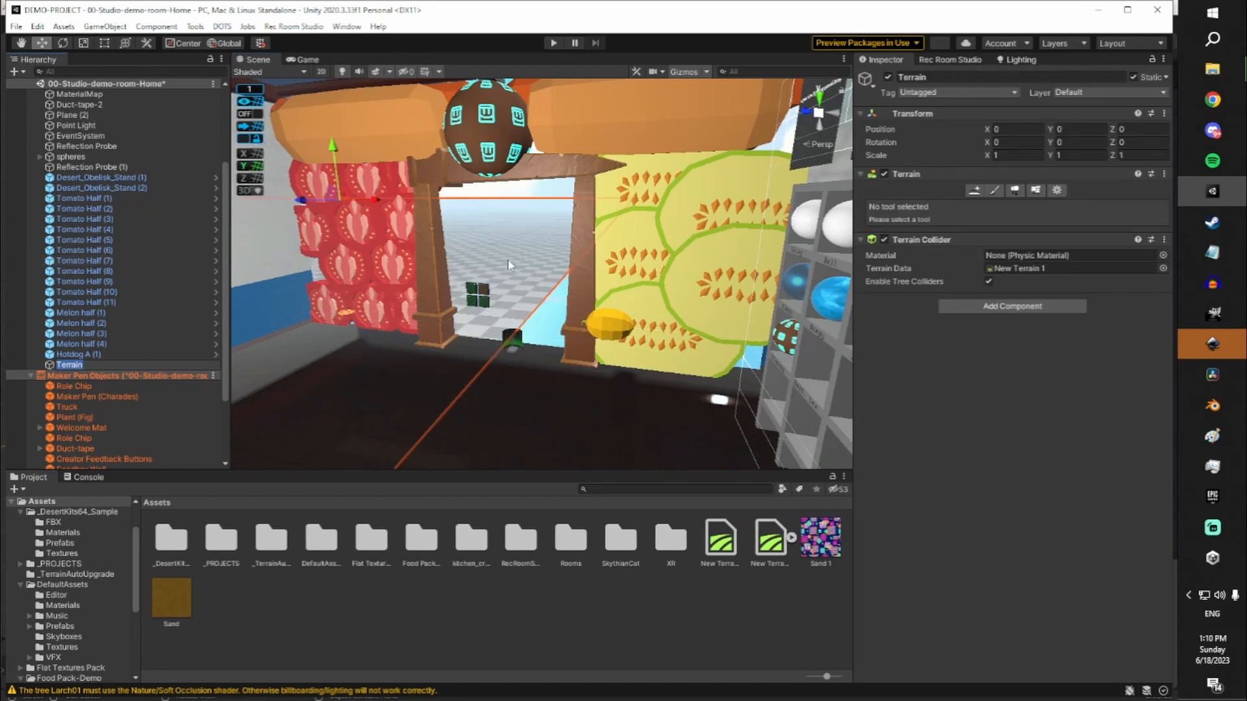
Set the terrain's position to X -500 and Z -500 to centre it around the room
key("w")
right_click_drag(508, 260, 804, 249)
key("s")
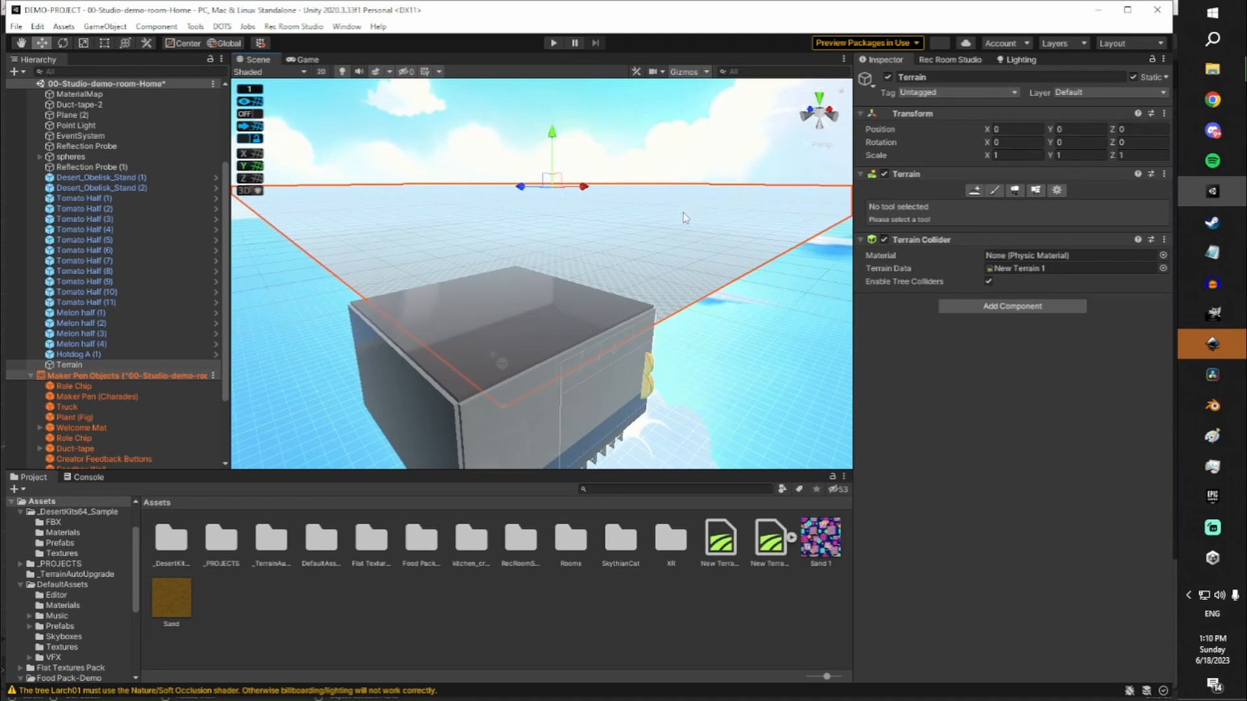
right_click_drag(683, 213, 634, 190)
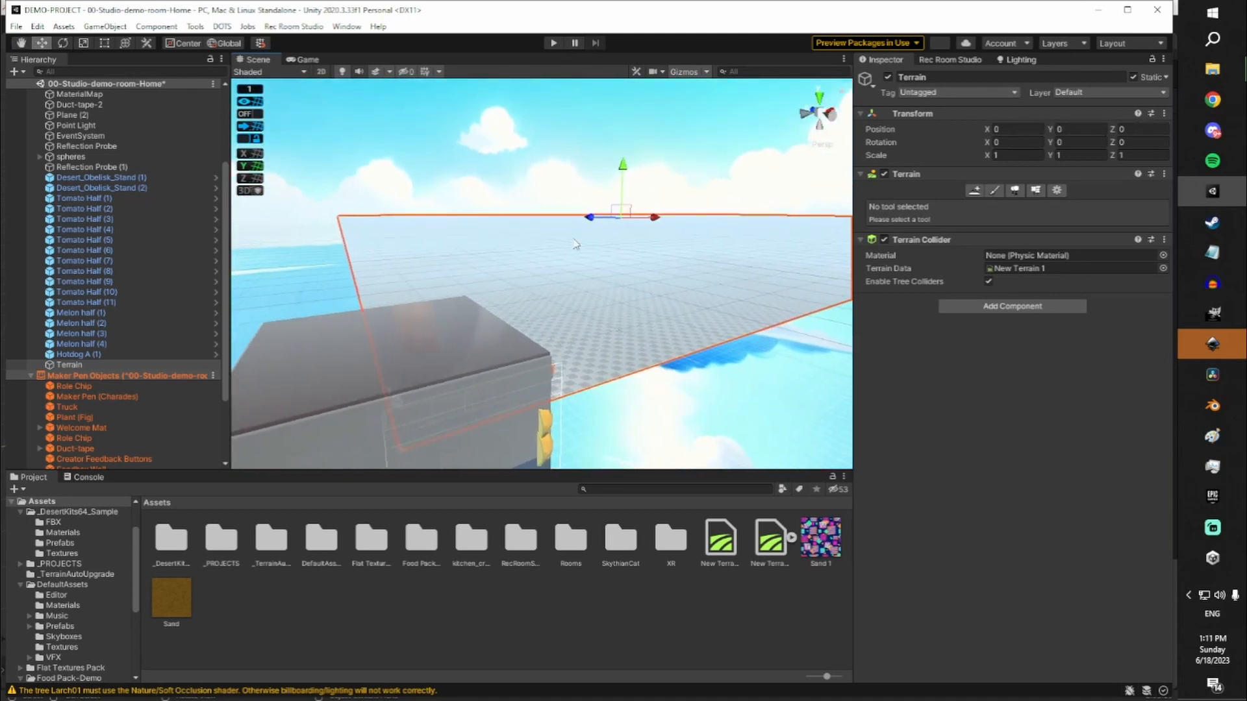
mouse_move(536, 296)
right_mouse_down()
mouse_move(493, 323)
mouse_move(557, 285)
right_mouse_up()
right_click_drag(483, 413, 690, 277)
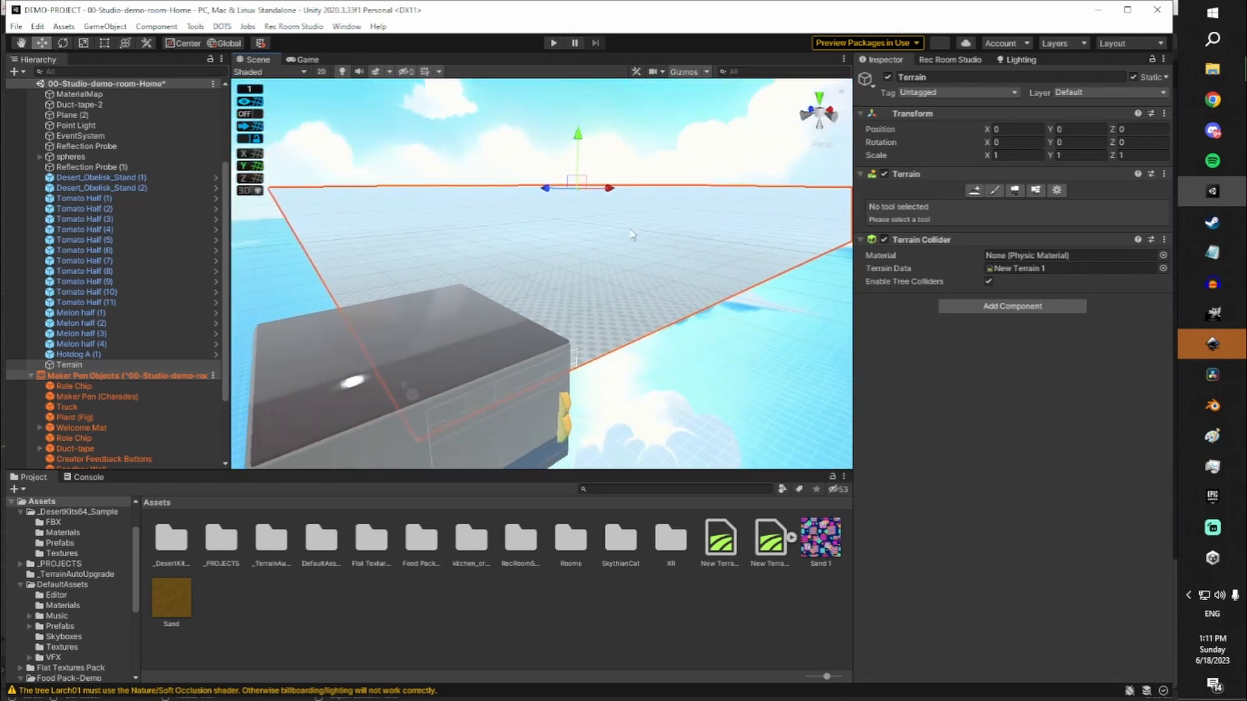
mouse_move(651, 188)
right_mouse_down()
mouse_move(638, 201)
mouse_move(618, 193)
mouse_move(625, 214)
mouse_move(651, 187)
right_mouse_up()
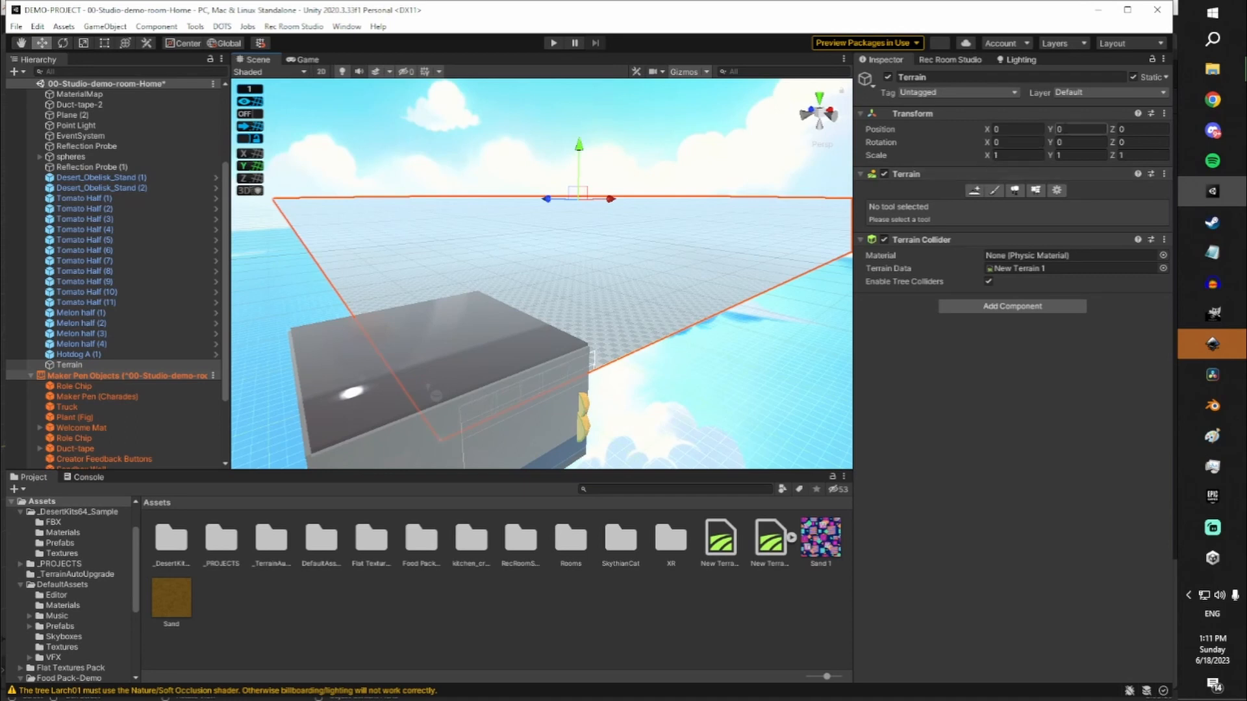
left_click(1029, 129)
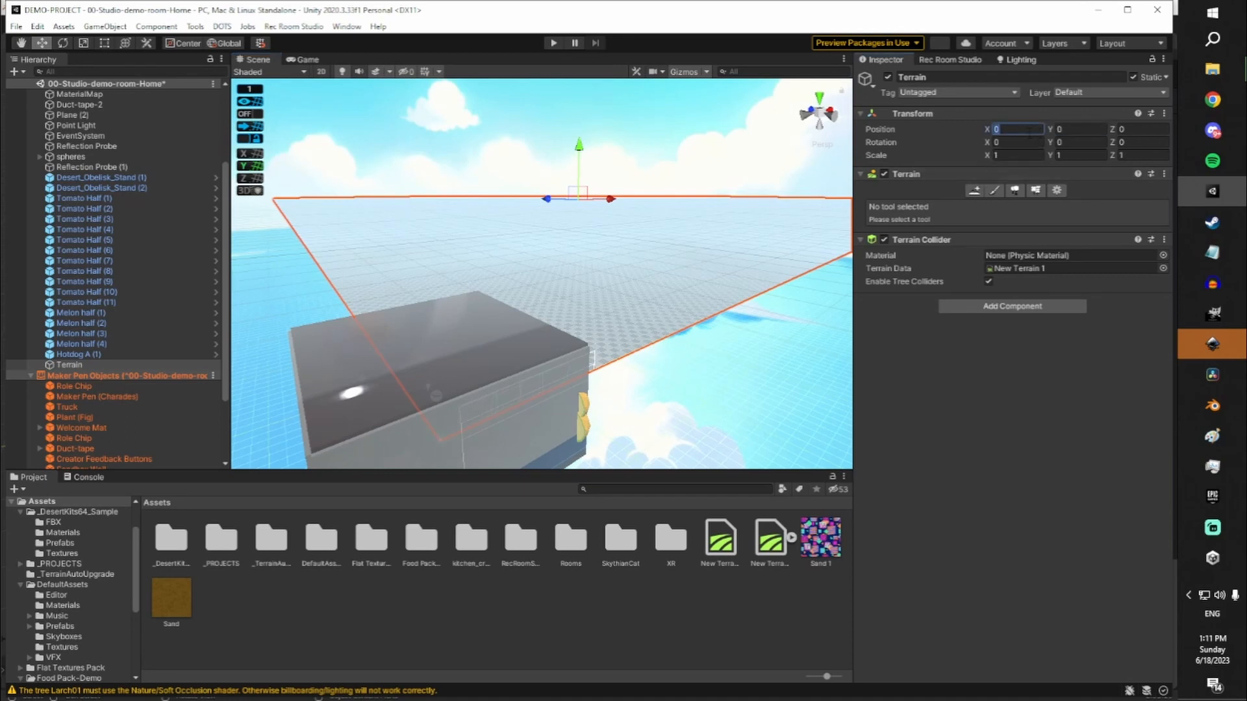
type("-500")
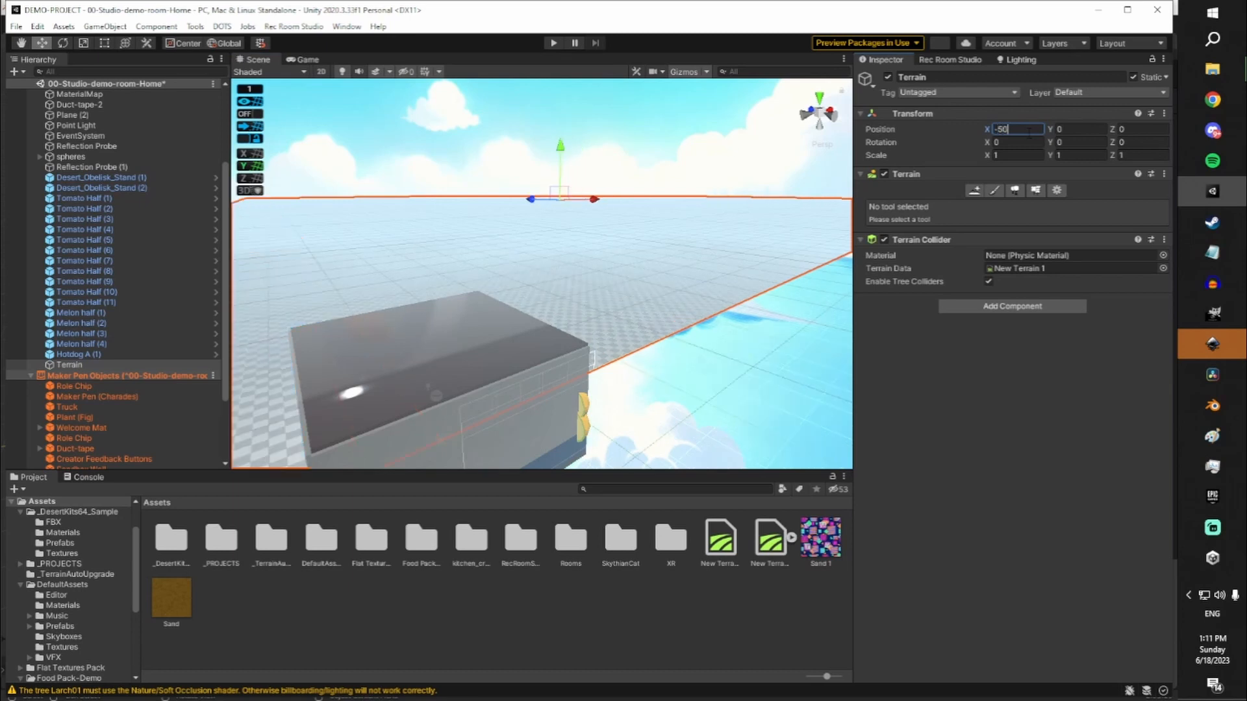
left_click(1129, 130)
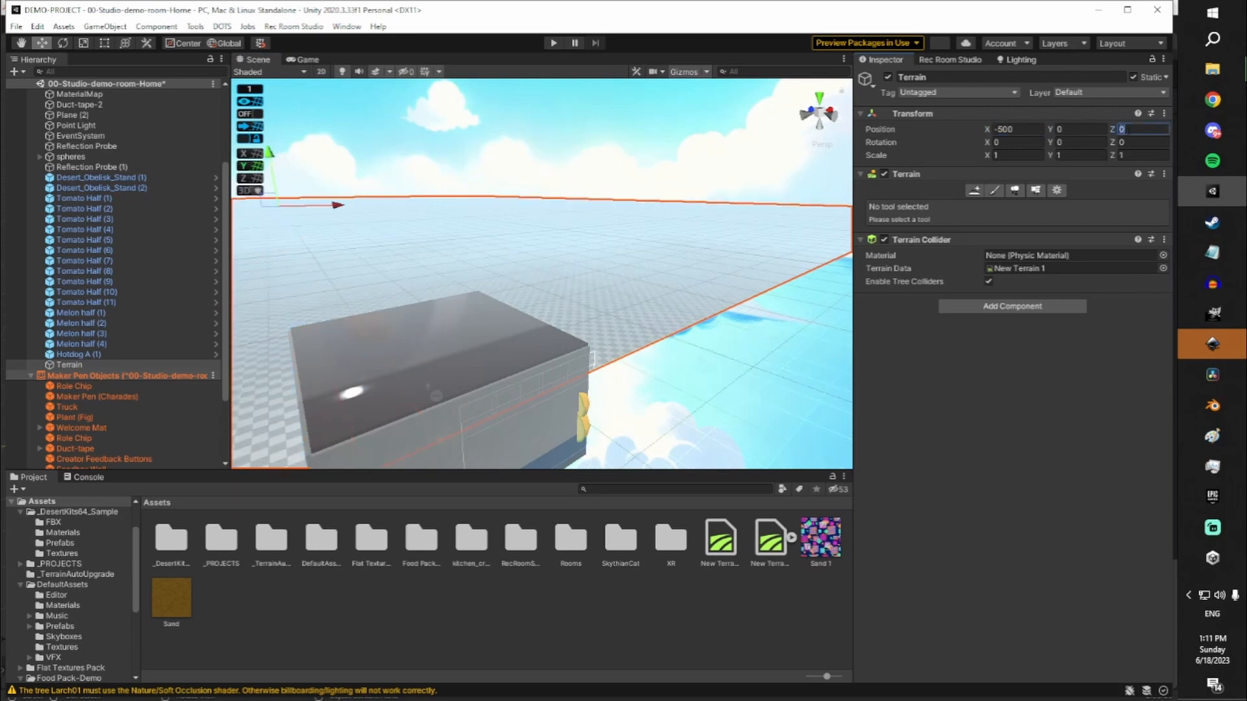
type("-500")
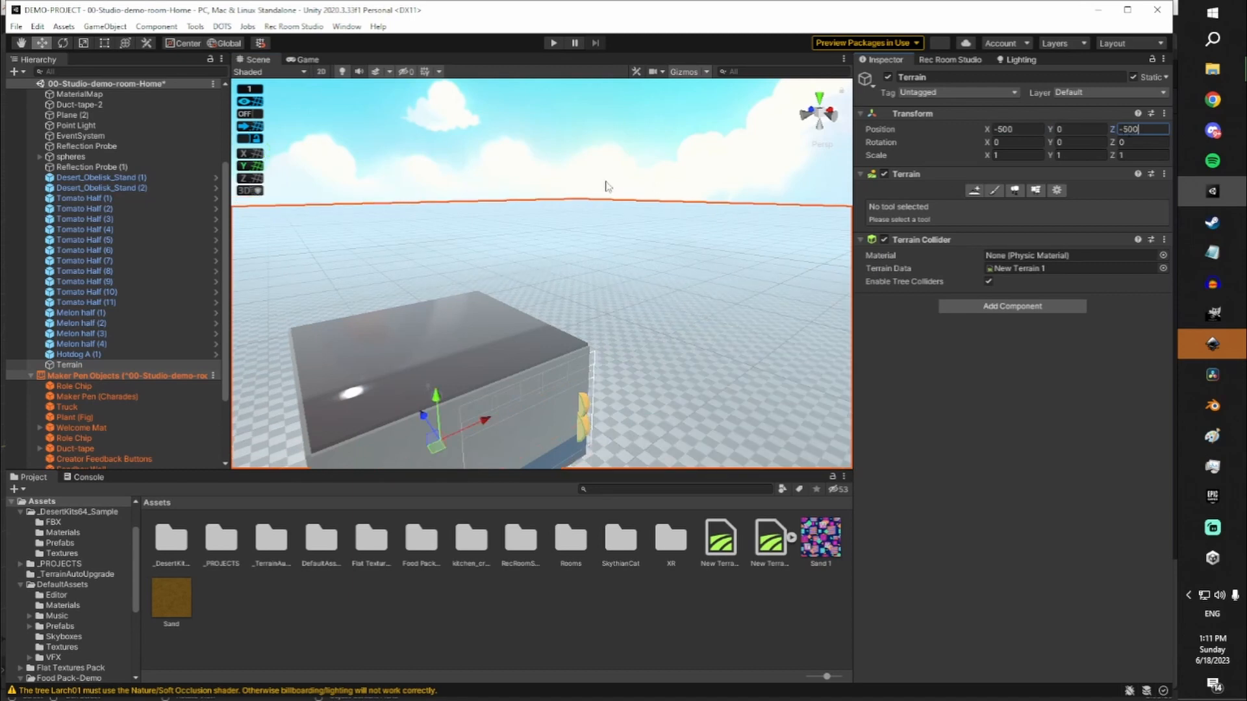
left_click(612, 146)
Open the terrain's settings and set its control texture resolution to 1024 x 1024
left_click_drag(622, 144, 531, 163, "alt")
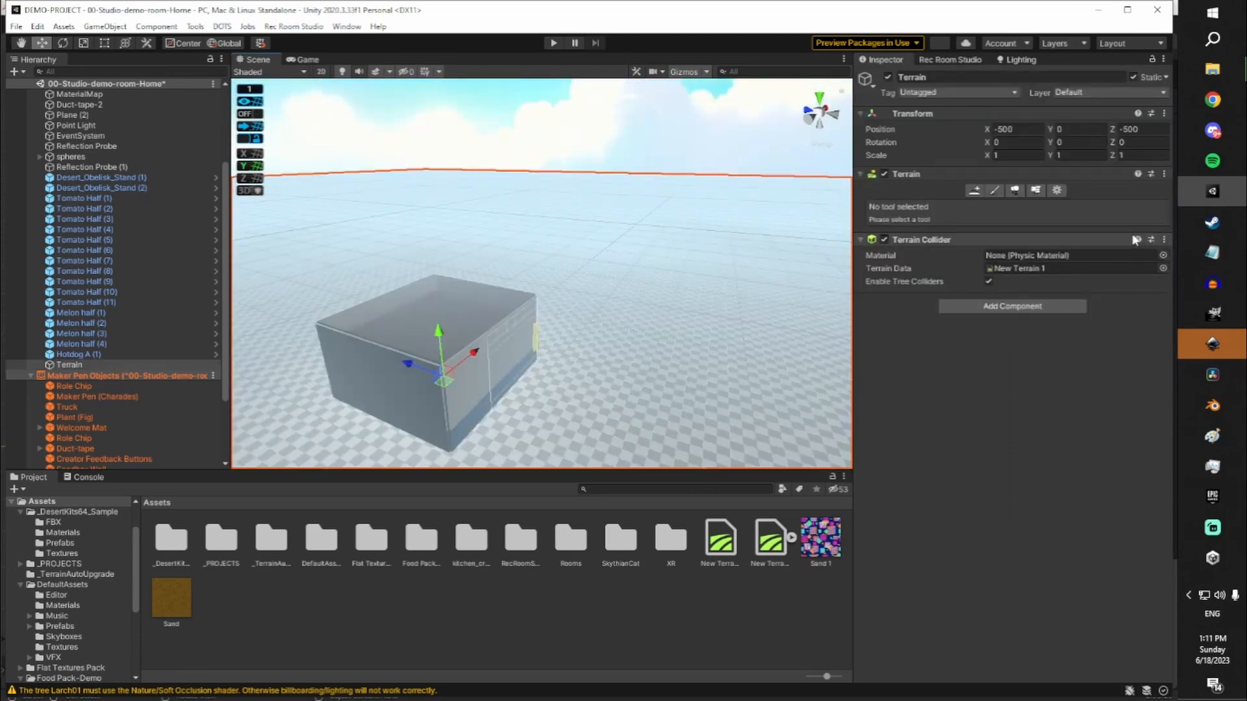
left_click_drag(599, 240, 674, 200, "alt")
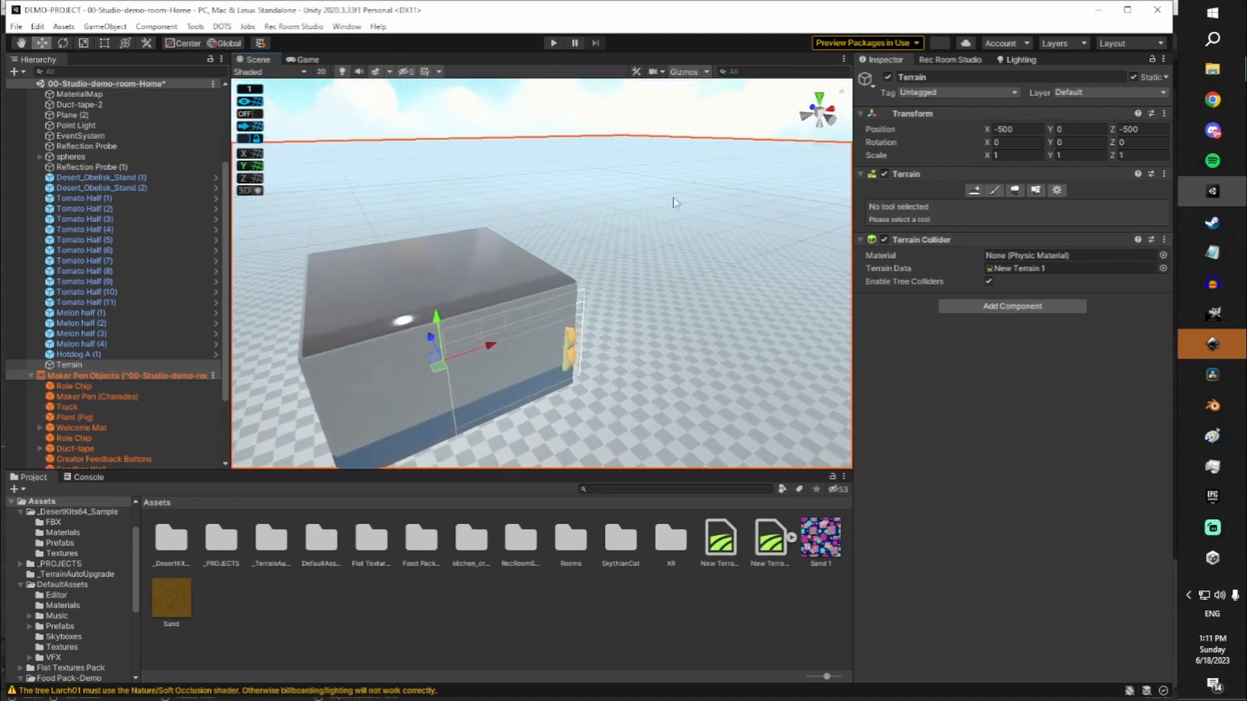
left_click(1056, 190)
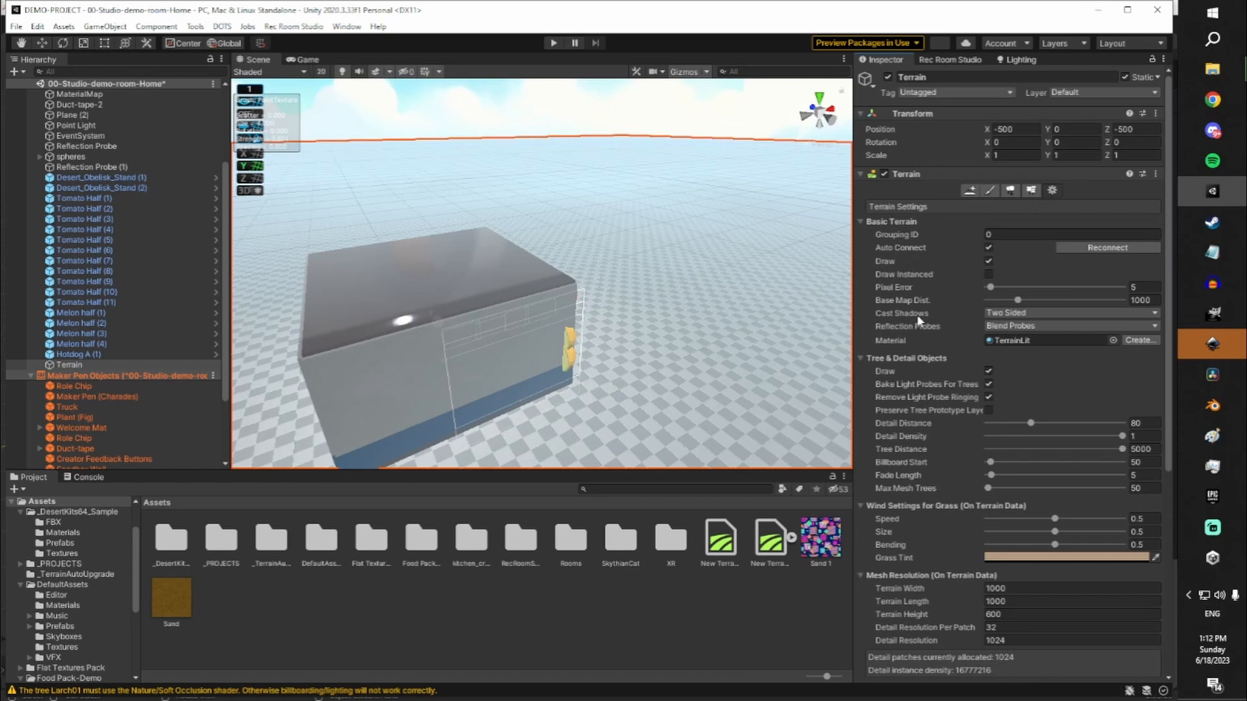
scroll(917, 315, "down", 3)
scroll(961, 293, "up", 3)
scroll(1029, 241, "down", 3)
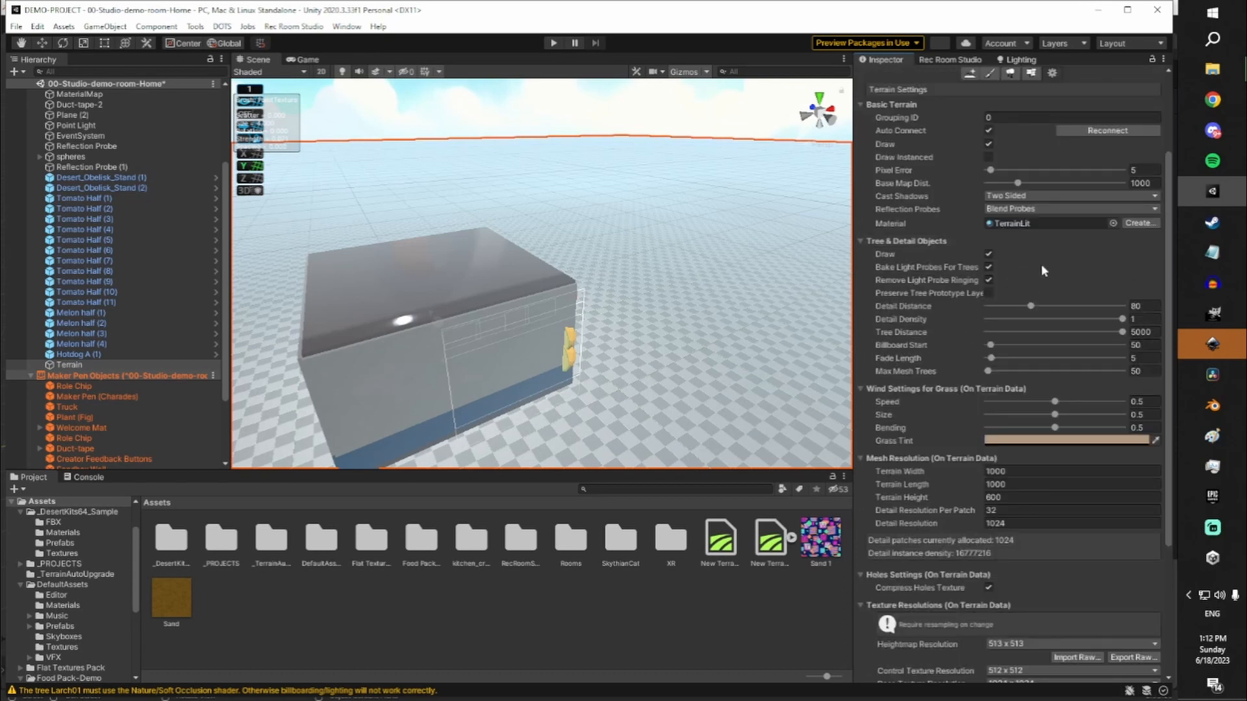
scroll(1046, 276, "down", 3)
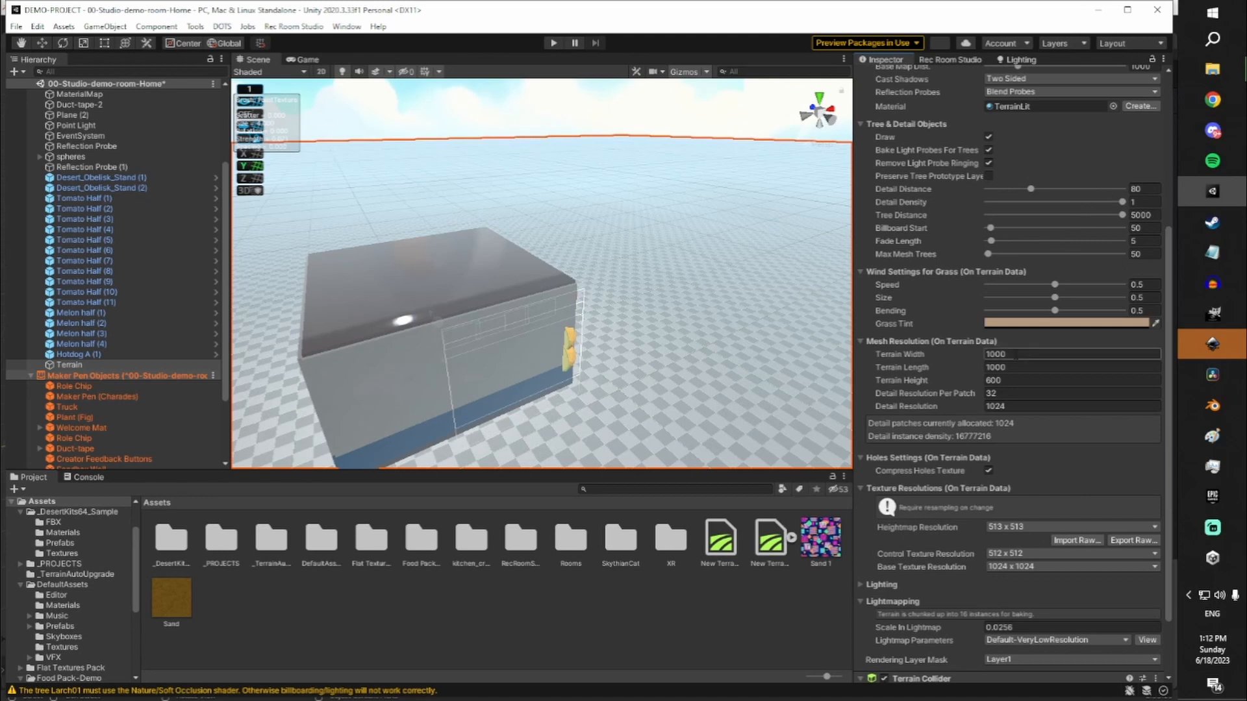
left_click(1007, 380)
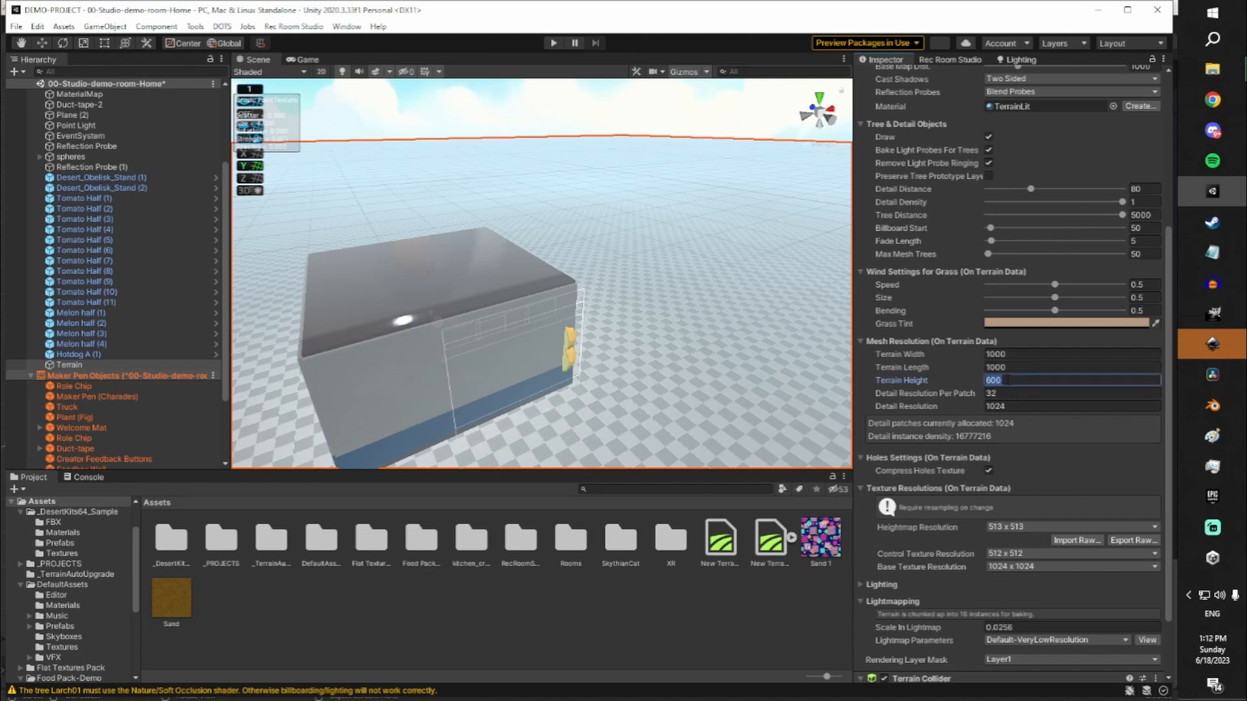
left_click(1008, 381)
left_click(1032, 554)
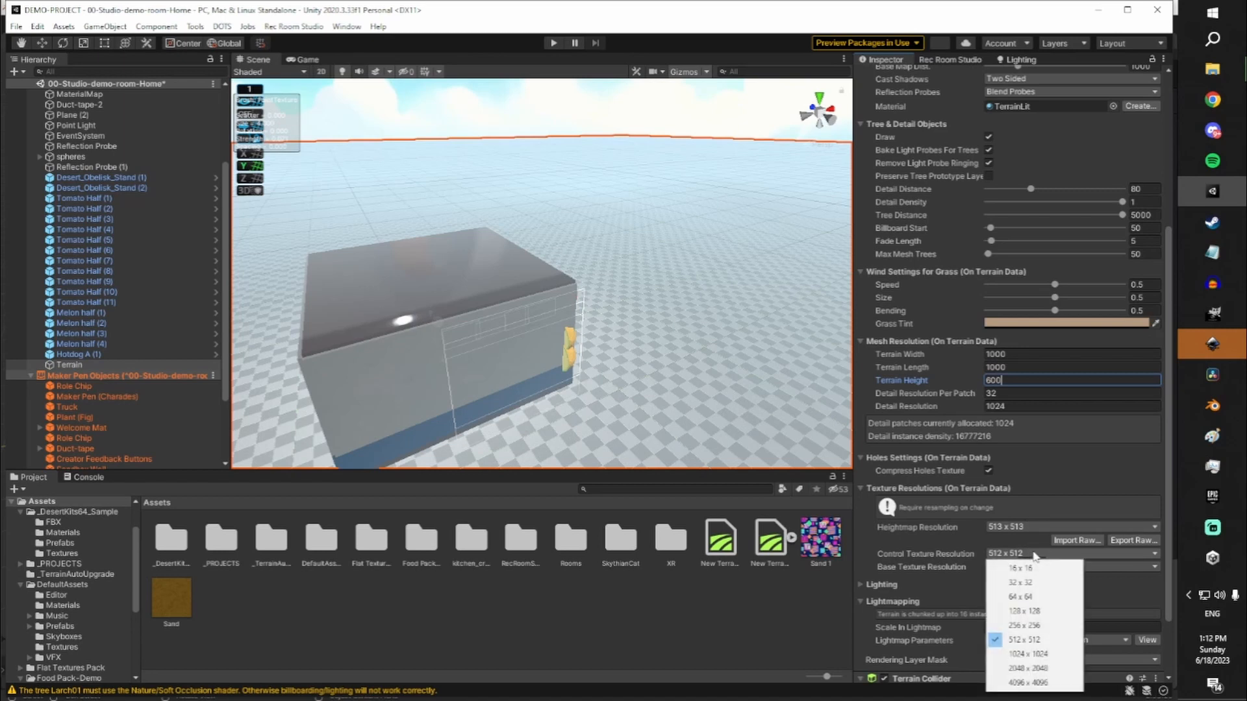
left_click(1060, 654)
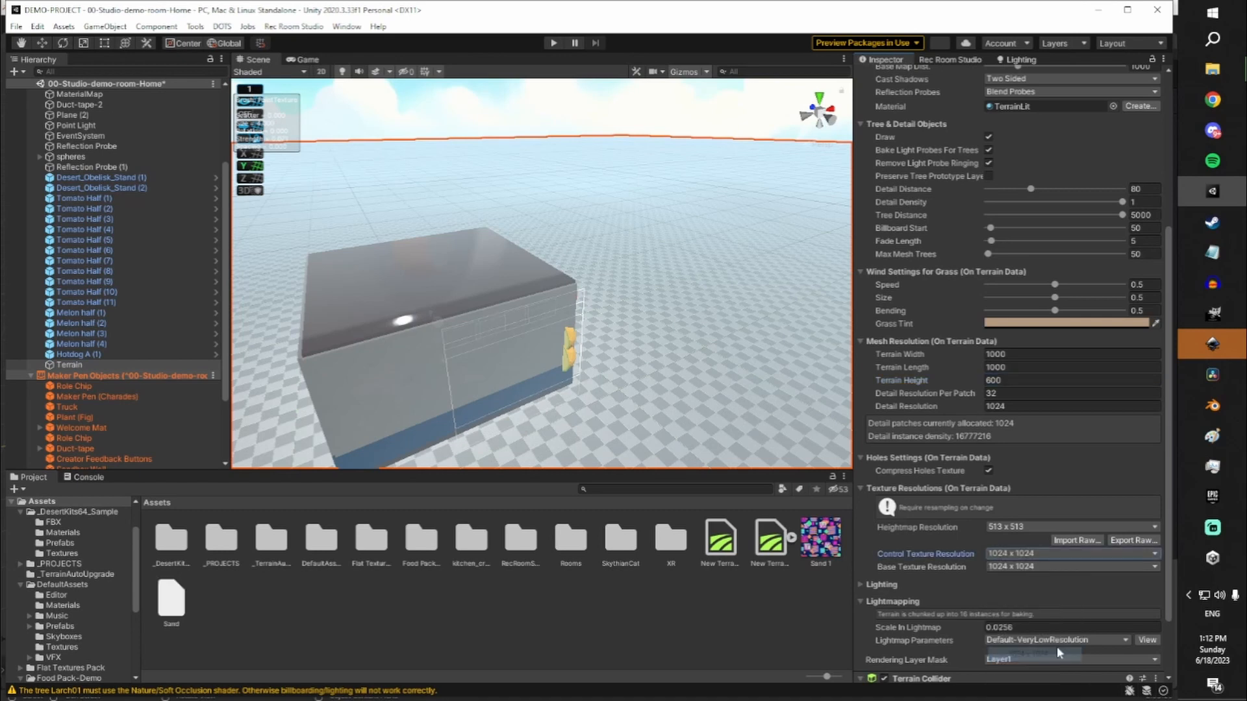
Review the terrain's mesh resolution, control texture resolution and other terrain settings without changing them
left_click(1017, 393)
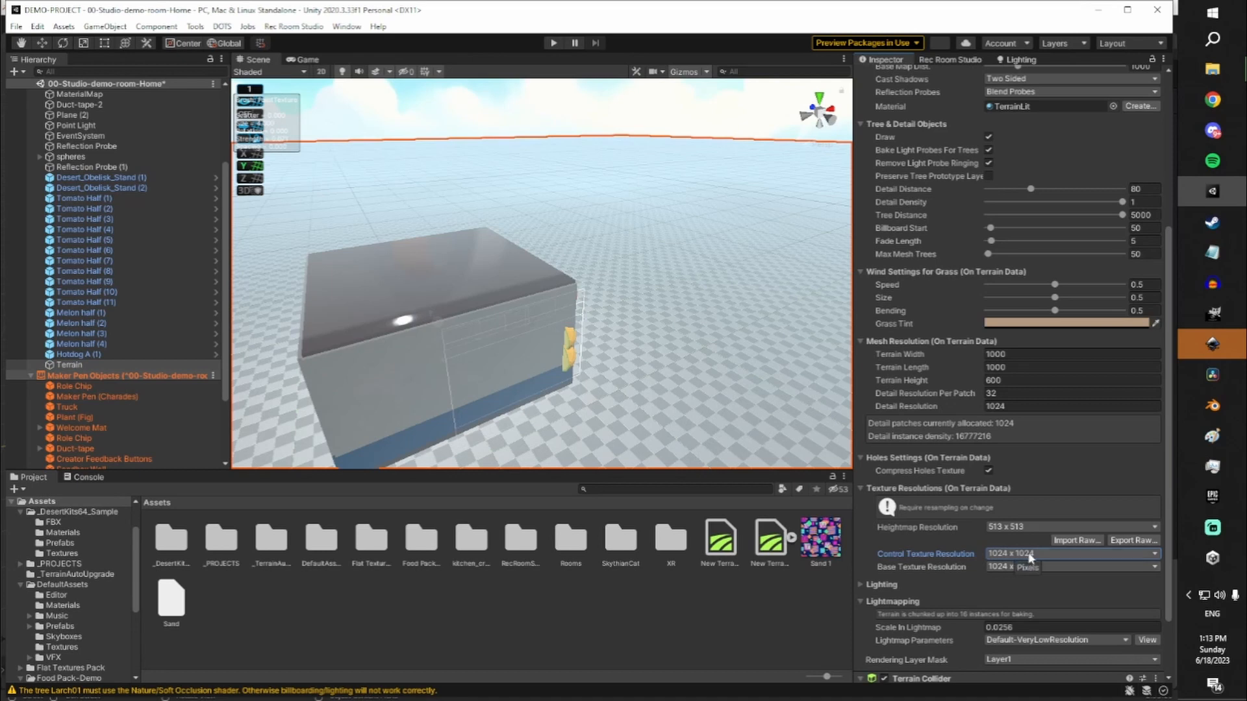
left_click_drag(757, 221, 705, 206, "alt")
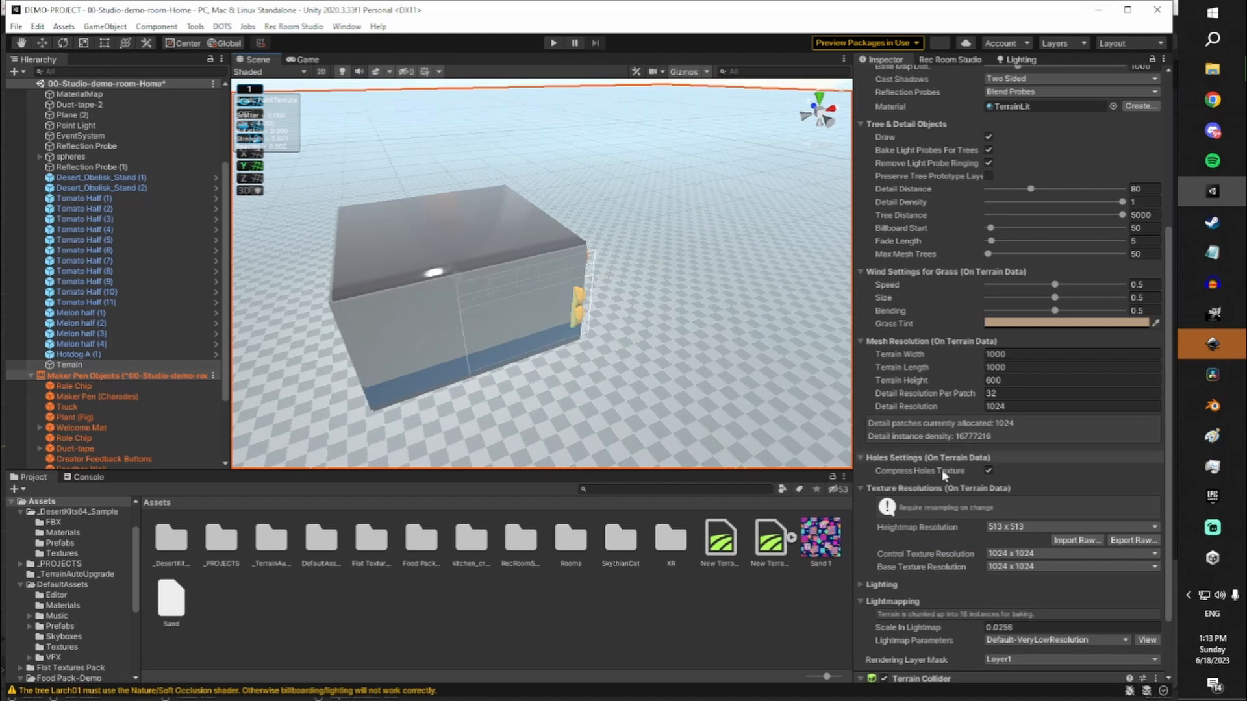
left_click(1031, 553)
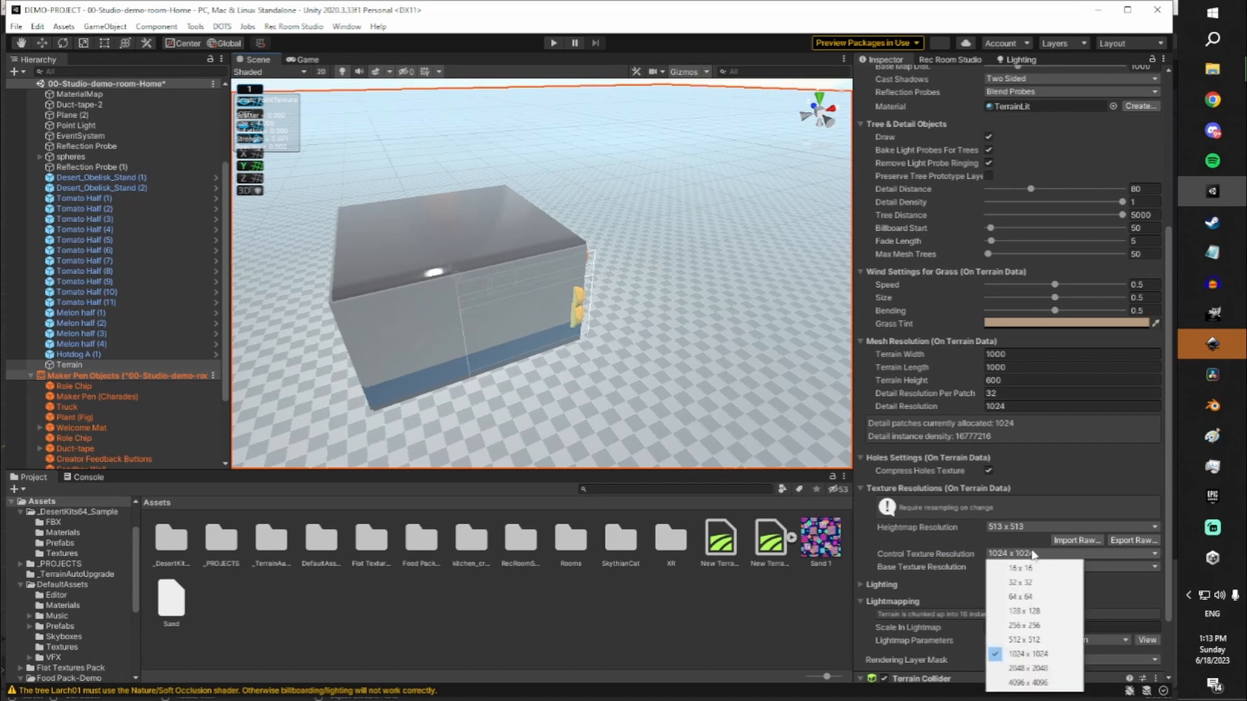
left_click(964, 536)
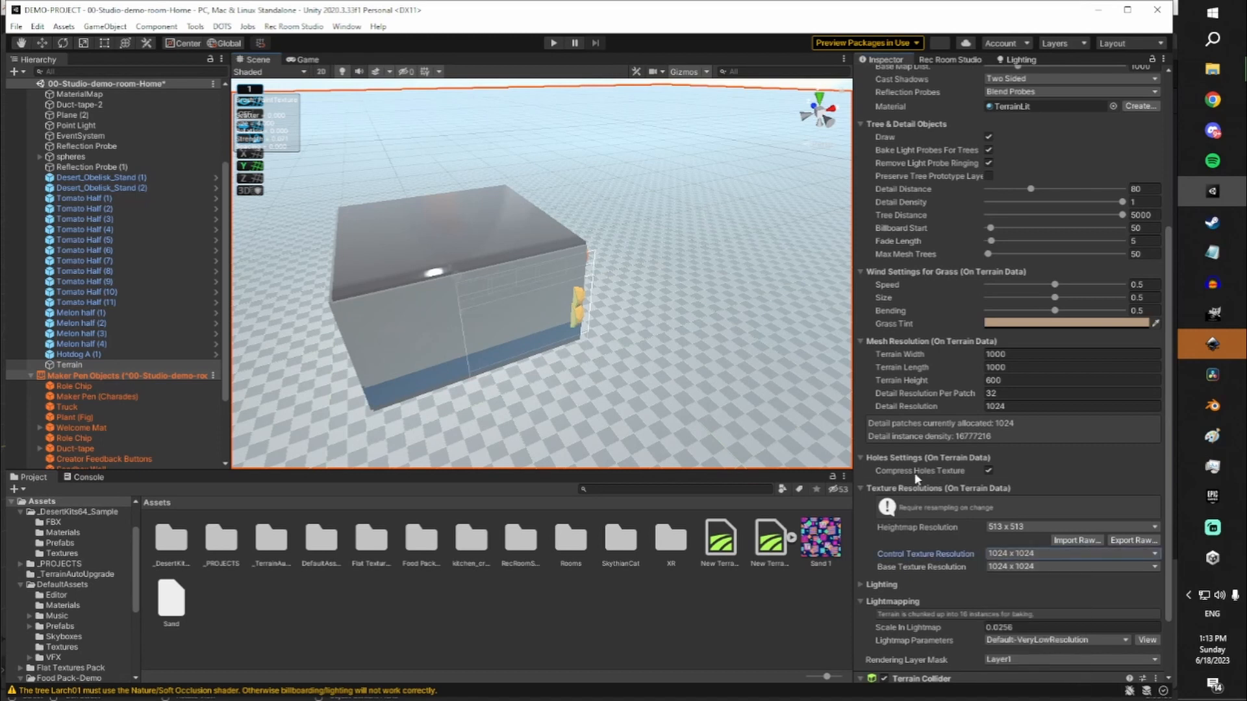
mouse_move(722, 211)
left_mouse_down("alt")
mouse_move(693, 218)
mouse_move(704, 205)
left_mouse_up("alt")
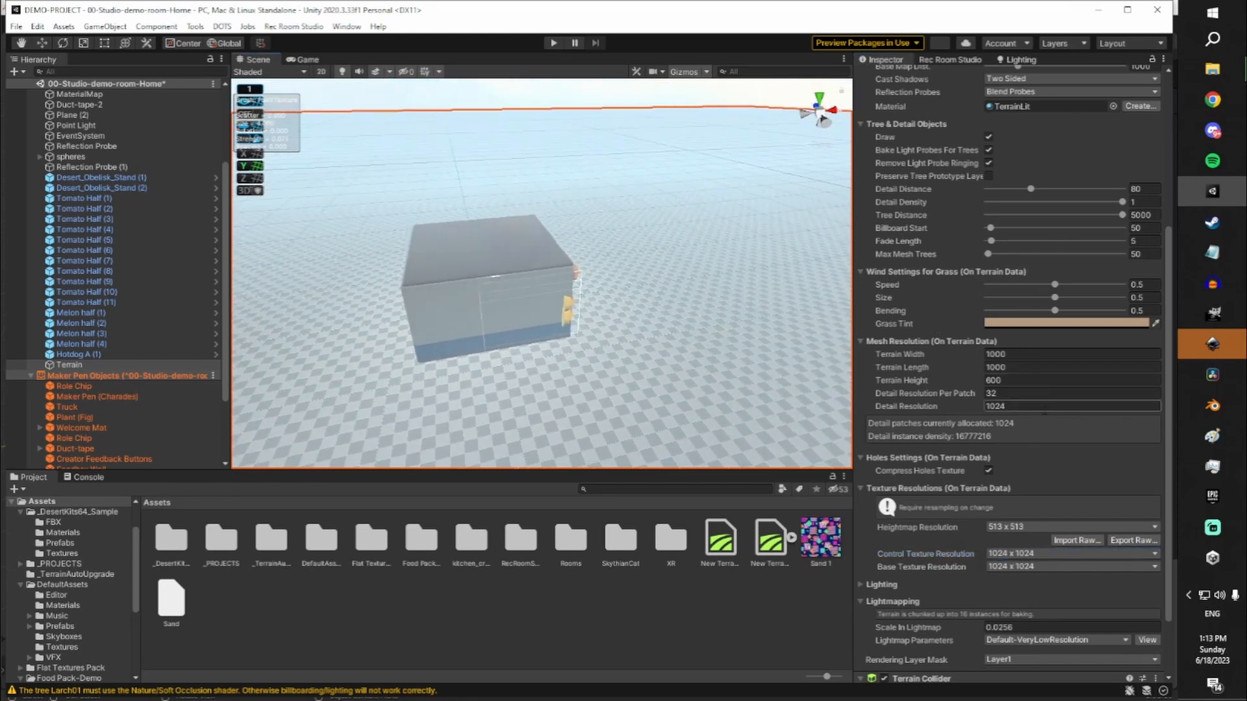
scroll(1037, 379, "up", 4)
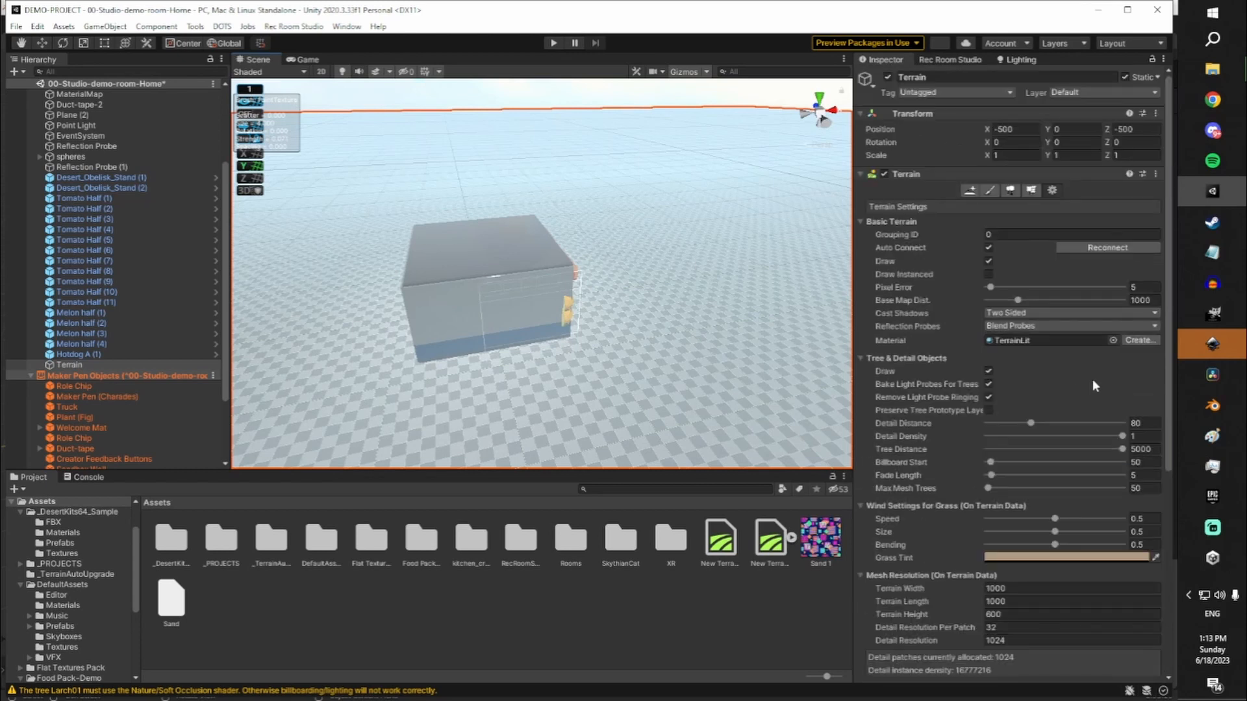
scroll(1089, 388, "down", 2)
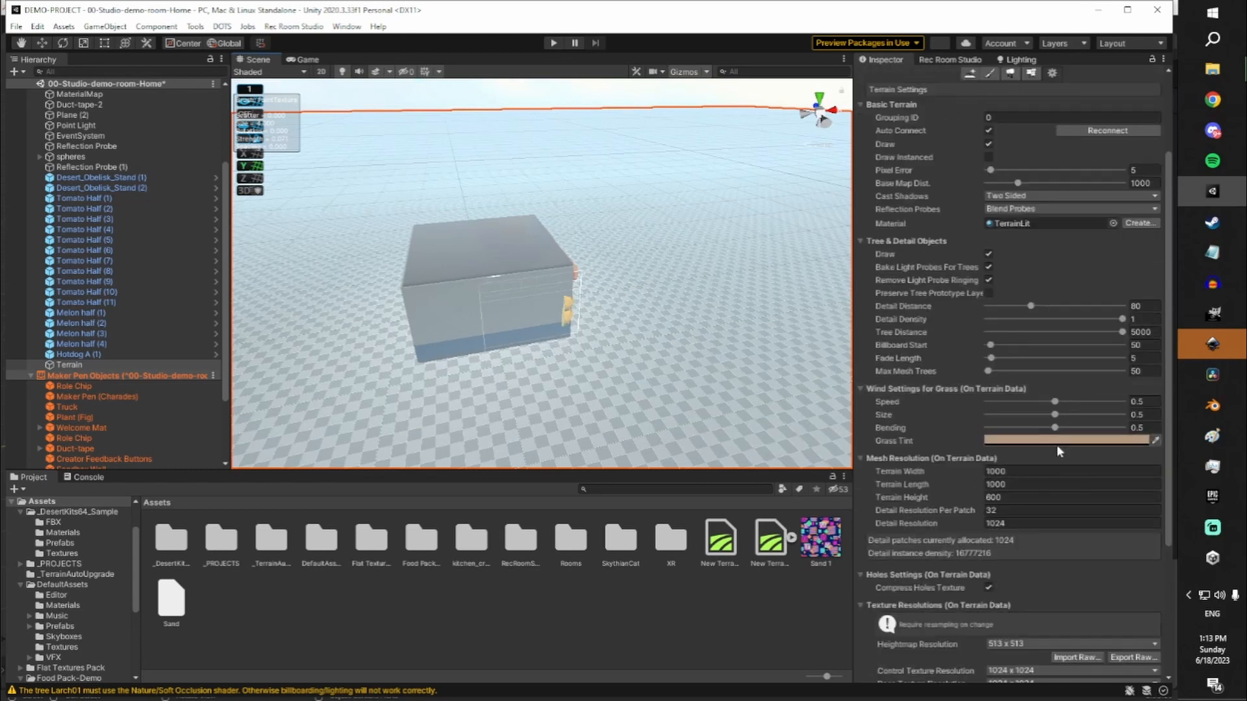
left_click(1040, 473)
double_click(1039, 474)
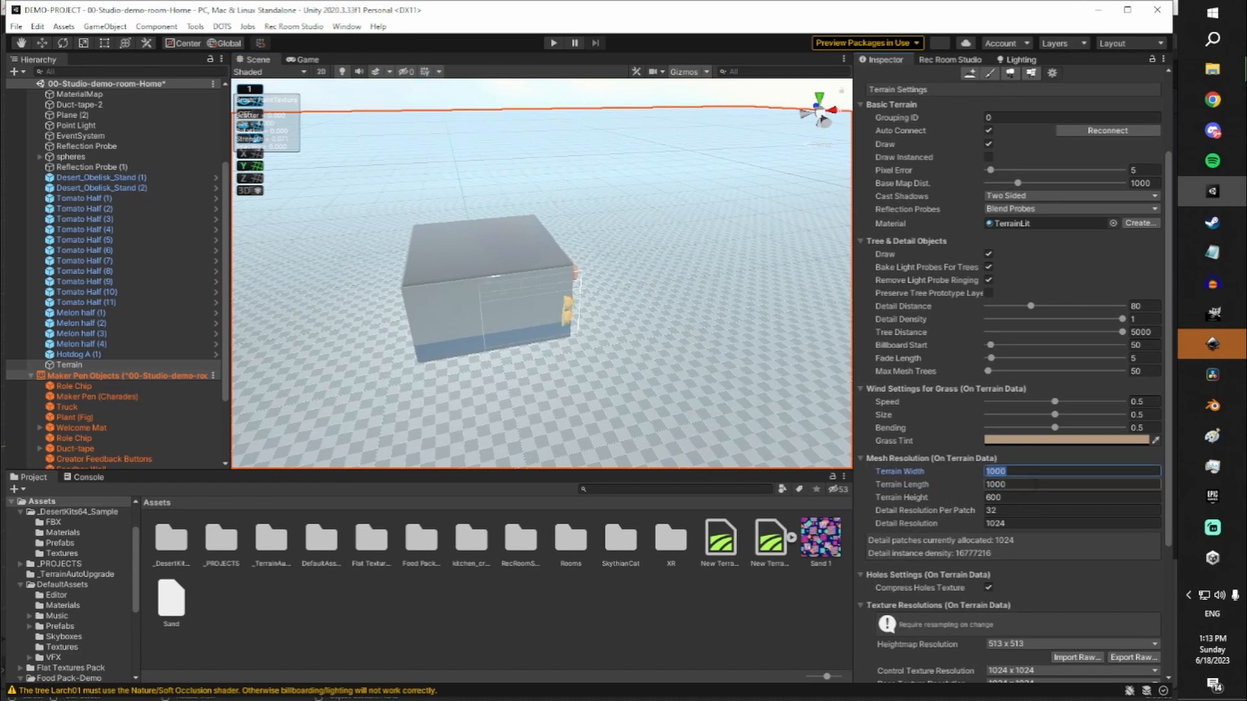
scroll(1036, 484, "up", 4)
scroll(1035, 483, "down", 10)
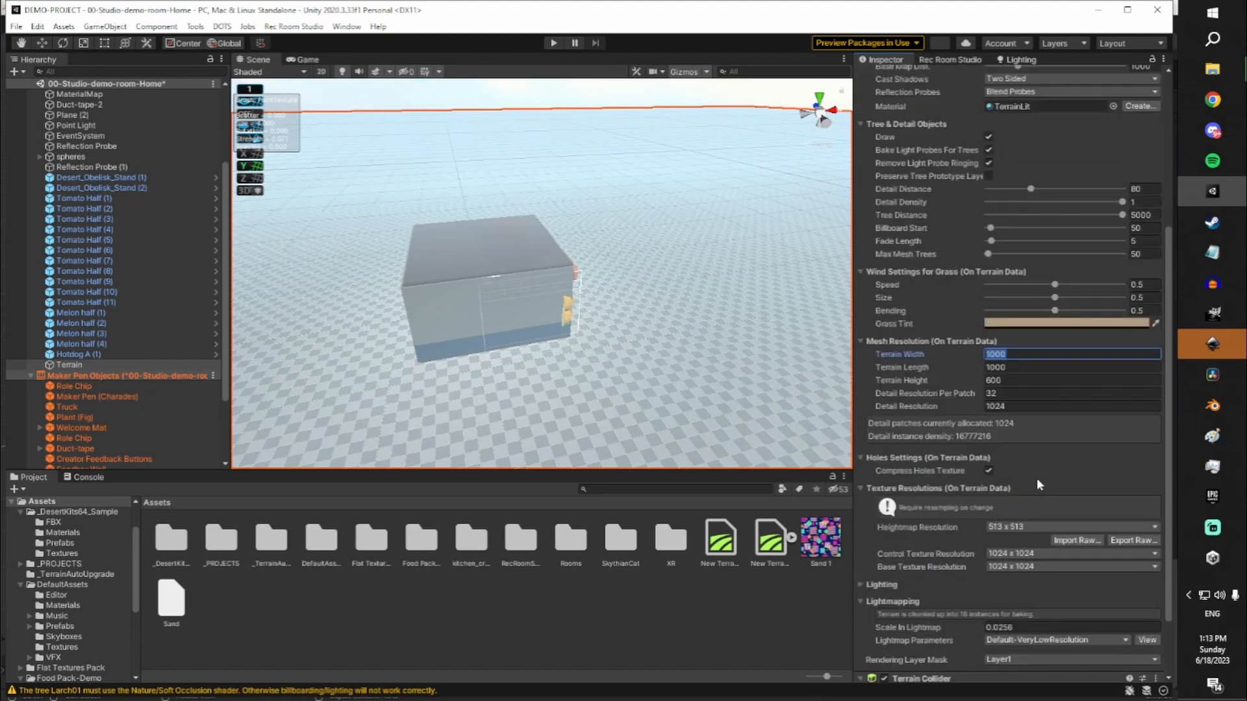
scroll(1053, 361, "up", 4)
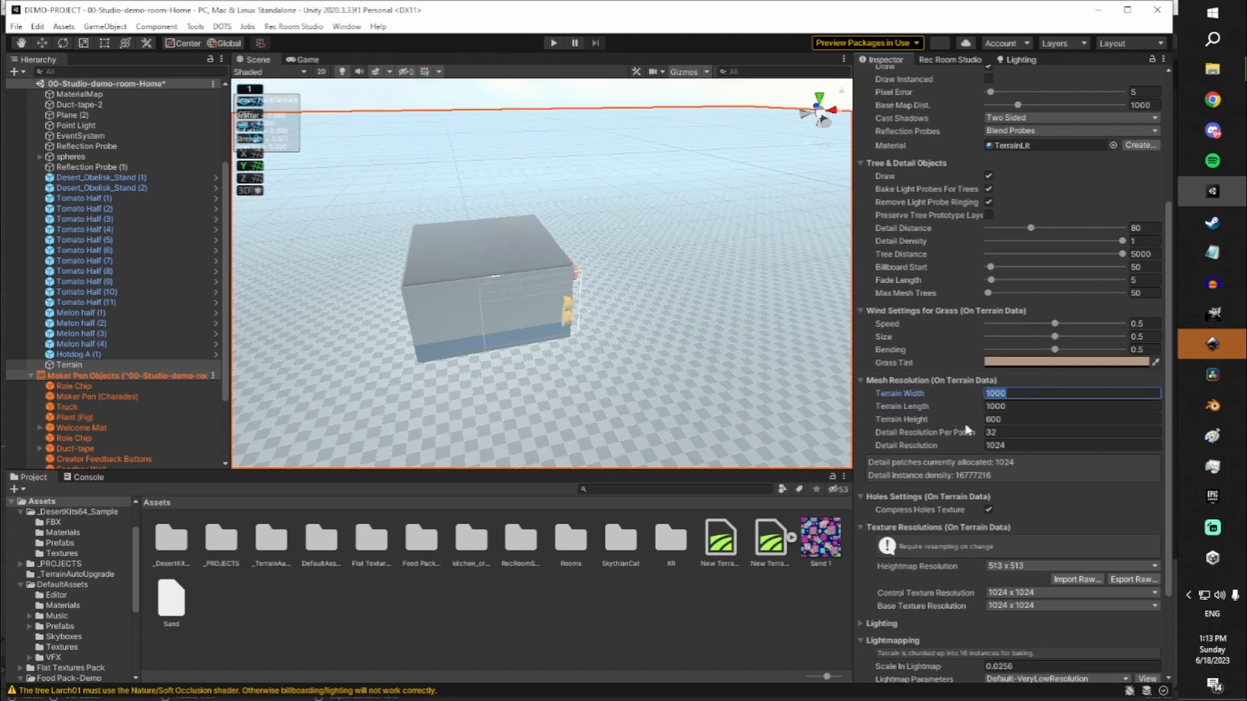
scroll(968, 429, "up", 5)
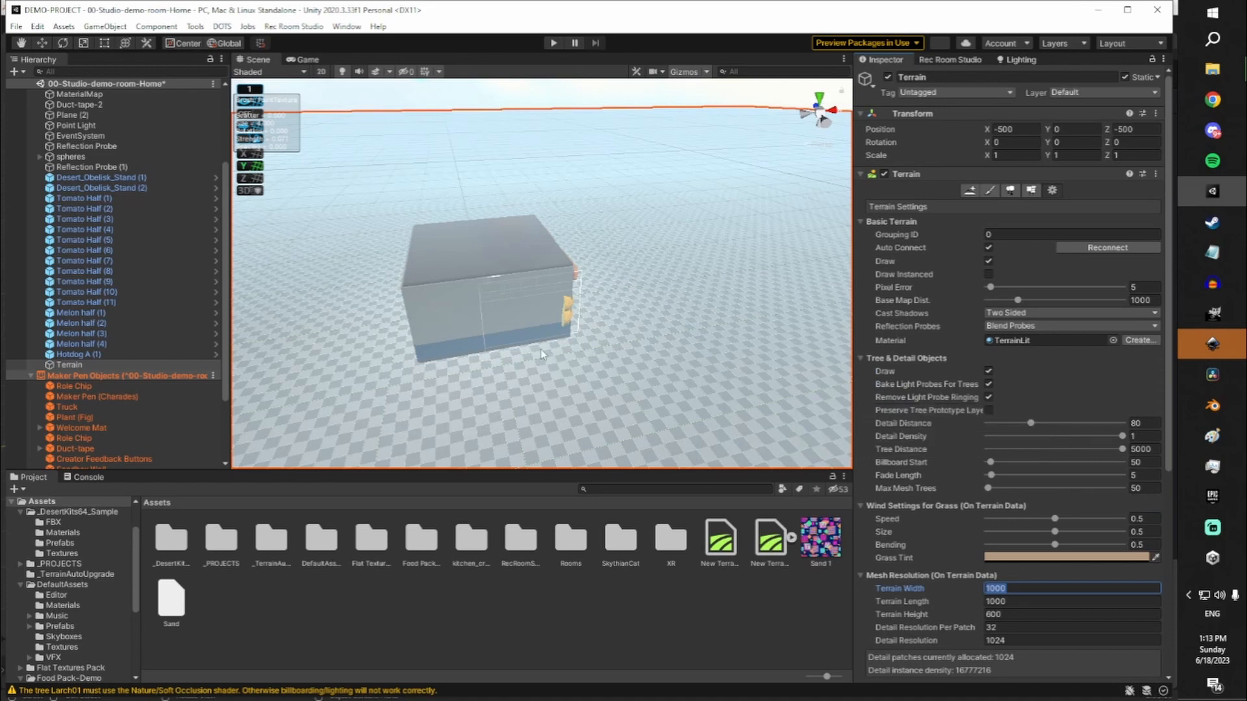
Reselect the terrain beside the building and activate its Paint Texture tool
right_click_drag(457, 246, 208, 86)
left_click(714, 165)
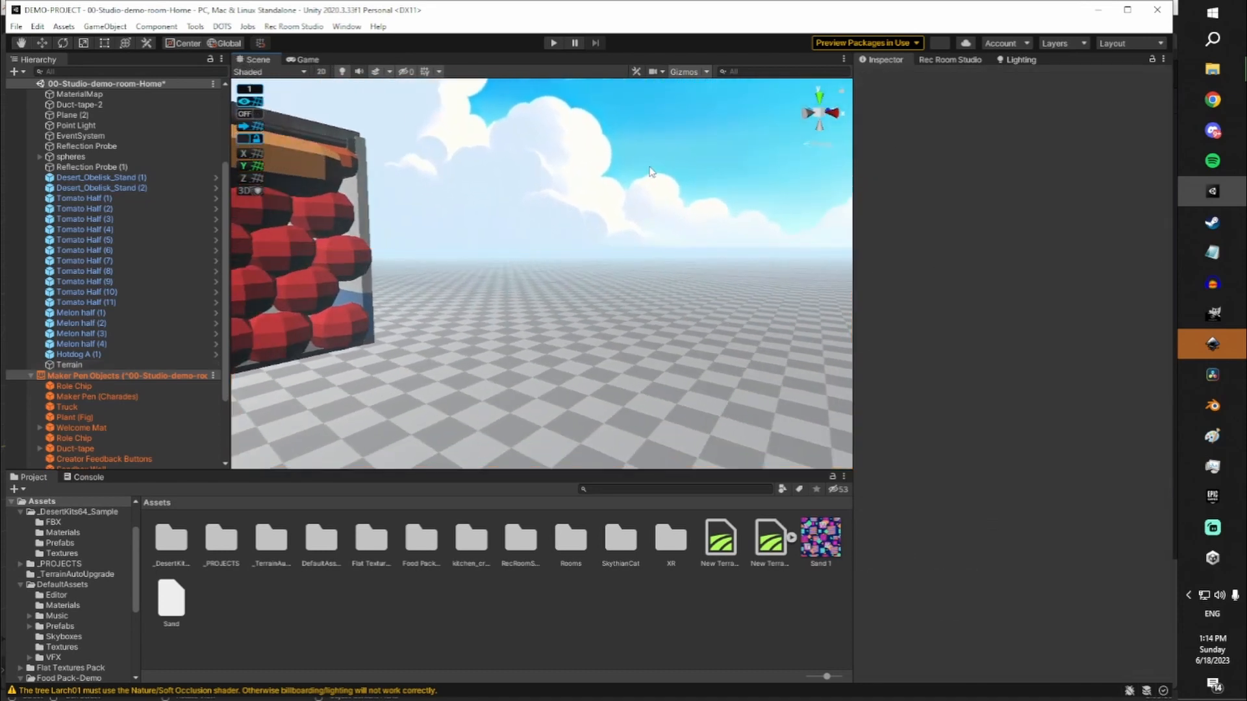
right_click_drag(714, 165, 510, 379)
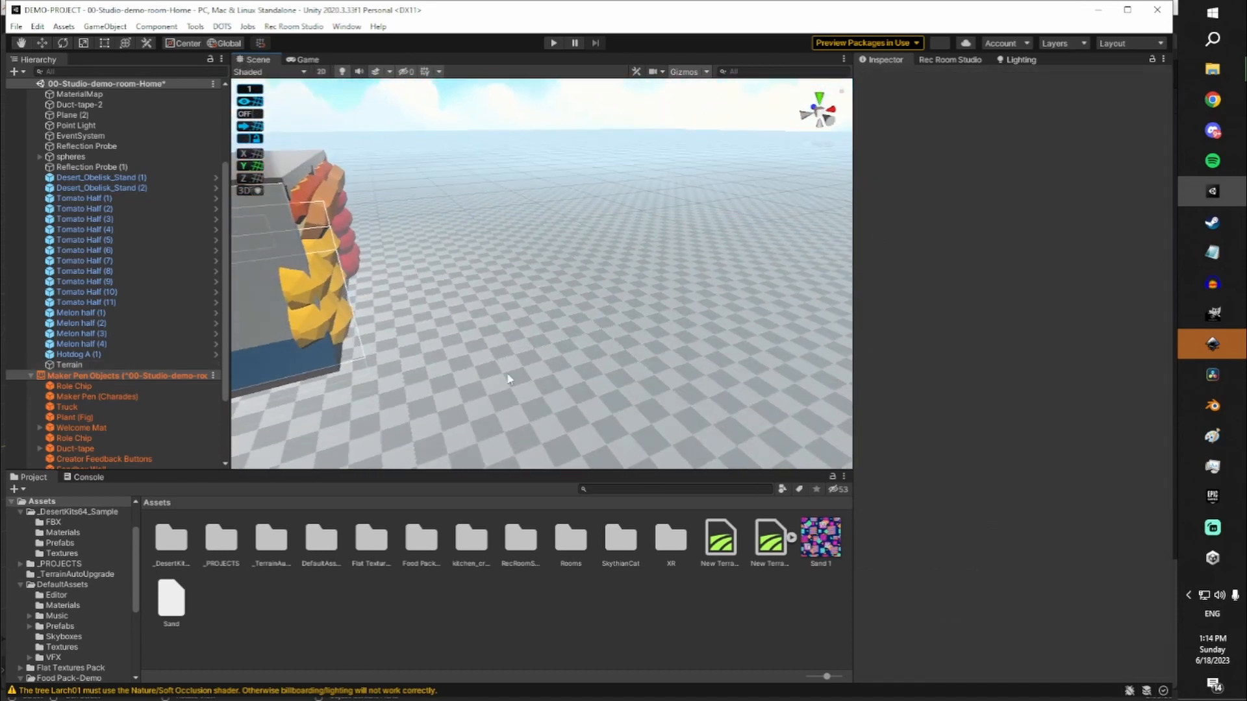
left_click(510, 380)
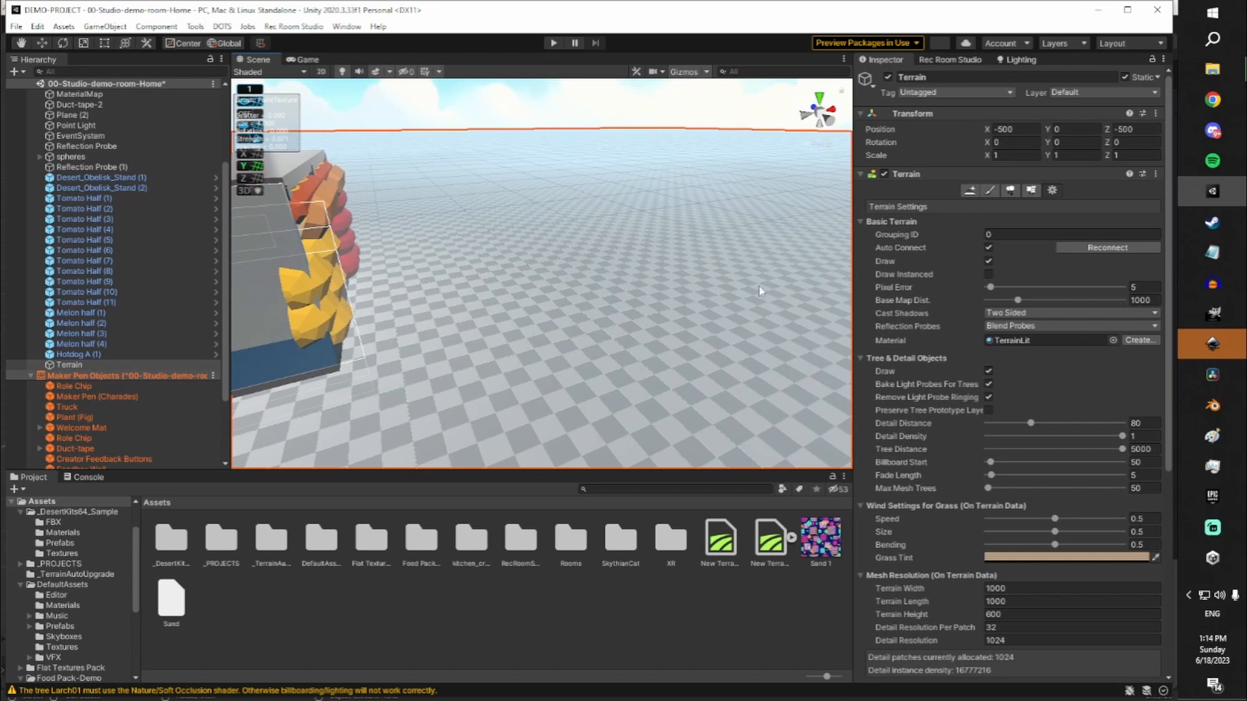
left_click(992, 190)
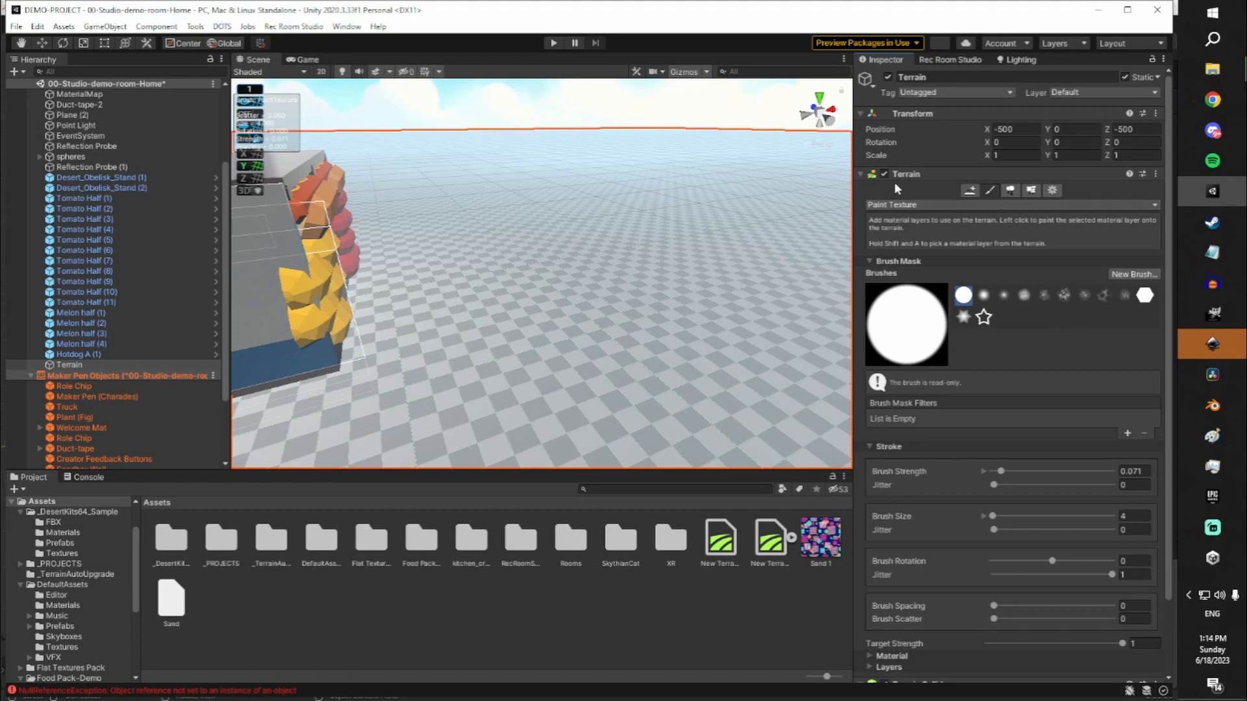
Collapse the Terrain component, reselect the terrain via another object, and expand the component again
left_click(860, 175)
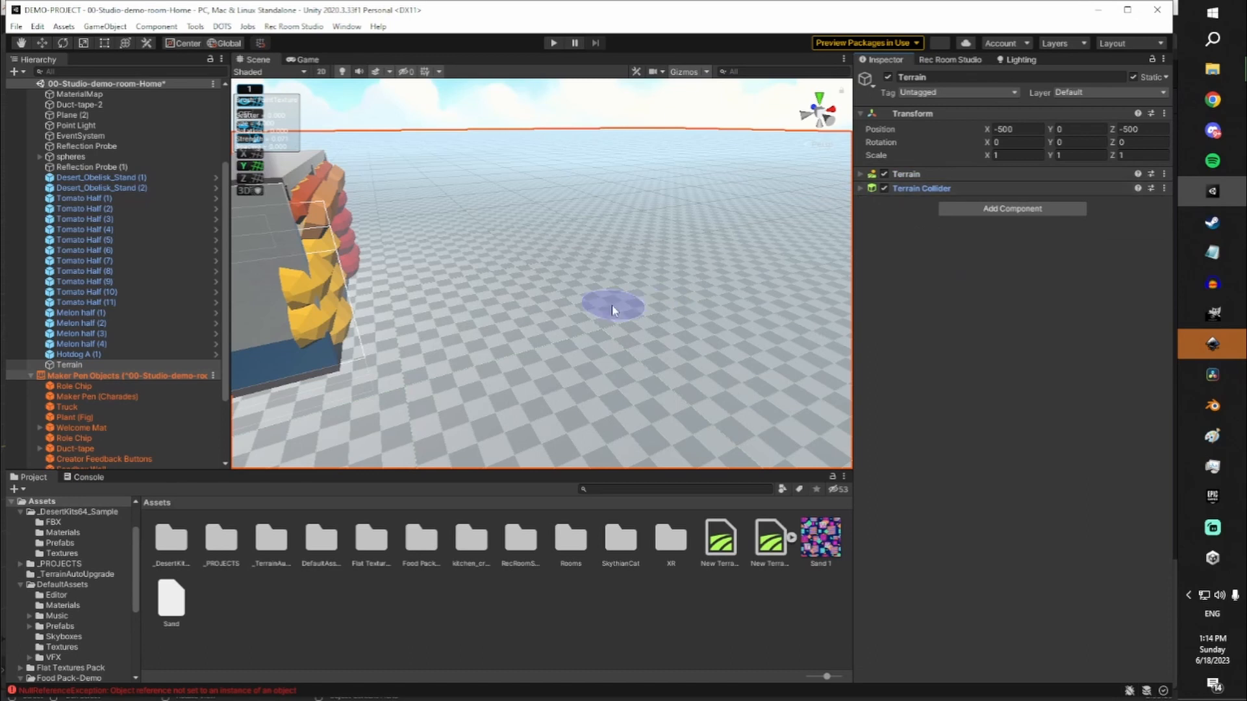
left_click(78, 229)
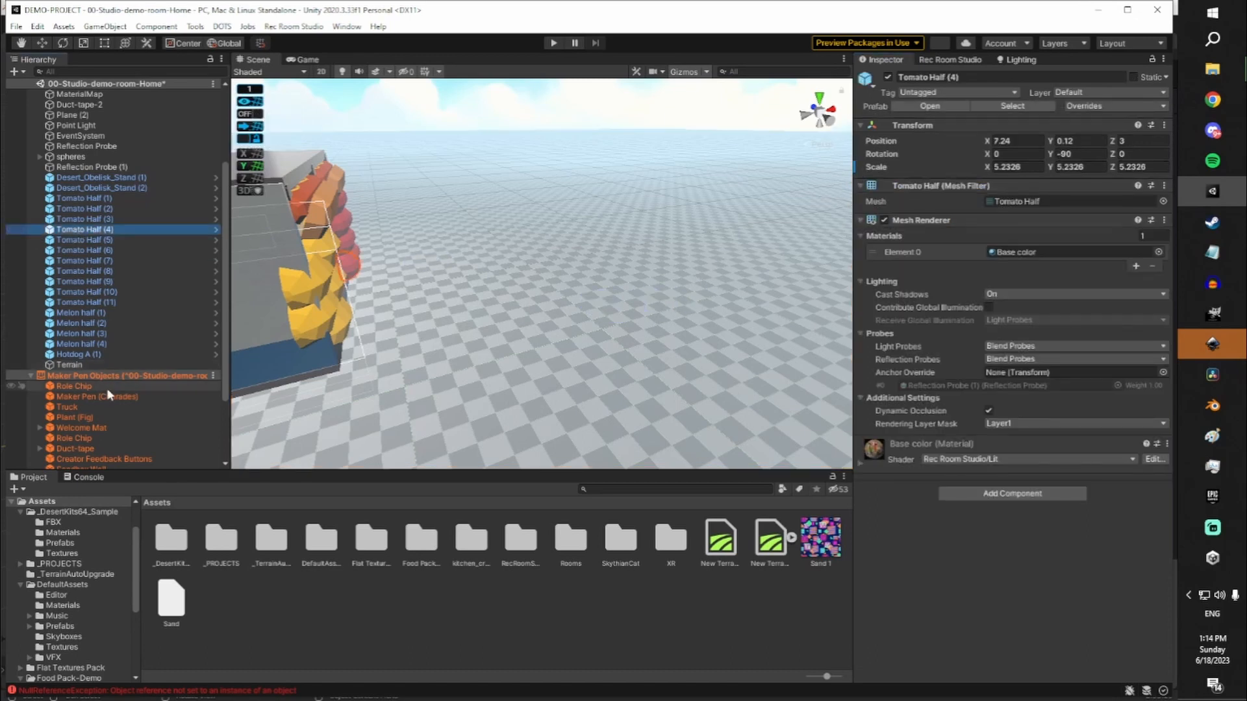
left_click(92, 362)
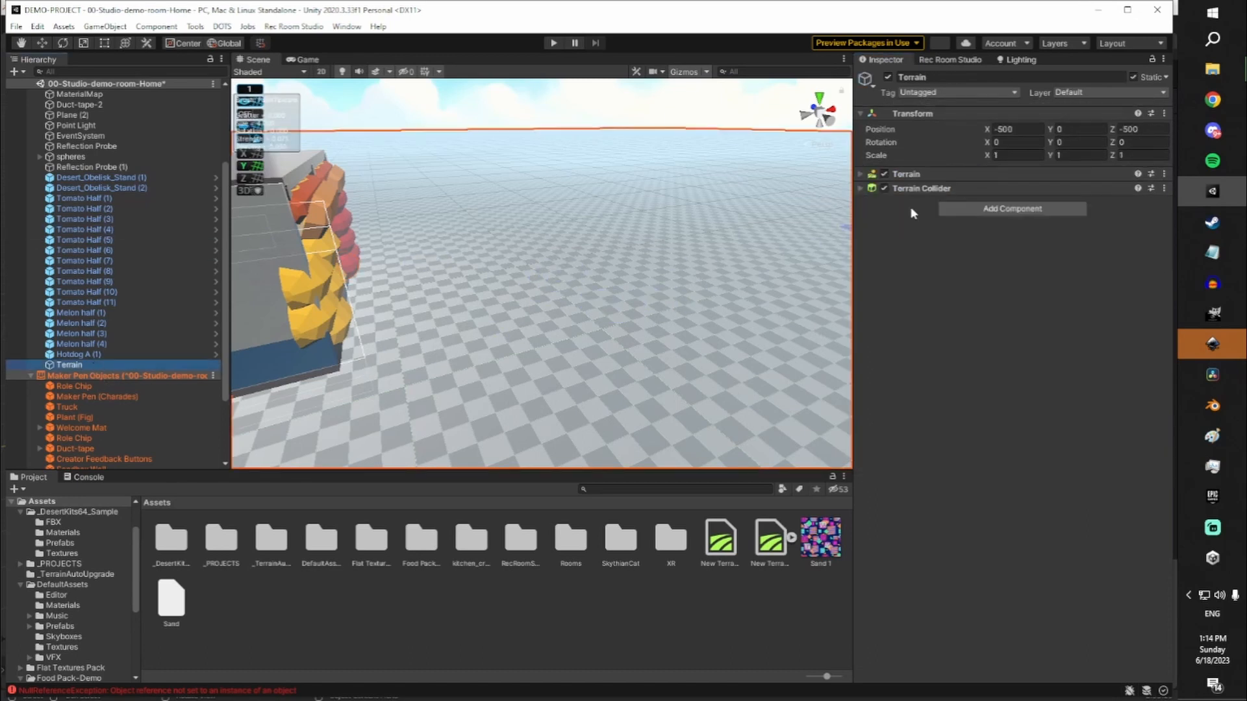
left_click(861, 174)
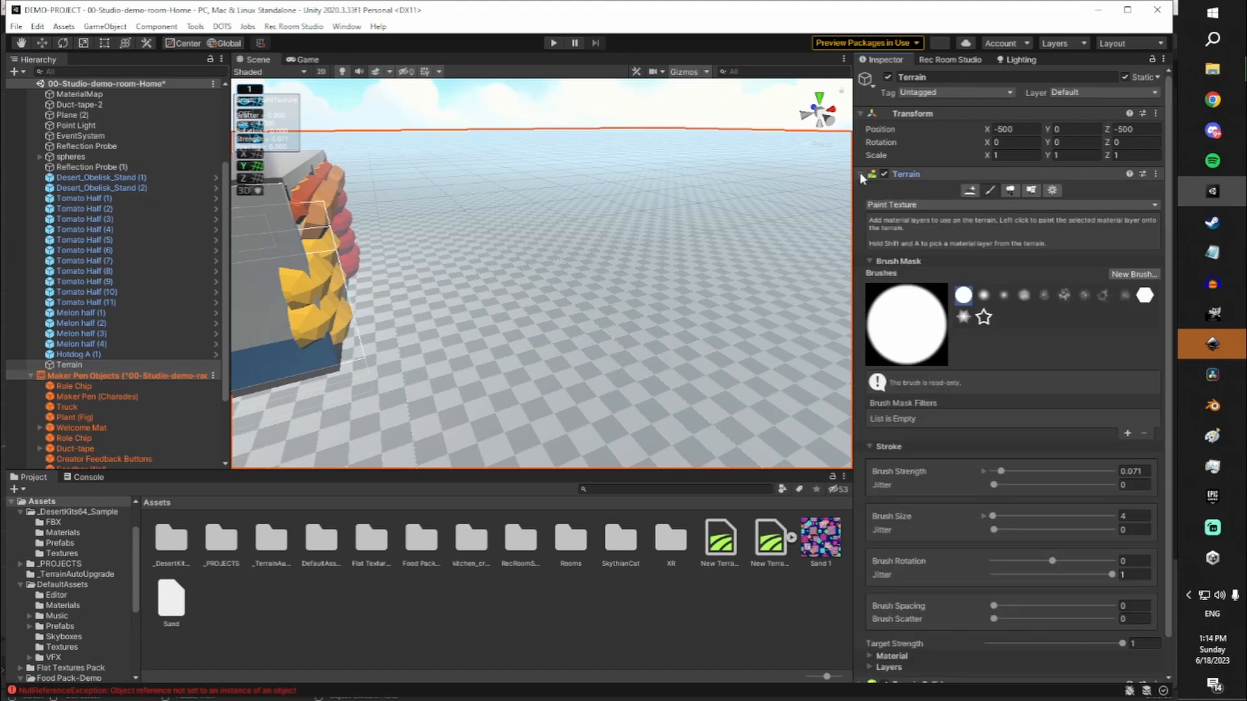
left_click(860, 173)
left_click(860, 186)
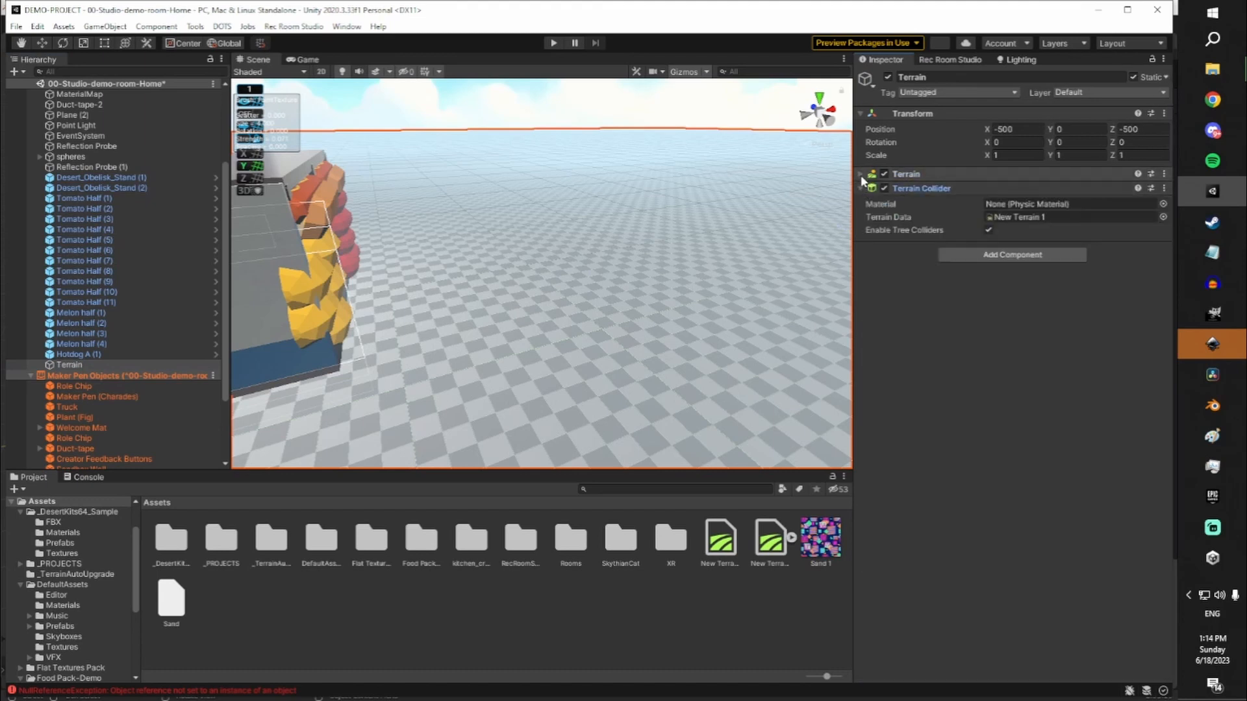
left_click(861, 176)
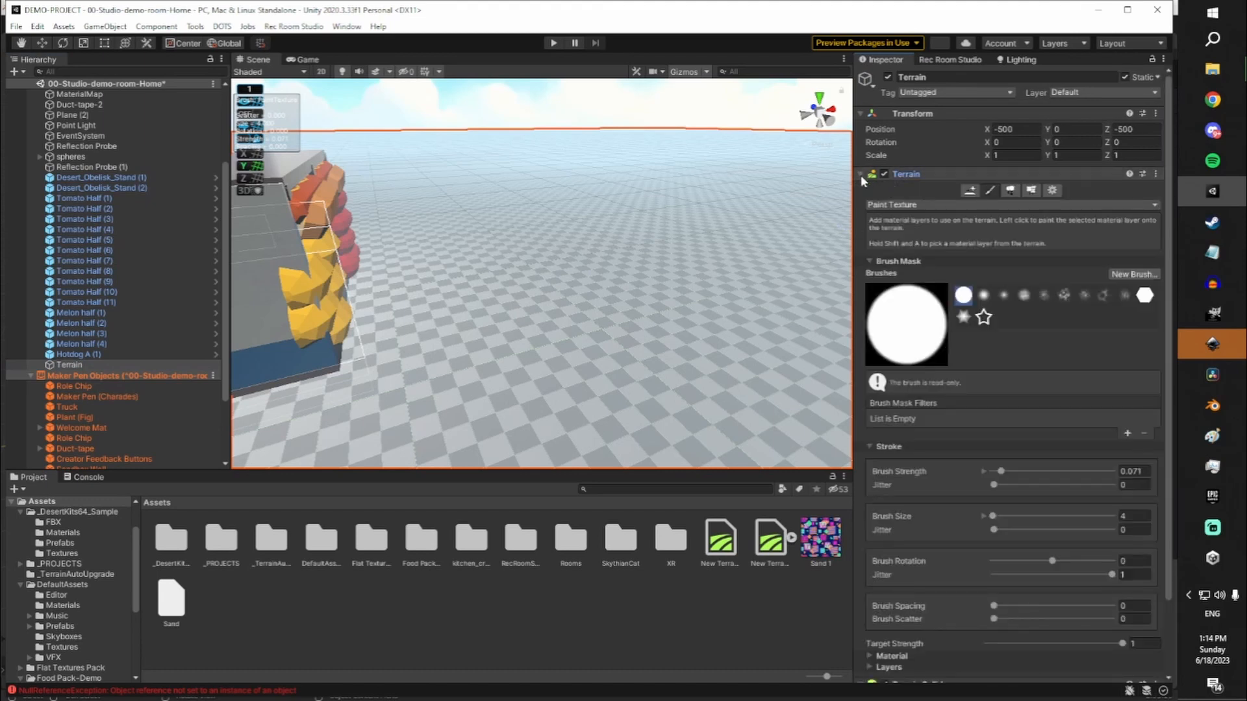
left_click(861, 175)
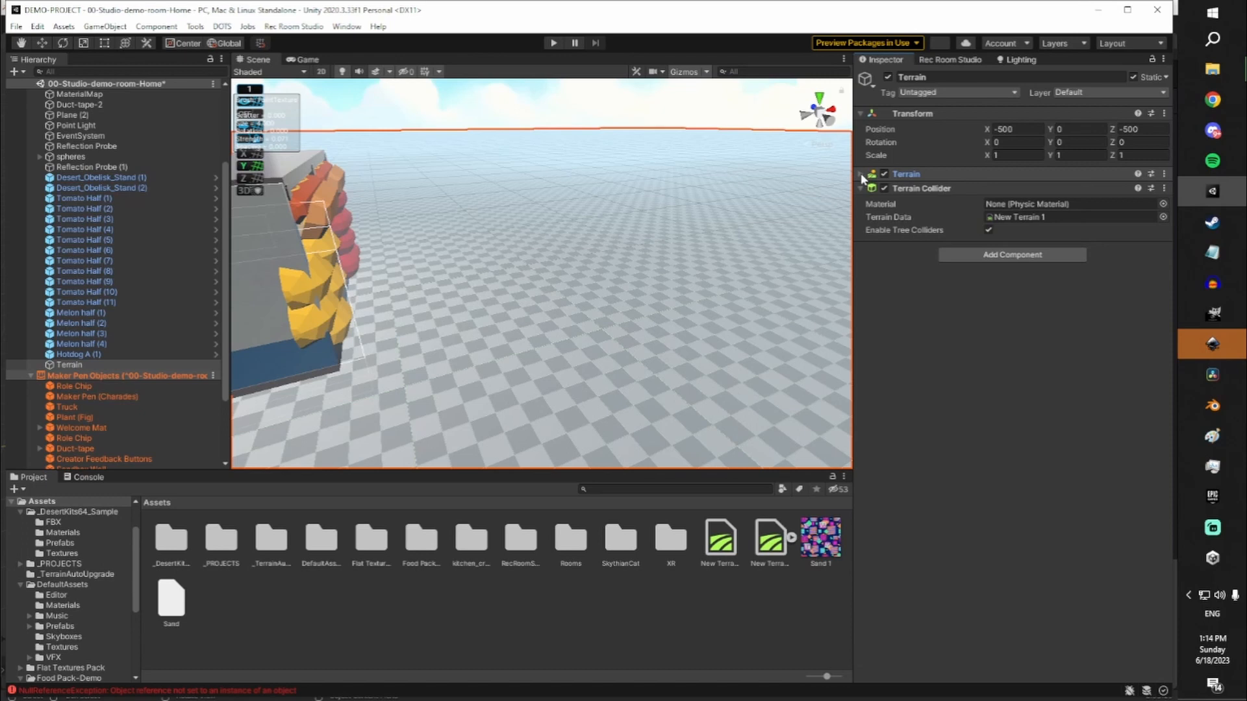
left_click(861, 175)
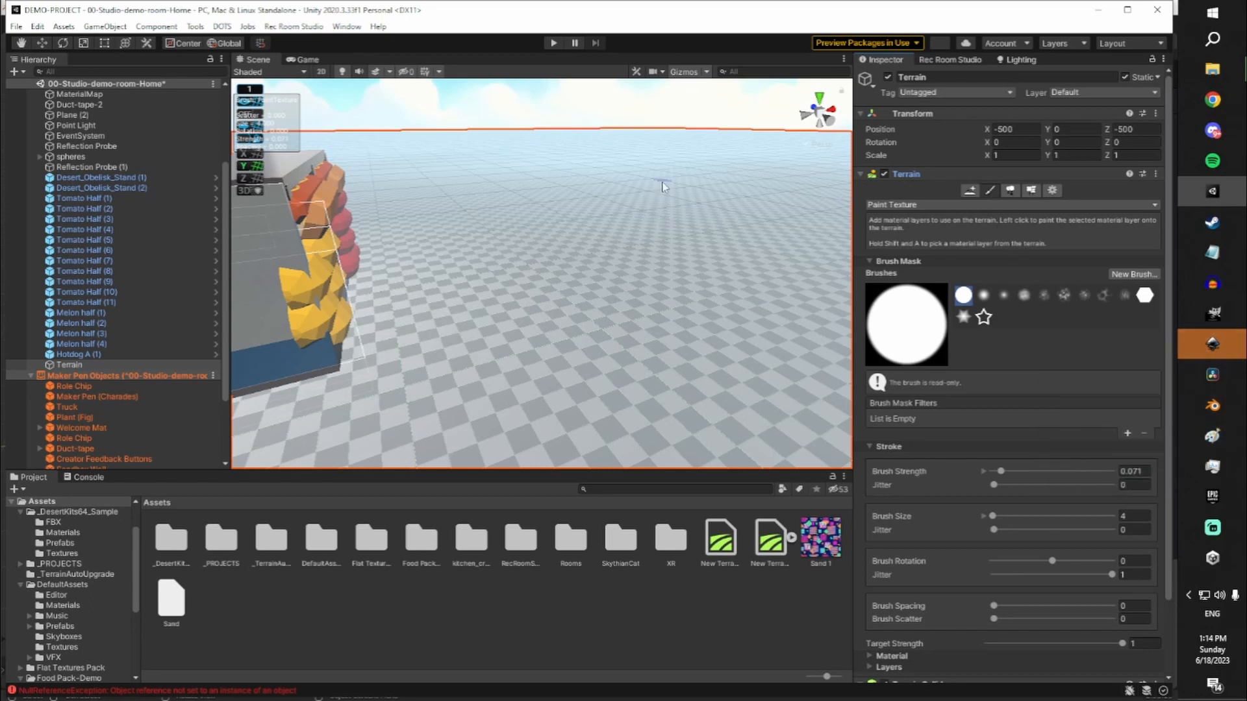
right_click_drag(659, 186, 598, 175)
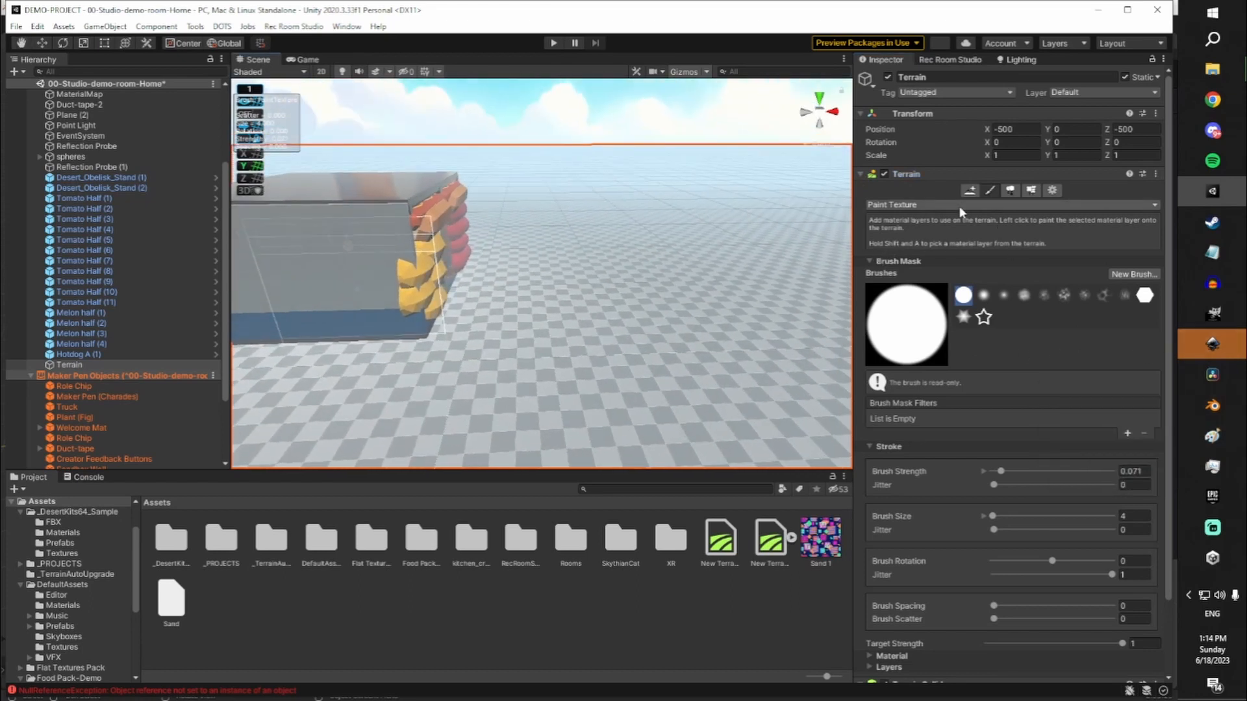
right_click_drag(764, 222, 737, 225)
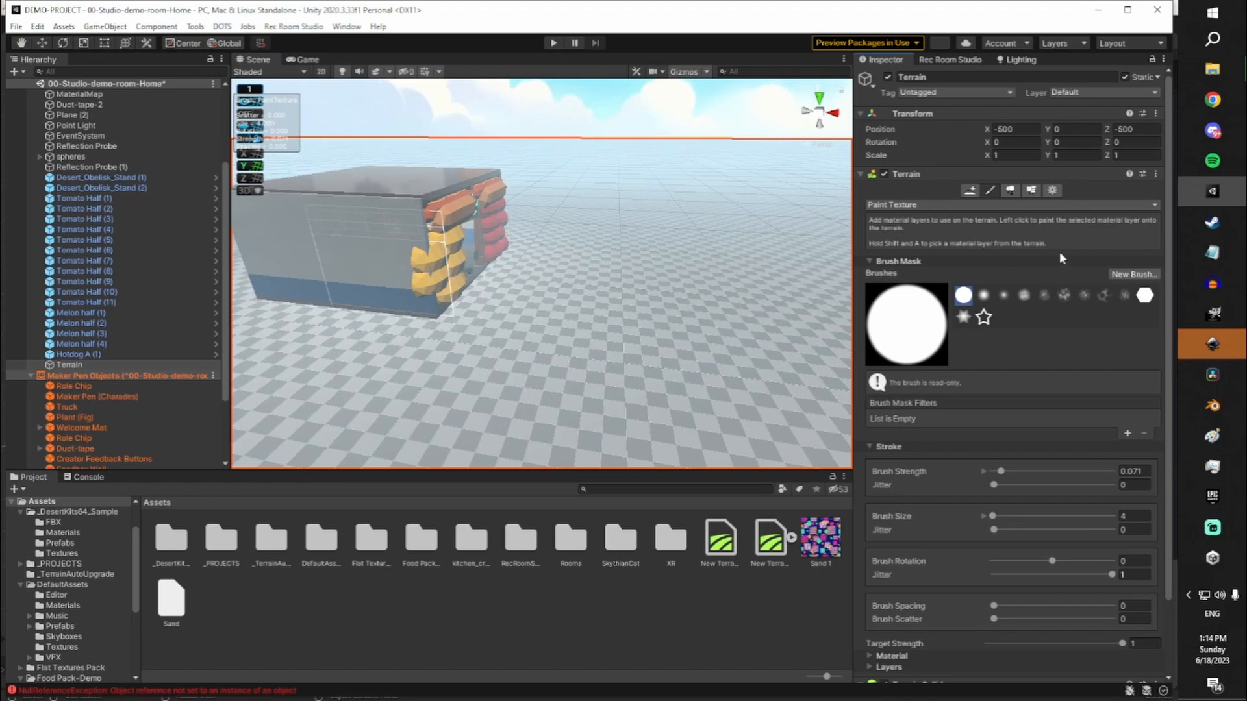
right_click_drag(665, 300, 636, 315)
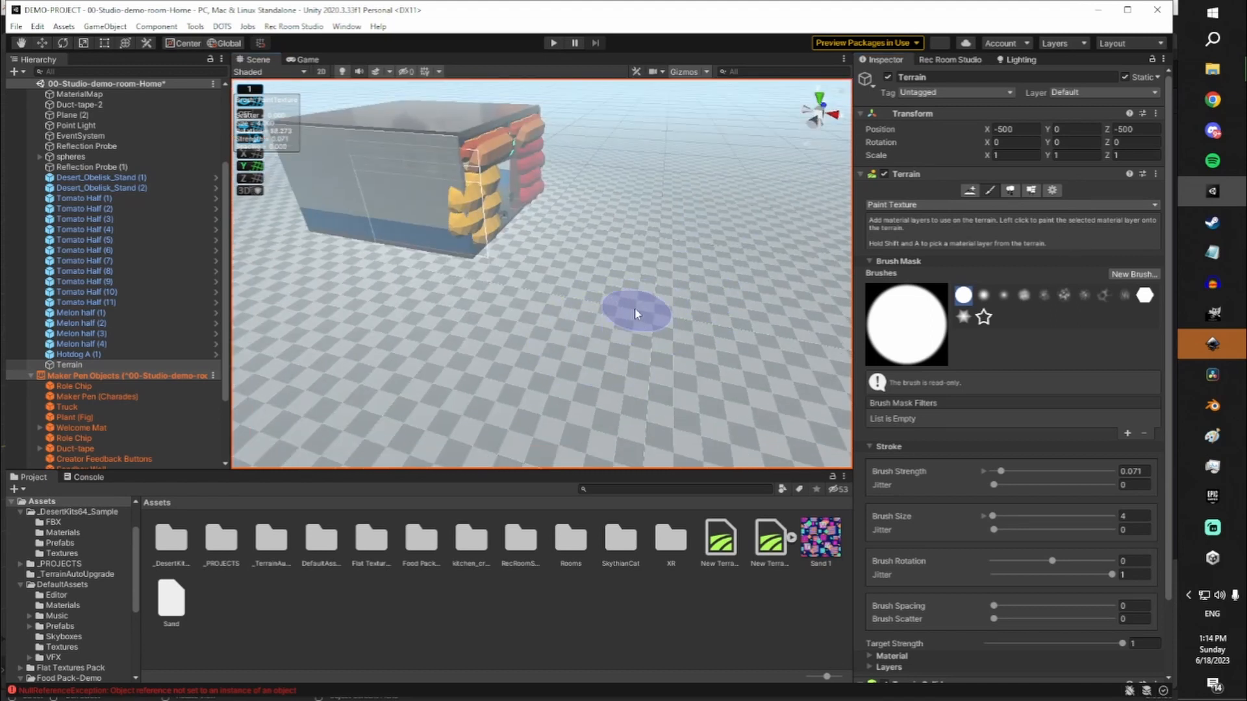
right_click_drag(581, 356, 620, 302)
Expand the Layers section of the Paint Texture tool and clear the default name for the new layer
scroll(1092, 330, "down", 3)
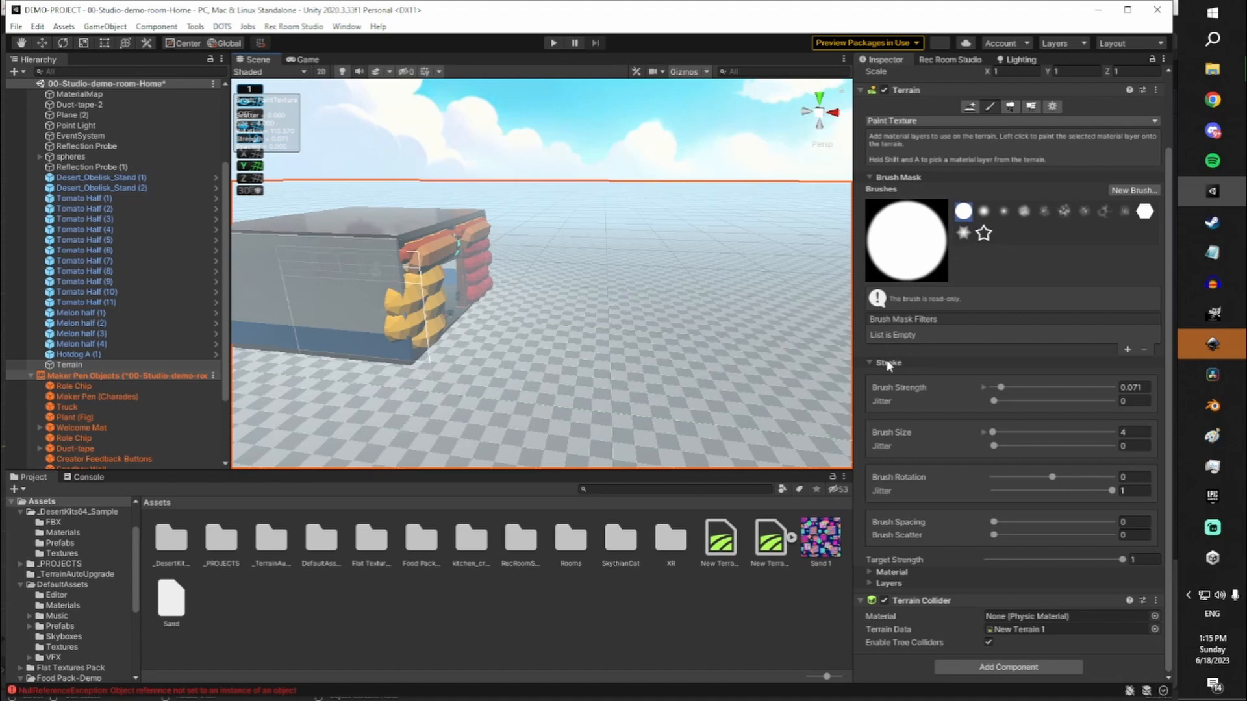
left_click(870, 583)
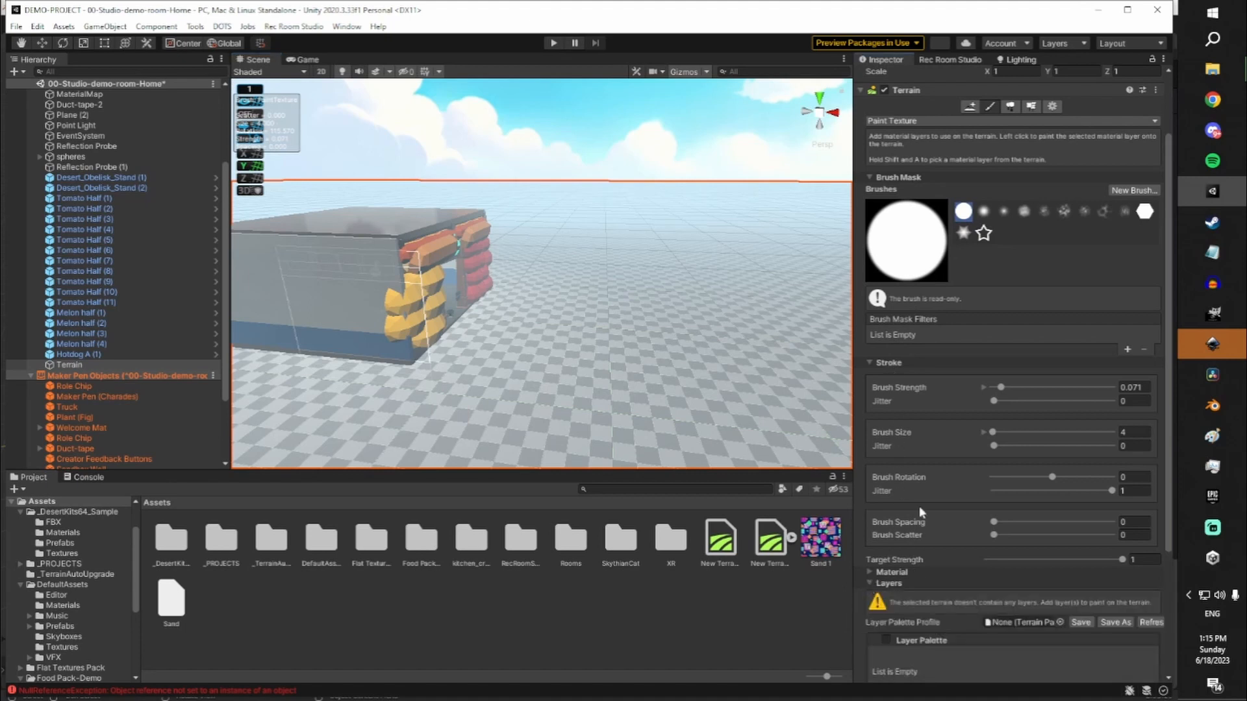
scroll(1015, 444, "down", 4)
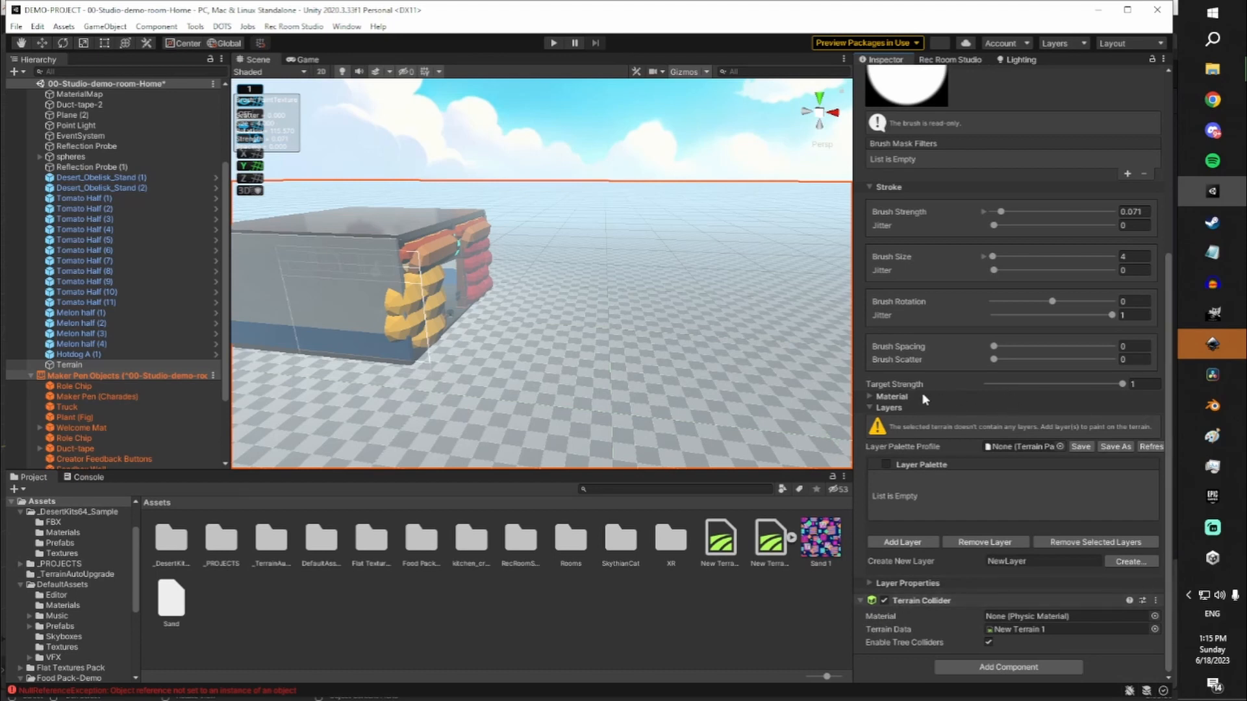
scroll(629, 265, "up", 3)
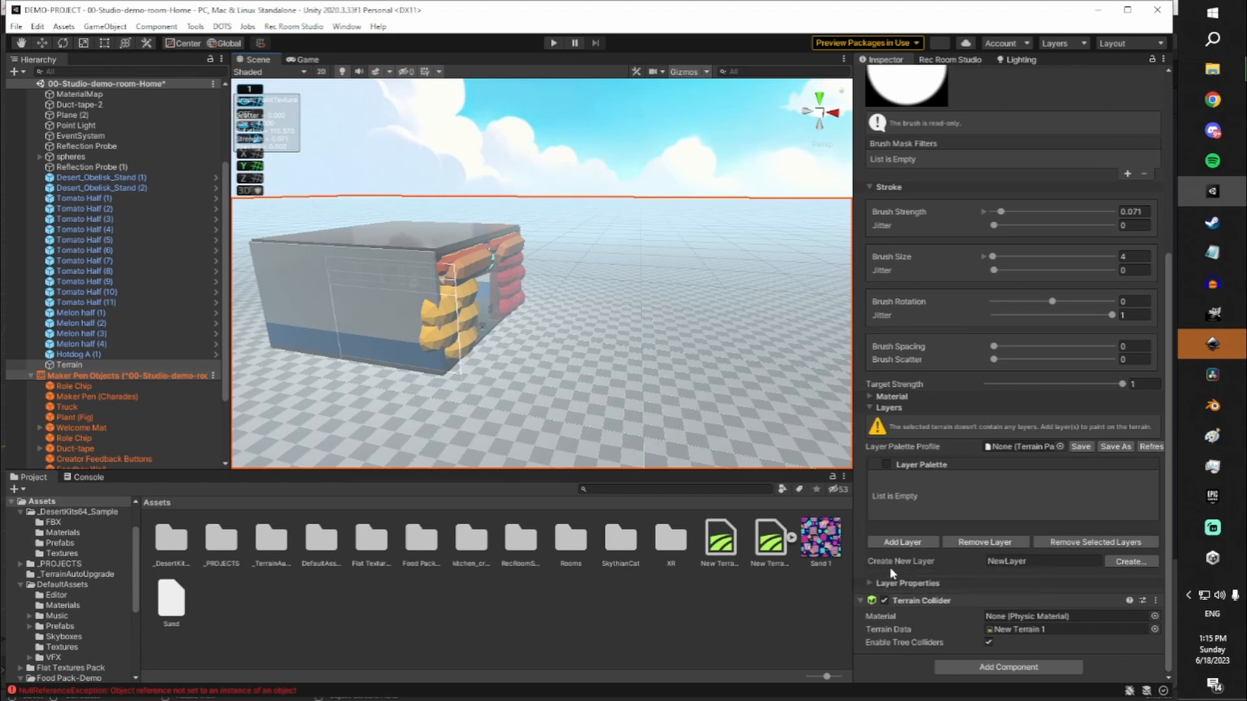
left_click(1039, 561)
left_click(1039, 561)
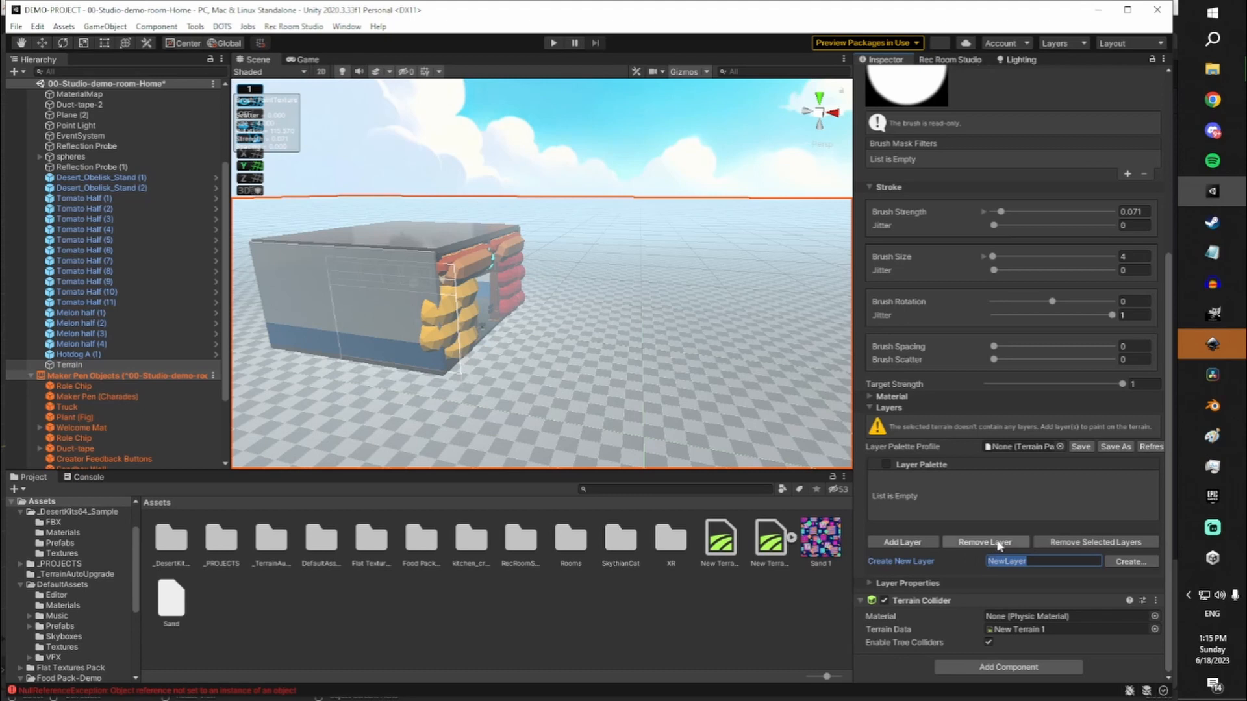
key("BackSpace")
Review the Paint Texture tool's brush, stroke and layer options, and reselect Paint Texture as the terrain tool
scroll(1003, 399, "up", 4)
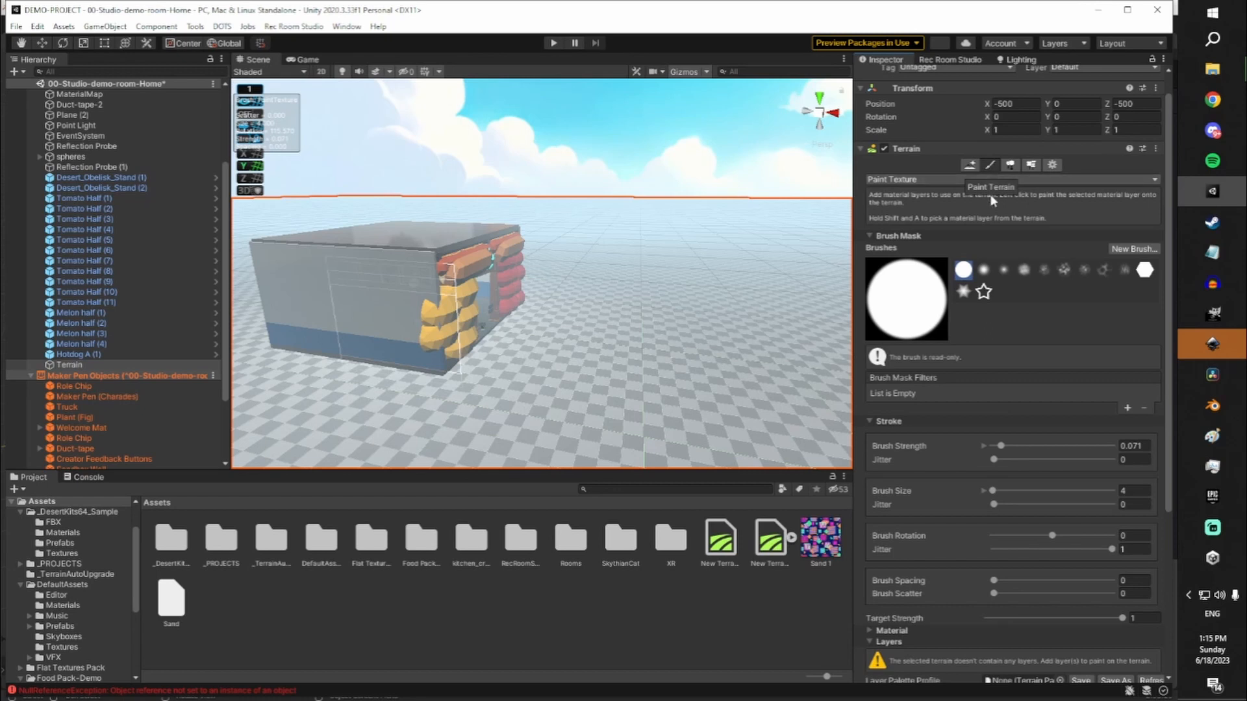
scroll(1003, 244, "down", 3)
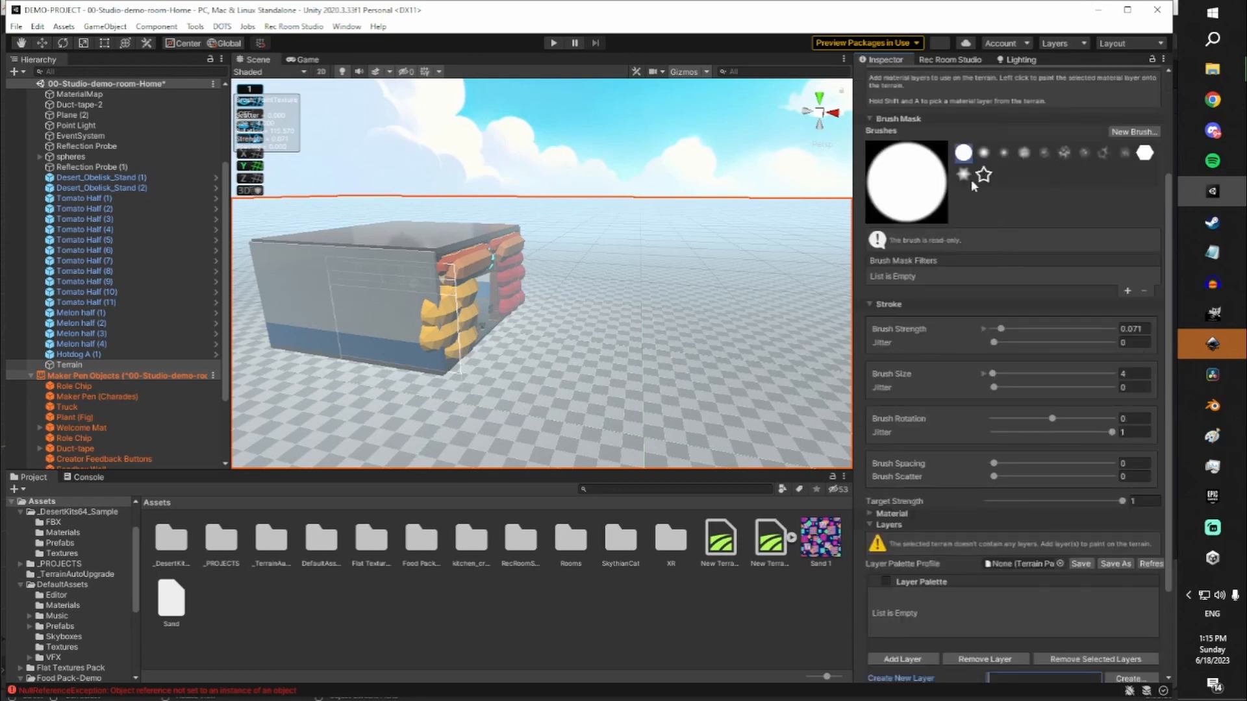
scroll(970, 201, "up", 3)
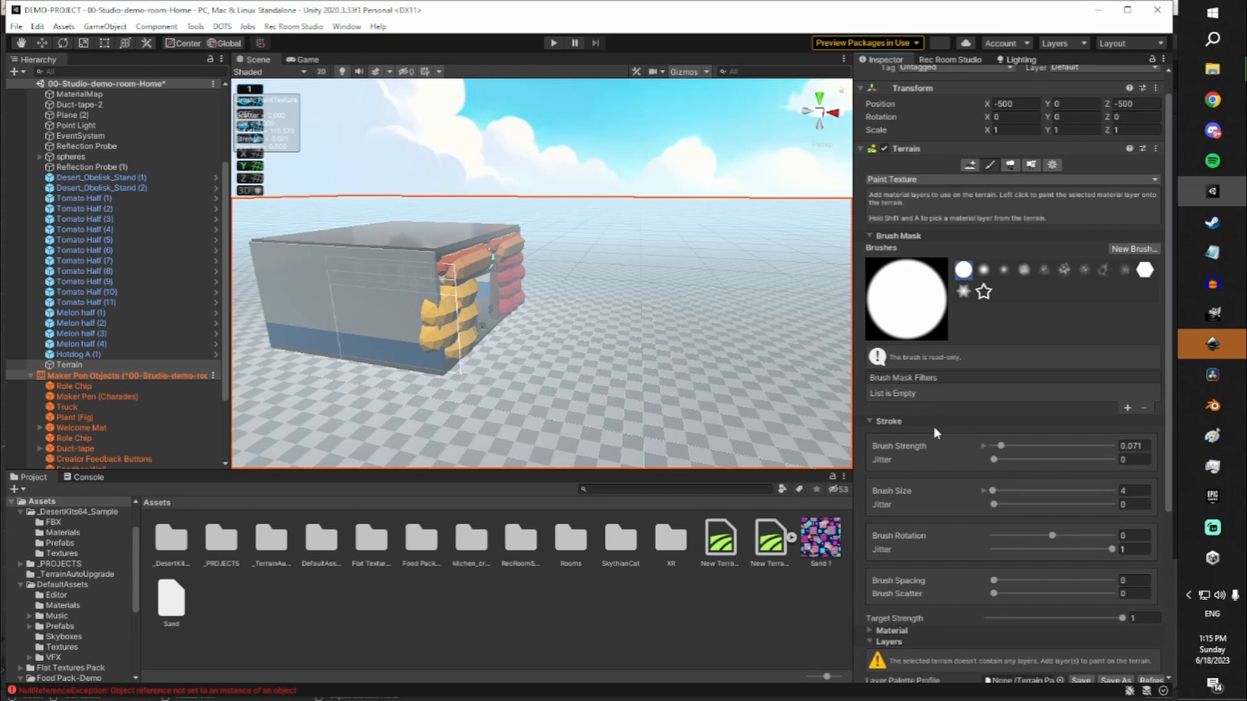
scroll(936, 433, "down", 3)
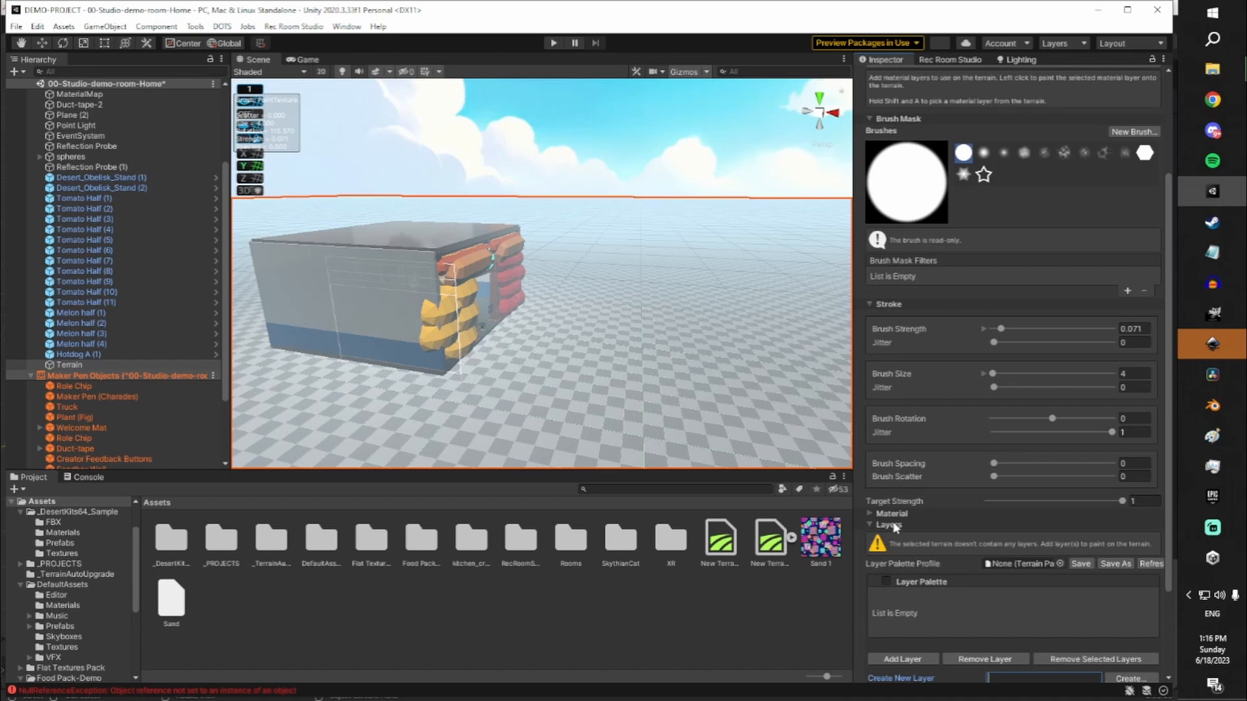
scroll(871, 527, "down", 3)
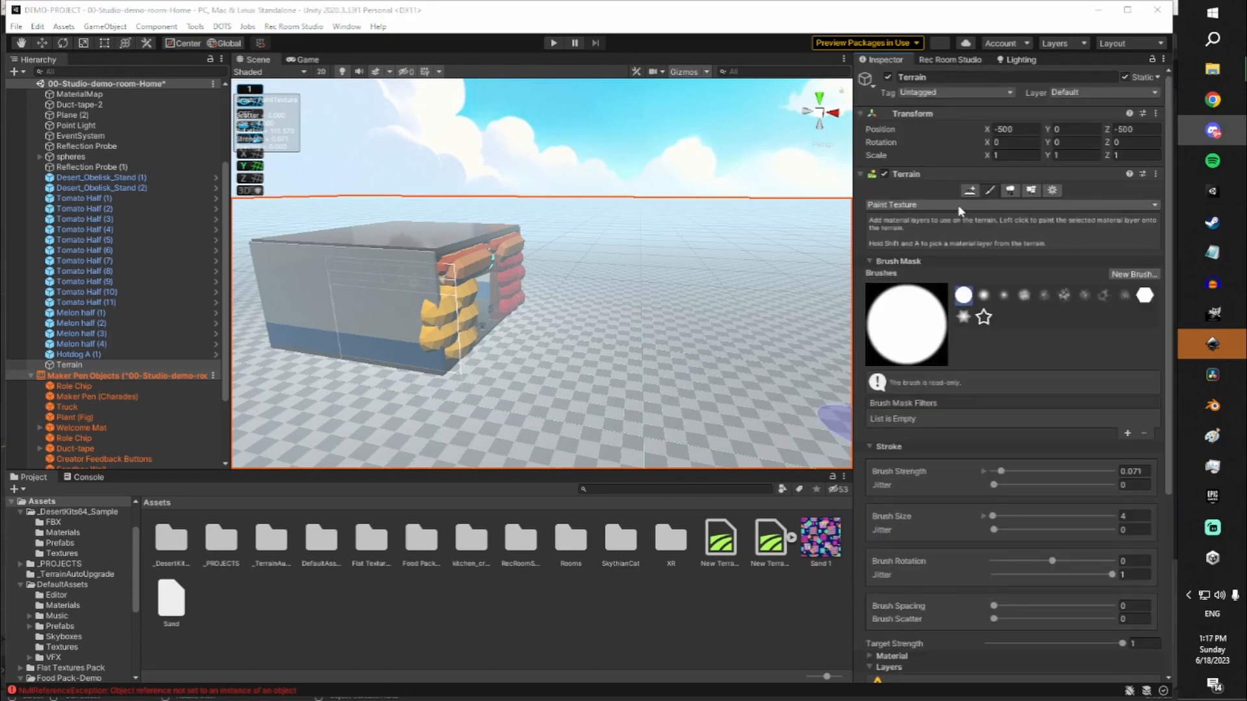
left_click(958, 207)
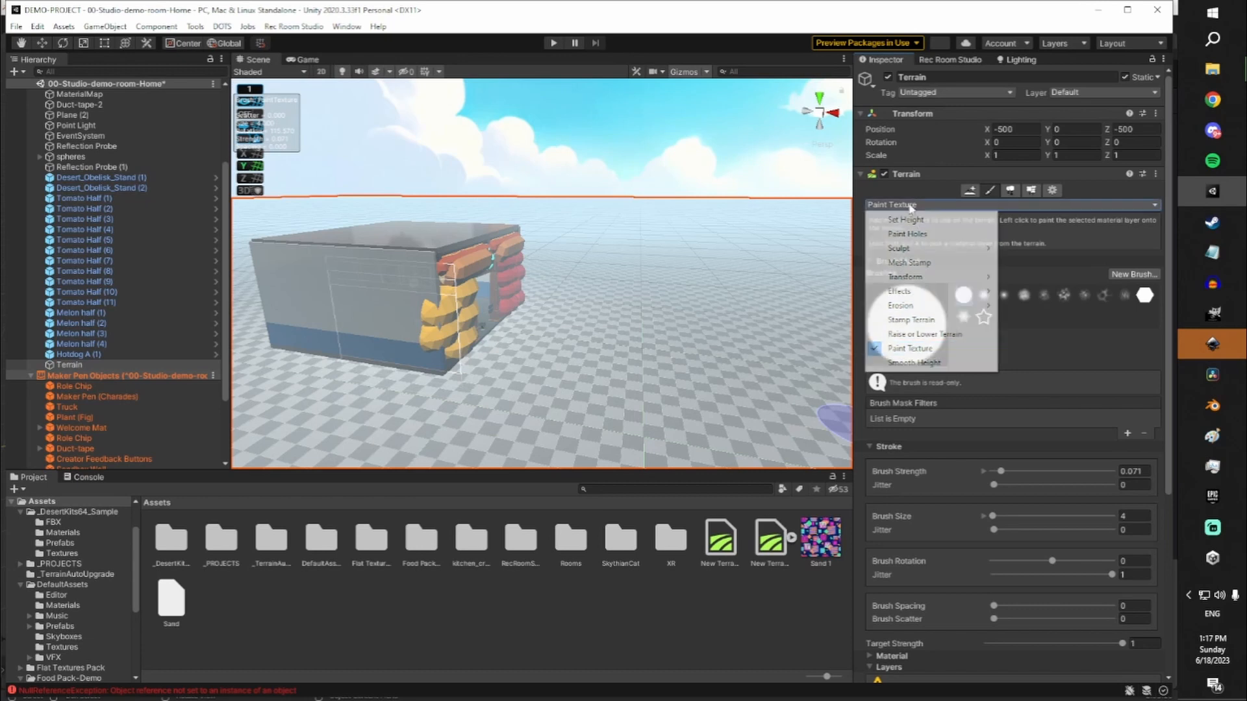
left_click(909, 348)
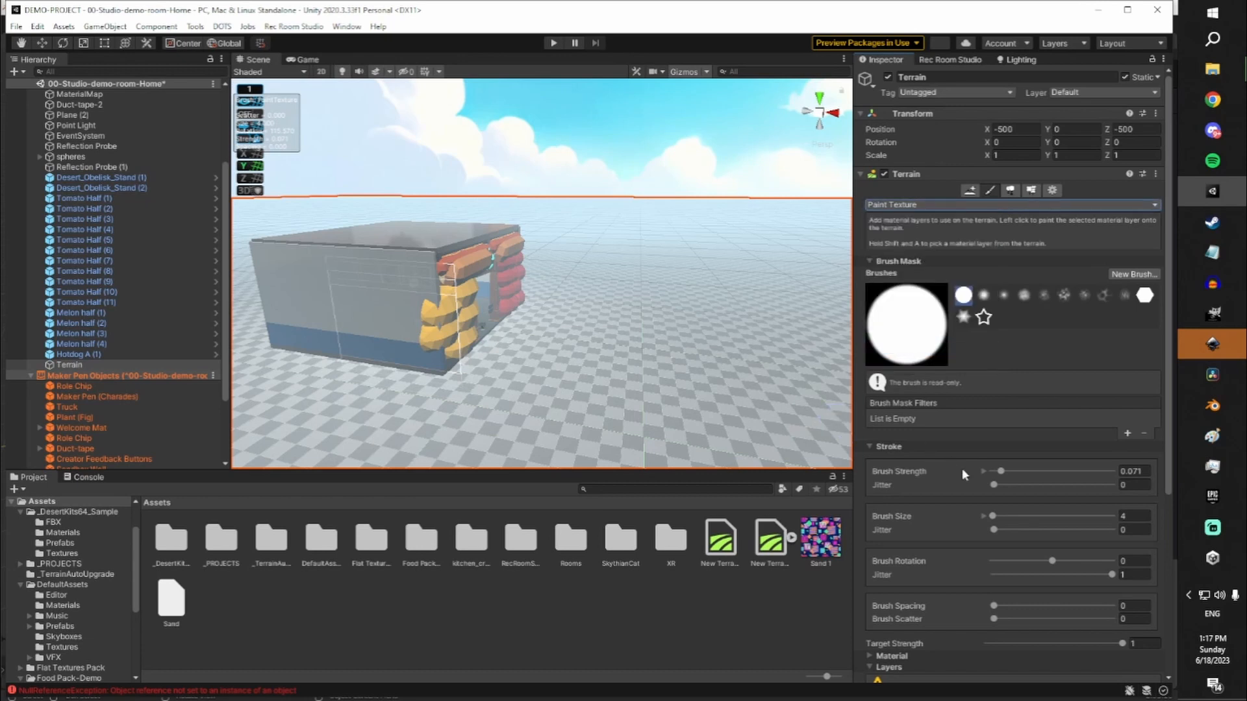
Start creating a new terrain layer named Dirt
scroll(961, 469, "down", 4)
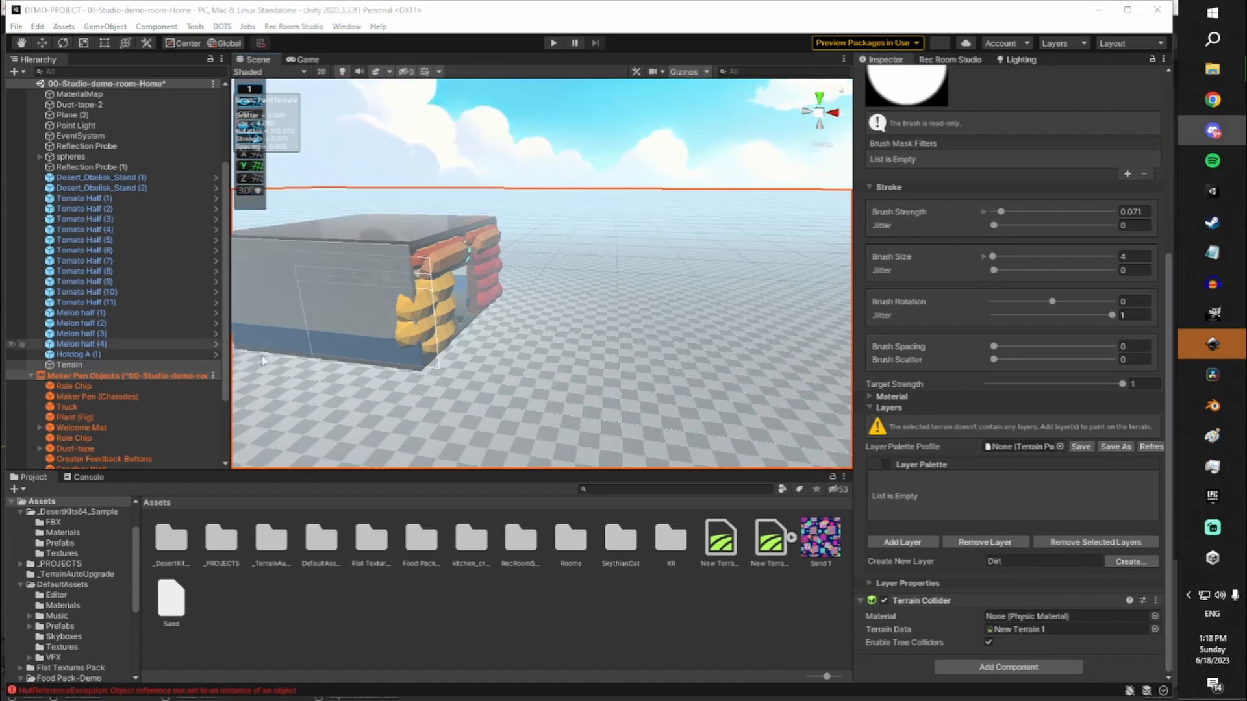
left_click_drag(595, 195, 655, 185, "alt")
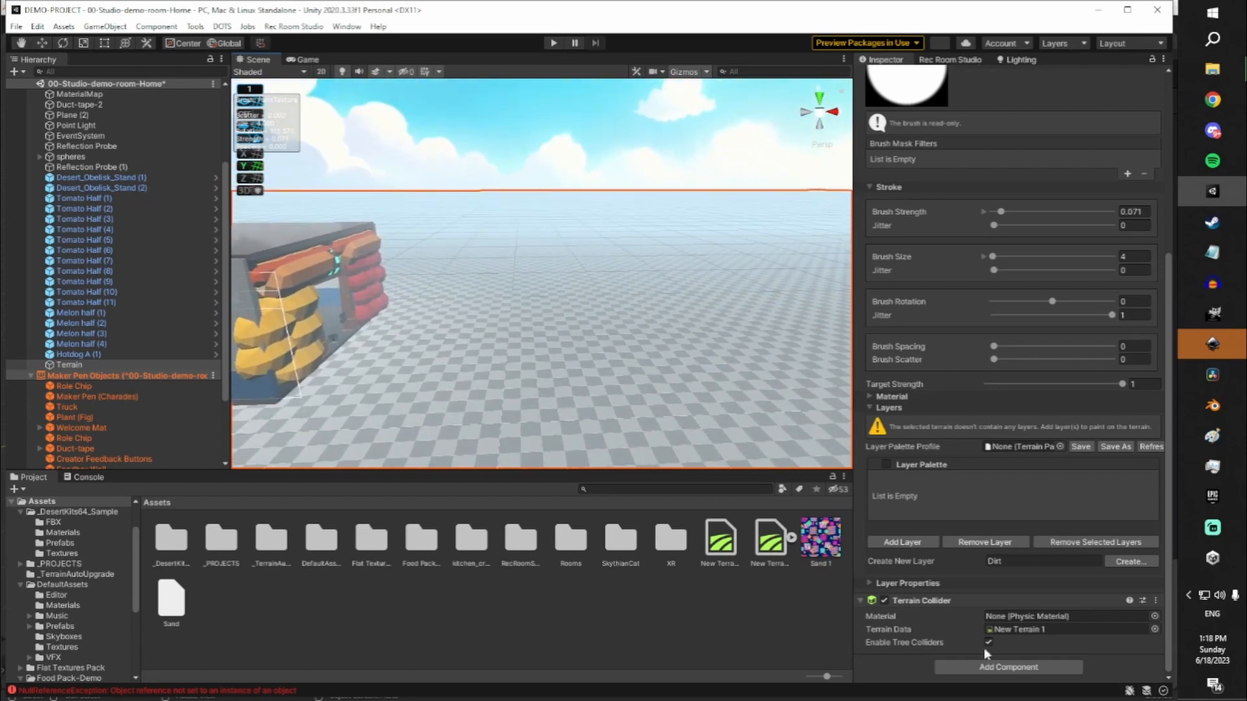
left_click(1032, 560)
left_click(1020, 565)
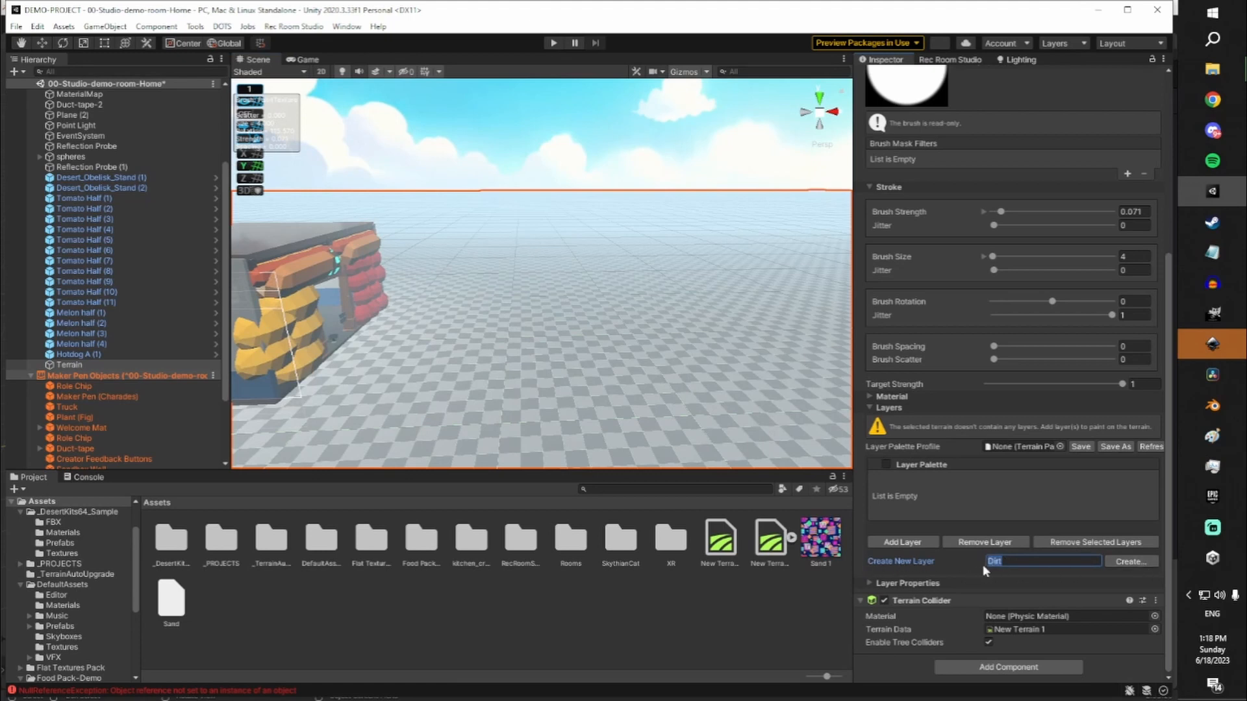
left_click(1124, 558)
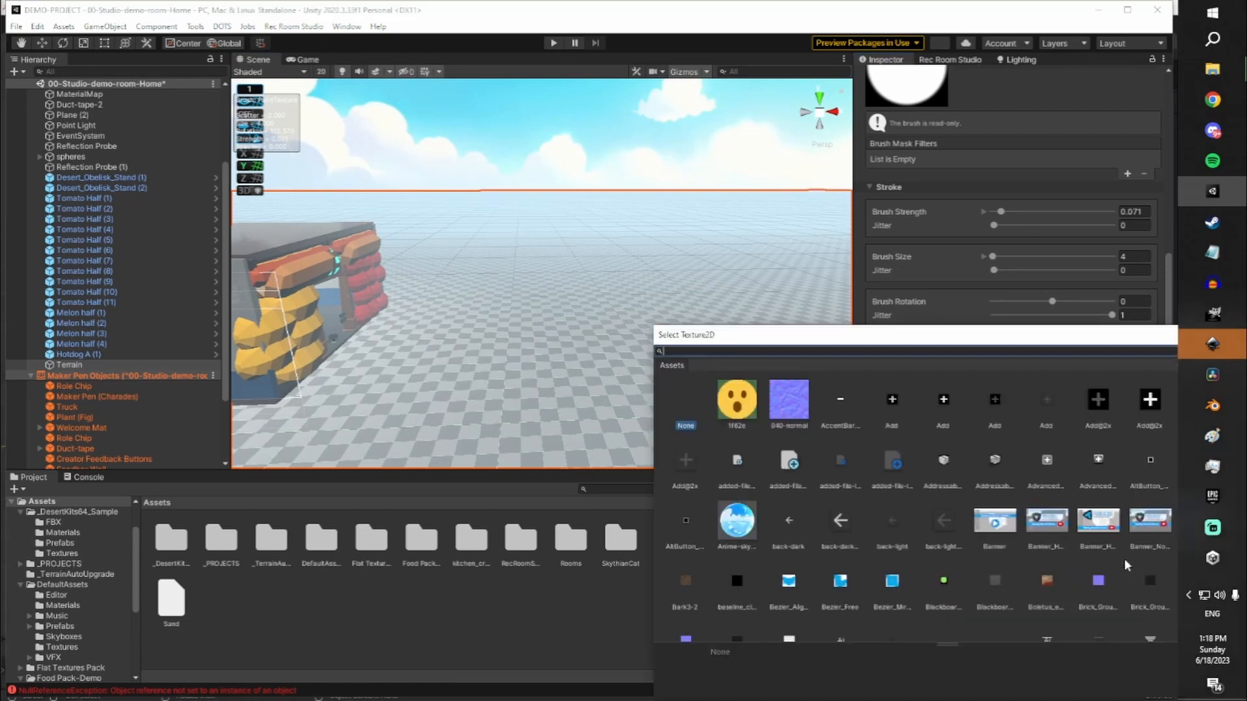
Search the textures for "summer" and assign Summer_CrackedRock as the Dirt layer's texture
left_click_drag(791, 337, 492, 108)
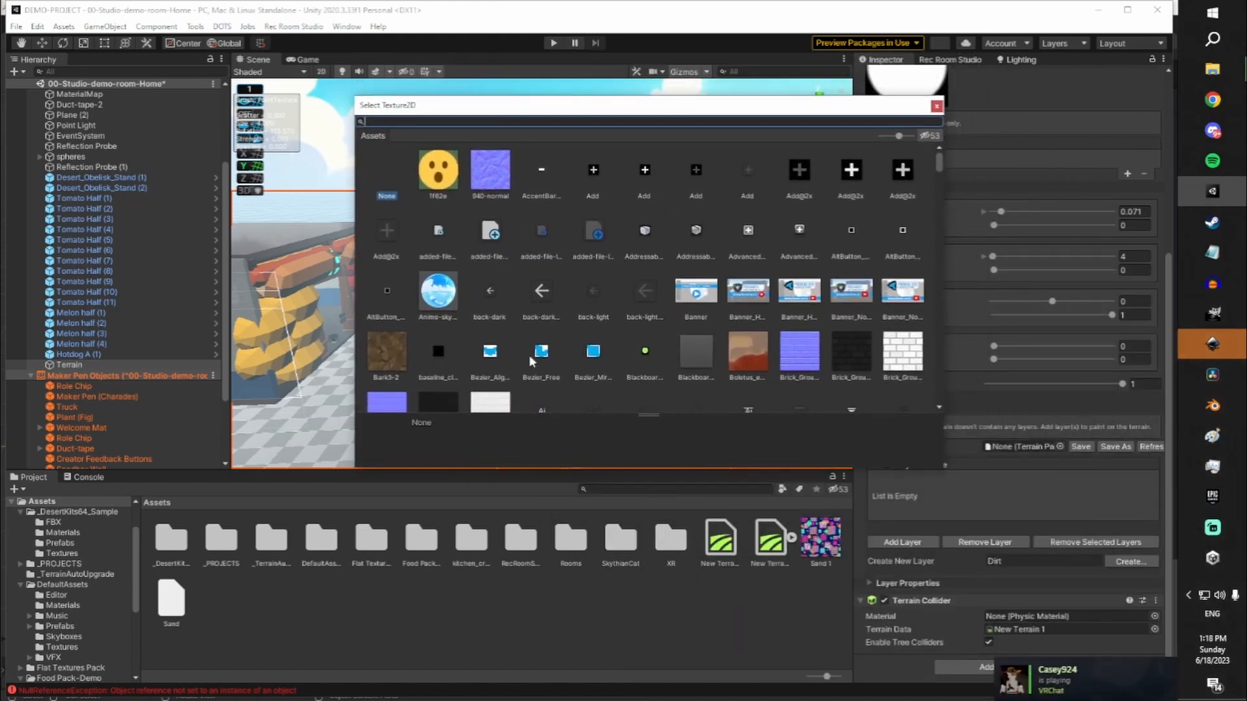
scroll(578, 285, "down", 5)
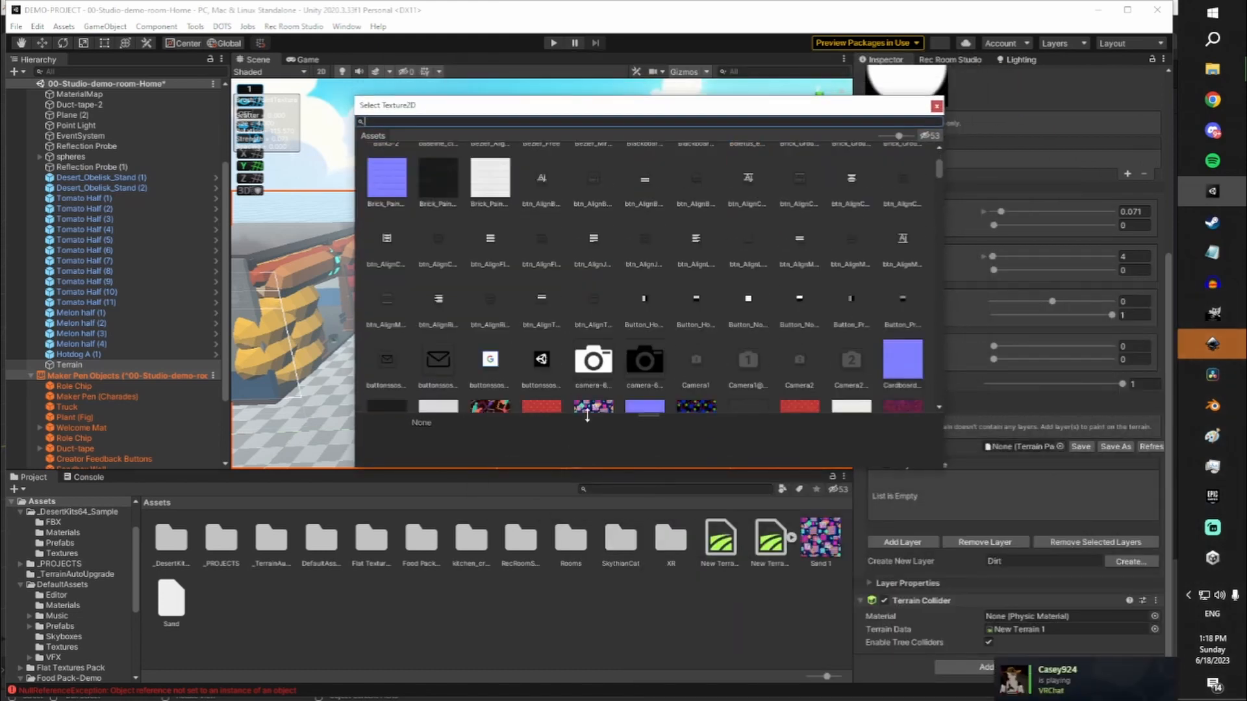
scroll(644, 262, "down", 1)
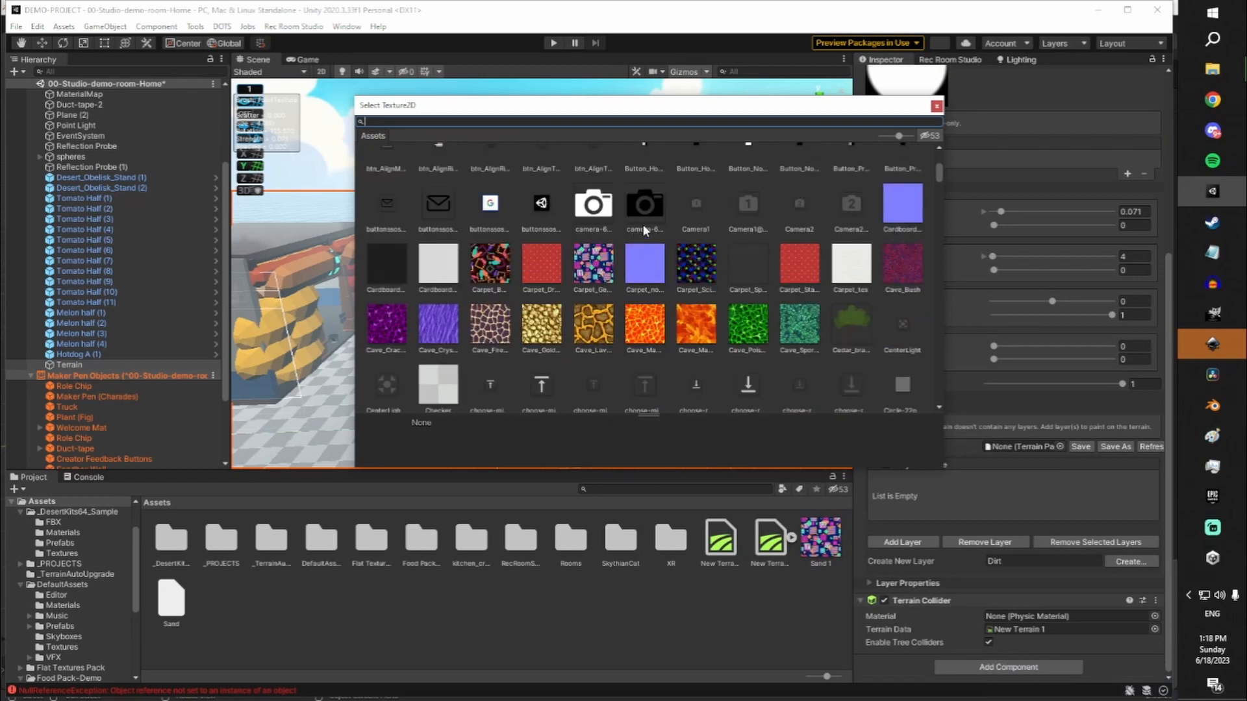
scroll(623, 214, "up", 6)
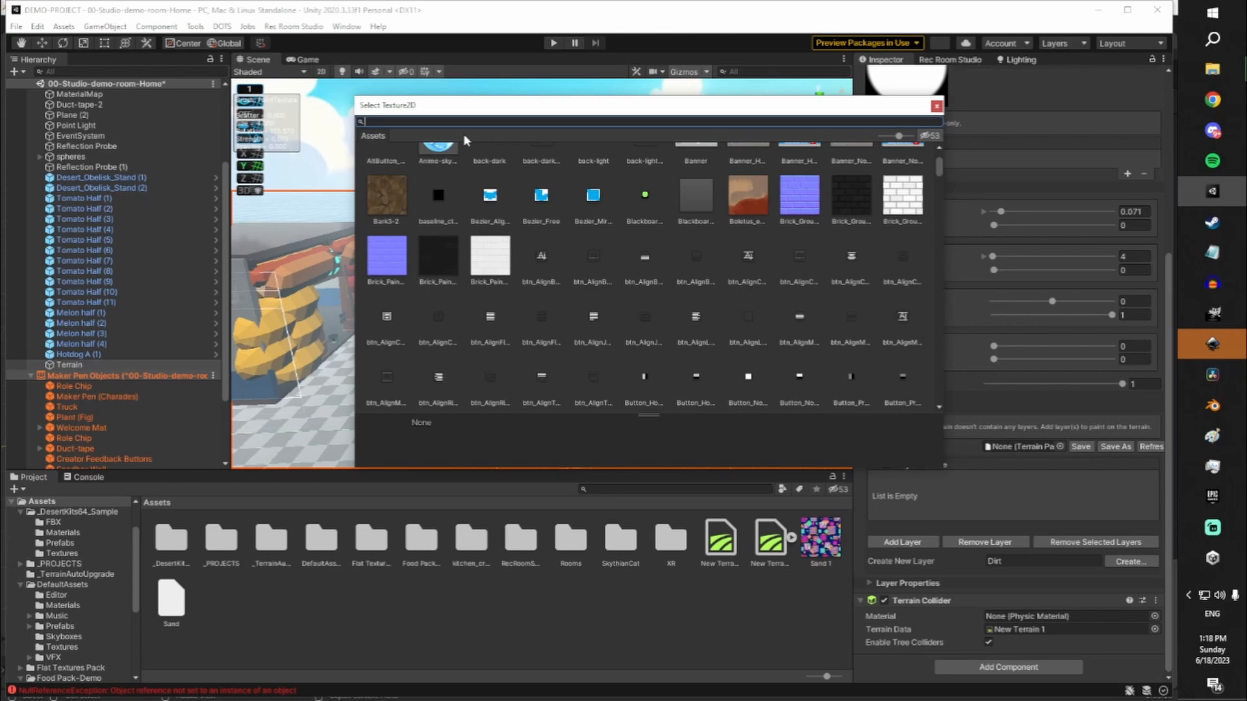
type("summer")
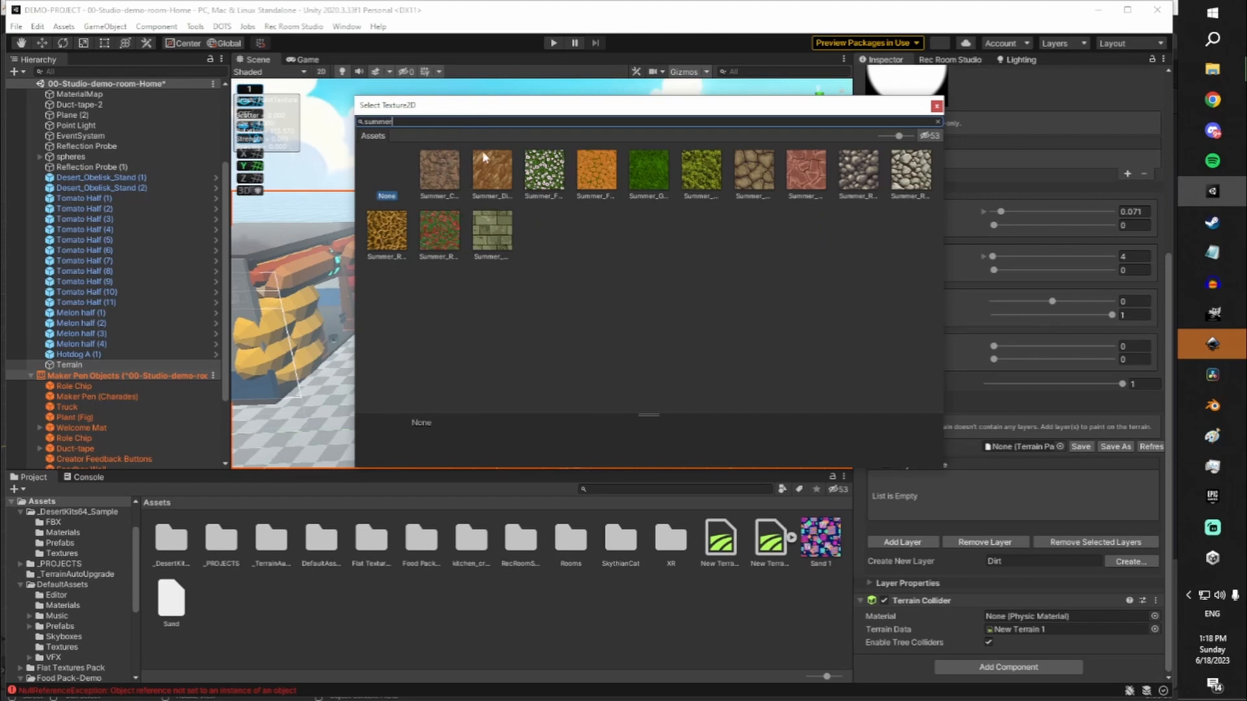
left_click_drag(611, 111, 565, 180)
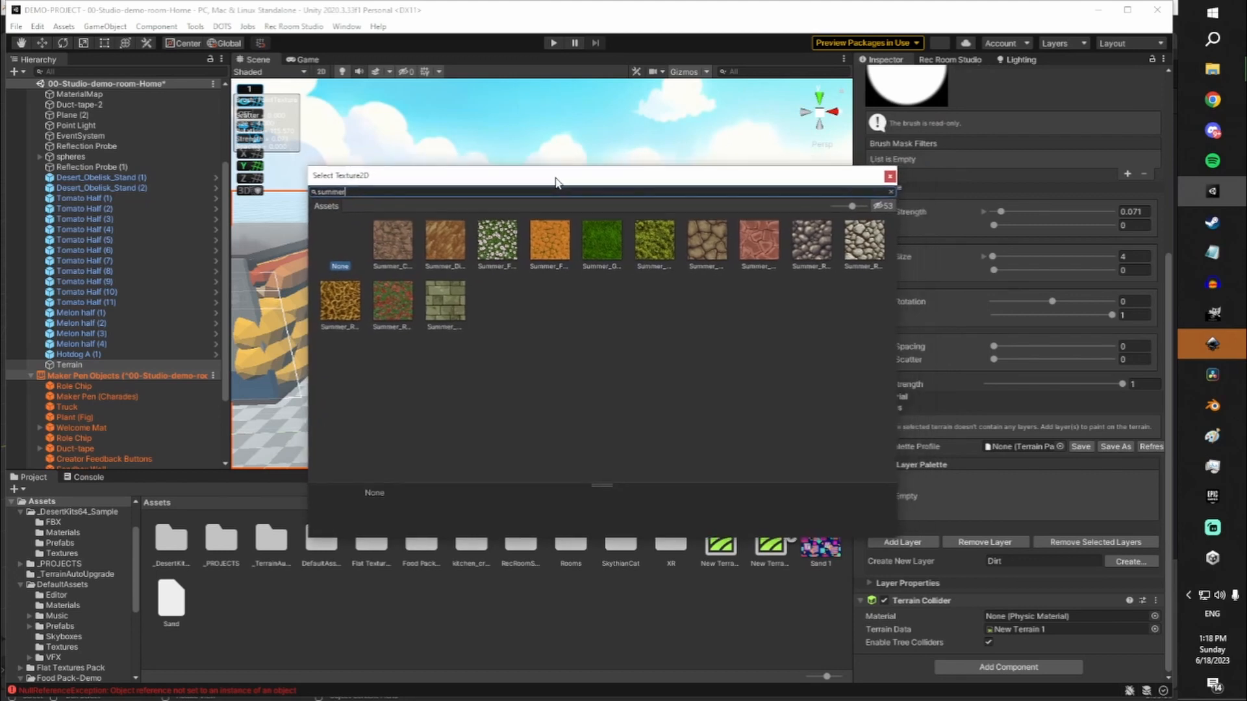
left_click(398, 241)
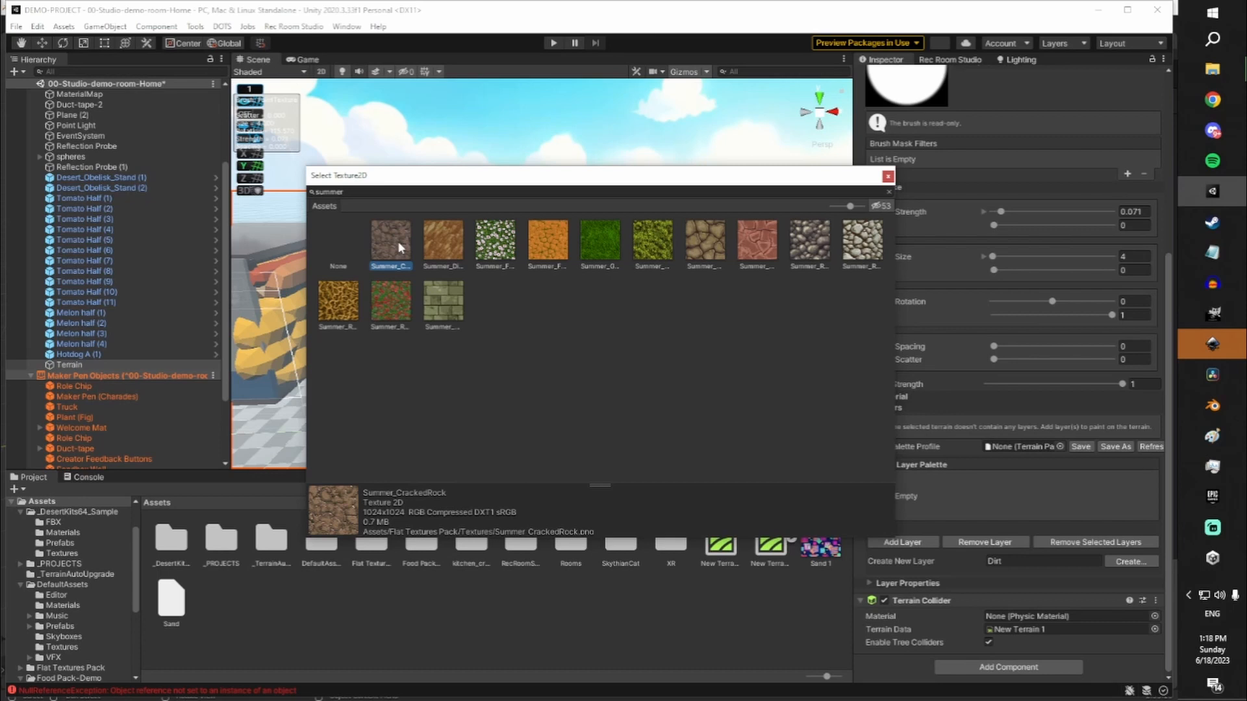
double_click(398, 242)
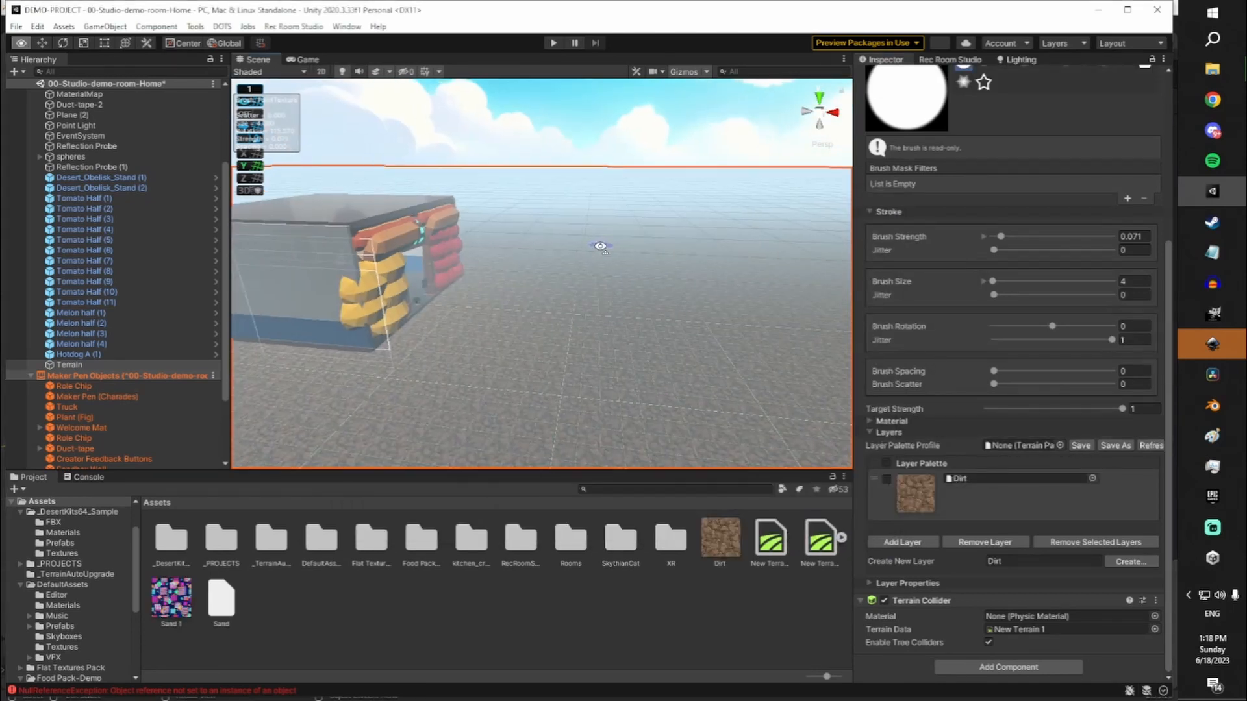
Examine the textured ground up close beside the building and locate the Dirt layer's asset in the project
mouse_move(600, 246)
right_mouse_down()
mouse_move(485, 294)
mouse_move(416, 358)
mouse_move(478, 259)
mouse_move(460, 285)
right_mouse_up()
key("w")
right_click_drag(460, 284, 469, 269)
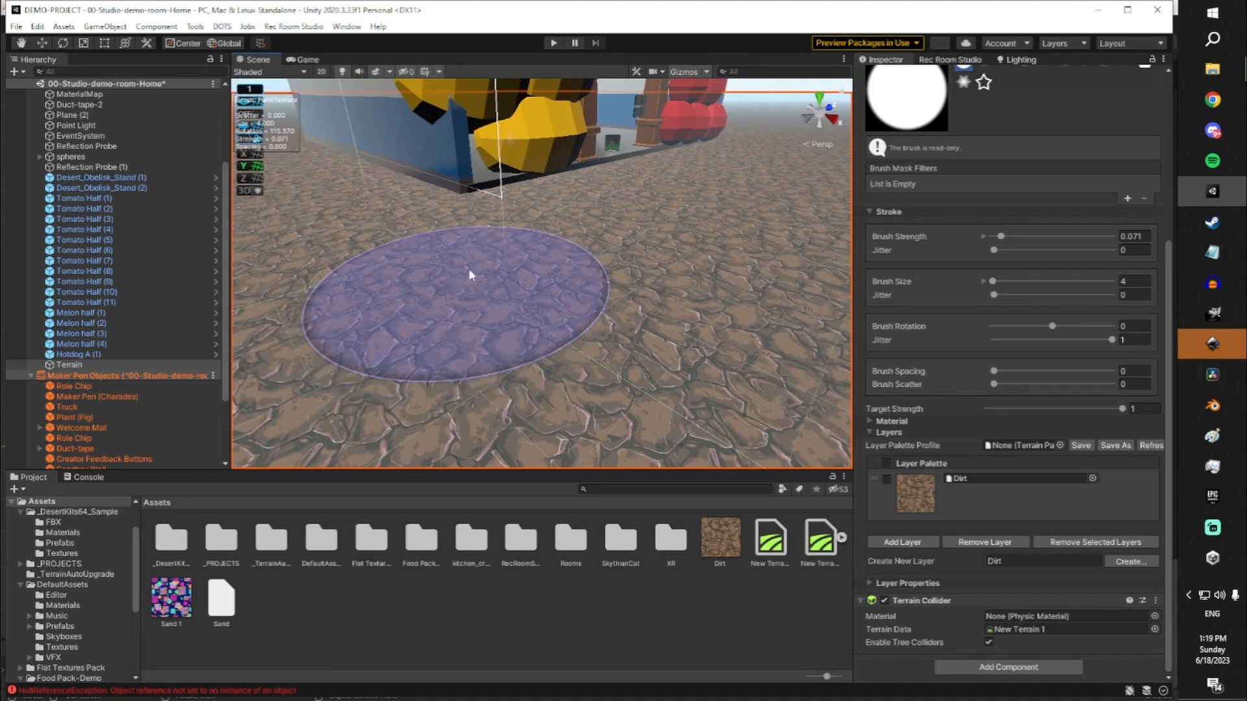
scroll(540, 225, "down", 3)
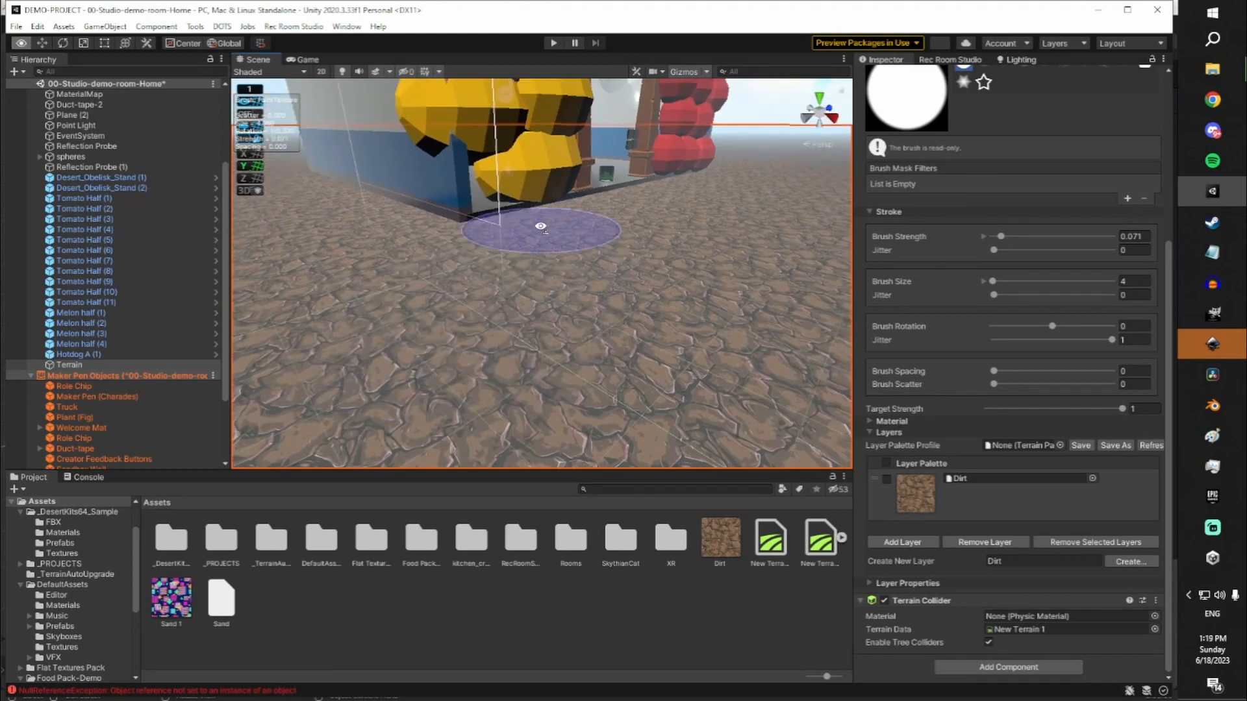
right_click_drag(540, 225, 506, 211)
scroll(505, 215, "down", 2)
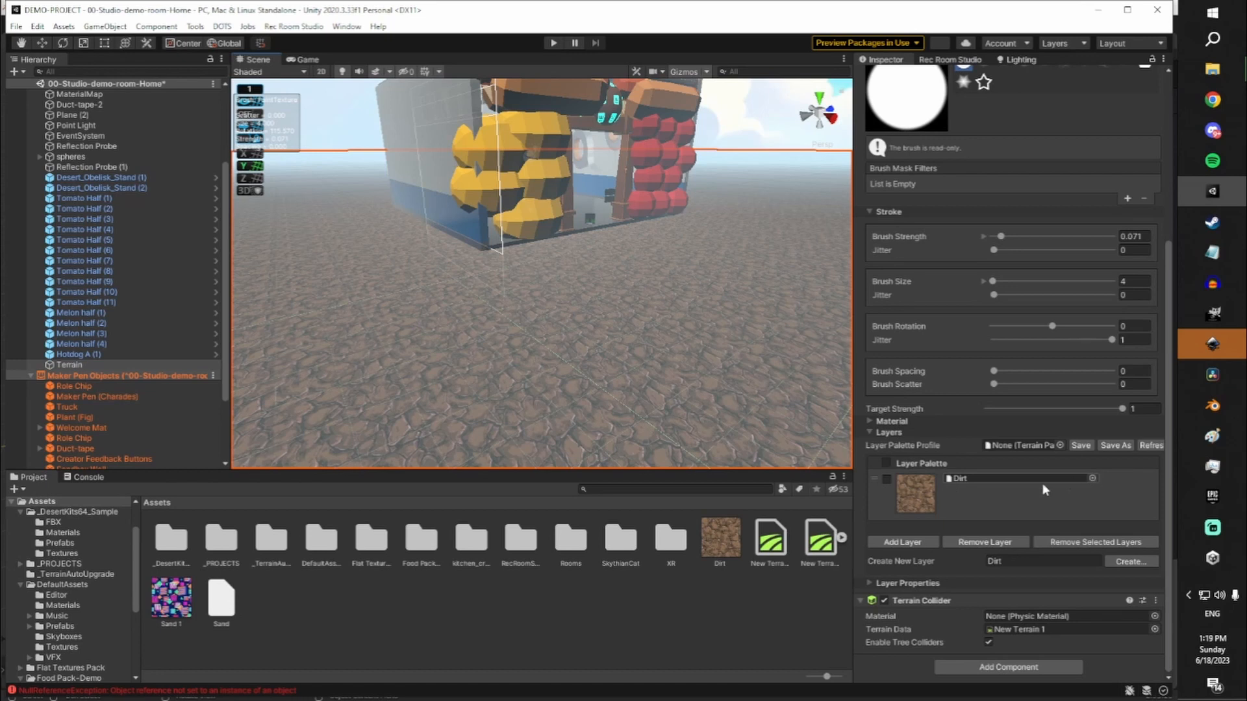
left_click(971, 476)
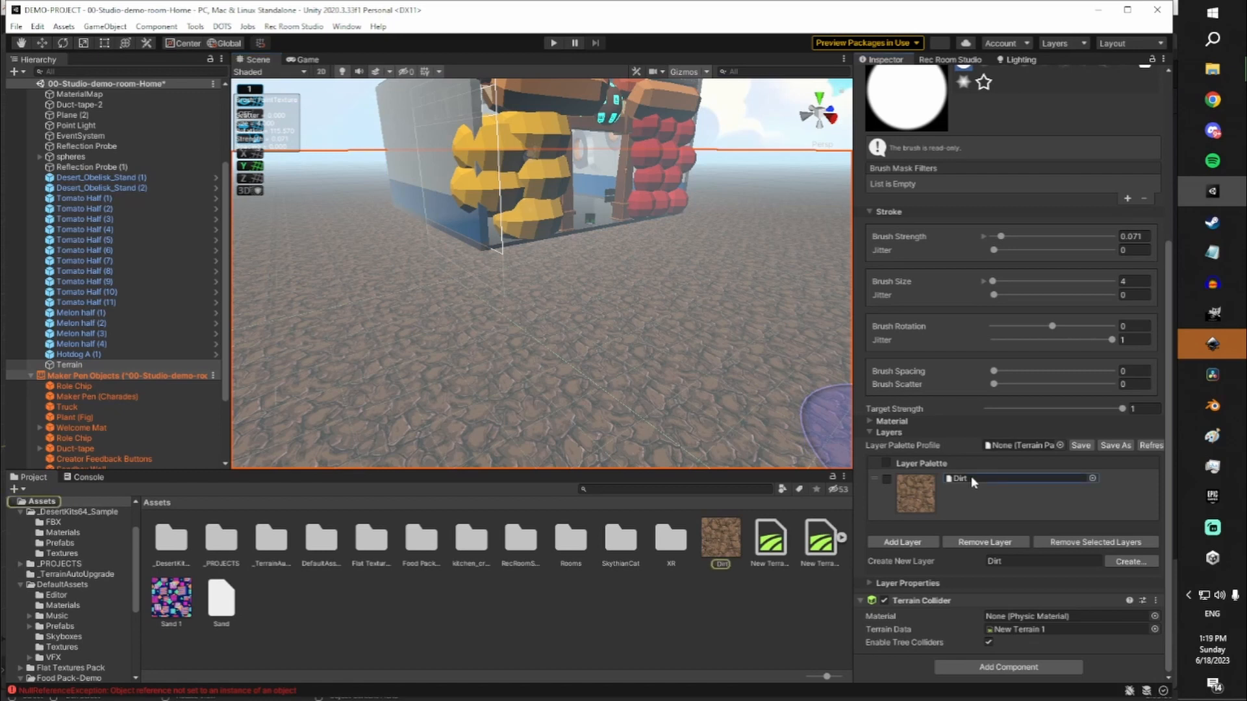
Open the Dirt layer's diffuse texture, Summer_CrackedRock, and apply None as its alpha source
left_click(722, 557)
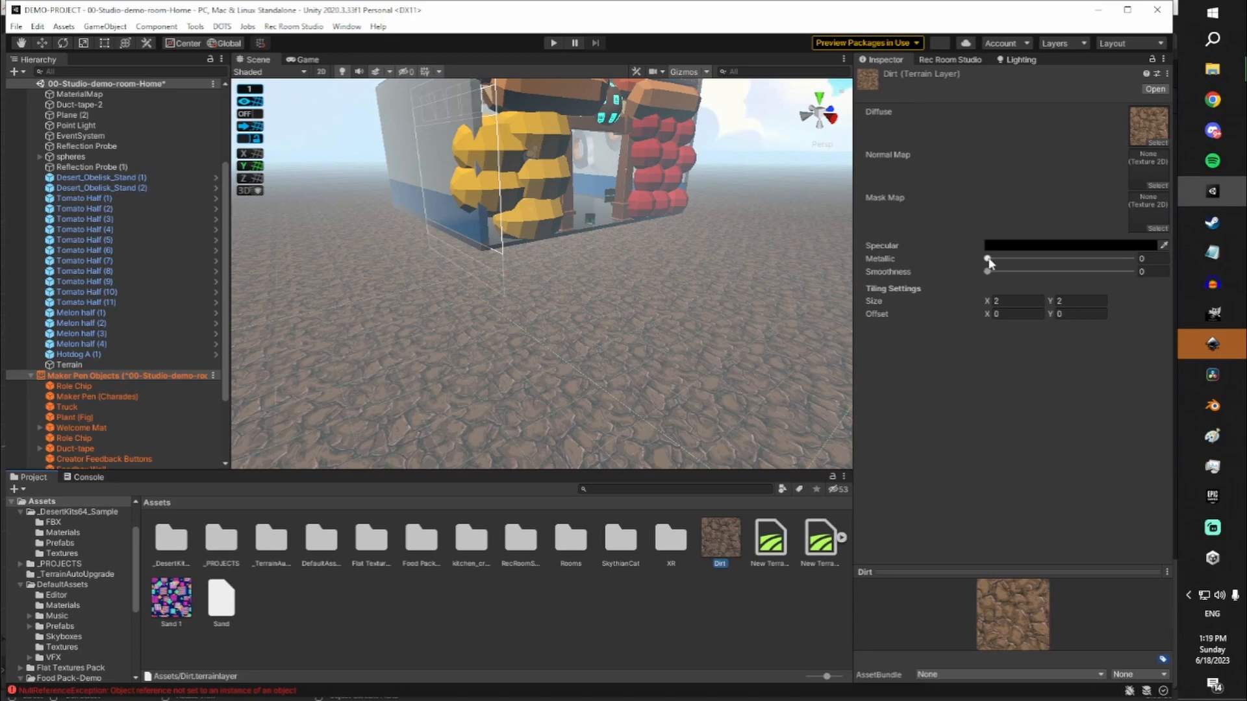
right_click_drag(747, 315, 768, 250)
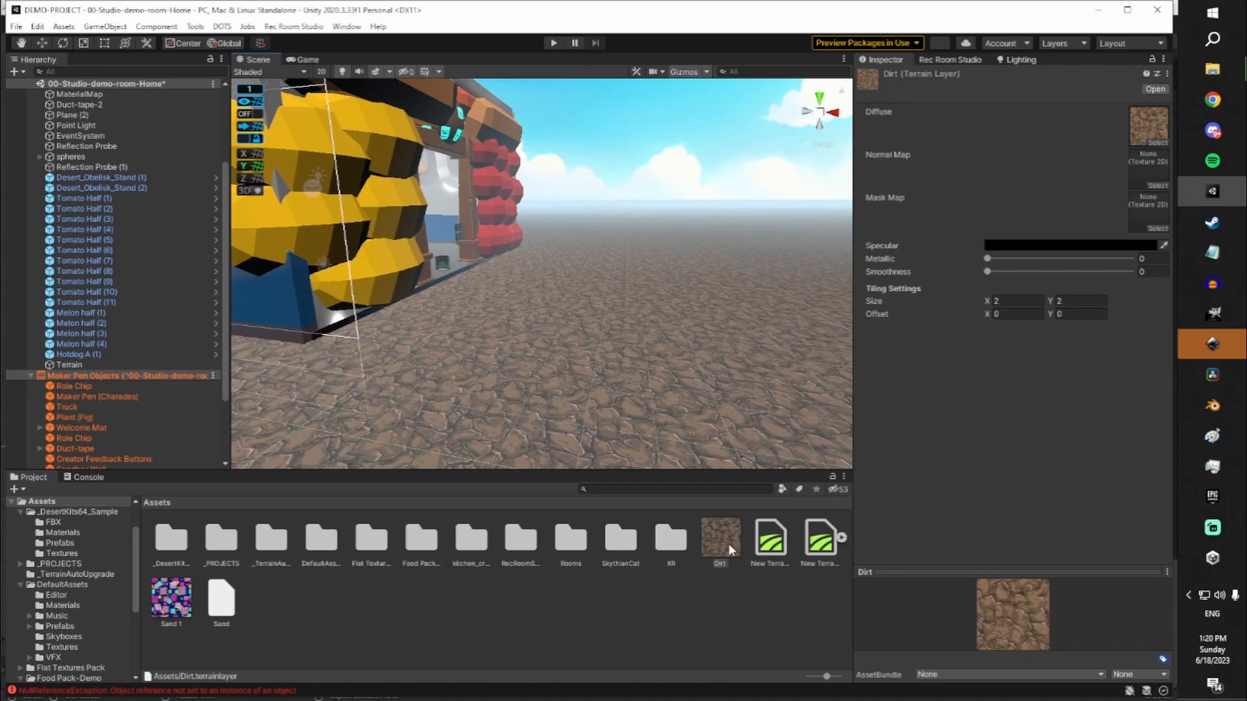
left_click(1158, 117)
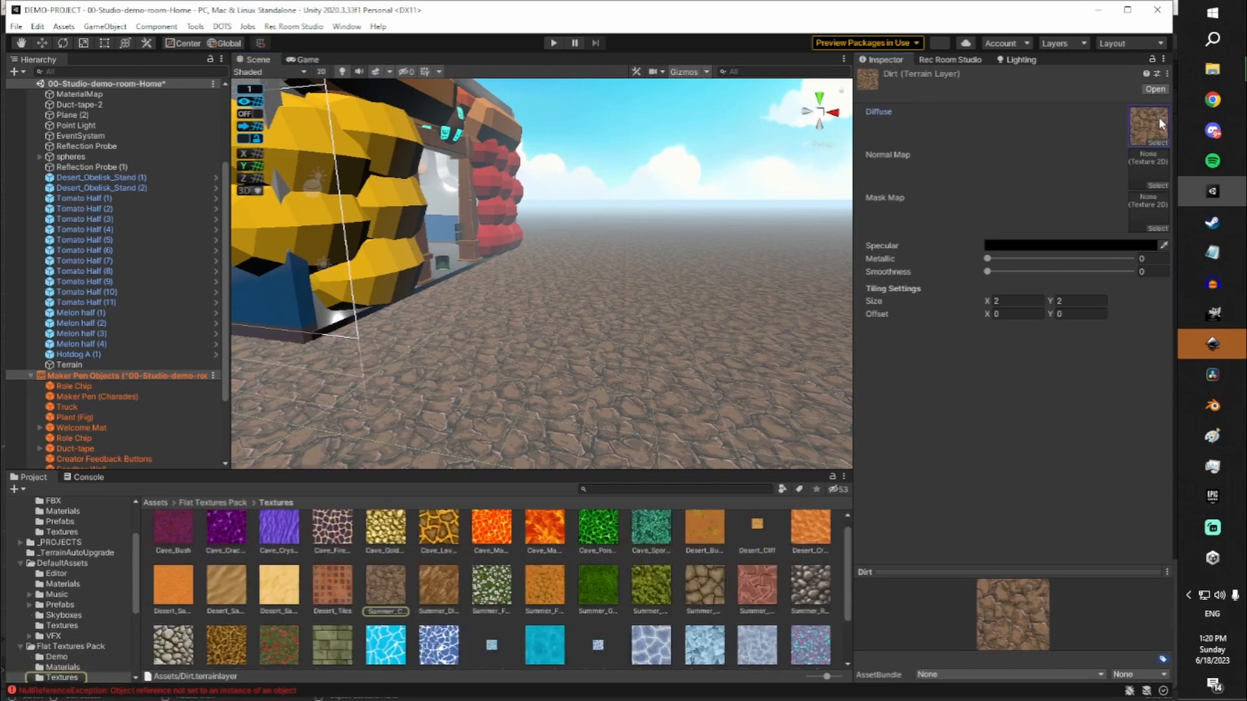
left_click(387, 584)
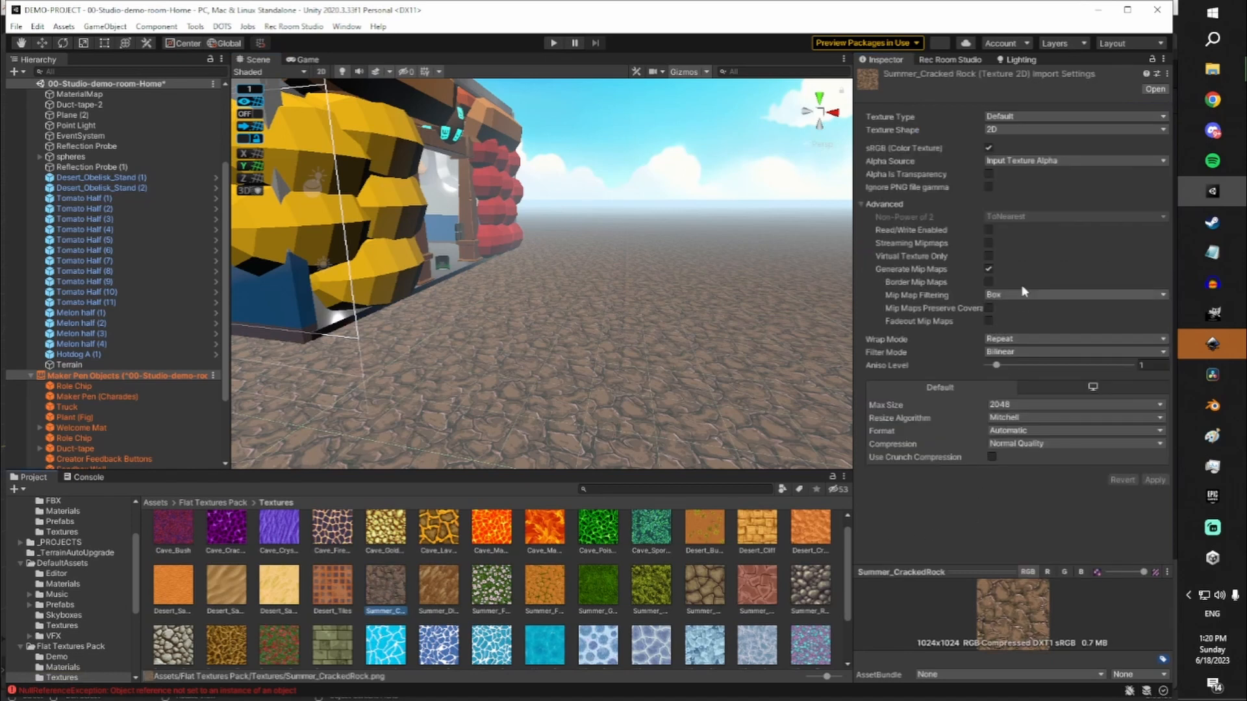
left_click(1028, 162)
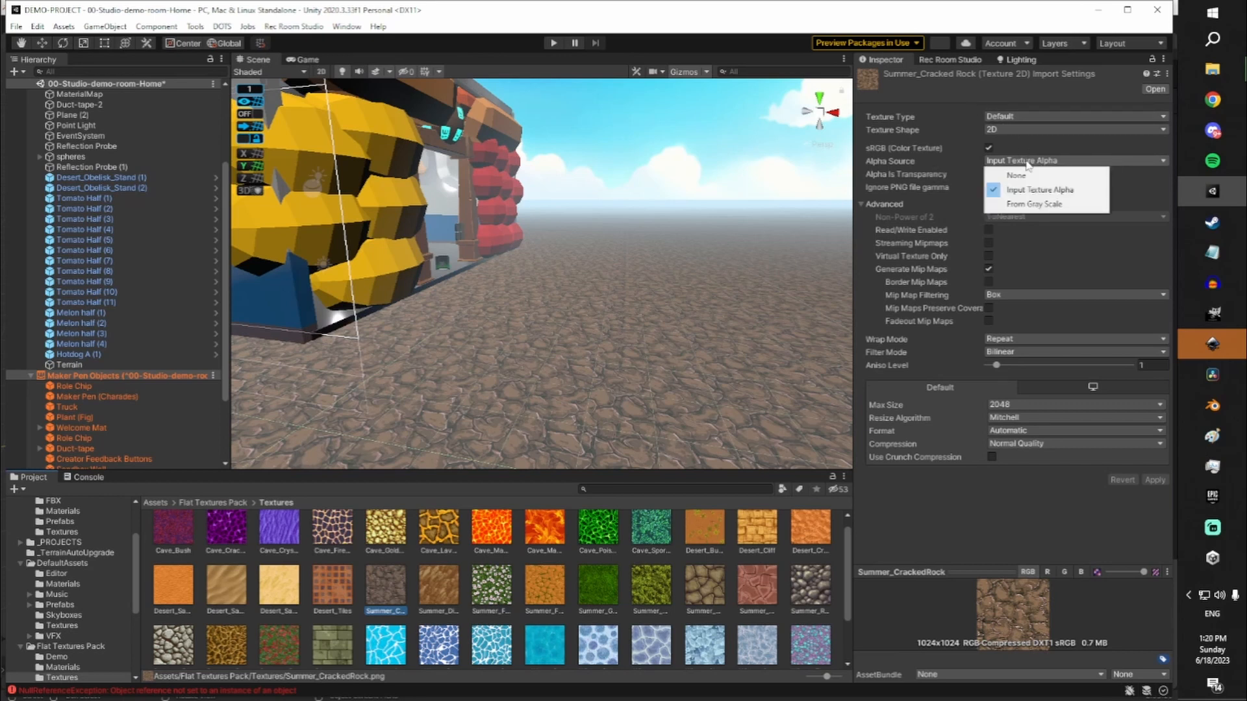
left_click(1022, 174)
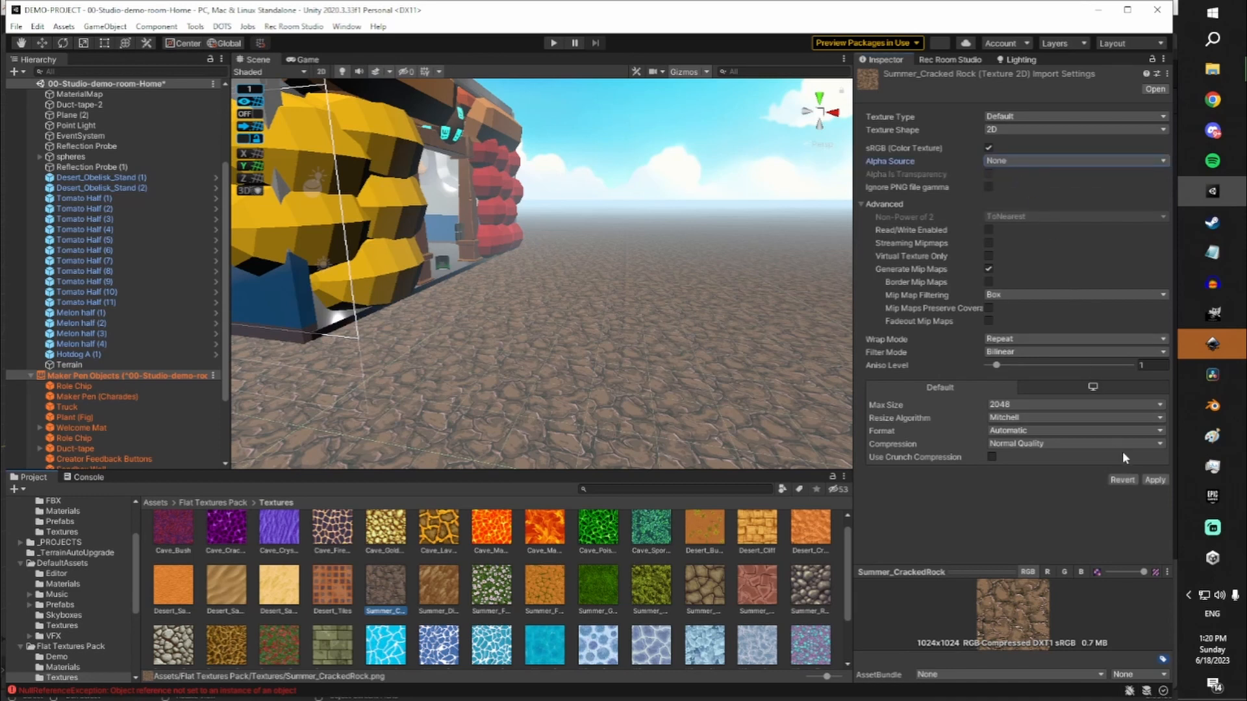
left_click(1150, 480)
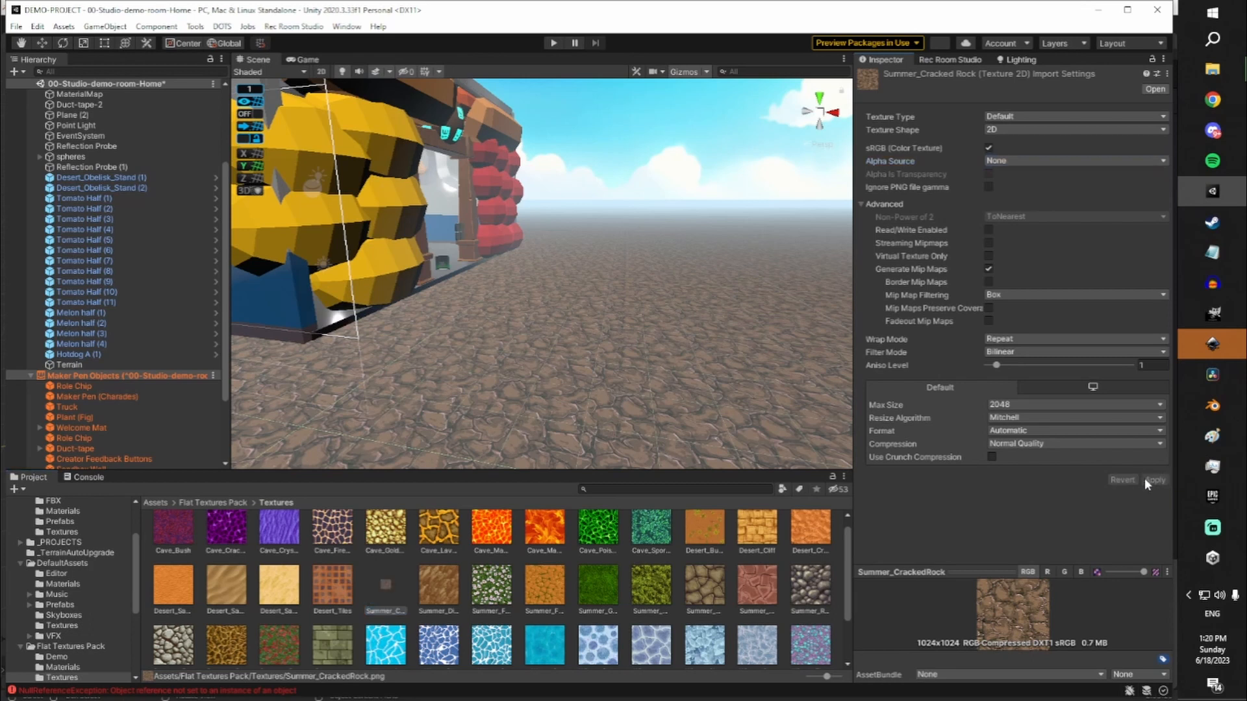
Reselect the terrain and examine the cracked-rock ground around the front of the building
left_click_drag(634, 270, 672, 266, "alt")
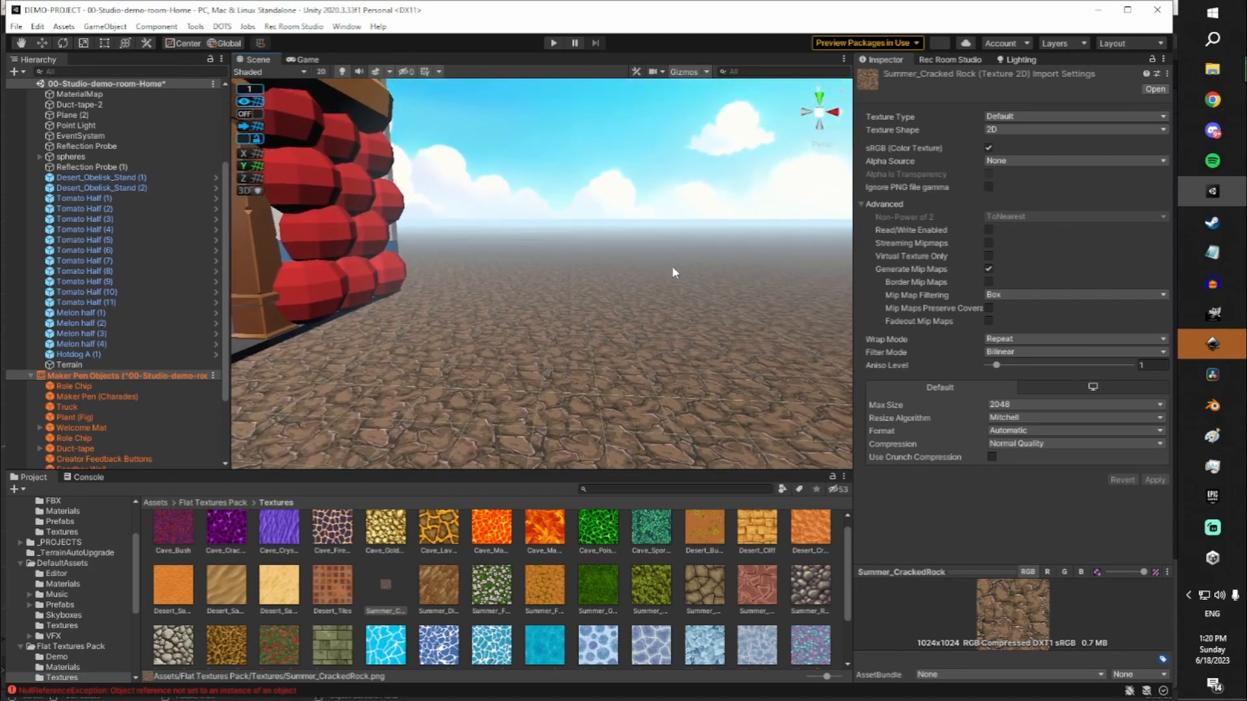
left_click(474, 334)
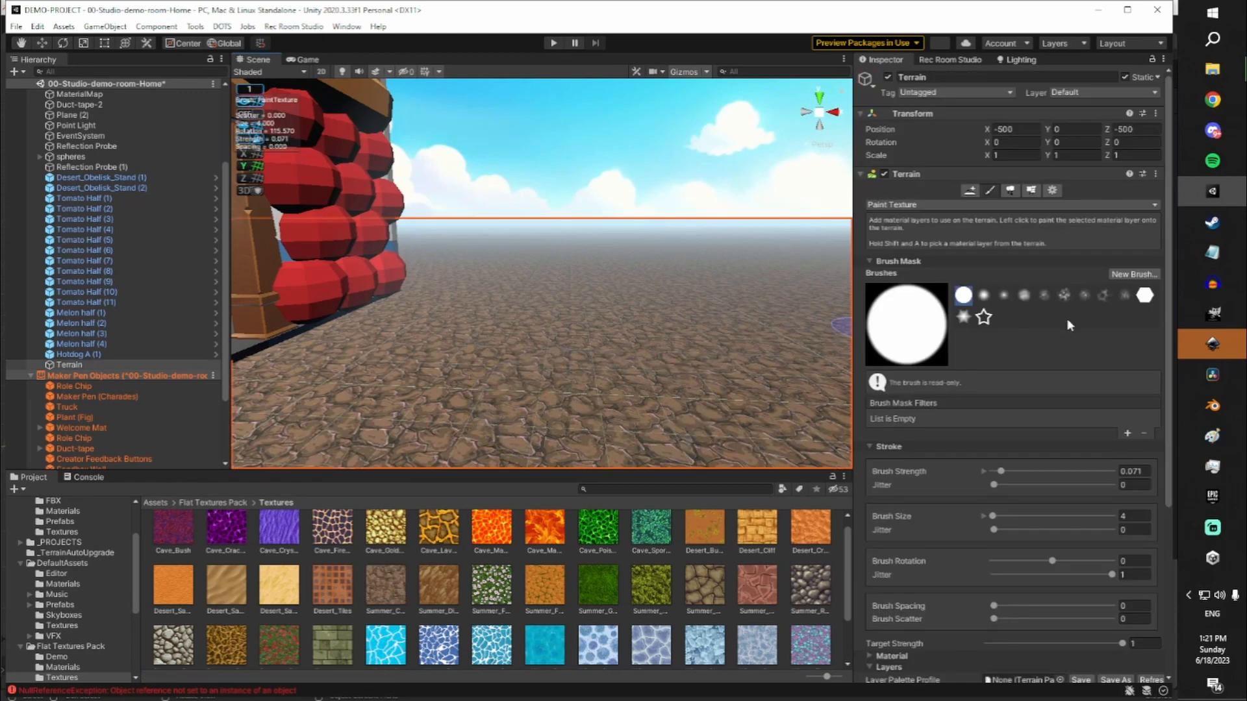
scroll(1080, 371, "down", 5)
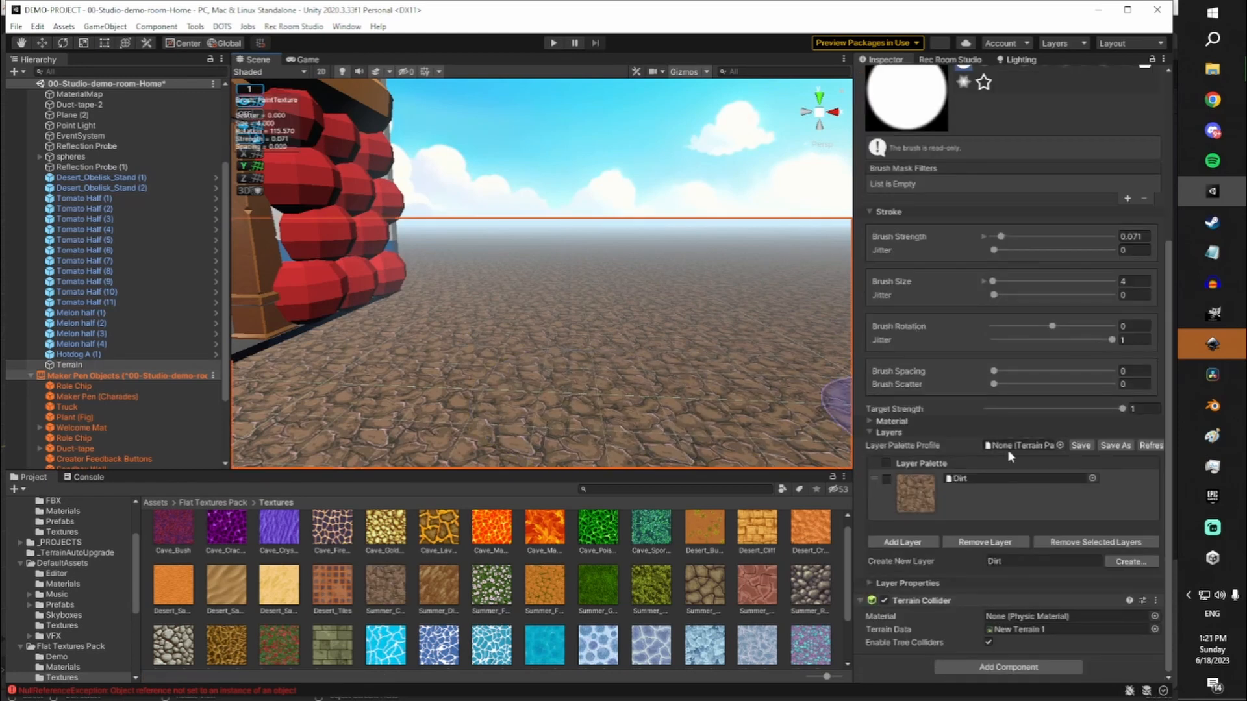
key("s")
mouse_move(655, 321)
right_mouse_down()
mouse_move(574, 316)
mouse_move(651, 345)
right_mouse_up()
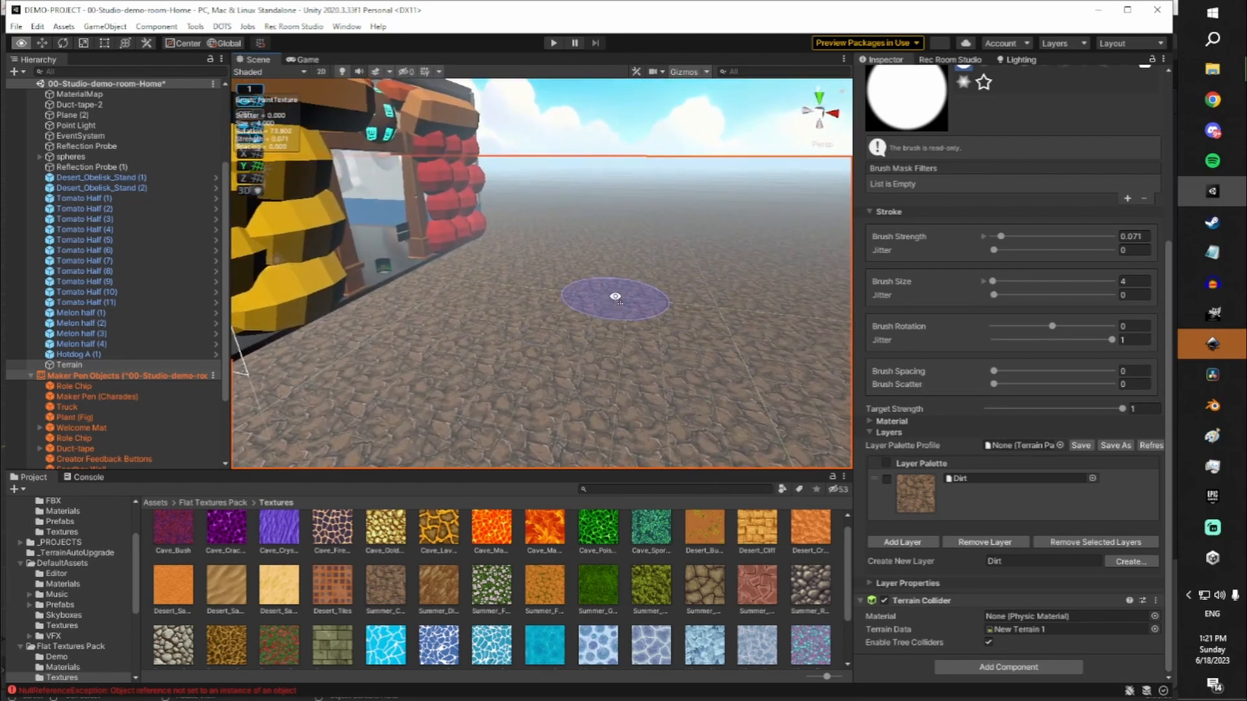
key("w")
mouse_move(615, 294)
right_mouse_down()
mouse_move(629, 294)
mouse_move(628, 261)
right_mouse_up()
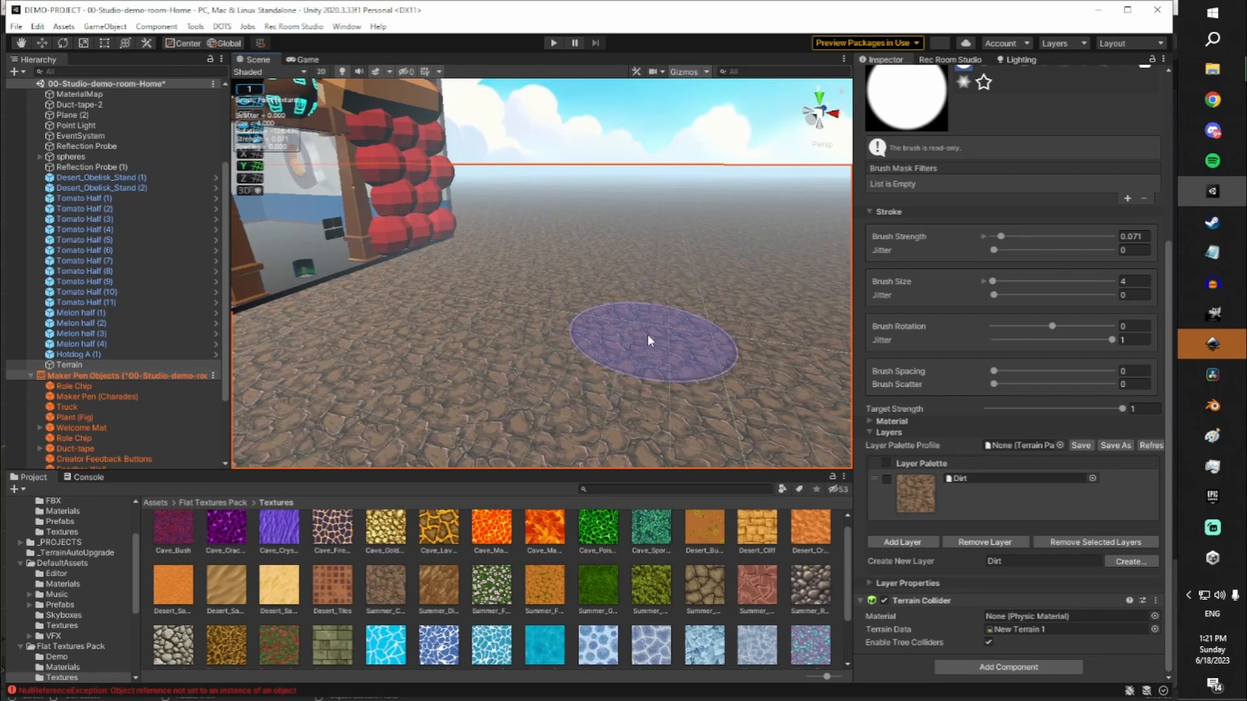
right_click_drag(648, 342, 529, 318)
key("s")
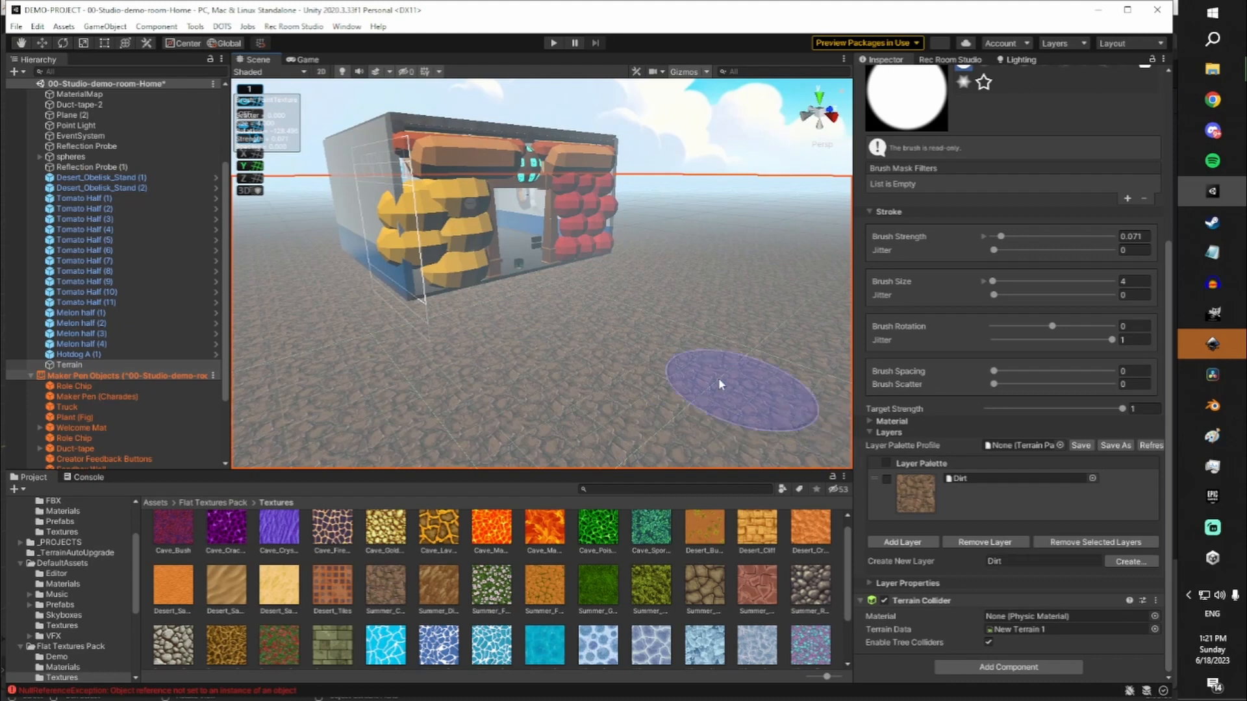
right_click_drag(649, 336, 657, 333)
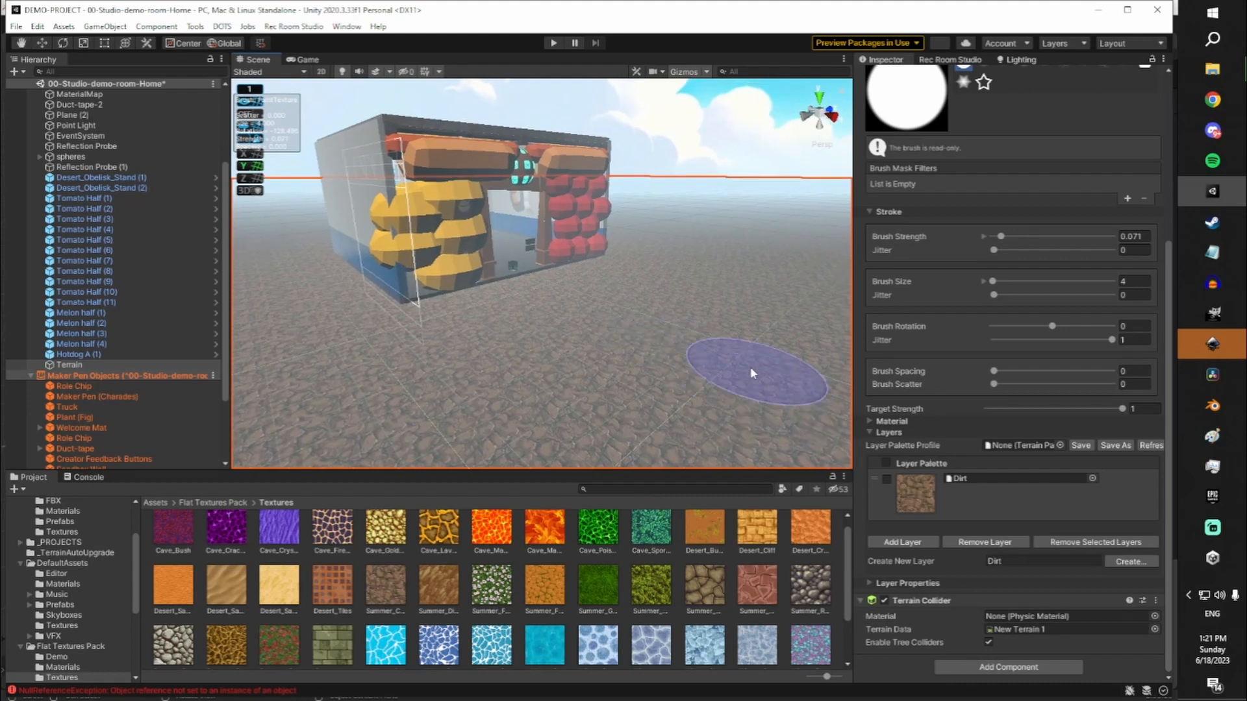
Create a terrain layer named Grass, searching the textures for "summer" and assigning Summer_Grass_A
left_click(1018, 558)
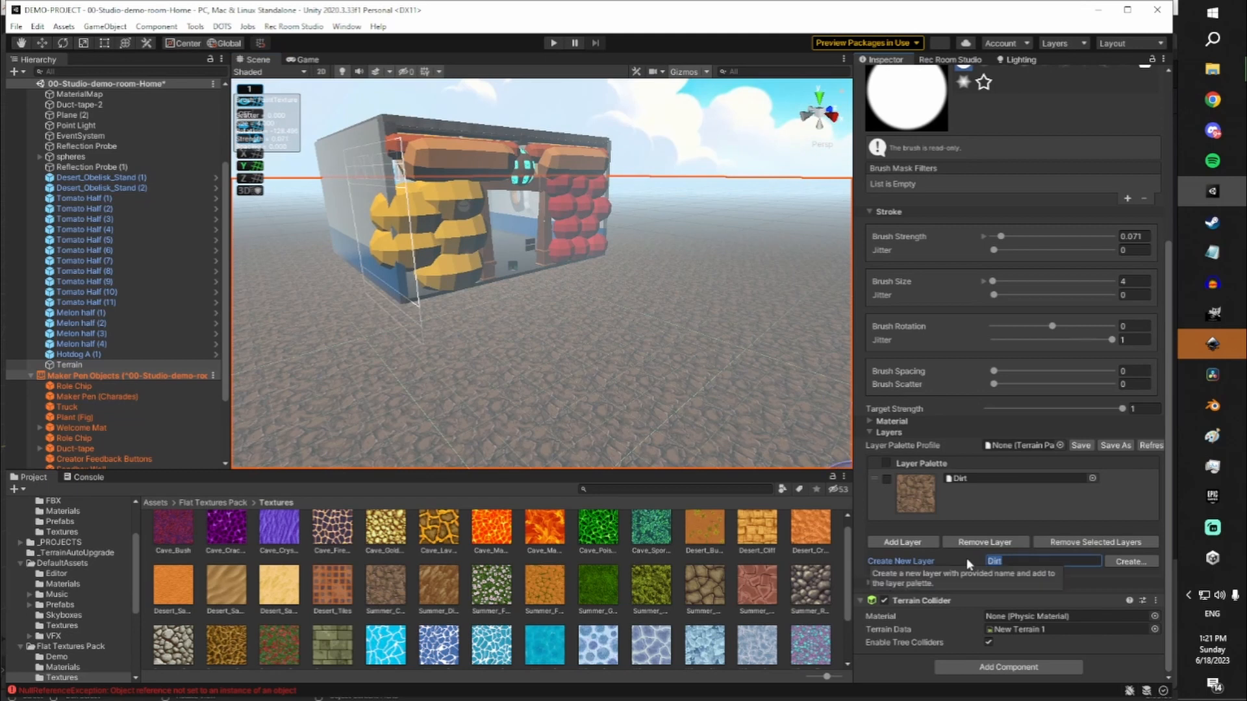
type("Grass")
left_click(1133, 562)
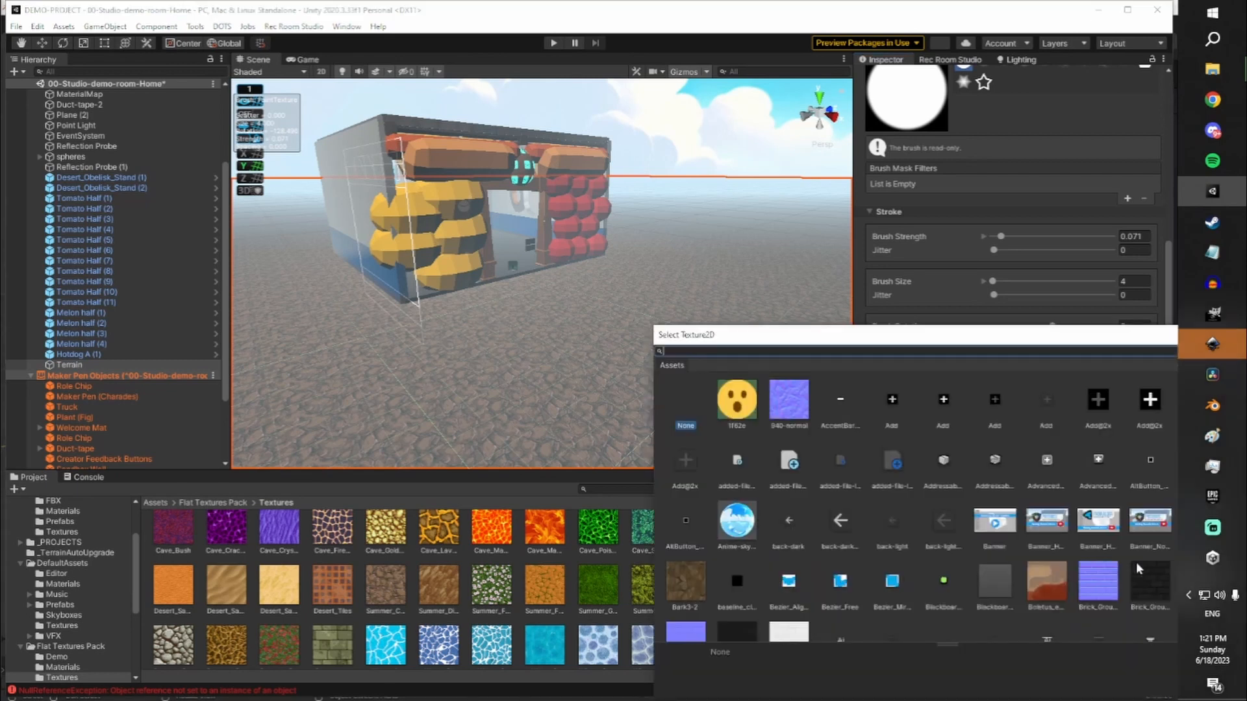
type("summer")
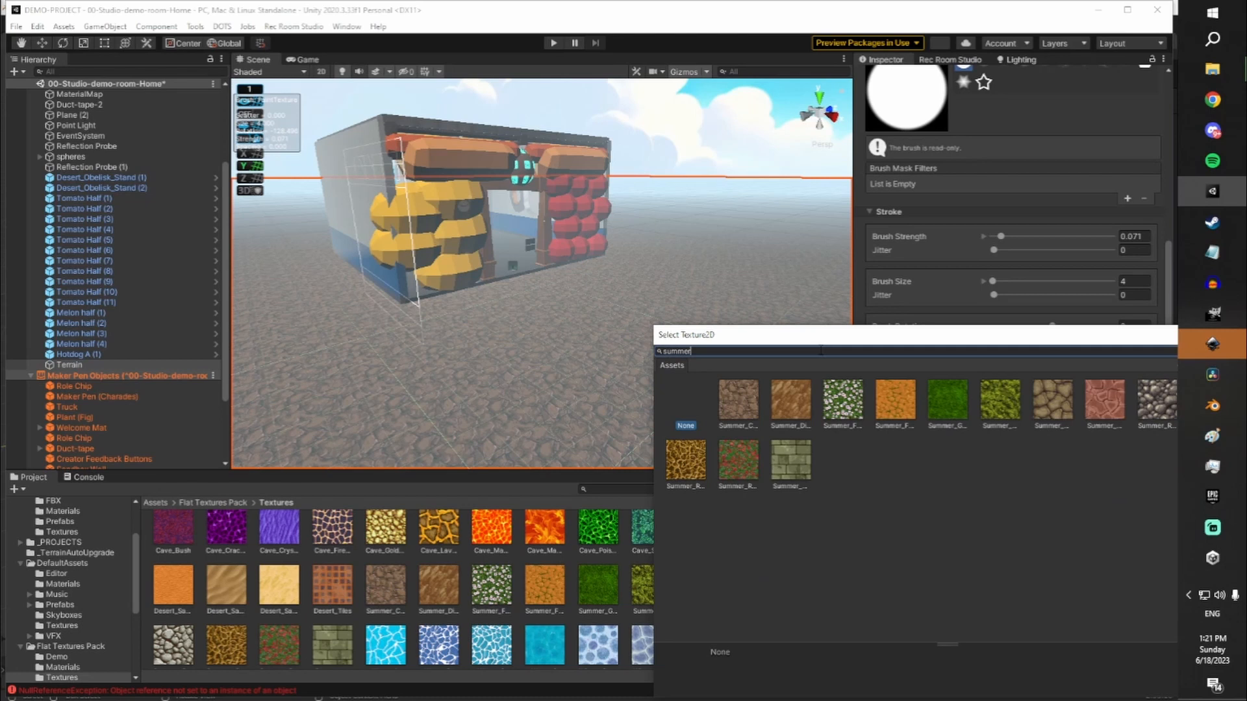
left_click(1000, 410)
left_click(952, 406)
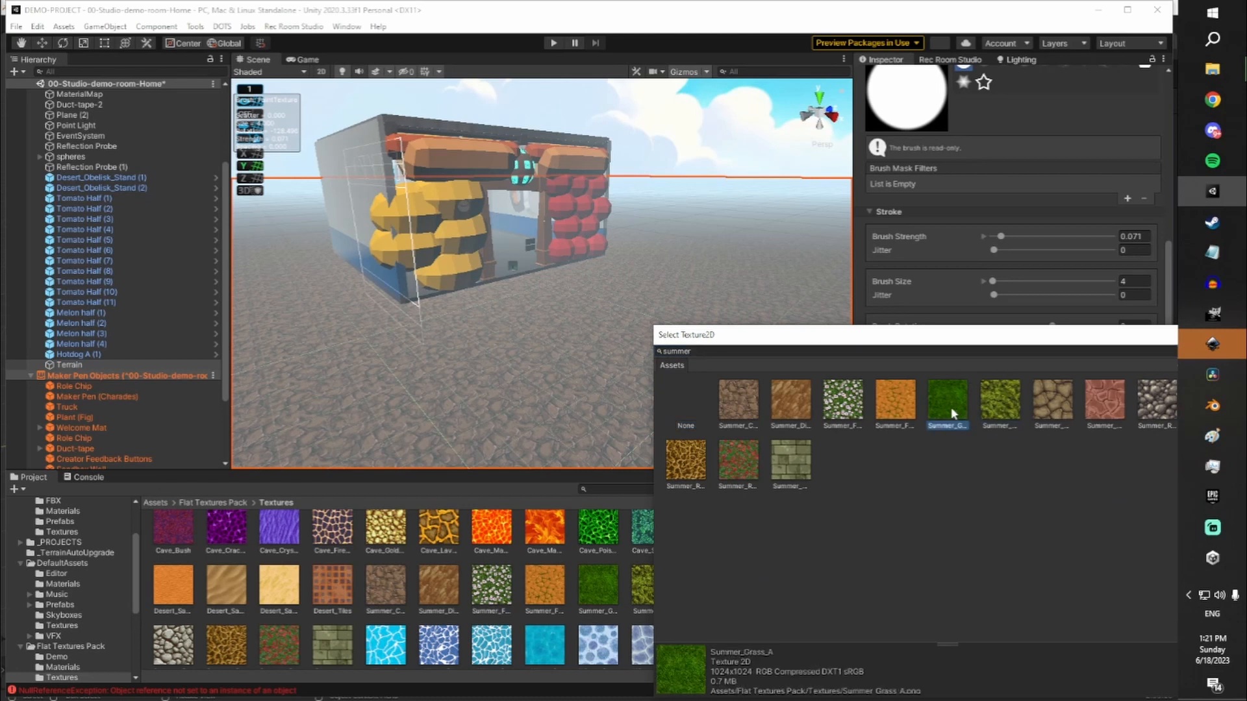
double_click(946, 406)
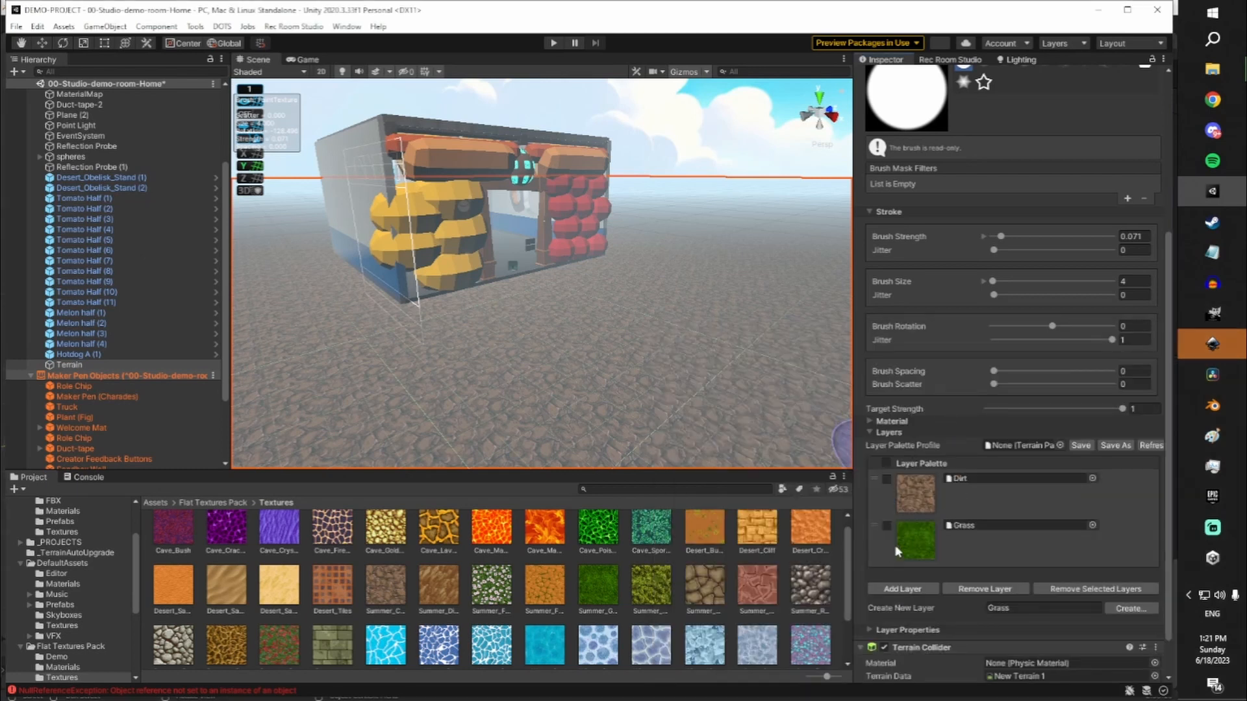
Try the Grass layer above Dirt in the layer palette and return it below Dirt
left_click(873, 527)
left_click_drag(874, 525, 877, 480)
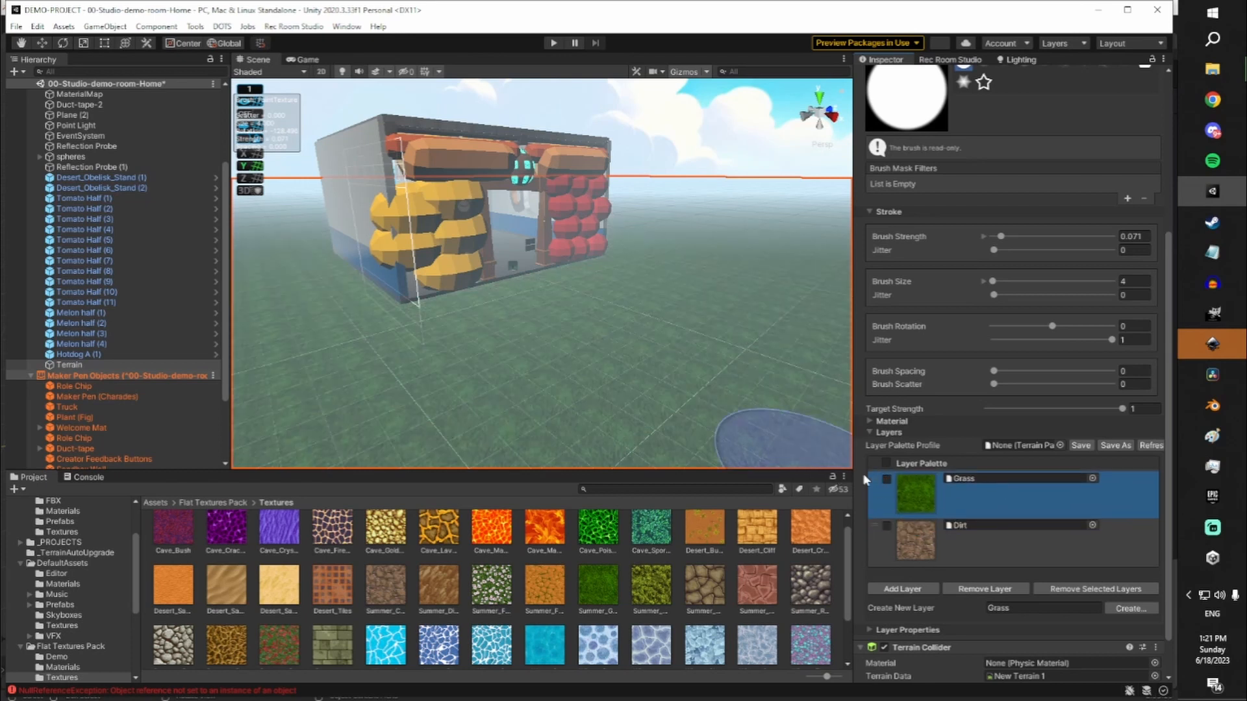
left_click_drag(875, 485, 878, 525)
Make Grass the active paint layer and paint two grass patches on the ground in front of the building
mouse_move(704, 314)
right_mouse_down()
mouse_move(683, 270)
mouse_move(695, 256)
mouse_move(696, 301)
right_mouse_up()
key("w")
key("s")
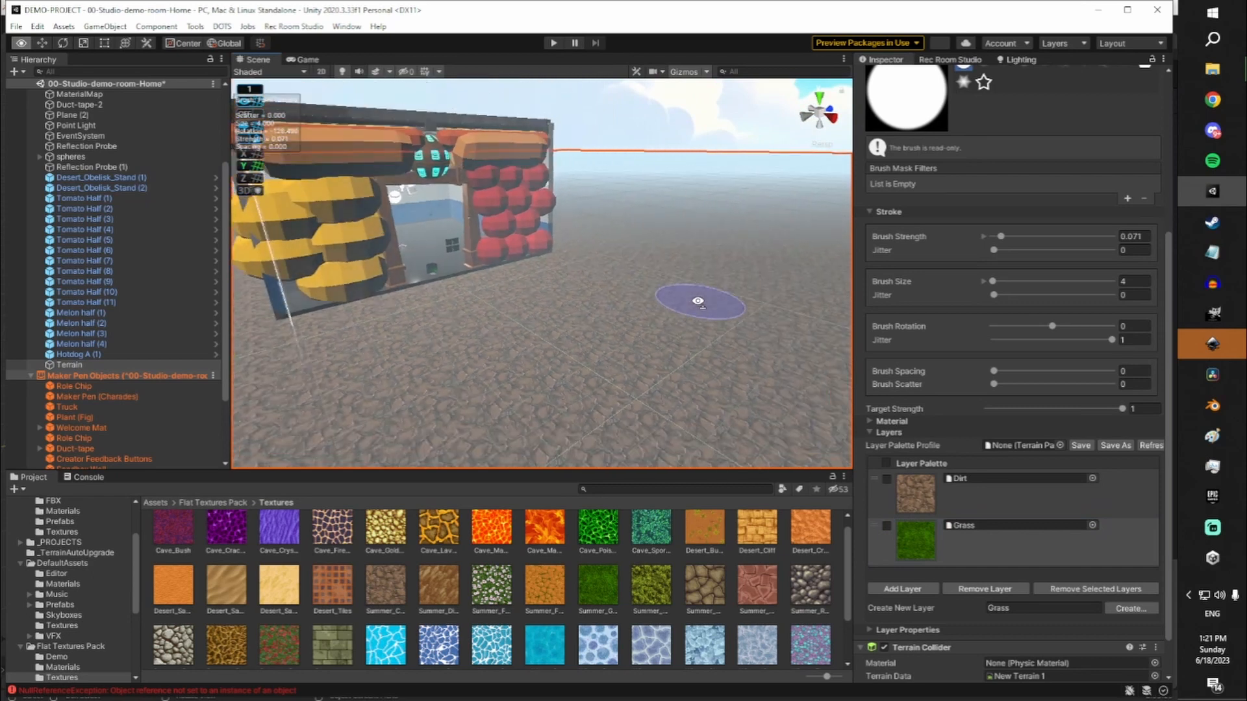
mouse_move(679, 351)
right_mouse_down()
mouse_move(613, 300)
mouse_move(623, 351)
right_mouse_up()
key("w")
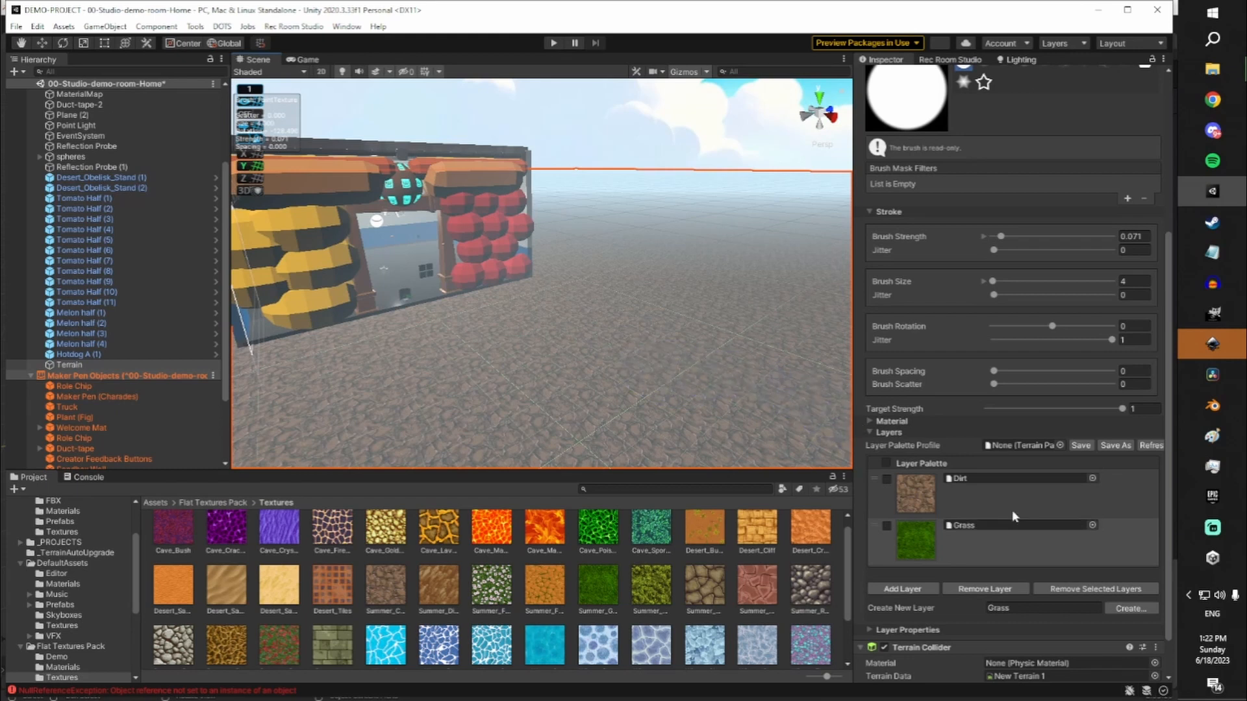
left_click(953, 501)
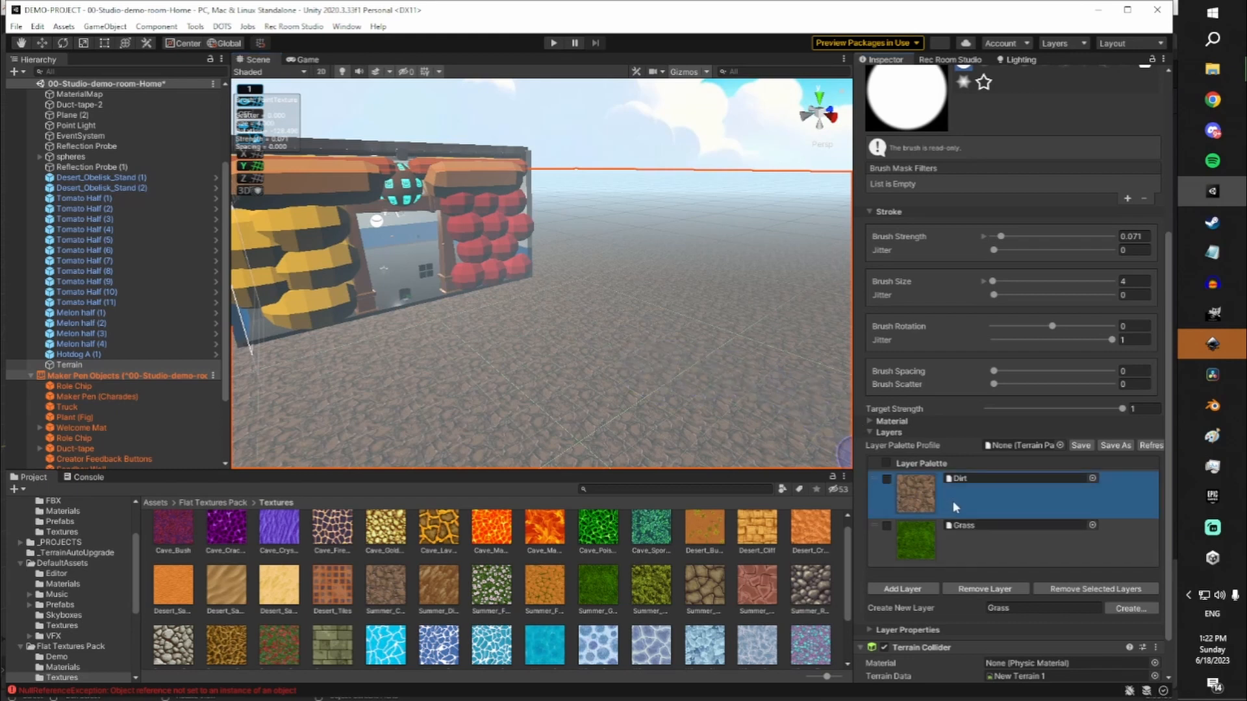
left_click(965, 549)
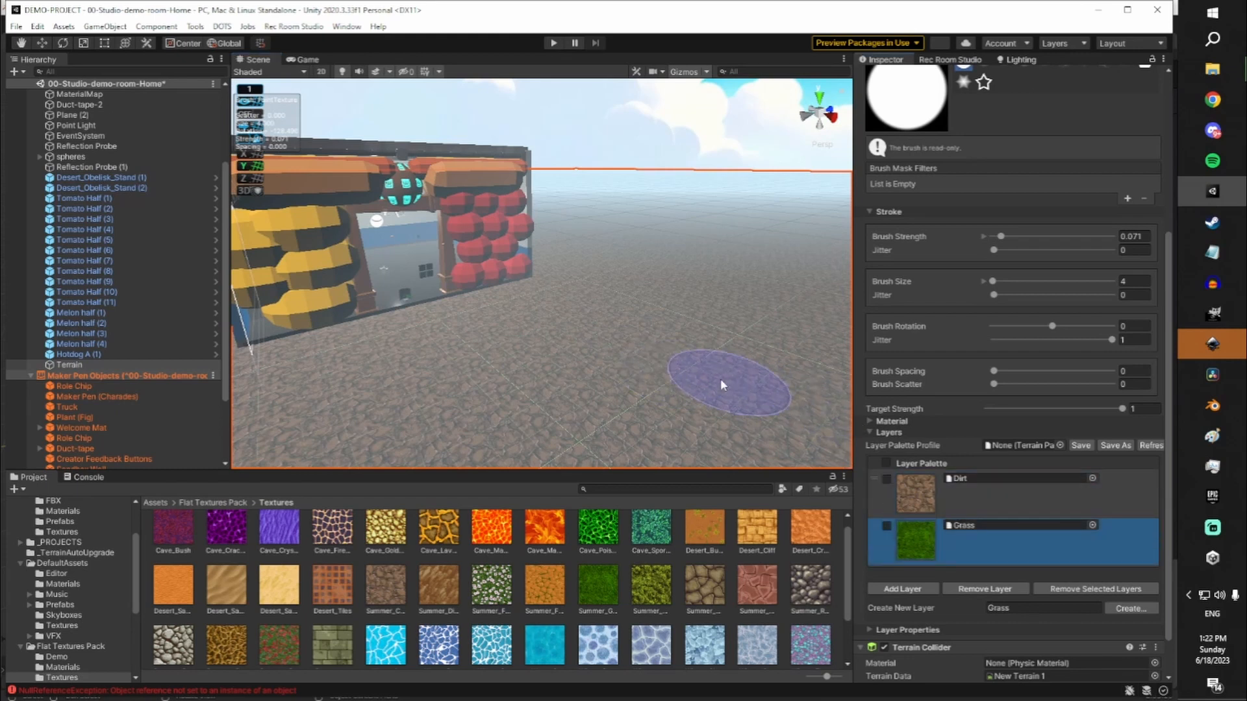
mouse_move(688, 351)
left_mouse_down()
mouse_move(657, 321)
mouse_move(598, 428)
mouse_move(634, 334)
mouse_move(640, 367)
left_mouse_up()
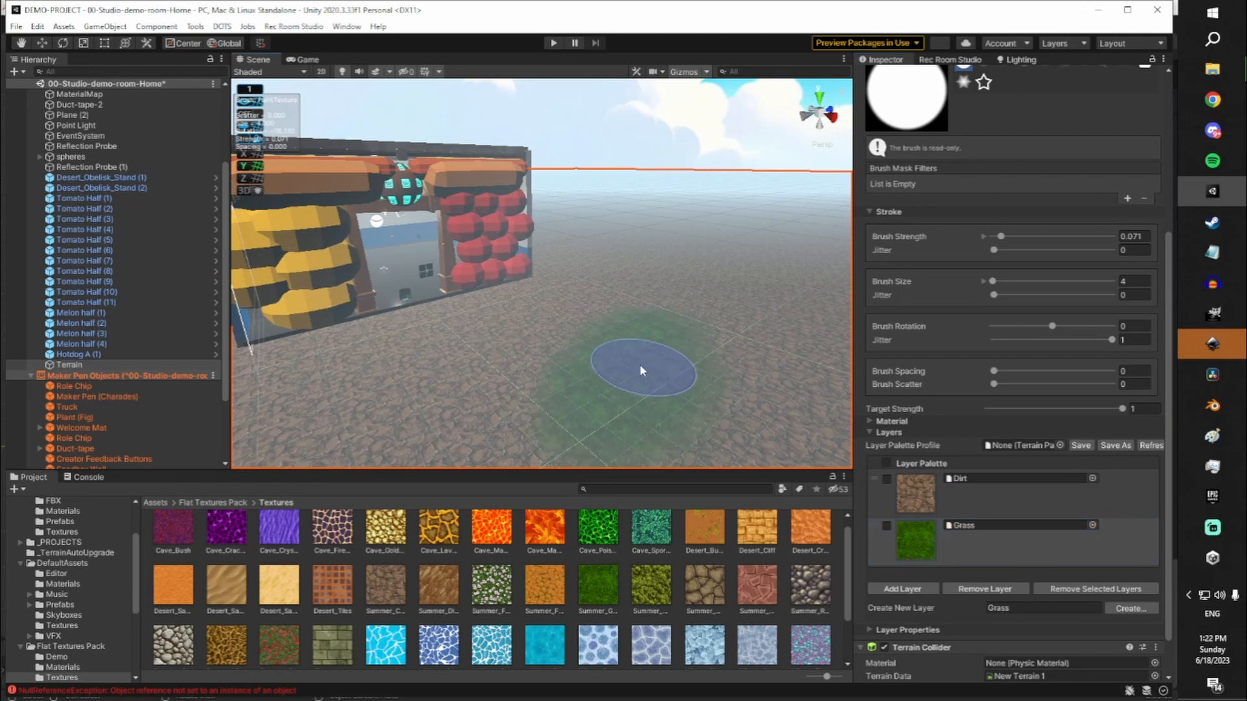
right_click_drag(643, 367, 509, 412)
mouse_move(515, 369)
left_mouse_down()
mouse_move(404, 330)
mouse_move(411, 314)
mouse_move(353, 277)
mouse_move(331, 298)
mouse_move(430, 302)
left_mouse_up()
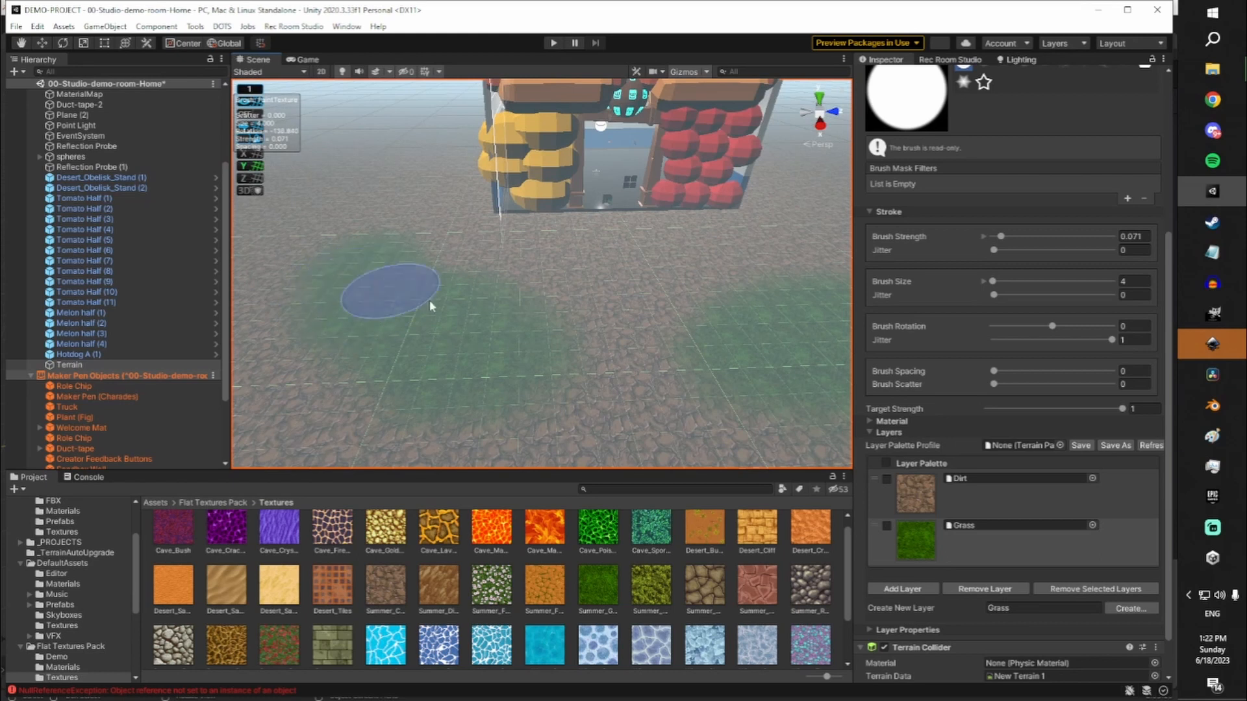
Paint a wide grass patch on the ground beside the building's plain dark side wall
mouse_move(431, 301)
right_mouse_down()
mouse_move(504, 253)
mouse_move(239, 301)
mouse_move(229, 288)
right_mouse_up()
key("s")
key("d")
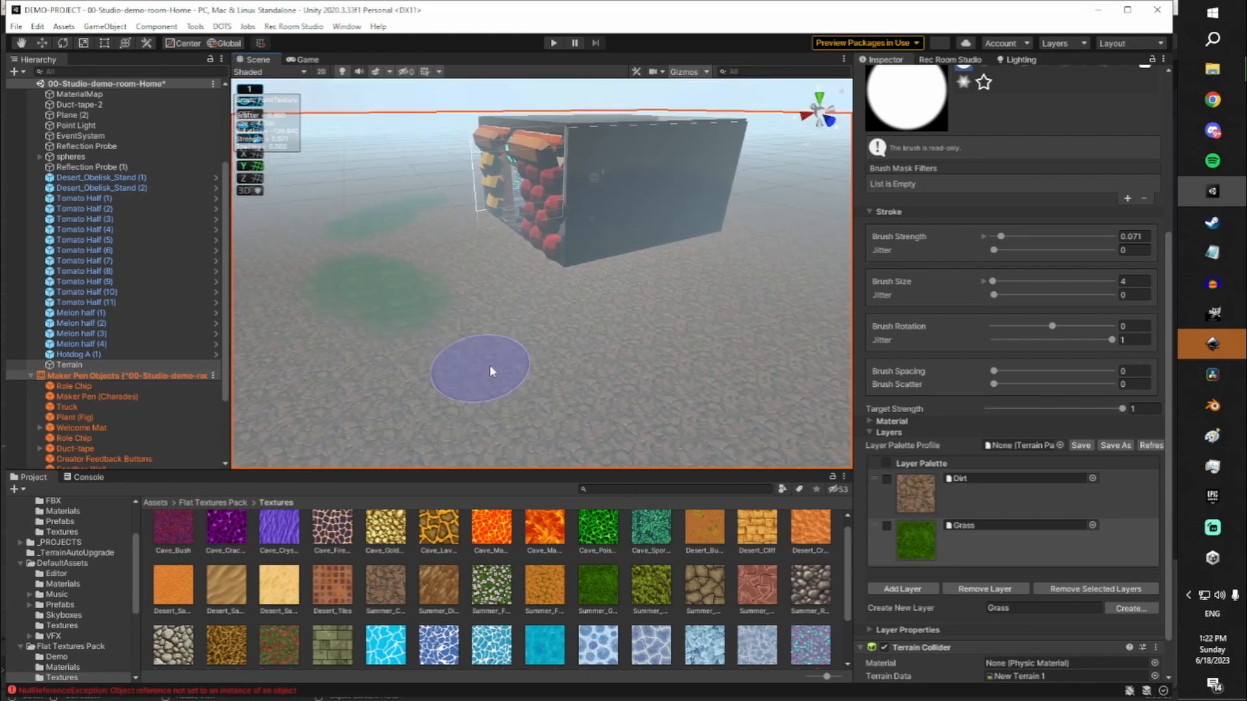
mouse_move(543, 417)
left_mouse_down()
mouse_move(565, 361)
mouse_move(622, 399)
mouse_move(703, 369)
mouse_move(663, 356)
left_mouse_up()
key("d")
mouse_move(664, 356)
right_mouse_down()
mouse_move(668, 317)
mouse_move(570, 335)
mouse_move(646, 398)
right_mouse_up()
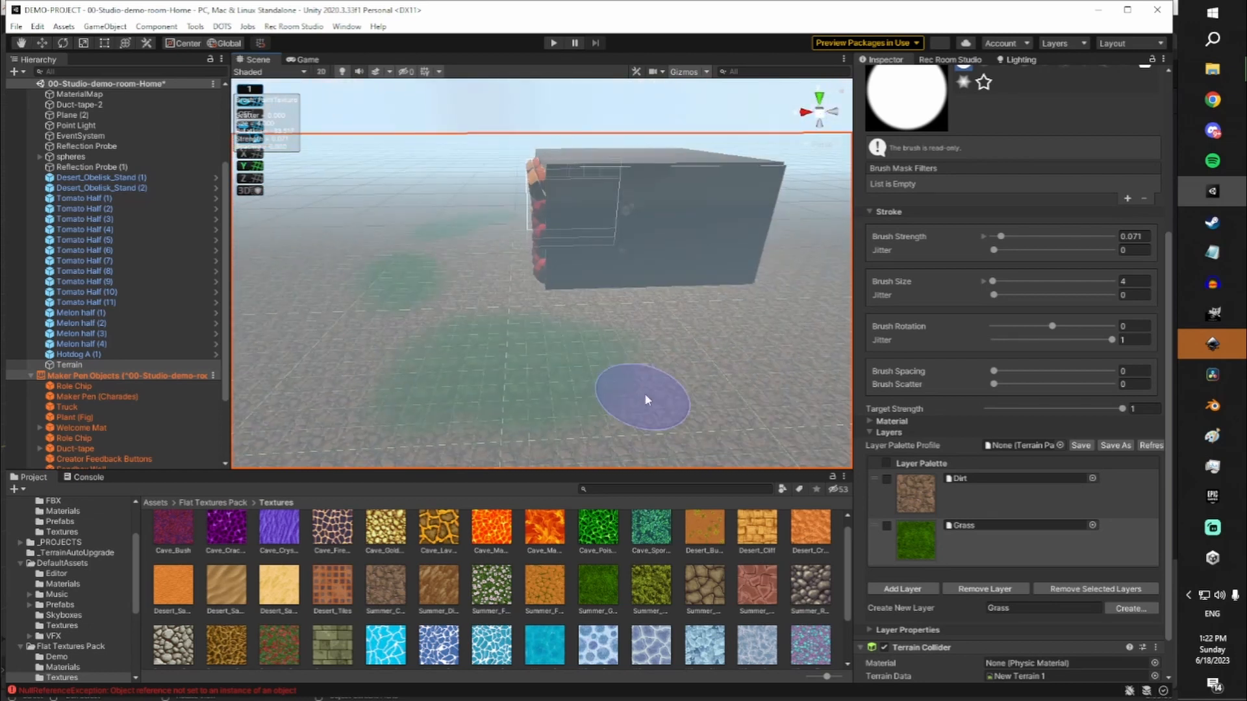
Paint more grass patches around the rear corner and alongside the building's grey-and-blue wall
left_click_drag(795, 337, 682, 346, "alt")
mouse_move(624, 318)
left_mouse_down("alt")
mouse_move(652, 317)
mouse_move(709, 361)
mouse_move(662, 326)
mouse_move(572, 361)
mouse_move(403, 323)
mouse_move(342, 339)
mouse_move(630, 314)
mouse_move(723, 251)
mouse_move(770, 386)
mouse_move(770, 364)
mouse_move(816, 367)
left_mouse_up("alt")
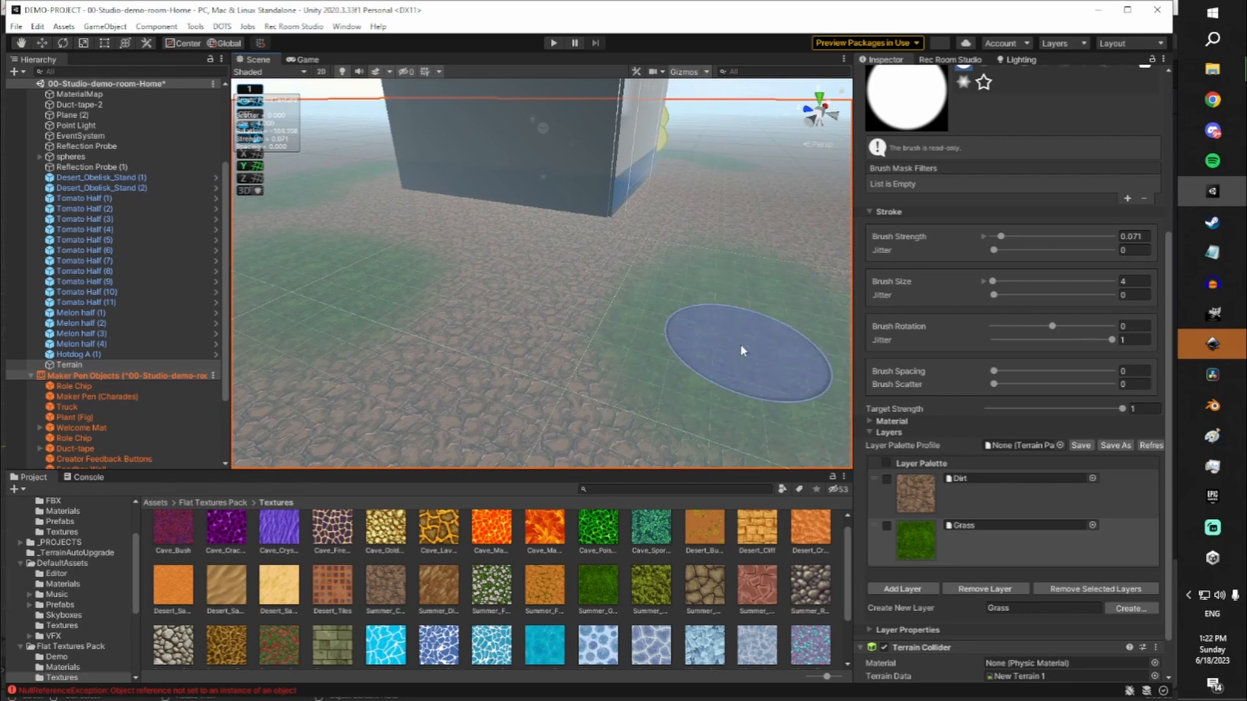
left_click_drag(740, 344, 692, 295, "alt")
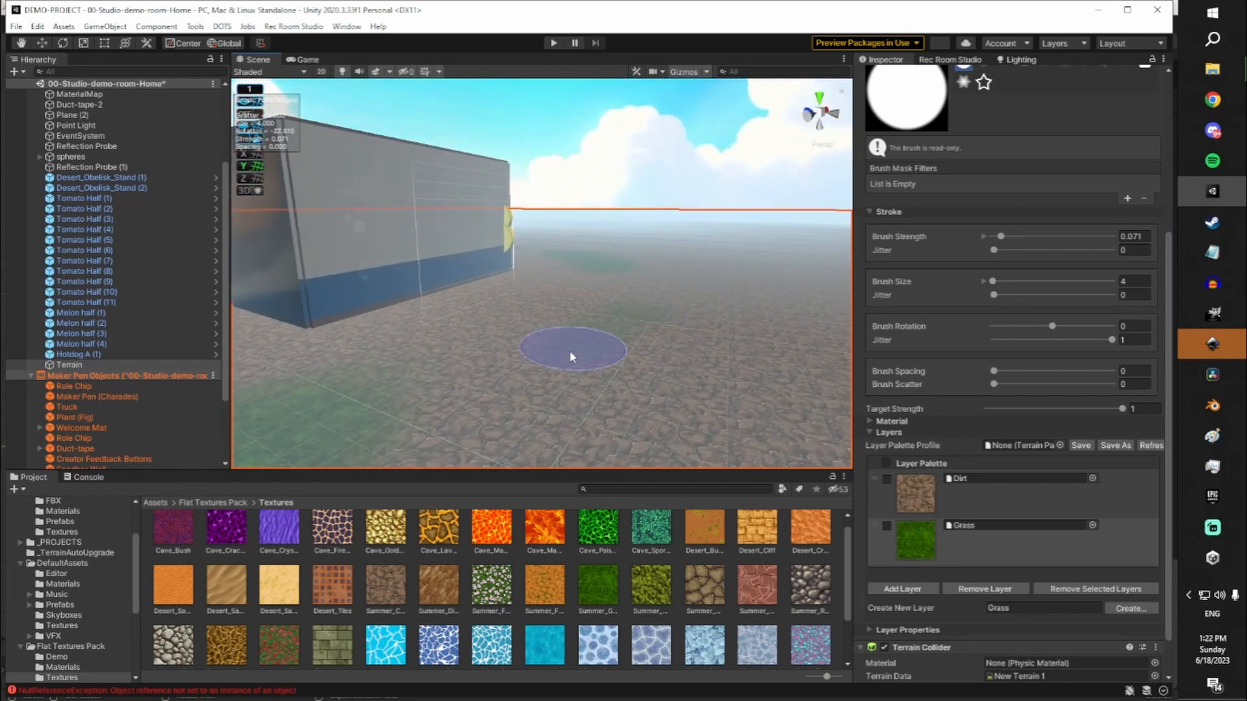
mouse_move(570, 349)
left_mouse_down()
mouse_move(657, 333)
mouse_move(637, 330)
mouse_move(678, 361)
mouse_move(664, 370)
mouse_move(634, 354)
left_mouse_up()
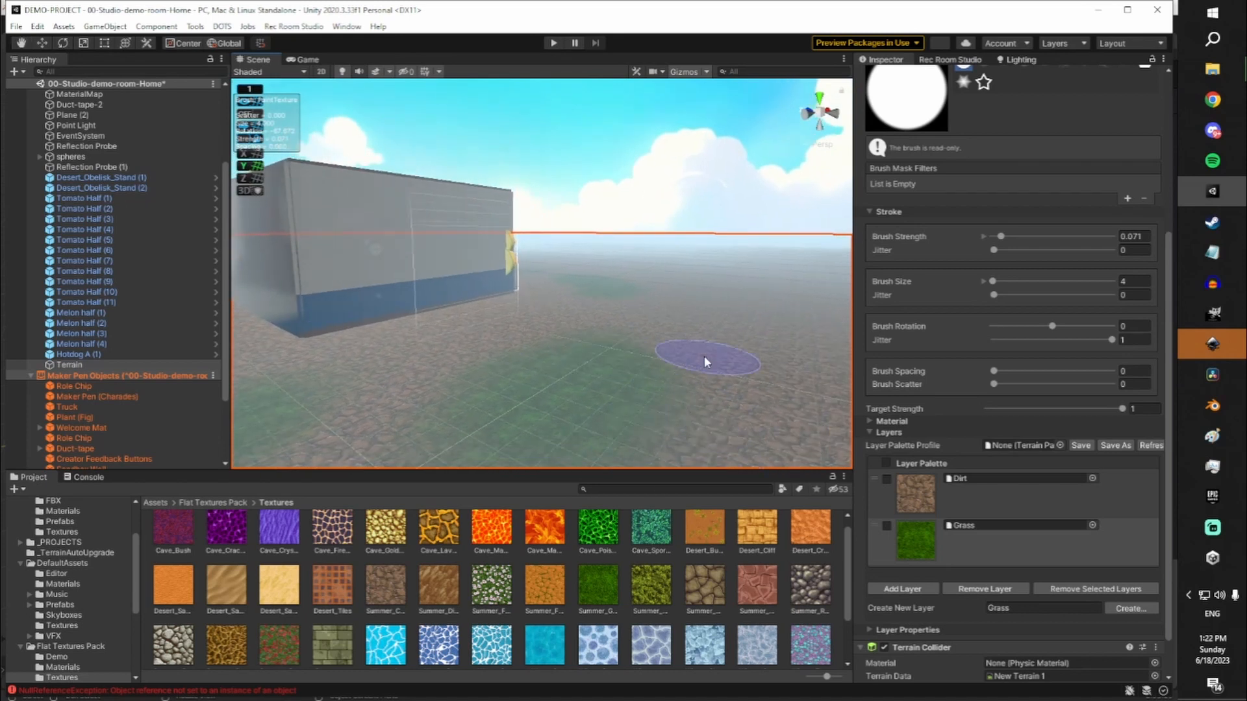
left_click_drag(704, 356, 649, 387, "alt")
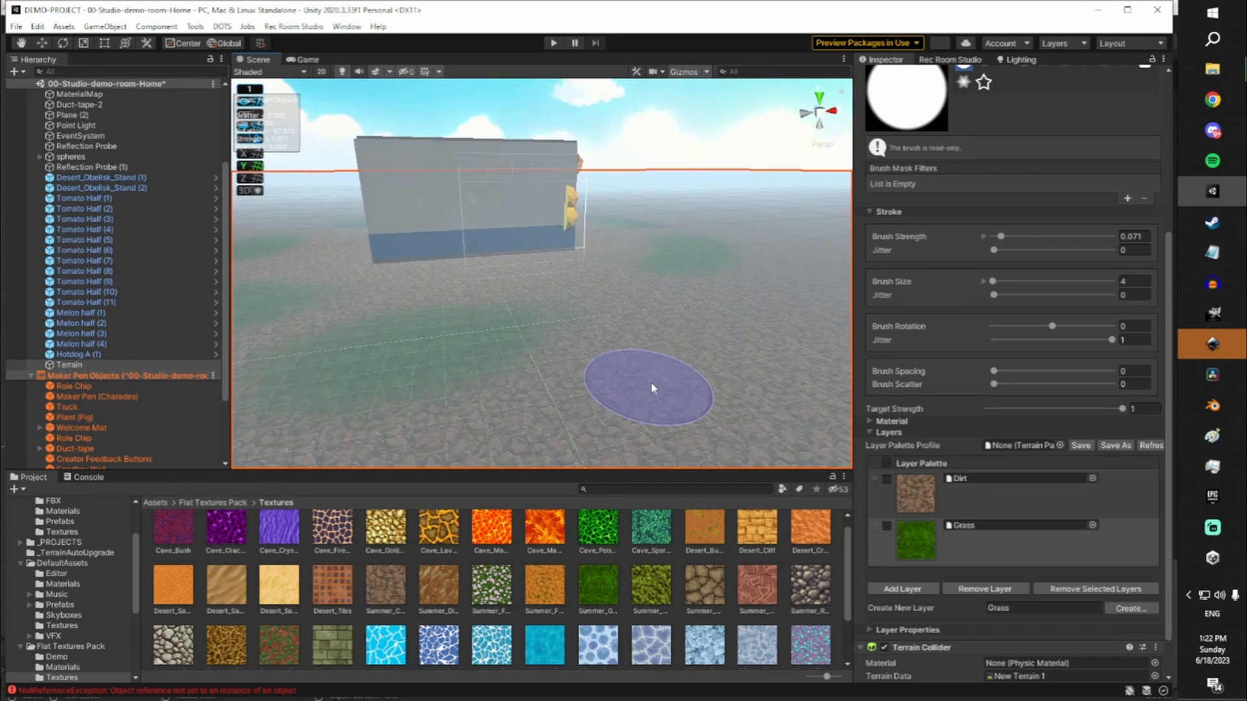
Review the brush settings and extend the grass patch beside the grey-and-blue wall with more strokes
scroll(980, 323, "up", 4)
scroll(991, 360, "down", 3)
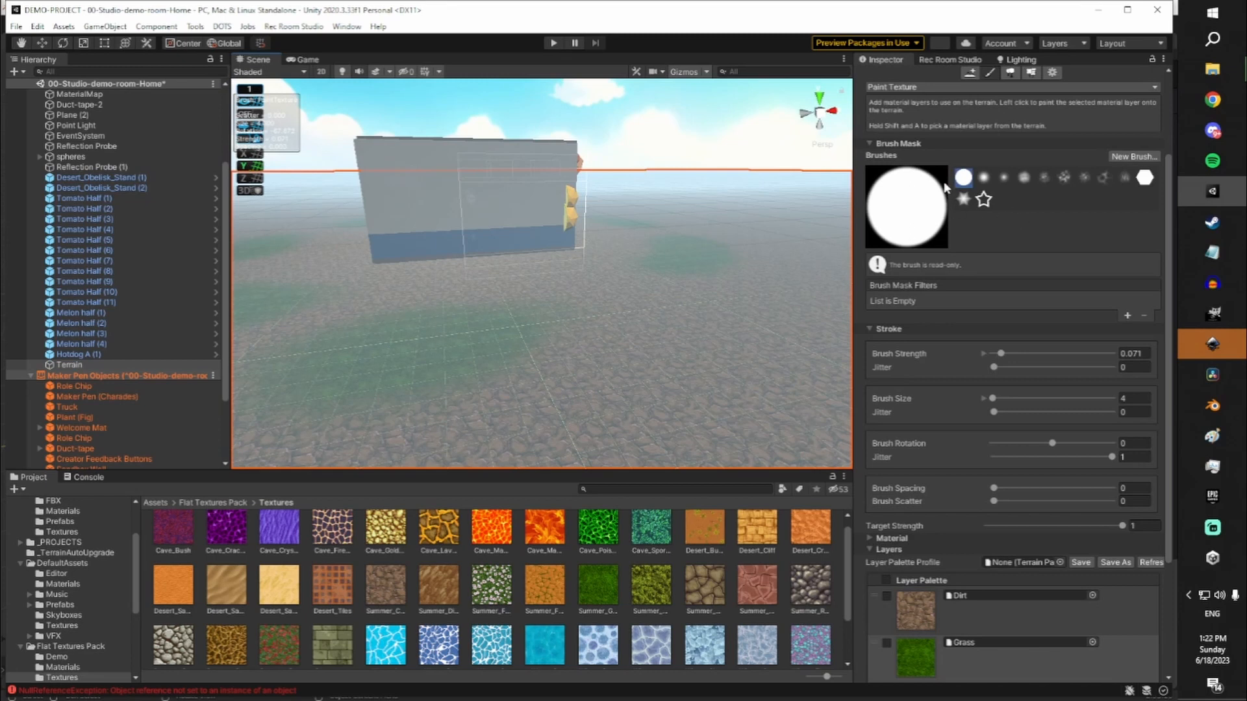
mouse_move(481, 245)
right_mouse_down()
mouse_move(420, 255)
mouse_move(423, 270)
mouse_move(507, 305)
right_mouse_up()
key("w")
mouse_move(481, 285)
left_mouse_down()
mouse_move(437, 337)
mouse_move(396, 269)
left_mouse_up()
key("a")
right_click_drag(432, 262, 455, 253)
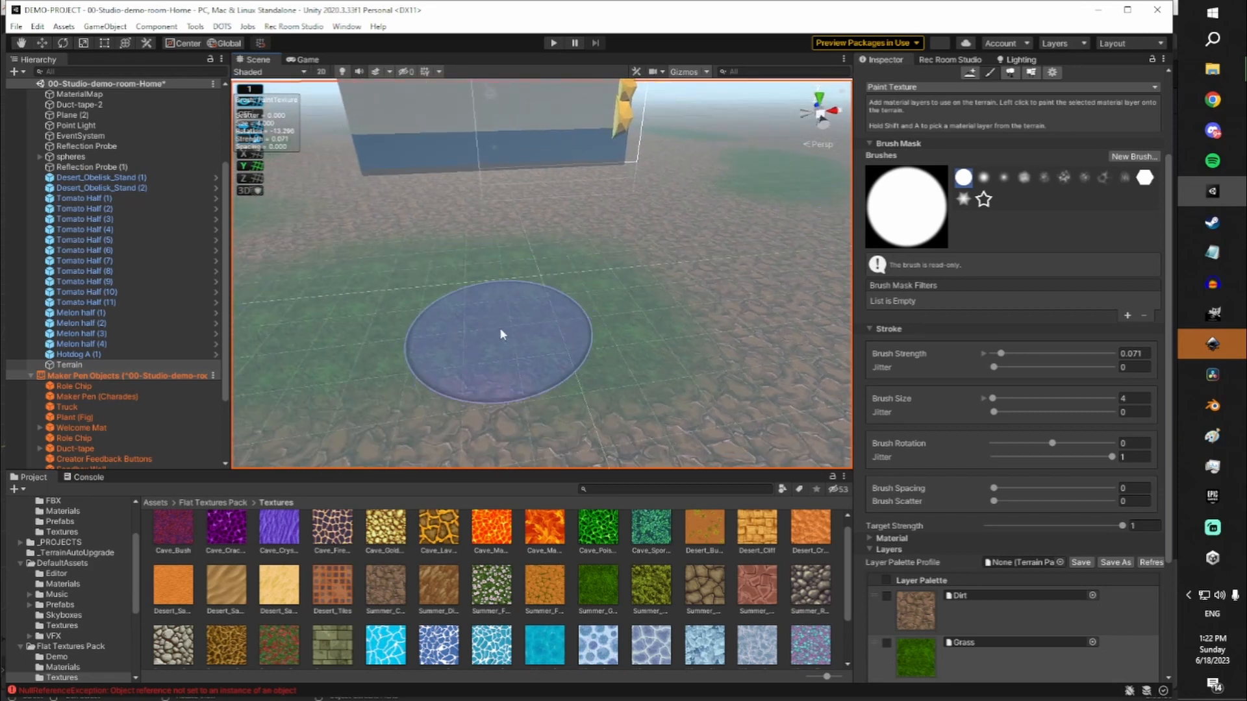
mouse_move(459, 332)
right_mouse_down()
mouse_move(484, 312)
mouse_move(434, 314)
mouse_move(444, 322)
mouse_move(446, 305)
mouse_move(431, 312)
mouse_move(466, 334)
right_mouse_up()
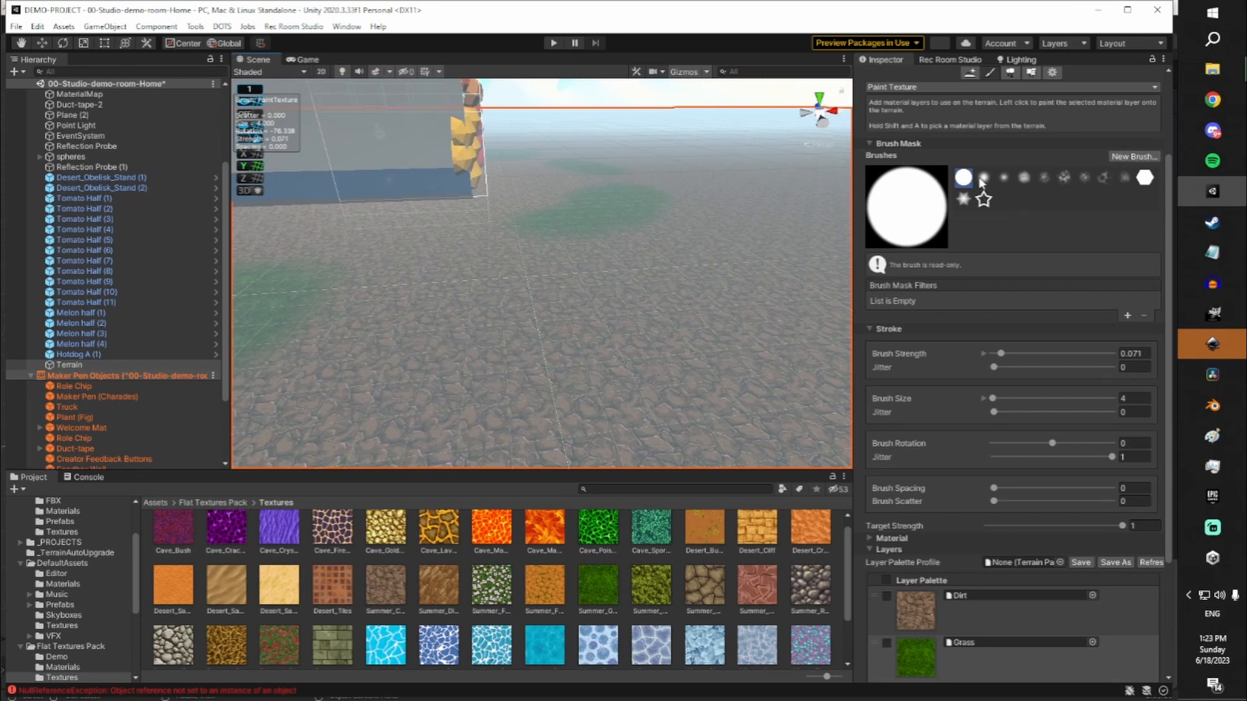
Switch to the star-outline brush and stamp grass several times on the bare ground between the existing patches
left_click(983, 201)
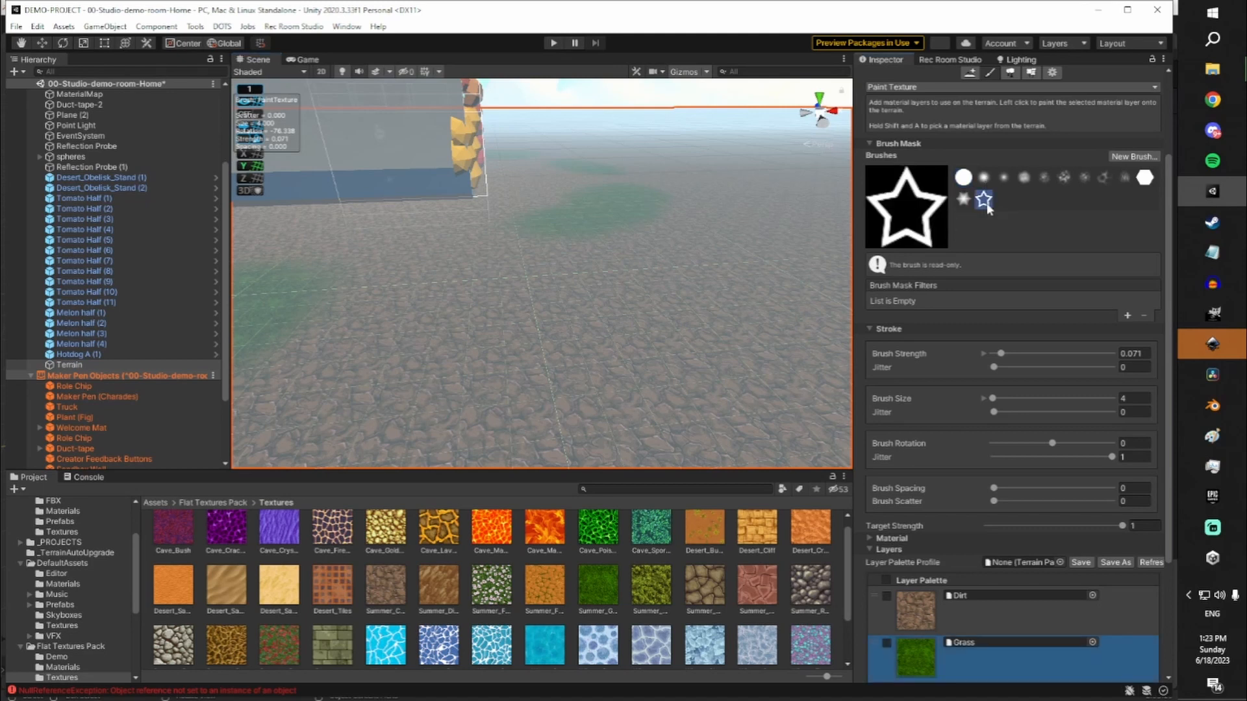
right_click_drag(554, 335, 523, 370)
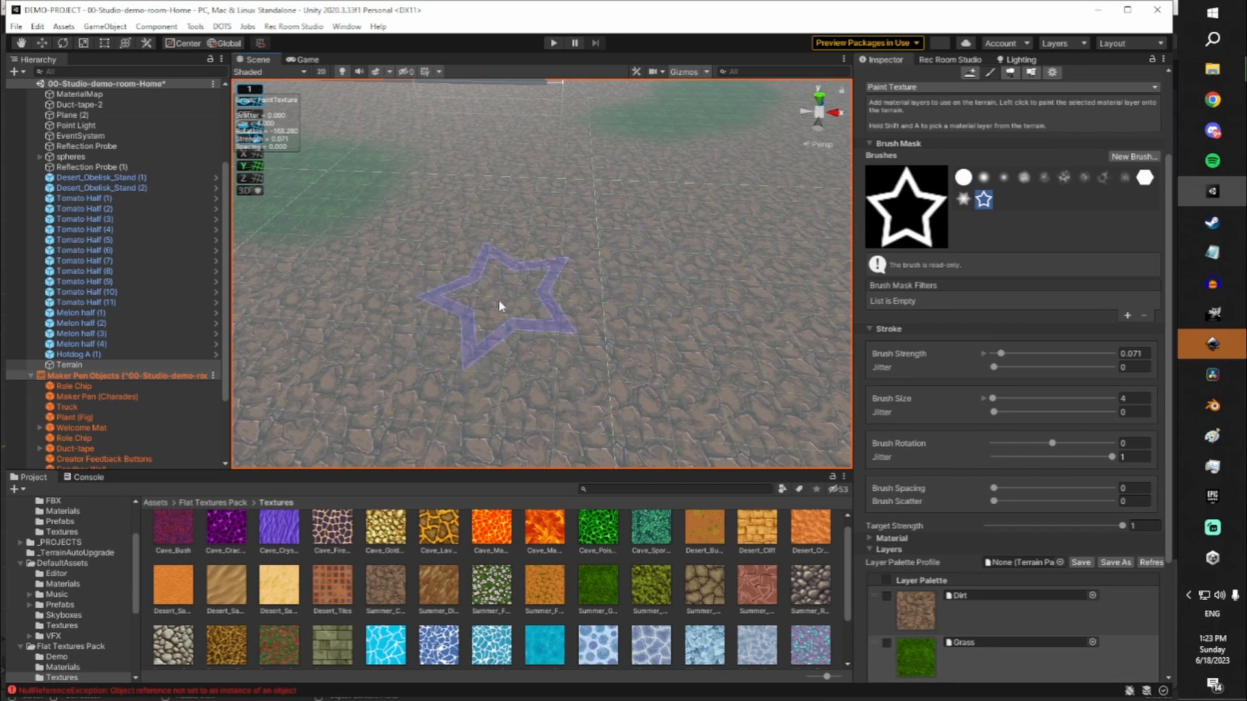
mouse_move(671, 269)
right_mouse_down()
mouse_move(664, 253)
mouse_move(556, 294)
right_mouse_up()
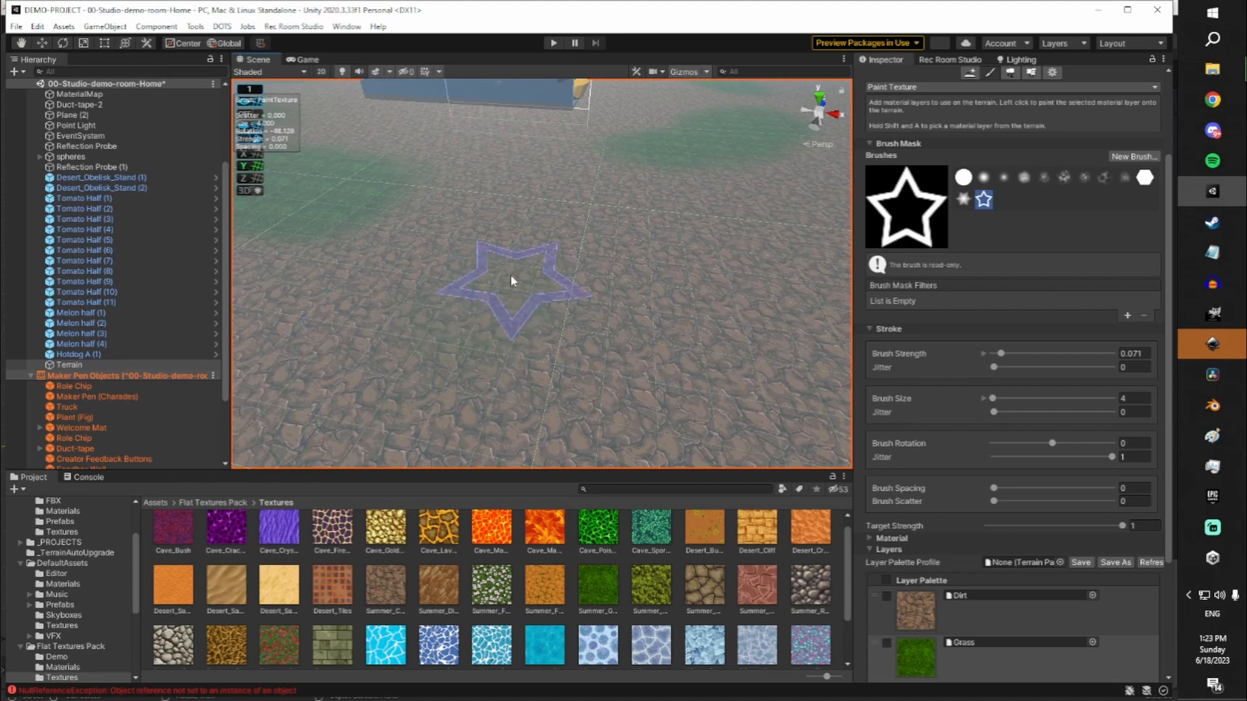
left_click(511, 276)
left_click(510, 275)
left_click(510, 276)
left_click(511, 275)
left_click(511, 275)
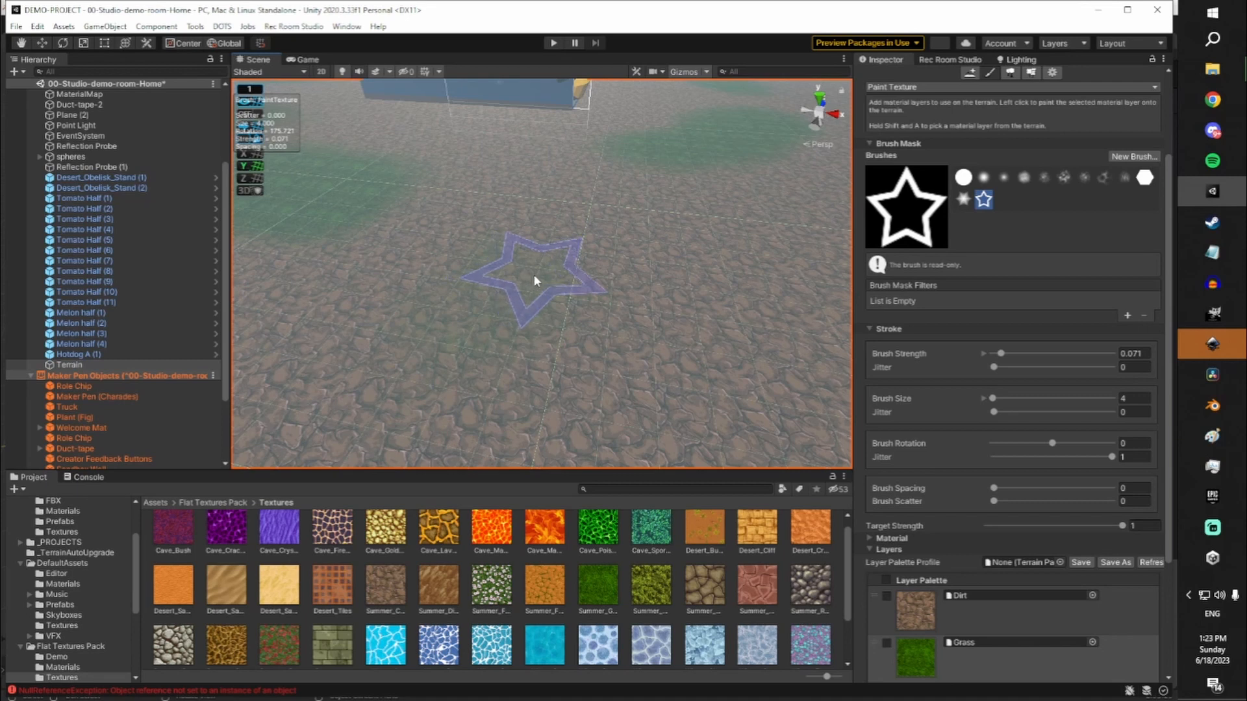
left_click_drag(554, 267, 540, 258, "alt")
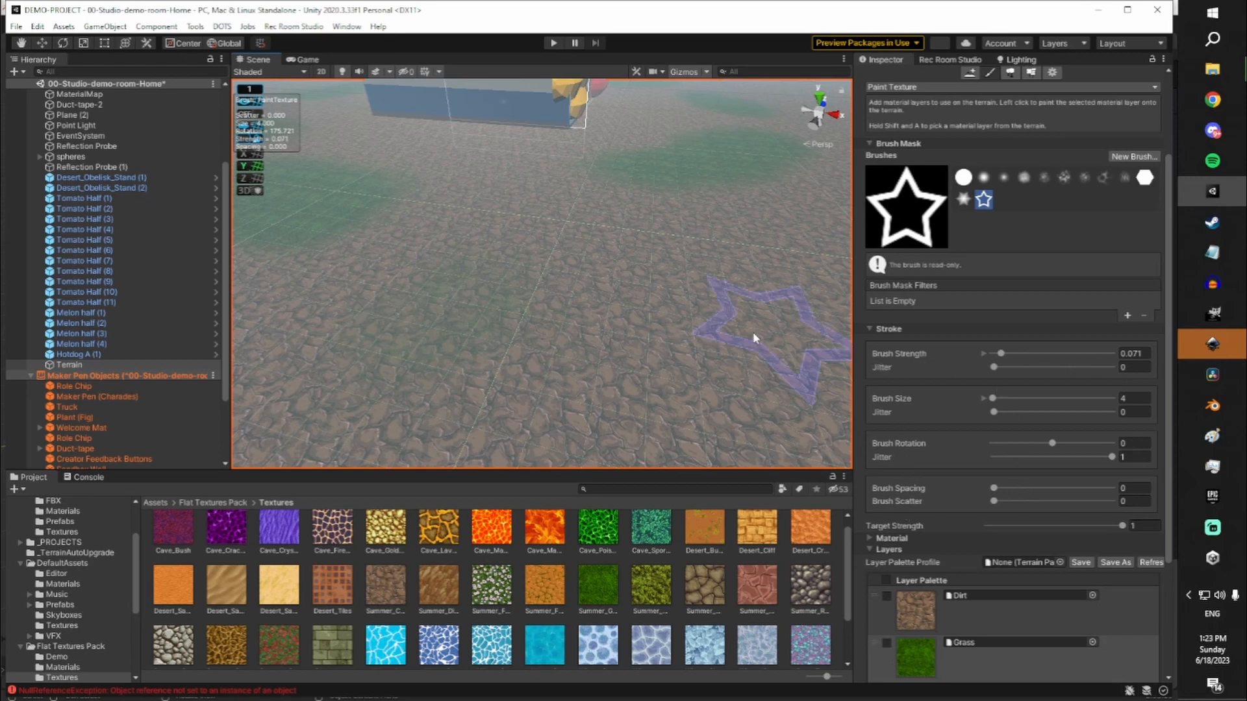
mouse_move(754, 338)
right_mouse_down()
mouse_move(707, 295)
mouse_move(632, 281)
mouse_move(644, 284)
right_mouse_up()
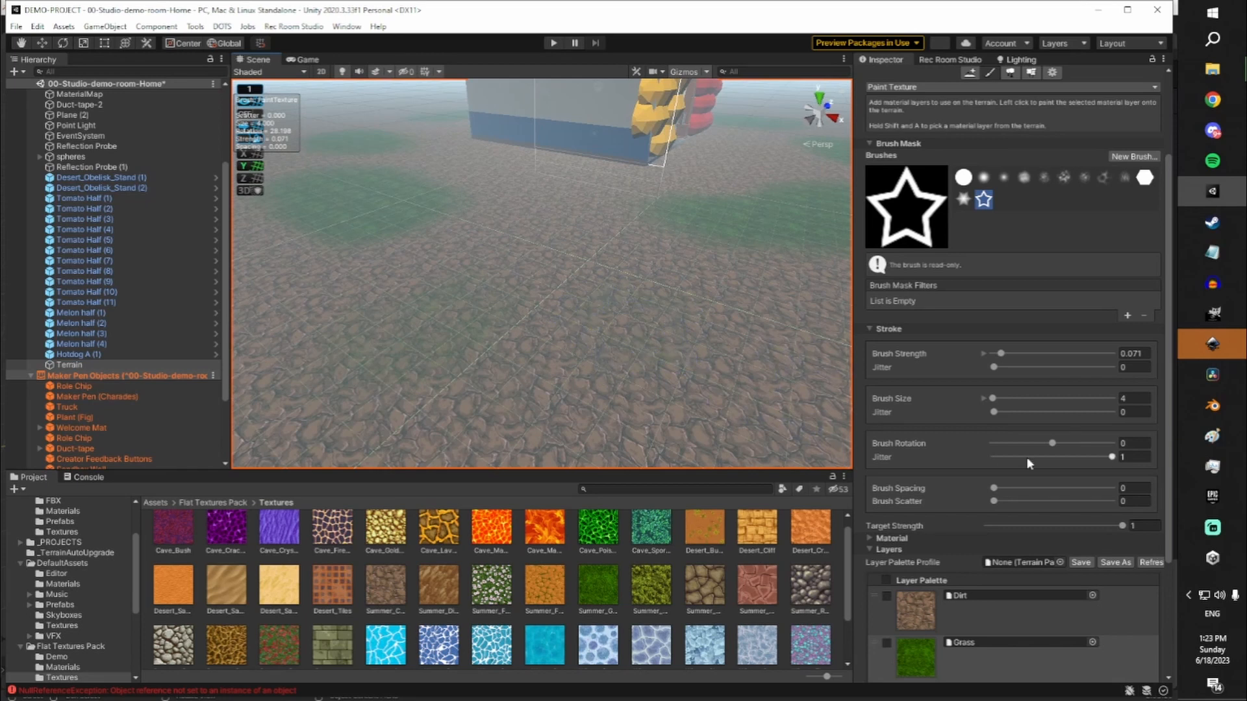
Set the brush rotation jitter to 0 and the brush strength to 1
left_click_drag(1112, 457, 992, 458)
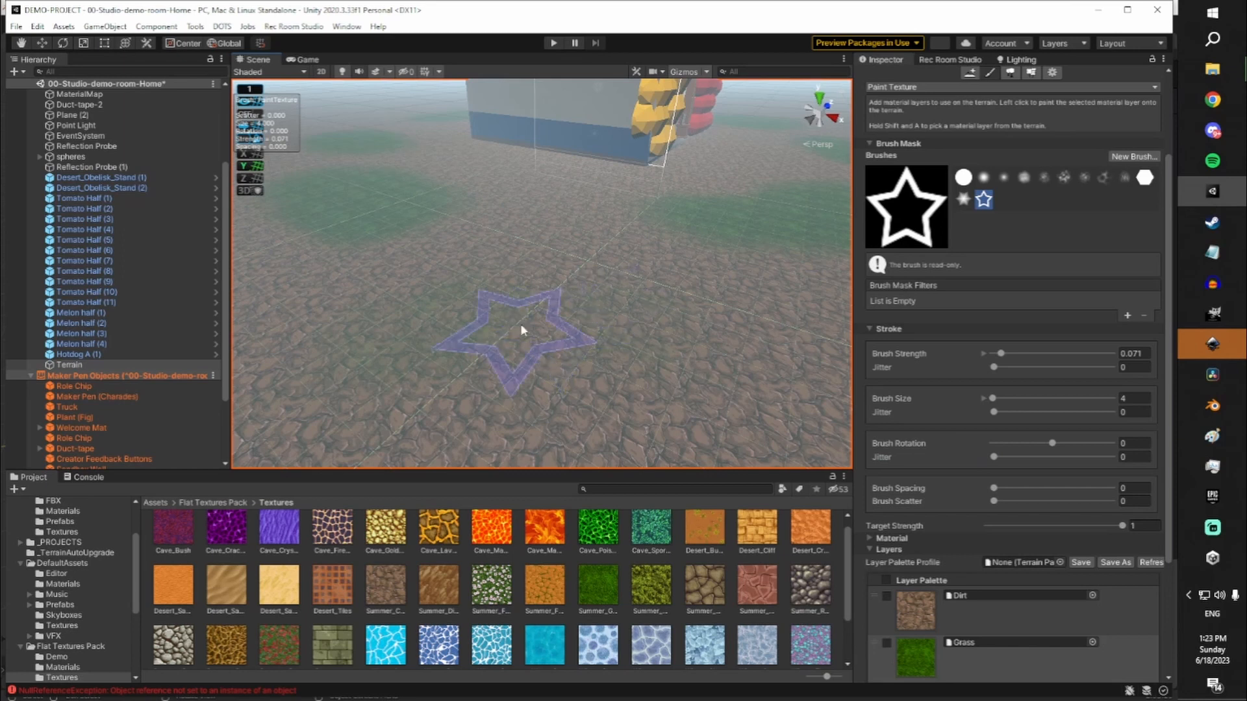
mouse_move(574, 306)
right_mouse_down()
mouse_move(609, 262)
mouse_move(579, 292)
mouse_move(565, 334)
mouse_move(587, 318)
right_mouse_up()
key("w")
key("s")
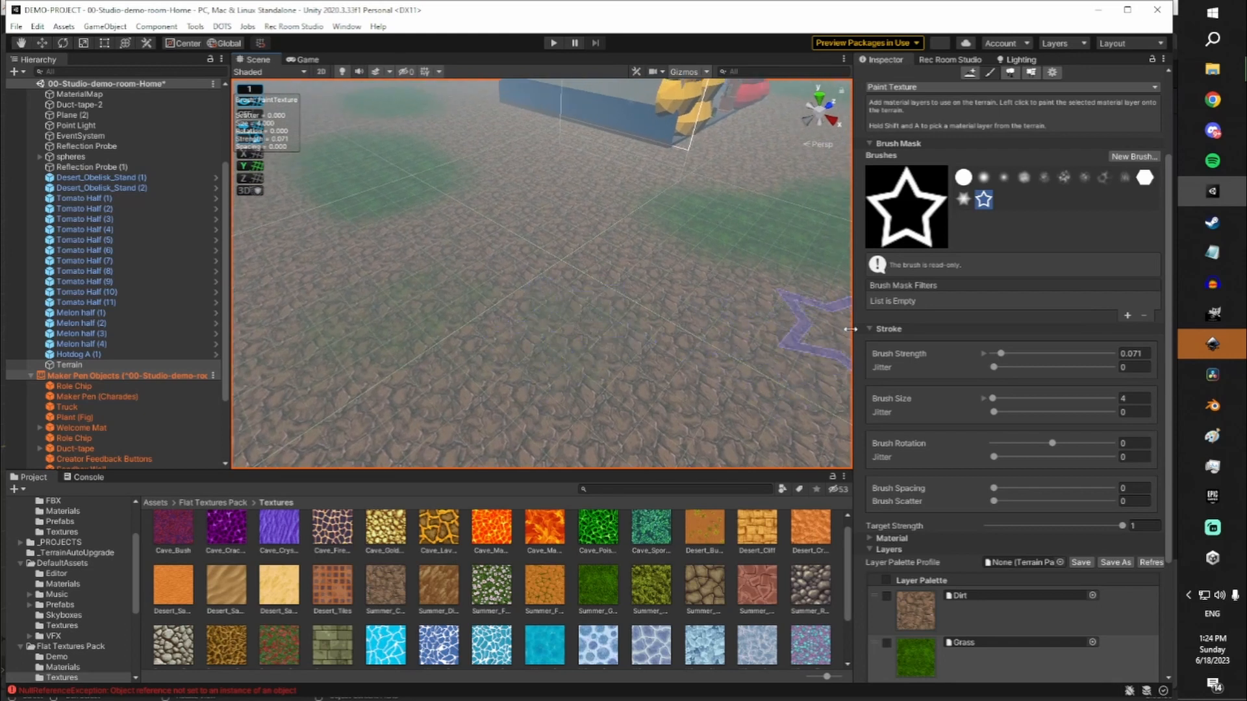
left_click(1000, 354)
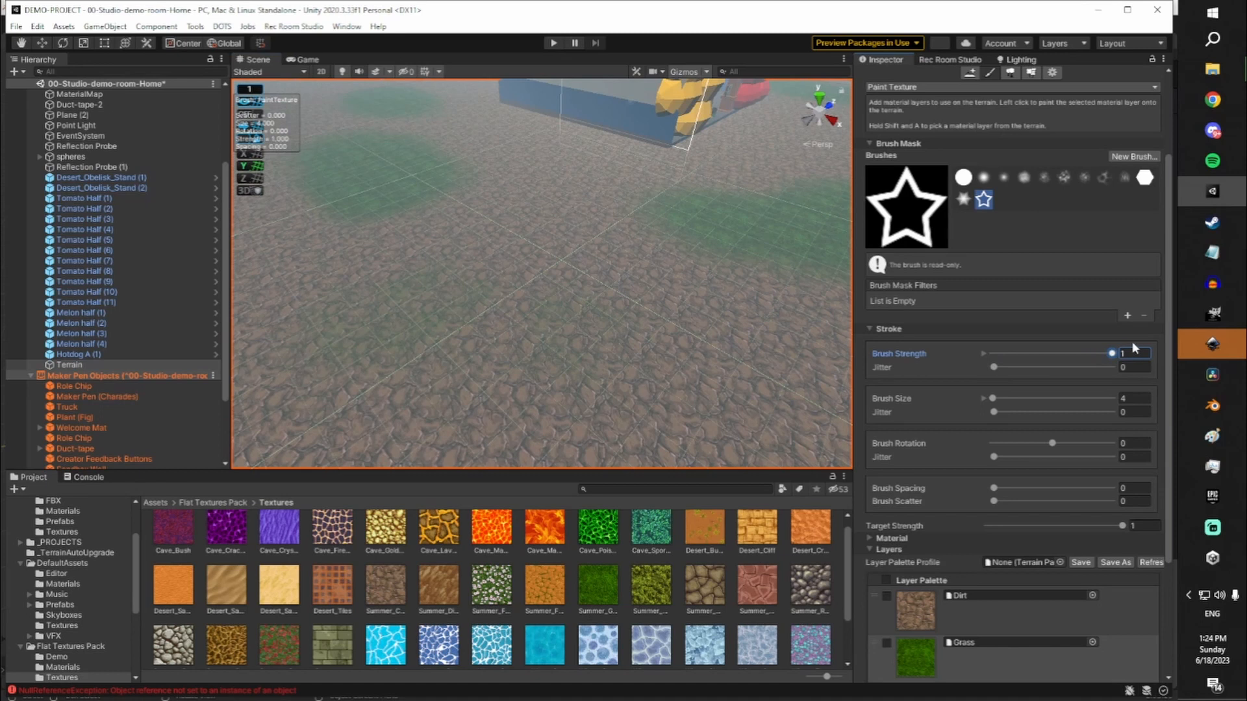
right_click_drag(543, 333, 548, 320)
key("w")
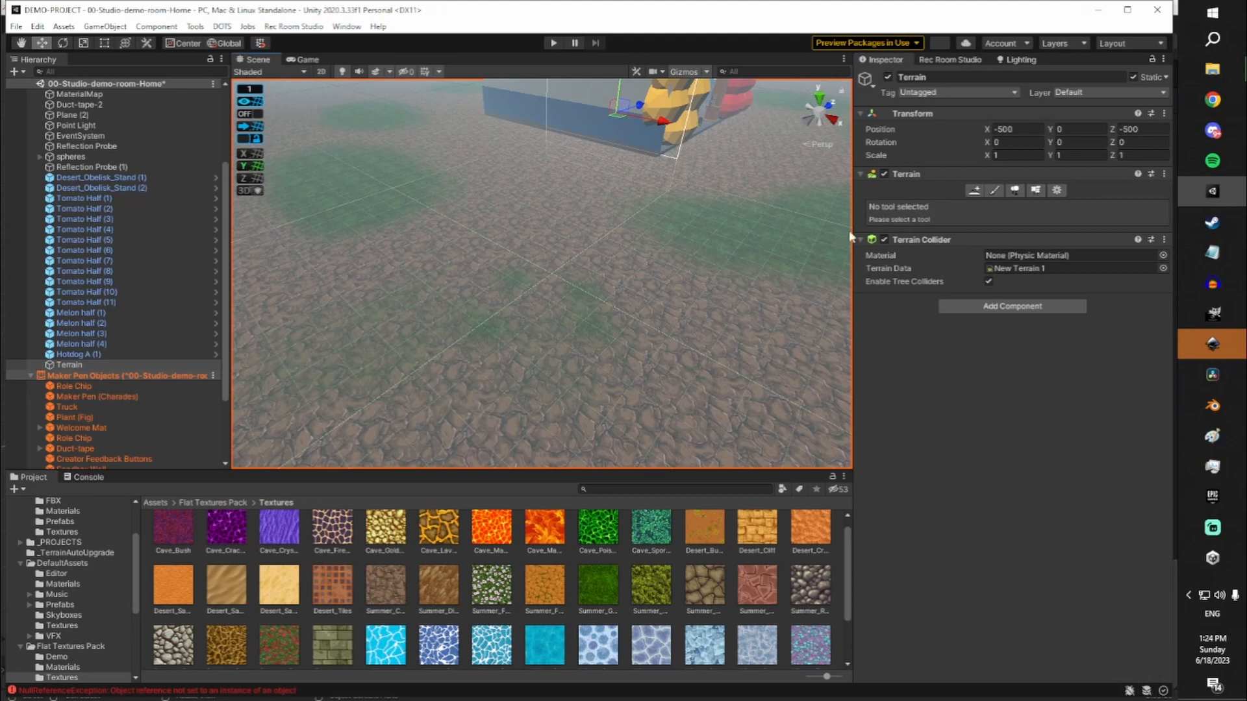
Reactivate the Paint Texture tool and paint a dense grass patch with the star brush on the ground near the building's corner
left_click(901, 191)
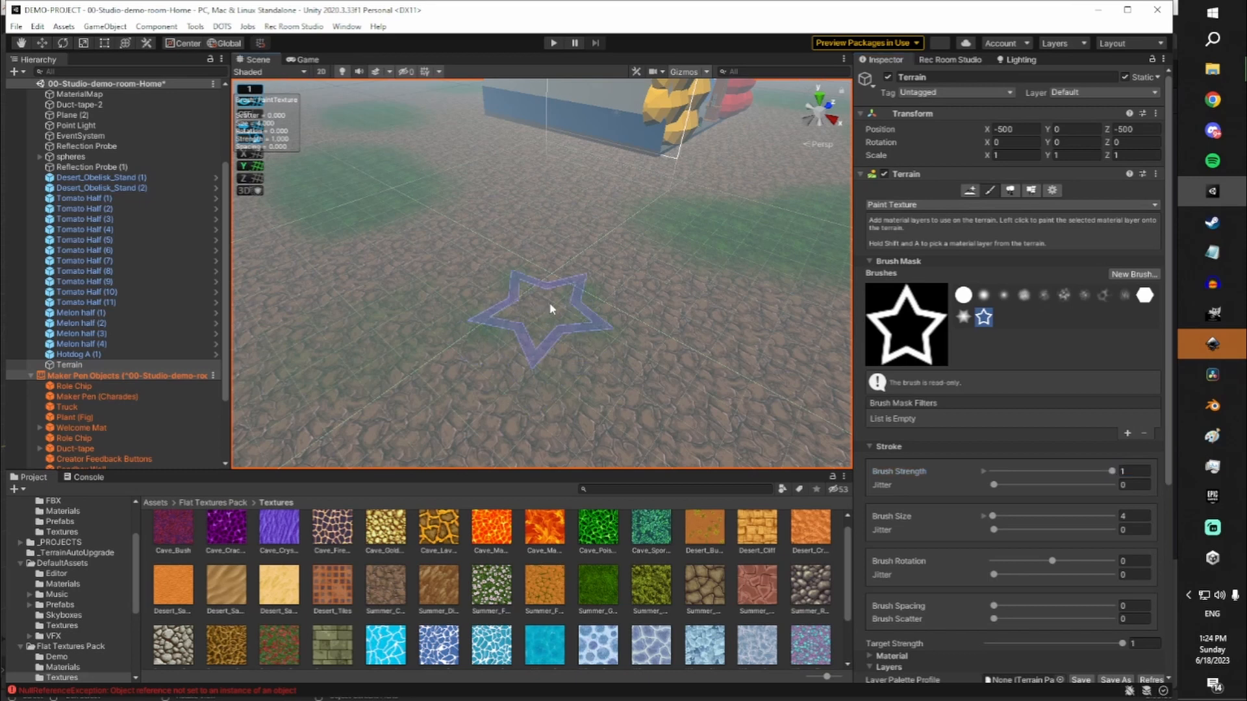
left_click(548, 304)
left_click_drag(550, 304, 640, 367)
right_click_drag(584, 283, 540, 320)
mouse_move(513, 368)
left_mouse_down()
mouse_move(515, 328)
mouse_move(517, 340)
mouse_move(580, 275)
left_mouse_up()
mouse_move(571, 286)
right_mouse_down()
mouse_move(624, 307)
mouse_move(640, 334)
mouse_move(600, 310)
right_mouse_up()
key("s")
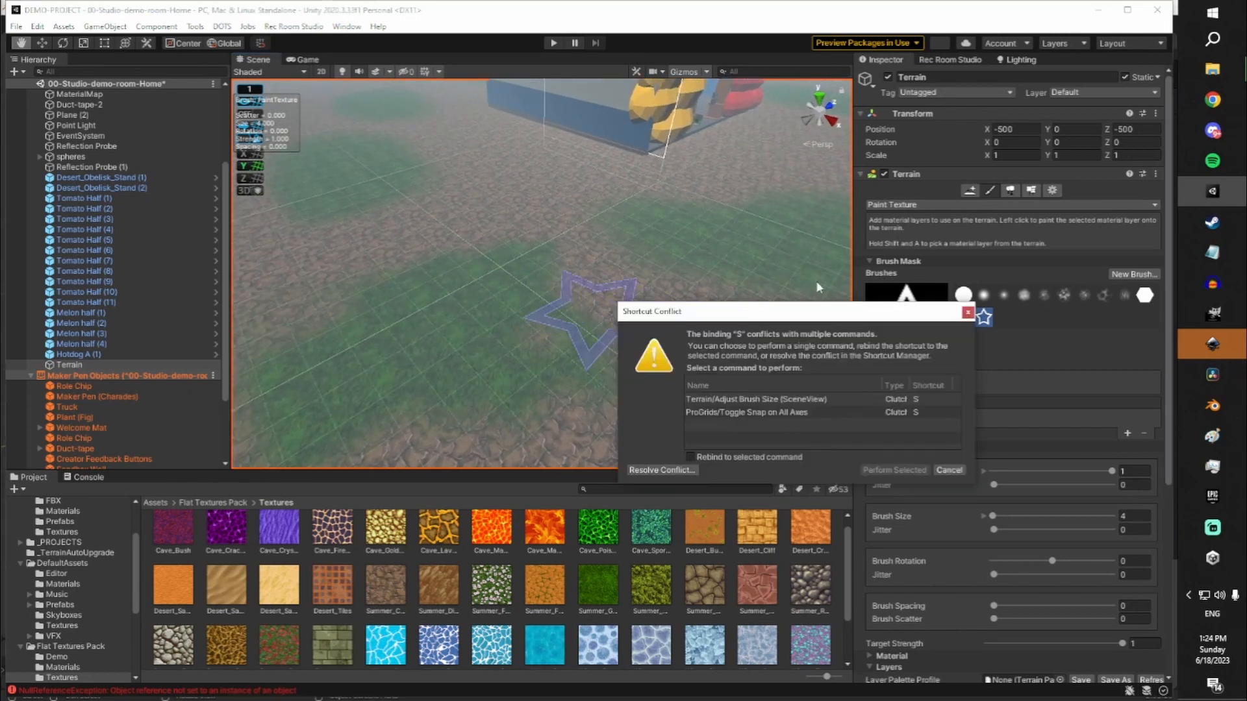
left_click(967, 313)
Switch to the solid round brush and lower the brush strength to 0.003
left_click(963, 295)
mouse_move(714, 259)
right_mouse_down()
mouse_move(712, 207)
mouse_move(793, 306)
right_mouse_up()
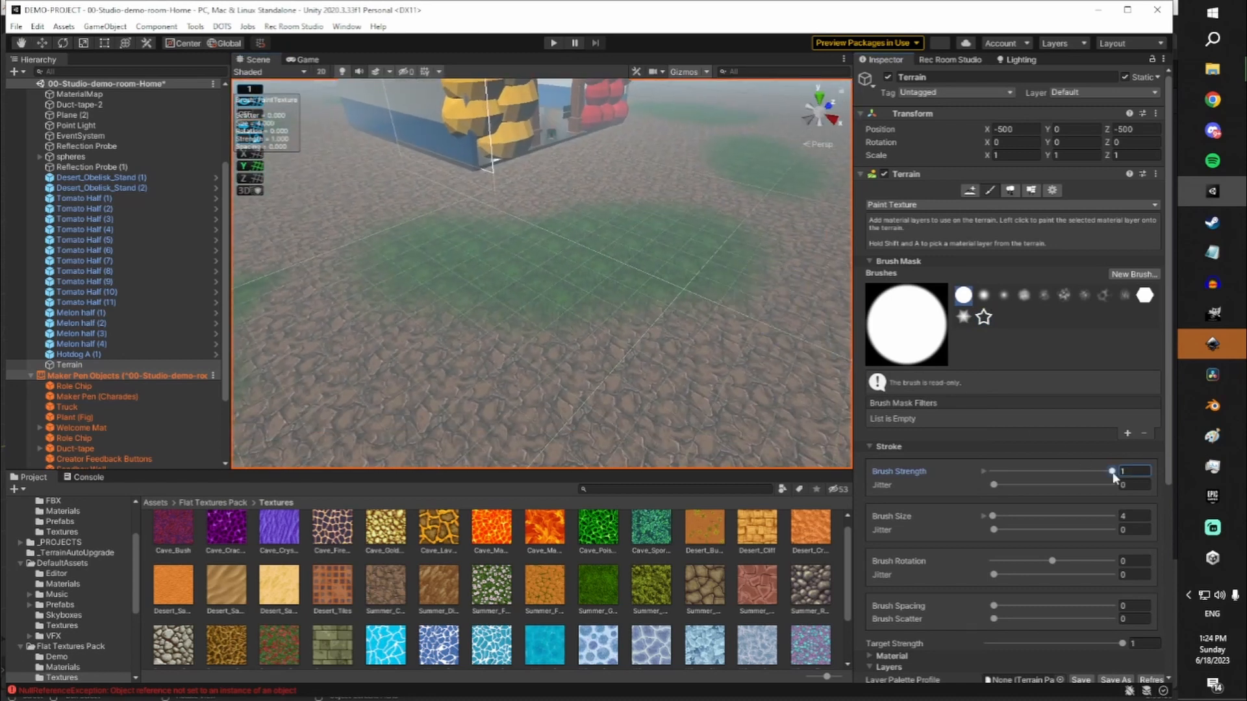
left_click_drag(1113, 479, 1035, 475)
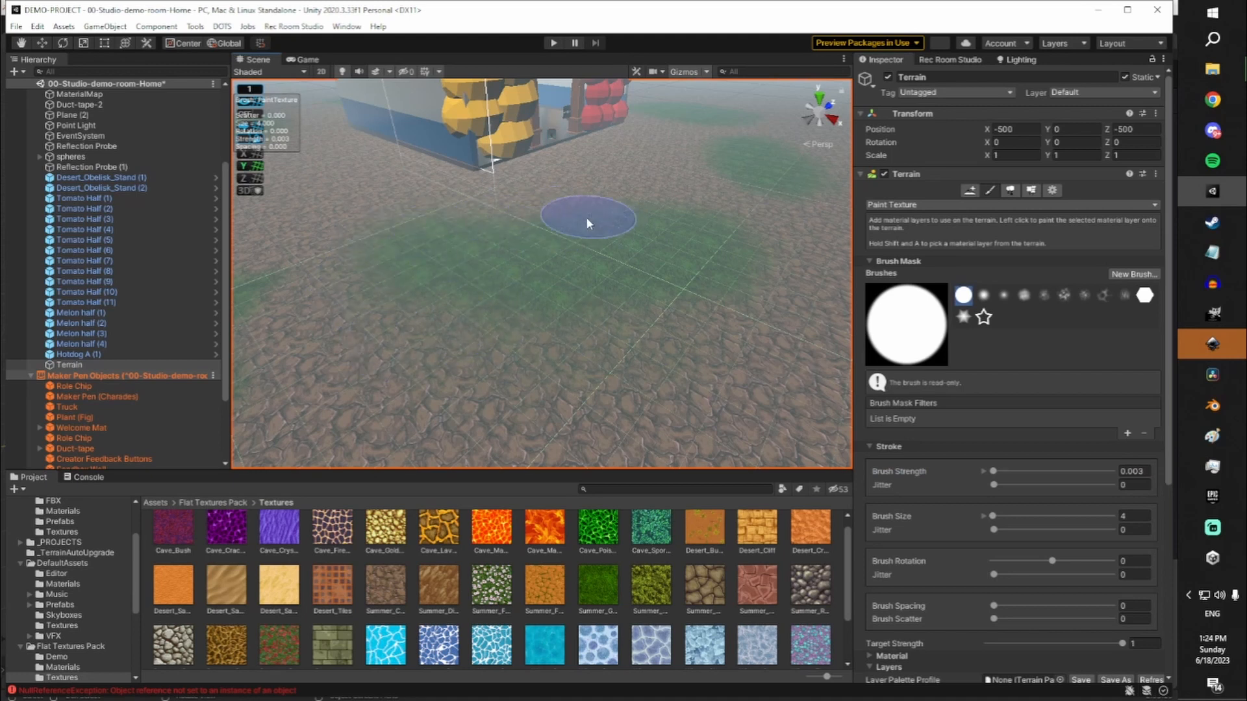
mouse_move(592, 318)
left_mouse_down("alt")
mouse_move(579, 270)
mouse_move(645, 287)
left_mouse_up("alt")
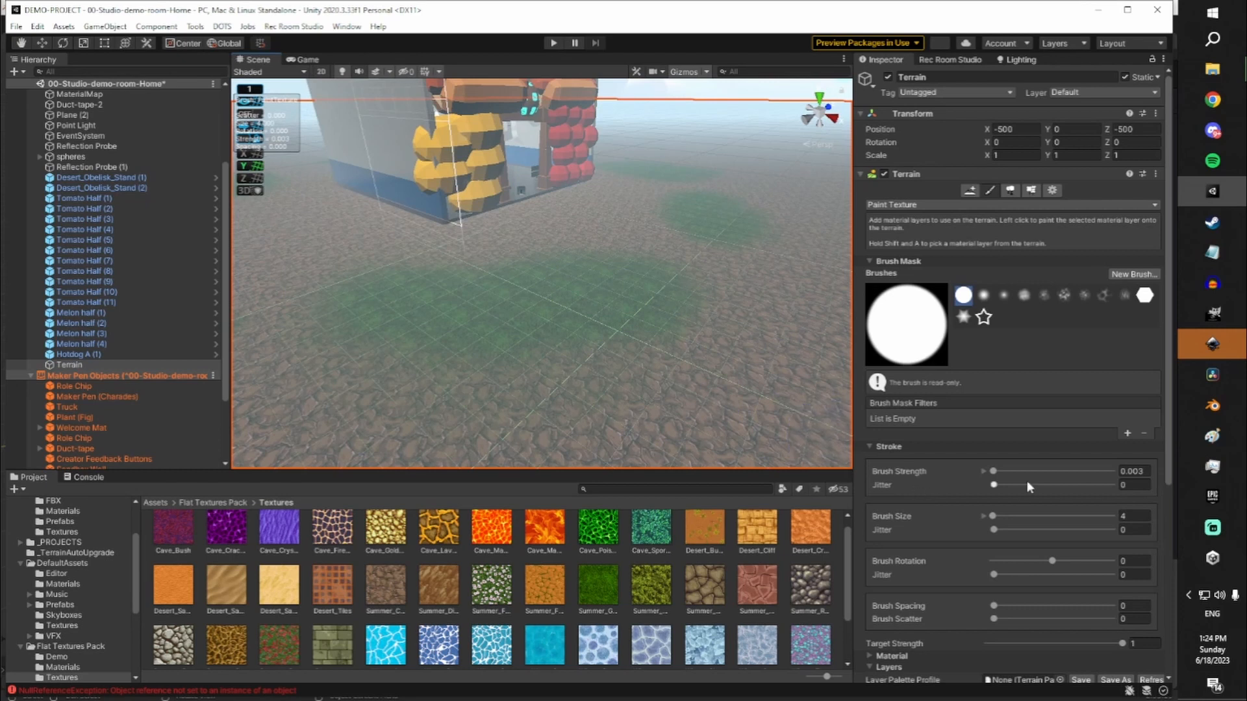
mouse_move(523, 349)
left_mouse_down("alt")
mouse_move(535, 201)
mouse_move(659, 362)
left_mouse_up("alt")
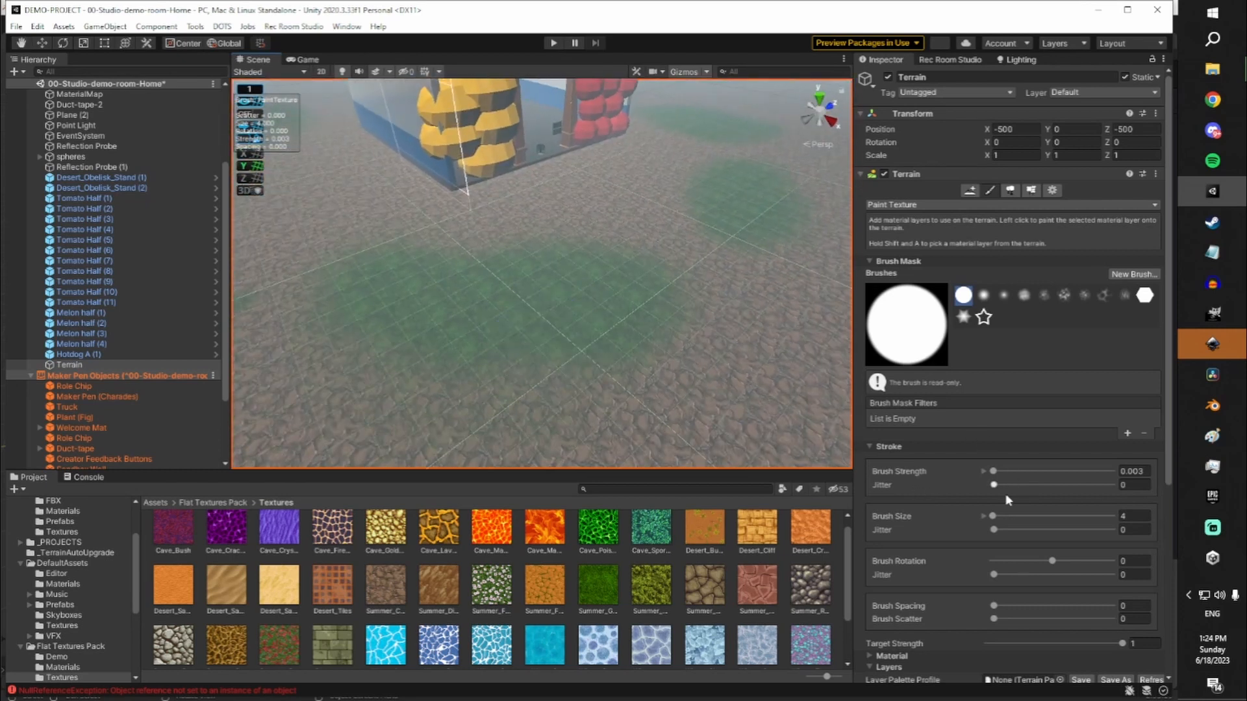
Set the brush size to 23 and check its footprint on the ground in front of the building
left_click_drag(993, 516, 1018, 516)
mouse_move(585, 325)
left_mouse_down("alt")
mouse_move(598, 301)
mouse_move(621, 297)
mouse_move(634, 311)
mouse_move(732, 256)
mouse_move(601, 253)
mouse_move(479, 353)
mouse_move(465, 252)
left_mouse_up("alt")
left_click_drag(1017, 517, 997, 517)
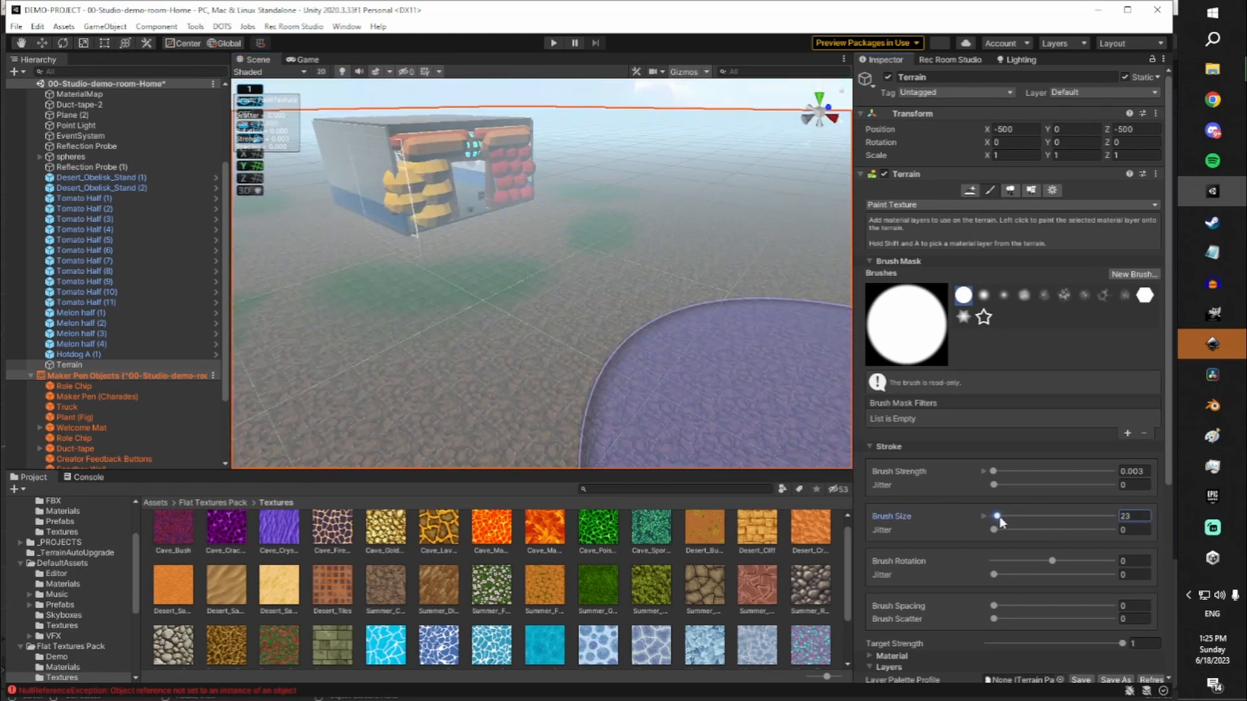
mouse_move(645, 336)
left_mouse_down("alt")
mouse_move(609, 290)
mouse_move(582, 295)
left_mouse_up("alt")
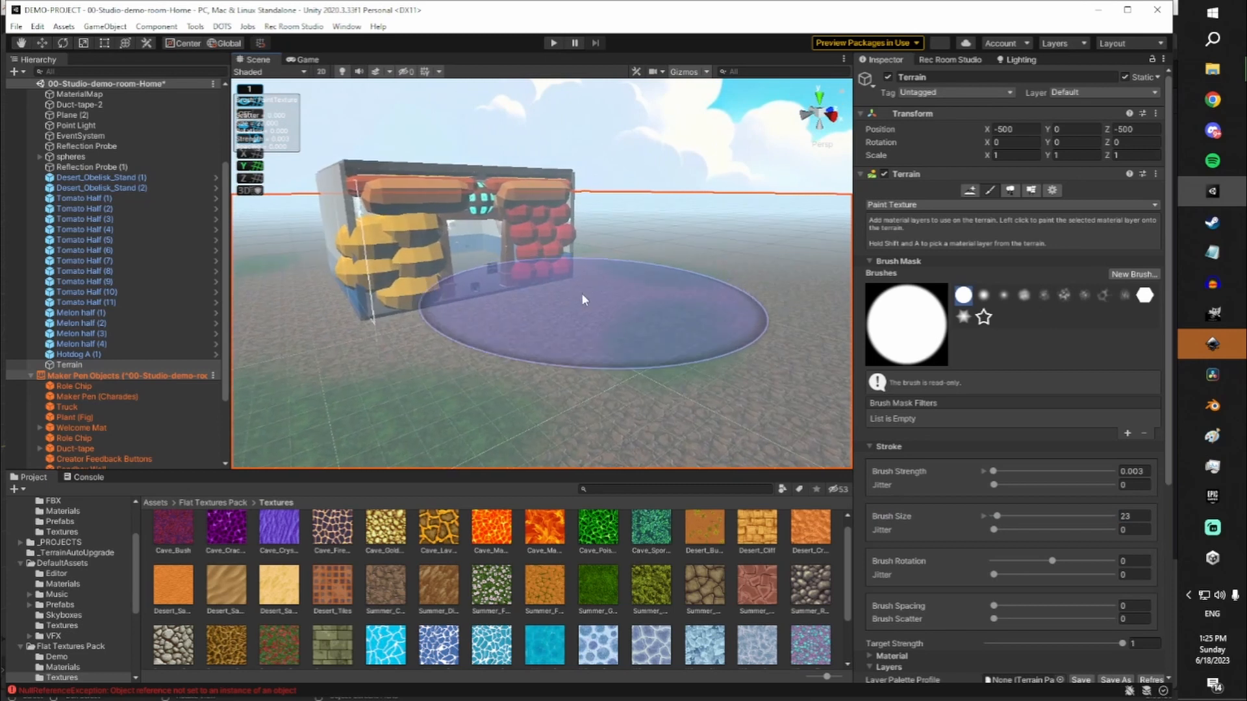
Brush grass onto the open ground near the building using the mottled noise brush with rotation jitter set to 1
left_click(1064, 296)
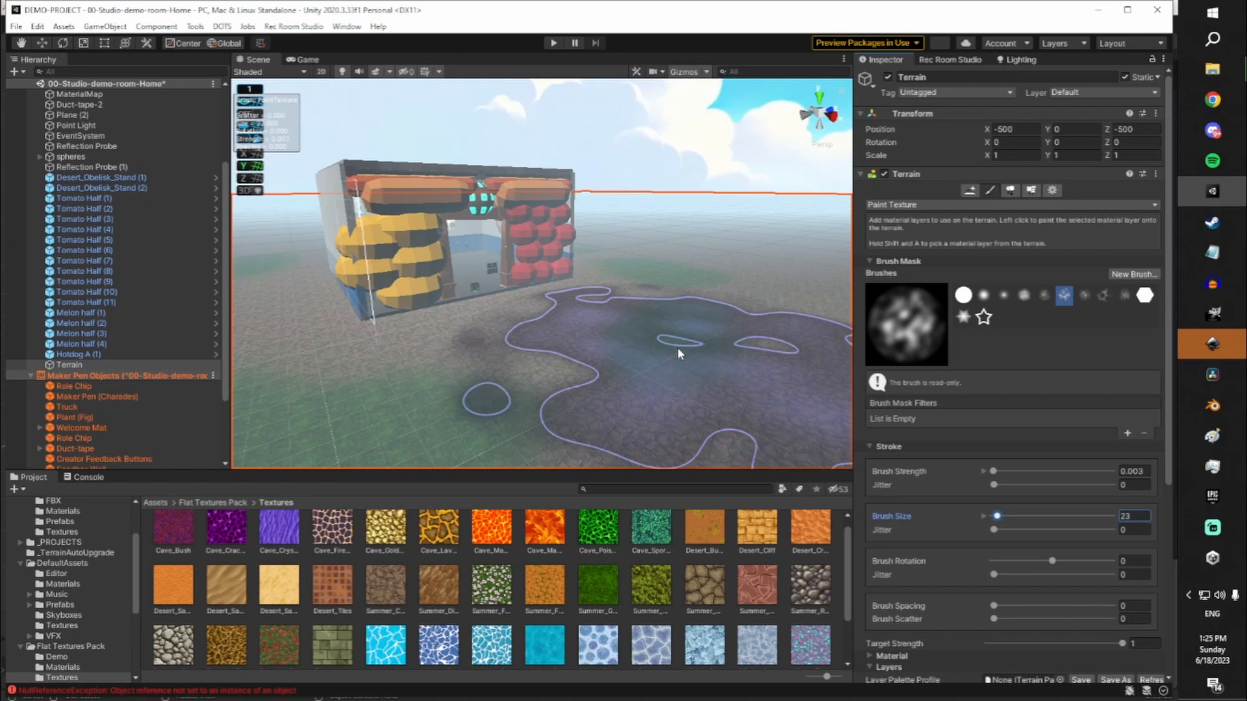
mouse_move(677, 348)
left_mouse_down("alt")
mouse_move(701, 319)
mouse_move(738, 342)
left_mouse_up("alt")
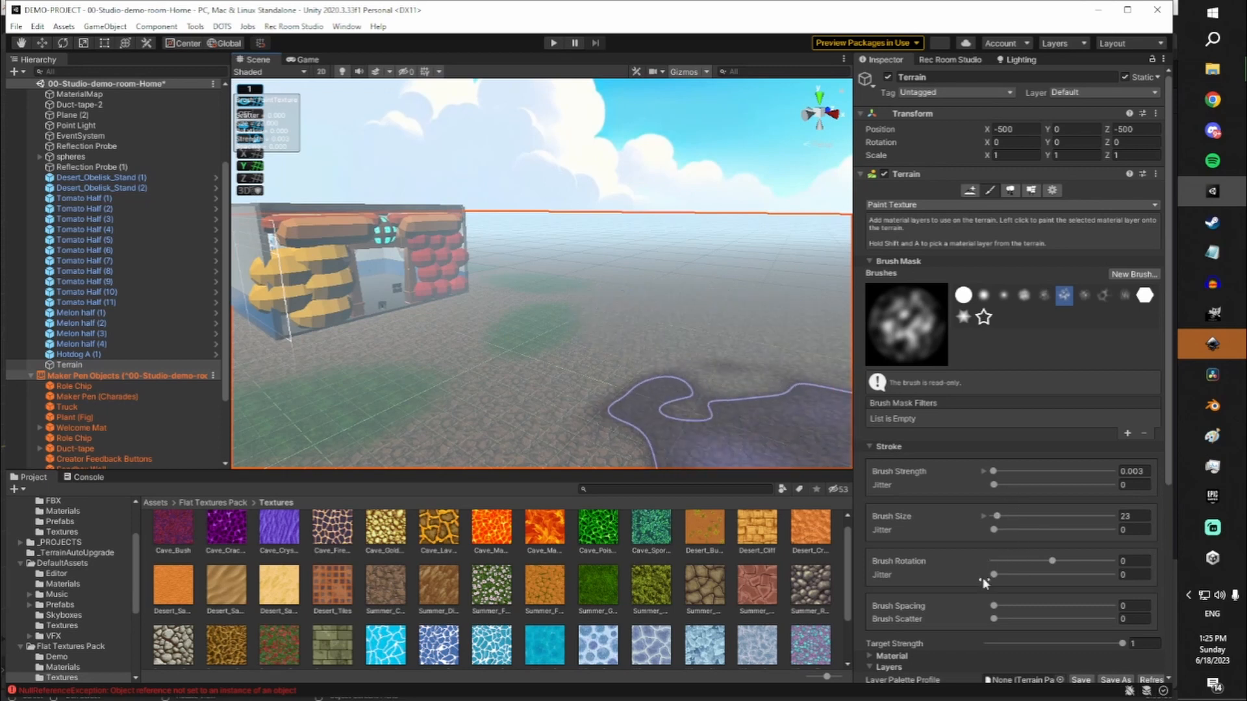
left_click_drag(993, 575, 1120, 582)
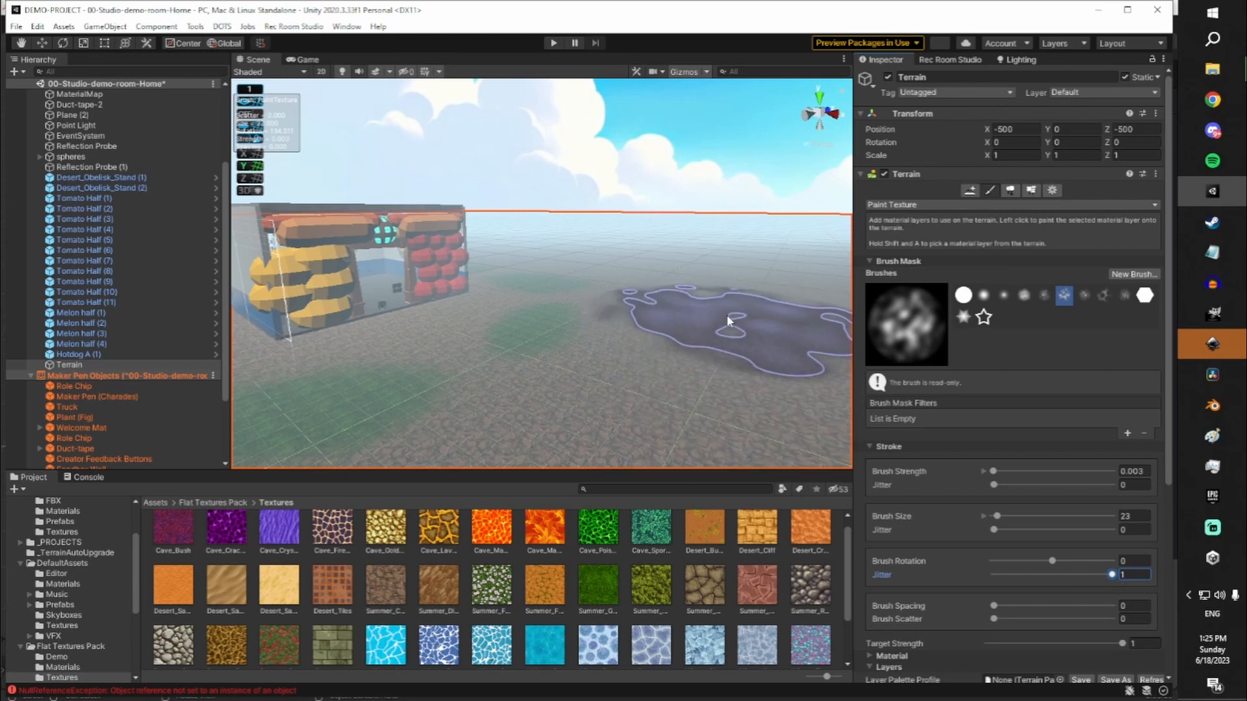
mouse_move(727, 316)
left_mouse_down()
mouse_move(650, 382)
mouse_move(690, 303)
left_mouse_up()
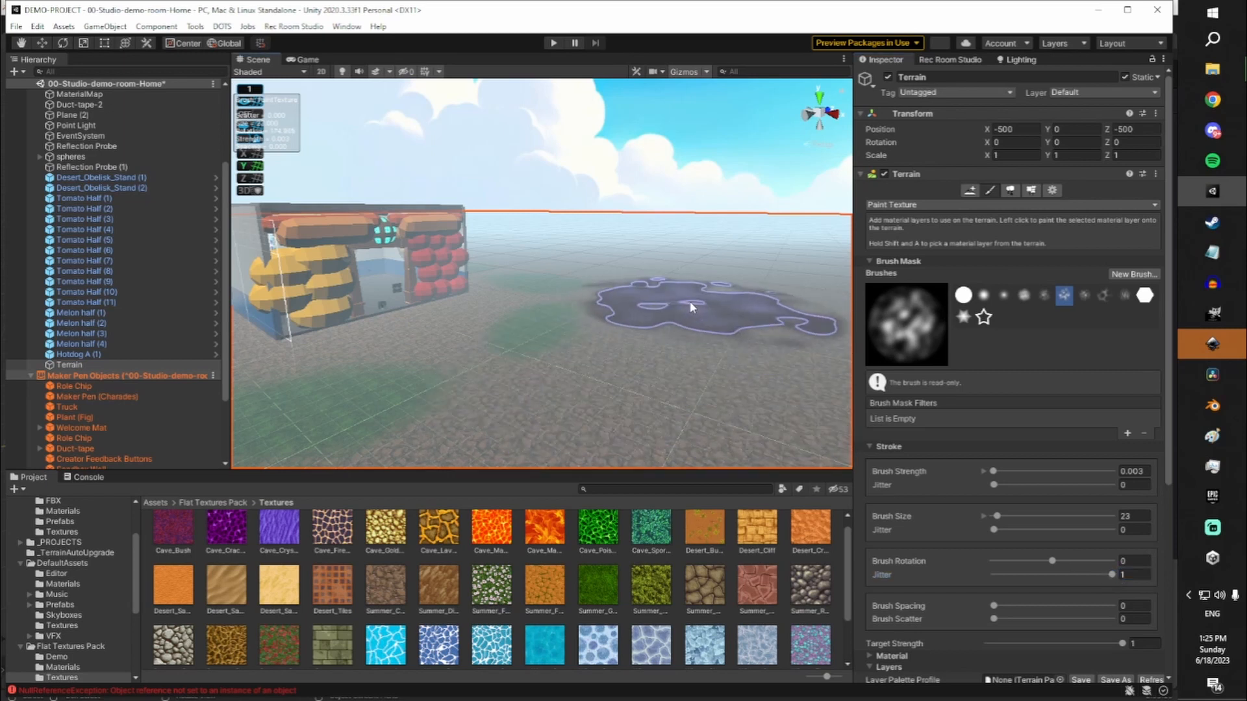
right_click_drag(700, 302, 646, 345)
key("w")
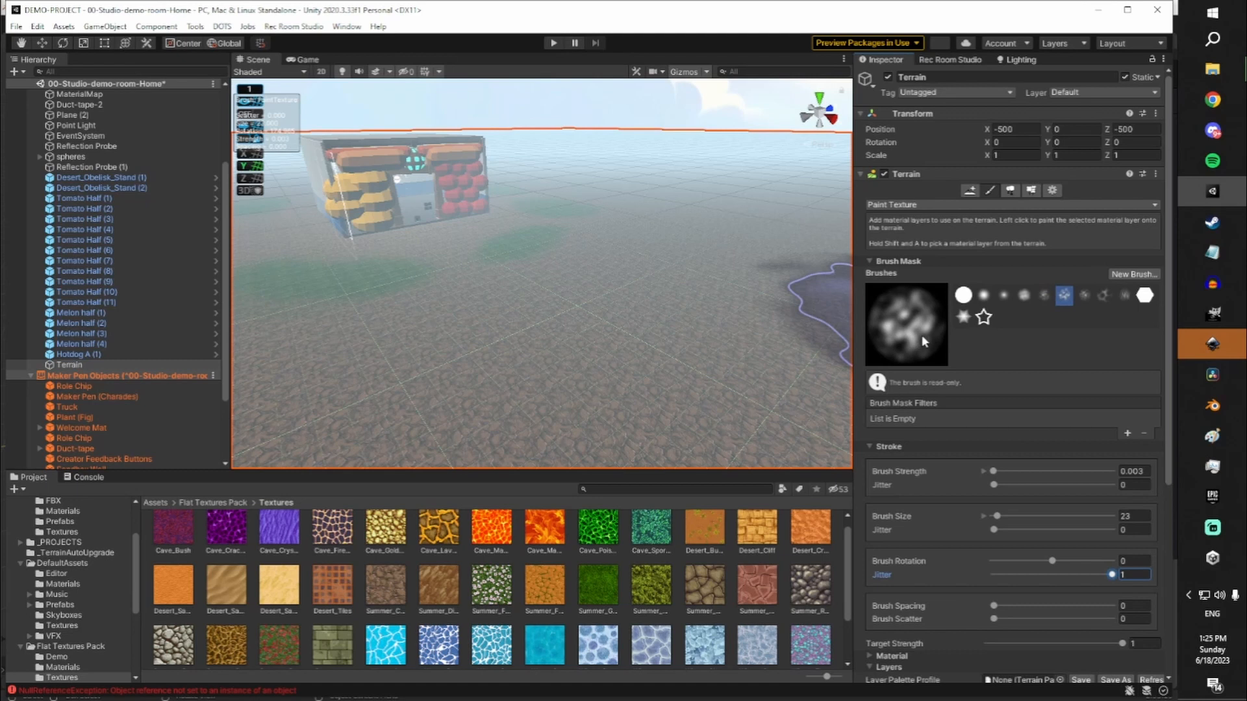
Raise the brush strength to 0.918 and enlarge the brush size to 180
mouse_move(681, 305)
left_mouse_down("alt")
mouse_move(593, 298)
mouse_move(581, 311)
mouse_move(589, 298)
mouse_move(838, 416)
left_mouse_up("alt")
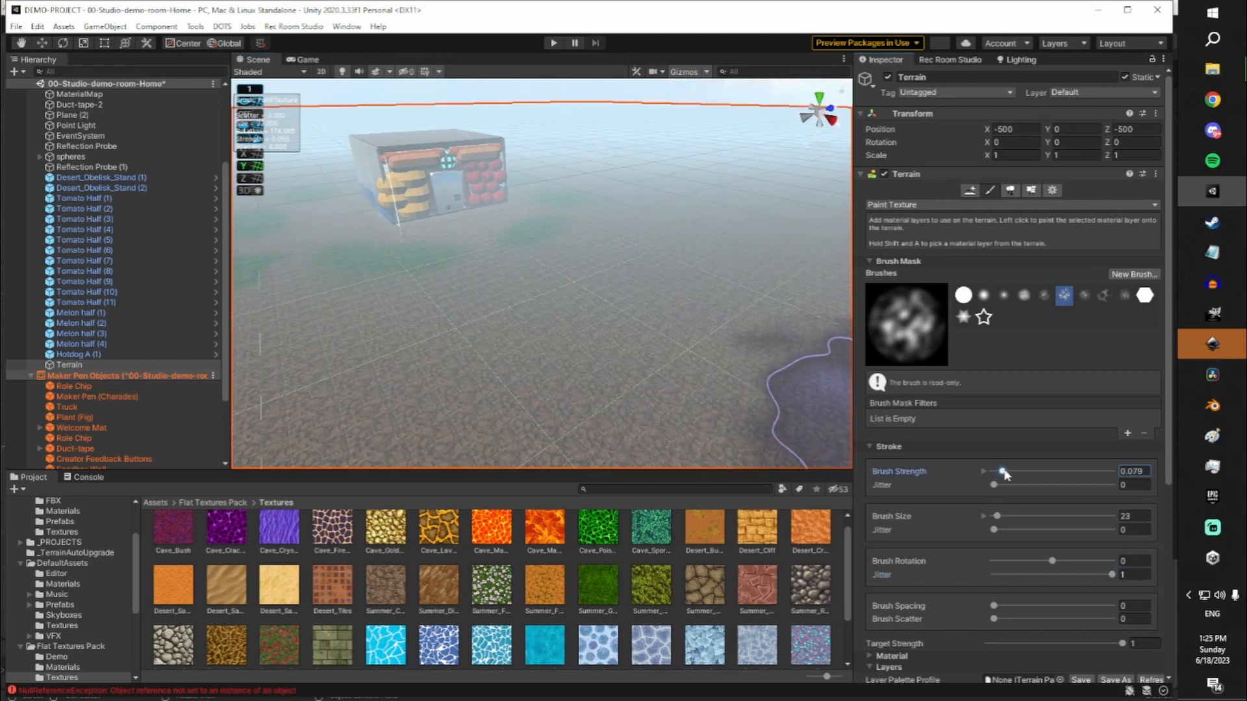
left_click_drag(1005, 475, 1016, 473)
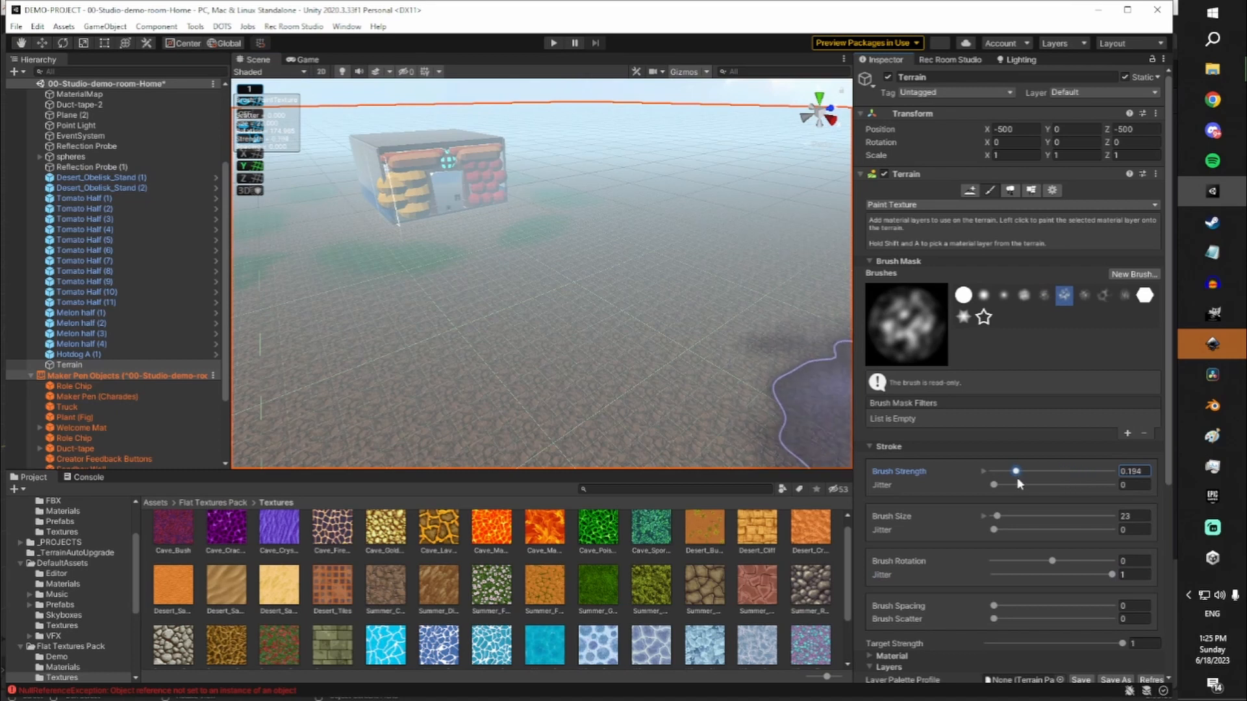
left_click_drag(998, 517, 1036, 516)
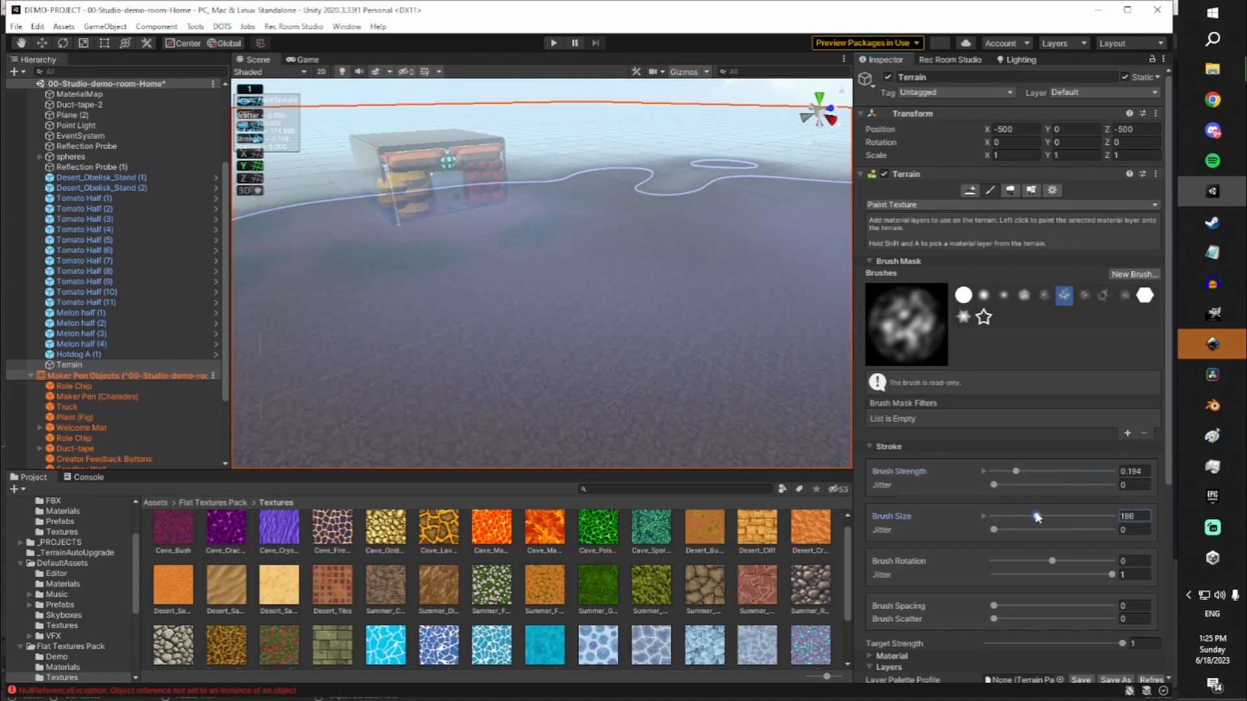
mouse_move(624, 289)
right_mouse_down()
mouse_move(720, 275)
mouse_move(687, 309)
mouse_move(657, 317)
mouse_move(653, 303)
mouse_move(682, 283)
mouse_move(779, 281)
mouse_move(734, 284)
right_mouse_up()
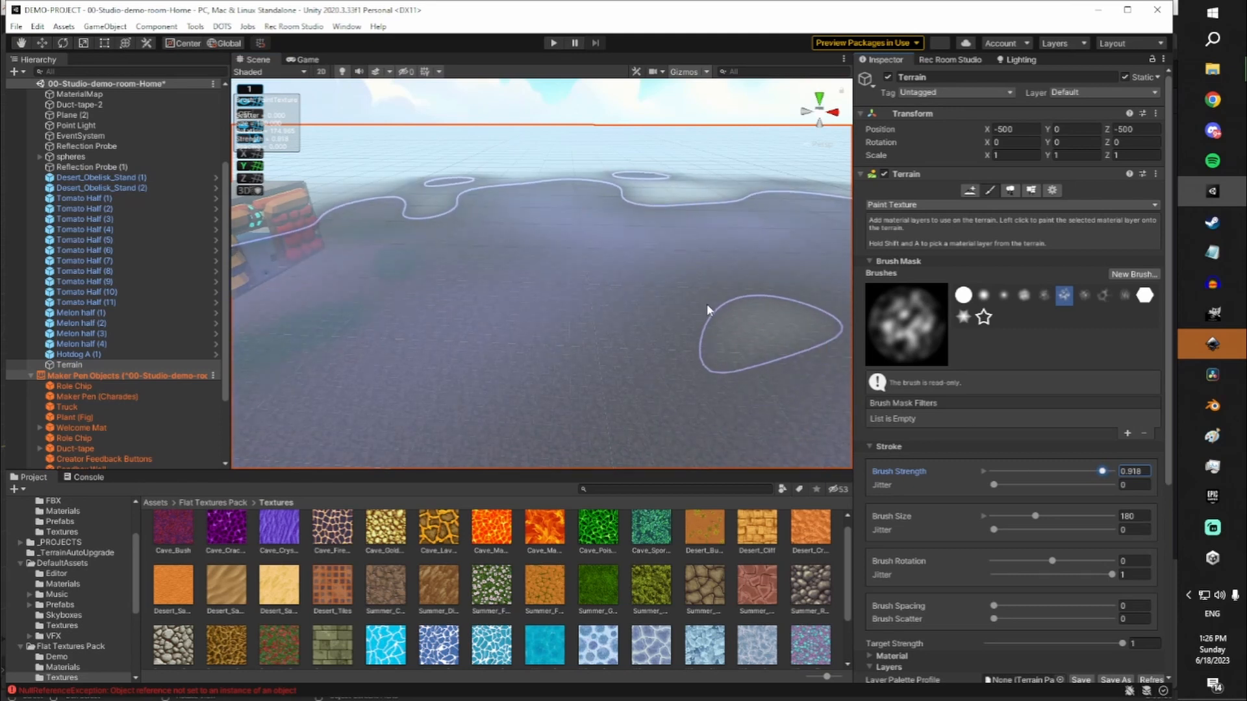
Switch to the web-patterned brush and try painting grass over large areas around the building
mouse_move(620, 227)
right_mouse_down()
mouse_move(633, 195)
mouse_move(721, 159)
mouse_move(772, 184)
mouse_move(747, 156)
mouse_move(701, 162)
mouse_move(605, 181)
mouse_move(605, 213)
mouse_move(635, 137)
mouse_move(409, 79)
mouse_move(462, 70)
mouse_move(537, 198)
mouse_move(537, 226)
mouse_move(521, 226)
mouse_move(757, 270)
right_mouse_up()
left_click(1105, 295)
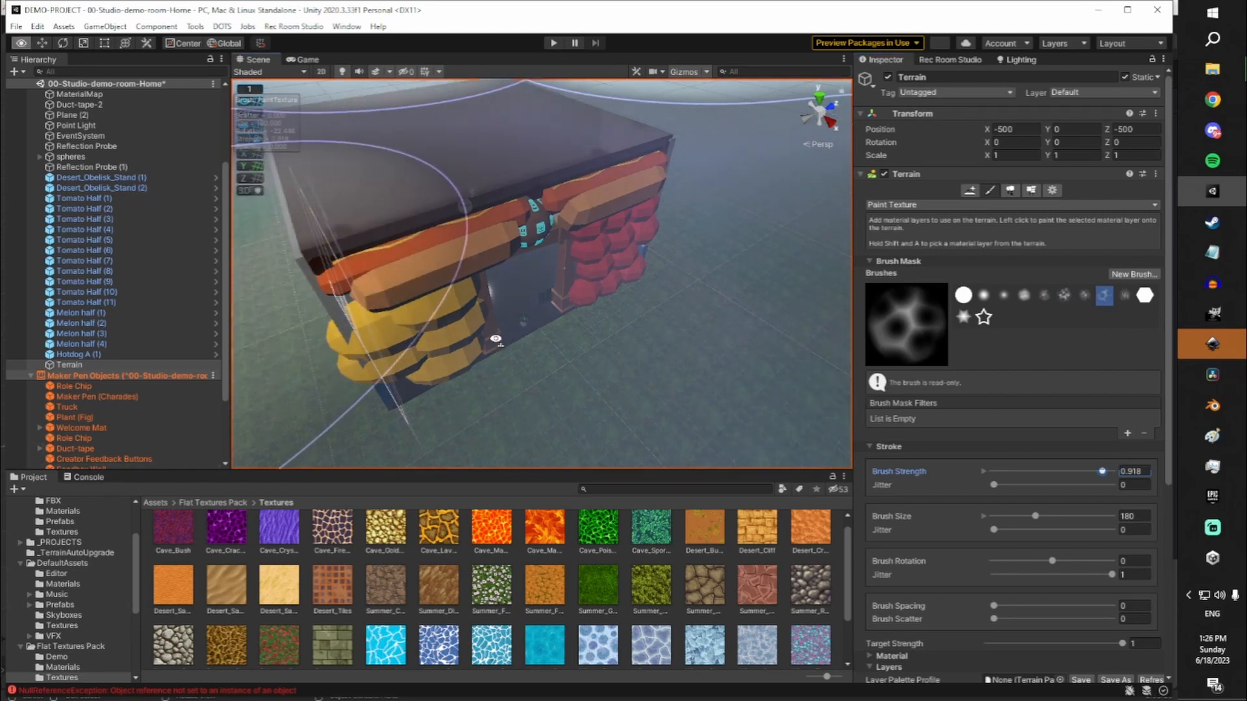
mouse_move(495, 338)
right_mouse_down()
mouse_move(512, 284)
mouse_move(563, 309)
right_mouse_up()
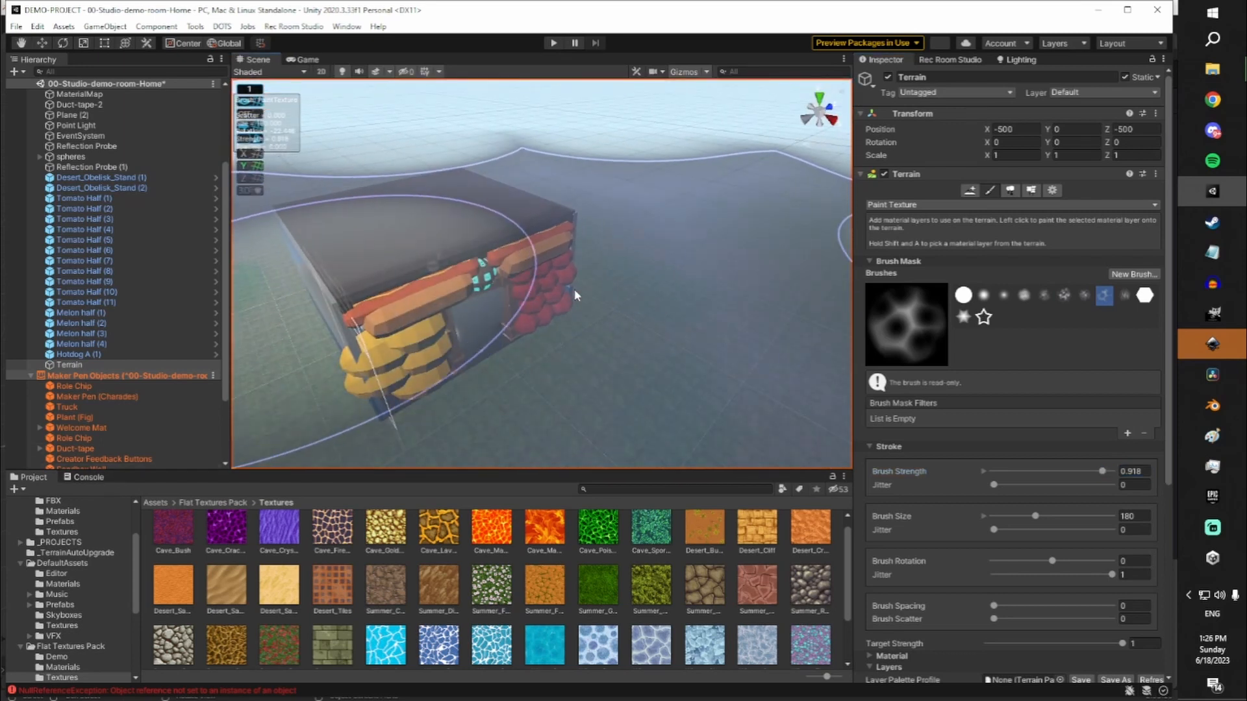
left_click(711, 265)
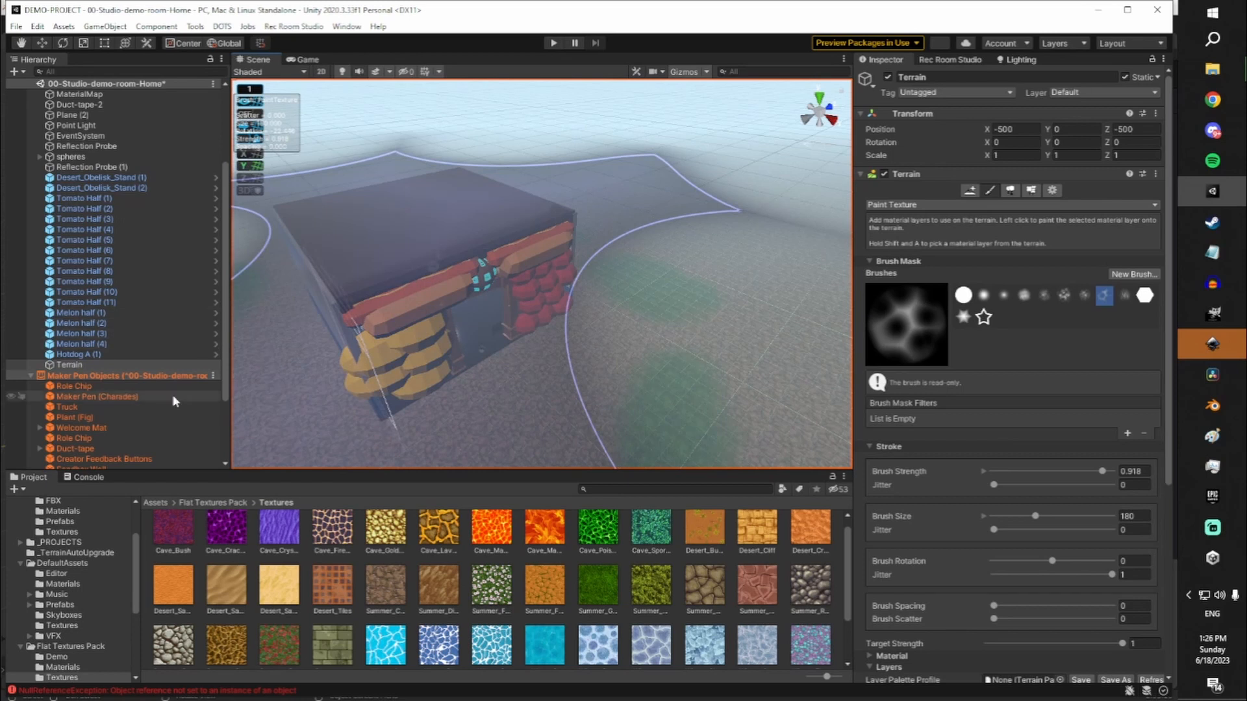
Change the terrain tool to Raise or Lower Terrain for the open ground beside the building's dark wall
right_click_drag(533, 325, 422, 239)
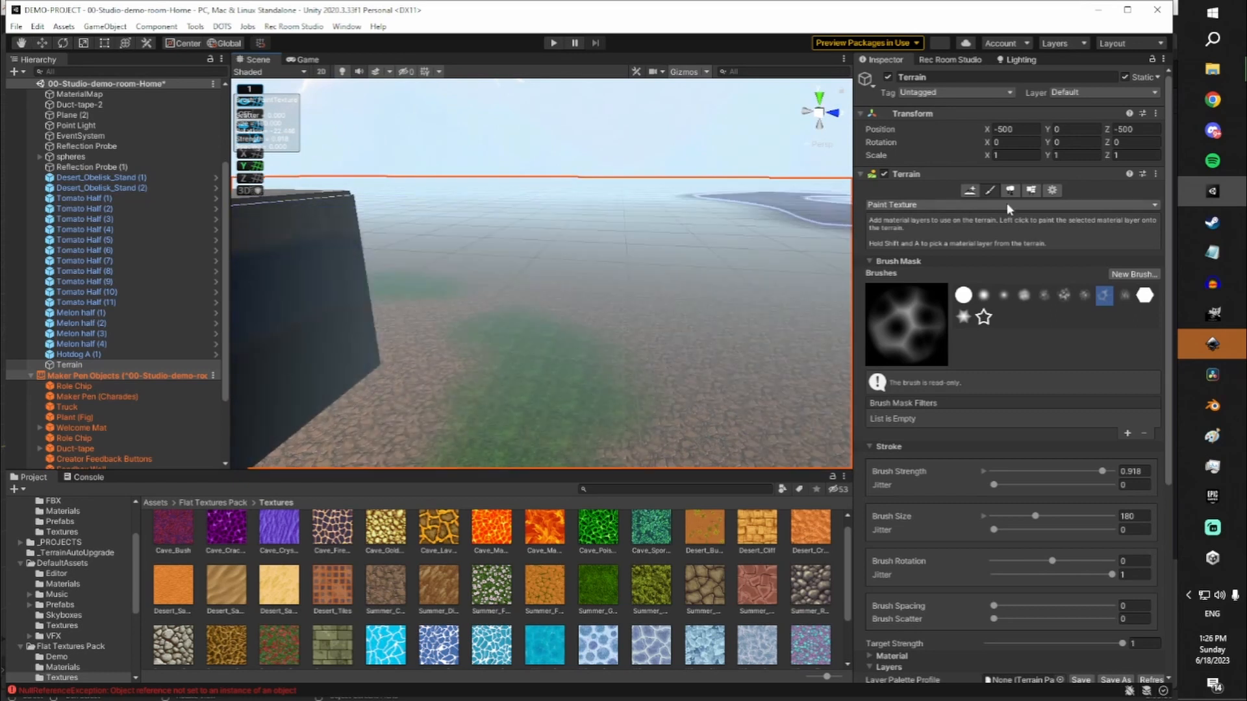
left_click(1003, 204)
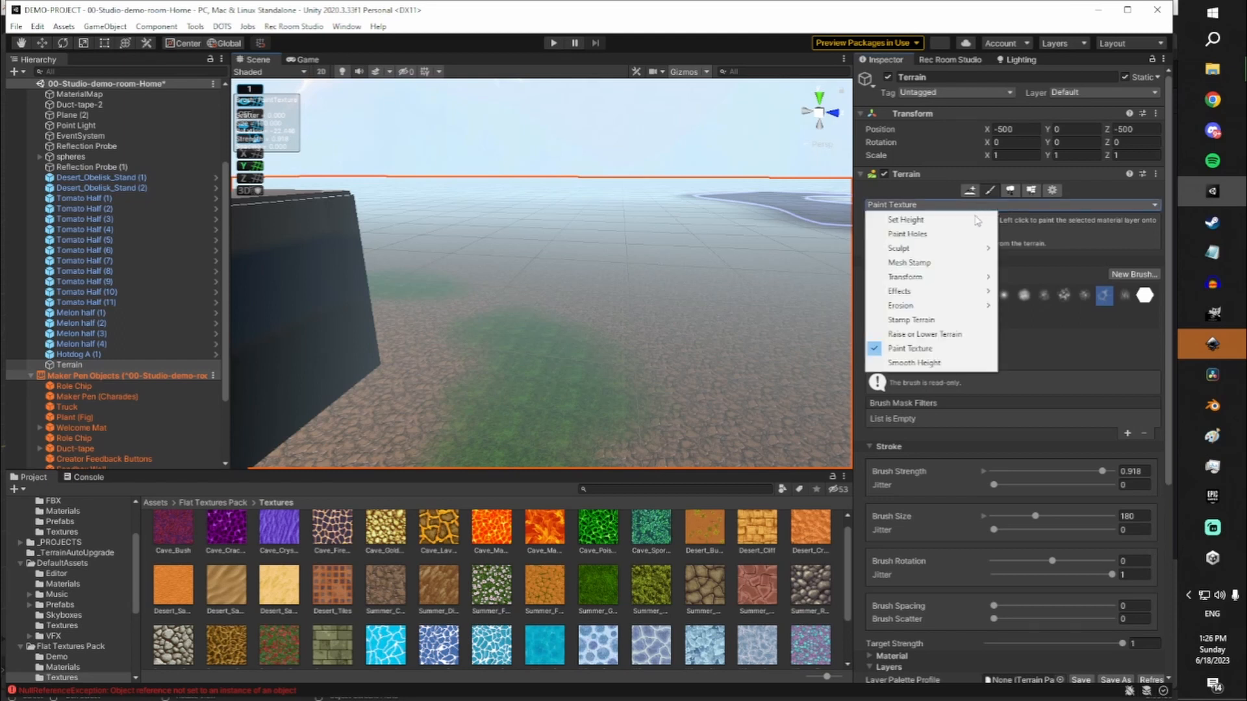
left_click(953, 334)
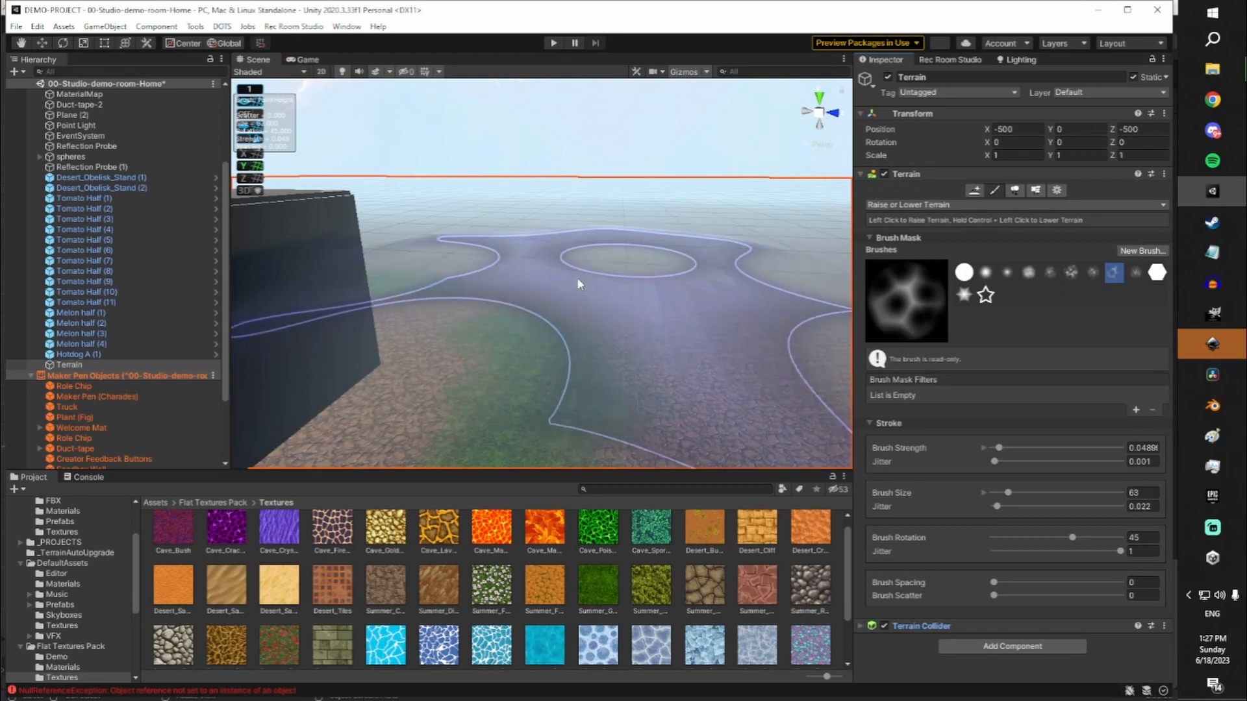
mouse_move(583, 248)
right_mouse_down()
mouse_move(521, 296)
mouse_move(561, 260)
right_mouse_up()
key("s")
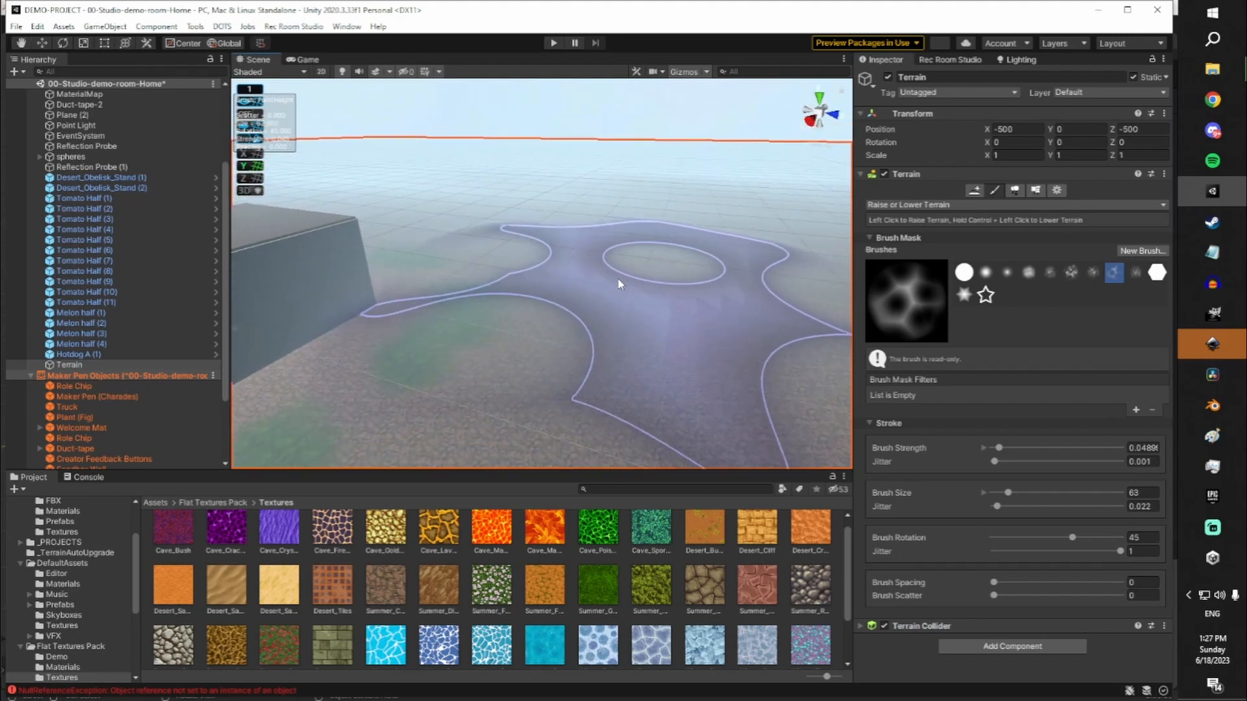
right_click_drag(666, 259, 699, 261)
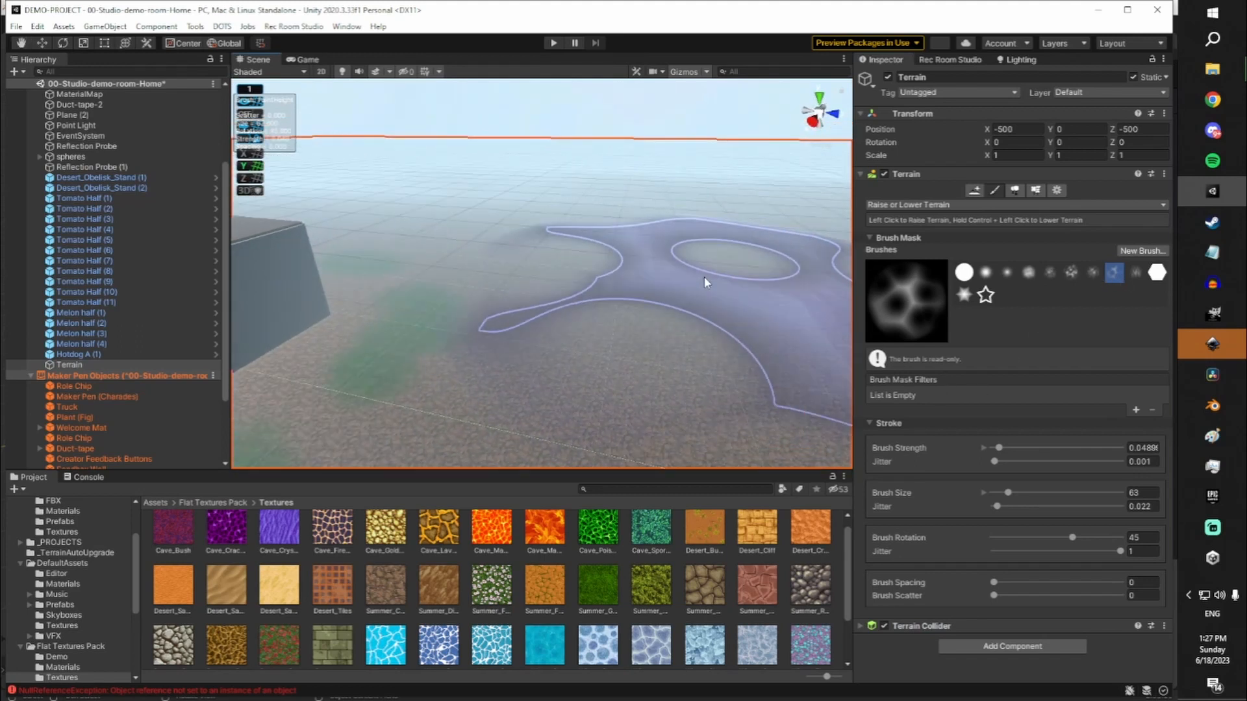
Set the brush strength to 0.802 and raise a tall mountain on the open ground away from the building
mouse_move(700, 279)
right_mouse_down()
mouse_move(479, 237)
mouse_move(453, 242)
right_mouse_up()
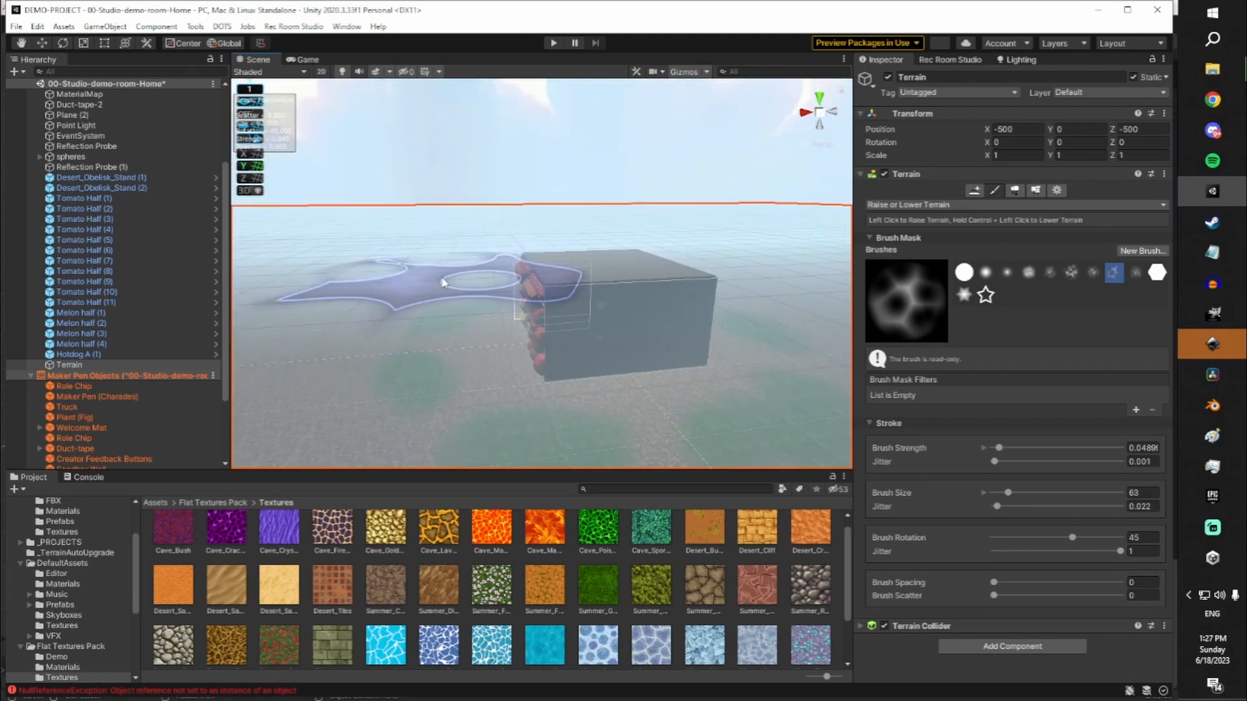
mouse_move(429, 269)
right_mouse_down()
mouse_move(374, 263)
mouse_move(406, 264)
right_mouse_up()
right_click_drag(394, 320, 281, 328)
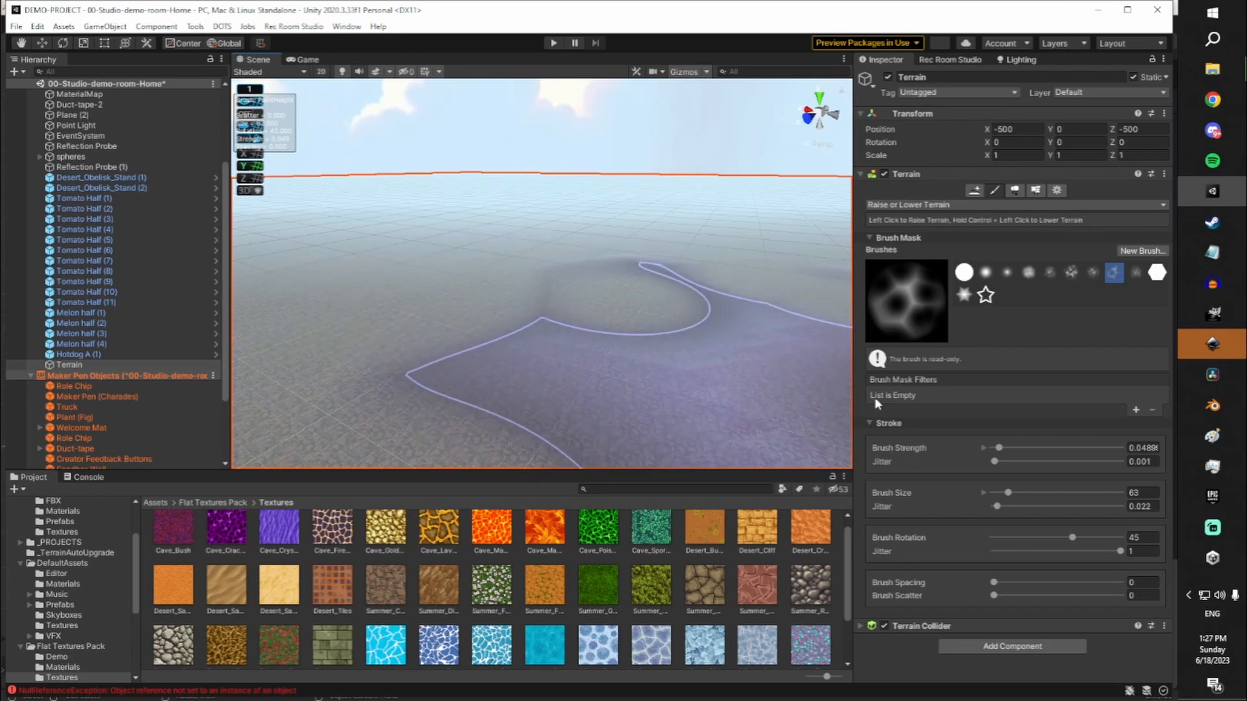
left_click_drag(1015, 453, 1017, 448)
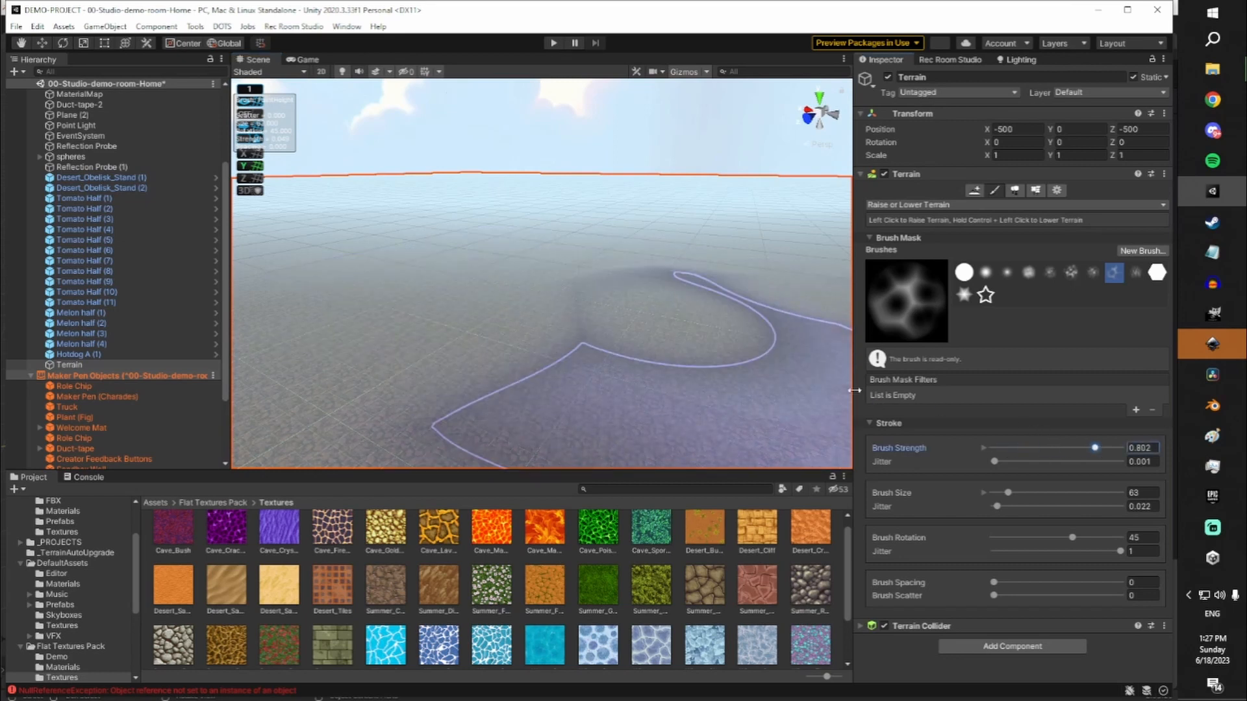
left_click(572, 276)
scroll(521, 250, "down", 5)
left_click(524, 253)
scroll(526, 255, "down", 3)
right_click_drag(526, 255, 523, 242)
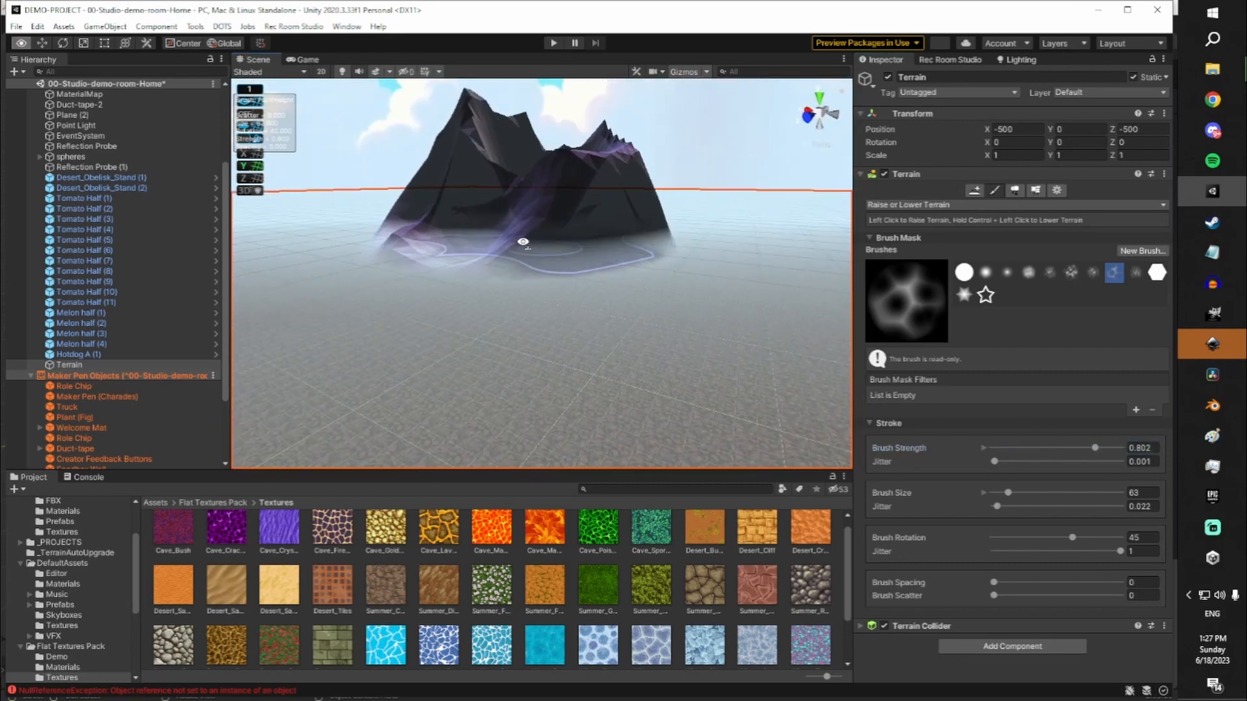
Raise more steep, jagged peaks around the open ground with the web-patterned brush to extend the mountain range
scroll(527, 253, "up", 3)
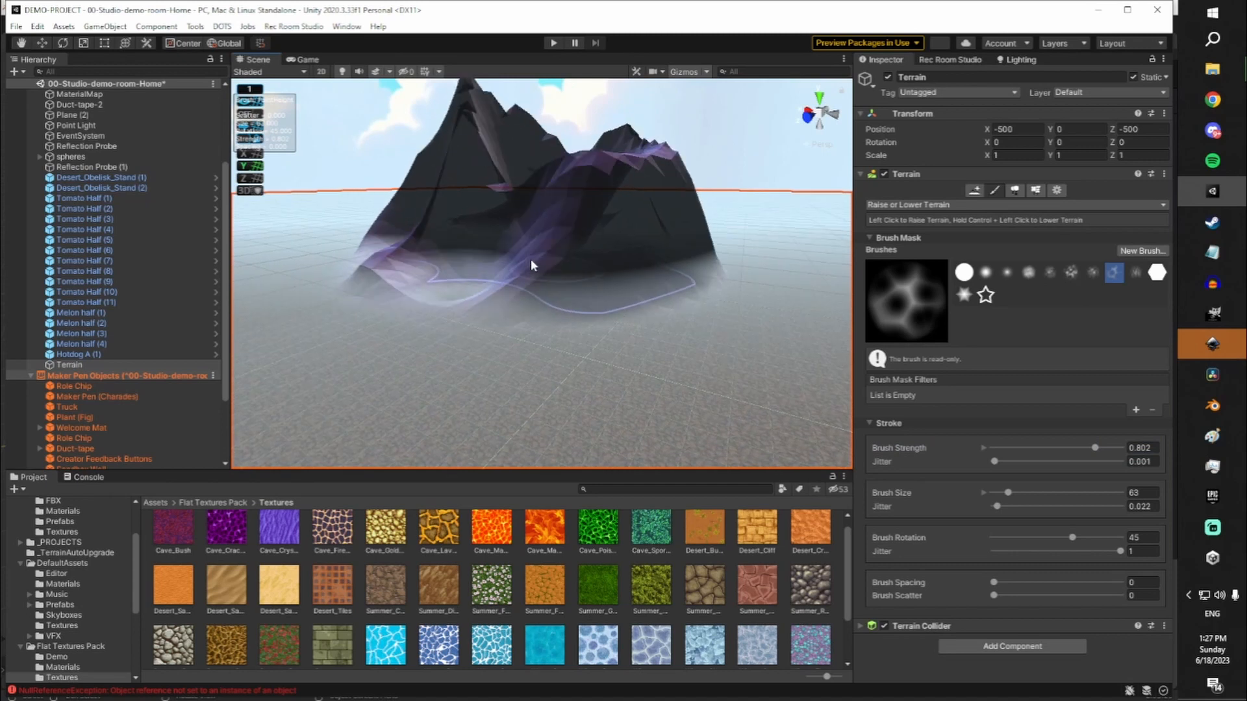
scroll(531, 260, "up", 5)
key("d")
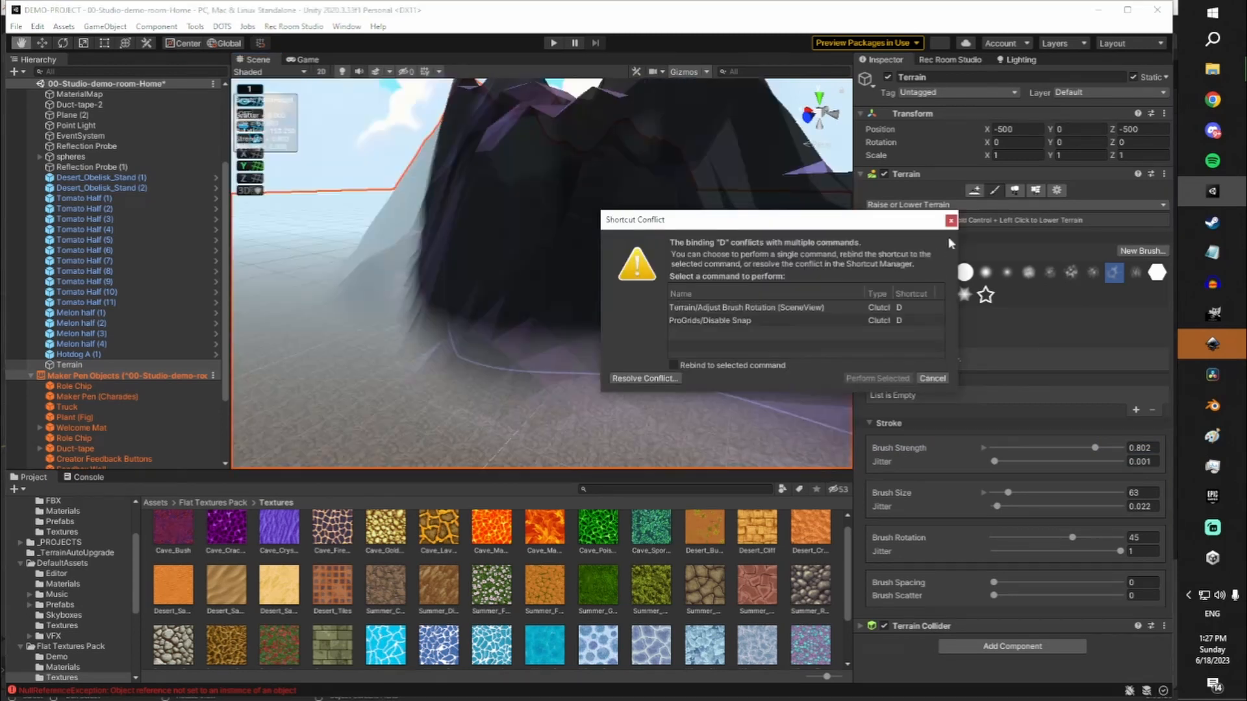
left_click(950, 223)
right_click_drag(828, 219, 430, 217)
mouse_move(547, 300)
left_mouse_down()
mouse_move(576, 328)
mouse_move(550, 334)
mouse_move(529, 315)
left_mouse_up()
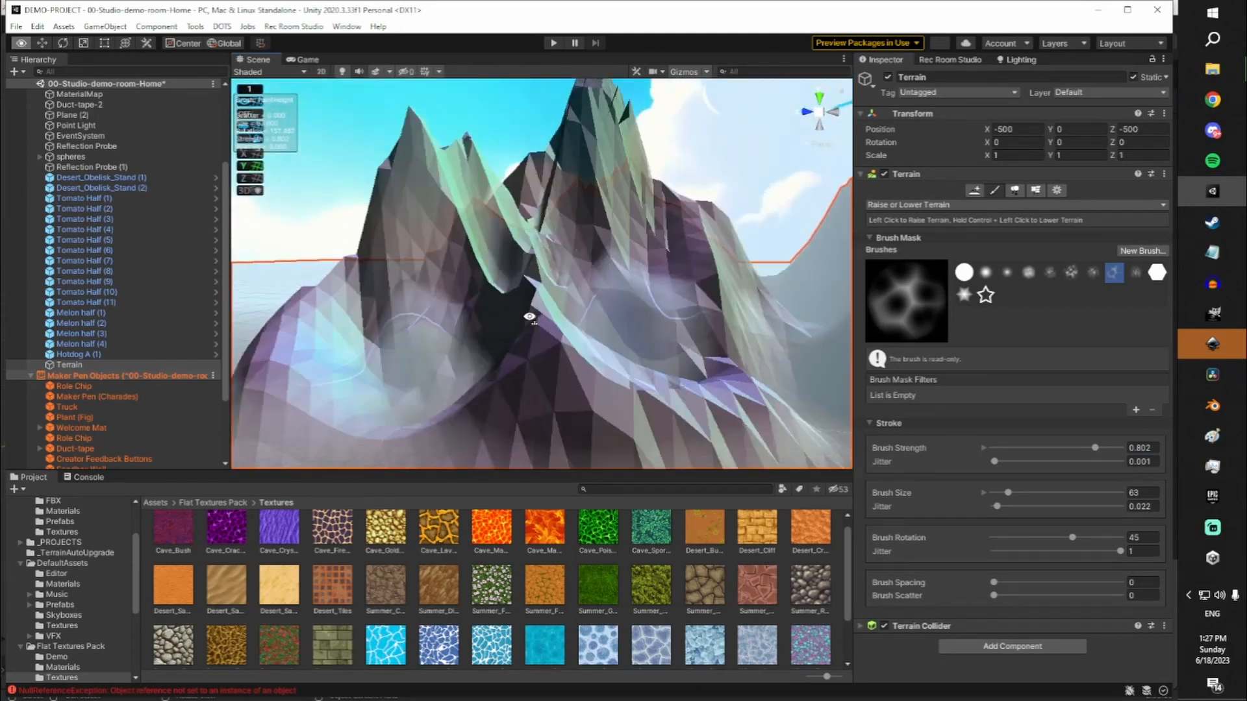
mouse_move(527, 314)
right_mouse_down()
mouse_move(451, 296)
mouse_move(316, 325)
mouse_move(372, 342)
mouse_move(79, 359)
mouse_move(428, 331)
mouse_move(469, 274)
mouse_move(759, 325)
mouse_move(1115, 360)
mouse_move(1174, 350)
mouse_move(1109, 337)
mouse_move(78, 354)
mouse_move(208, 354)
right_mouse_up()
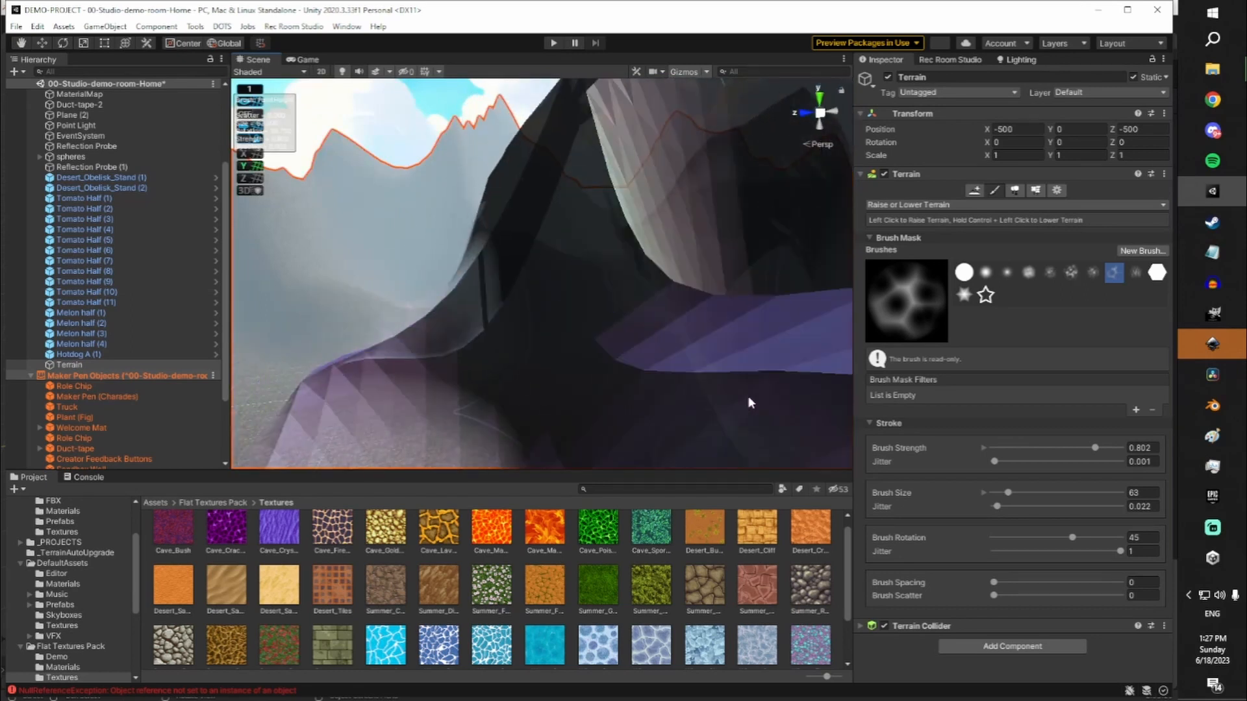
Lower the brush strength to 0.112 and raise gentler slopes at the foot of the mountains
left_click_drag(1088, 447, 1085, 448)
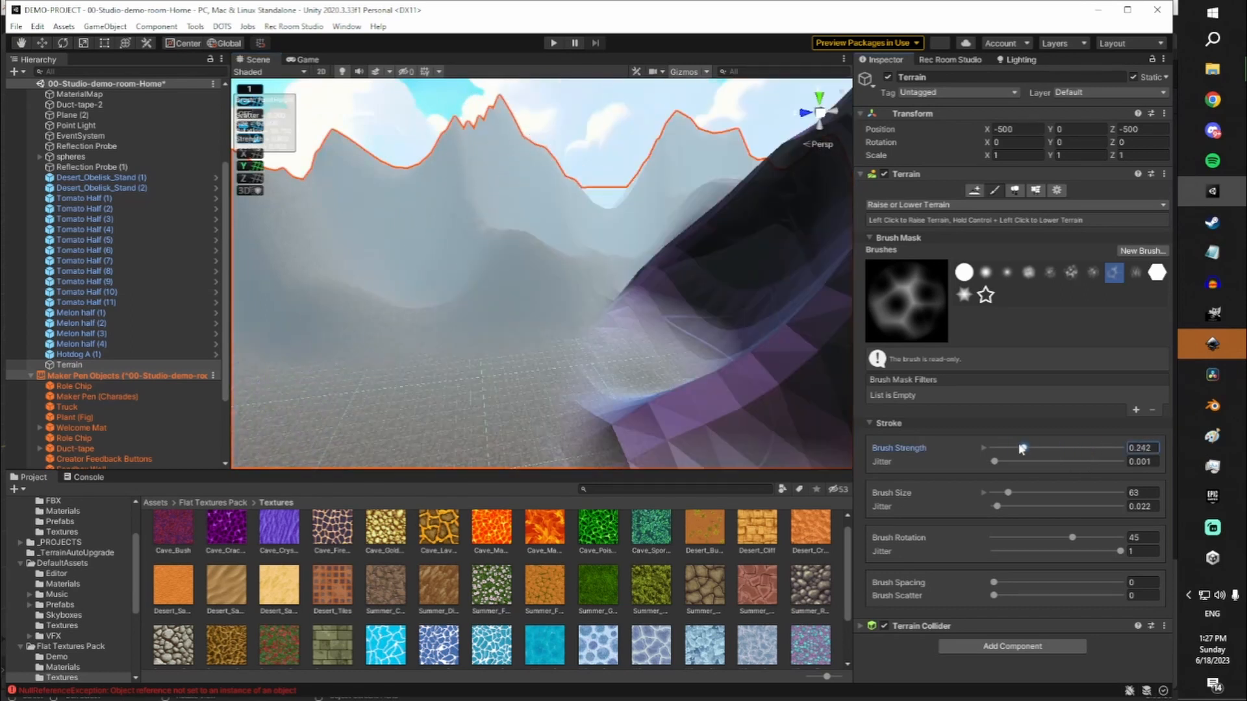
right_click_drag(649, 342, 571, 383)
key("s")
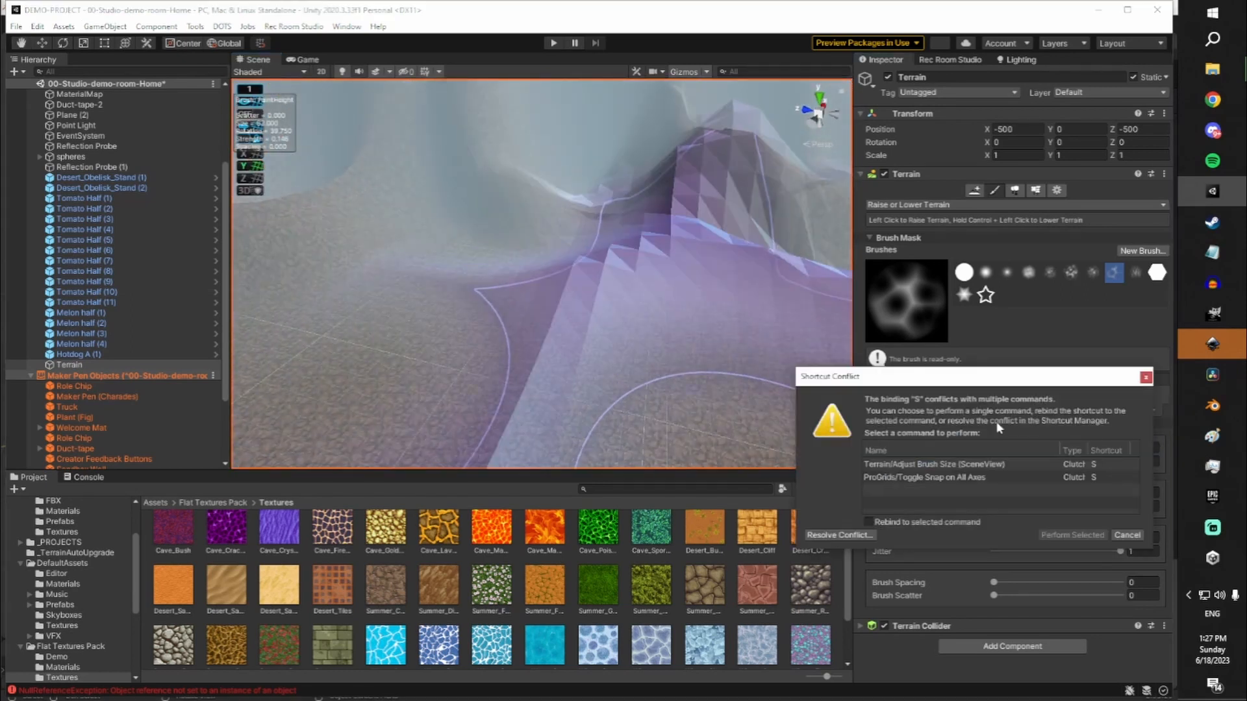
left_click(1146, 378)
left_click_drag(1007, 448, 1007, 453)
mouse_move(704, 355)
right_mouse_down()
mouse_move(637, 303)
mouse_move(668, 295)
right_mouse_up()
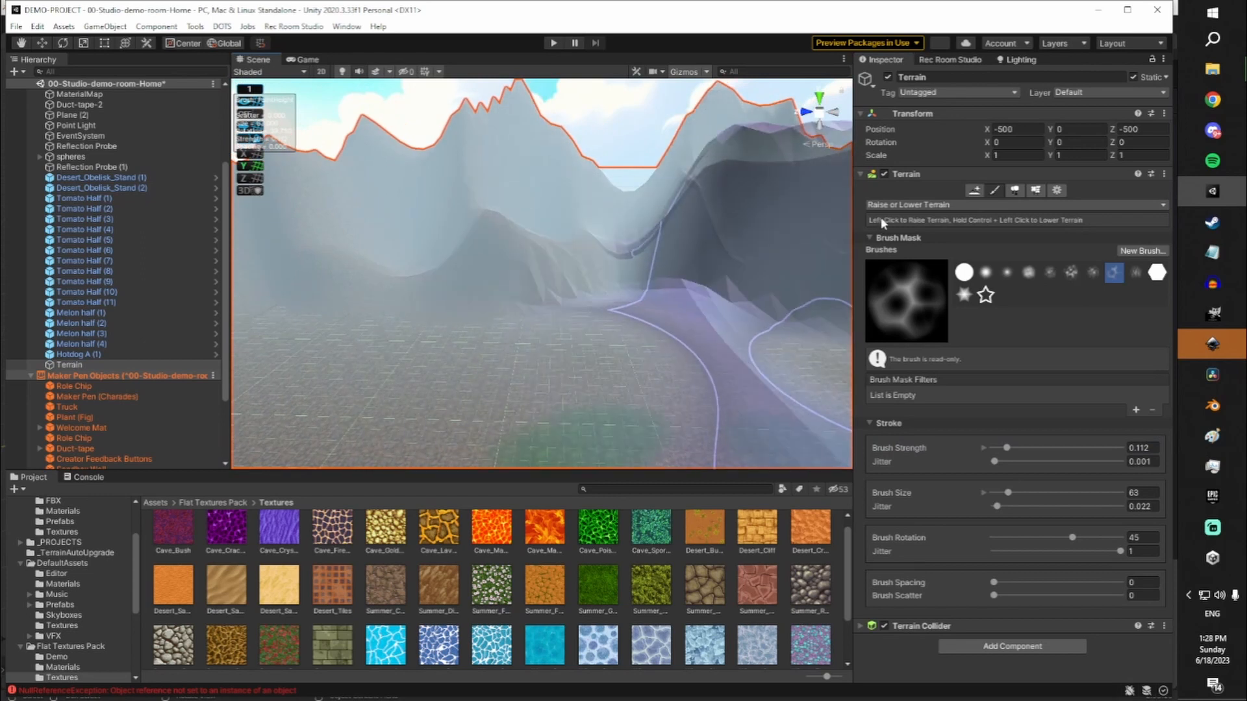
Raise the mountains across the valley, undo the last stroke, and continue sculpting the slope behind the building
mouse_move(838, 221)
right_mouse_down()
mouse_move(593, 217)
mouse_move(588, 227)
right_mouse_up()
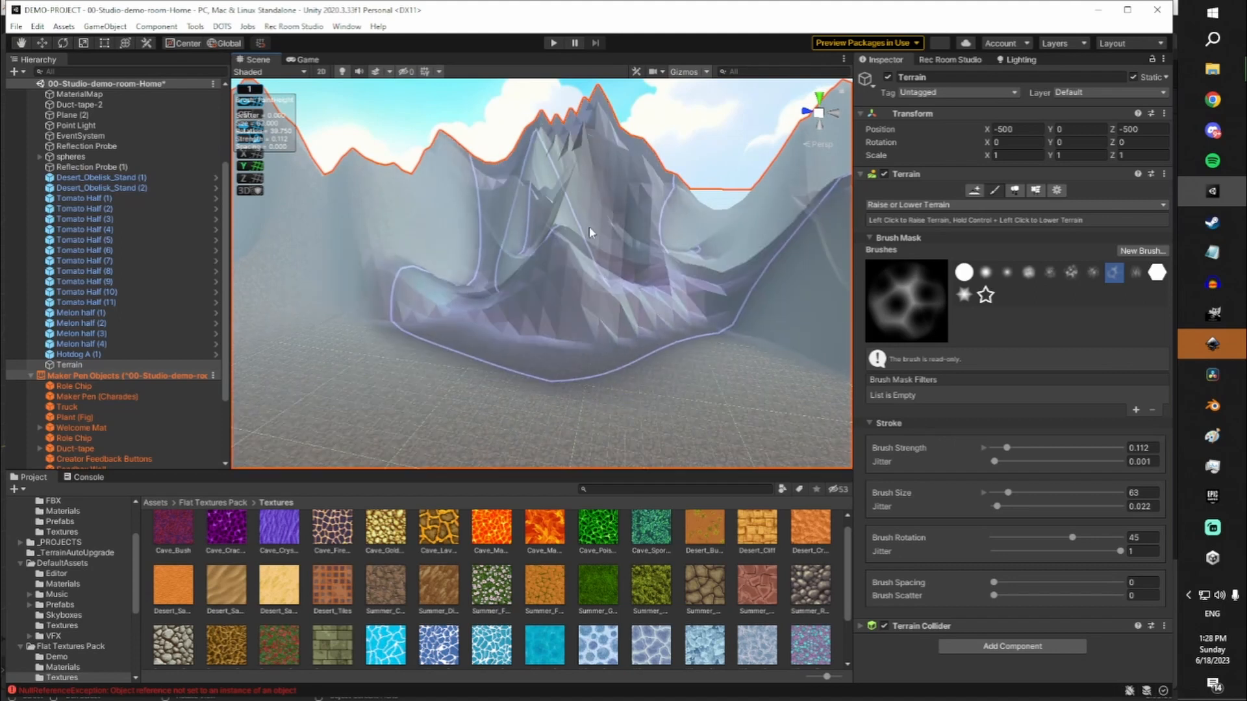
left_click(588, 234)
key("ctrl+z")
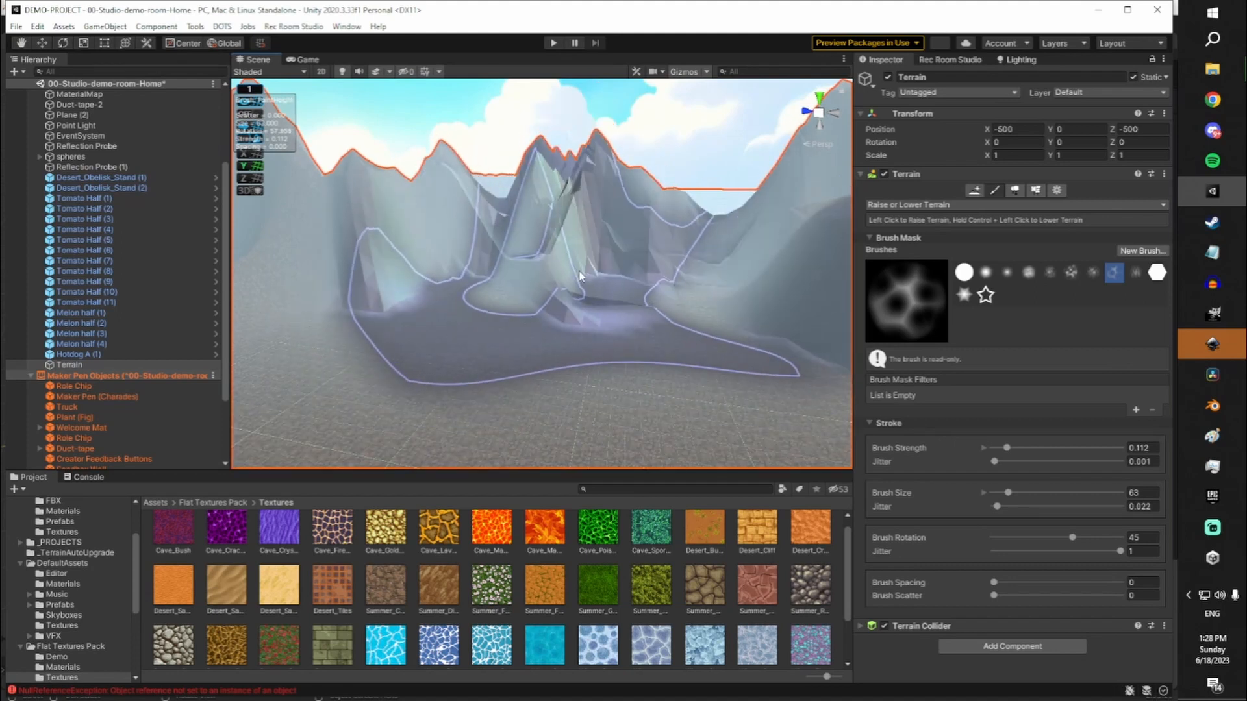
mouse_move(650, 244)
right_mouse_down()
mouse_move(464, 254)
mouse_move(74, 240)
mouse_move(1174, 247)
mouse_move(1094, 247)
mouse_move(1243, 264)
mouse_move(91, 290)
right_mouse_up()
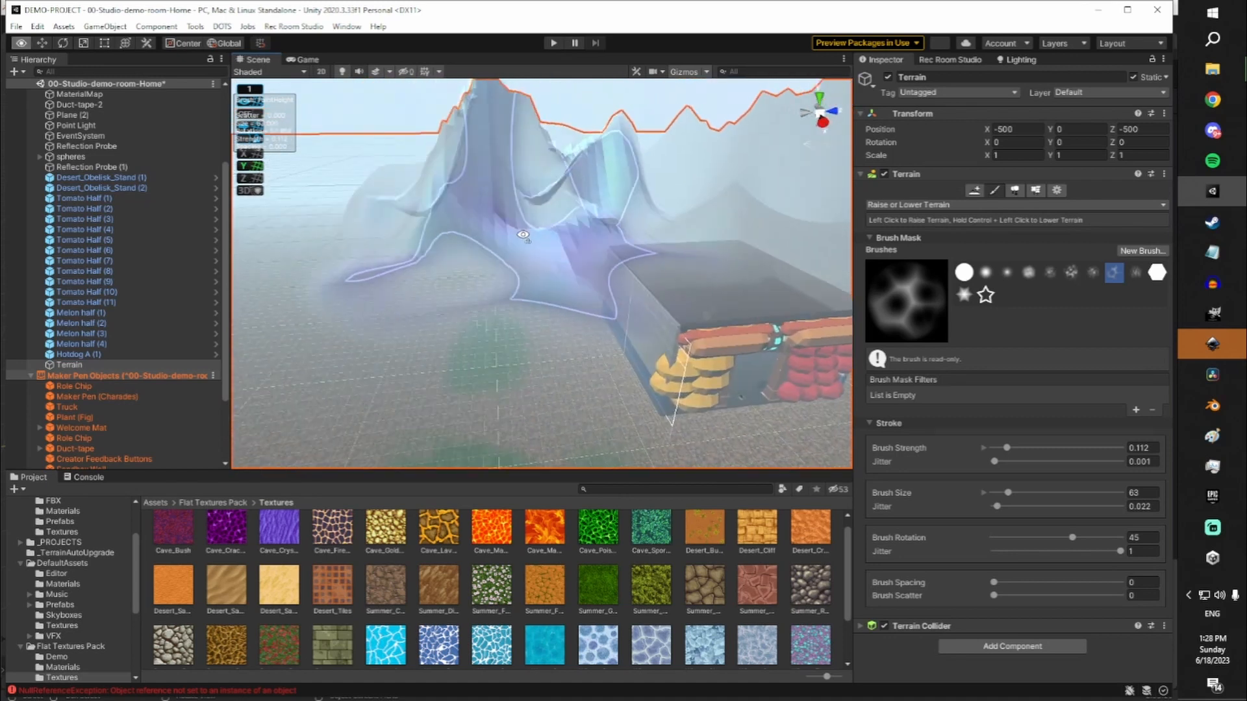
left_click_drag(529, 257, 543, 260)
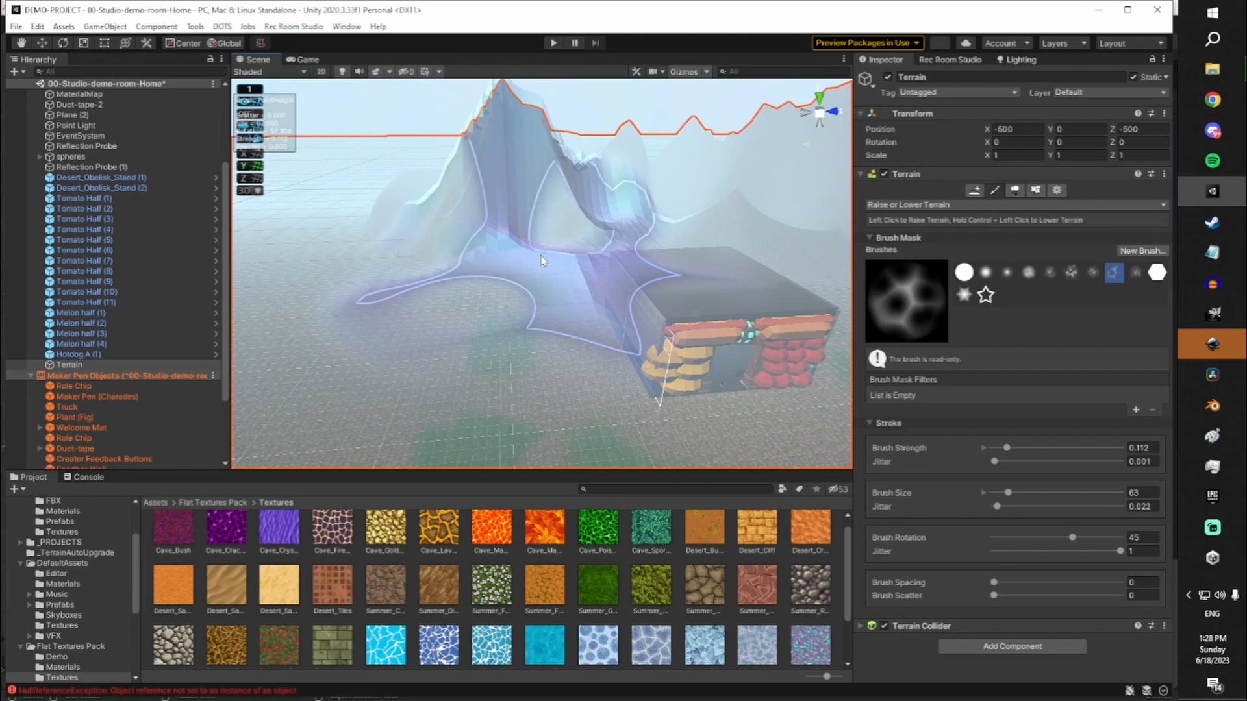
left_click(969, 205)
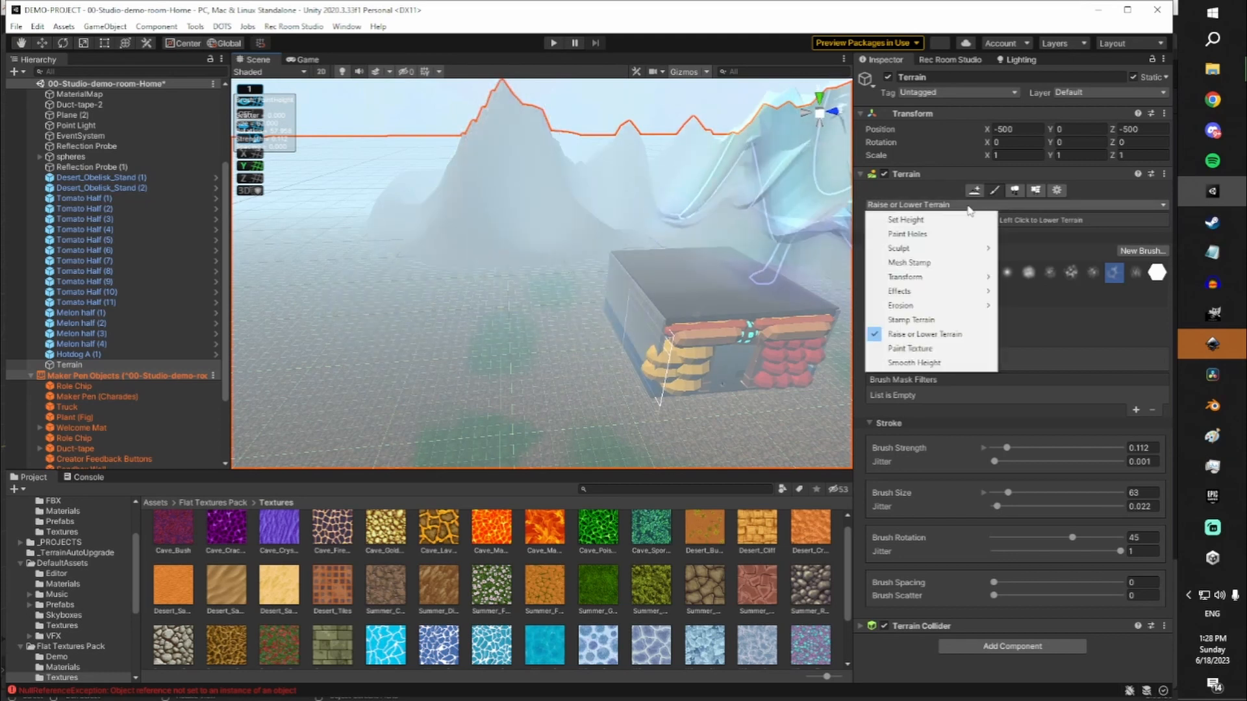
left_click(959, 220)
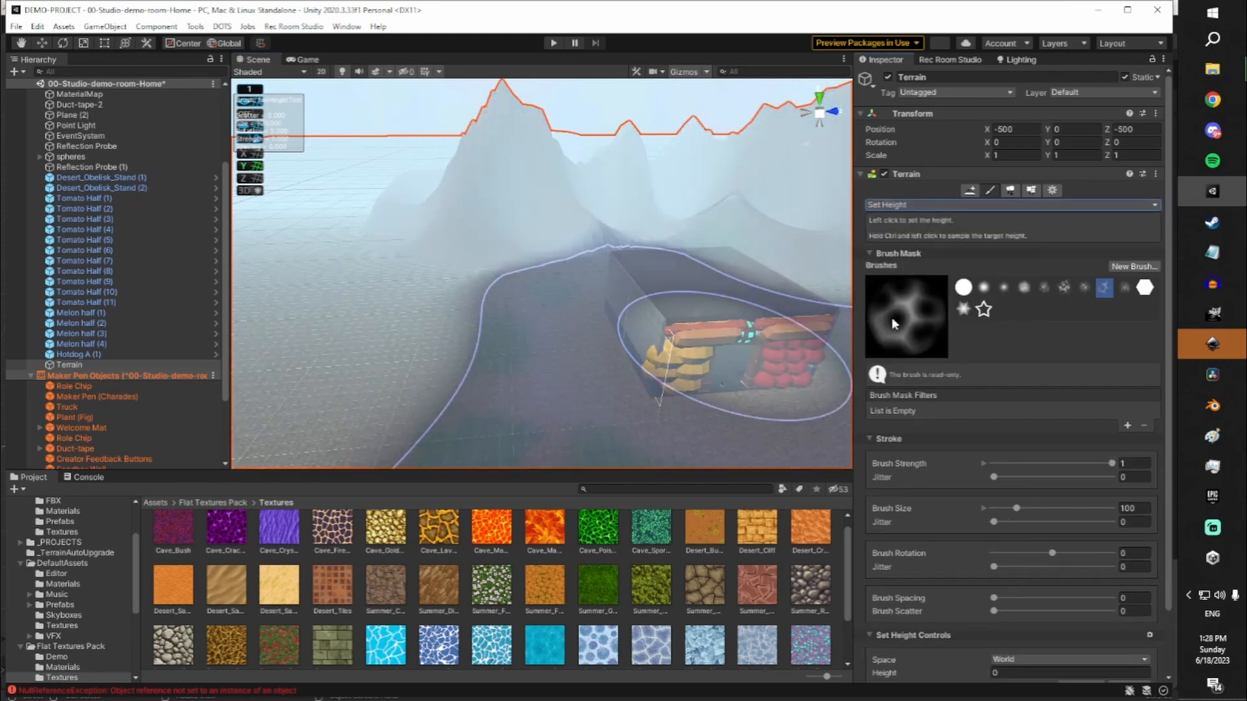
left_click(978, 205)
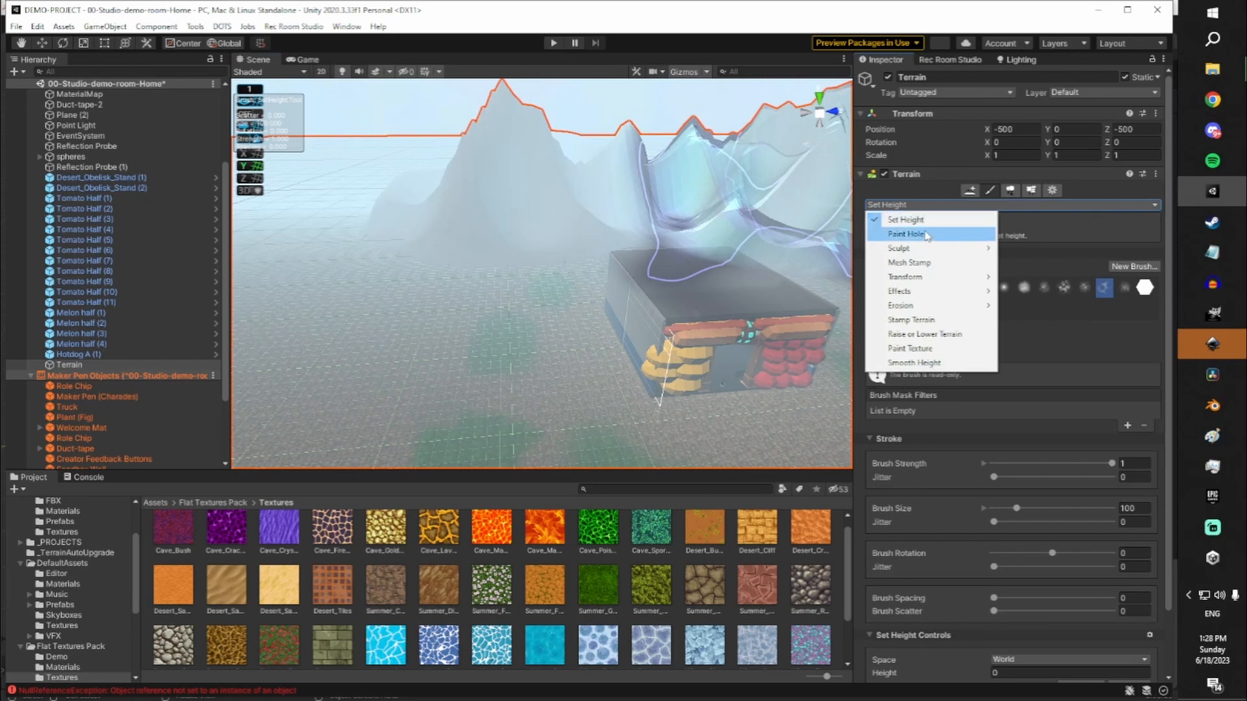
left_click(937, 336)
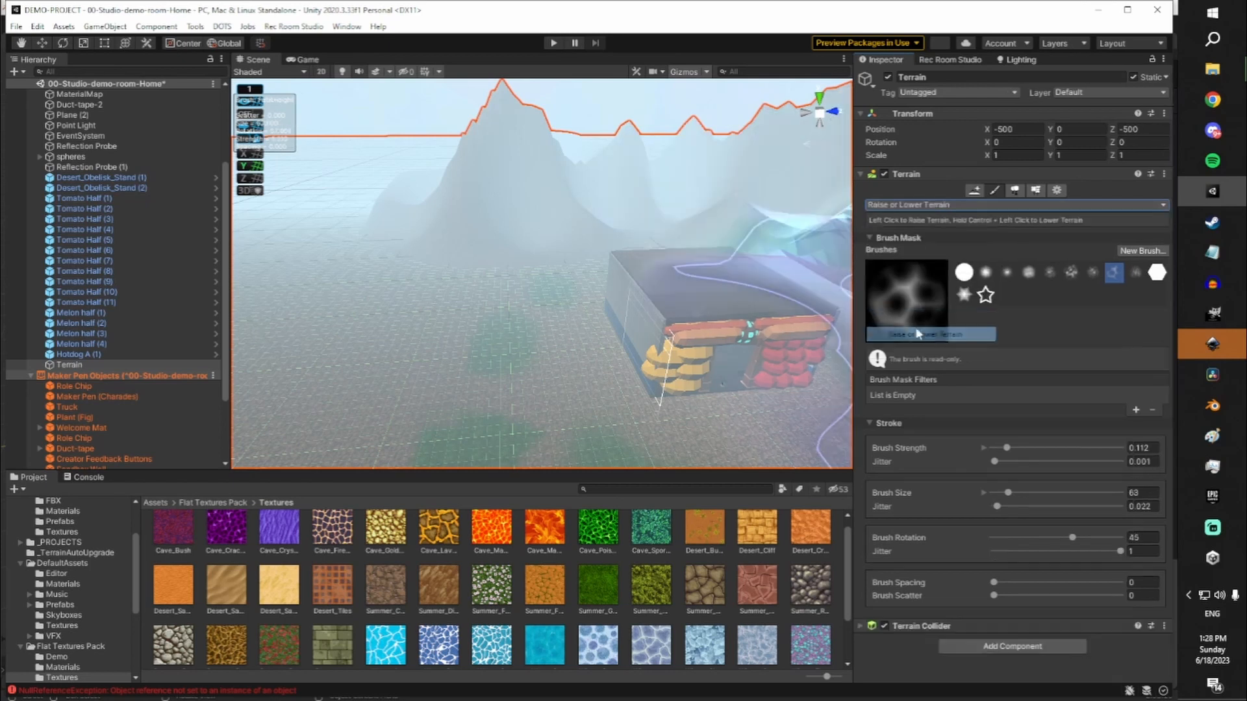
Raise further mountains around the building's other sides with the web-patterned brush to enclose the valley
mouse_move(625, 279)
right_mouse_down()
mouse_move(767, 258)
mouse_move(762, 293)
right_mouse_up()
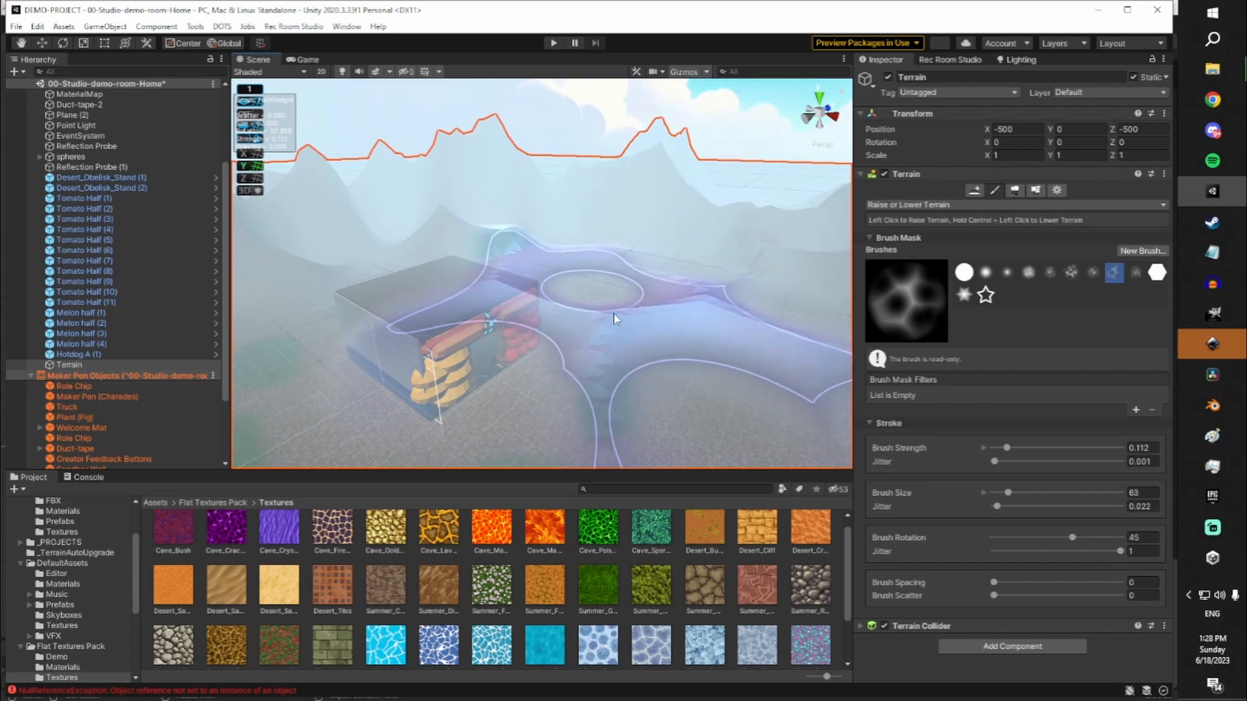
mouse_move(617, 323)
right_mouse_down()
mouse_move(645, 269)
mouse_move(635, 245)
mouse_move(593, 244)
mouse_move(594, 270)
right_mouse_up()
right_click_drag(947, 339, 1092, 351)
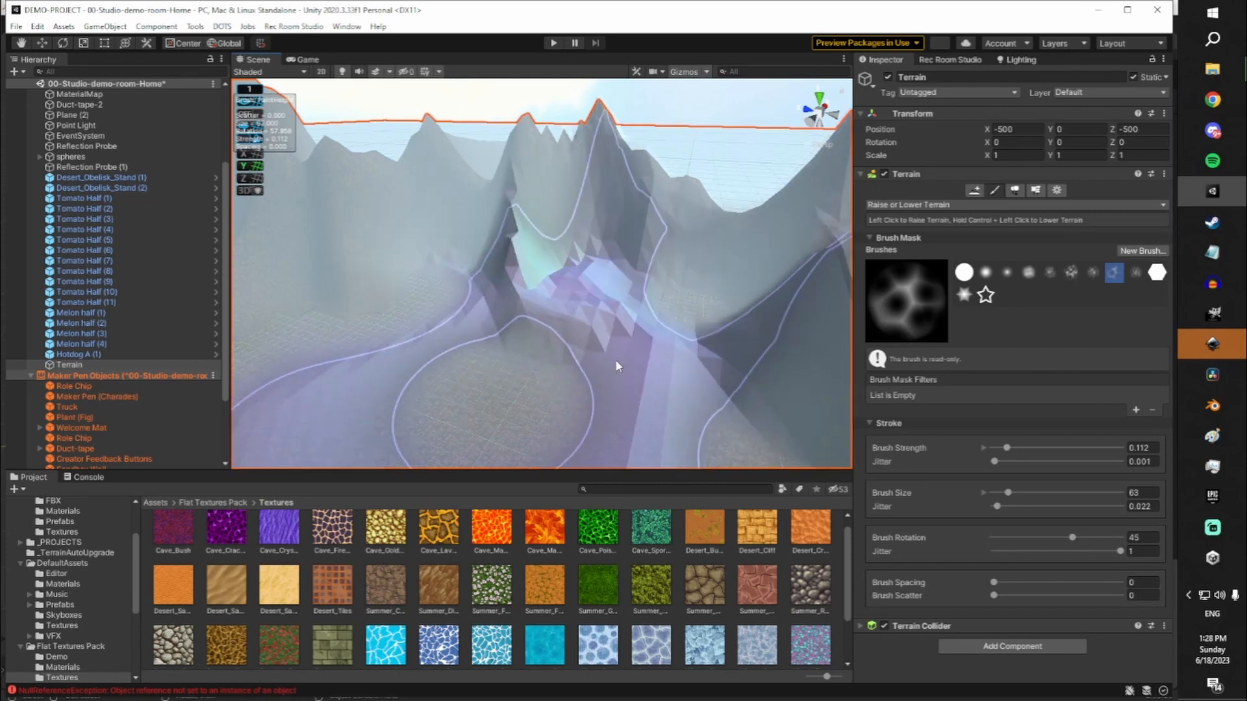
Build up a rounded hill using the soft cloudy brush at strength 0.081 and size 38
left_click(1007, 449)
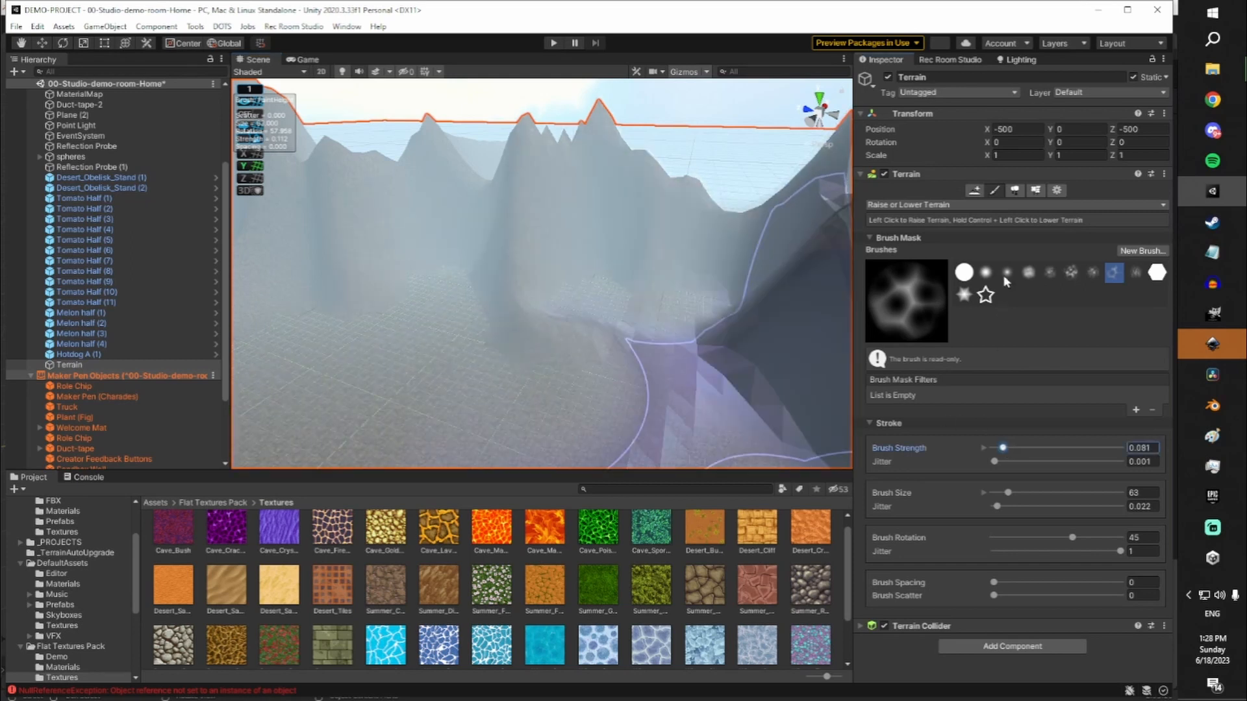
left_click(1029, 275)
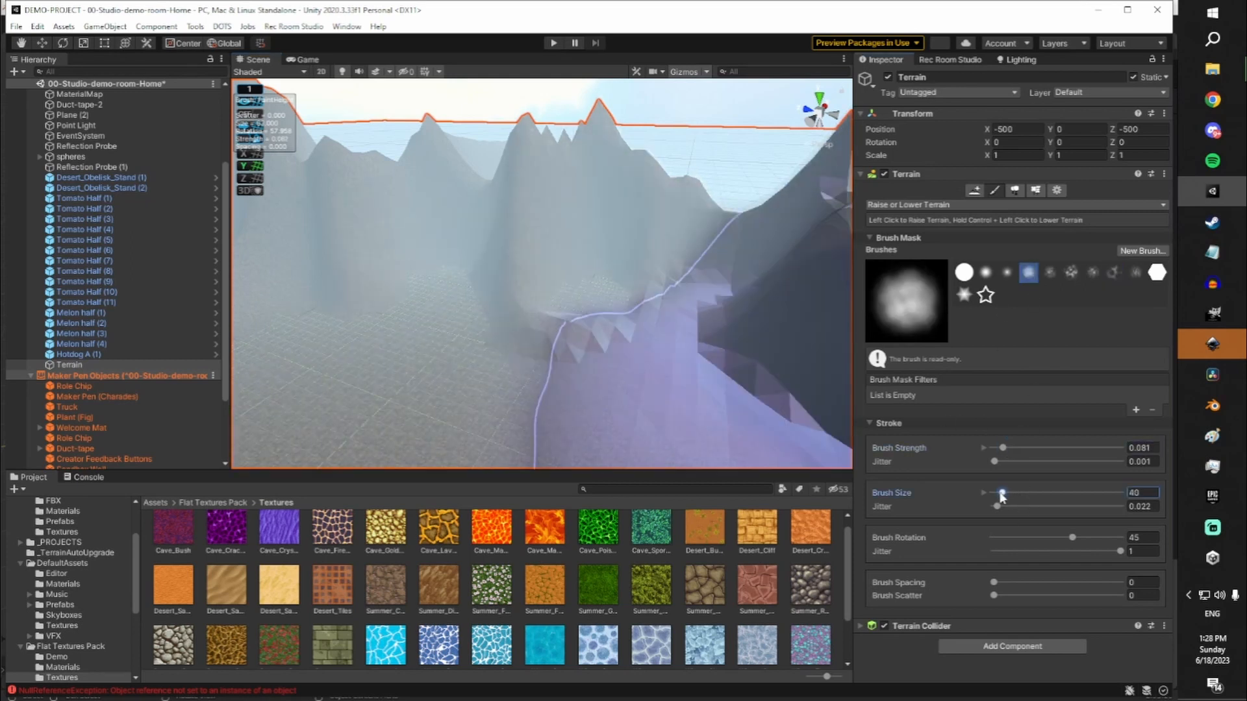
right_click_drag(545, 328, 475, 337)
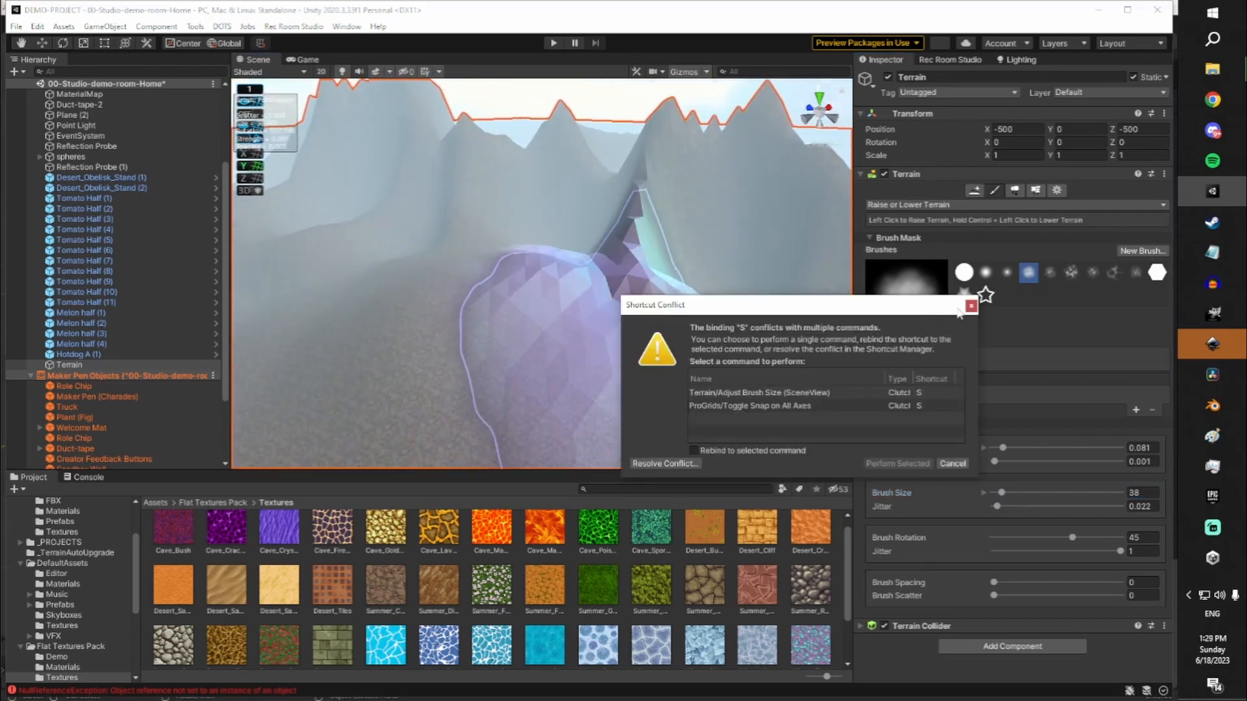
left_click(971, 306)
left_click_drag(582, 300, 384, 289)
key("s")
left_click(902, 274)
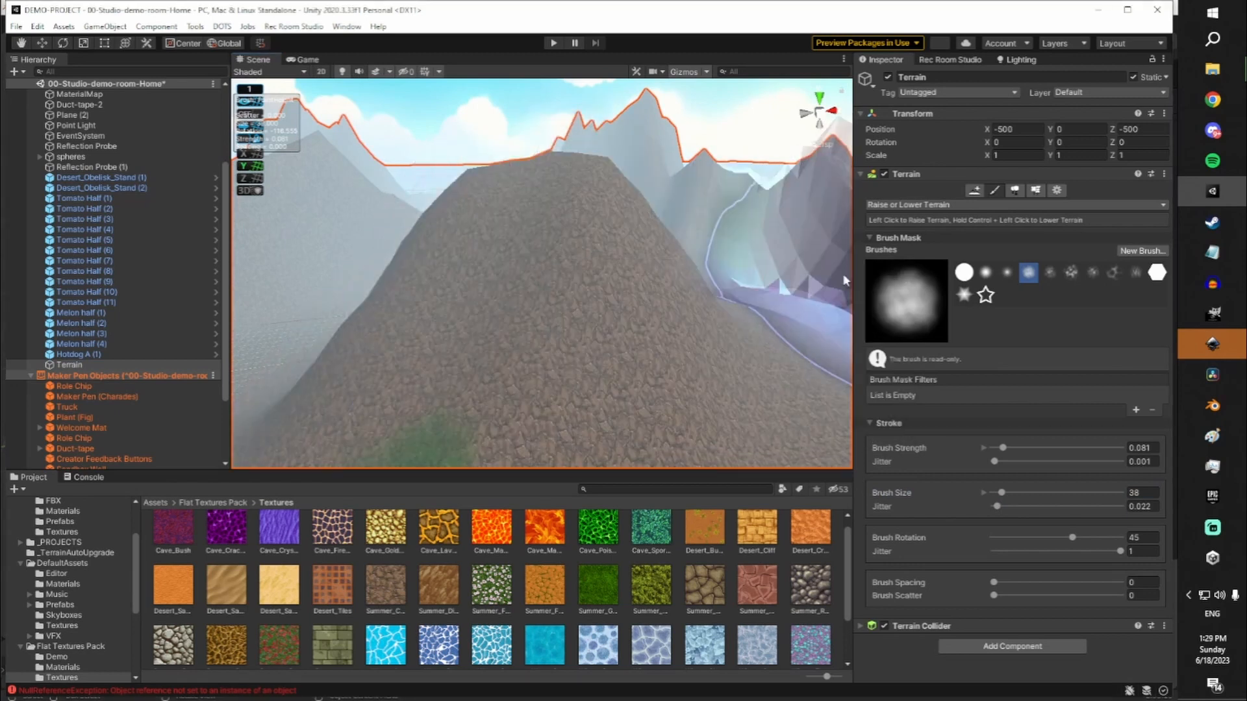
mouse_move(643, 263)
right_mouse_down()
mouse_move(760, 246)
mouse_move(751, 261)
right_mouse_up()
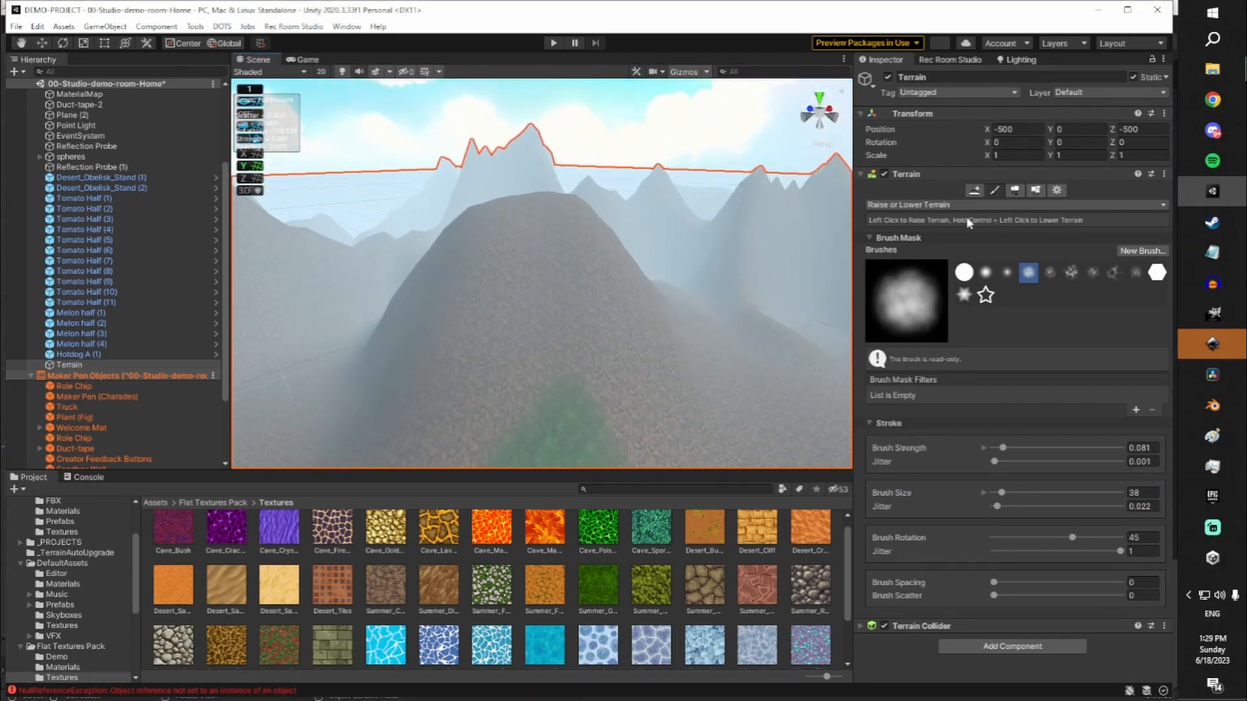
Switch to Paint Texture with the solid round brush at strength 0.221 and size 19, and select the Grass layer
left_click(1009, 205)
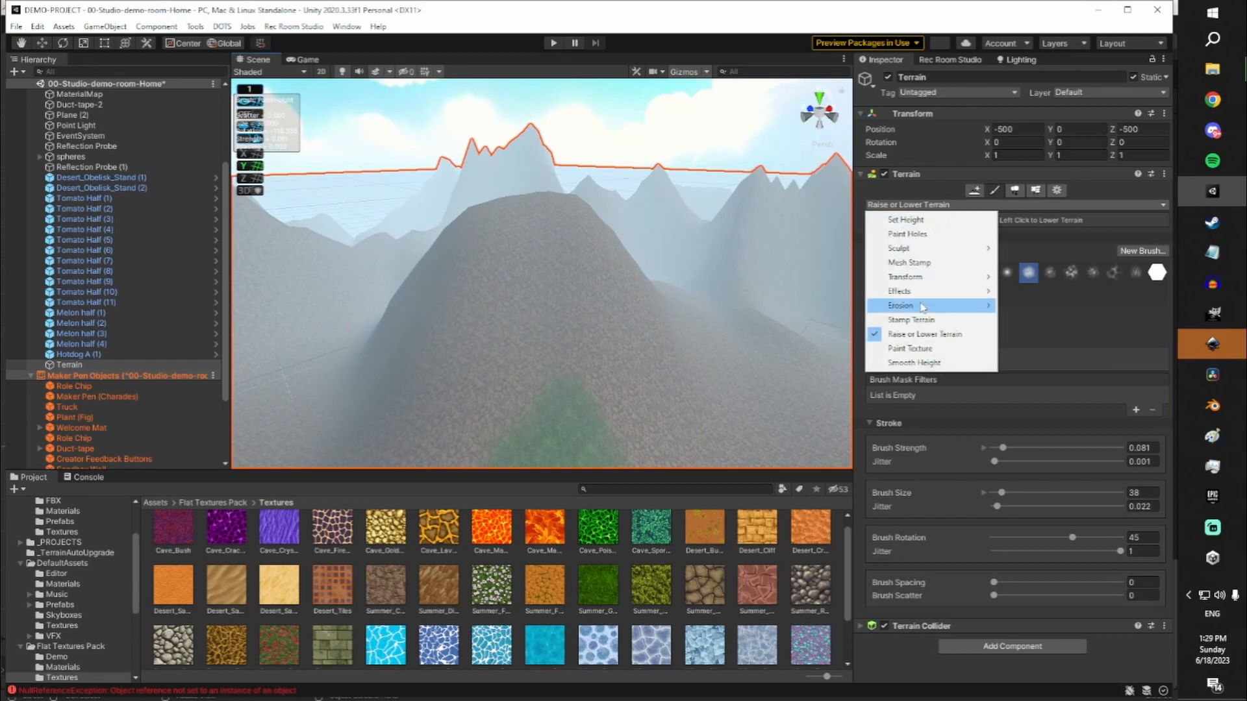
left_click(909, 348)
right_click_drag(767, 356, 633, 321)
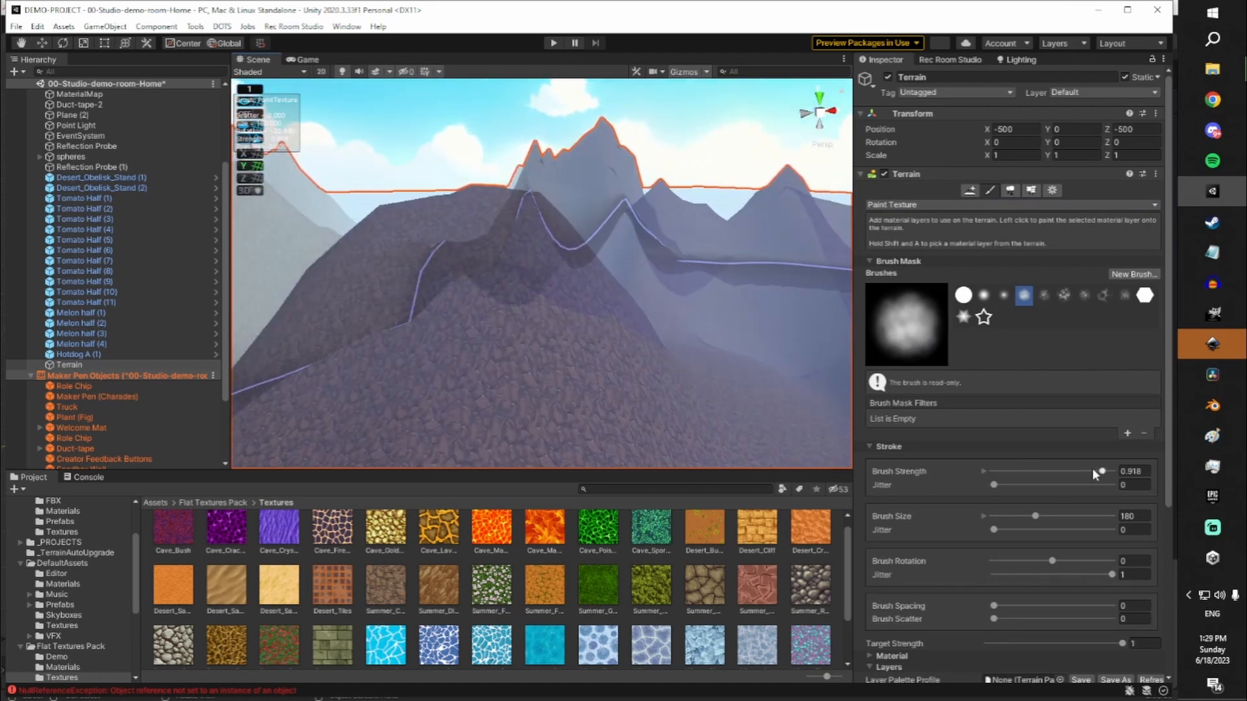
left_click_drag(1101, 472, 1075, 472)
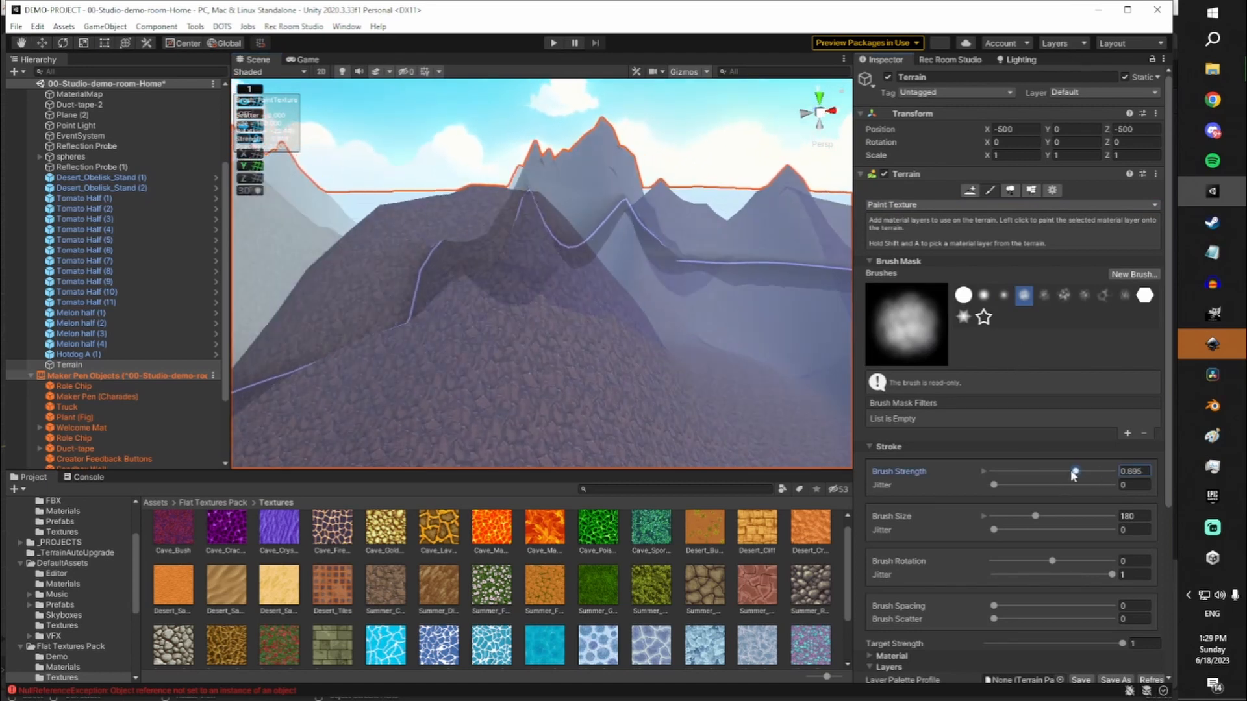
left_click(962, 297)
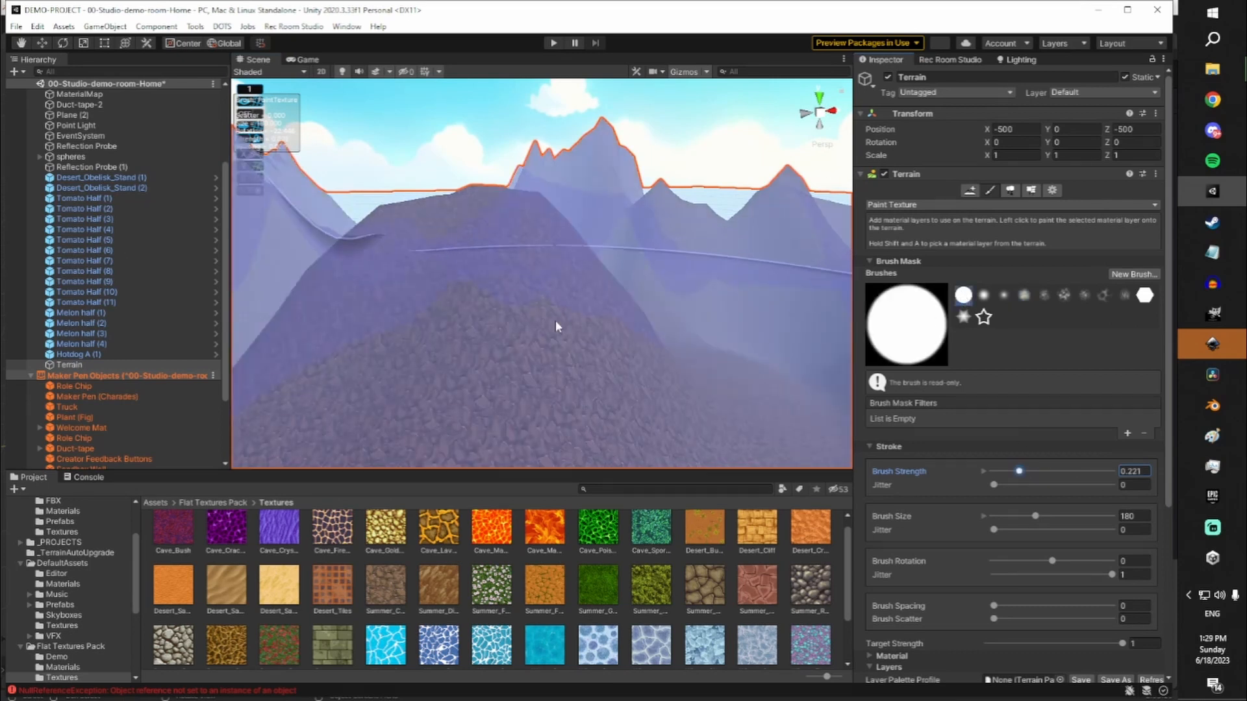
left_click_drag(1035, 518, 1000, 517)
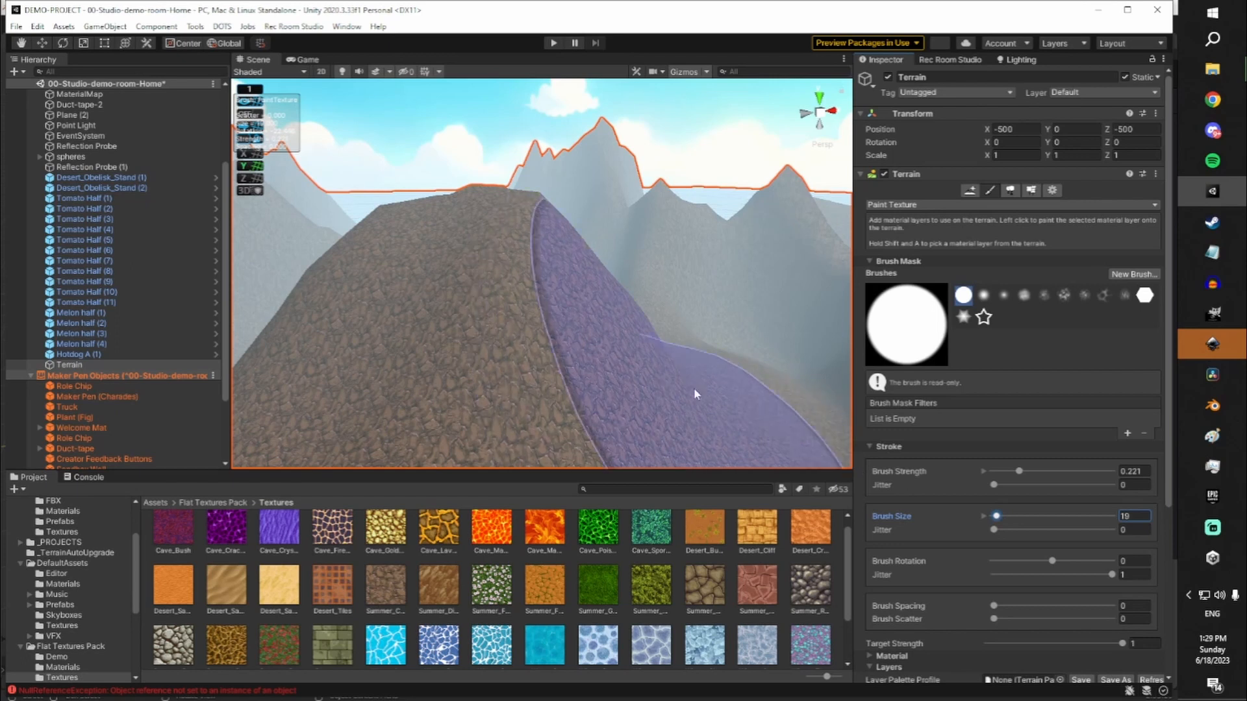
right_click_drag(502, 298, 516, 305)
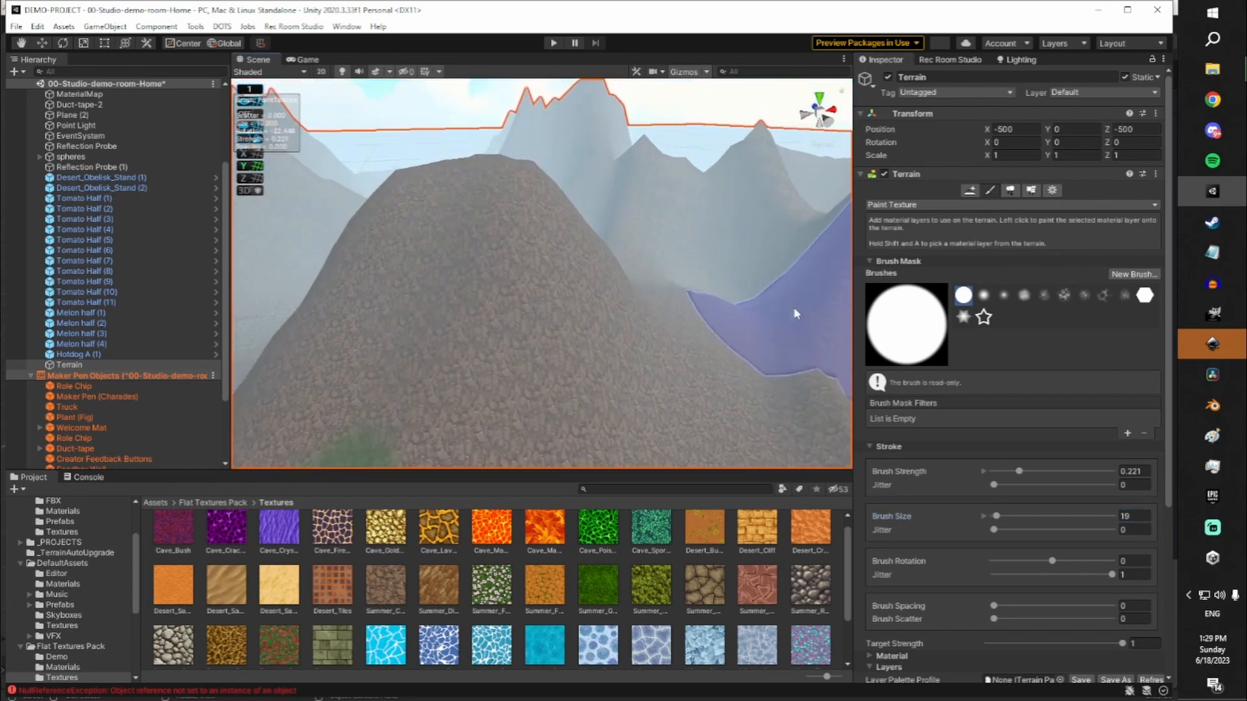
scroll(961, 322, "down", 6)
left_click(922, 545)
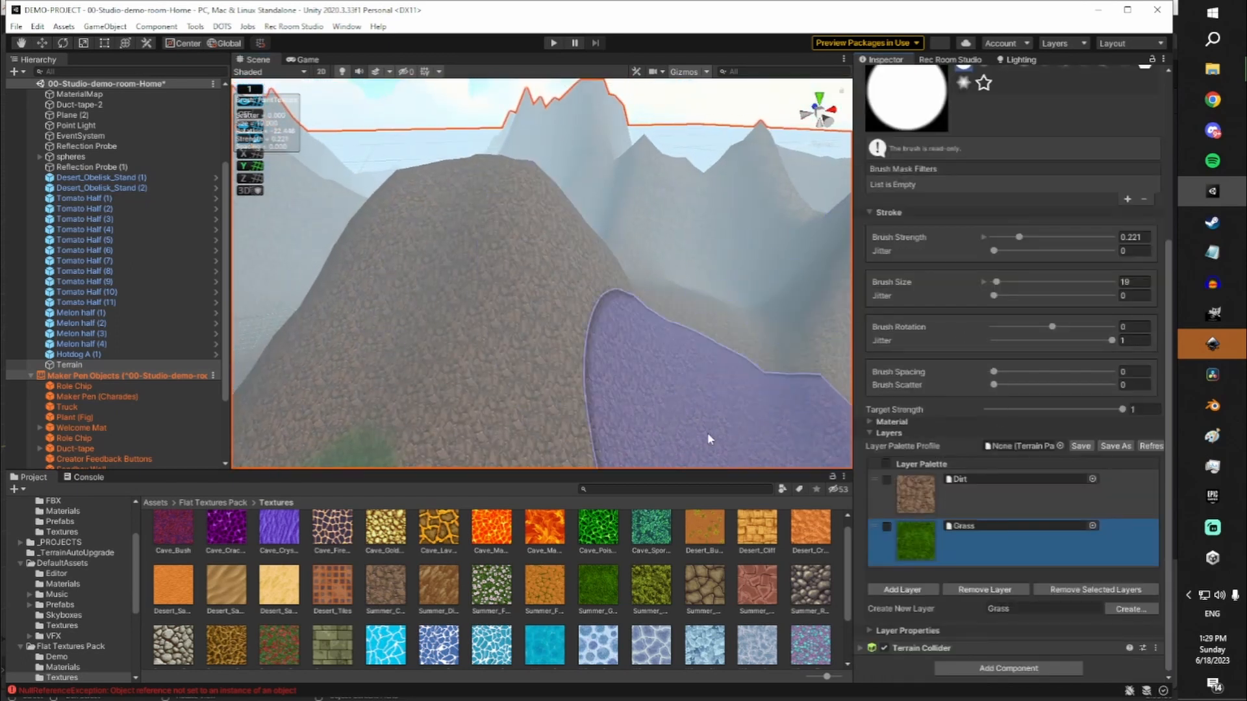
Create a terrain layer named Ice using the Winter_Hardsnow texture
mouse_move(468, 250)
right_mouse_down()
mouse_move(389, 273)
mouse_move(503, 221)
mouse_move(548, 250)
mouse_move(532, 260)
mouse_move(807, 236)
mouse_move(649, 245)
mouse_move(570, 217)
mouse_move(403, 198)
mouse_move(134, 194)
right_mouse_up()
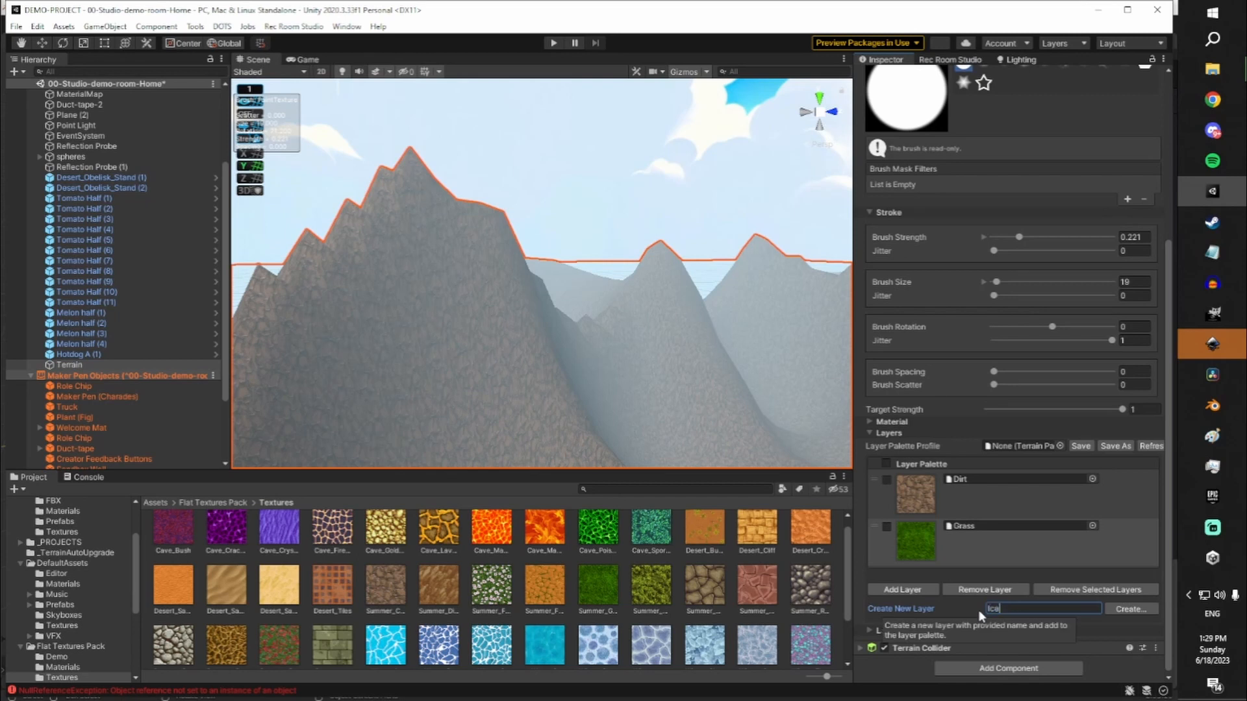
left_click(1136, 613)
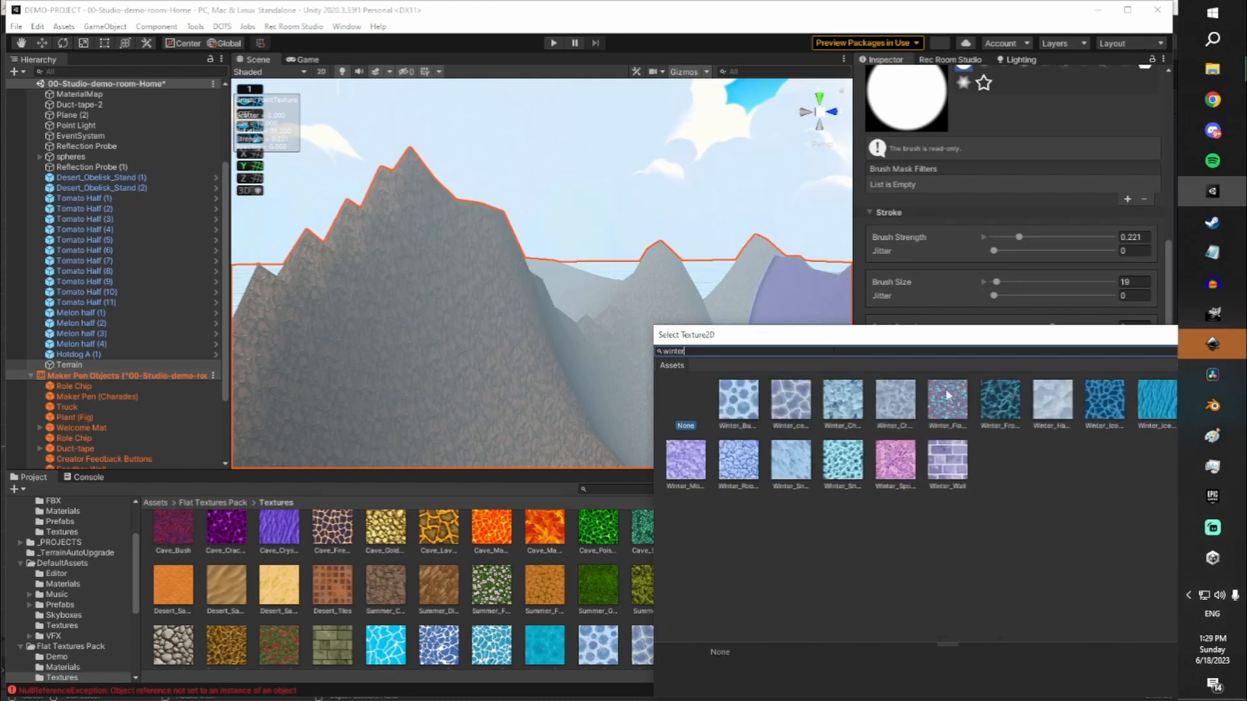
left_click(1064, 407)
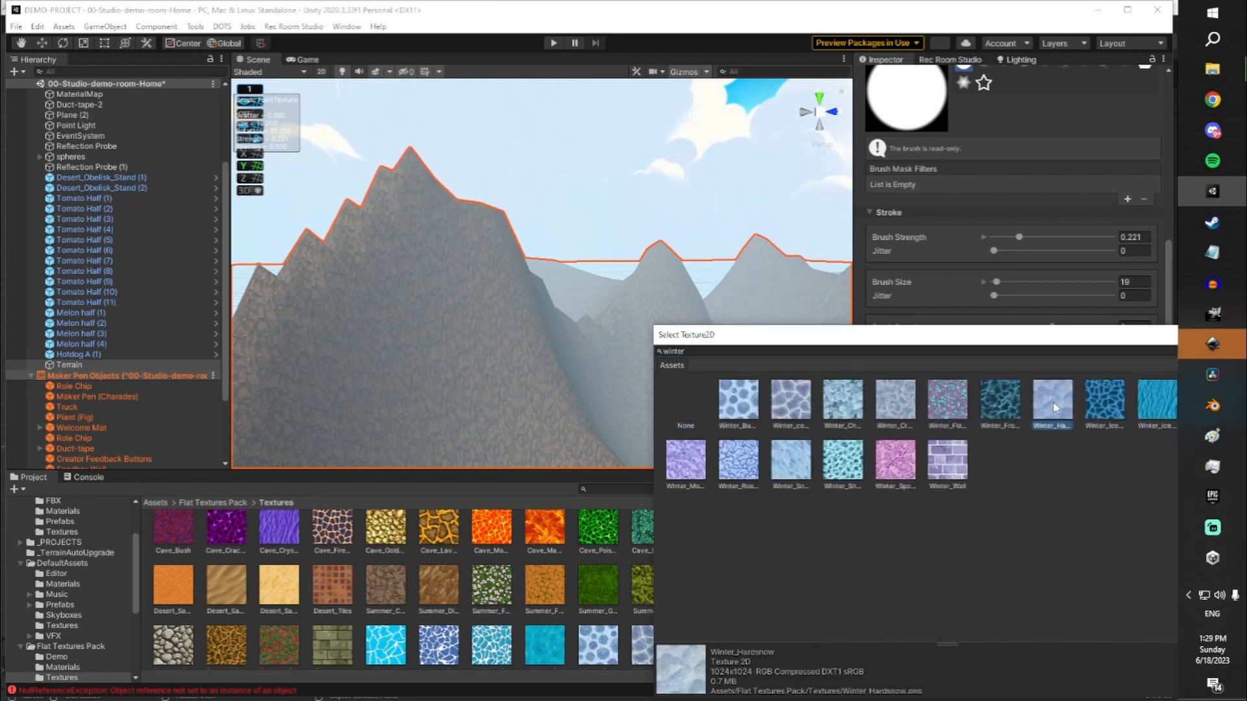
double_click(1053, 408)
Select the Ice layer and paint it over the upper slopes and peaks of the mountain ridge
mouse_move(573, 407)
right_mouse_down()
mouse_move(548, 320)
mouse_move(531, 366)
mouse_move(533, 433)
right_mouse_up()
key("w")
key("s")
left_click(974, 593)
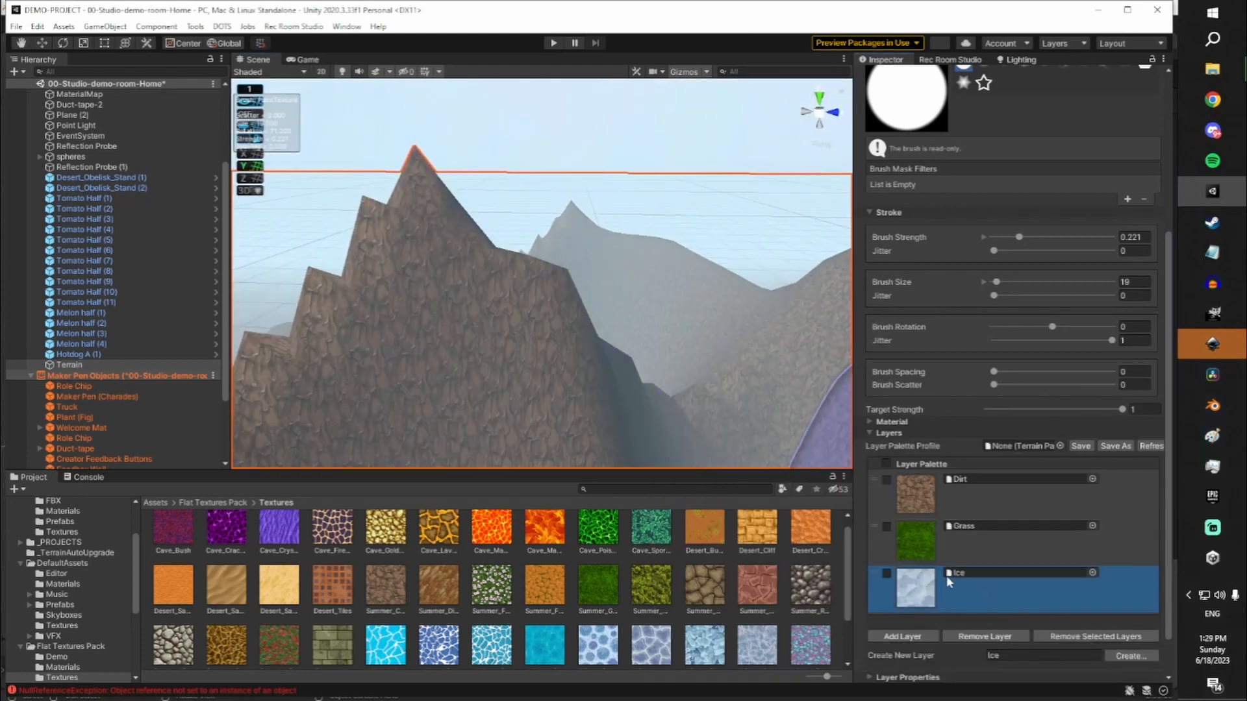
right_click_drag(571, 318, 526, 323)
key("s")
left_click_drag(526, 322, 490, 314)
mouse_move(571, 310)
right_mouse_down()
mouse_move(710, 273)
mouse_move(782, 270)
mouse_move(769, 299)
right_mouse_up()
key("w")
mouse_move(473, 320)
left_mouse_down()
mouse_move(491, 366)
mouse_move(422, 378)
mouse_move(435, 383)
left_mouse_up()
right_click_drag(520, 355, 682, 321)
mouse_move(506, 344)
left_mouse_down()
mouse_move(474, 348)
mouse_move(718, 264)
left_mouse_up()
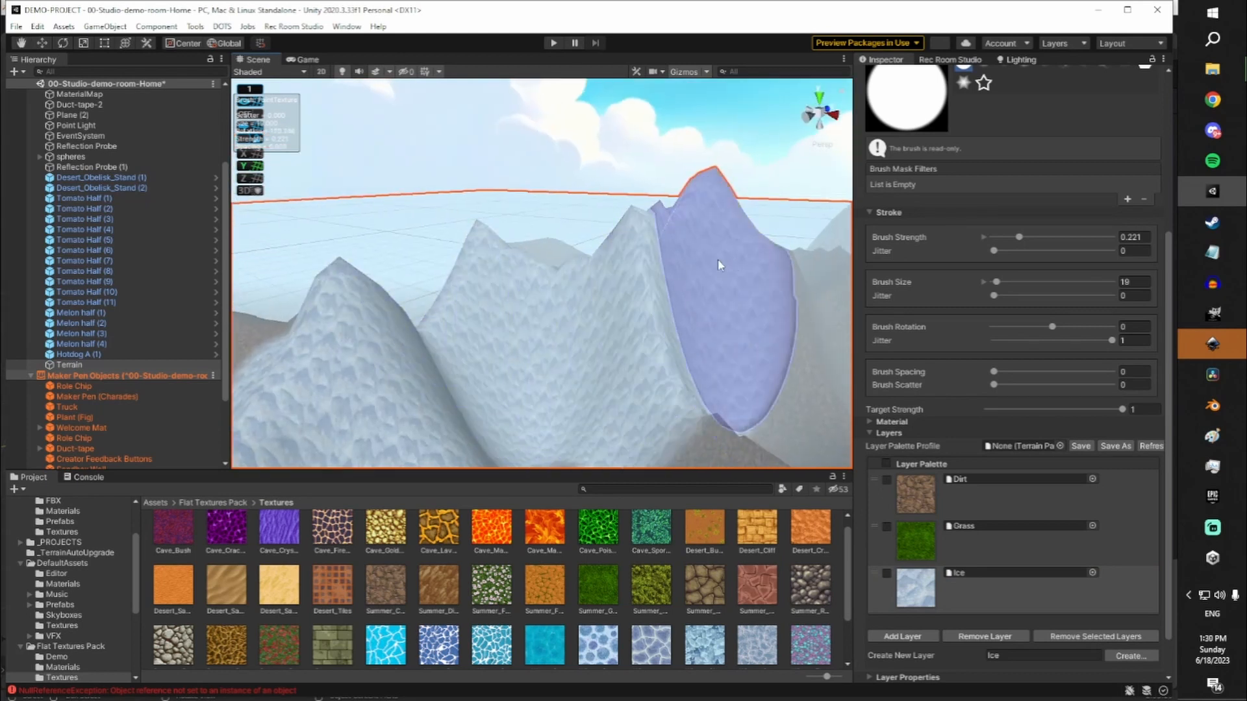
Paint Ice over the remaining mountain peaks enclosing the valley, leaving the lower slopes as Dirt
right_click_drag(718, 264, 879, 256)
left_click_drag(461, 280, 478, 331)
mouse_move(714, 279)
right_mouse_down()
mouse_move(816, 267)
mouse_move(805, 279)
right_mouse_up()
key("w")
mouse_move(454, 345)
left_mouse_down()
mouse_move(509, 296)
mouse_move(707, 272)
mouse_move(715, 246)
left_mouse_up()
right_click_drag(714, 247, 838, 217)
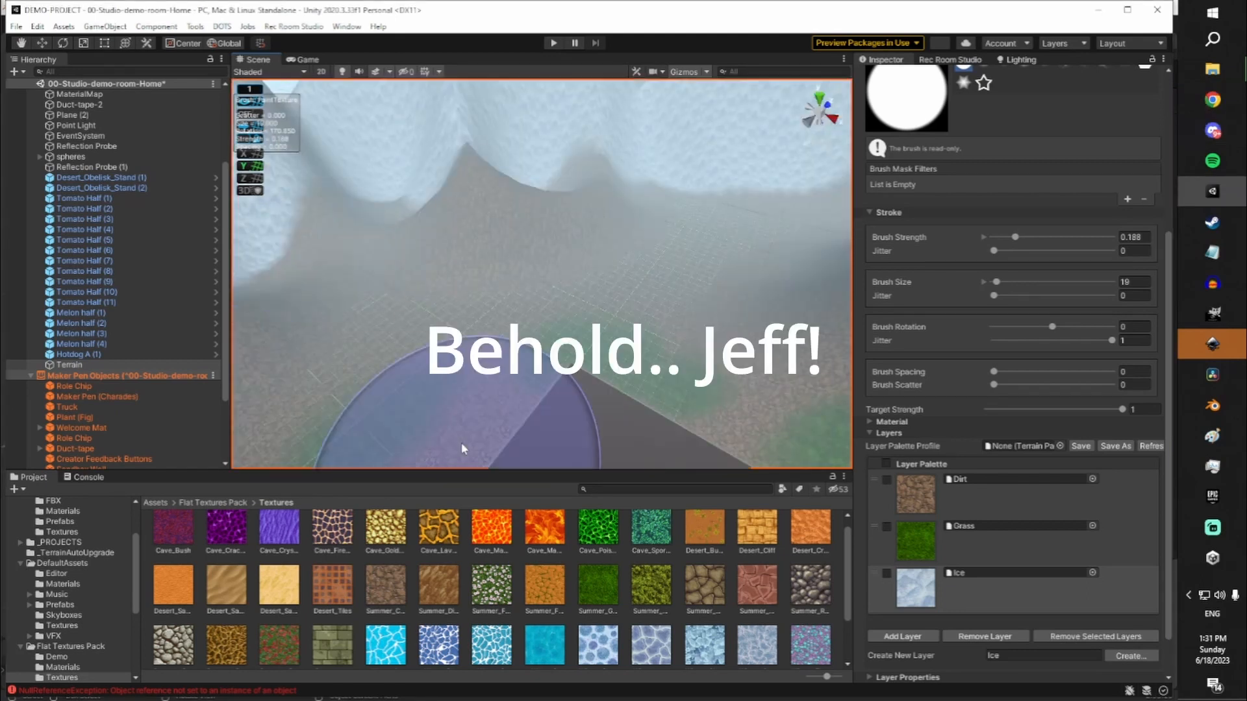
right_click_drag(534, 313, 356, 258)
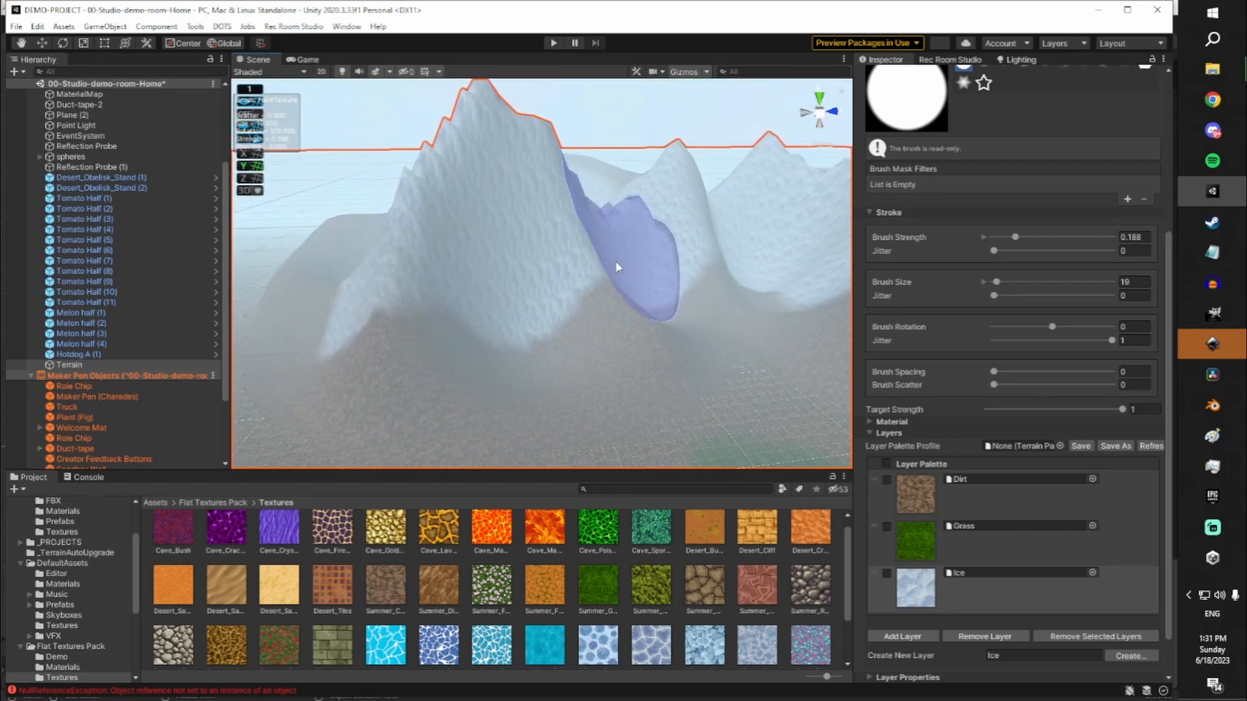
mouse_move(613, 287)
right_mouse_down()
mouse_move(679, 387)
mouse_move(636, 334)
mouse_move(686, 338)
mouse_move(733, 319)
mouse_move(1138, 324)
mouse_move(941, 279)
mouse_move(771, 311)
mouse_move(787, 298)
mouse_move(782, 318)
right_mouse_up()
right_click_drag(764, 388, 656, 305)
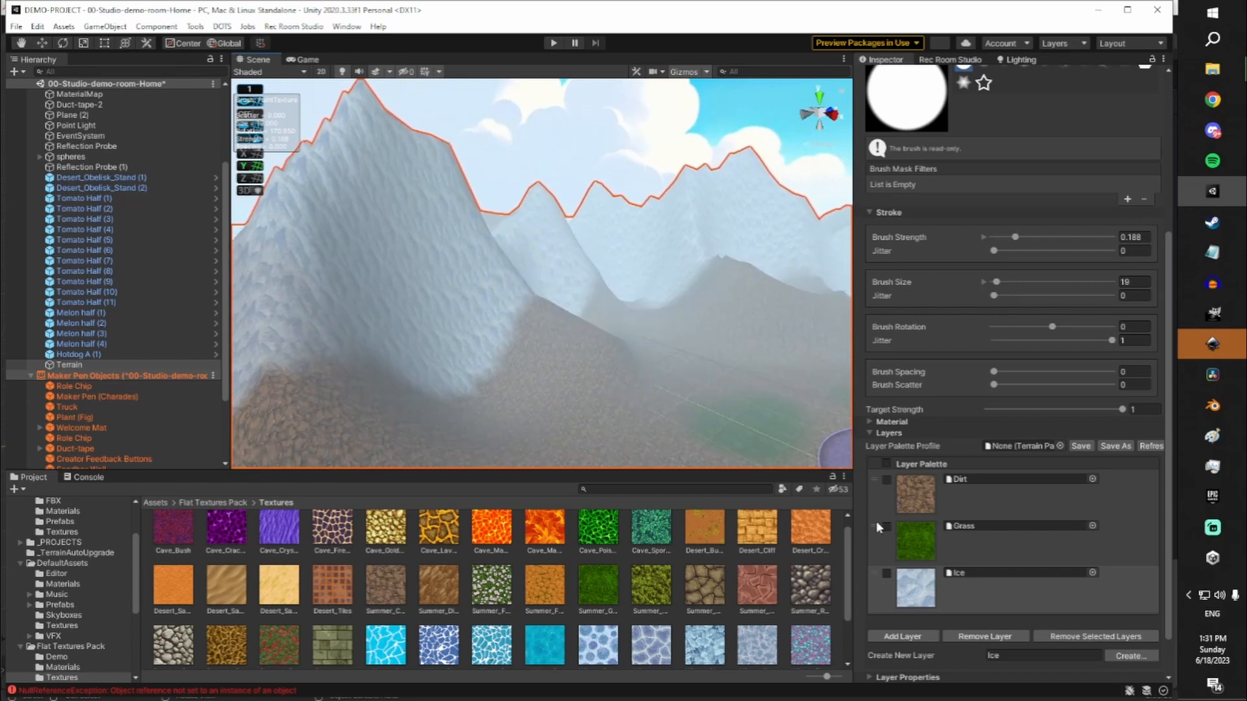
Select the Dirt layer and the web-patterned brush, with strength 0.717 and size 11
right_click_drag(654, 350, 626, 362)
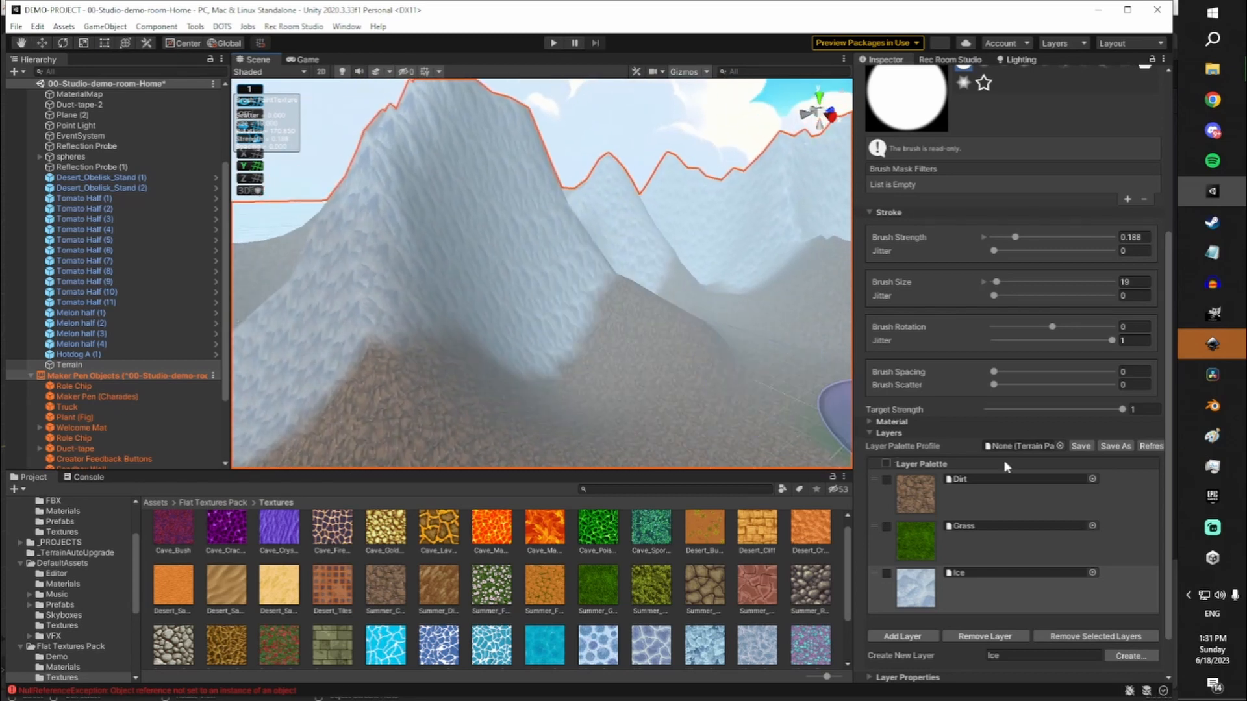
left_click(928, 500)
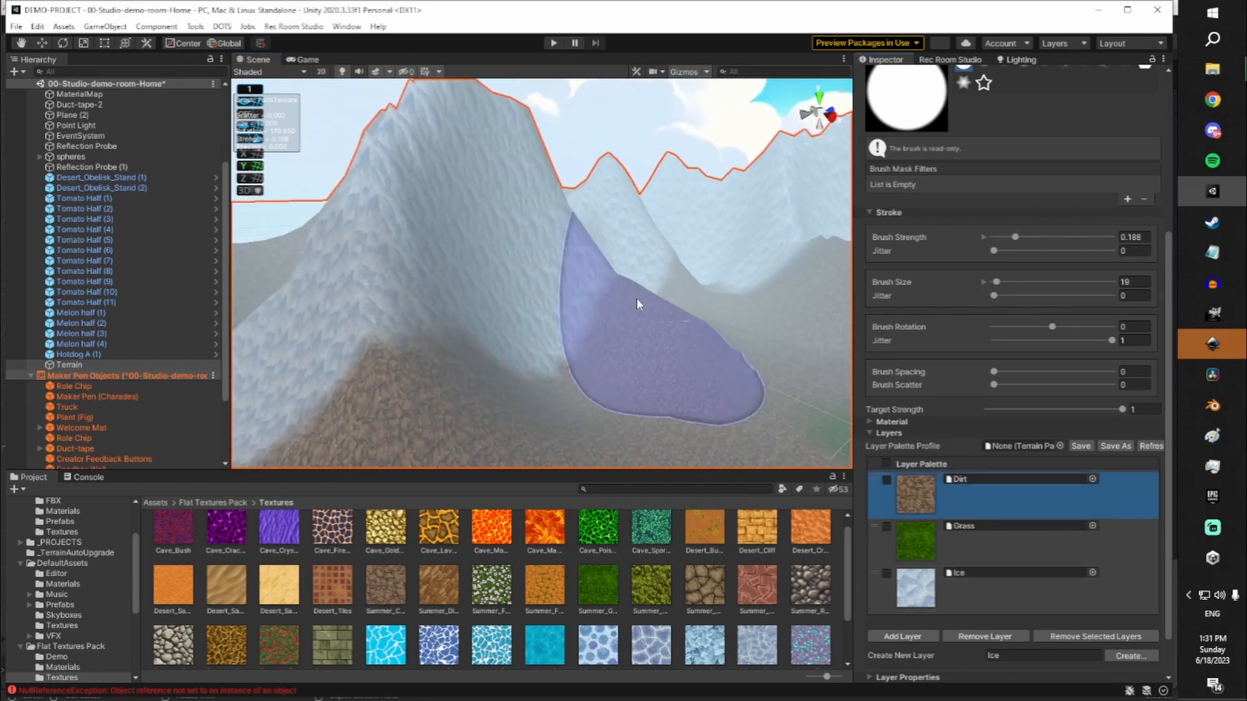
right_click_drag(636, 301, 578, 300)
scroll(1030, 380, "up", 4)
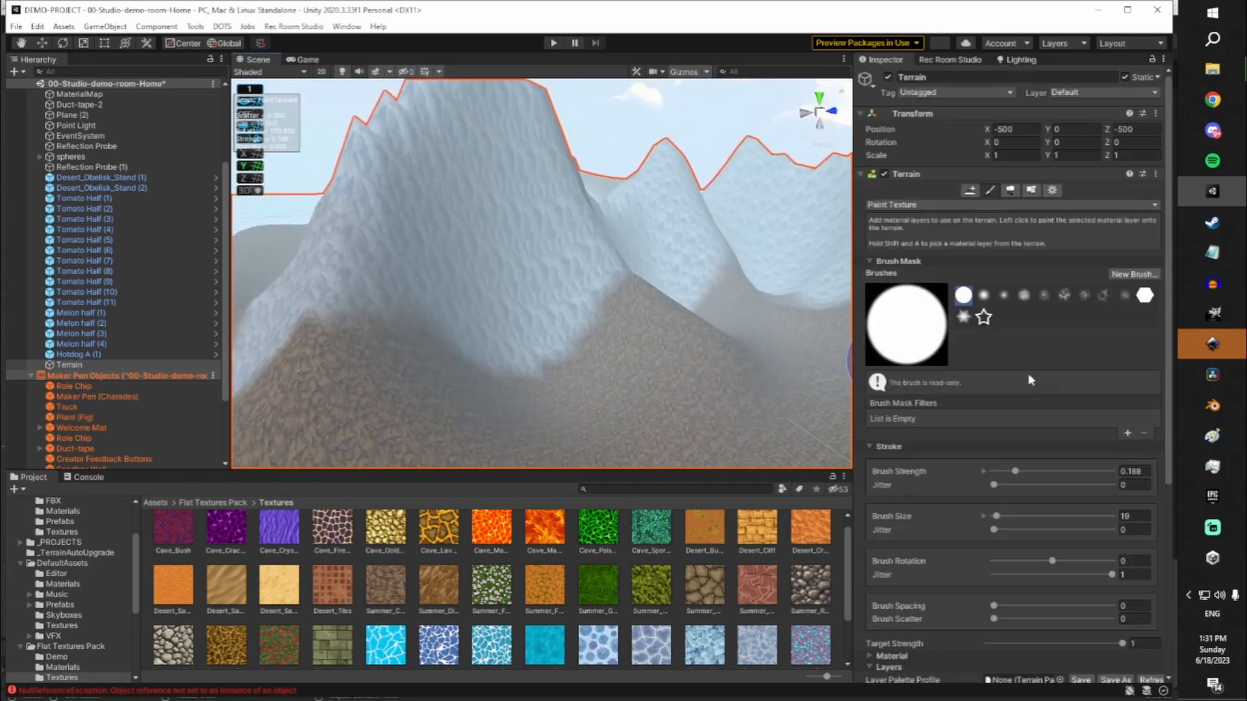
scroll(1021, 339, "down", 5)
scroll(1030, 306, "up", 3)
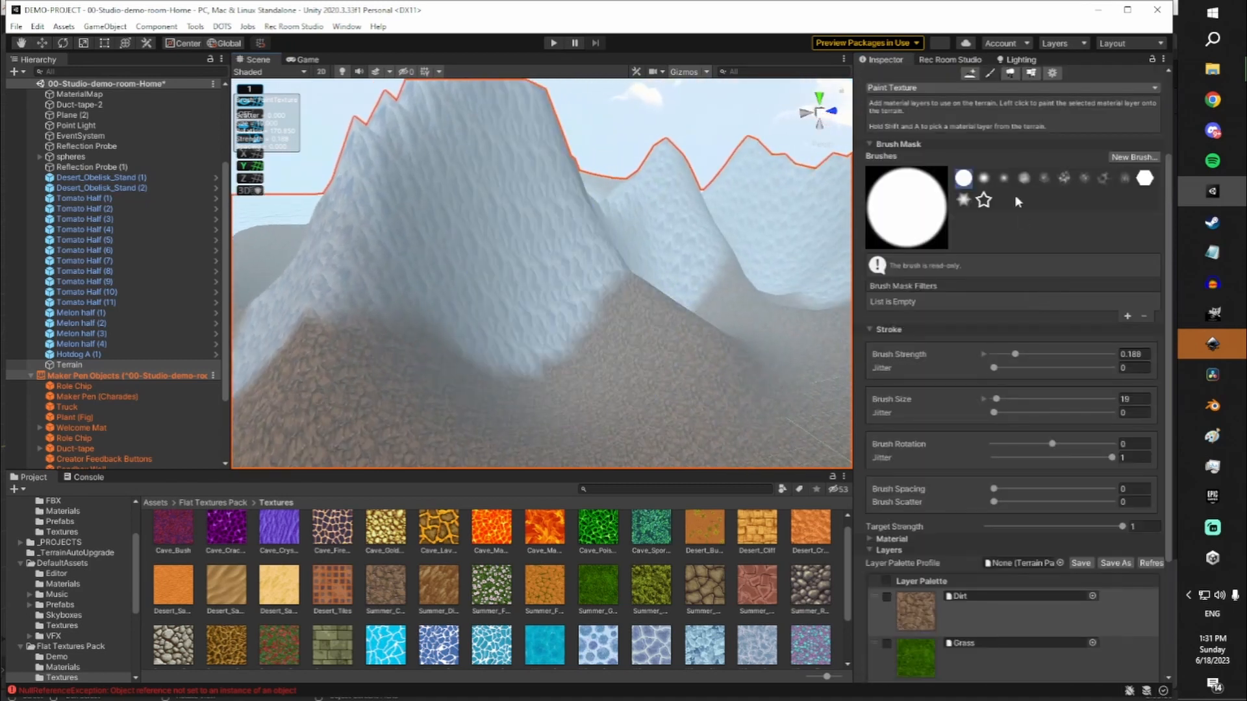
left_click(1043, 178)
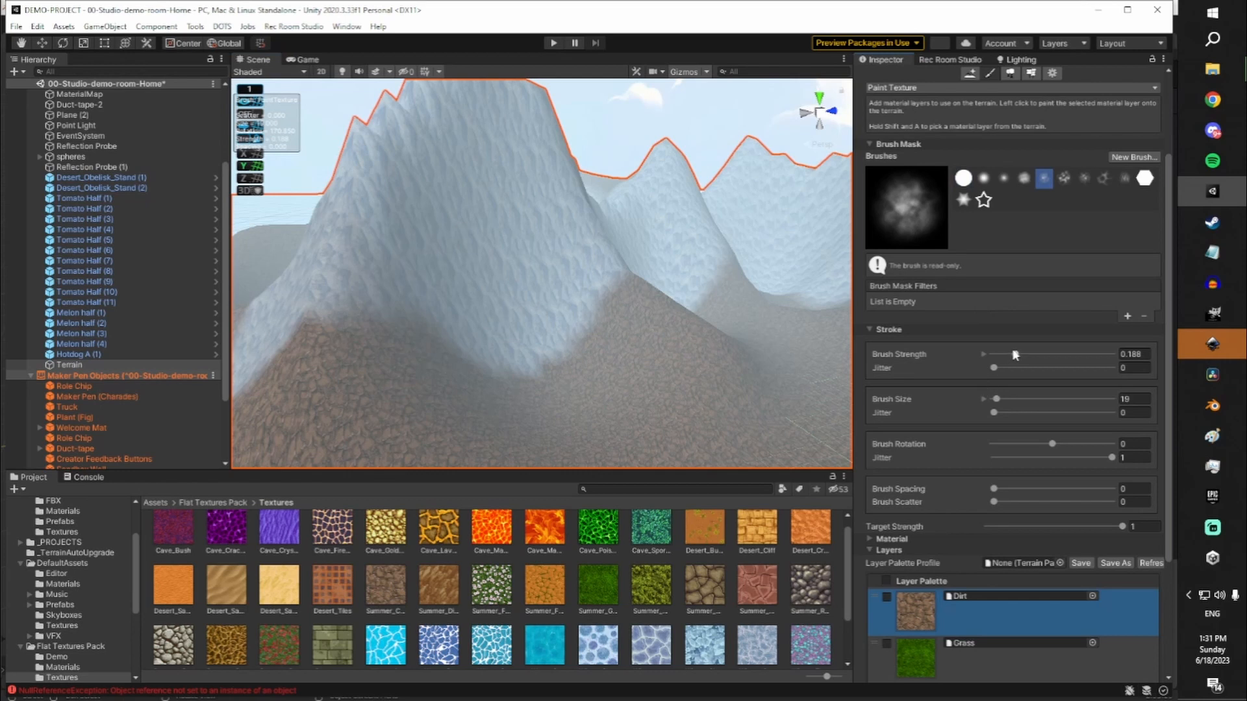
left_click_drag(1015, 354, 1005, 357)
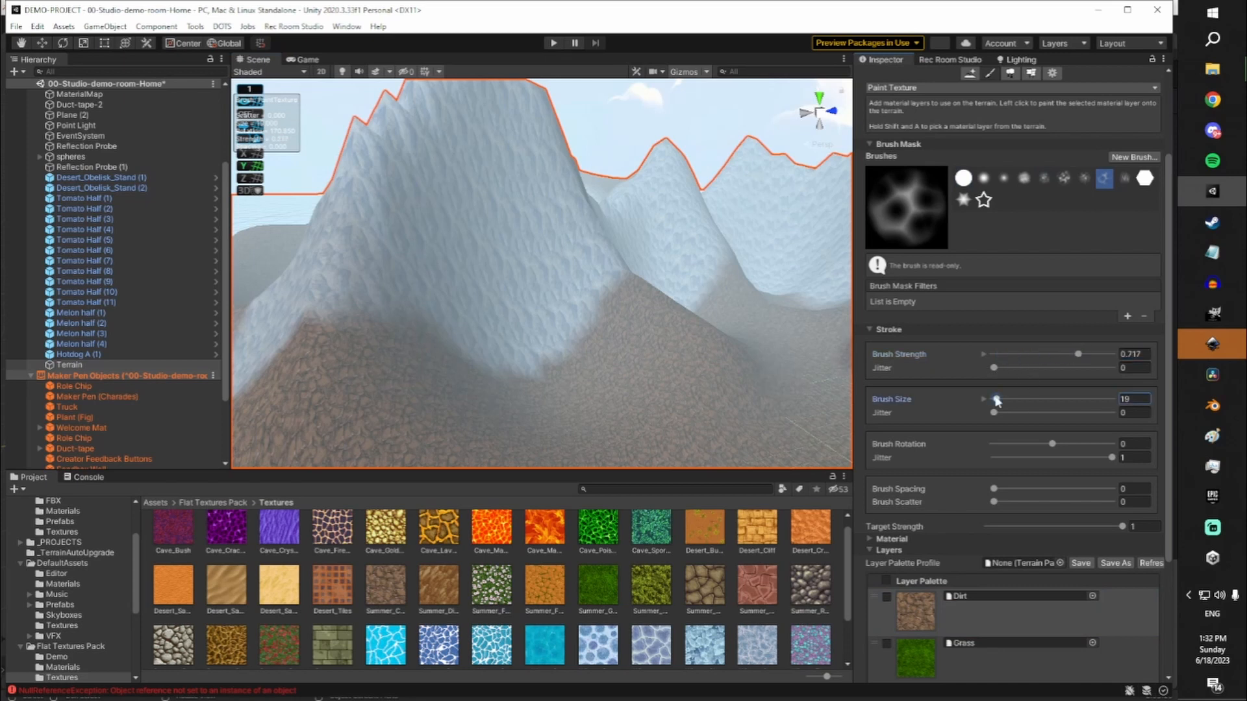
Paint irregular Dirt patches along the lower edge of the ice on the tall mountain to blend the boundary
mouse_move(559, 372)
left_mouse_down()
mouse_move(537, 346)
mouse_move(433, 339)
mouse_move(560, 318)
mouse_move(576, 325)
mouse_move(524, 327)
mouse_move(646, 353)
left_mouse_up()
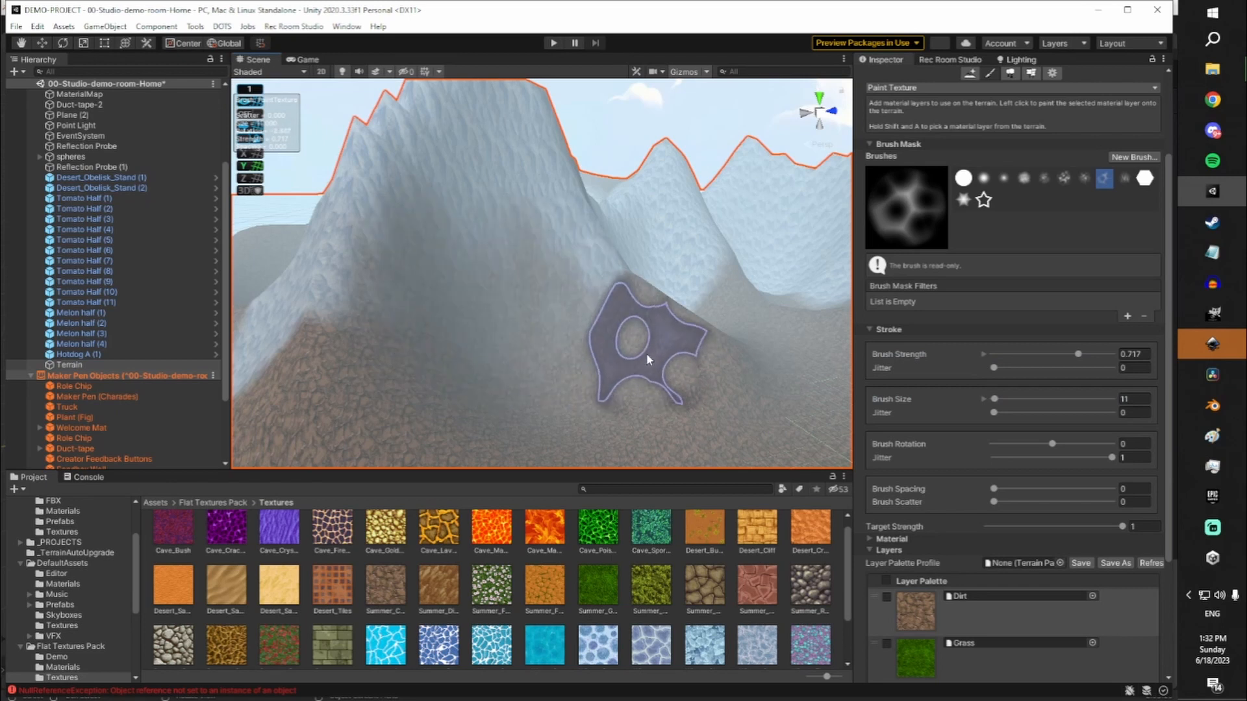
right_click_drag(646, 353, 667, 336)
left_click_drag(584, 337, 648, 314)
mouse_move(734, 263)
right_mouse_down()
mouse_move(782, 287)
mouse_move(494, 390)
right_mouse_up()
mouse_move(348, 416)
right_mouse_down()
mouse_move(401, 463)
mouse_move(418, 292)
right_mouse_up()
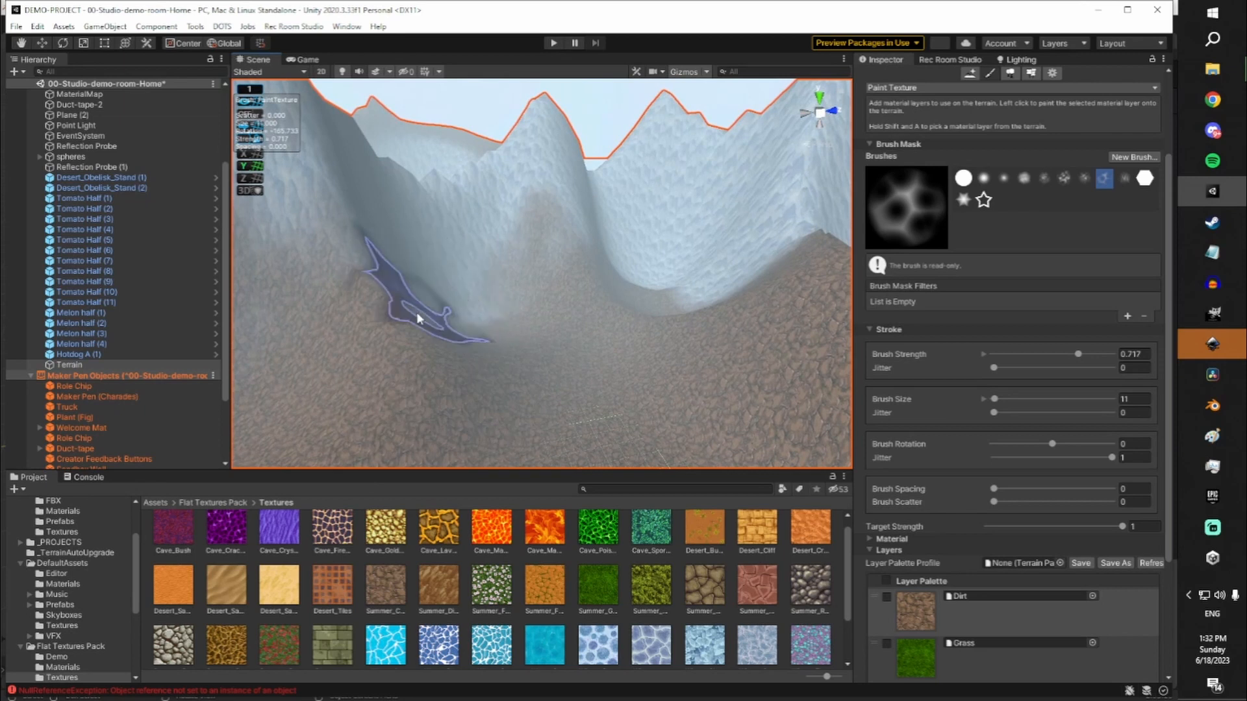
Continue blending Dirt into the ice edge along the neighbouring mountain slopes around the valley
right_click_drag(590, 323, 650, 303)
mouse_move(651, 302)
left_mouse_down()
mouse_move(562, 270)
mouse_move(653, 279)
left_mouse_up()
right_click_drag(656, 279, 737, 261)
left_click_drag(646, 252, 700, 275)
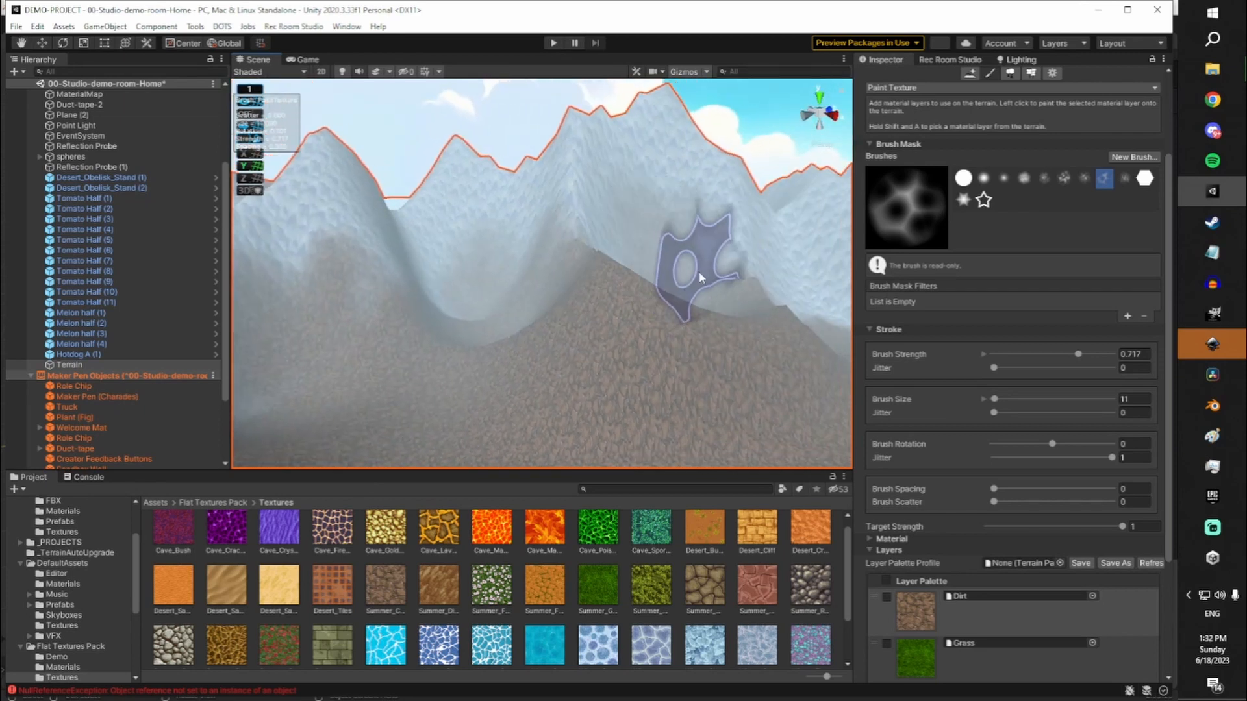
right_click_drag(724, 275, 779, 279)
mouse_move(693, 284)
left_mouse_down()
mouse_move(760, 292)
mouse_move(716, 298)
left_mouse_up()
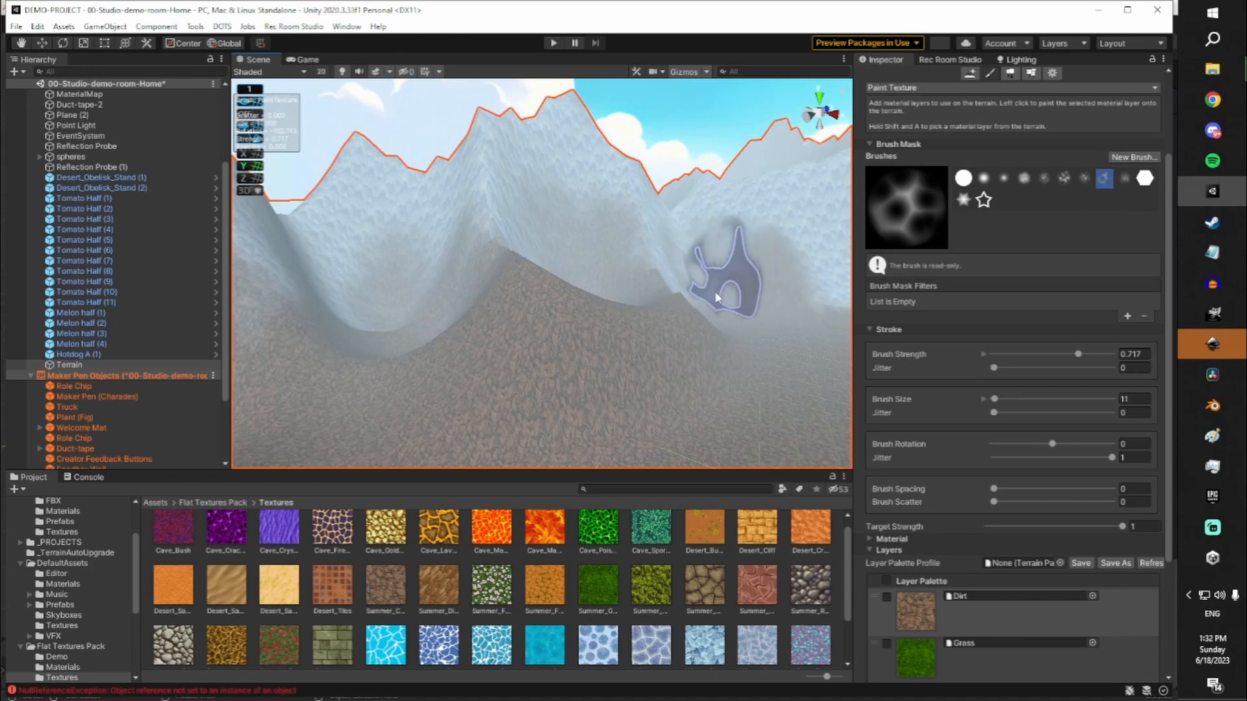
right_click_drag(680, 294, 763, 305)
key("w")
Create a terrain layer named snow using the Winter_Bush texture
scroll(956, 596, "down", 5)
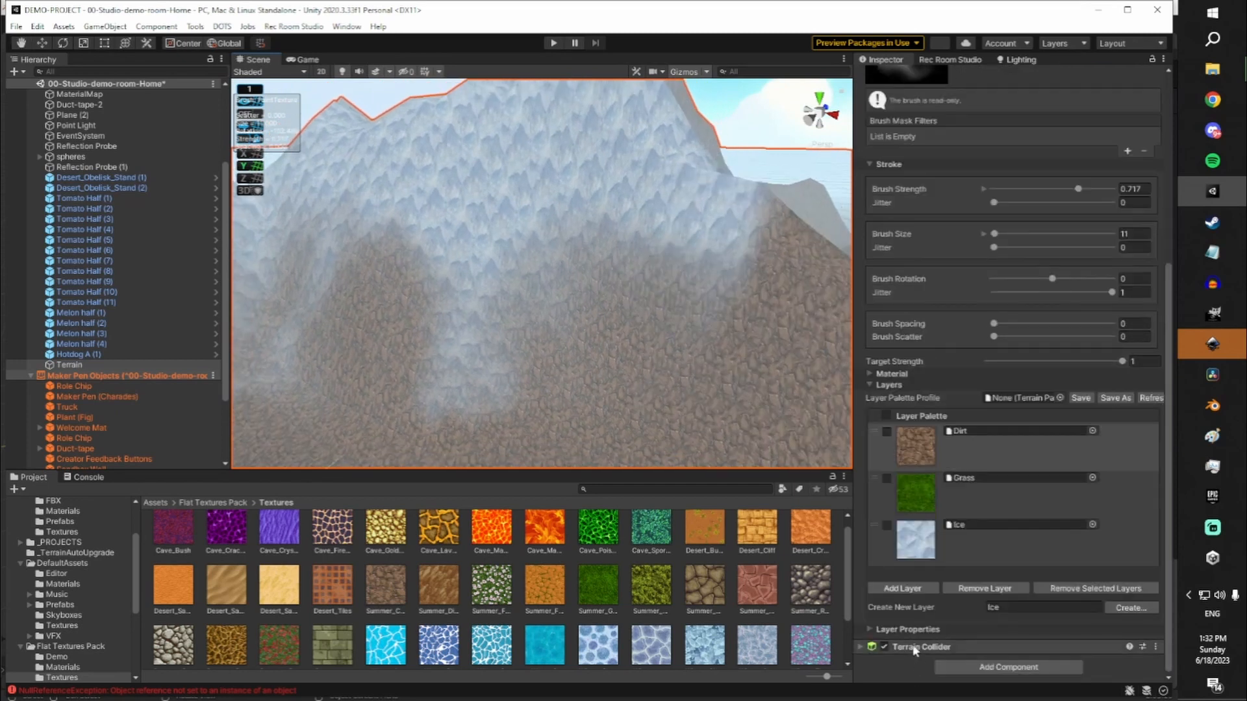
left_click(903, 588)
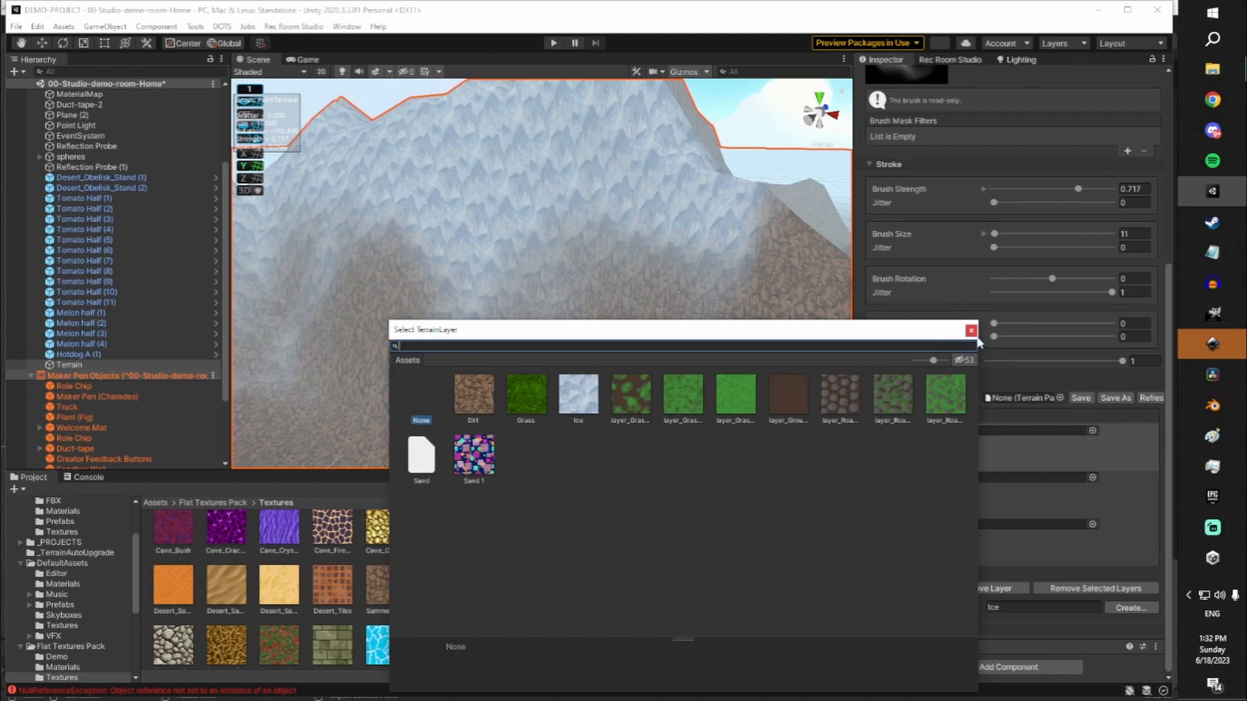
left_click(971, 331)
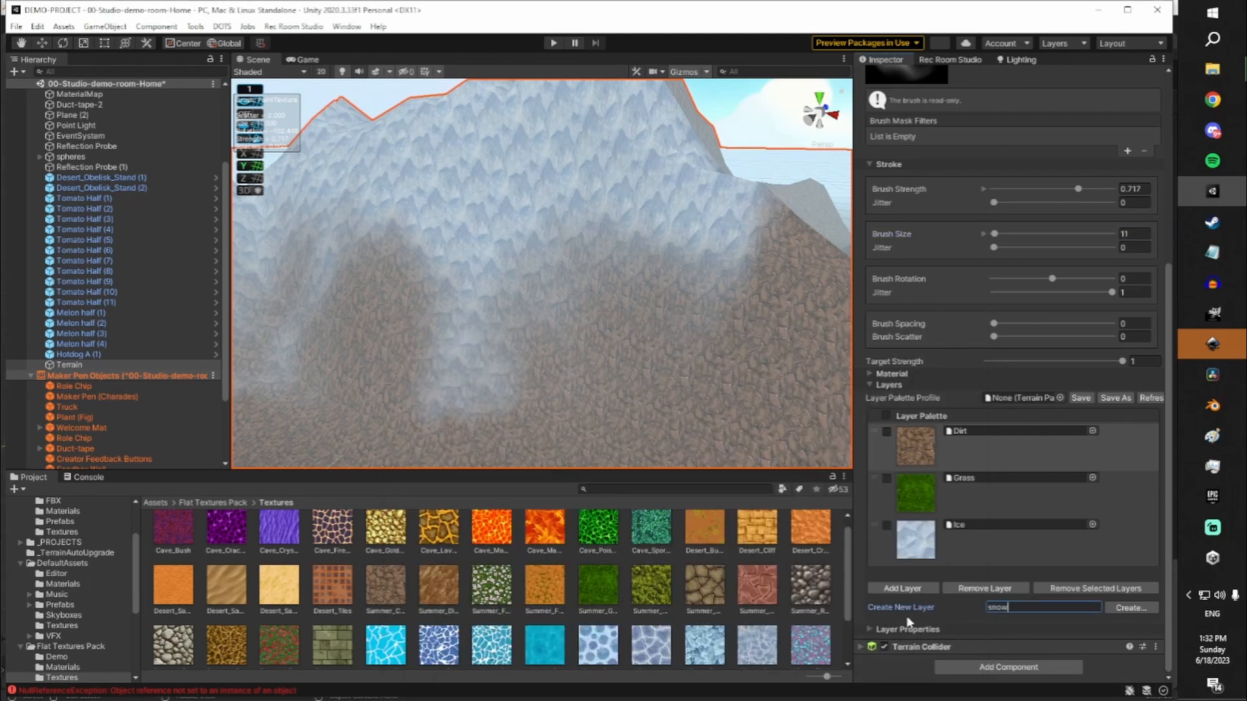
left_click(1130, 608)
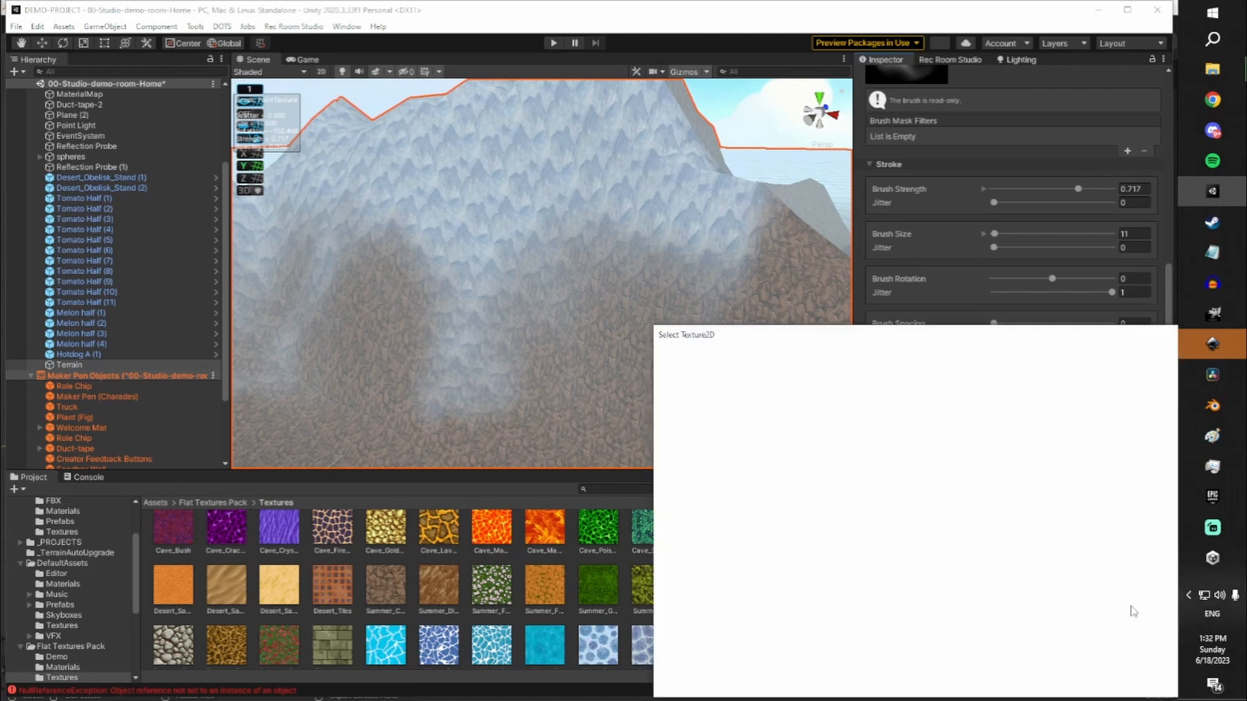
type("winter")
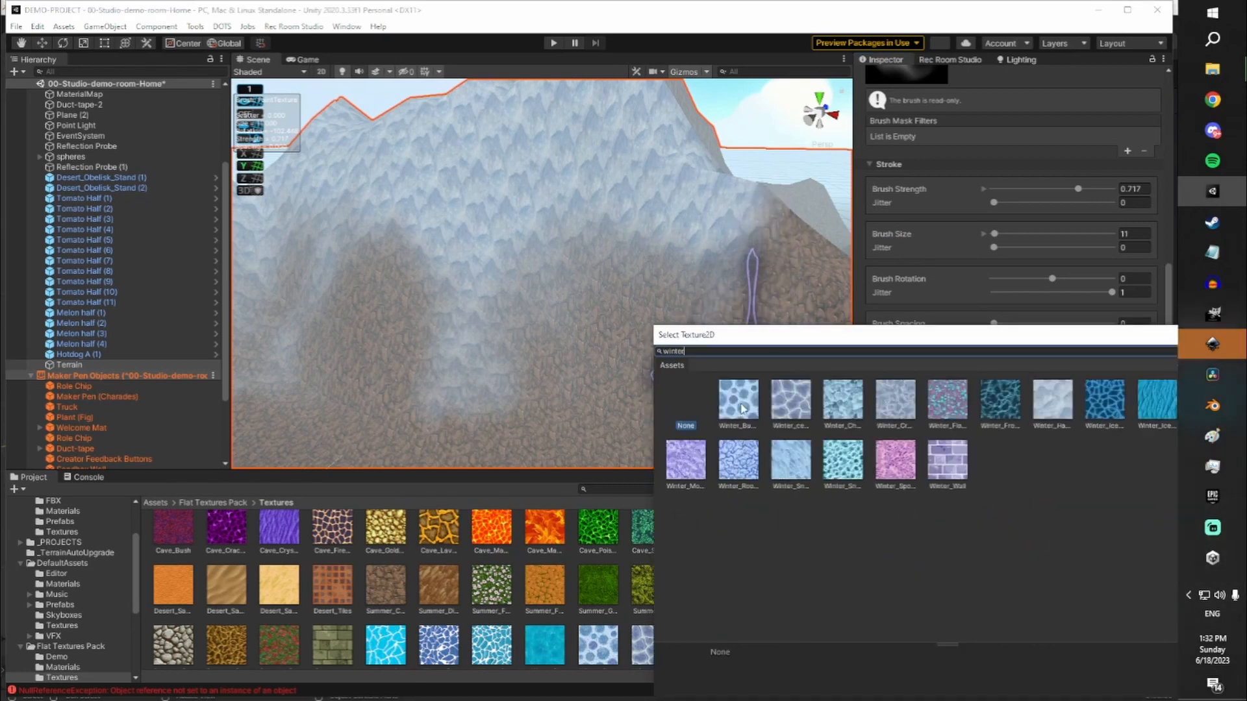
left_click(740, 408)
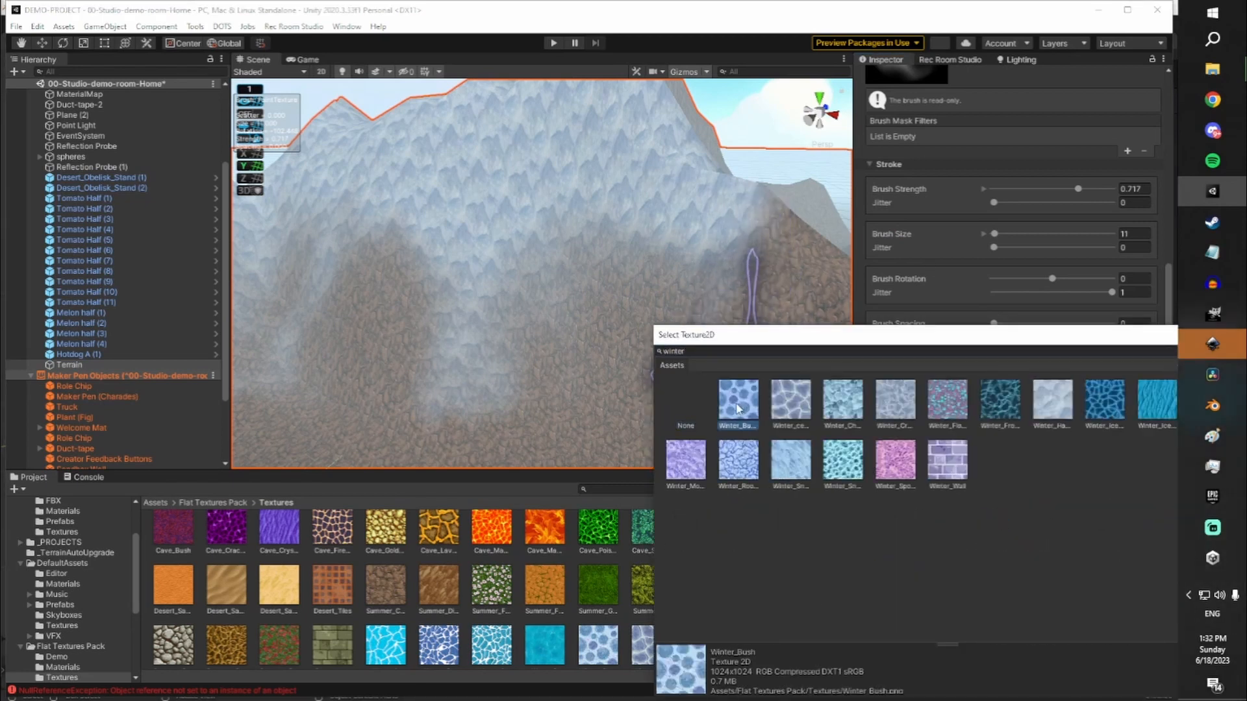
double_click(728, 397)
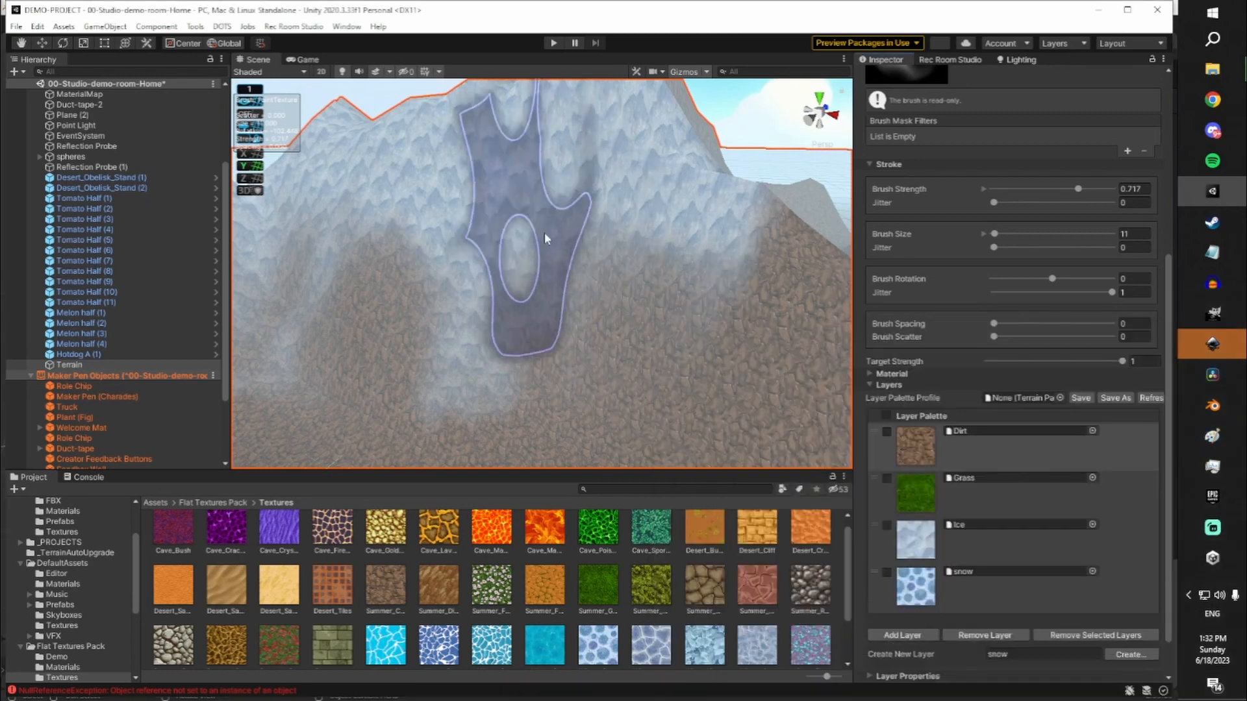
Try painting over the icy mountain face with the web-patterned brush and undo the strokes
mouse_move(547, 237)
right_mouse_down()
mouse_move(566, 161)
mouse_move(570, 245)
mouse_move(704, 284)
right_mouse_up()
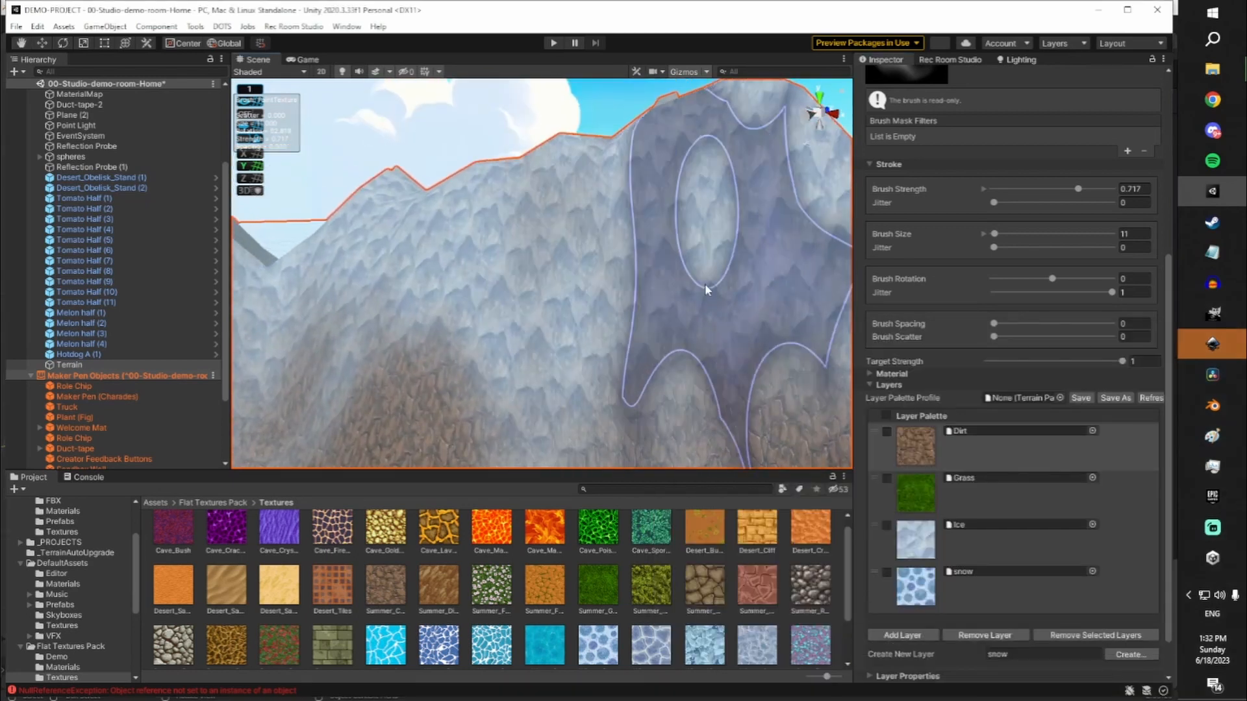
mouse_move(673, 263)
left_mouse_down()
mouse_move(593, 258)
mouse_move(590, 360)
mouse_move(676, 305)
mouse_move(696, 356)
left_mouse_up()
key("ctrl+z")
key("ctrl+z")
key("ctrl+z")
key("ctrl+z")
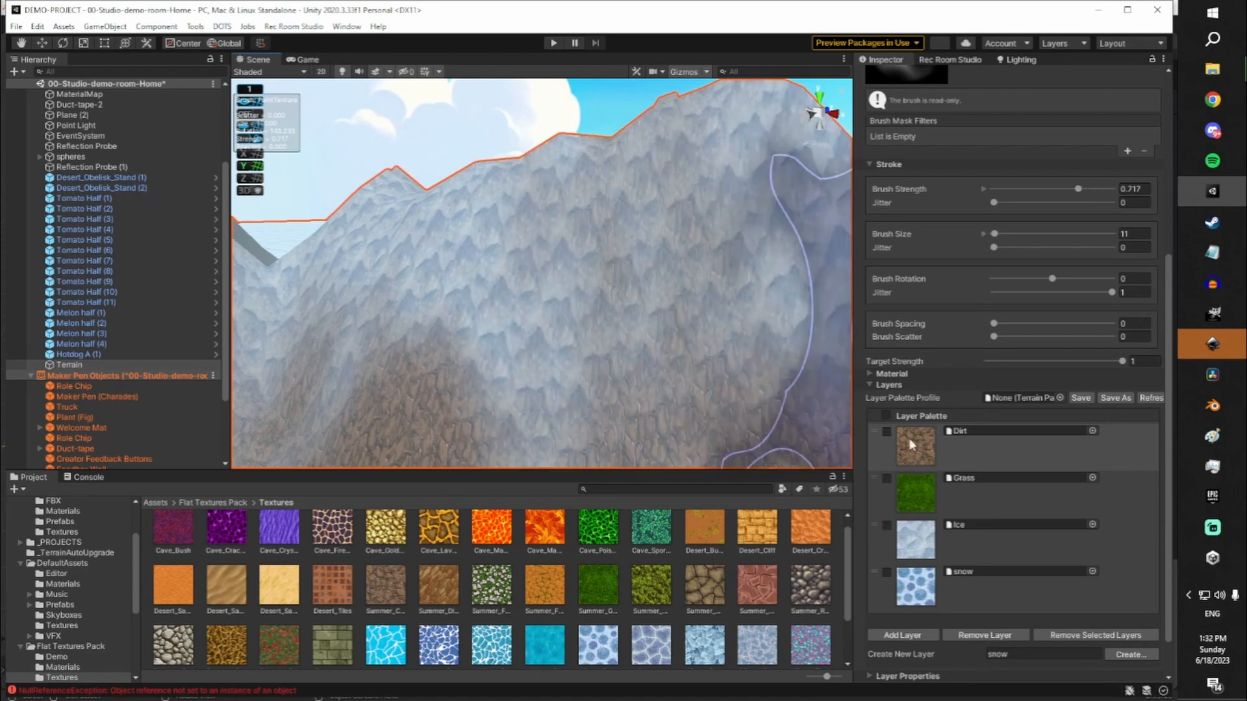
Repaint the brown-streaked mountain face with Ice and brush a patch of the snow layer onto it
left_click(931, 550)
left_click_drag(578, 301, 723, 322)
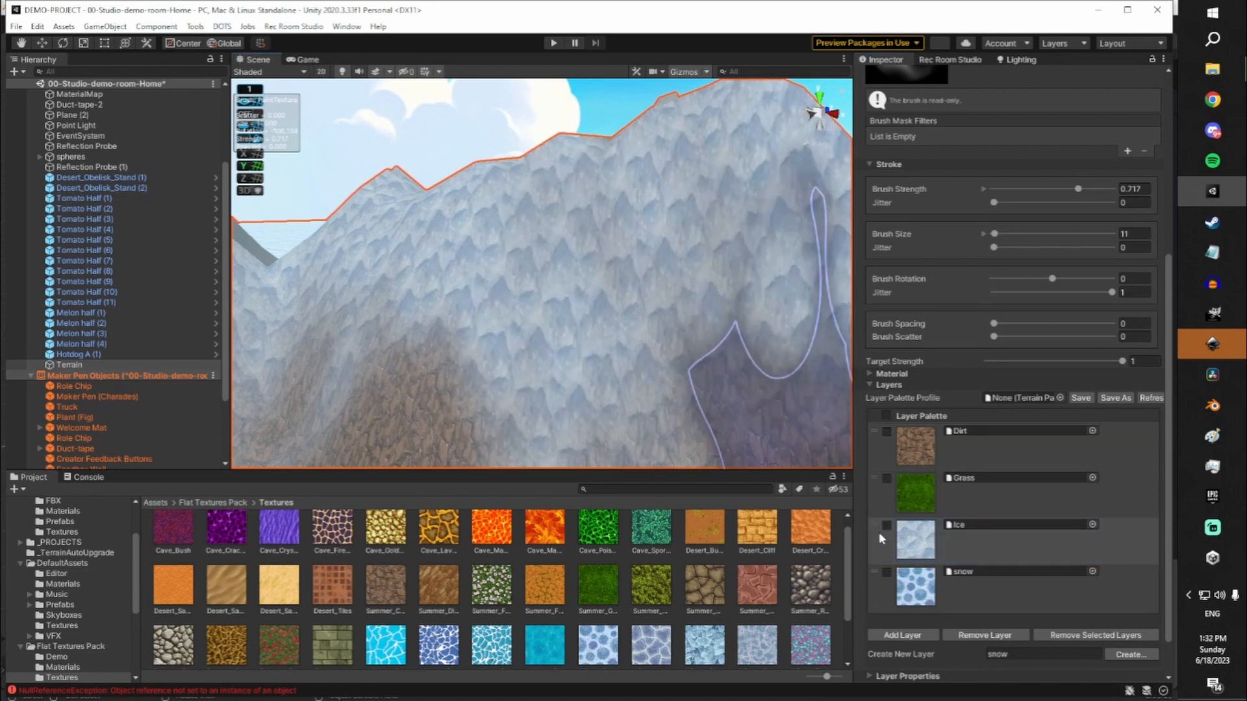
left_click(878, 575)
mouse_move(539, 215)
left_mouse_down()
mouse_move(545, 301)
mouse_move(751, 286)
left_mouse_up()
key("s")
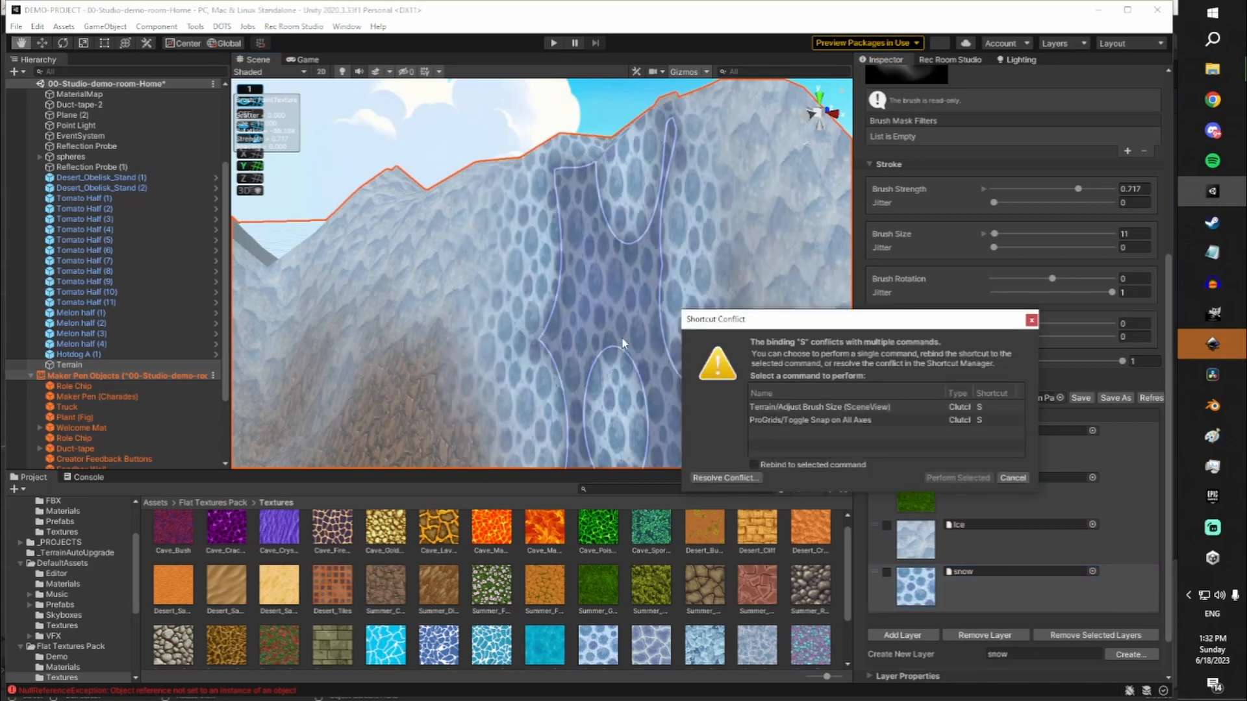
left_click(1031, 321)
Brush the snow layer onto the other icy mountain slopes around the valley
mouse_move(688, 275)
right_mouse_down()
mouse_move(568, 281)
mouse_move(617, 278)
right_mouse_up()
key("s")
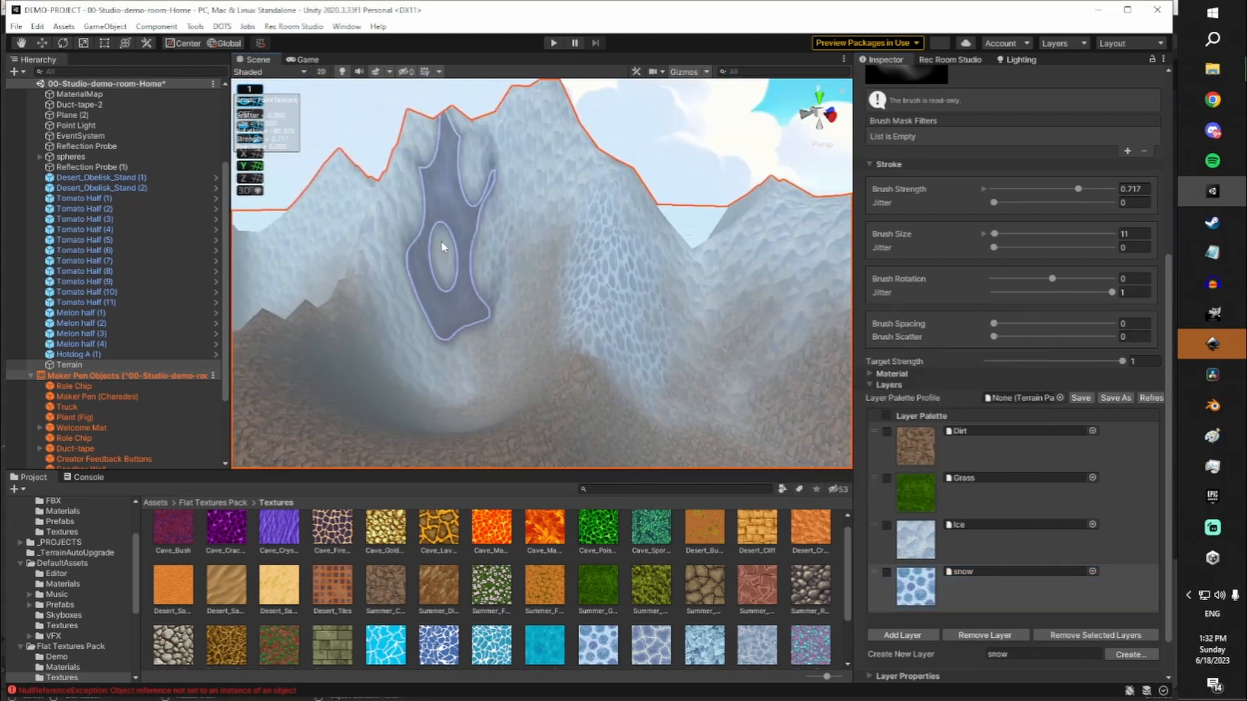
mouse_move(431, 251)
right_mouse_down()
mouse_move(459, 265)
mouse_move(564, 267)
right_mouse_up()
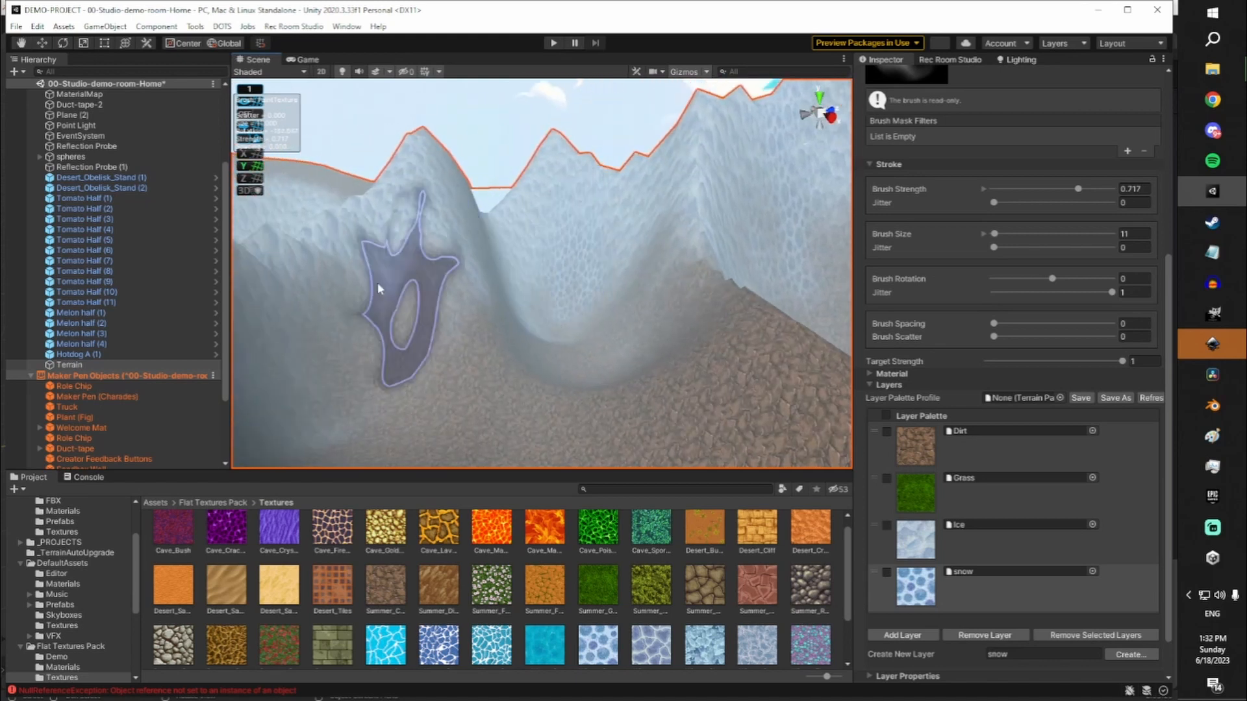
mouse_move(418, 284)
right_mouse_down()
mouse_move(264, 273)
mouse_move(534, 292)
mouse_move(403, 241)
mouse_move(494, 229)
right_mouse_up()
Set the Dirt terrain layer's tiling size to 3 in both X and Y
right_click_drag(413, 263, 636, 433)
key("w")
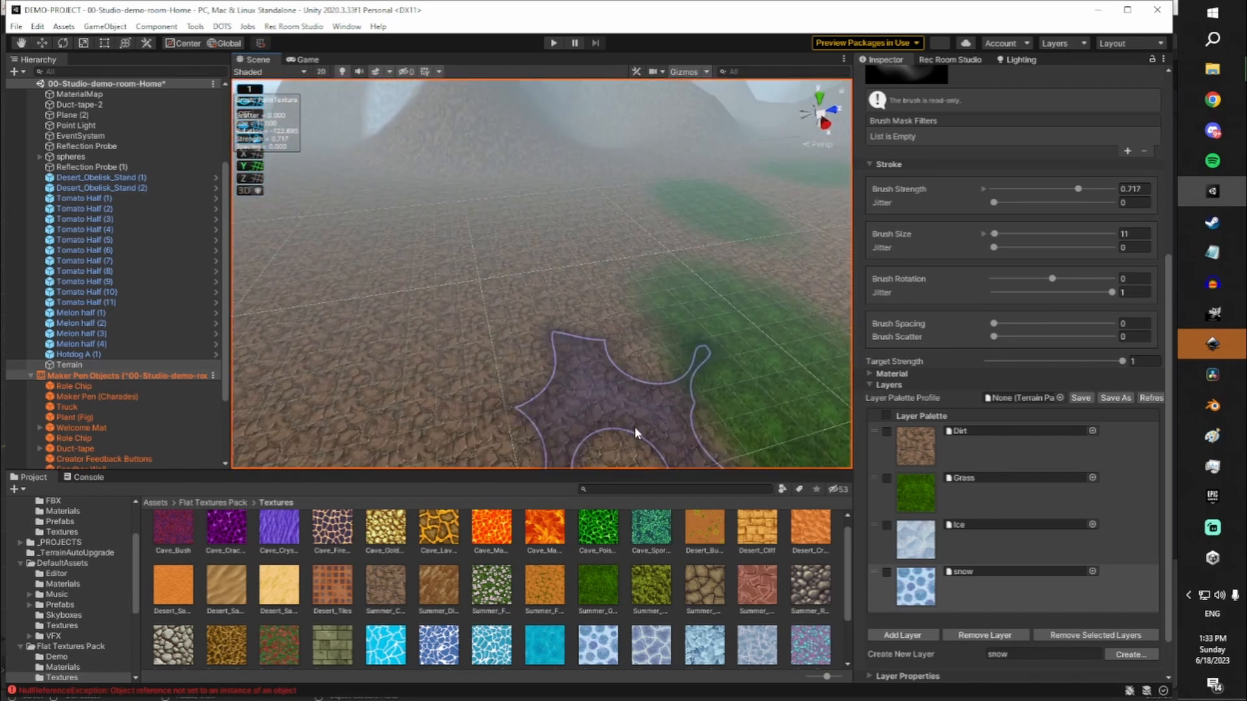
left_click(920, 447)
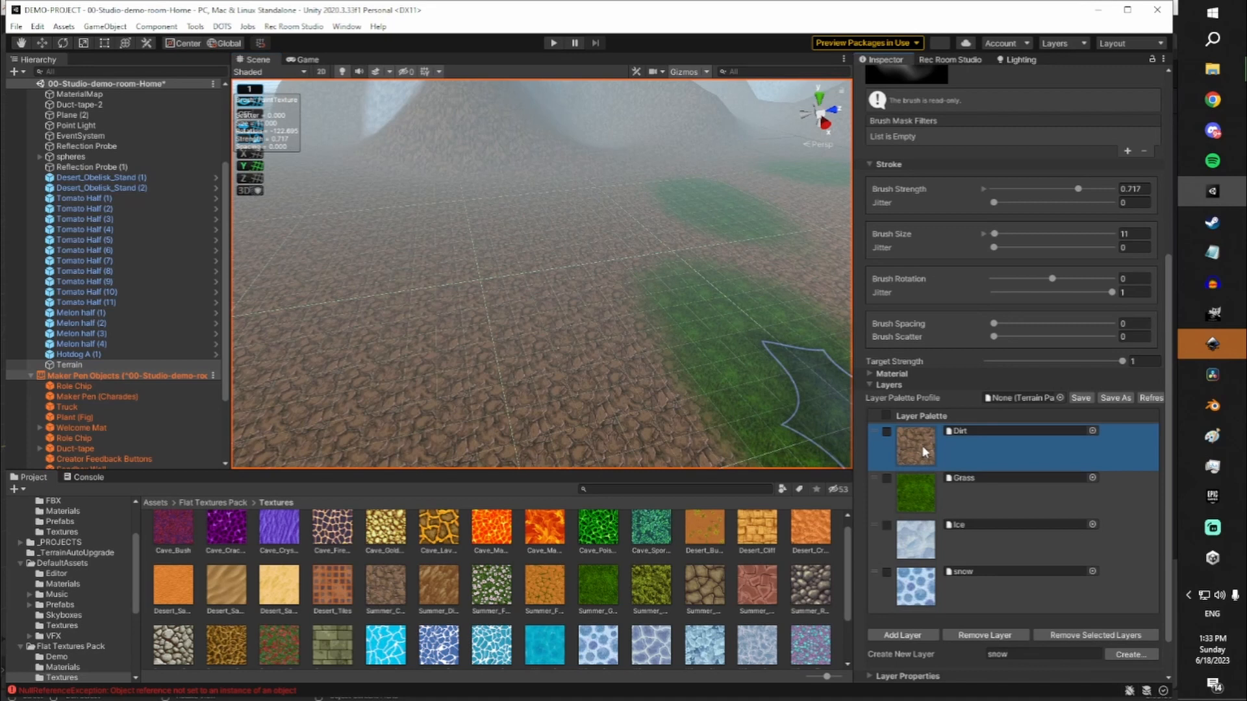
left_click(971, 433)
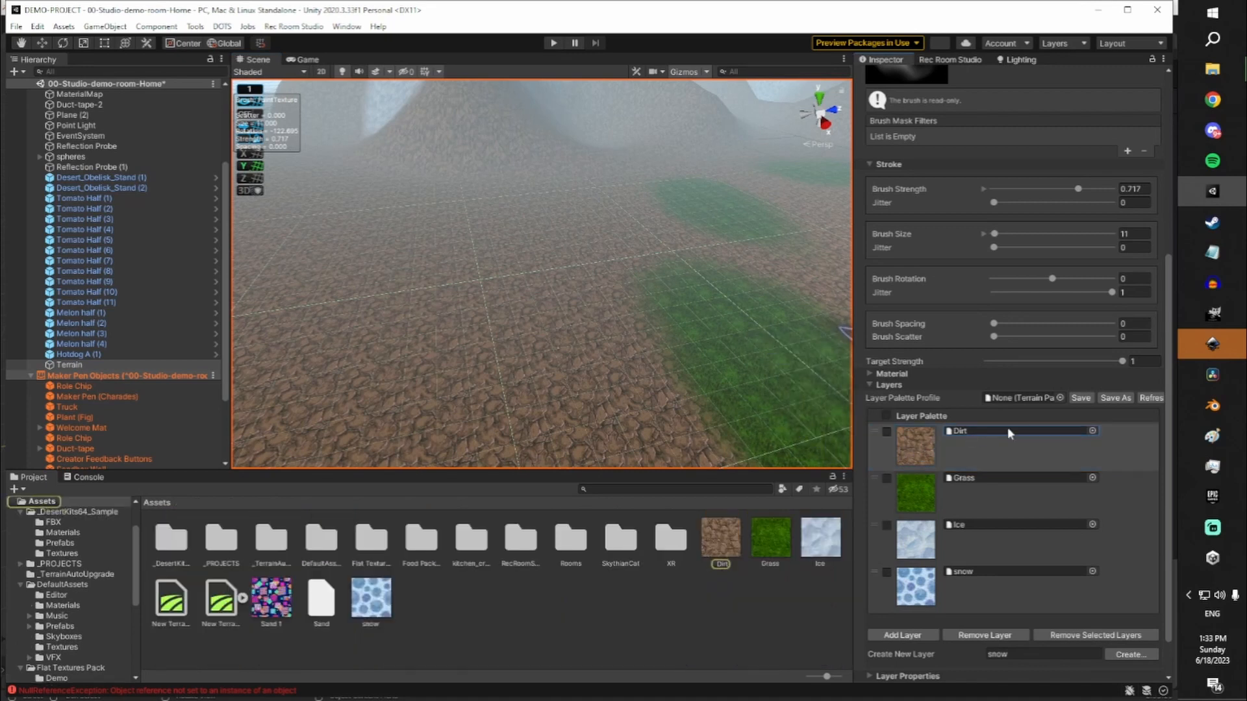
left_click(720, 542)
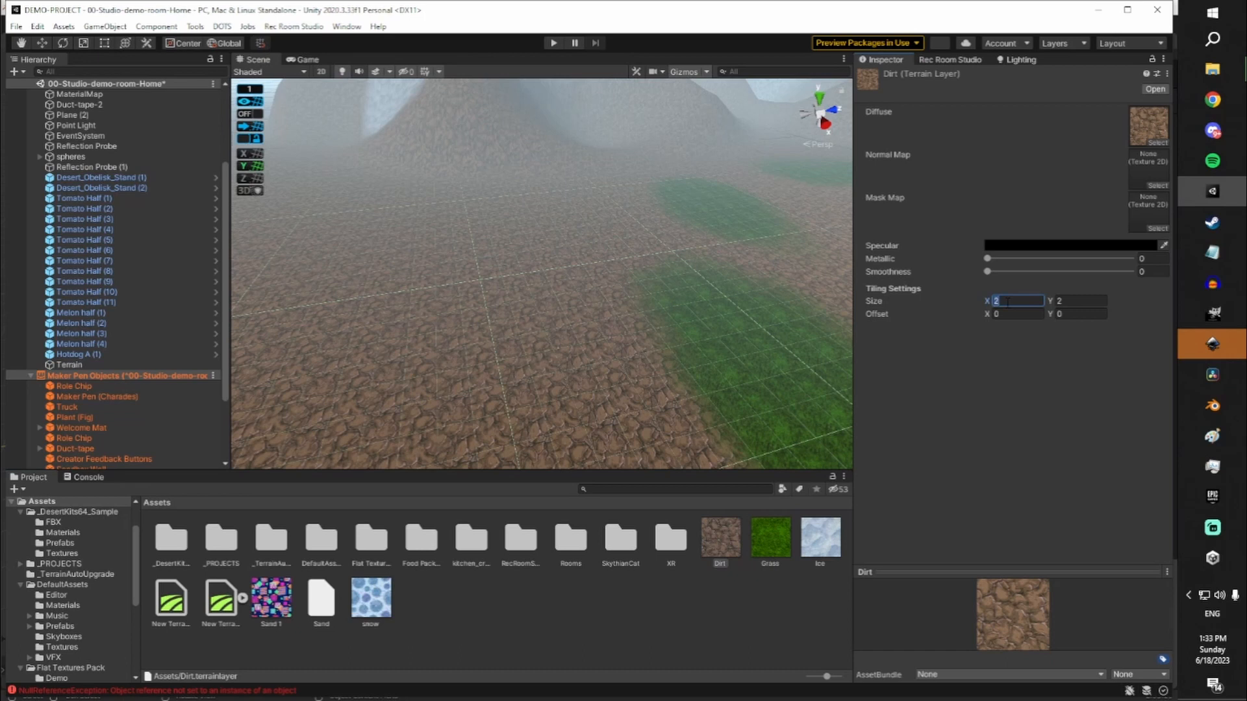
type("3")
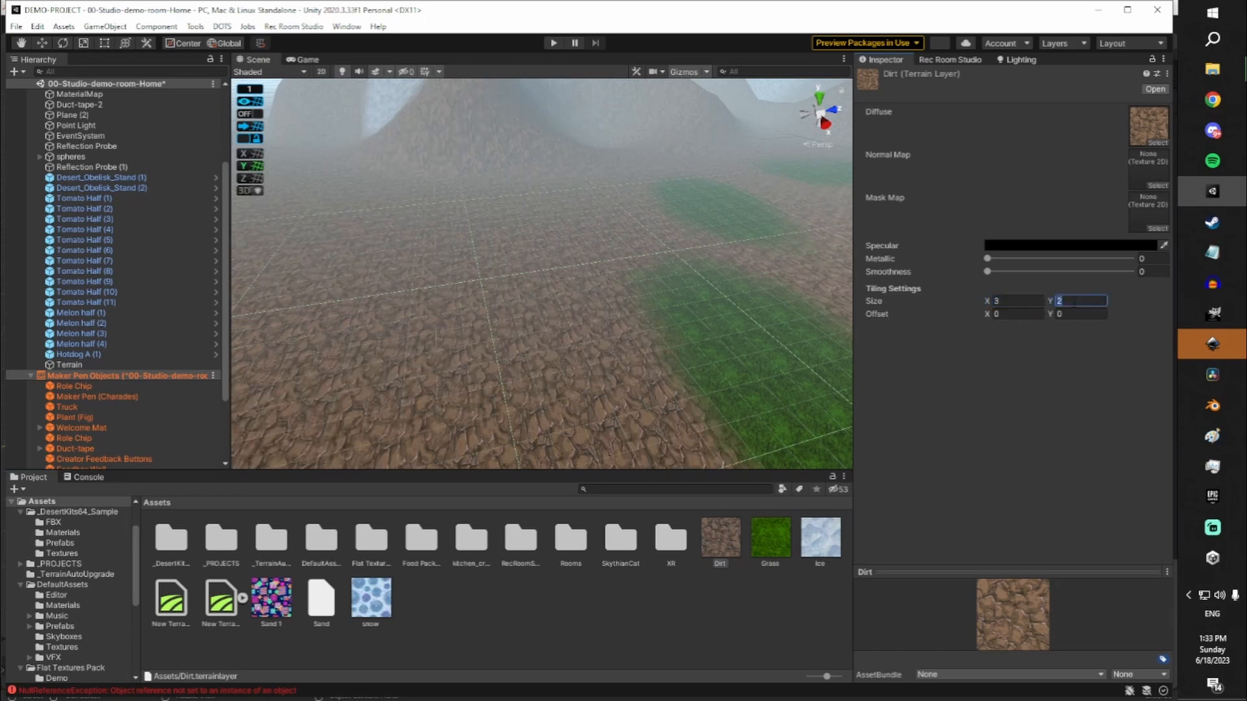
type("3")
right_click_drag(550, 278, 558, 149)
right_click_drag(552, 189, 968, 155)
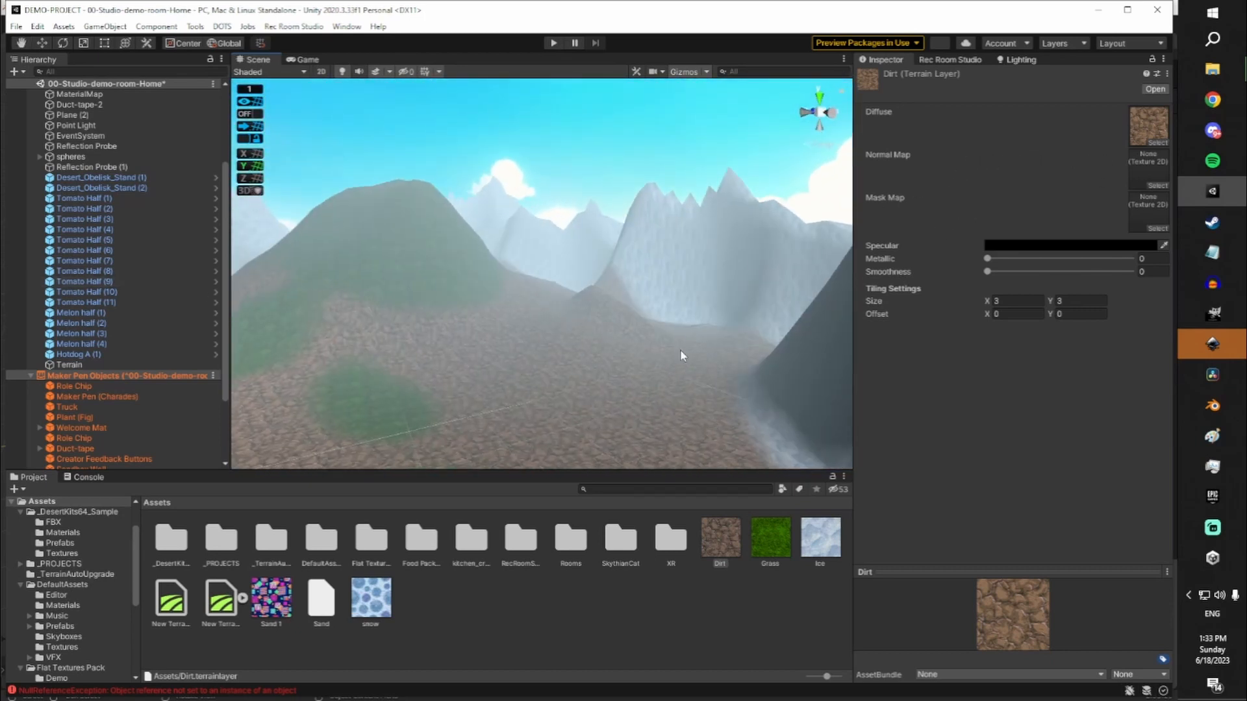
right_click_drag(680, 351, 552, 352)
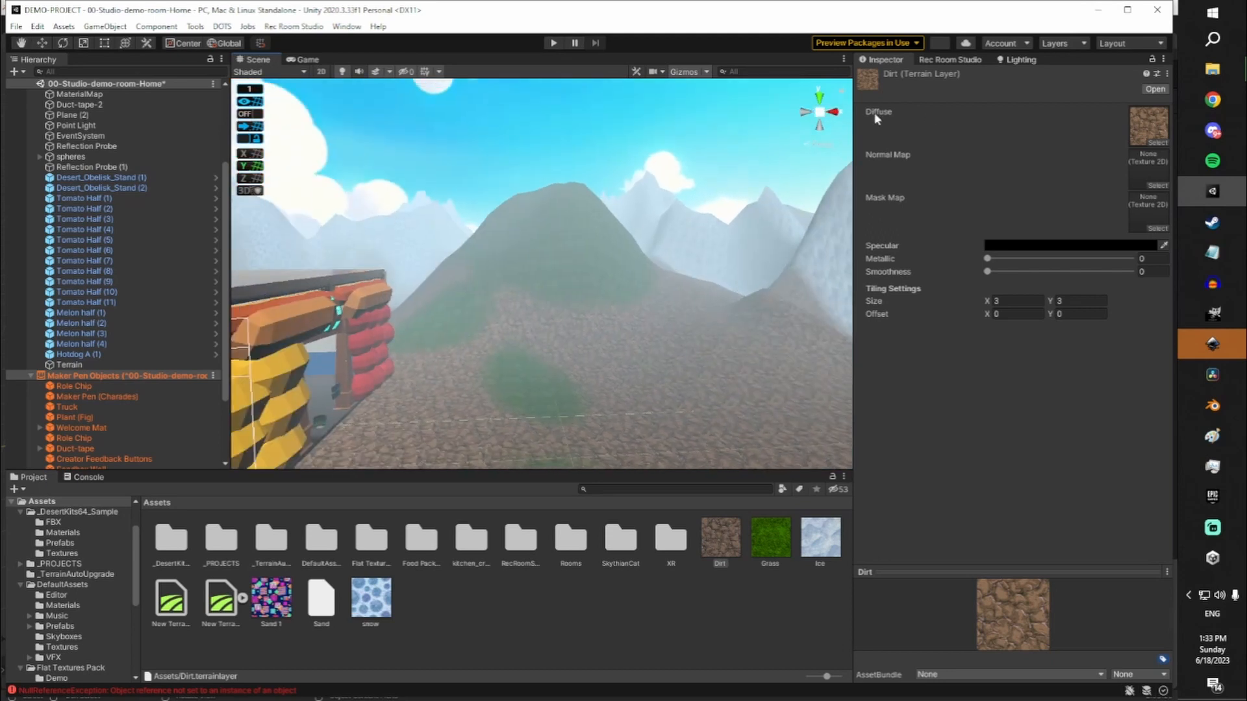
Switch the terrain tool to Smudge and show its settings with the solid round brush chosen
right_click_drag(493, 217, 435, 247)
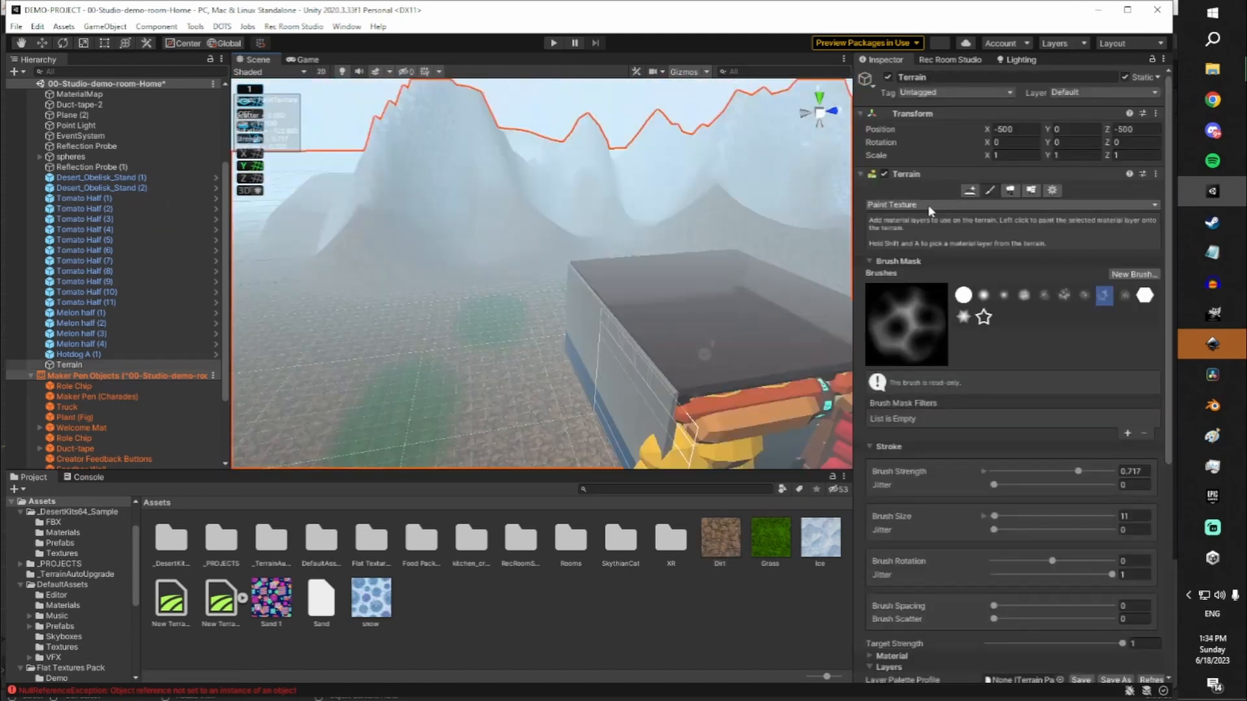
left_click(929, 206)
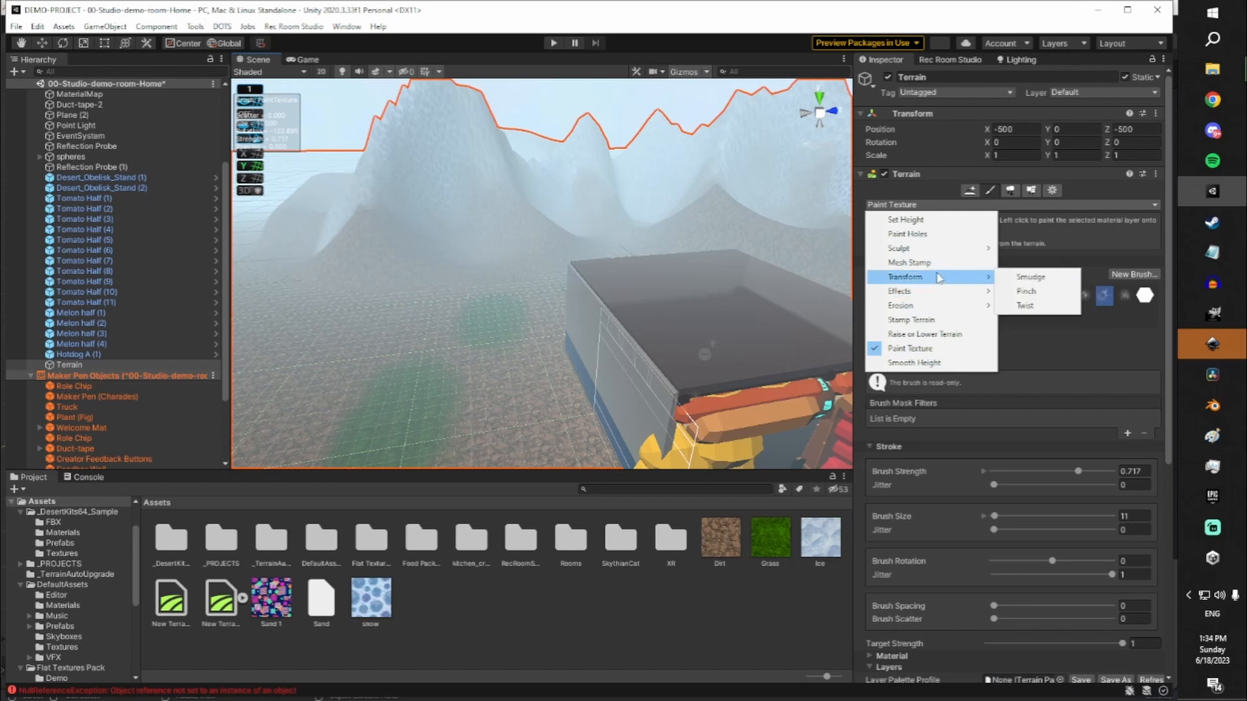
left_click(1030, 282)
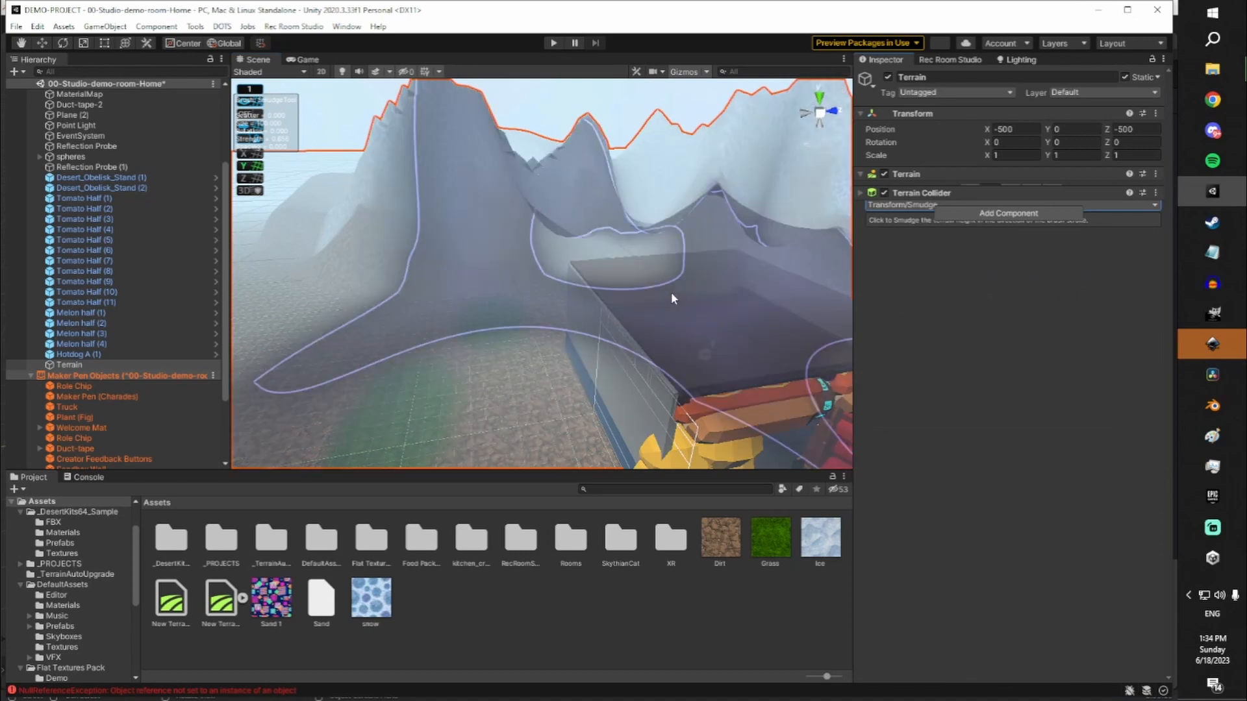
mouse_move(672, 293)
right_mouse_down()
mouse_move(673, 197)
mouse_move(581, 272)
mouse_move(588, 300)
right_mouse_up()
key("w")
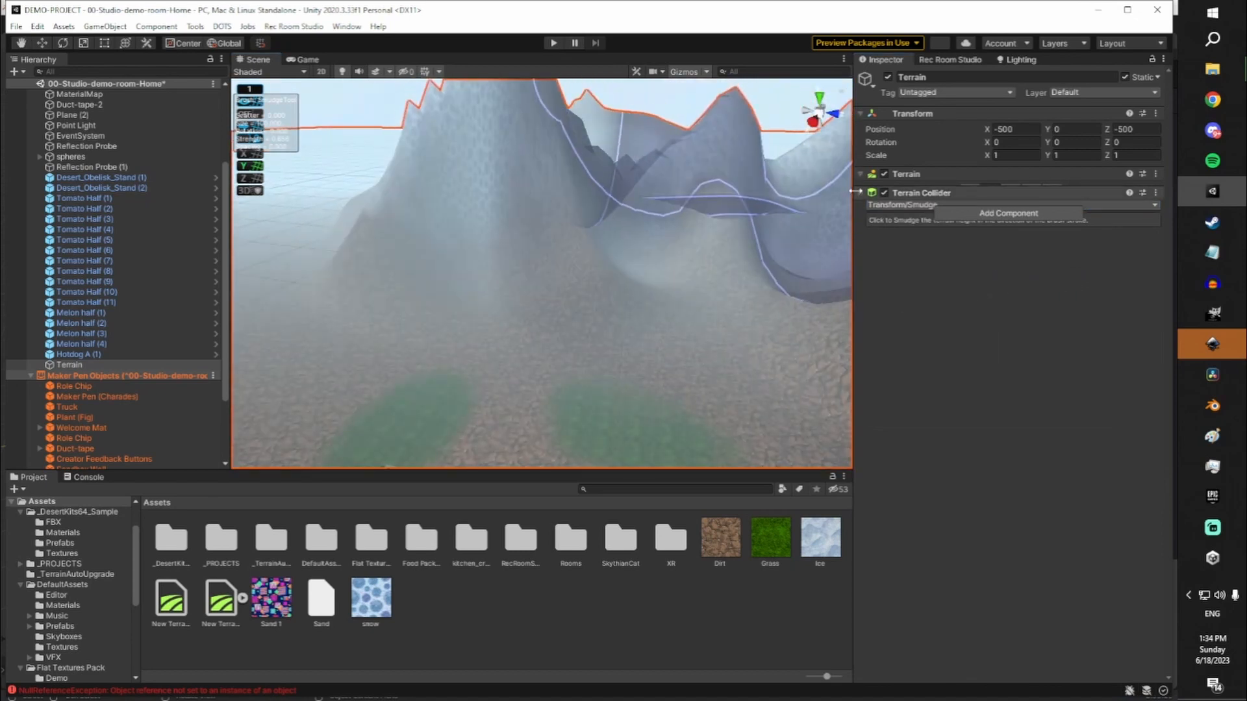
left_click(860, 193)
left_click(863, 174)
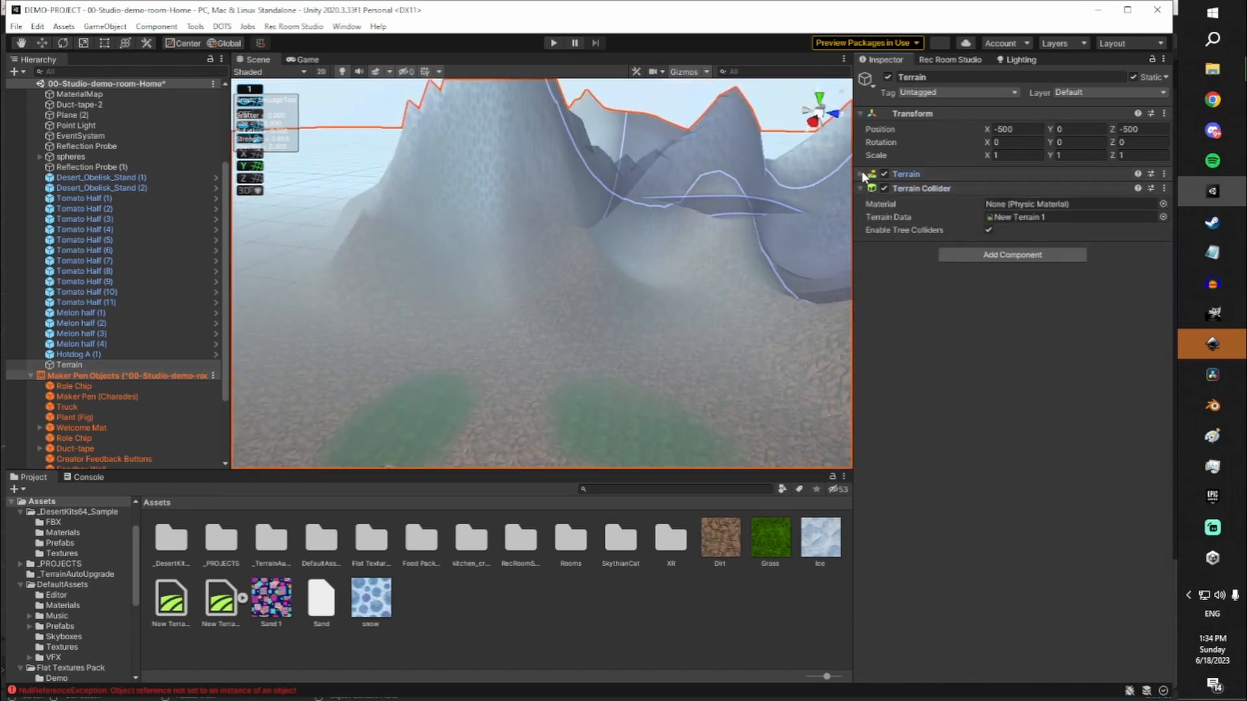
left_click(964, 273)
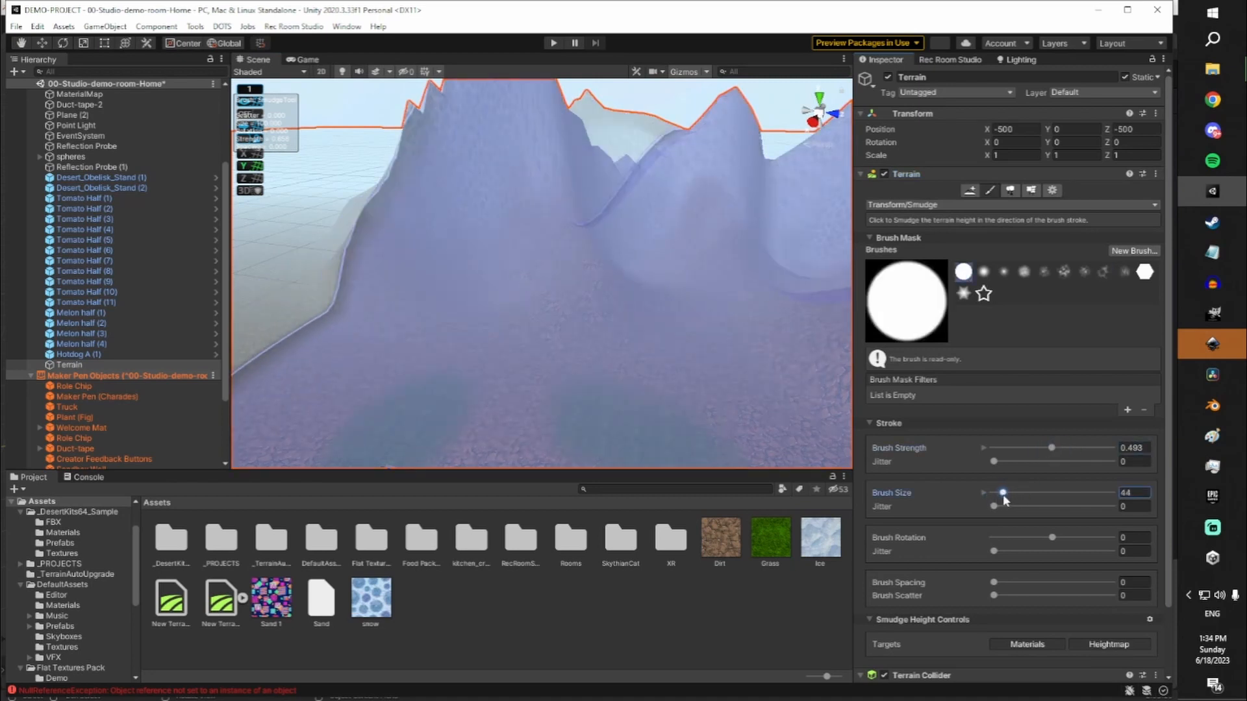
Set the Smudge brush size to 25
left_click_drag(1003, 499, 1006, 498)
key("s")
mouse_move(592, 313)
right_mouse_down()
mouse_move(582, 343)
mouse_move(615, 333)
right_mouse_up()
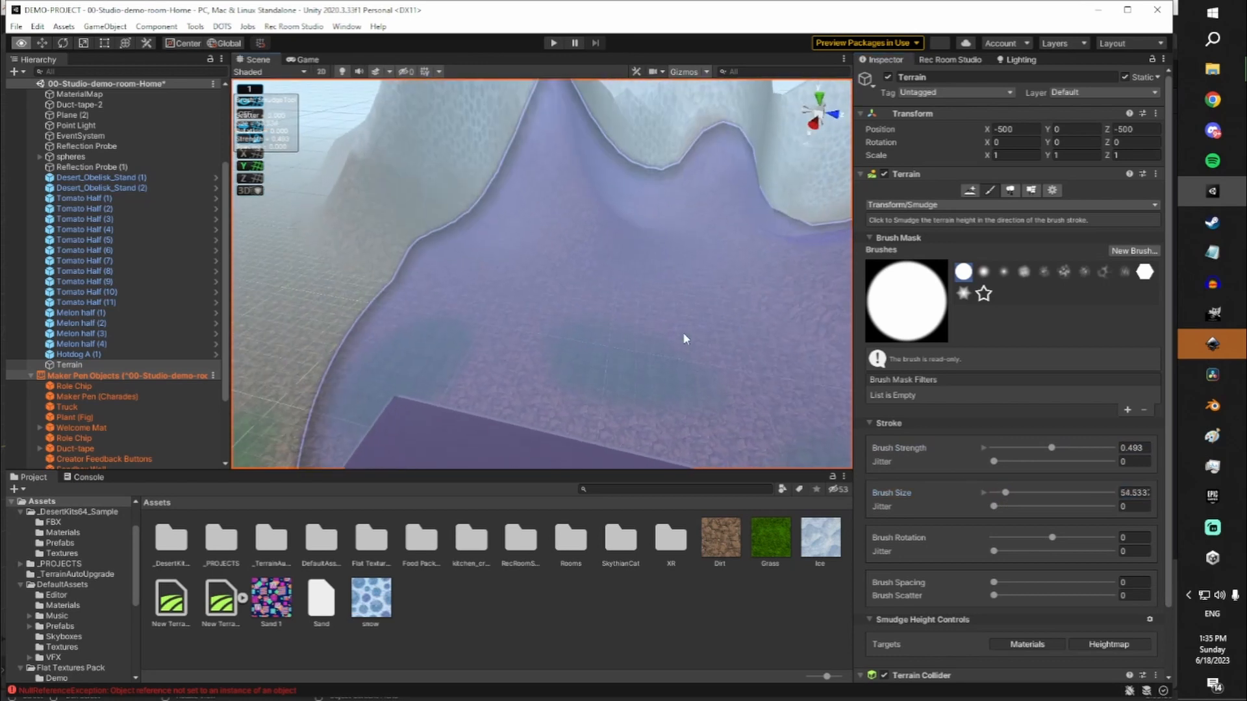
key("s")
left_click_drag(1005, 497, 1003, 495)
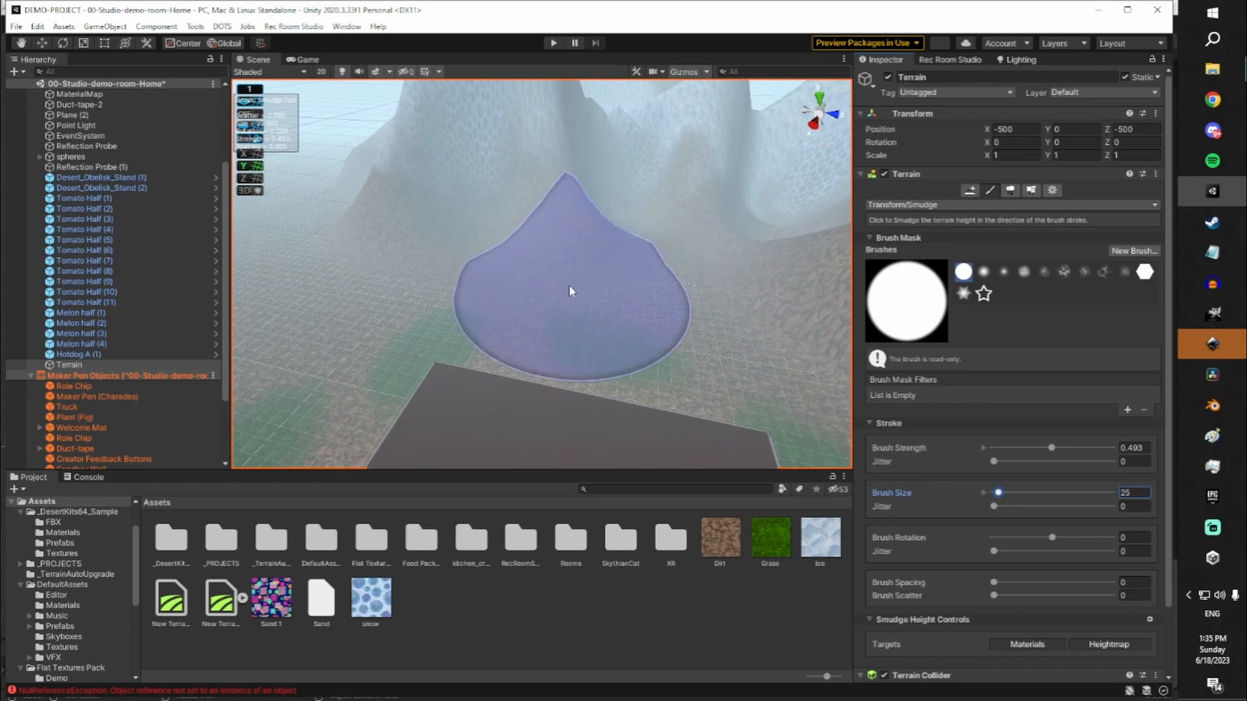
Set the Smudge brush strength to 1 and smudge the icy mountain ridge near the valley
mouse_move(571, 291)
right_mouse_down()
mouse_move(556, 202)
mouse_move(512, 222)
mouse_move(473, 292)
mouse_move(503, 283)
mouse_move(459, 273)
mouse_move(507, 286)
mouse_move(568, 276)
mouse_move(548, 250)
mouse_move(560, 286)
right_mouse_up()
key("w")
key("s")
key("w")
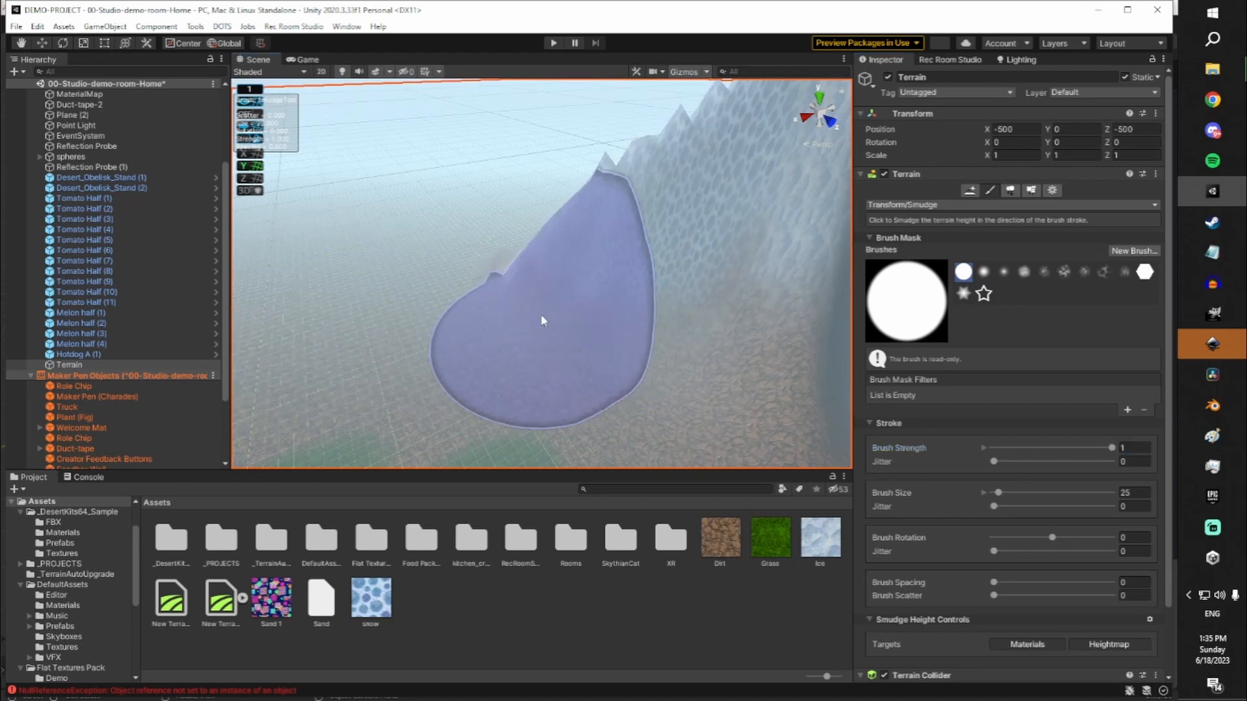
right_click_drag(543, 300, 999, 360)
key("s")
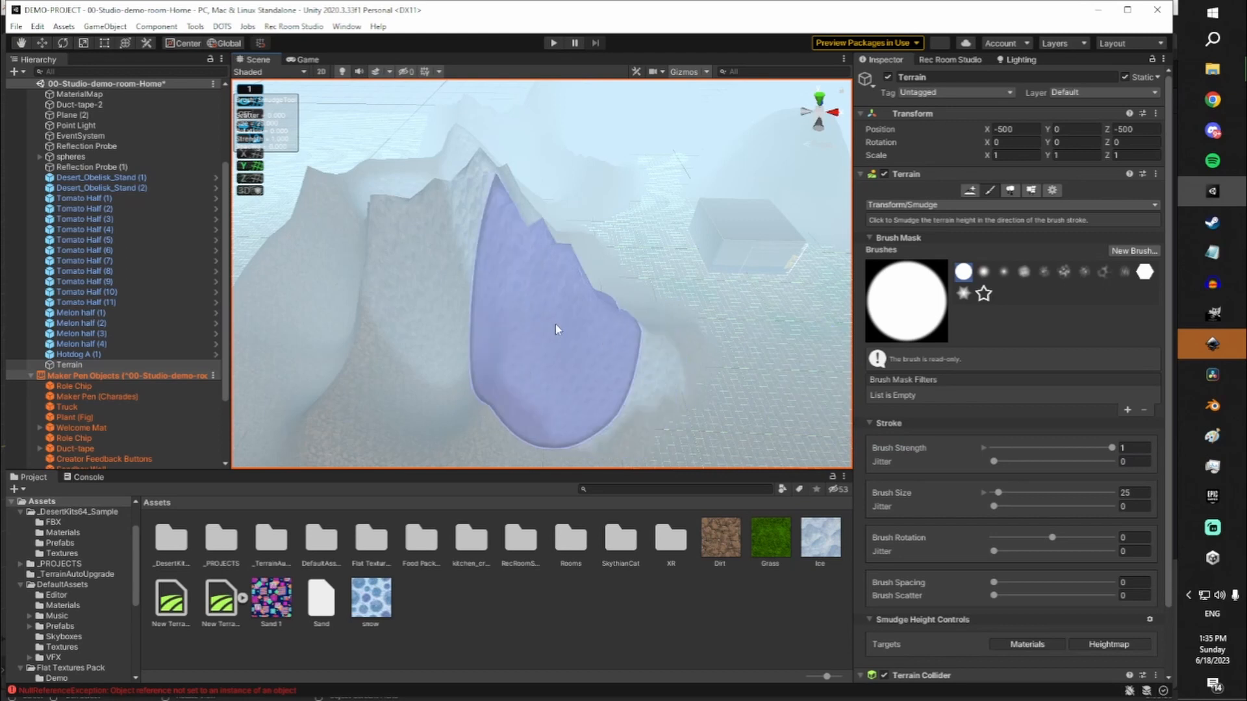
mouse_move(617, 337)
right_mouse_down()
mouse_move(760, 367)
mouse_move(715, 350)
right_mouse_up()
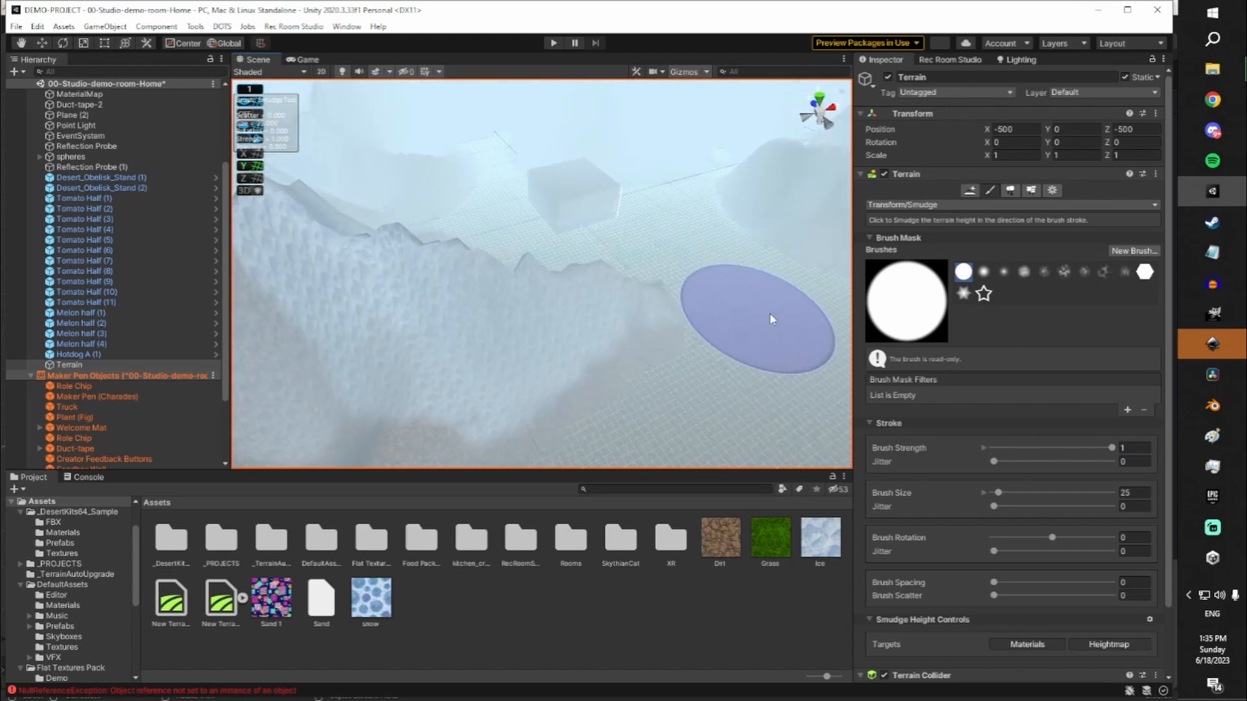
mouse_move(816, 312)
right_mouse_down()
mouse_move(542, 315)
mouse_move(479, 337)
mouse_move(578, 353)
mouse_move(539, 316)
mouse_move(437, 325)
mouse_move(589, 327)
mouse_move(563, 320)
right_mouse_up()
key("s")
Set the Smudge brush strength to 0.545 and smudge the end of the icy ridge sideways
left_click(927, 337)
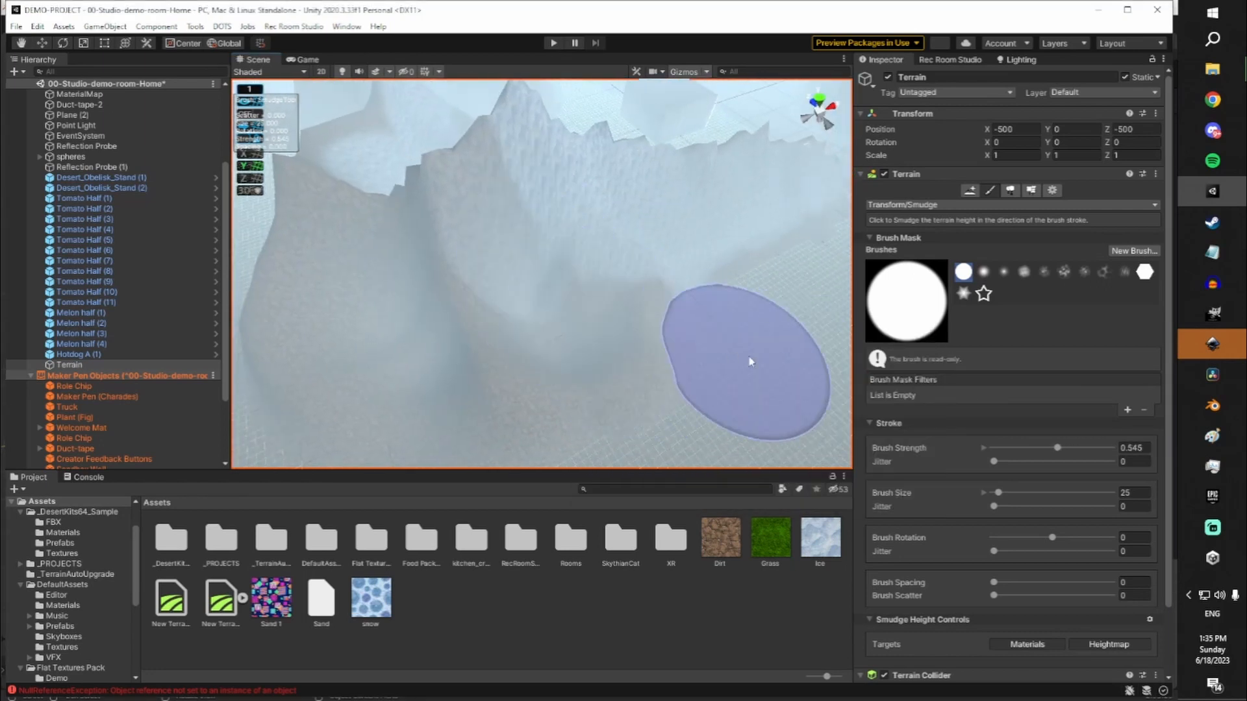
right_click_drag(670, 346, 724, 367)
key("s")
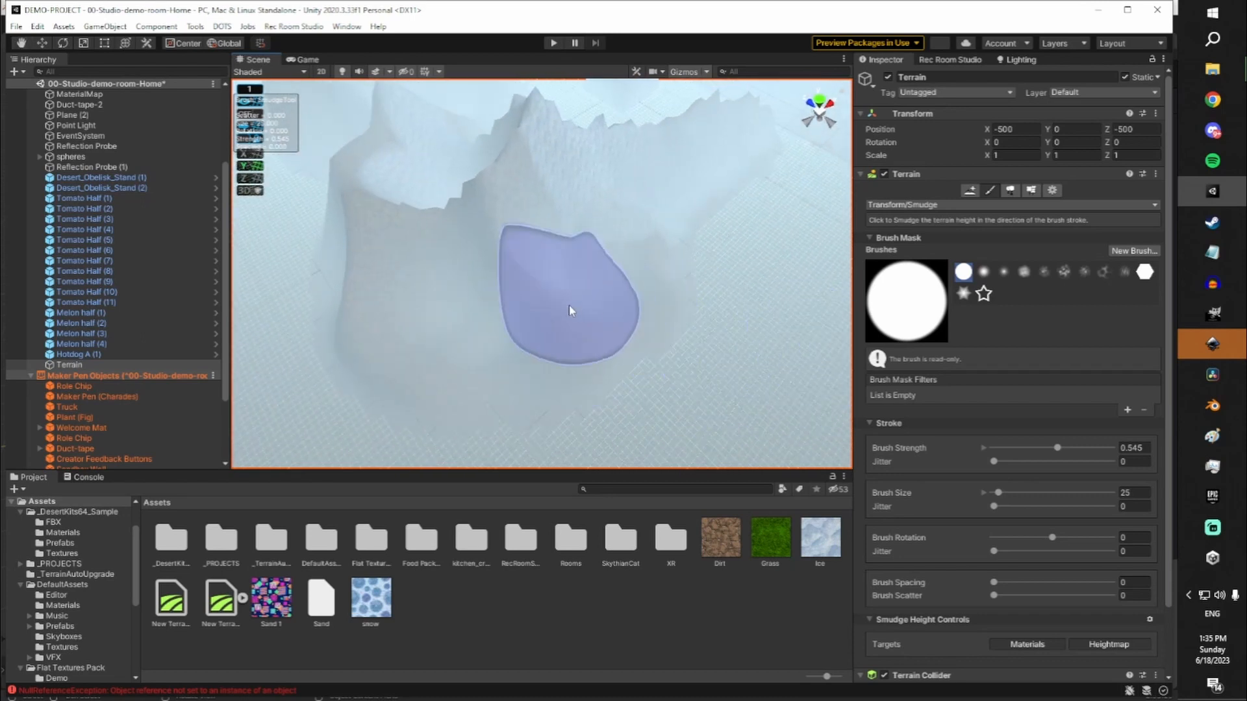
mouse_move(587, 324)
right_mouse_down()
mouse_move(811, 280)
mouse_move(740, 240)
mouse_move(445, 281)
right_mouse_up()
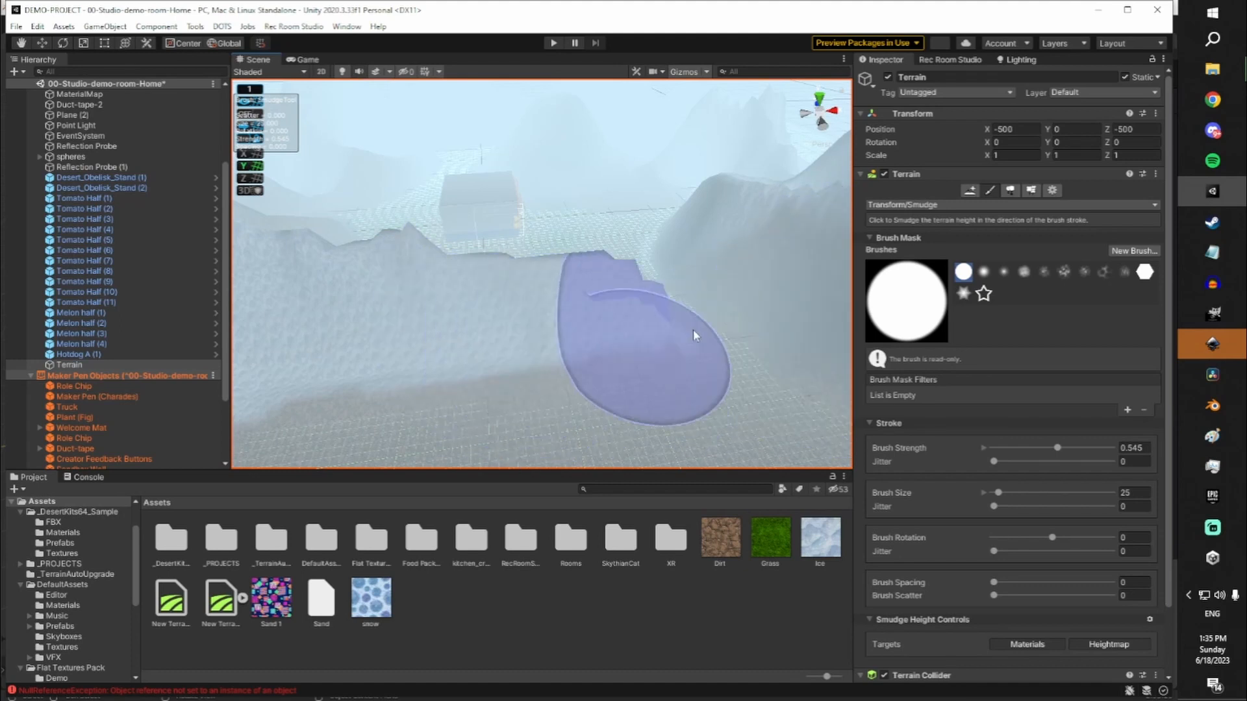
mouse_move(643, 370)
right_mouse_down()
mouse_move(637, 353)
mouse_move(529, 342)
mouse_move(518, 355)
right_mouse_up()
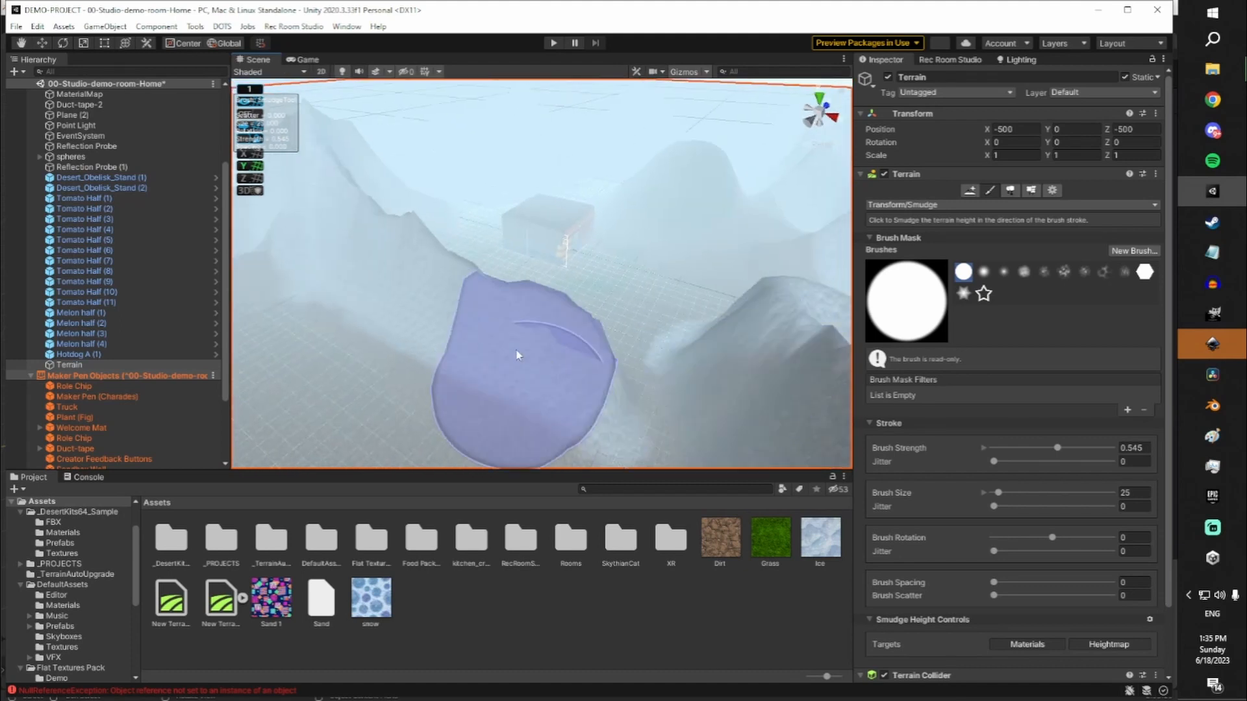
left_click_drag(518, 356, 624, 368)
left_click_drag(519, 383, 657, 366)
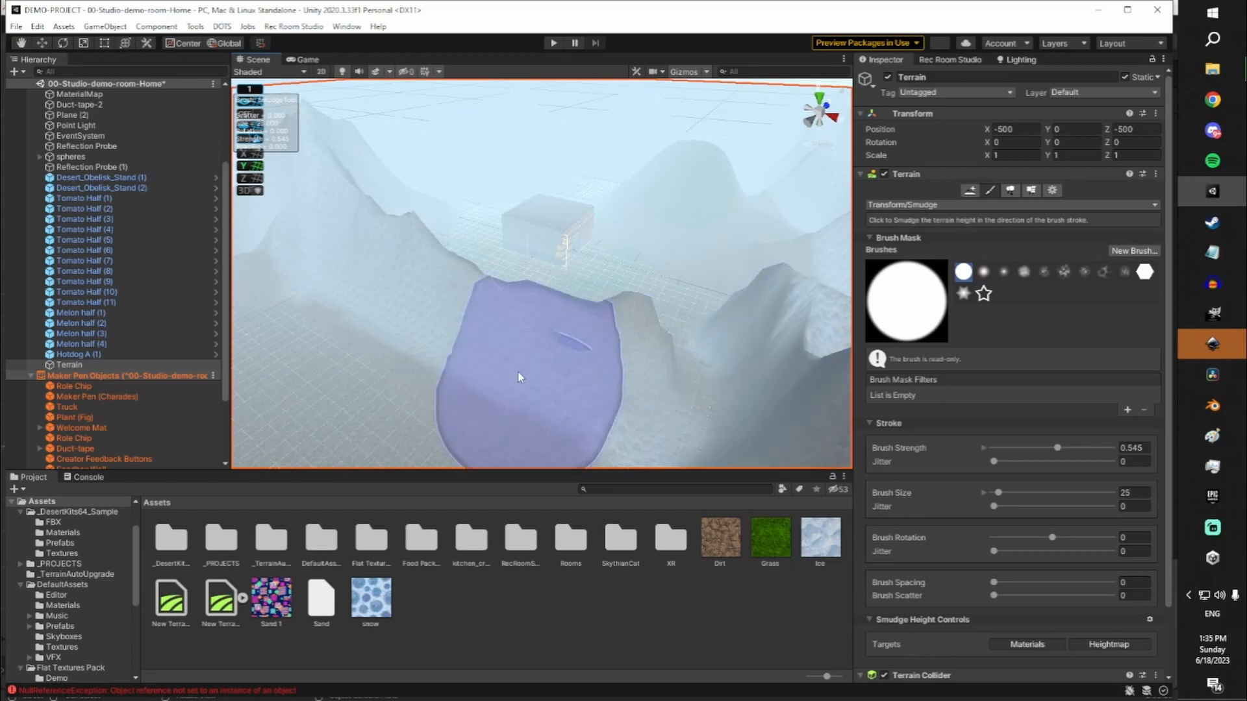
right_click_drag(510, 367, 890, 371)
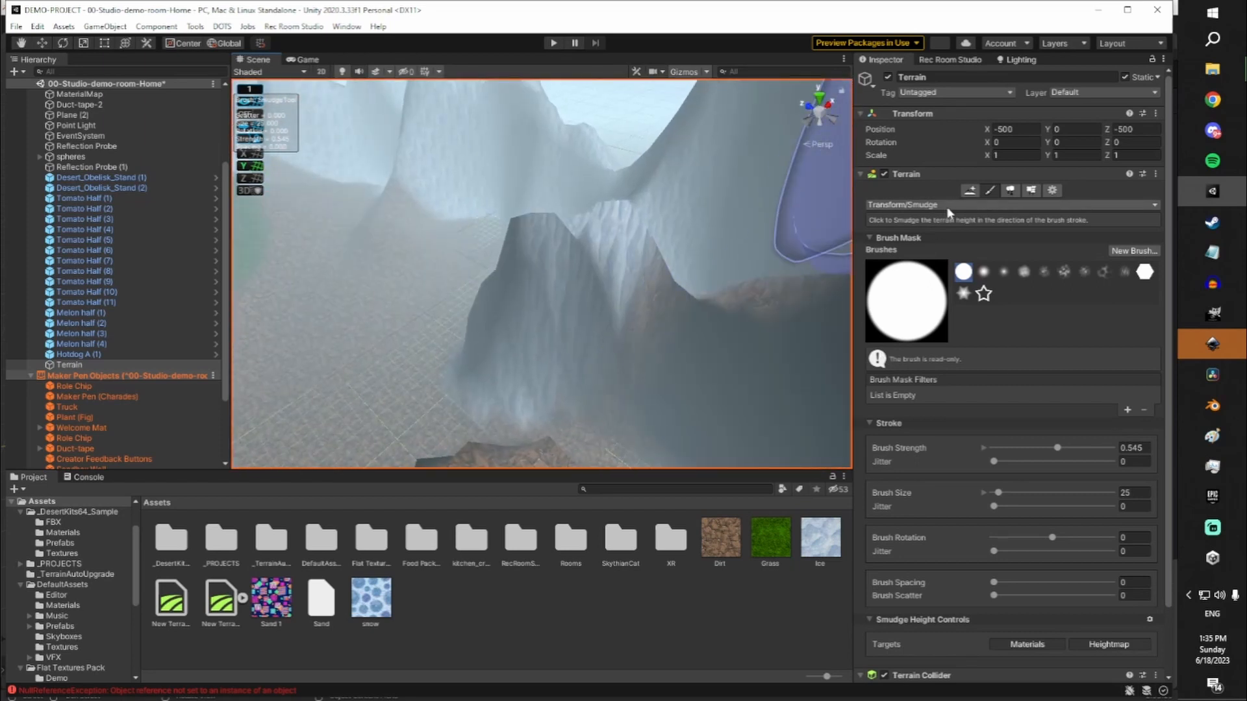
Switch the terrain tool to Sculpt Bridge and set its brush size to 16
left_click(947, 206)
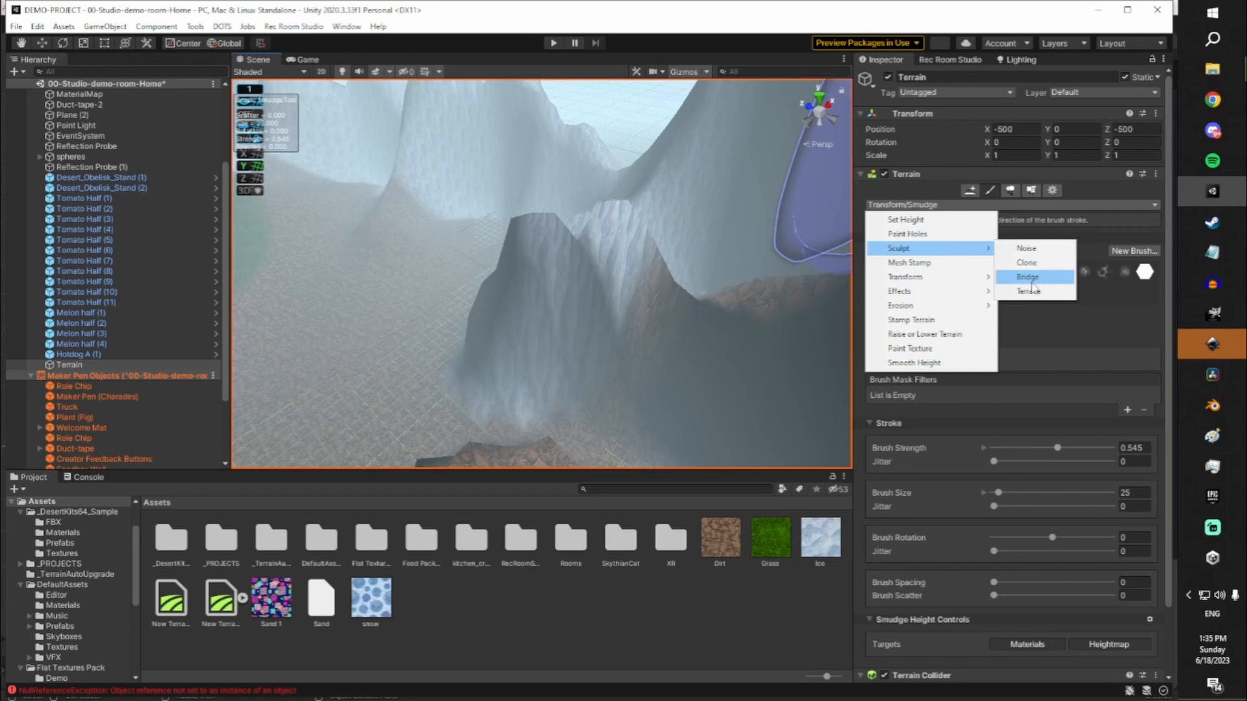
left_click(1029, 278)
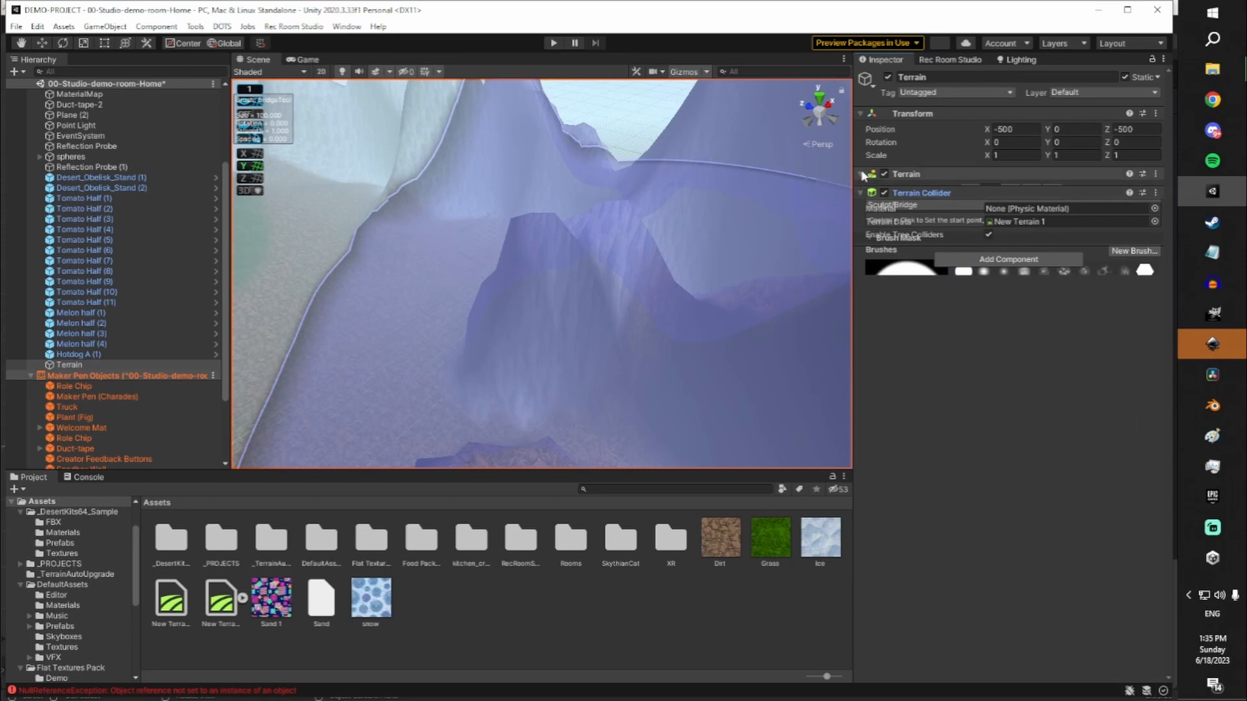
left_click(862, 174)
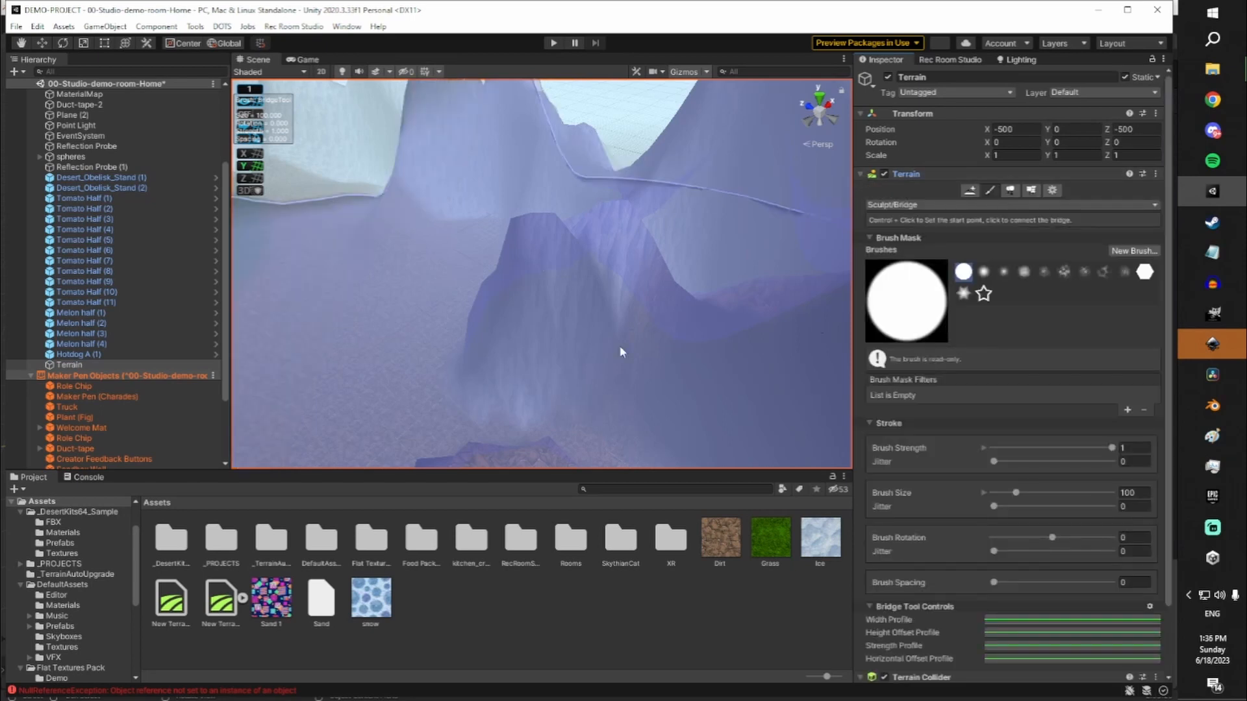
mouse_move(609, 266)
right_mouse_down()
mouse_move(468, 284)
mouse_move(769, 368)
right_mouse_up()
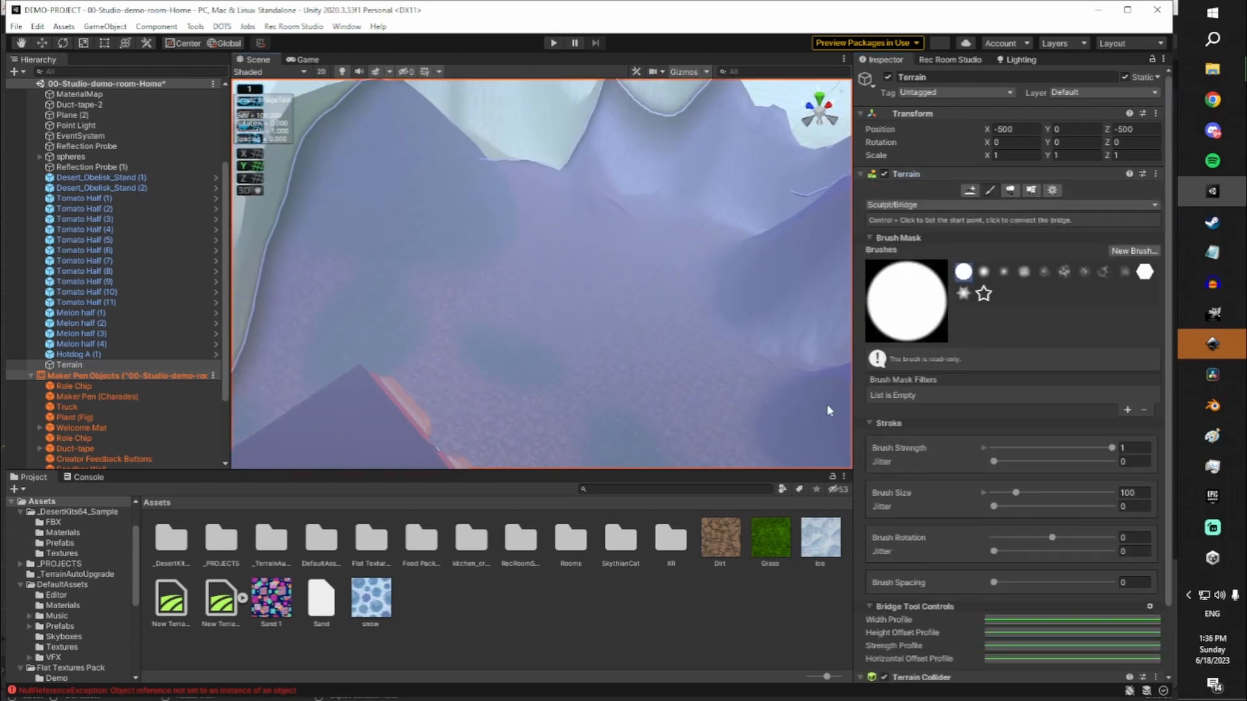
left_click_drag(1016, 494, 1009, 495)
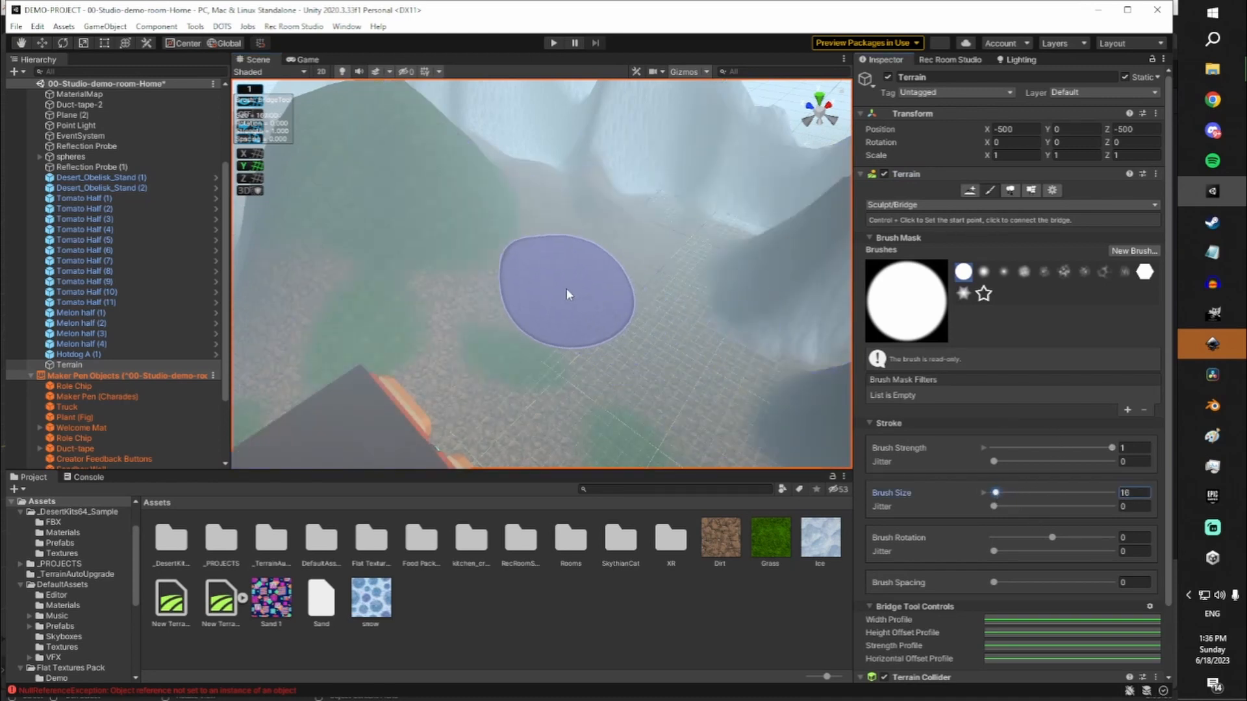
Start a terrain bridge on the green hill's slope, heading toward the dark mountain across the valley
mouse_move(473, 250)
right_mouse_down()
mouse_move(490, 267)
mouse_move(438, 243)
right_mouse_up()
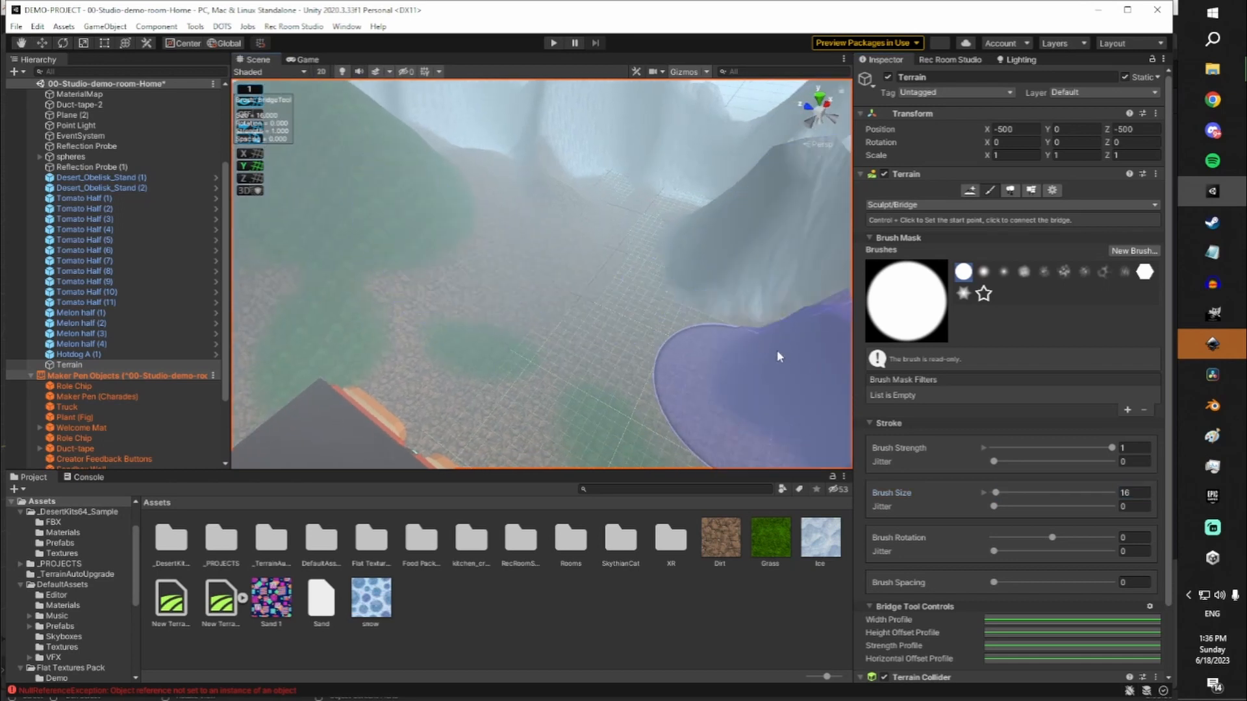
right_click_drag(538, 291, 670, 319)
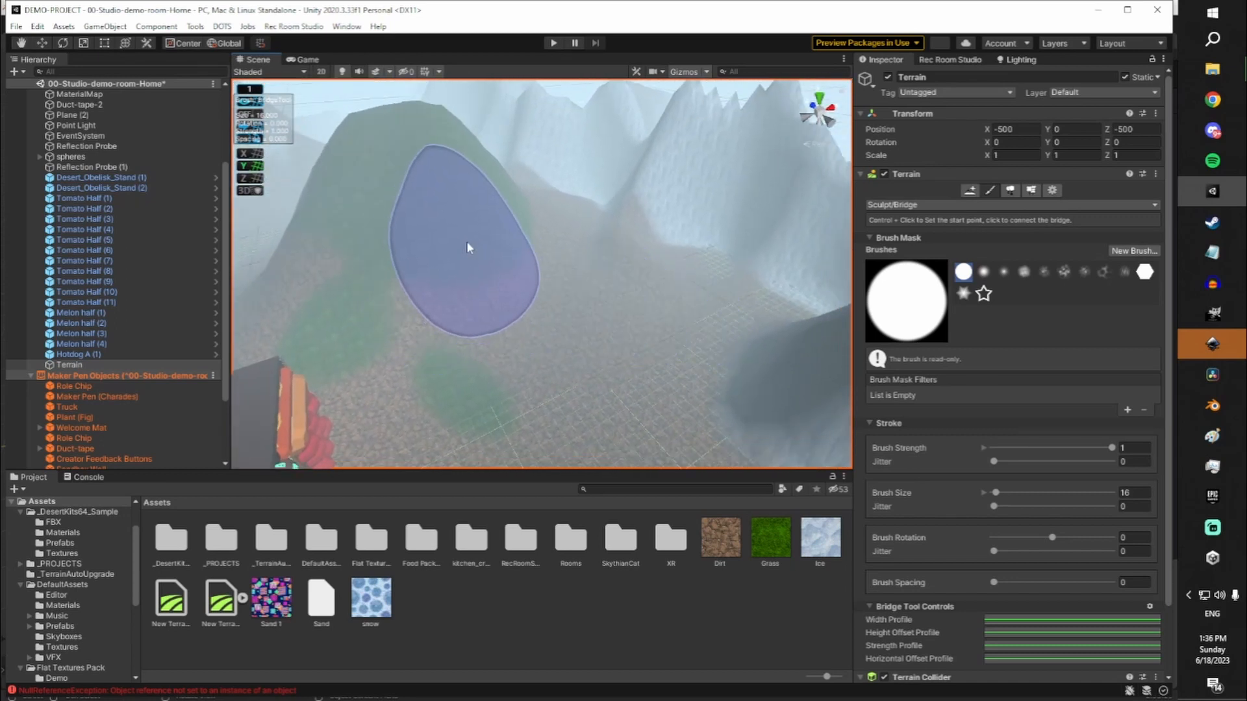
left_click(466, 243, "ctrl")
right_click_drag(585, 283, 641, 306)
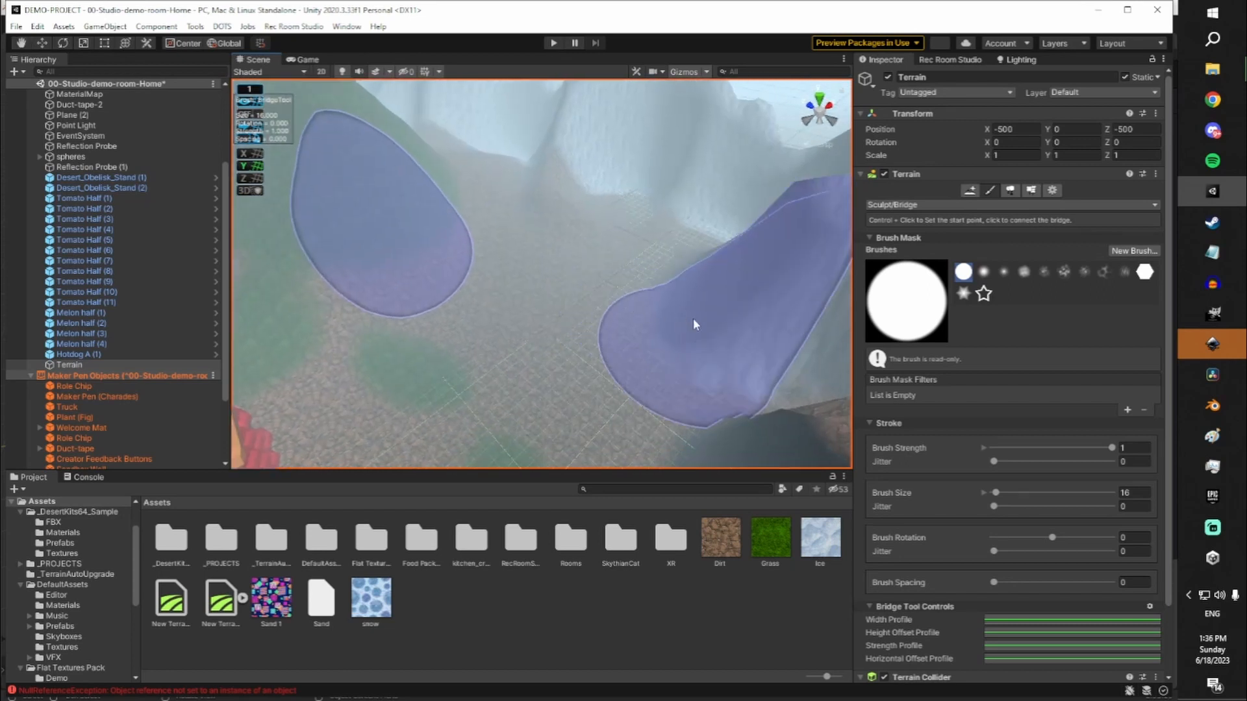
Sculpt a raised terrain bridge across the valley with the Bridge brush at size 16 and strength 1
left_click(657, 312)
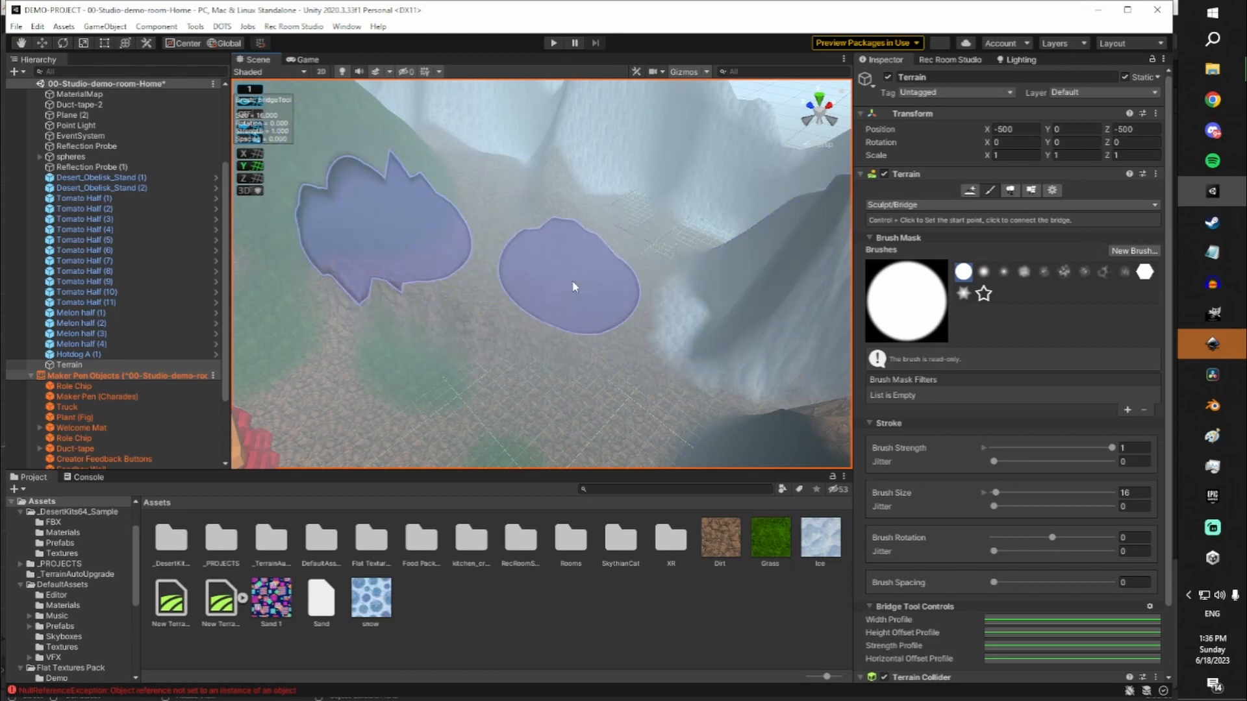
right_click_drag(574, 286, 545, 265)
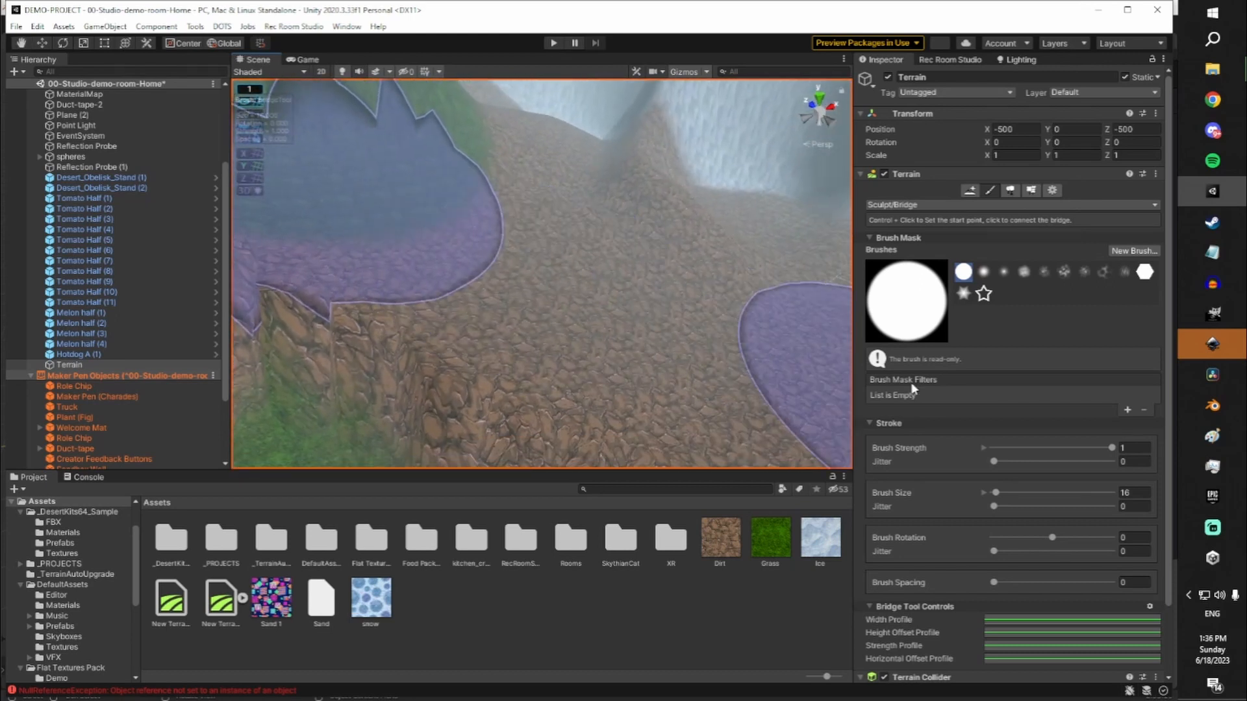
key("s")
right_click(587, 276)
left_click(928, 279)
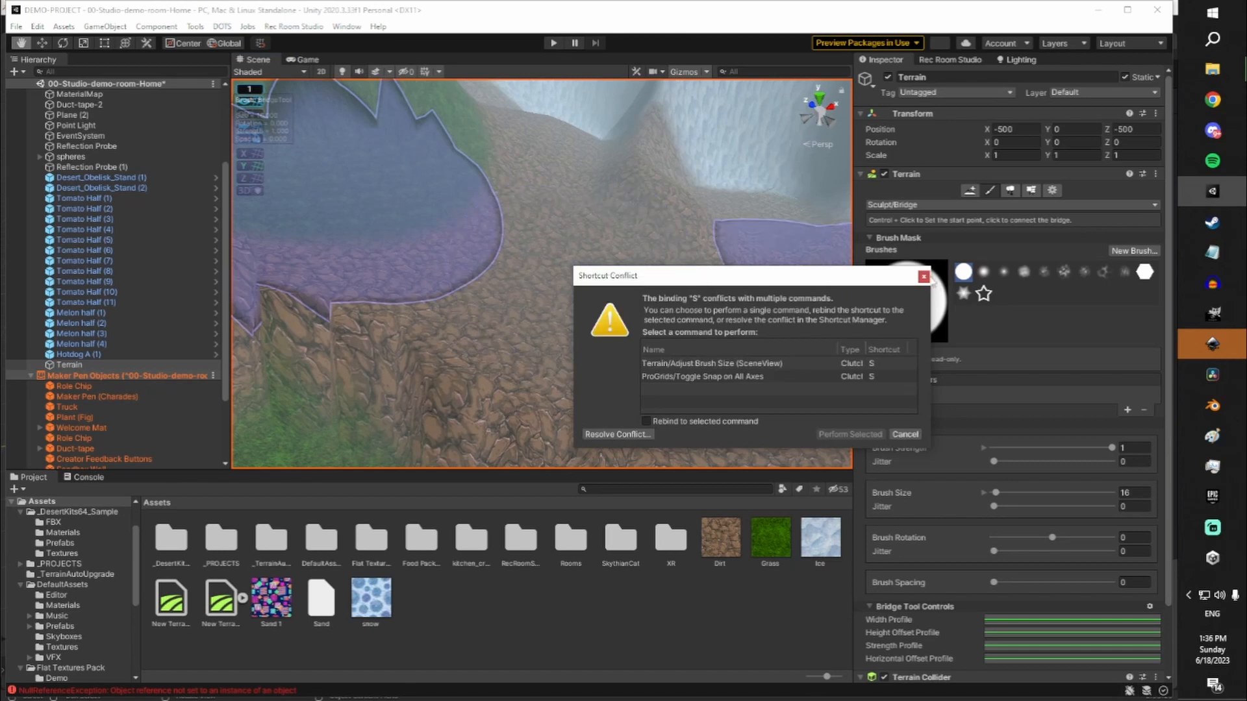
left_click(925, 278)
key("s")
right_click_drag(643, 256, 485, 258)
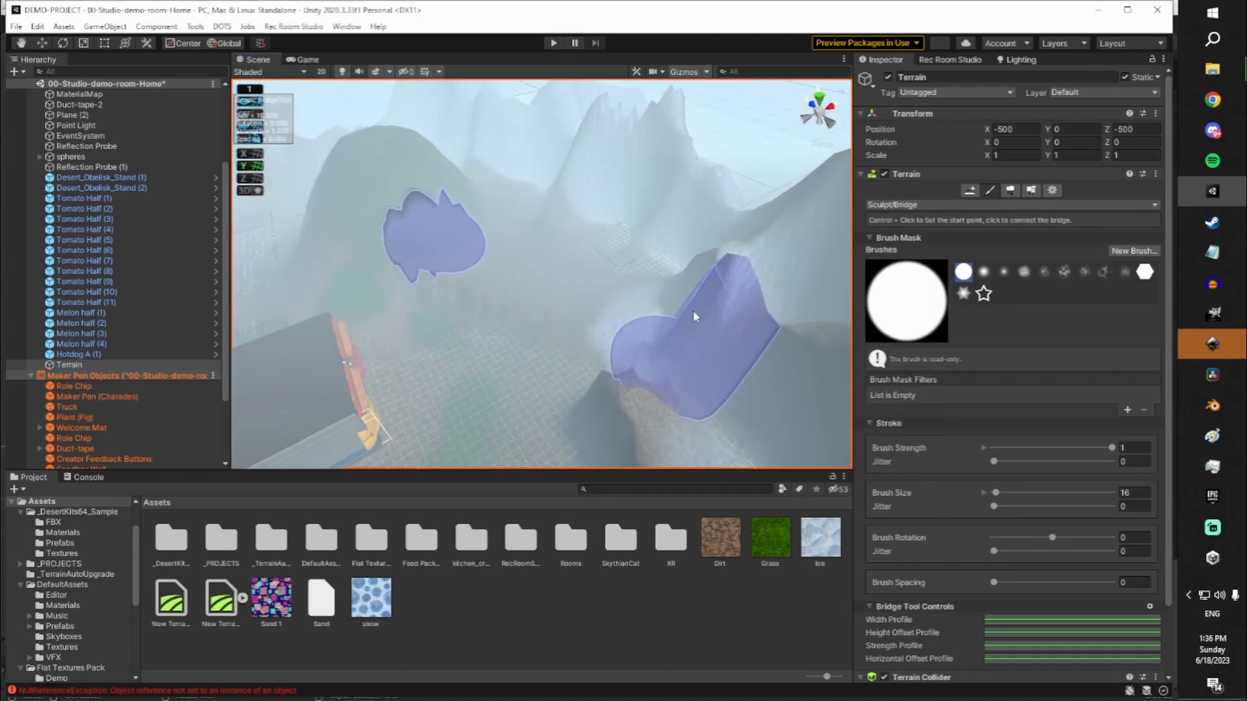
left_click(714, 283)
mouse_move(711, 286)
right_mouse_down()
mouse_move(662, 384)
mouse_move(746, 334)
mouse_move(695, 256)
mouse_move(600, 242)
mouse_move(1027, 196)
mouse_move(1050, 234)
mouse_move(1038, 175)
mouse_move(977, 126)
mouse_move(886, 100)
mouse_move(663, 189)
mouse_move(762, 284)
mouse_move(888, 285)
mouse_move(673, 231)
mouse_move(675, 104)
mouse_move(602, 189)
mouse_move(515, 234)
mouse_move(515, 217)
mouse_move(445, 194)
mouse_move(350, 240)
mouse_move(381, 239)
mouse_move(496, 348)
mouse_move(518, 231)
mouse_move(454, 203)
mouse_move(504, 289)
mouse_move(415, 214)
mouse_move(622, 208)
mouse_move(657, 178)
mouse_move(748, 189)
mouse_move(840, 252)
mouse_move(718, 259)
mouse_move(732, 284)
mouse_move(661, 332)
mouse_move(415, 399)
mouse_move(562, 267)
mouse_move(427, 351)
right_mouse_up()
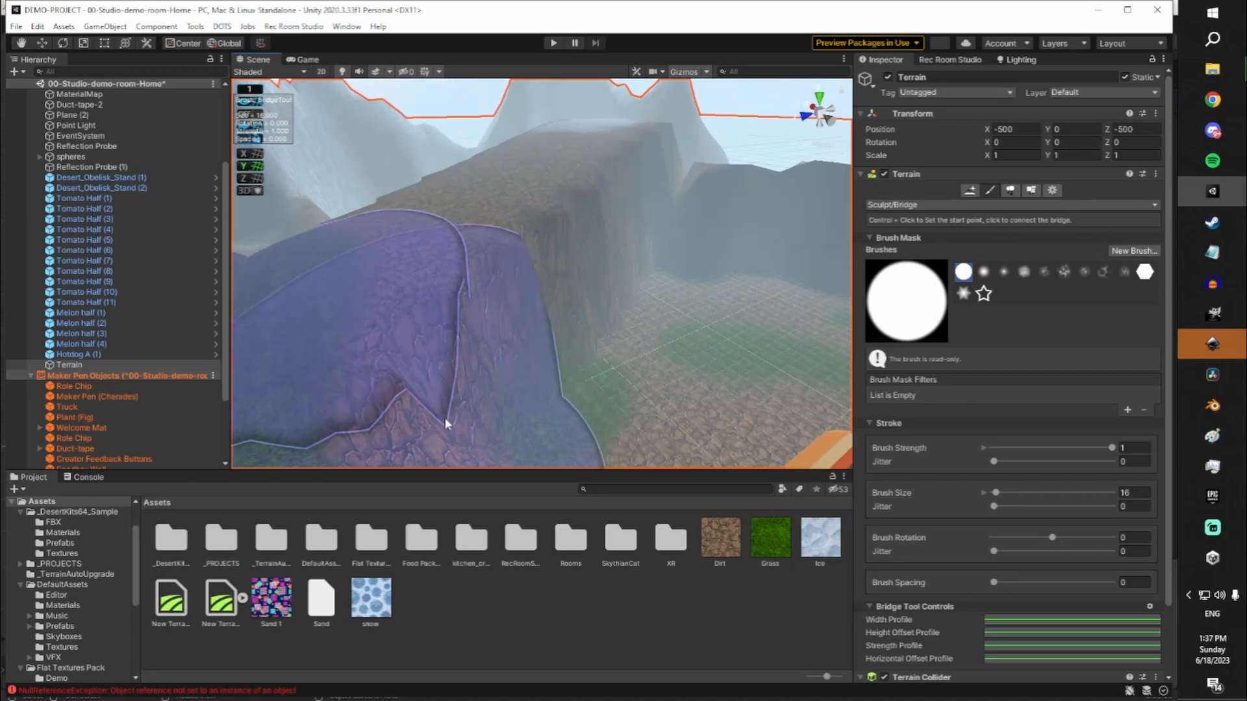
Search the project assets for "roc" and place the [Rock_1] prefab at the foot of the bridge's cliff wall
right_click_drag(662, 189, 572, 252)
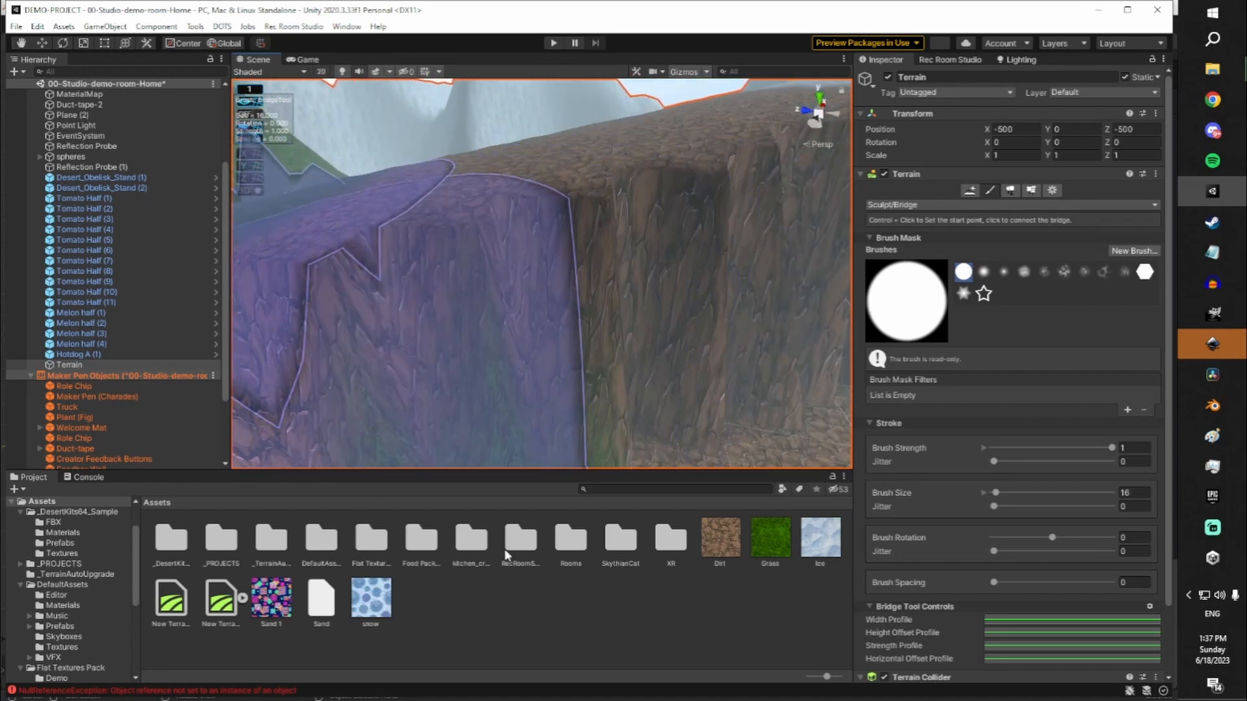
left_click(676, 489)
type("roc")
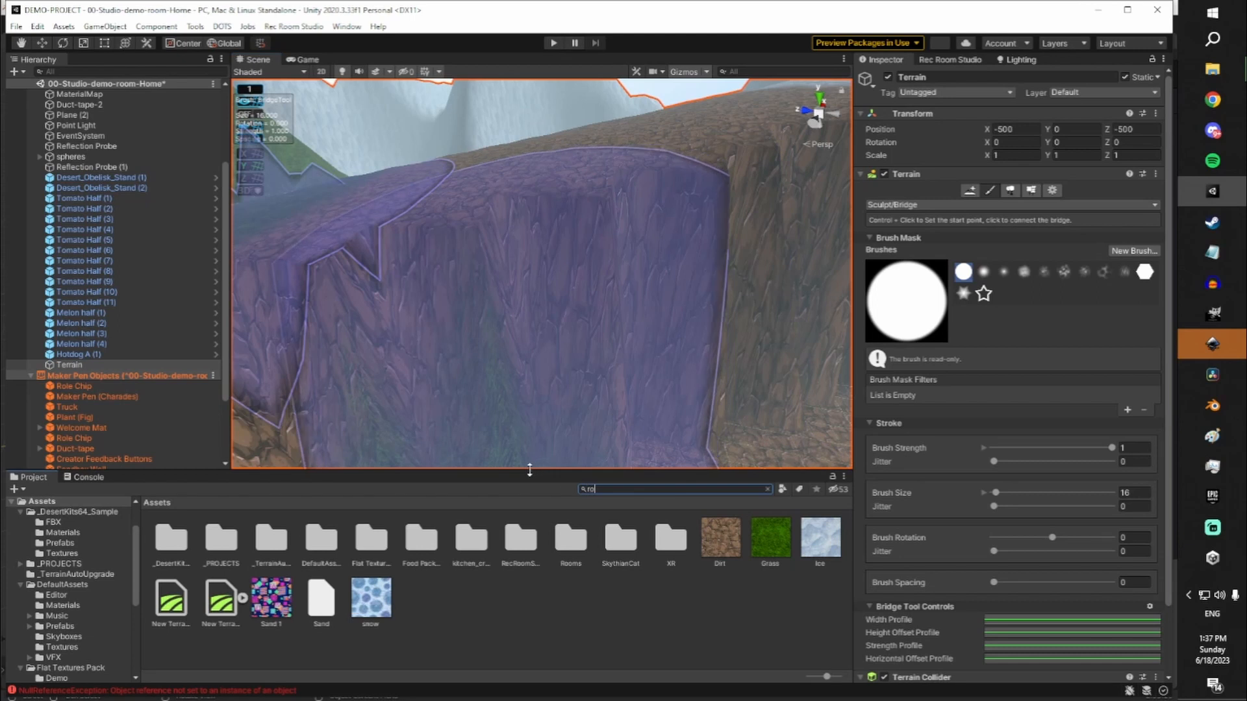
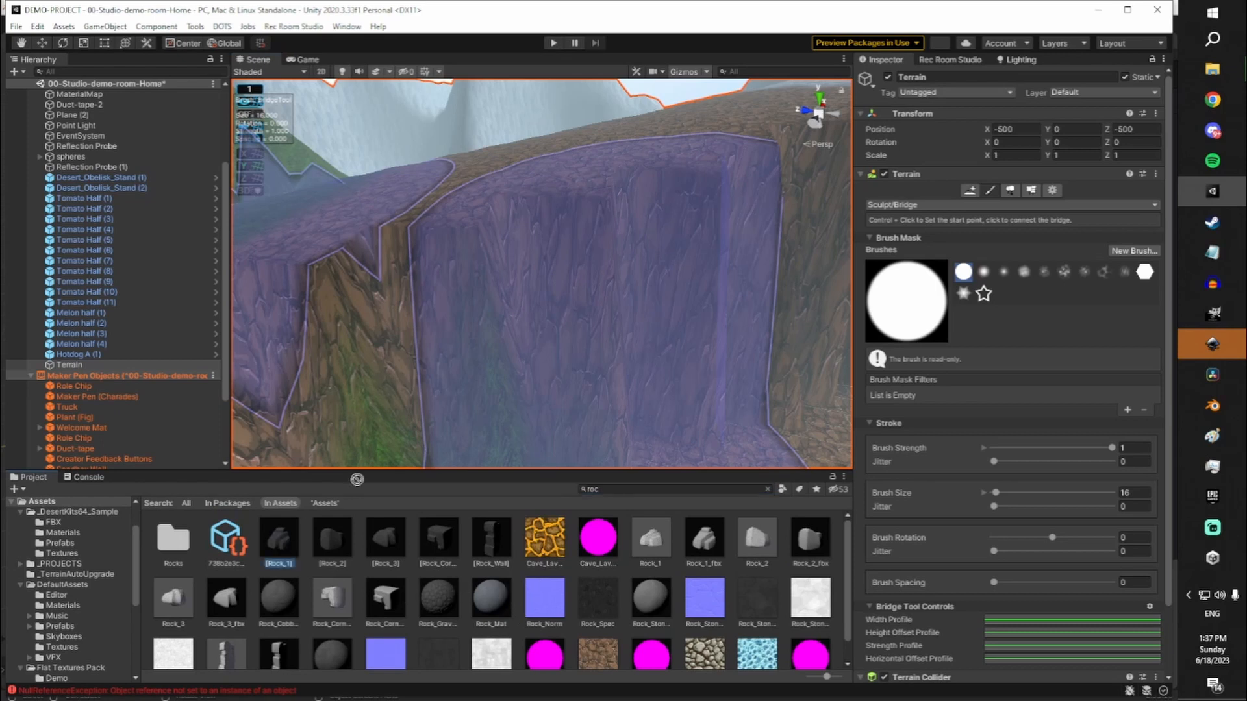
left_click_drag(357, 479, 507, 352)
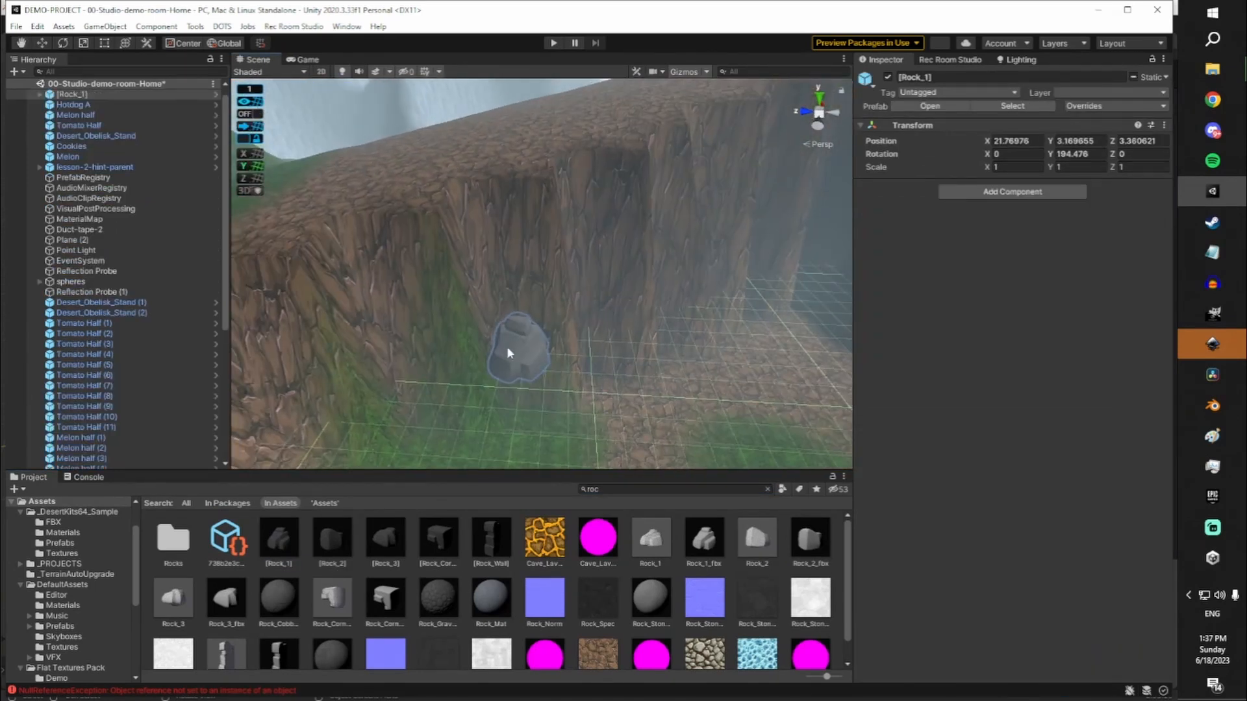
Scale the Rock_1 mesh to about 3.9 in X and 8.3 in Y and rotate it about 55° around Y
left_click(508, 351)
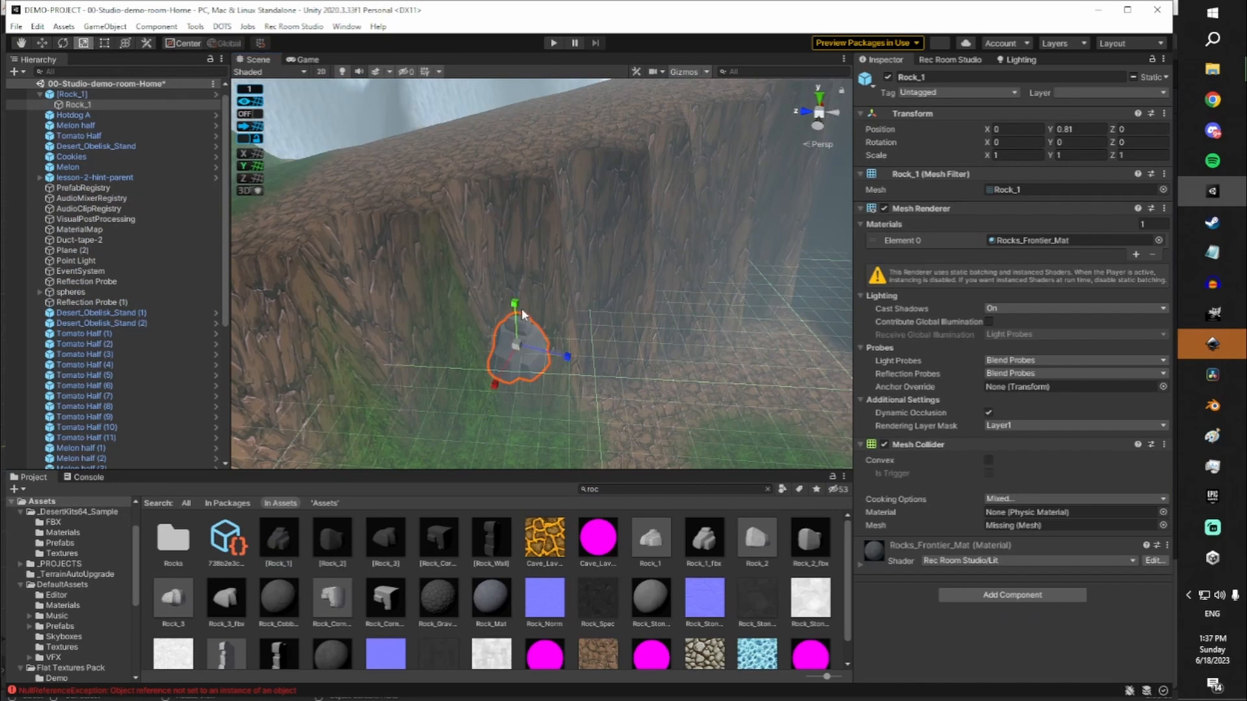
left_click_drag(515, 293, 490, 43)
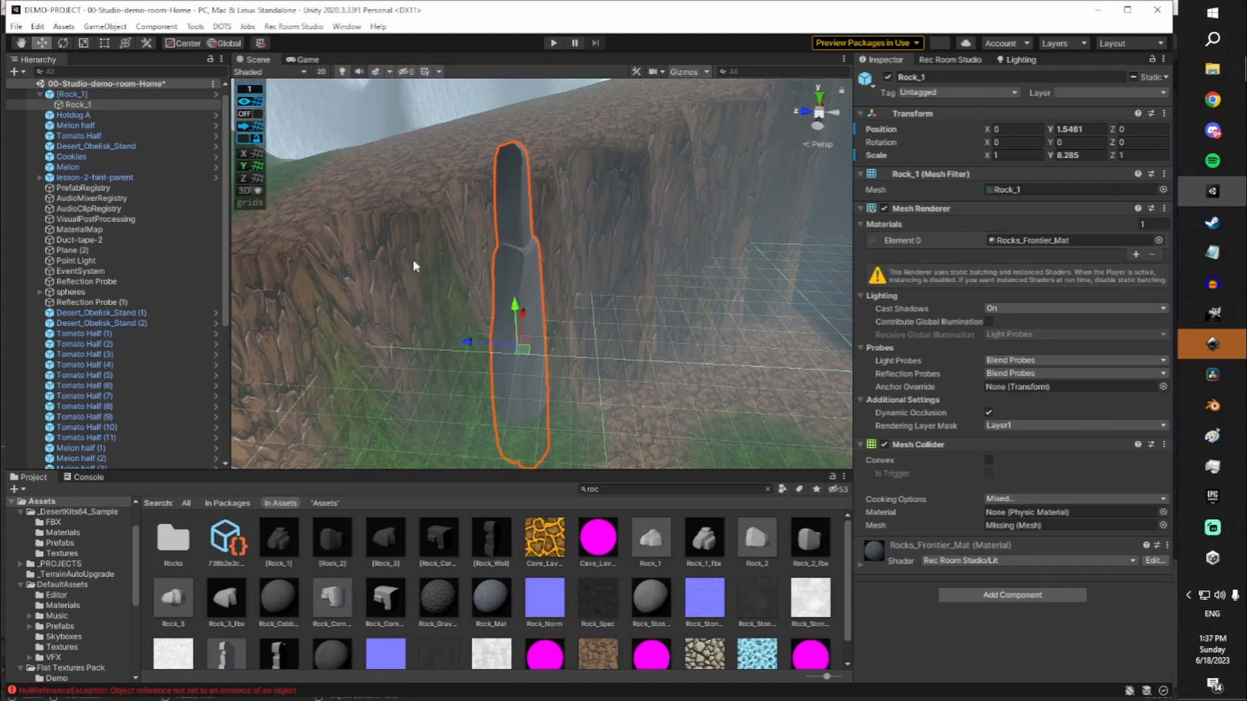
left_click_drag(529, 348, 363, 477)
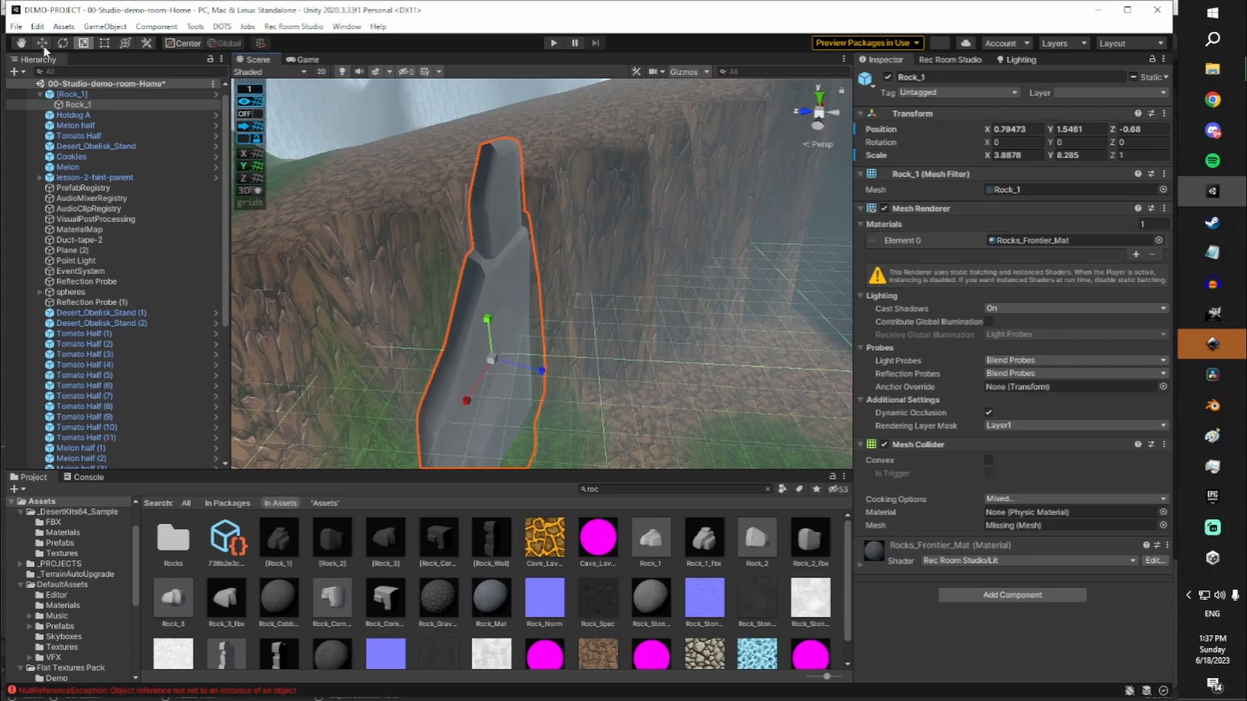
left_click(62, 43)
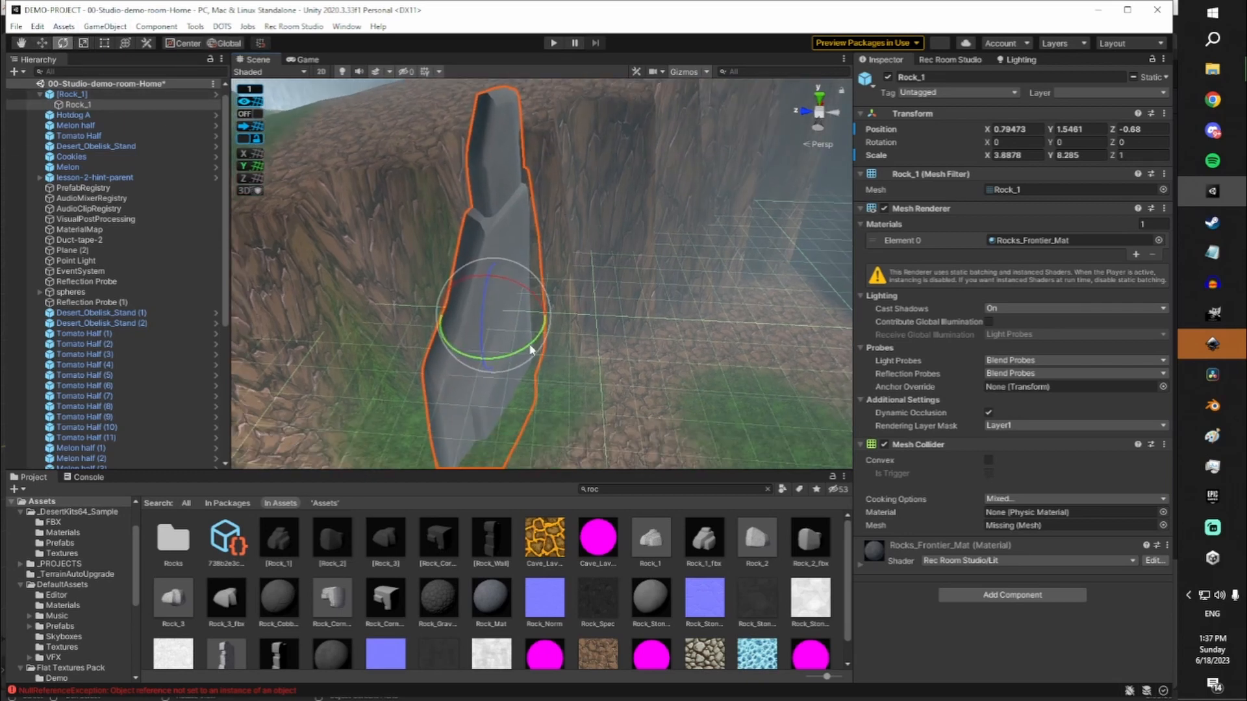
left_click_drag(531, 350, 509, 222)
Duplicate the stretched rock three times and line the copies up along the cliff wall, leaving nothing selected
left_click(43, 44)
scroll(520, 279, "down", 5)
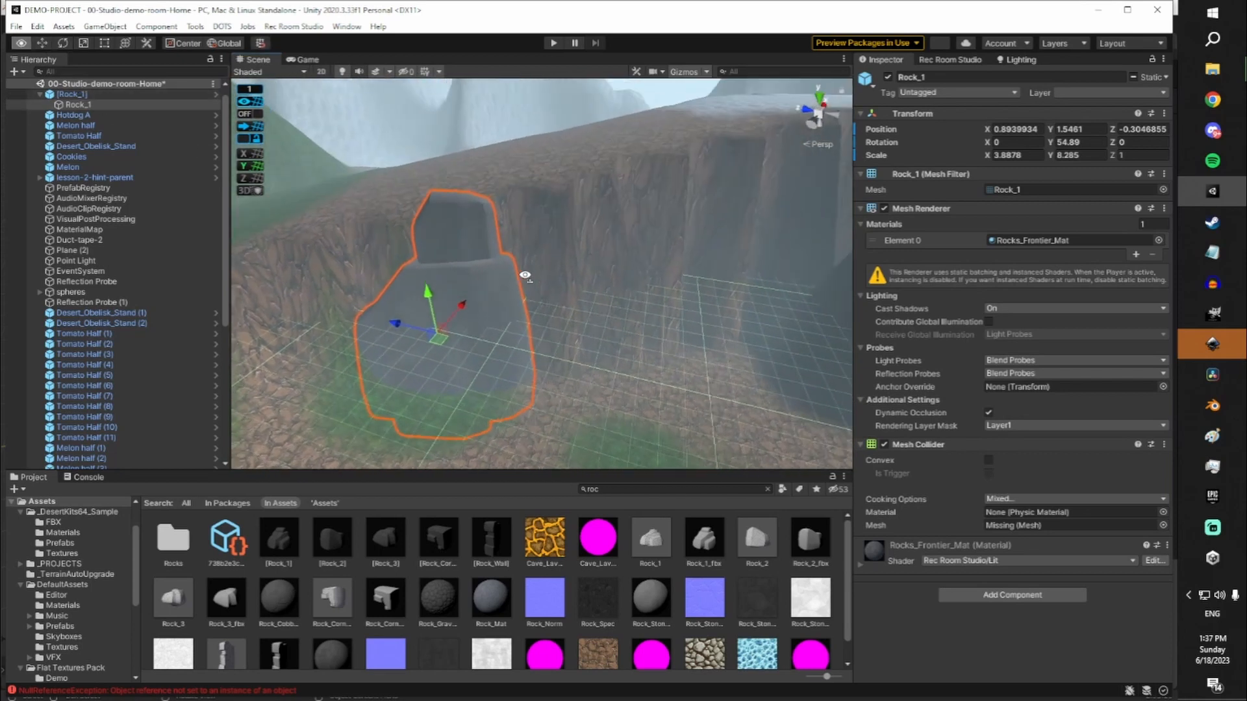
key("ctrl+d")
left_click_drag(422, 359, 685, 340)
key("ctrl+d")
key("ctrl+d")
right_click_drag(687, 327, 642, 252)
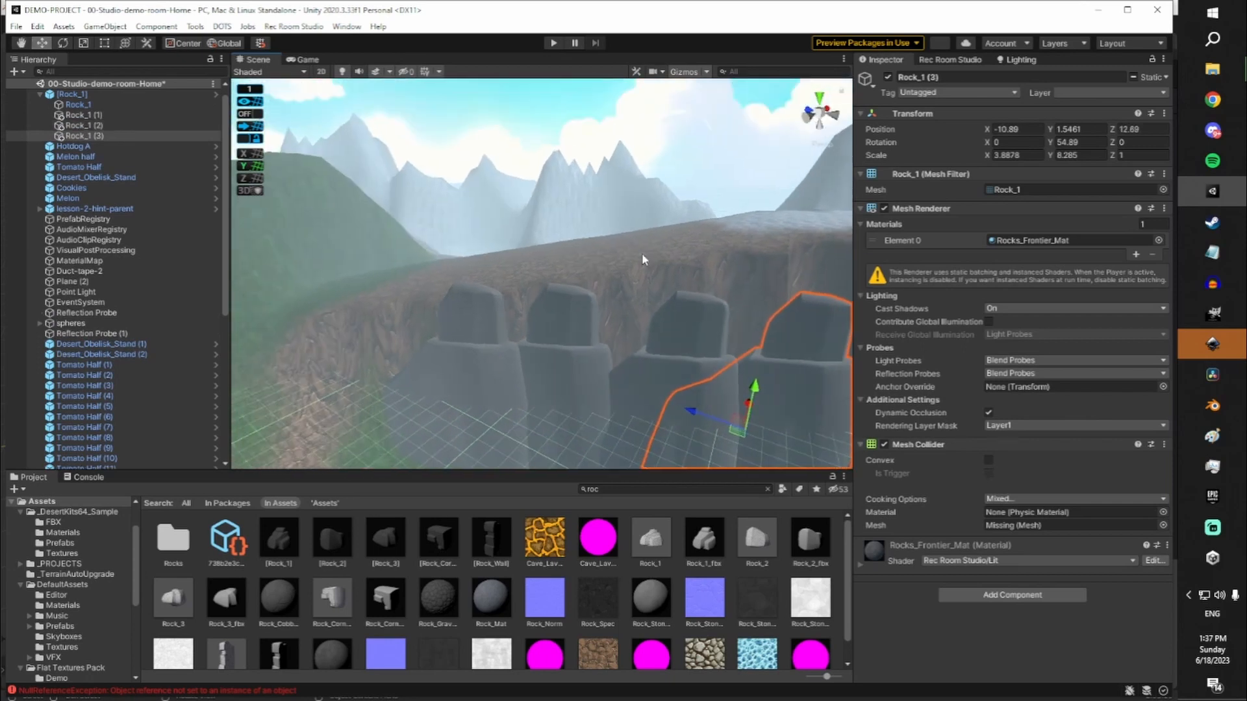
left_click(623, 174)
Select the terrain and activate its Paint Trees tool
right_click_drag(622, 174, 967, 198)
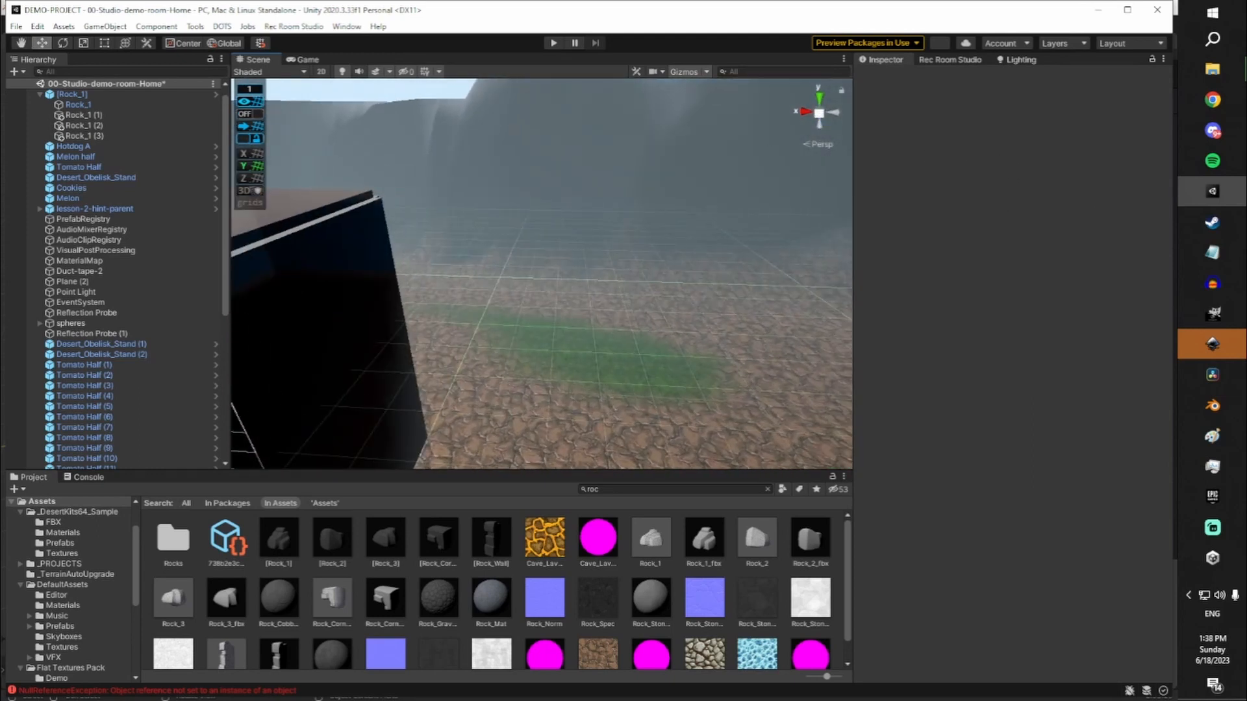
left_click(515, 273)
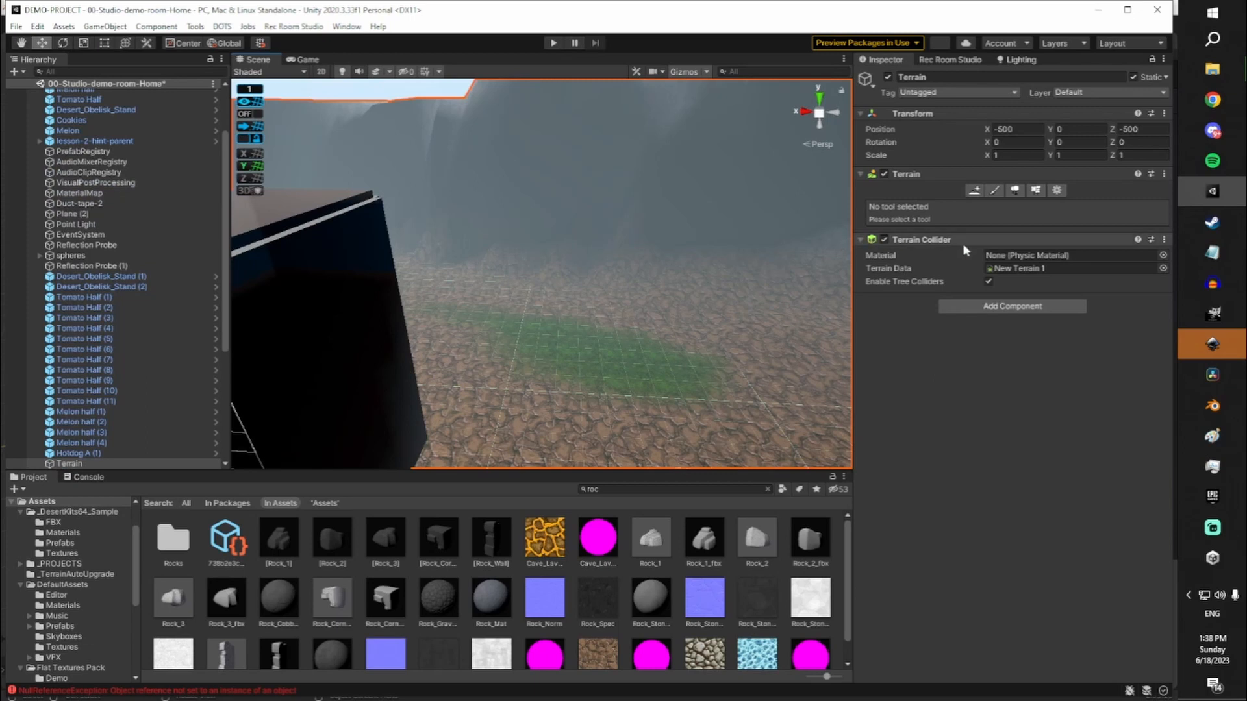
left_click(1016, 191)
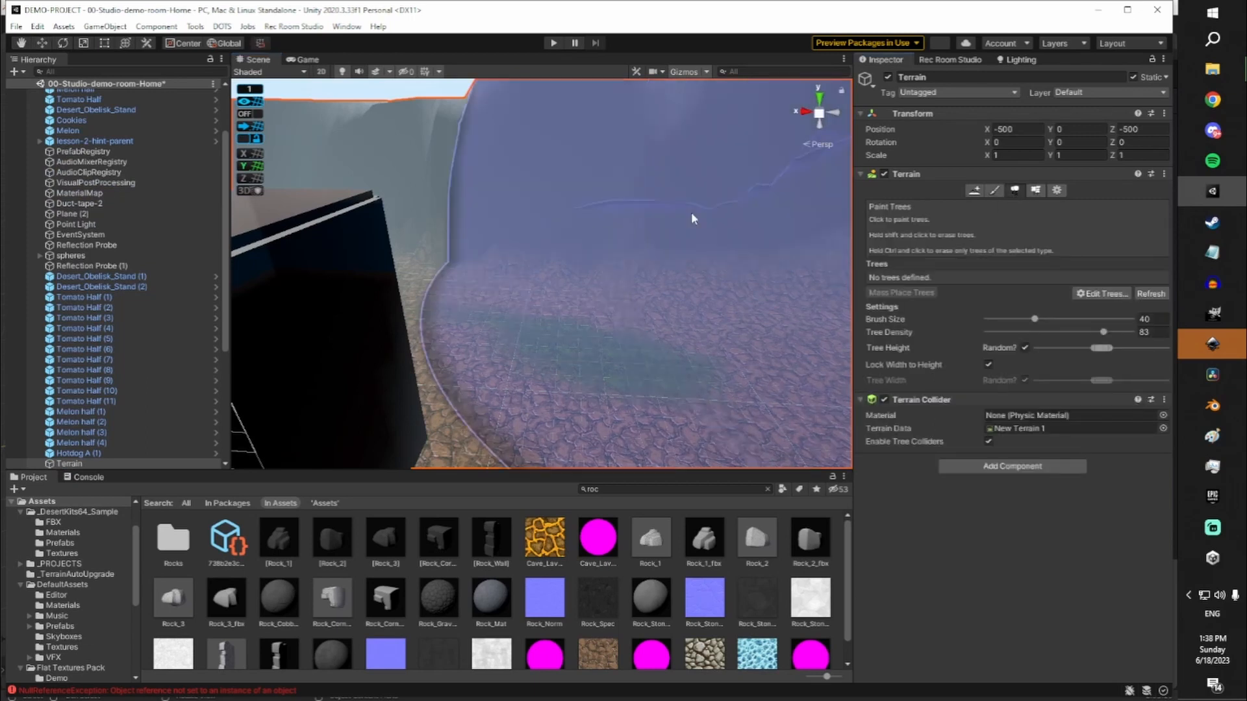
right_click_drag(692, 217, 702, 183)
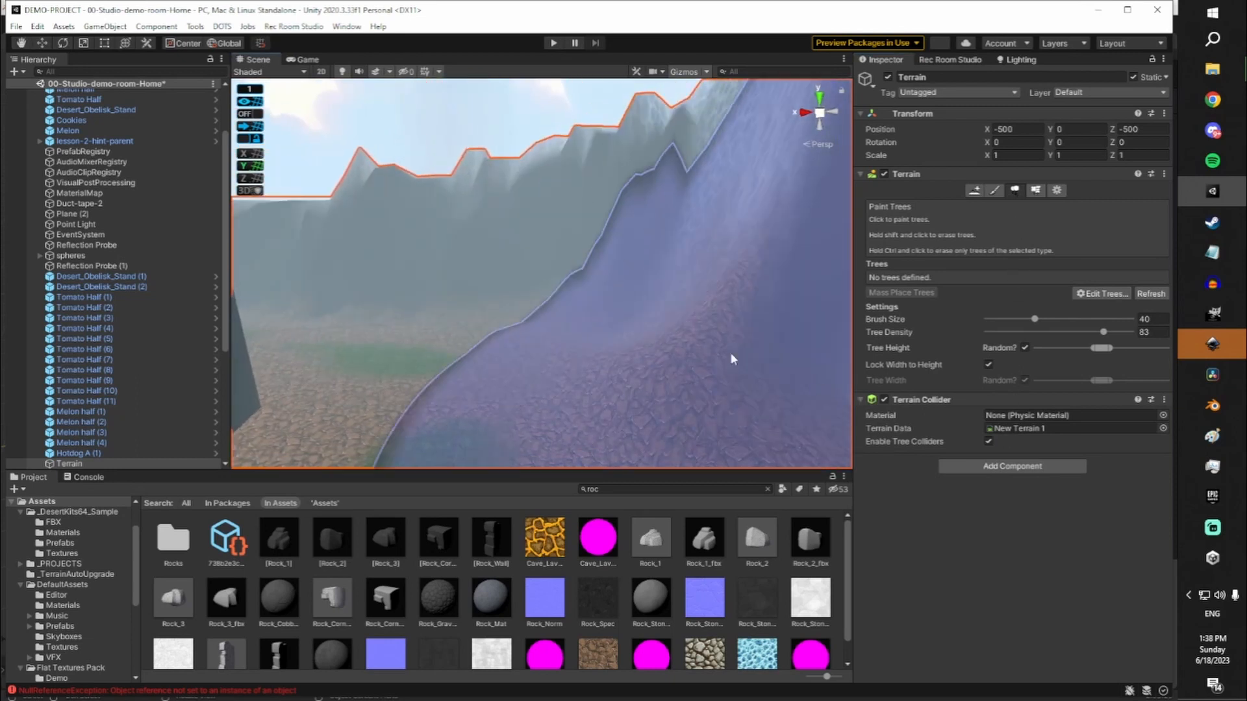
mouse_move(732, 356)
right_mouse_down()
mouse_move(651, 270)
mouse_move(620, 293)
mouse_move(672, 337)
right_mouse_up()
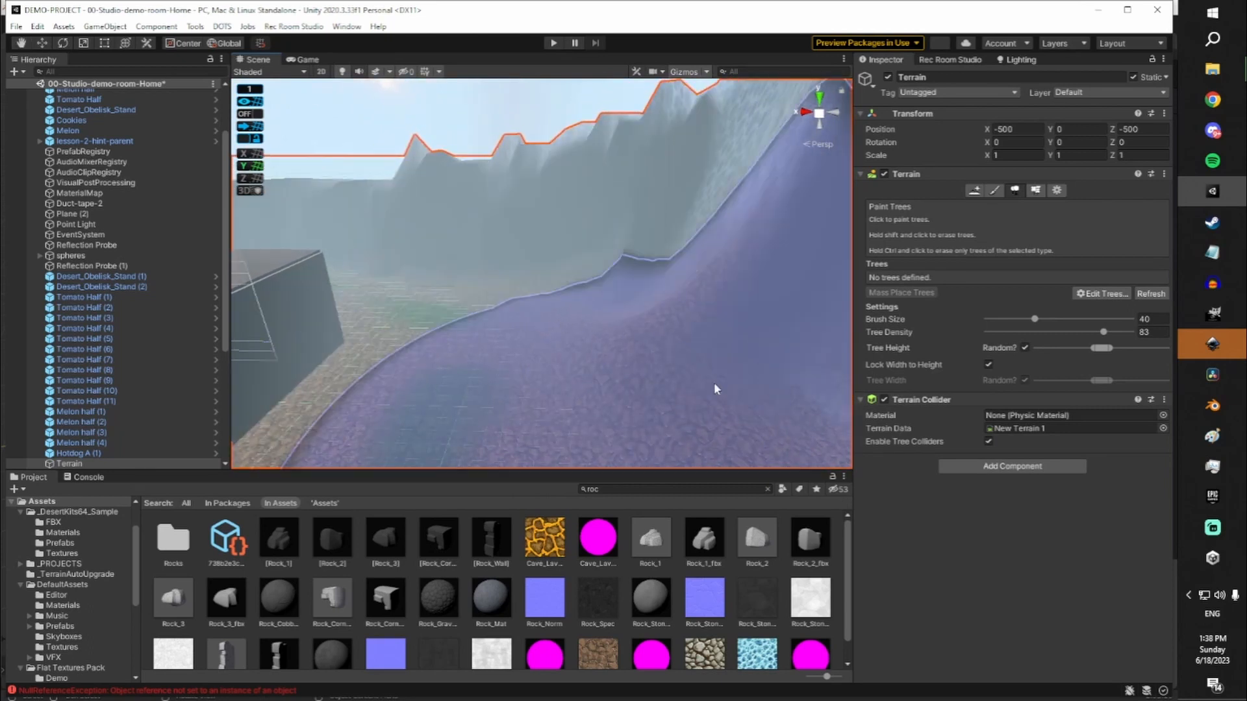
right_click_drag(714, 382, 611, 332)
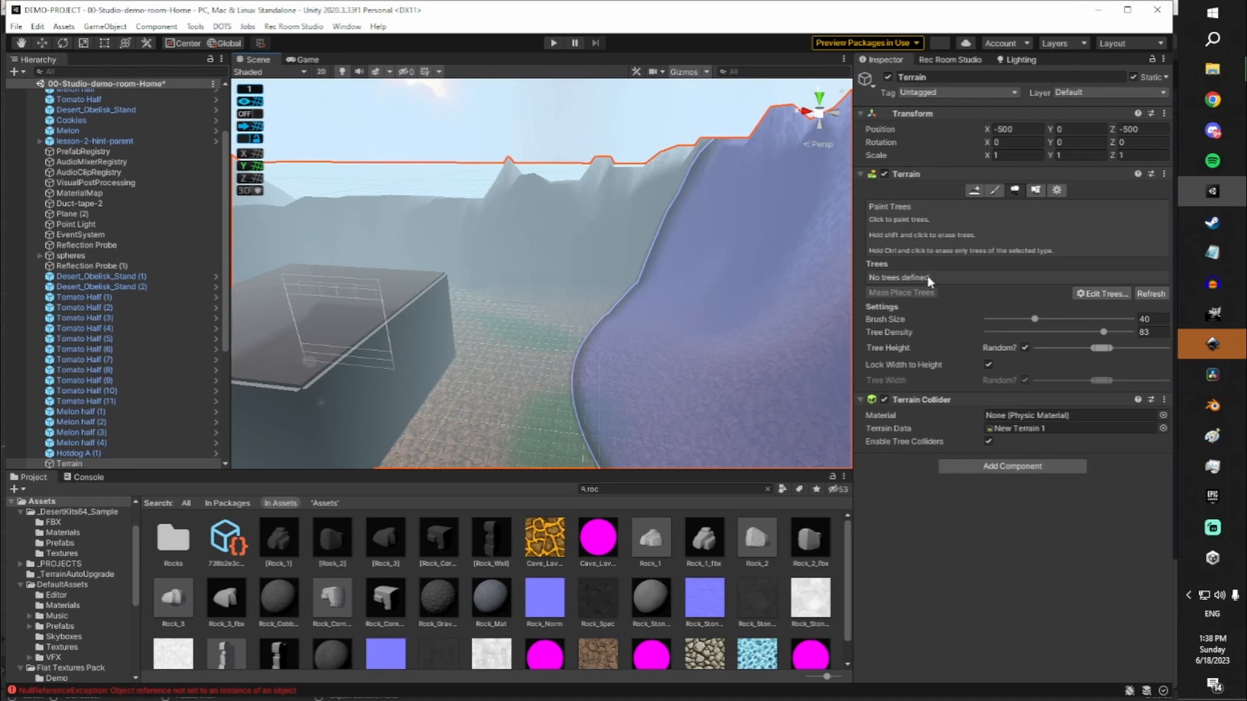
mouse_move(827, 290)
right_mouse_down()
mouse_move(668, 275)
mouse_move(393, 216)
mouse_move(278, 231)
mouse_move(325, 250)
mouse_move(610, 271)
right_mouse_up()
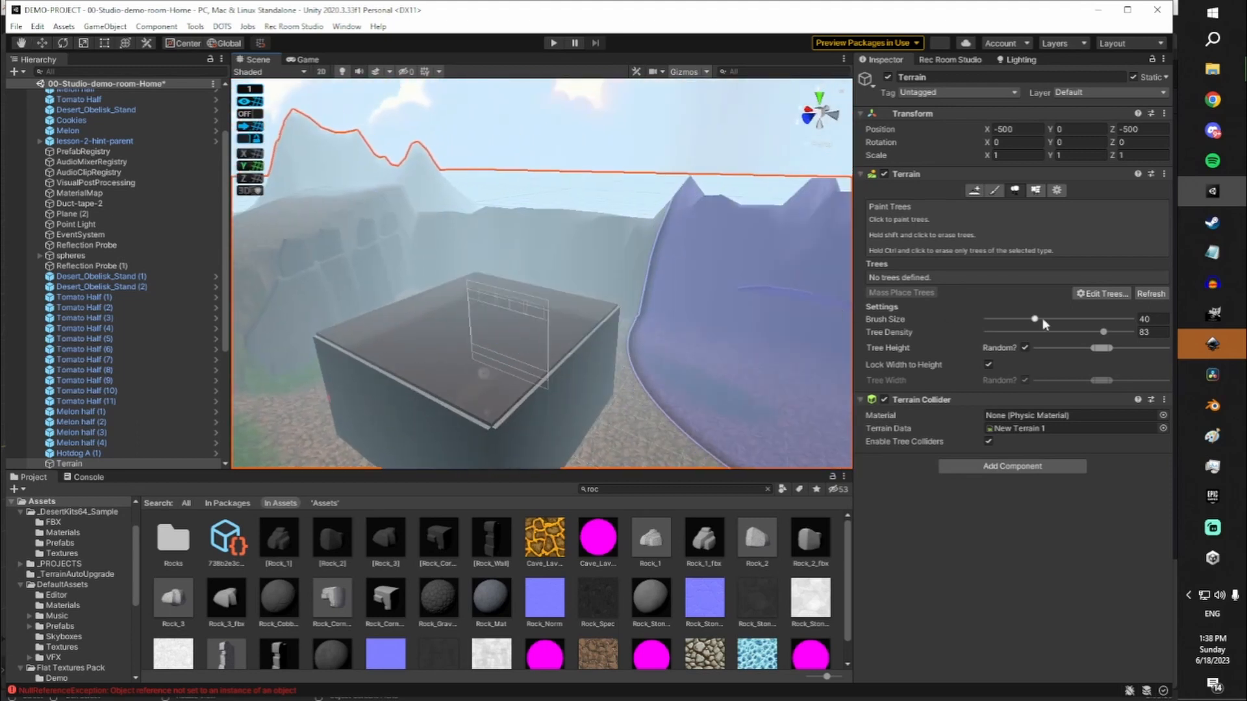
Add the [Tree_Pine] prefab to the terrain's tree list
left_click(1102, 294)
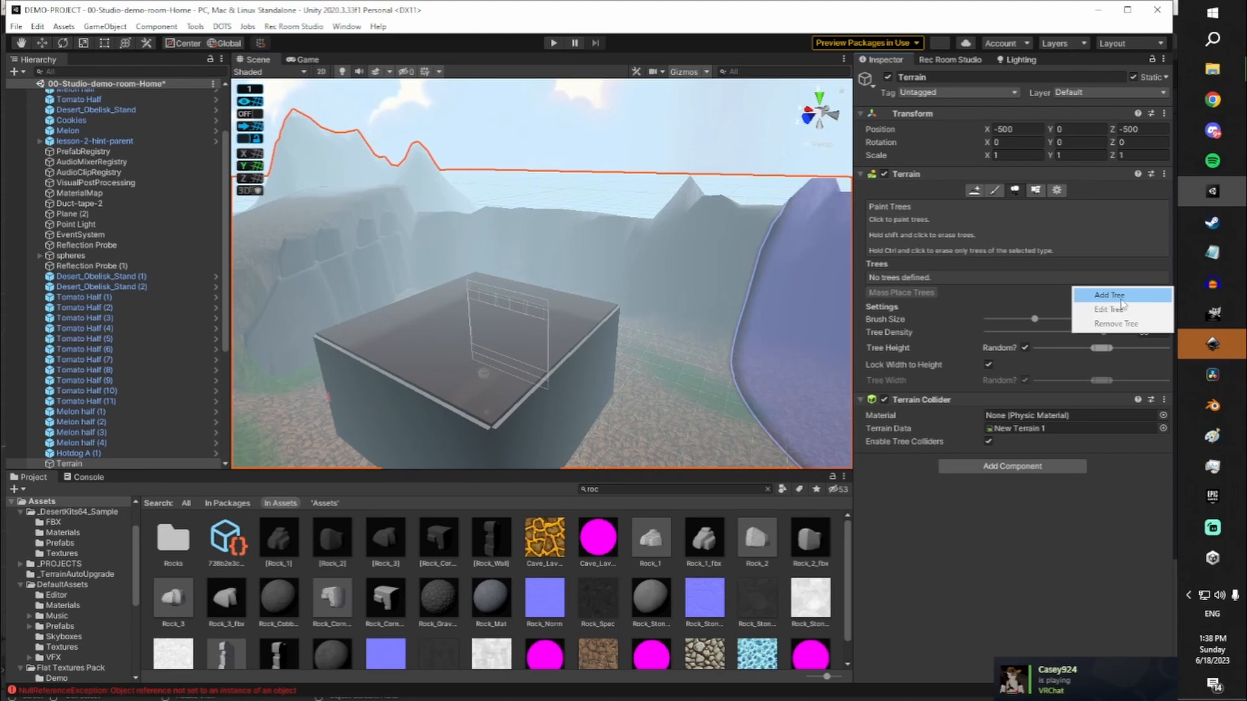
left_click(1110, 296)
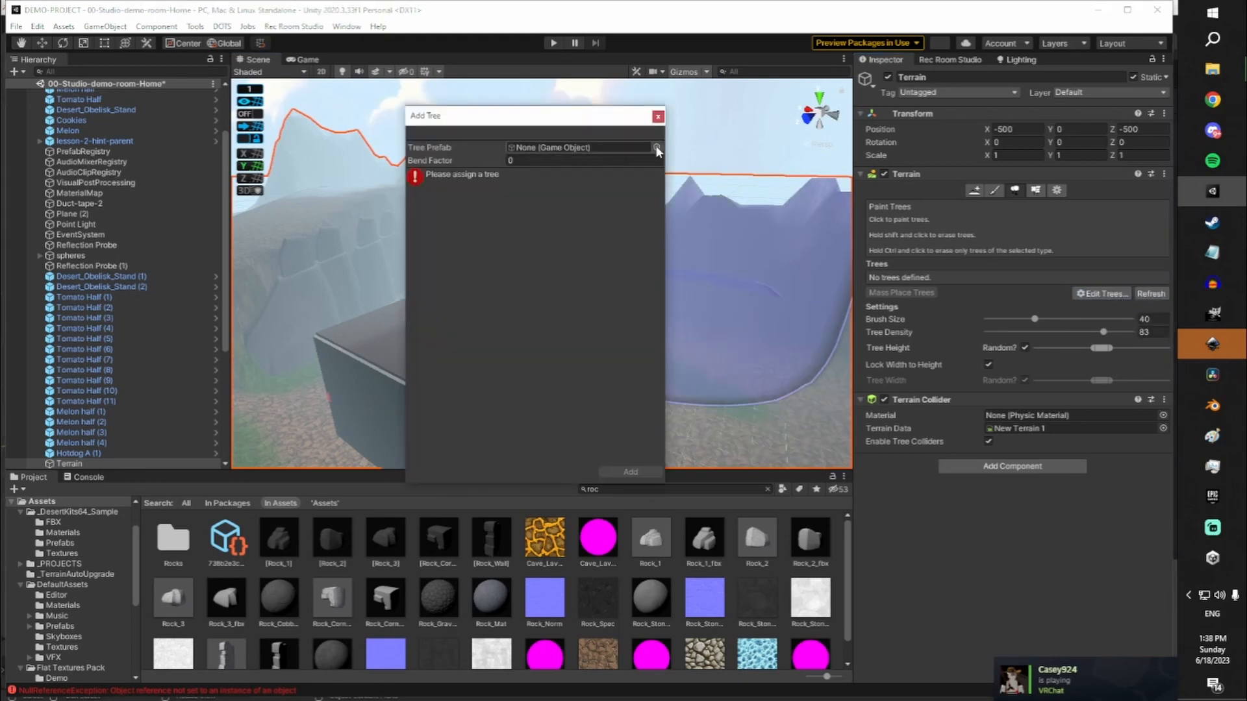
left_click(656, 147)
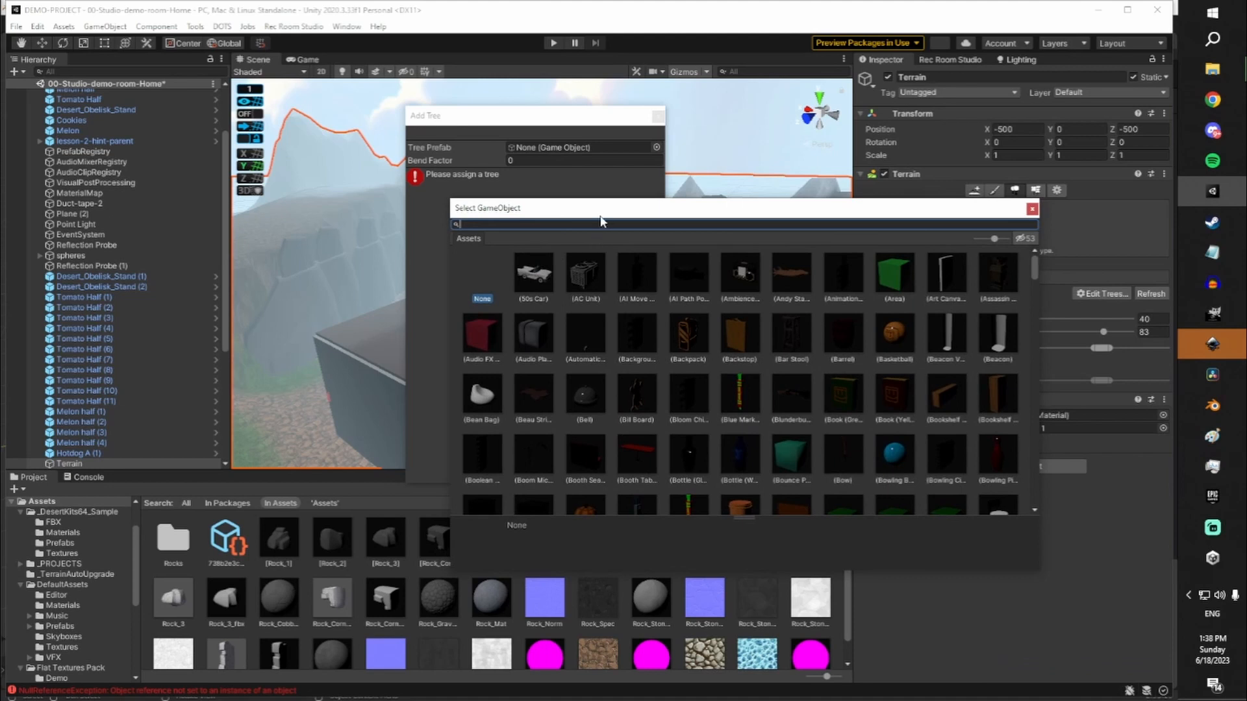
type("tre")
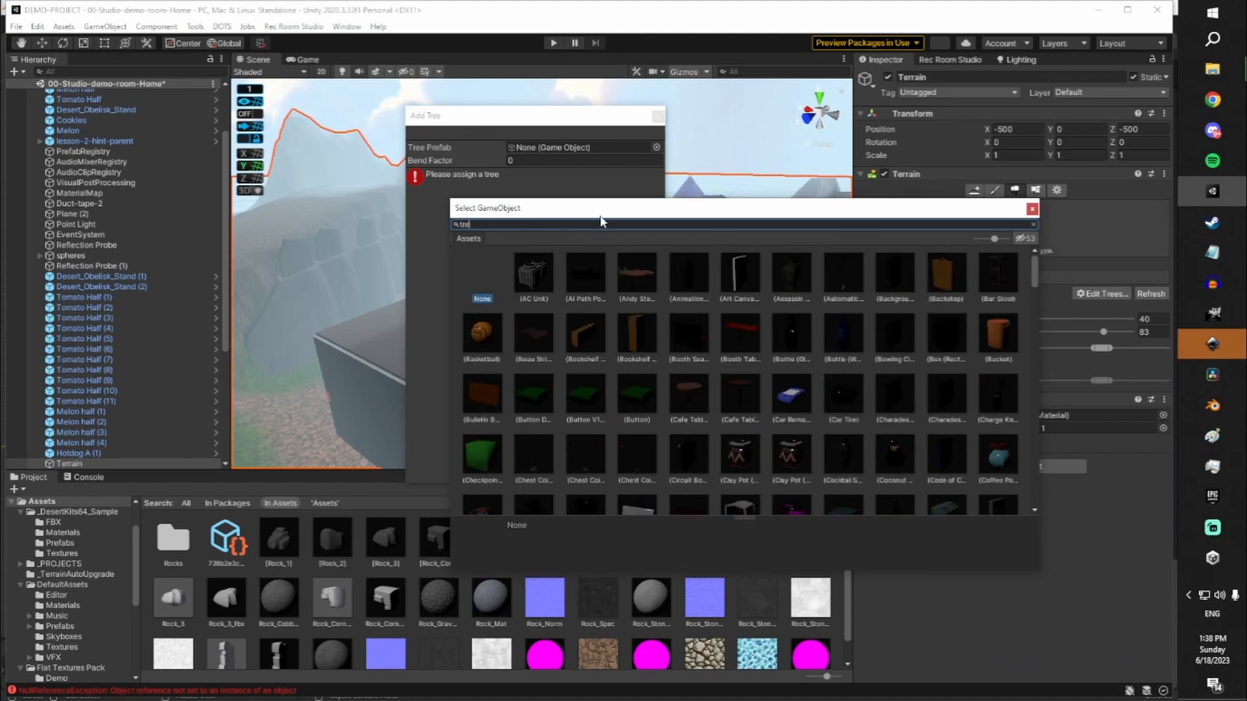
type("es")
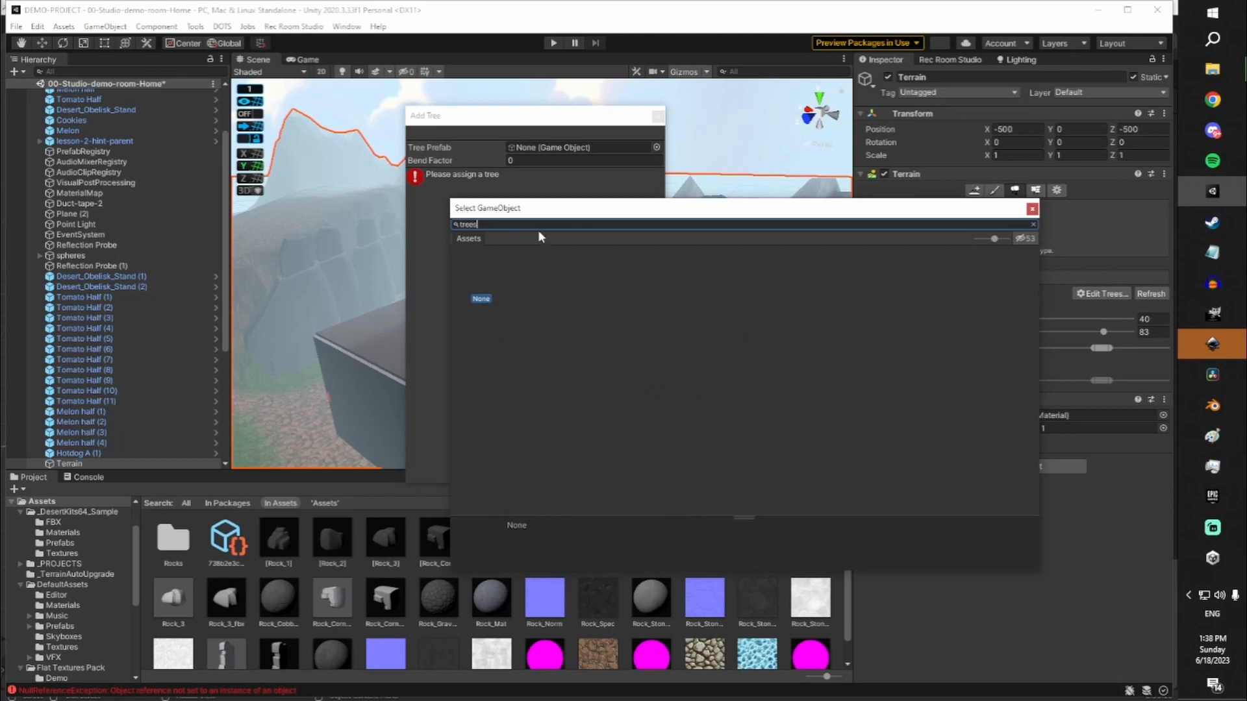
key("BackSpace")
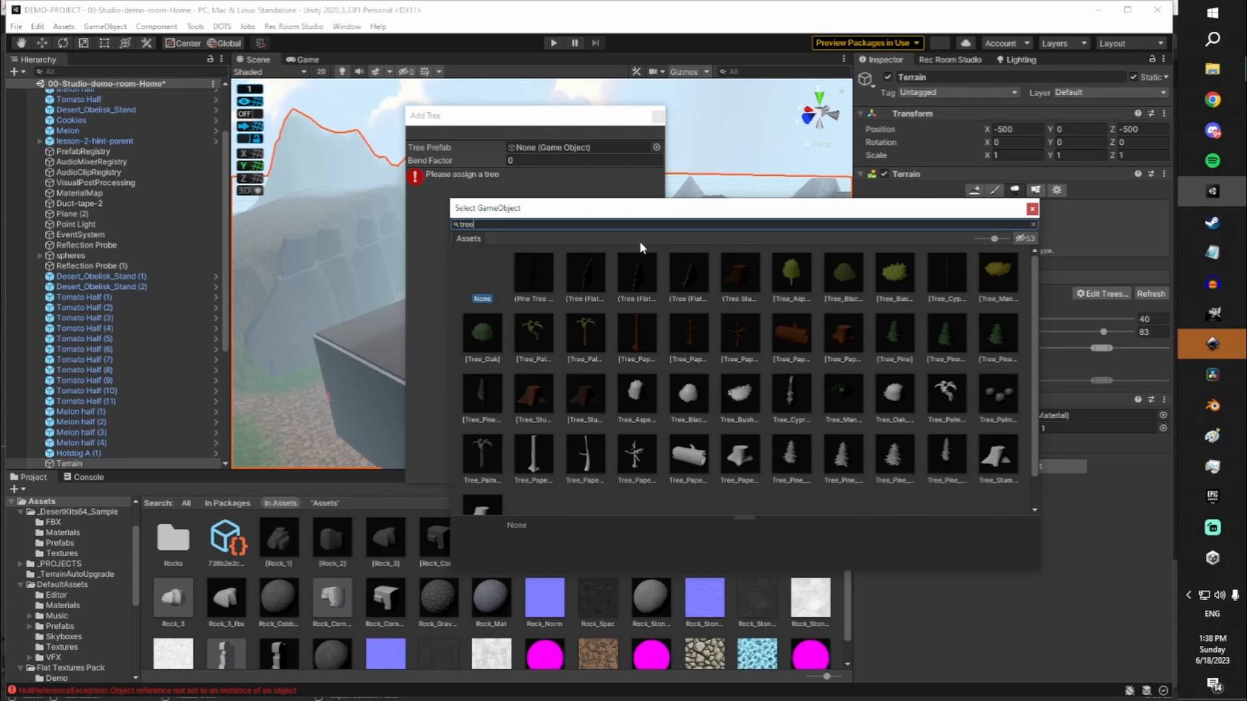
left_click_drag(640, 216, 566, 187)
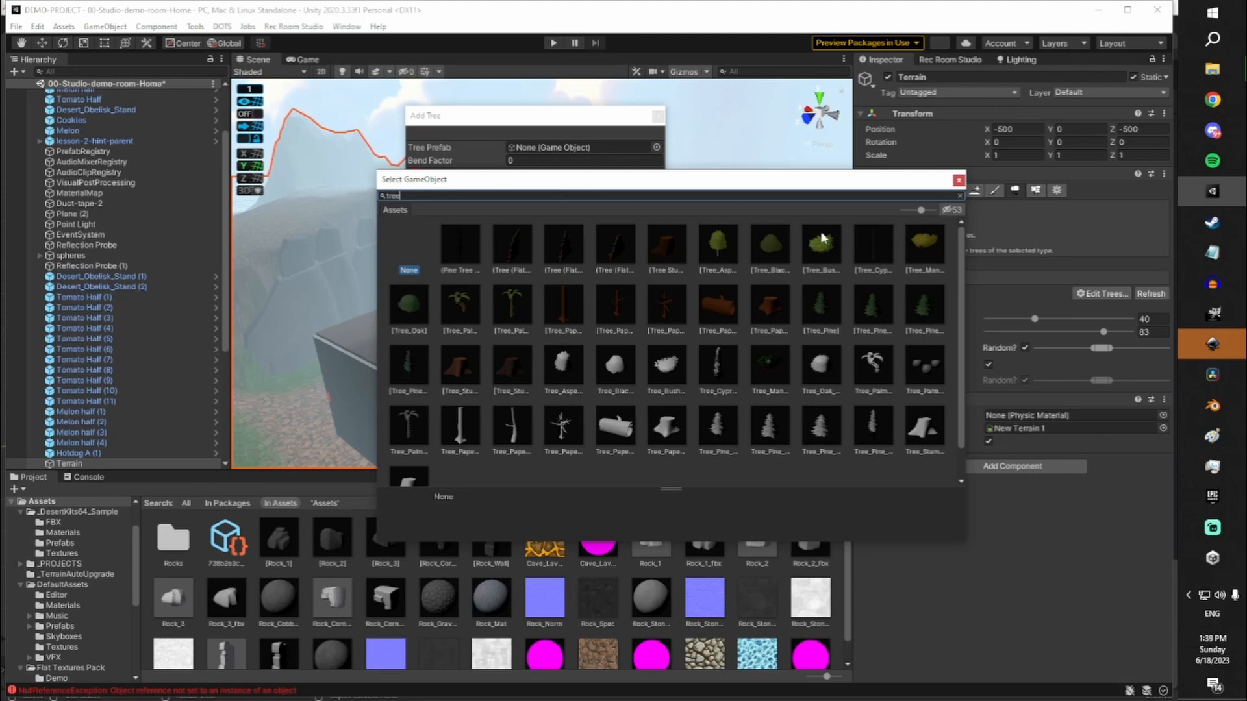
left_click(829, 316)
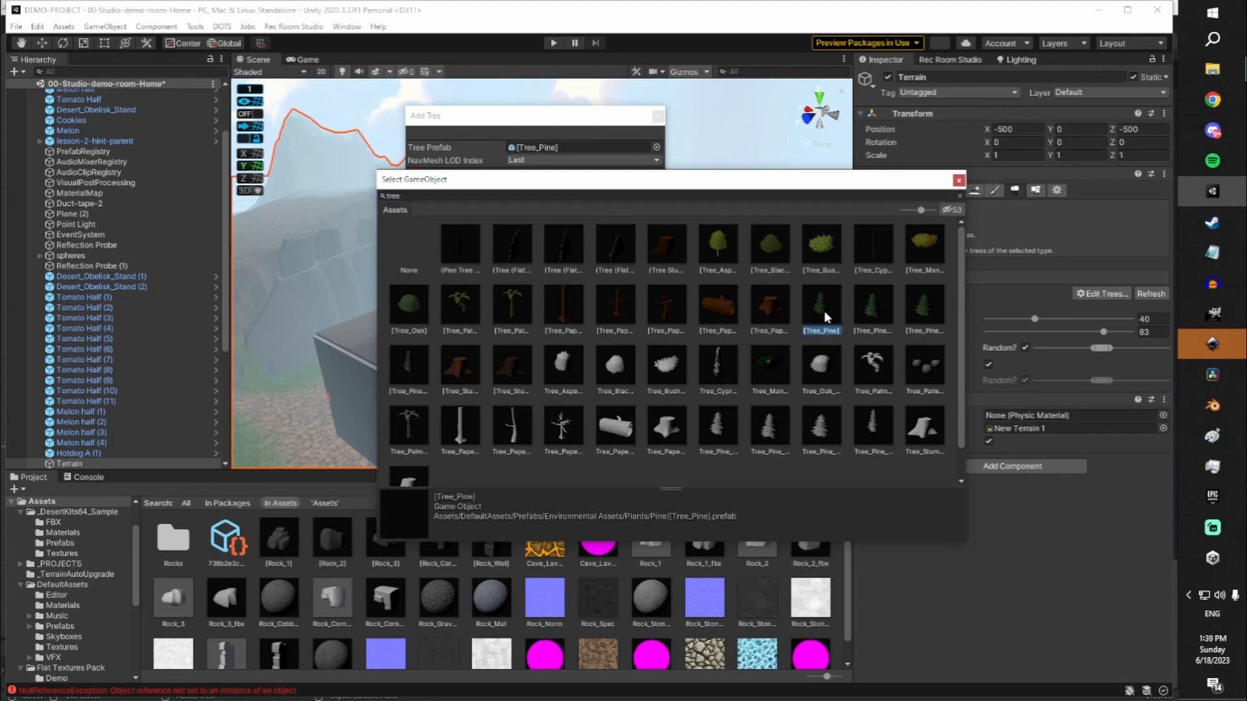
double_click(824, 311)
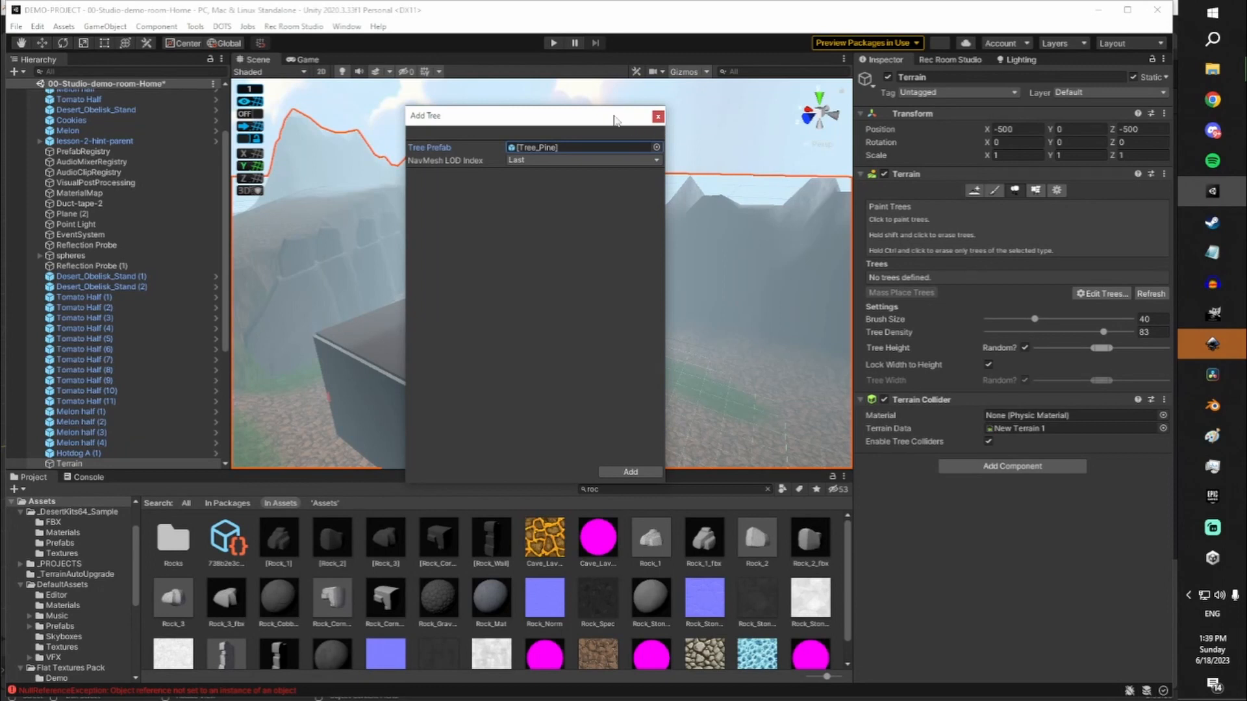
left_click(639, 471)
Try painting pine trees on the terrain beside the building with brush size 40 and tree density 83
mouse_move(626, 318)
right_mouse_down()
mouse_move(763, 401)
mouse_move(782, 363)
right_mouse_up()
left_click(632, 248)
mouse_move(740, 195)
right_mouse_down()
mouse_move(734, 184)
mouse_move(813, 161)
mouse_move(776, 140)
right_mouse_up()
key("s")
key("w")
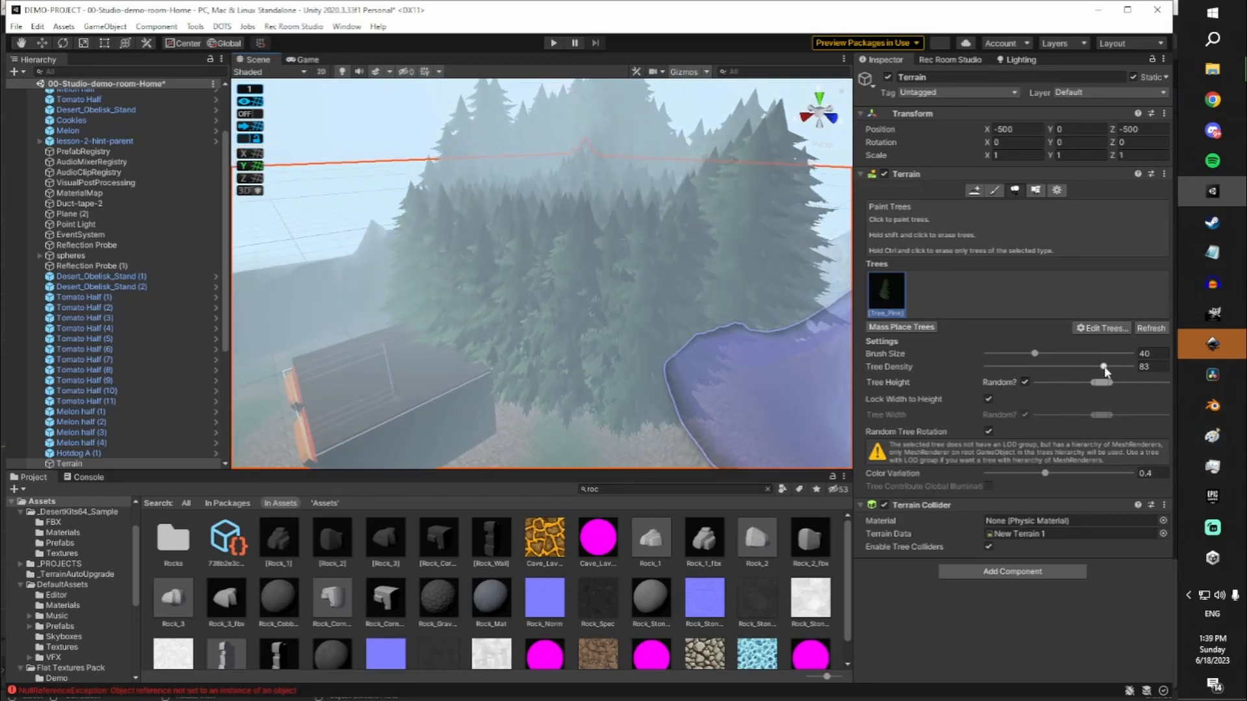
mouse_move(715, 323)
right_mouse_down()
mouse_move(711, 336)
mouse_move(643, 339)
right_mouse_up()
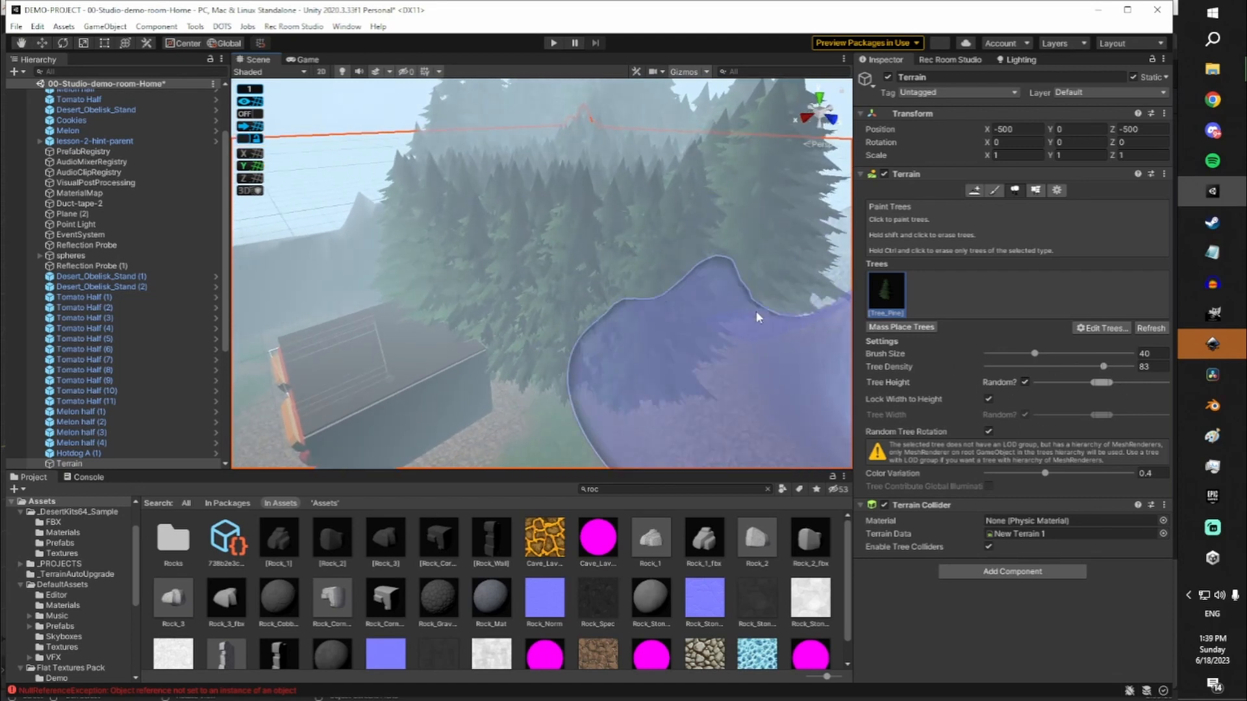
Undo the painted pine trees on the terrain
key("ctrl+z")
key("ctrl+z")
key("ctrl+z")
left_click(555, 274)
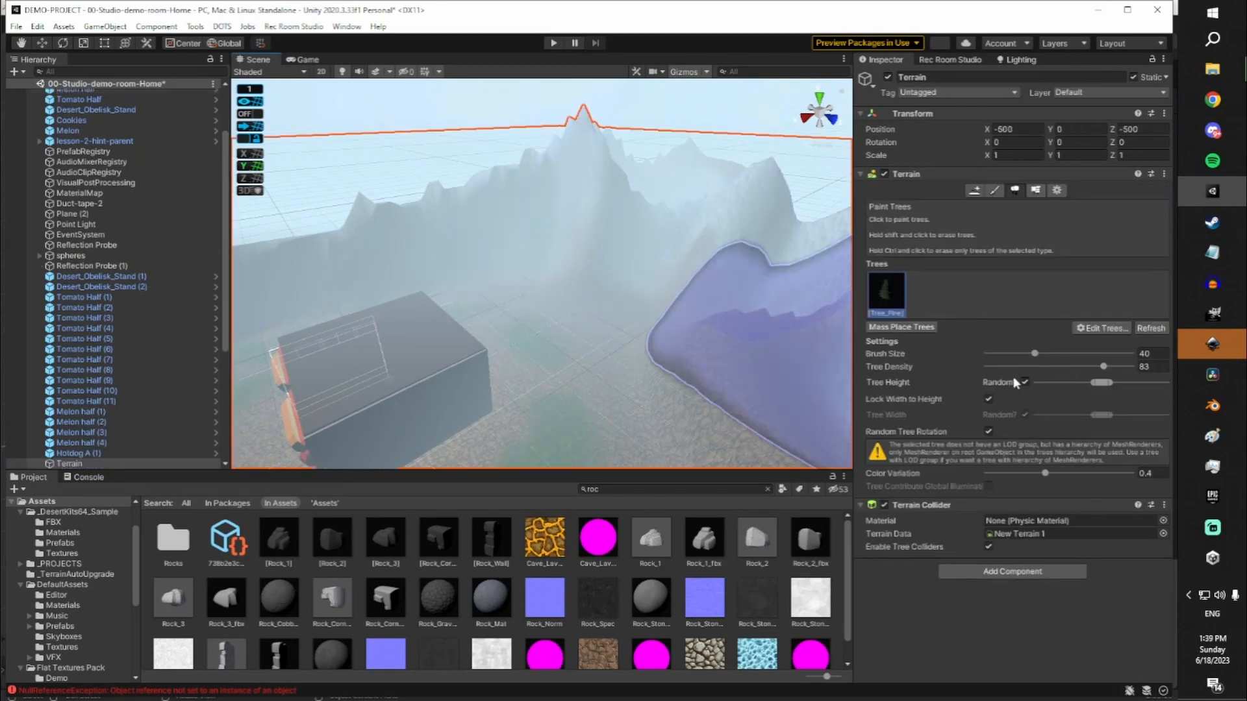
Lower the terrain's tree density to 40
left_click_drag(1104, 368, 1074, 368)
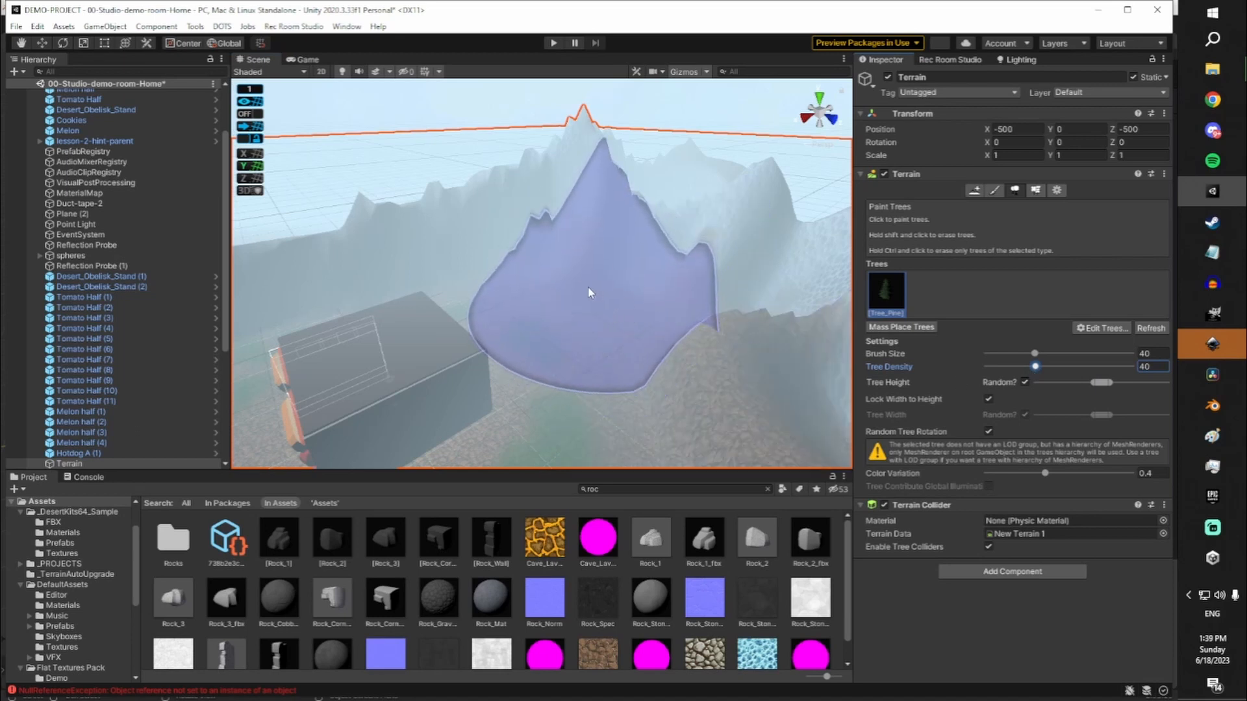
key("w")
mouse_move(590, 294)
right_mouse_down()
mouse_move(616, 297)
mouse_move(604, 315)
right_mouse_up()
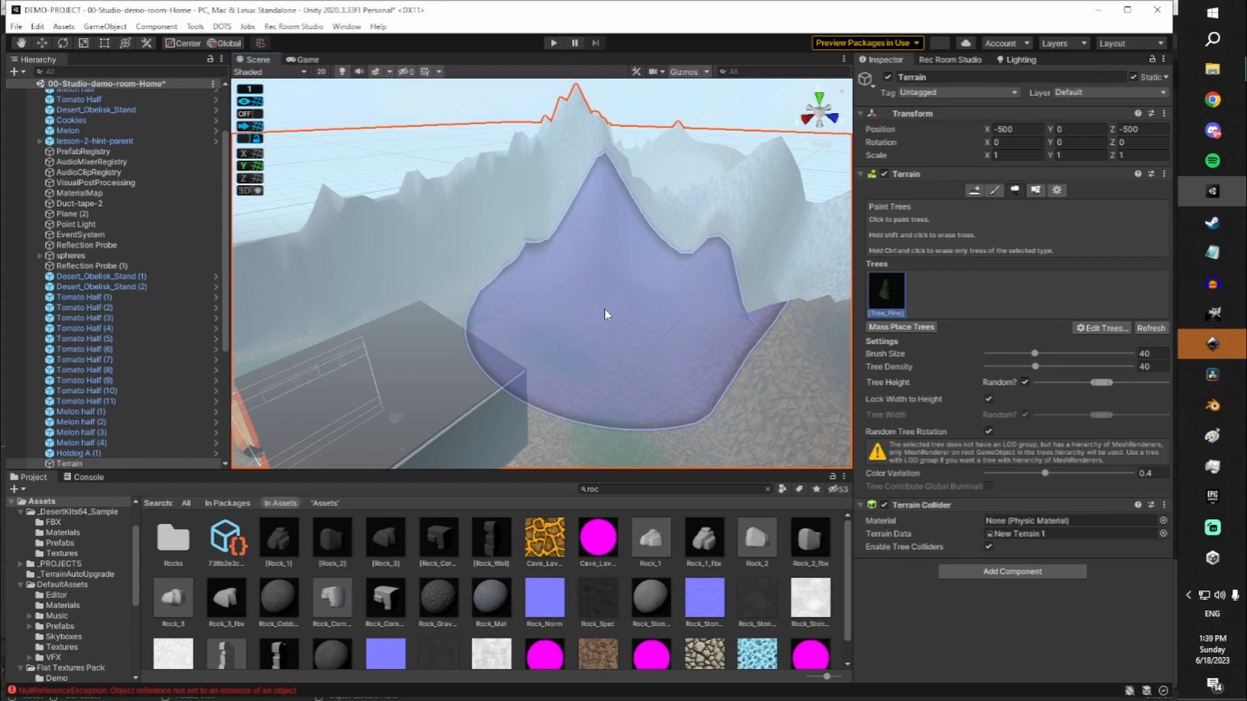
key("w")
right_click_drag(584, 304, 1067, 365)
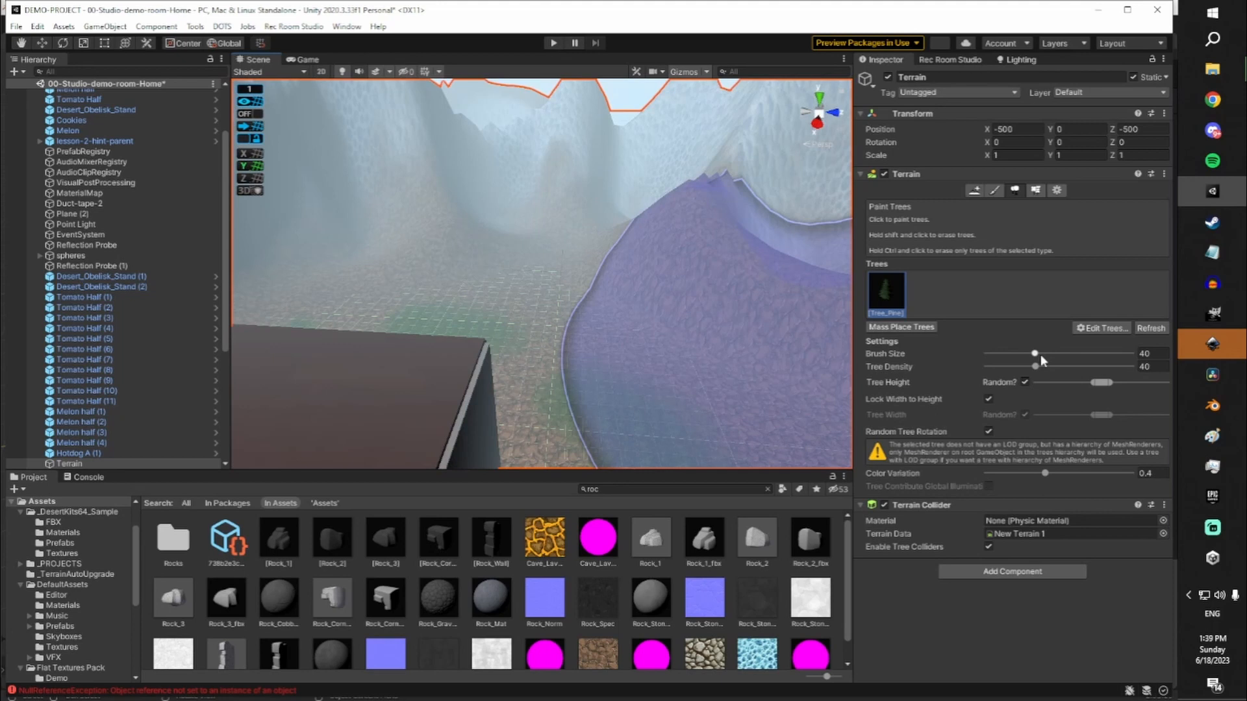
right_click_drag(640, 310, 1124, 377)
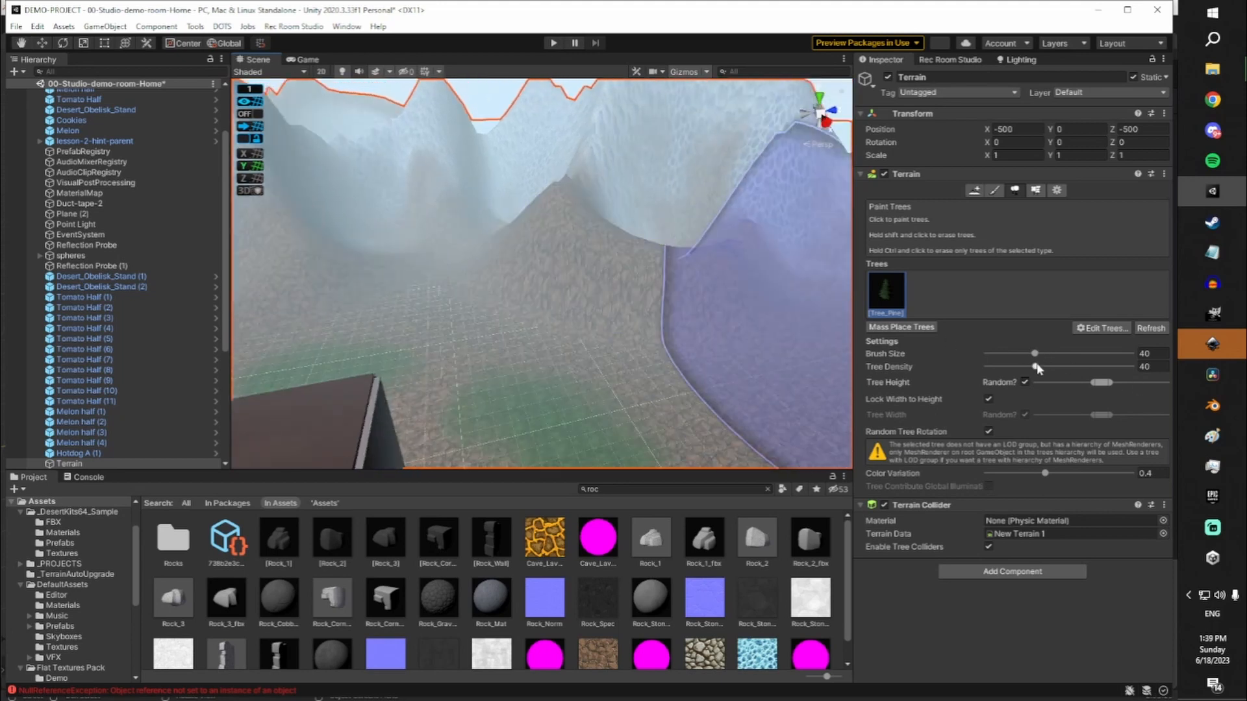
Set the brush size to 5 and tree density to 18, and plant individual pine trees on the ground around the building
mouse_move(1037, 368)
left_mouse_down()
mouse_move(1024, 375)
mouse_move(1030, 356)
mouse_move(1002, 356)
left_mouse_up()
mouse_move(560, 355)
right_mouse_down()
mouse_move(543, 431)
mouse_move(495, 354)
mouse_move(472, 353)
right_mouse_up()
key("w")
left_click(470, 353)
mouse_move(603, 365)
right_mouse_down()
mouse_move(599, 335)
mouse_move(648, 359)
mouse_move(754, 372)
right_mouse_up()
key("s")
left_click(590, 347)
key("s")
mouse_move(600, 375)
right_mouse_down()
mouse_move(730, 357)
mouse_move(882, 387)
right_mouse_up()
key("w")
left_click(540, 372)
Plant more individual pine trees near the end of the rock-dressed cliff and along the surrounding ground and slopes
mouse_move(539, 373)
right_mouse_down()
mouse_move(648, 350)
mouse_move(622, 350)
mouse_move(746, 264)
mouse_move(795, 276)
right_mouse_up()
key("s")
left_click(551, 348)
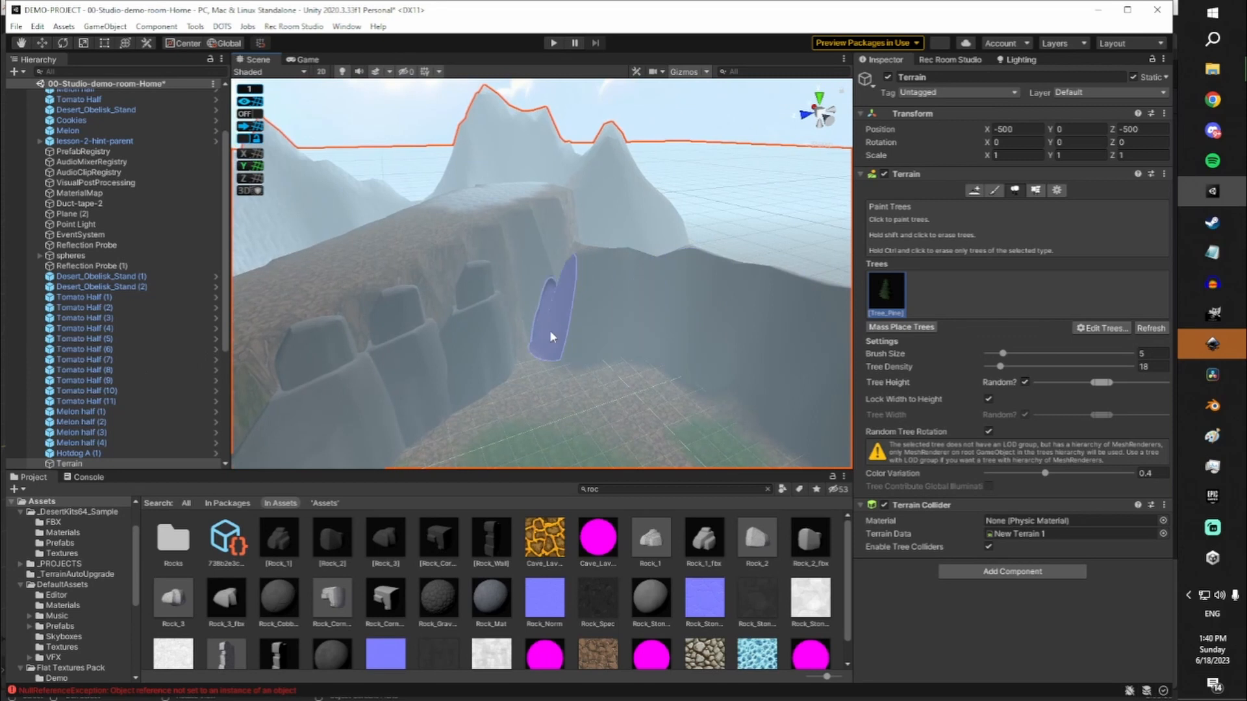
left_click(539, 368)
left_click(604, 375)
mouse_move(650, 382)
right_mouse_down()
mouse_move(747, 387)
mouse_move(656, 379)
mouse_move(740, 378)
right_mouse_up()
left_click(604, 378)
left_click(587, 368)
mouse_move(590, 368)
right_mouse_down()
mouse_move(719, 380)
mouse_move(829, 350)
right_mouse_up()
left_click(558, 371)
left_click(523, 370)
left_click(670, 367)
left_click(623, 357)
left_click(752, 354)
left_click(629, 325)
right_click_drag(629, 324, 904, 289)
left_click(670, 320)
left_click(672, 311)
left_click(701, 308)
mouse_move(702, 309)
right_mouse_down()
mouse_move(957, 305)
mouse_move(785, 312)
mouse_move(840, 313)
right_mouse_up()
left_click(708, 314)
key("w")
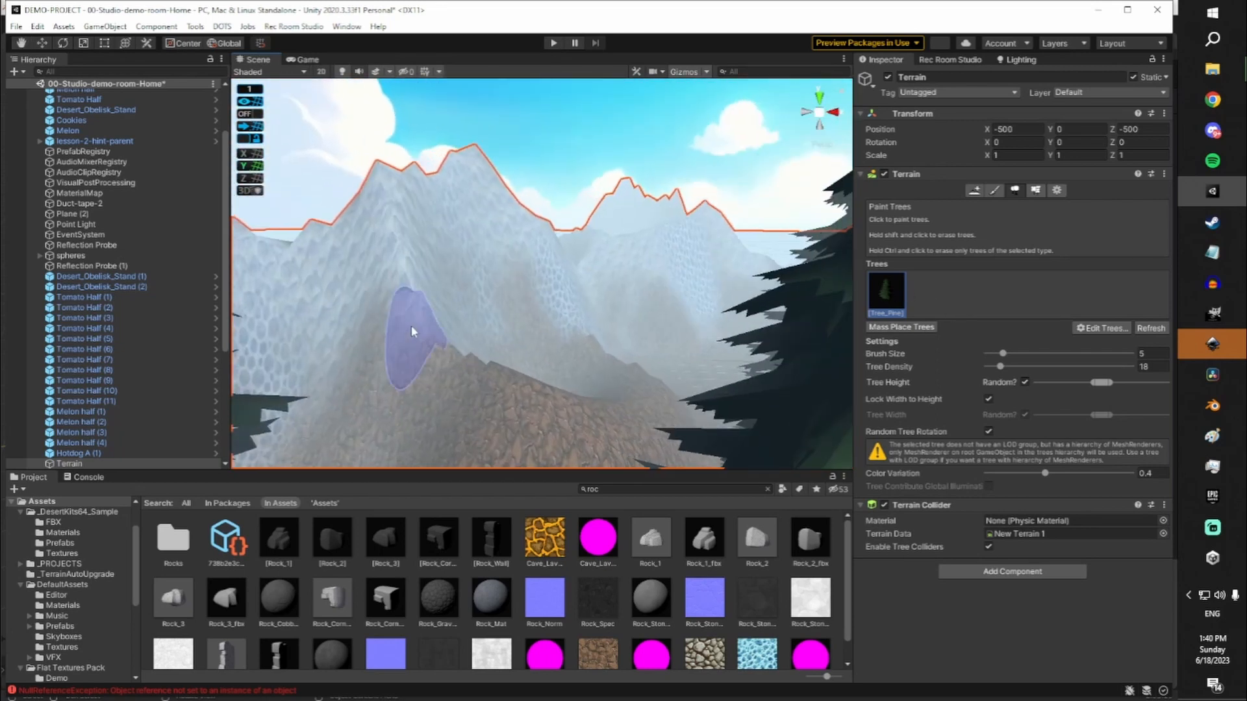
Plant three pine trees spaced across the rocky hill in front of the mountains
left_click(414, 331)
left_click(566, 334)
left_click(725, 352)
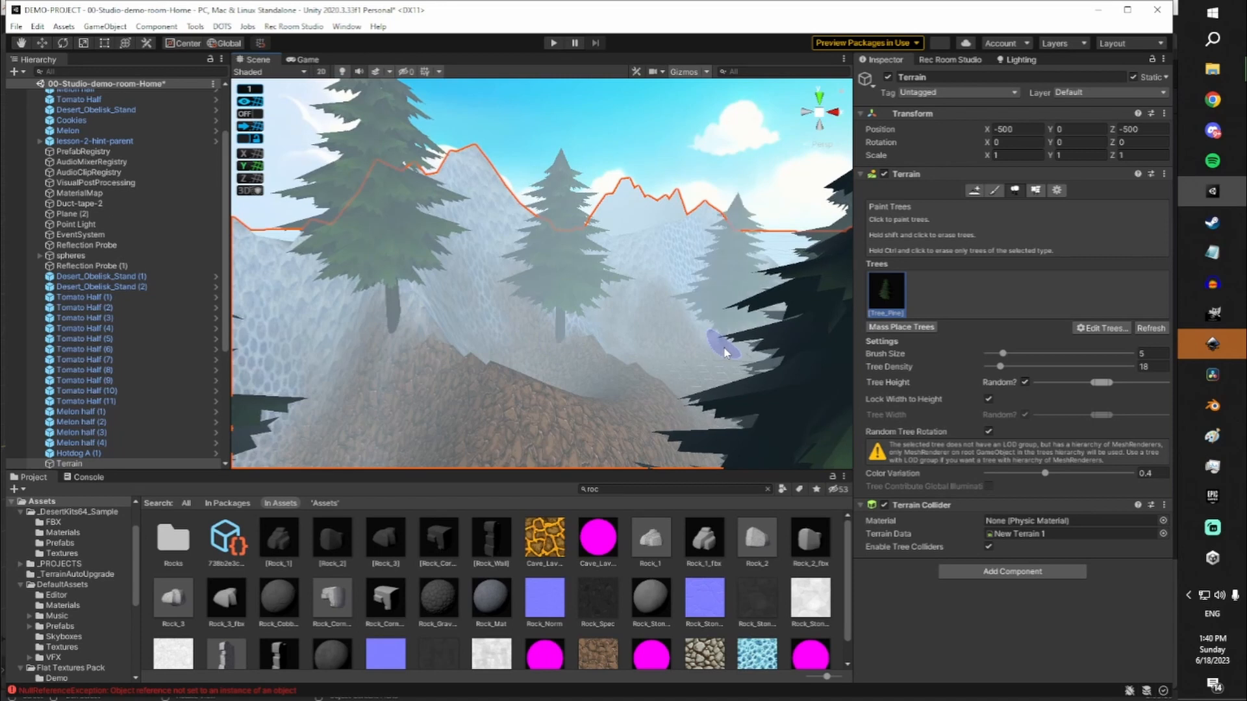
mouse_move(724, 350)
right_mouse_down()
mouse_move(844, 346)
mouse_move(793, 380)
right_mouse_up()
key("d")
key("s")
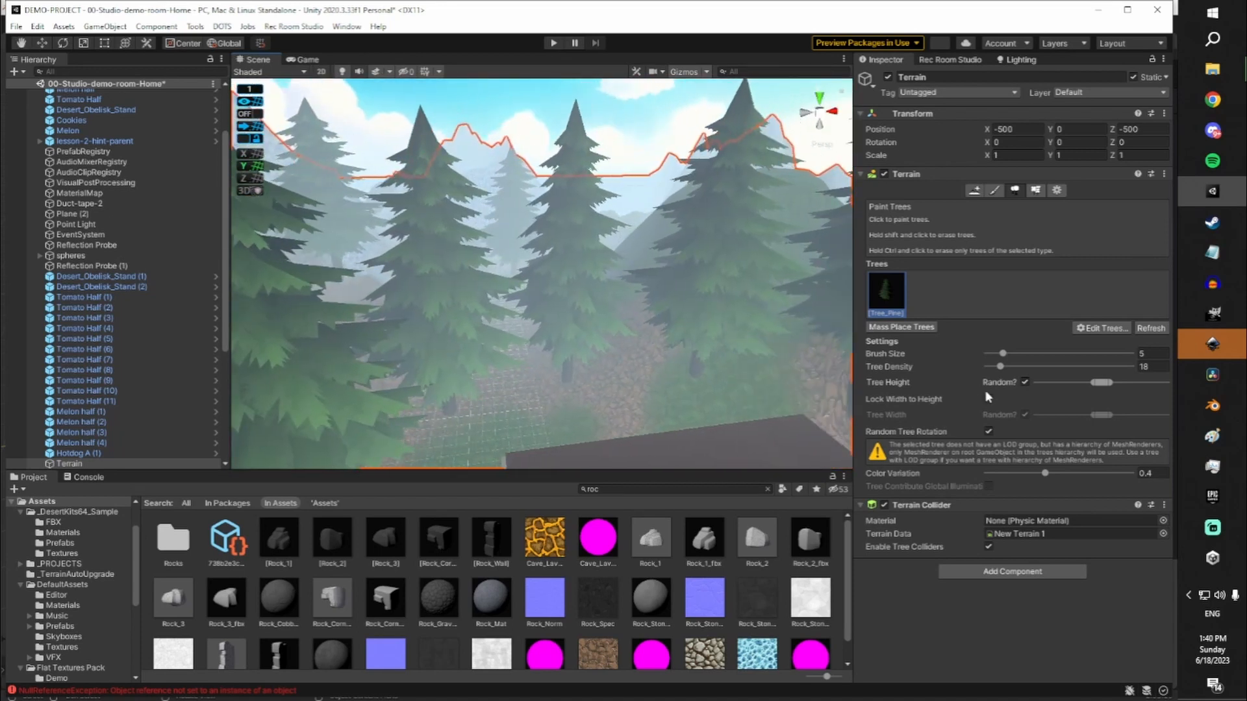
Turn off random tree height, set the height to 0.42, and plant small pines in front of the larger trees
left_click(1024, 383)
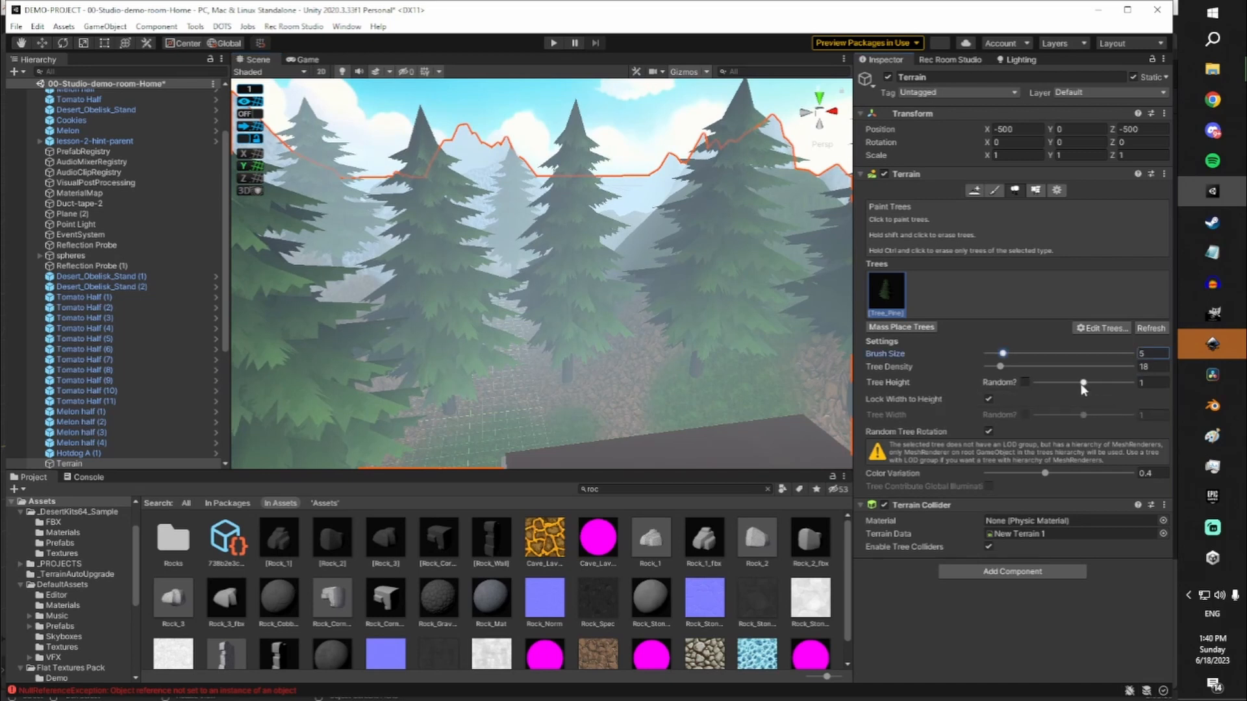
left_click_drag(1058, 387, 1054, 388)
mouse_move(656, 364)
right_mouse_down()
mouse_move(587, 390)
mouse_move(639, 353)
right_mouse_up()
key("w")
left_click(630, 359)
key("s")
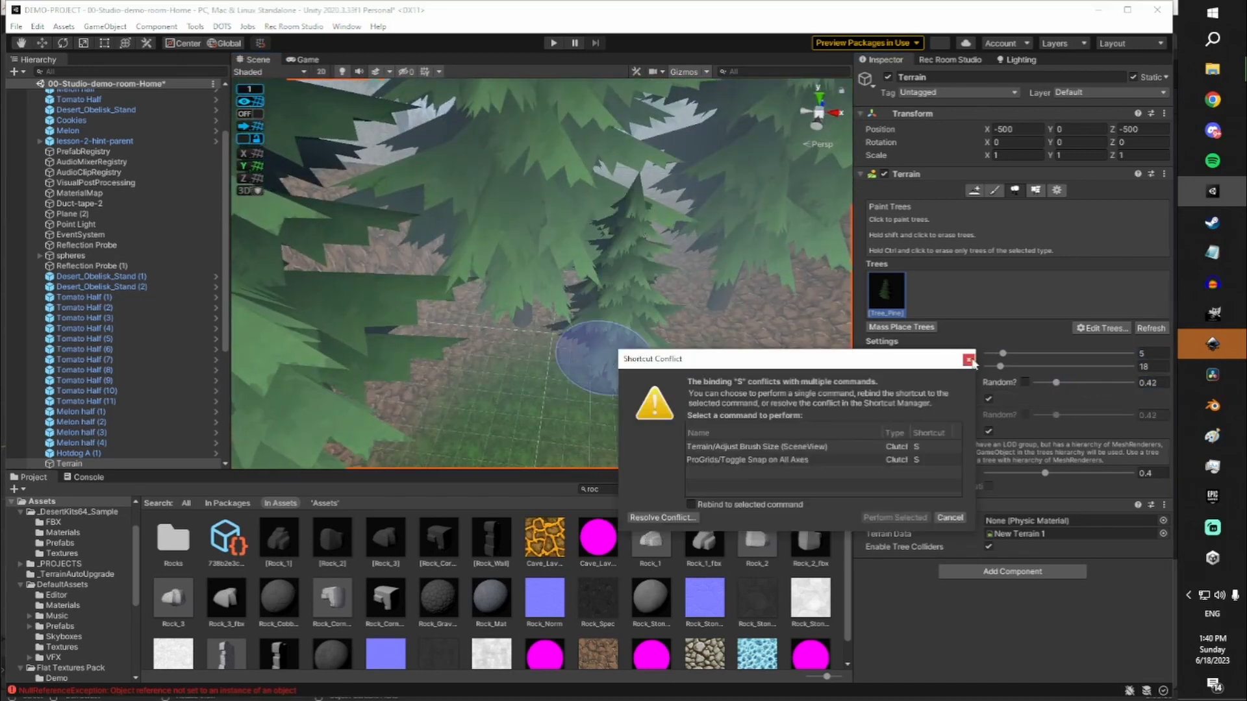
left_click(969, 360)
mouse_move(702, 325)
right_mouse_down()
mouse_move(609, 310)
mouse_move(423, 320)
right_mouse_up()
left_click(446, 341)
right_click_drag(597, 350, 501, 341)
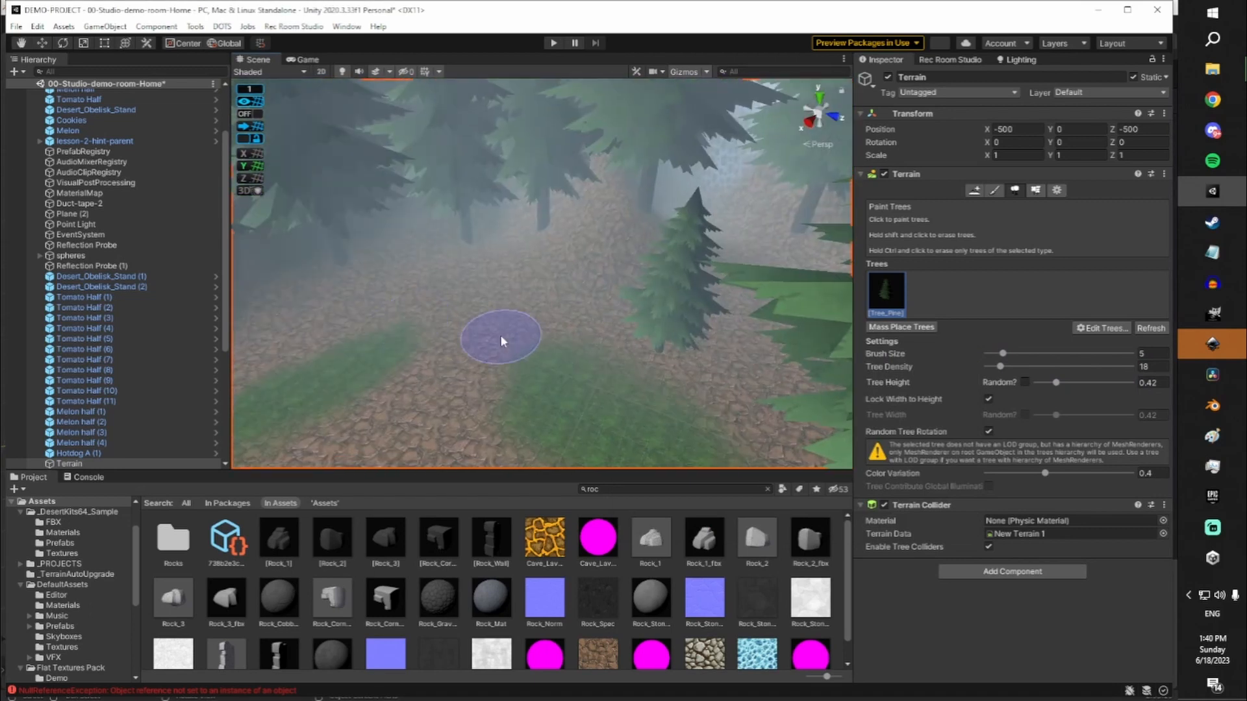
left_click(486, 318)
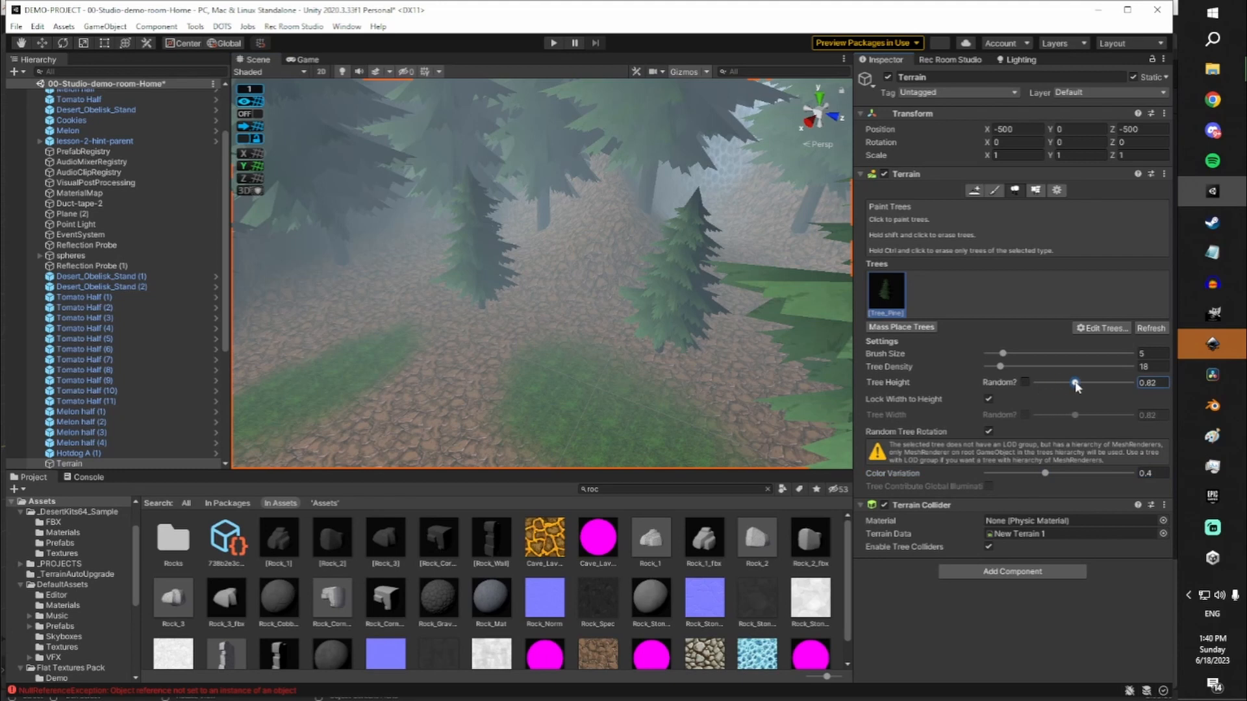
Try planting a pine near the small trees with random tree height over a widened range
left_click(1025, 383)
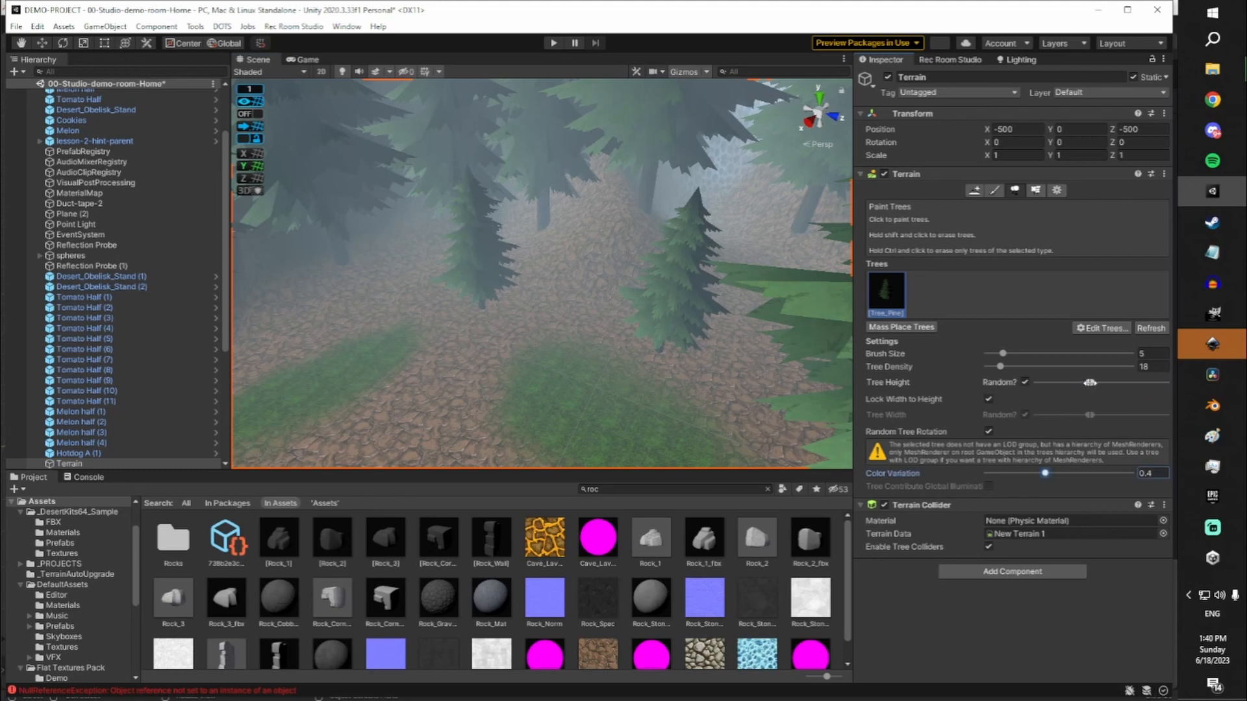
left_click_drag(1087, 383, 1132, 381)
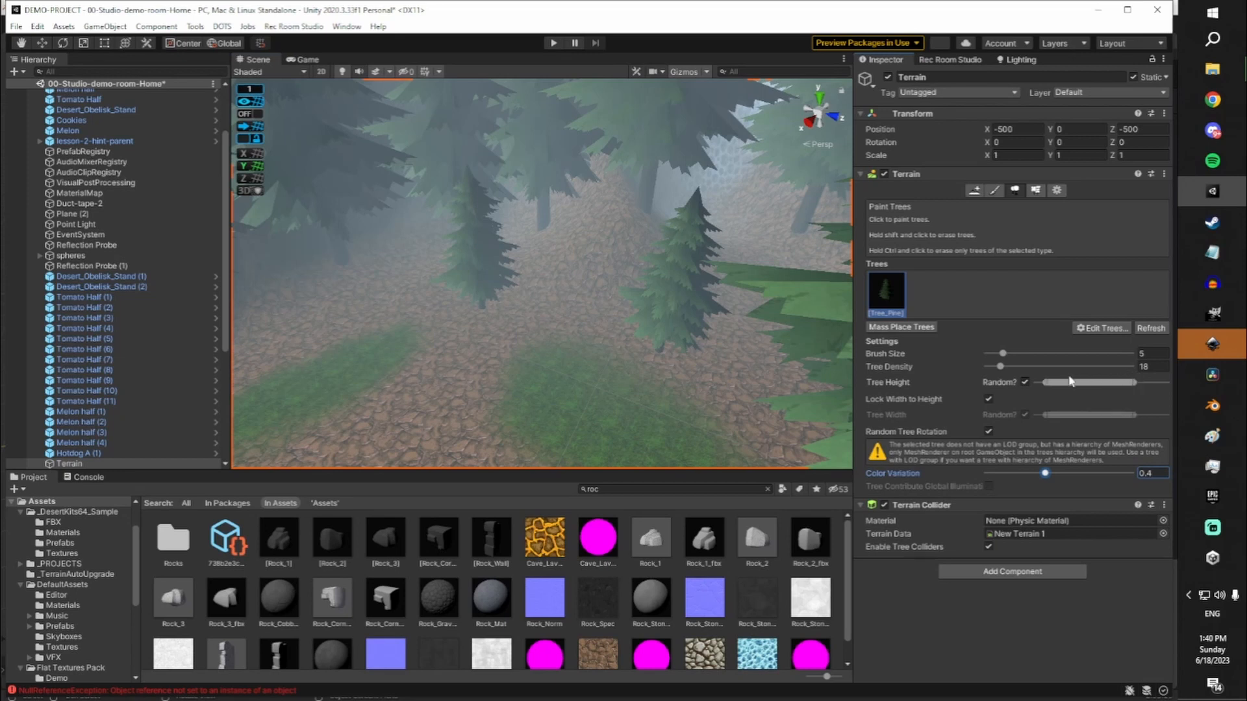
middle_click_drag(465, 377, 562, 321)
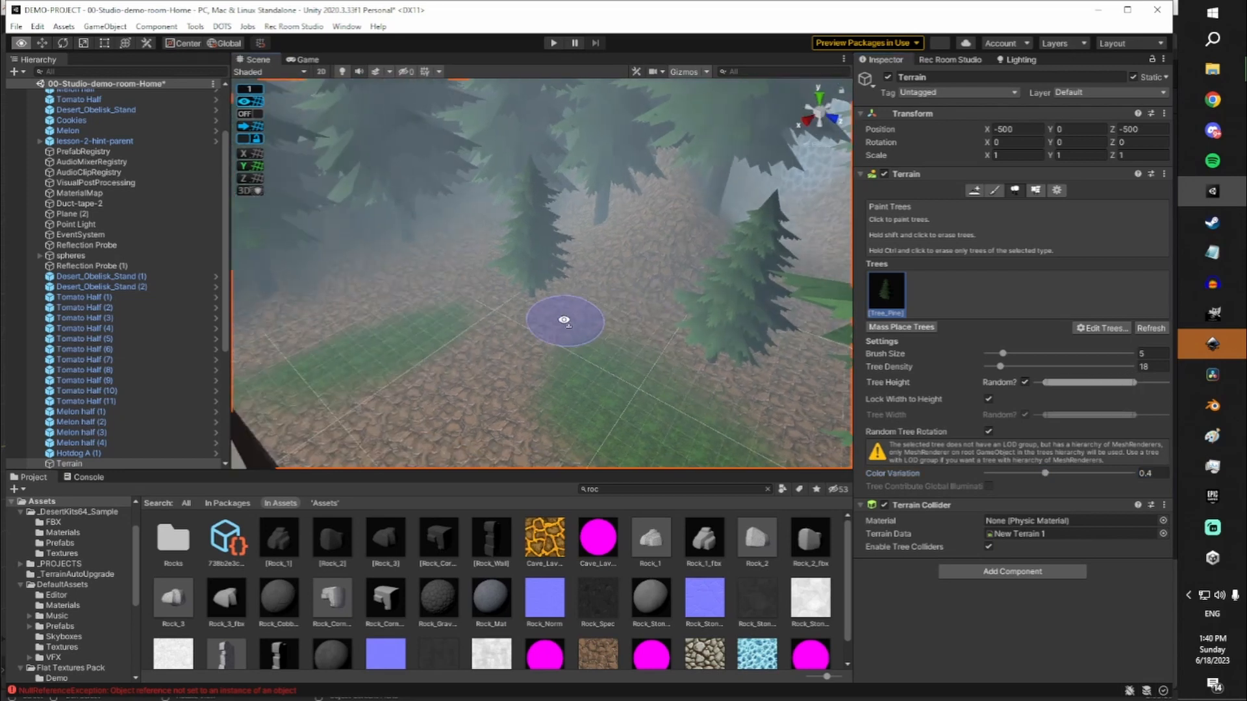
left_click(512, 333)
mouse_move(523, 315)
right_mouse_down()
mouse_move(666, 34)
mouse_move(633, 395)
mouse_move(661, 98)
mouse_move(675, 273)
mouse_move(701, 363)
right_mouse_up()
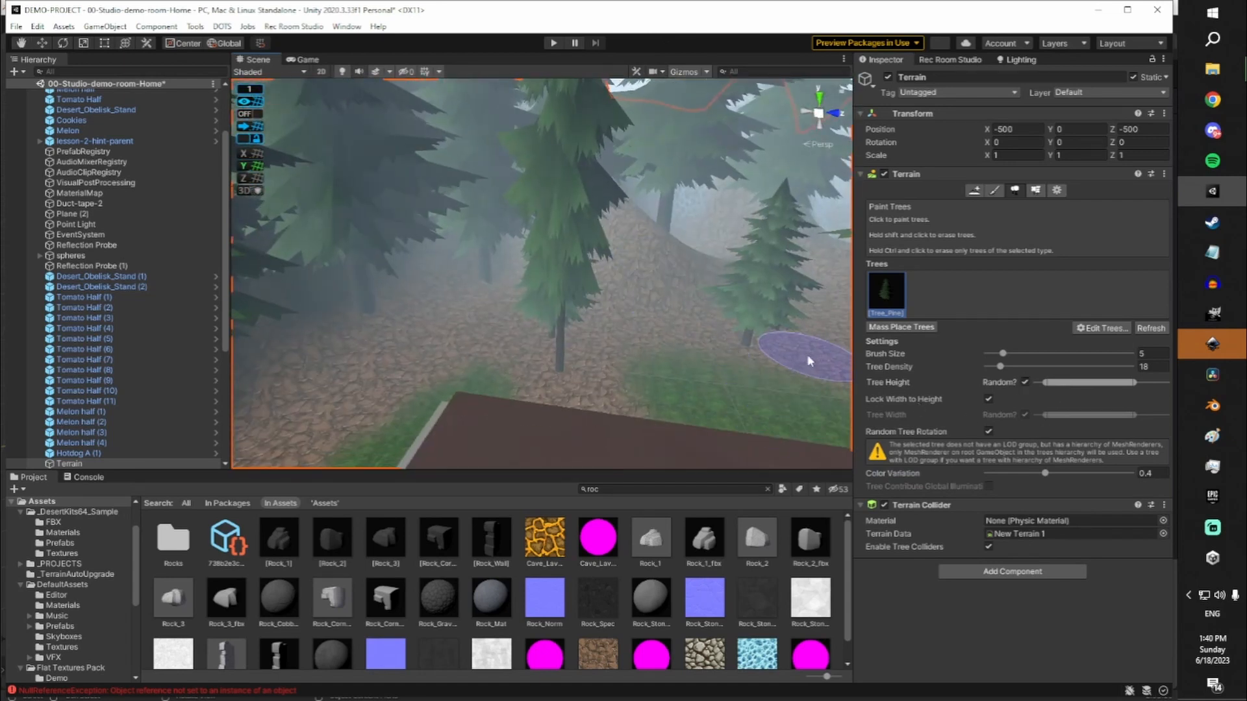
key("ctrl+z")
Turn off random tree height and unlock the tree width from the height
left_click(1025, 382)
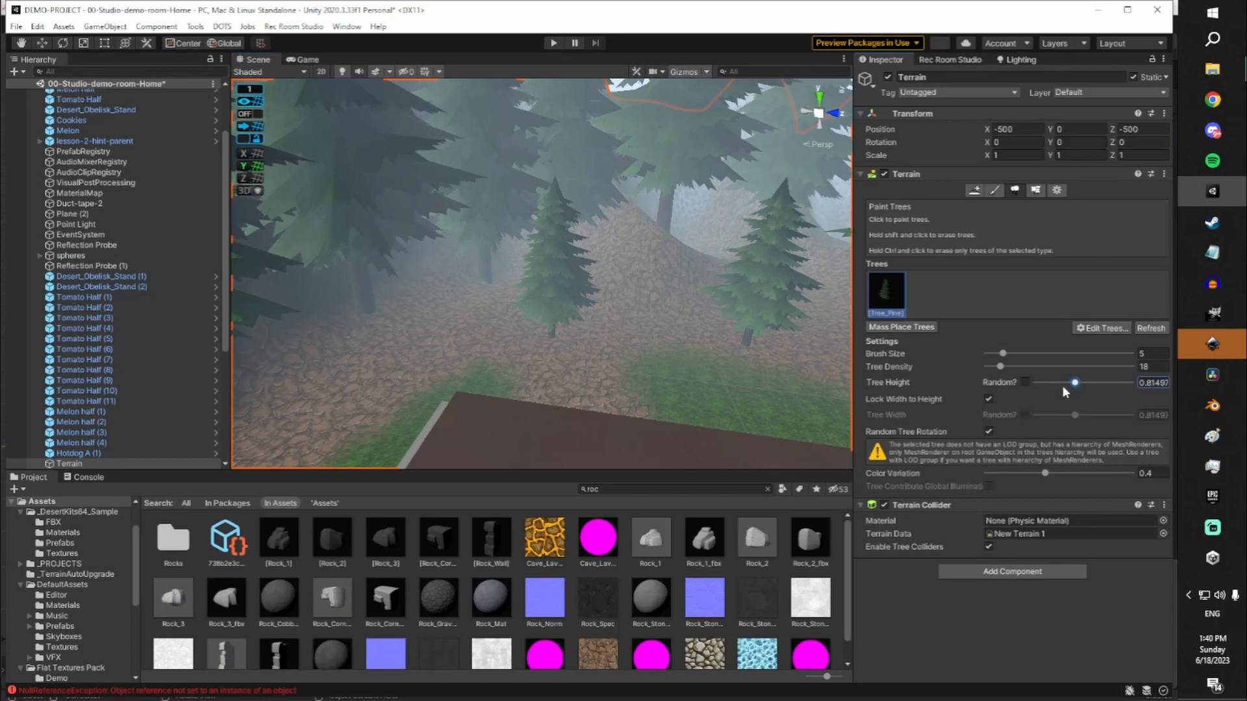
left_click(988, 399)
right_click_drag(718, 301, 524, 302)
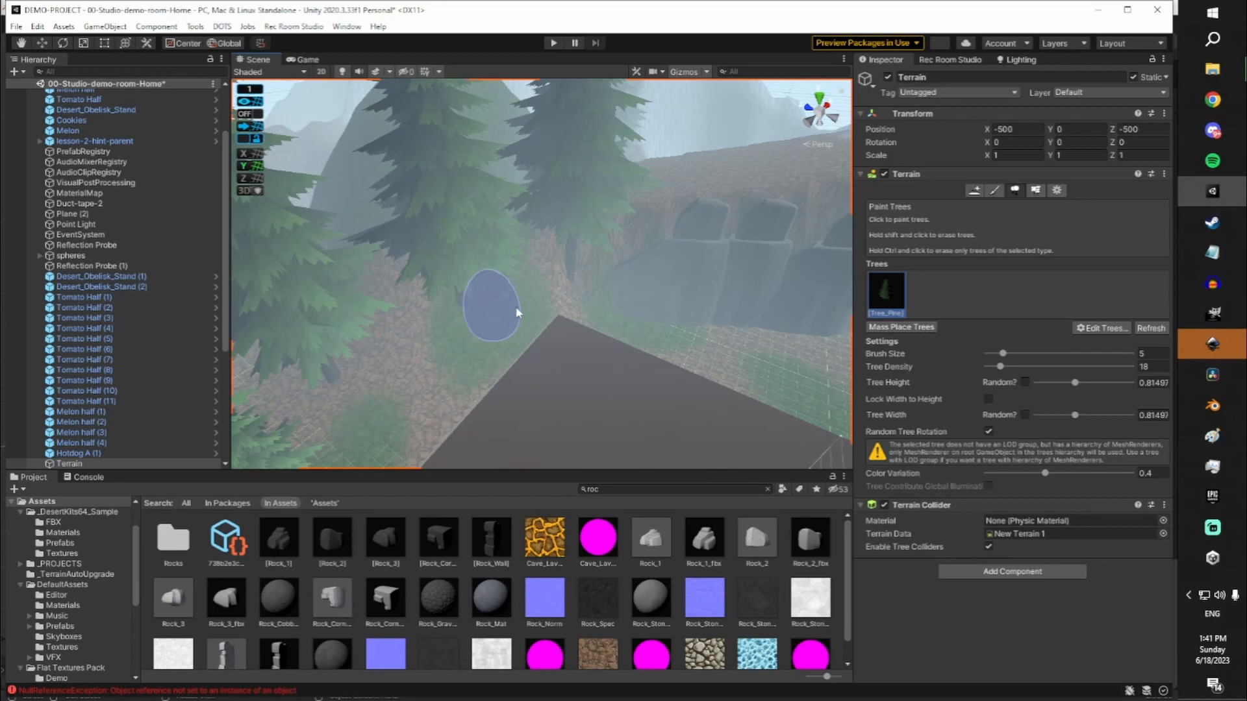
mouse_move(714, 305)
right_mouse_down()
mouse_move(733, 320)
mouse_move(721, 312)
mouse_move(745, 301)
right_mouse_up()
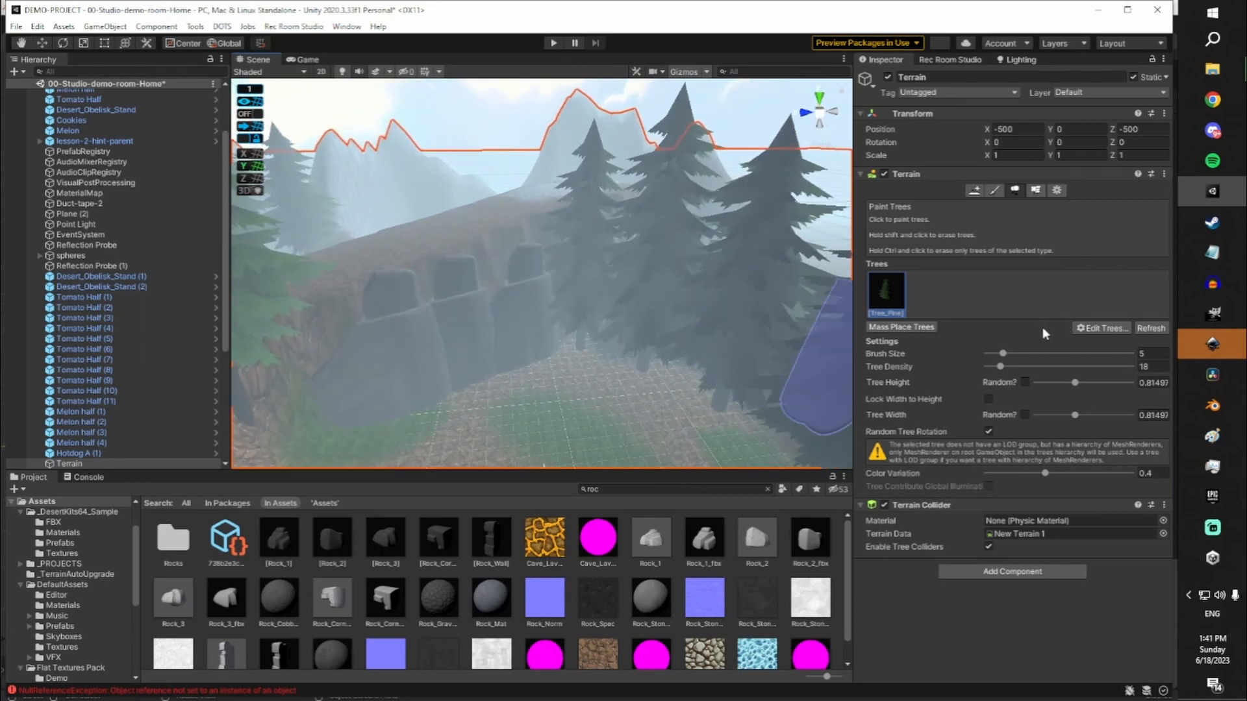
Add the [Tree_Palm_Straight] prefab to the terrain's tree list
left_click(1103, 328)
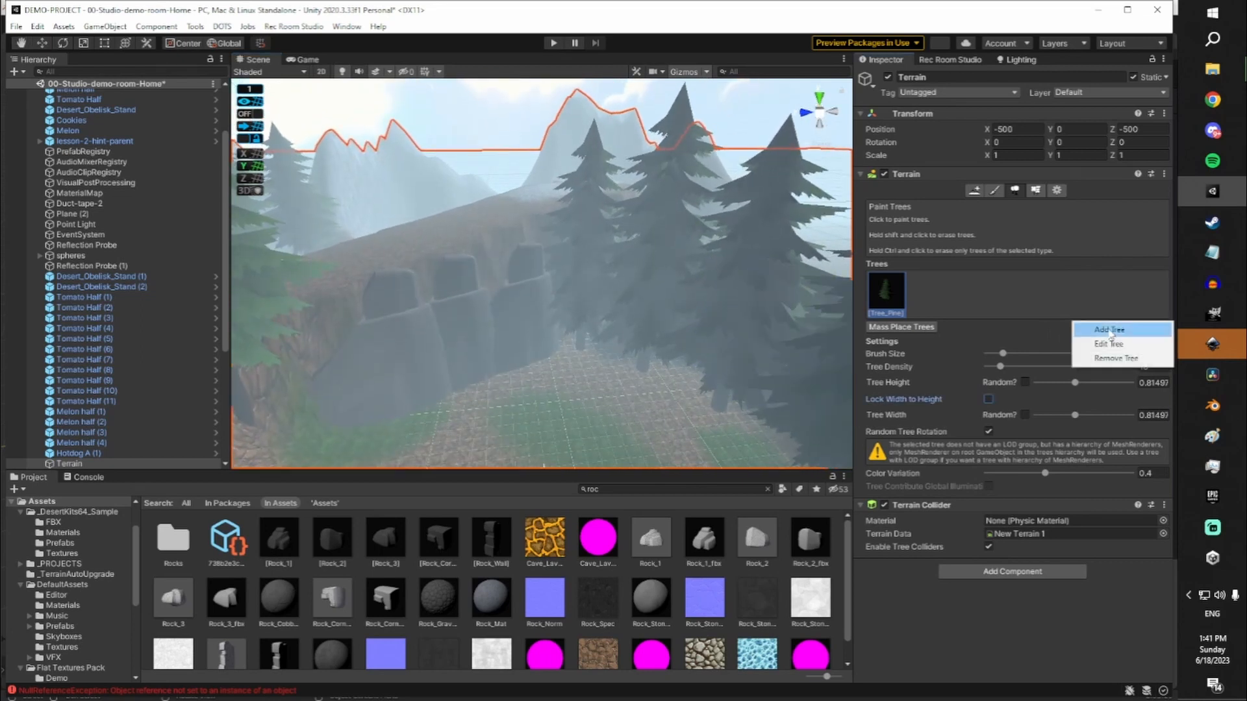
left_click(1110, 330)
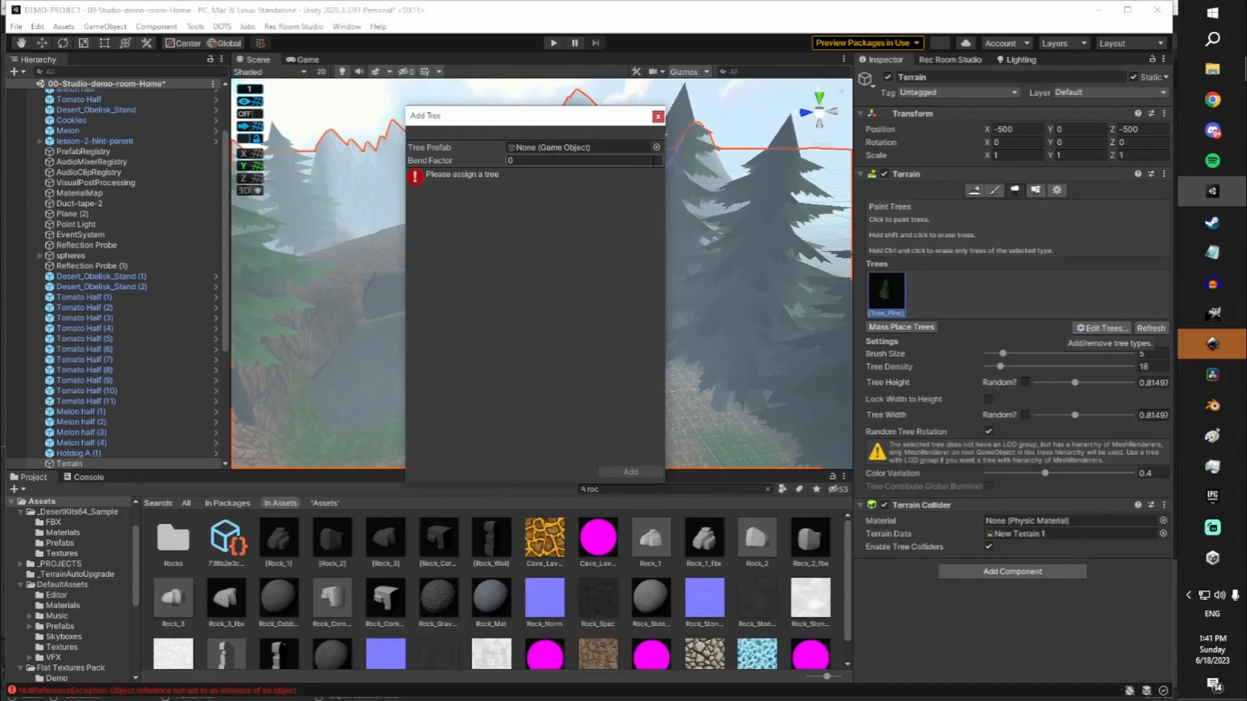
left_click(657, 147)
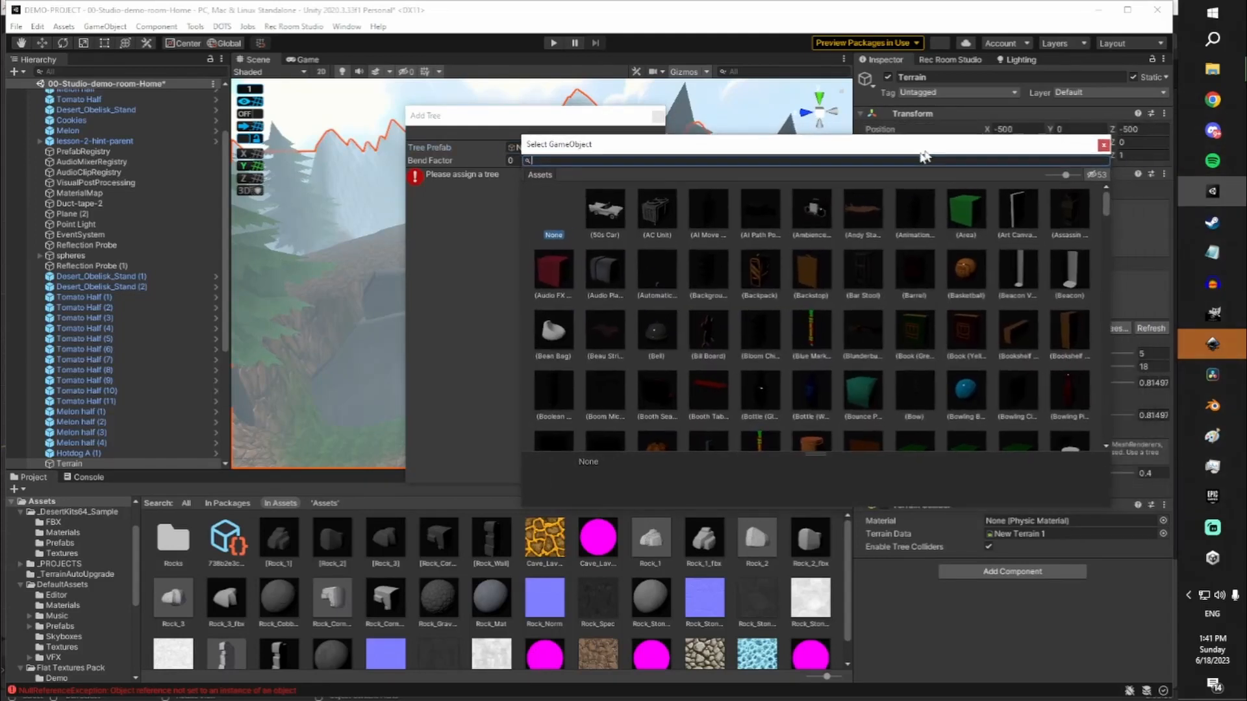
type("tree")
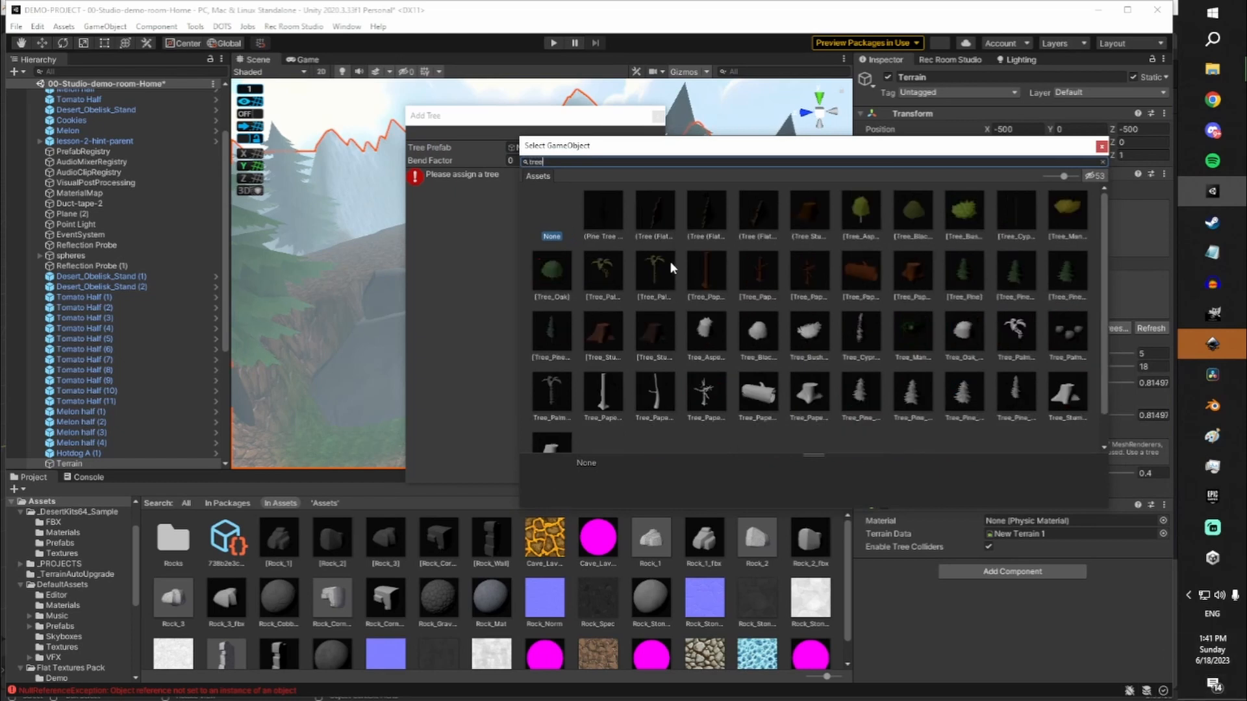
left_click(665, 272)
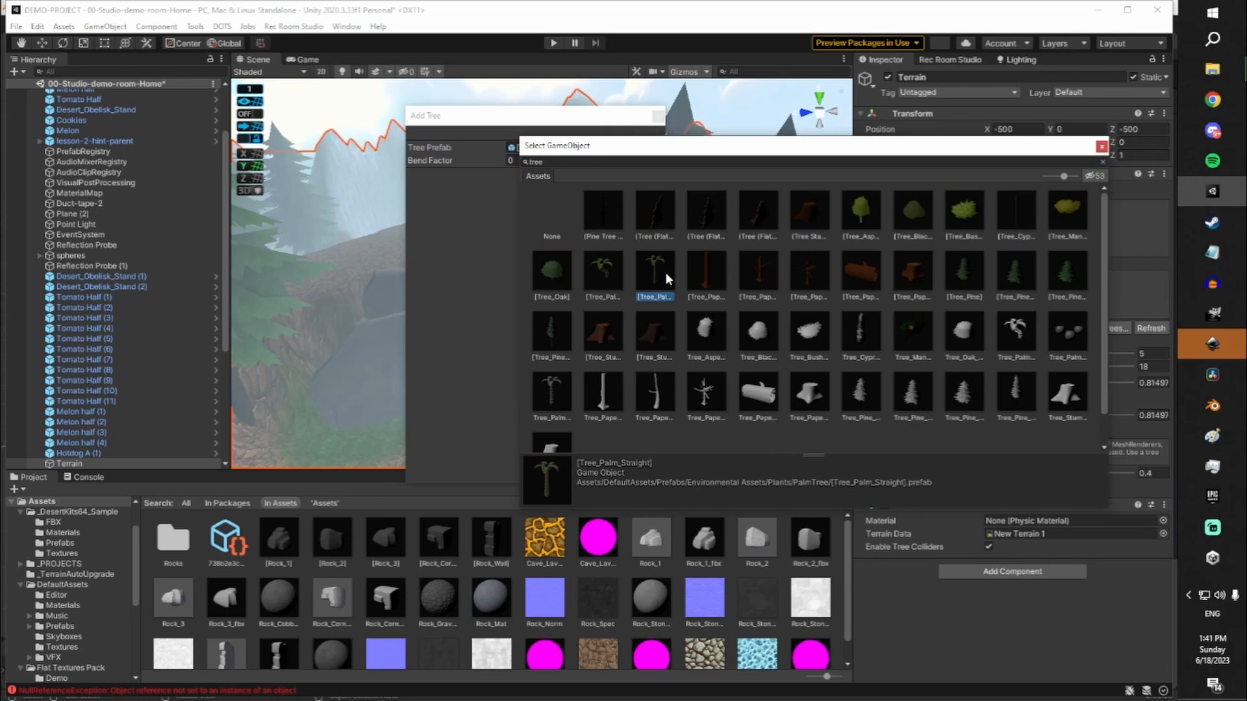
double_click(659, 272)
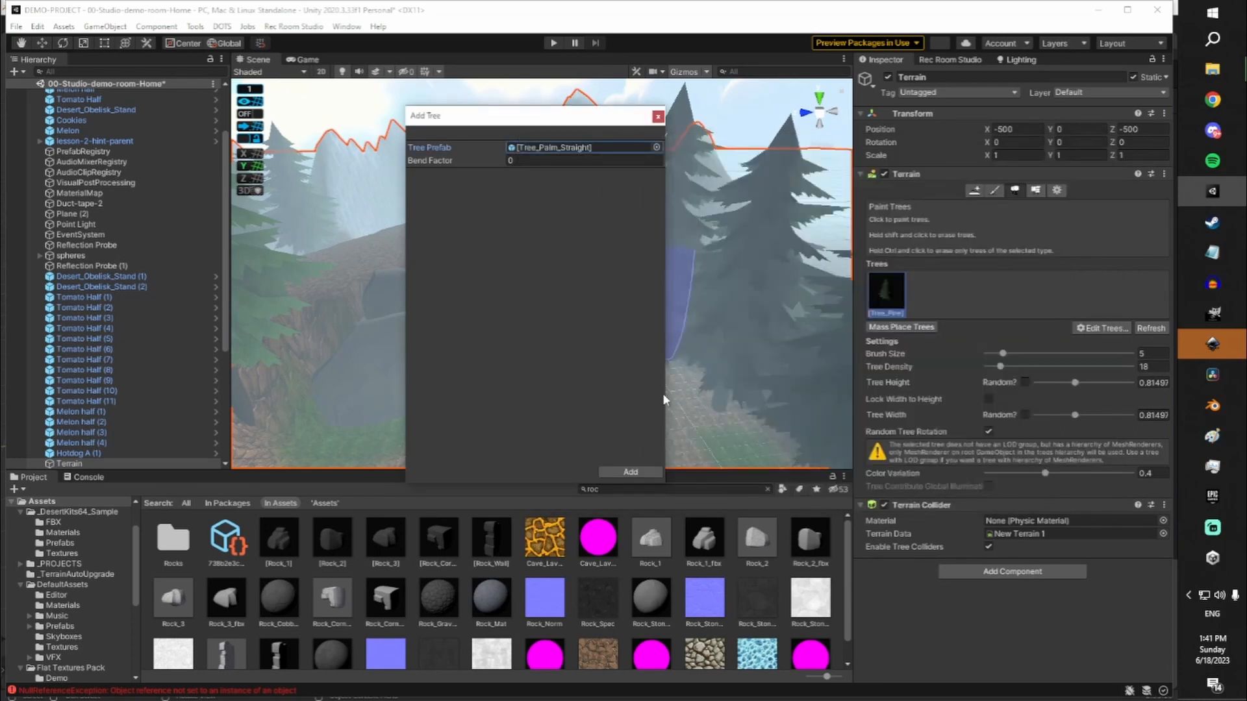
left_click(631, 472)
Open the palm tree's entry in the terrain tree list and locate its prefab in the project's PalmTree folder
mouse_move(662, 340)
right_mouse_down()
mouse_move(624, 429)
mouse_move(539, 456)
mouse_move(496, 370)
mouse_move(501, 353)
mouse_move(521, 369)
mouse_move(531, 346)
right_mouse_up()
right_click_drag(664, 376, 691, 376)
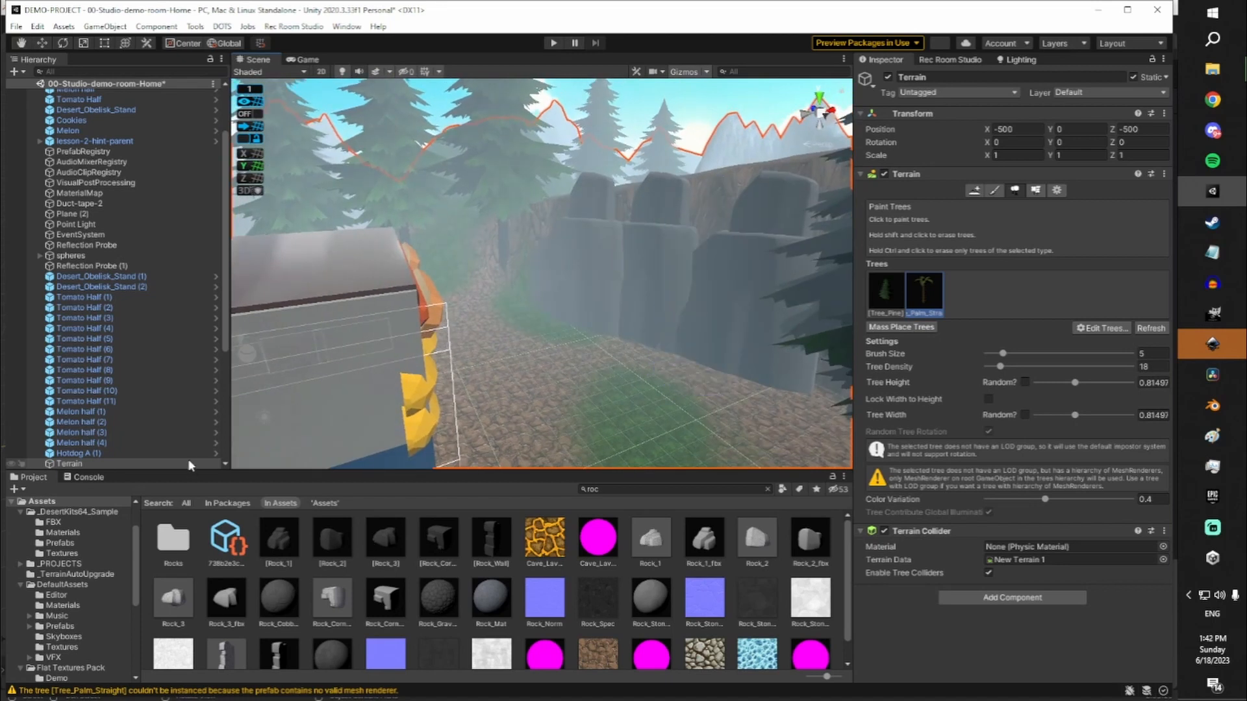
mouse_move(722, 274)
right_mouse_down()
mouse_move(725, 300)
mouse_move(820, 317)
mouse_move(838, 383)
right_mouse_up()
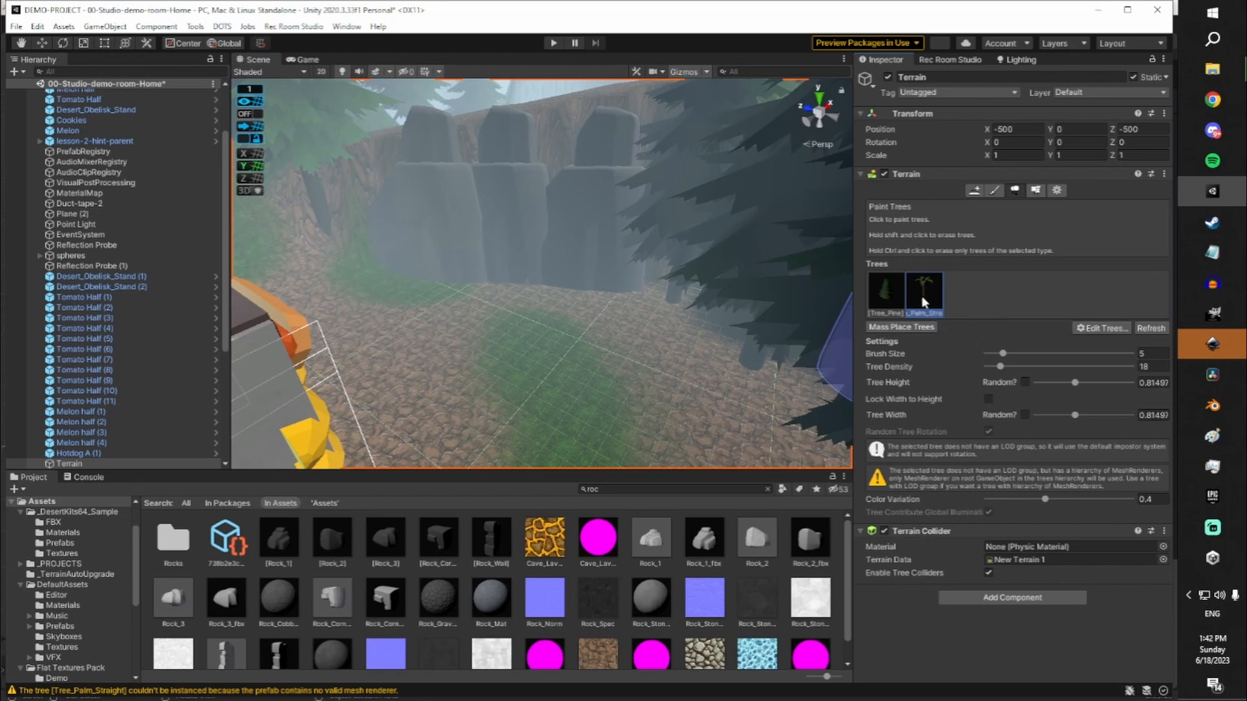
left_click(1089, 329)
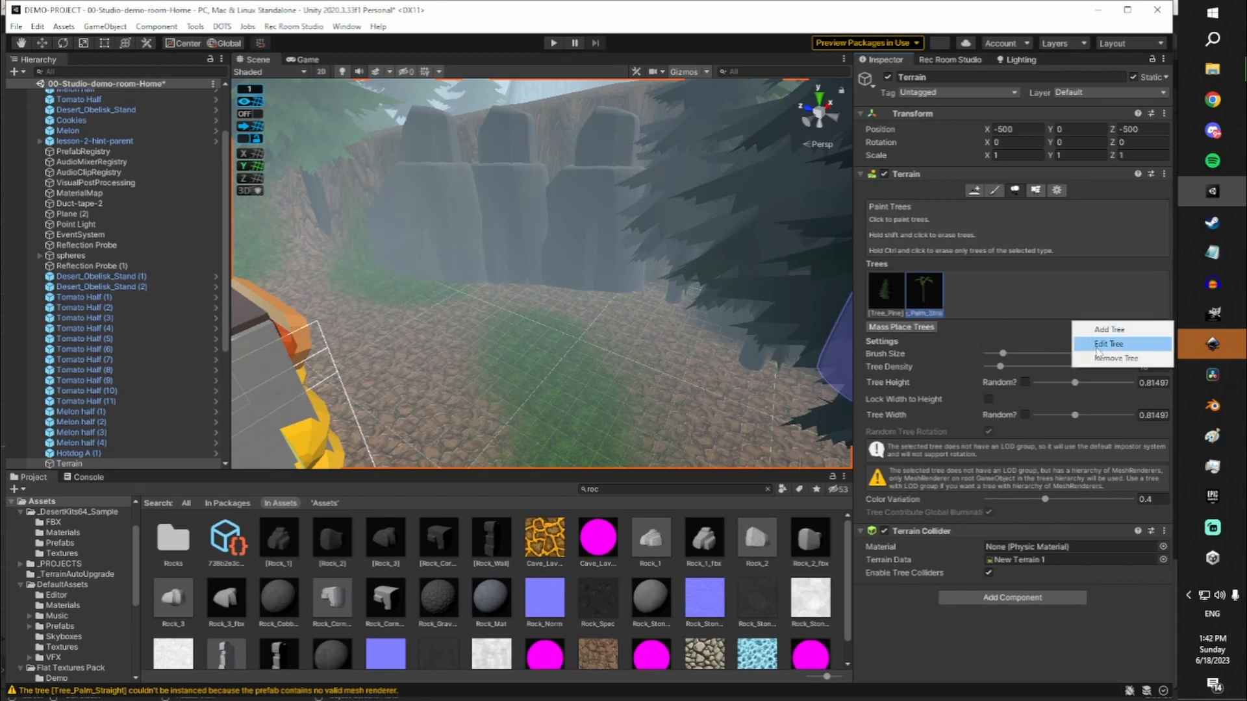
left_click(1030, 330)
left_click(1100, 337)
left_click(1113, 345)
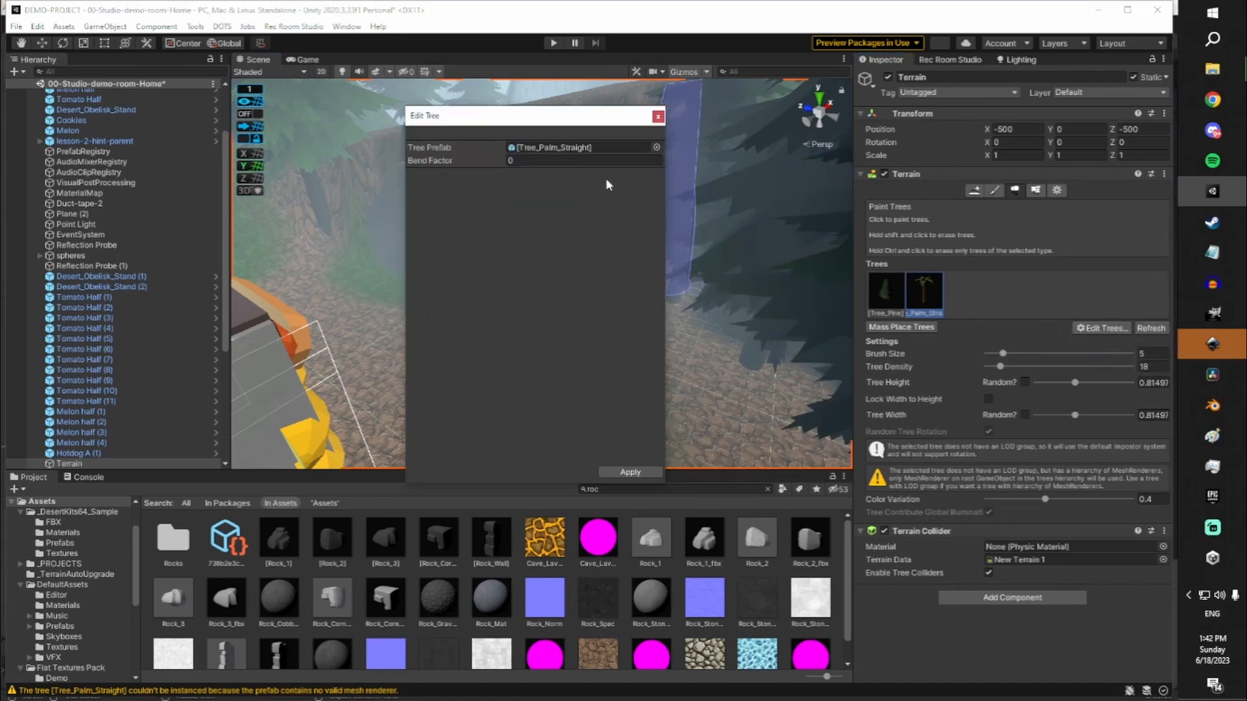
left_click(574, 150)
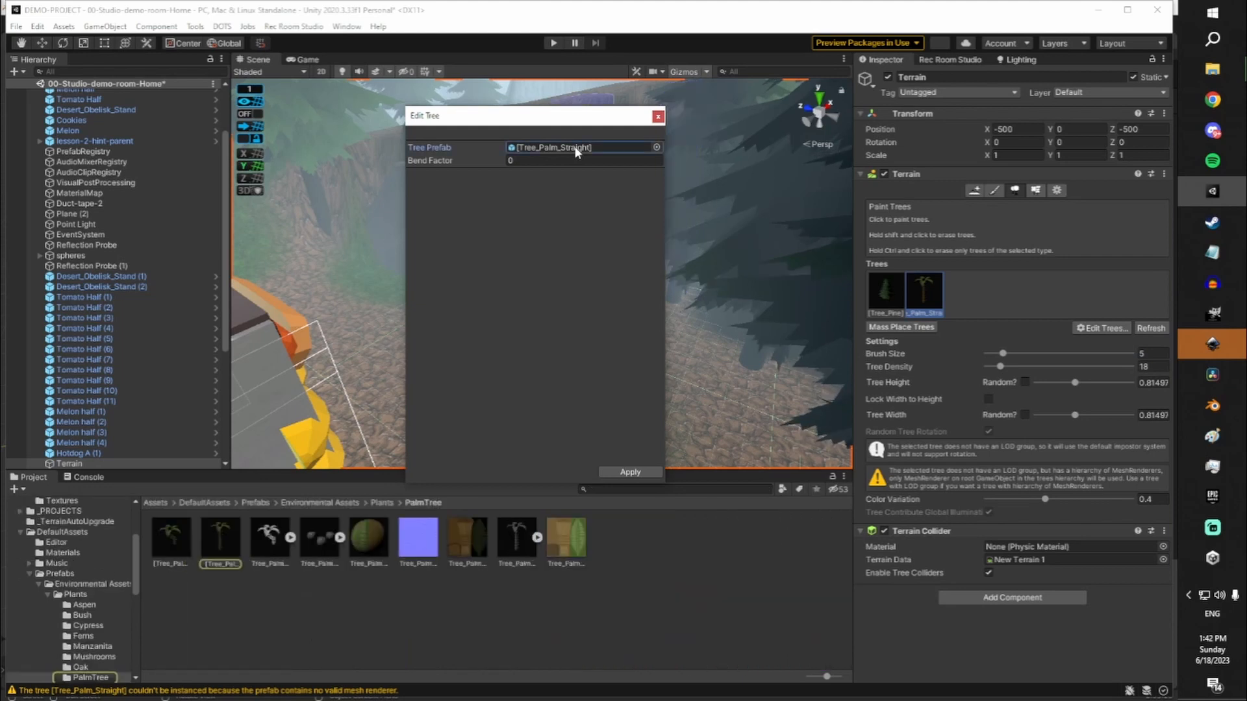
left_click(658, 116)
Open the [Tree_Palm_Straight] prefab and examine its hierarchy and model
left_click(219, 538)
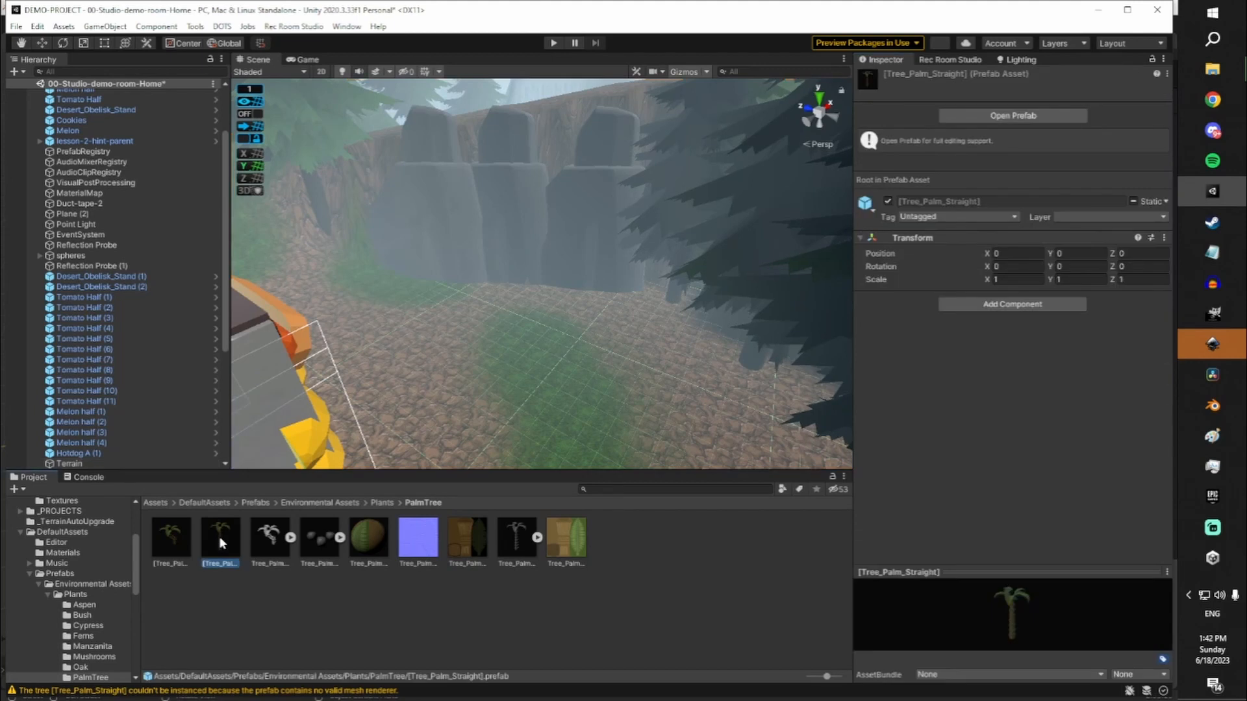
right_click_drag(473, 288, 438, 297)
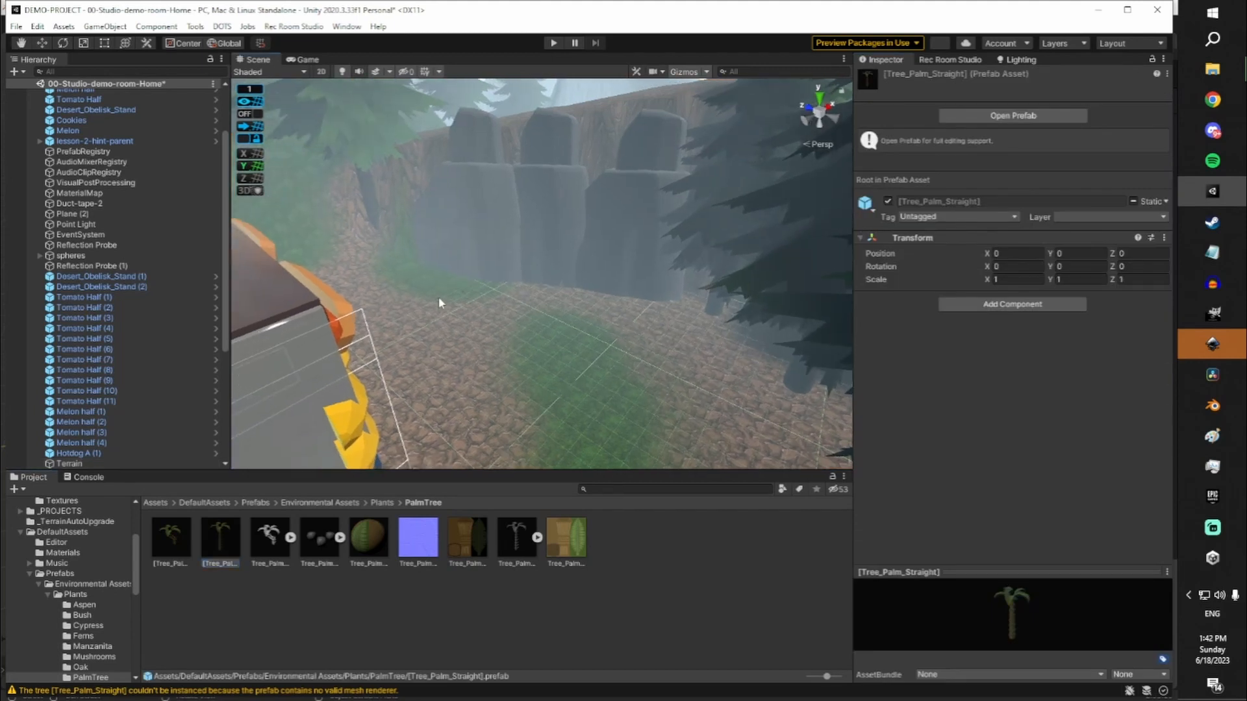
double_click(221, 545)
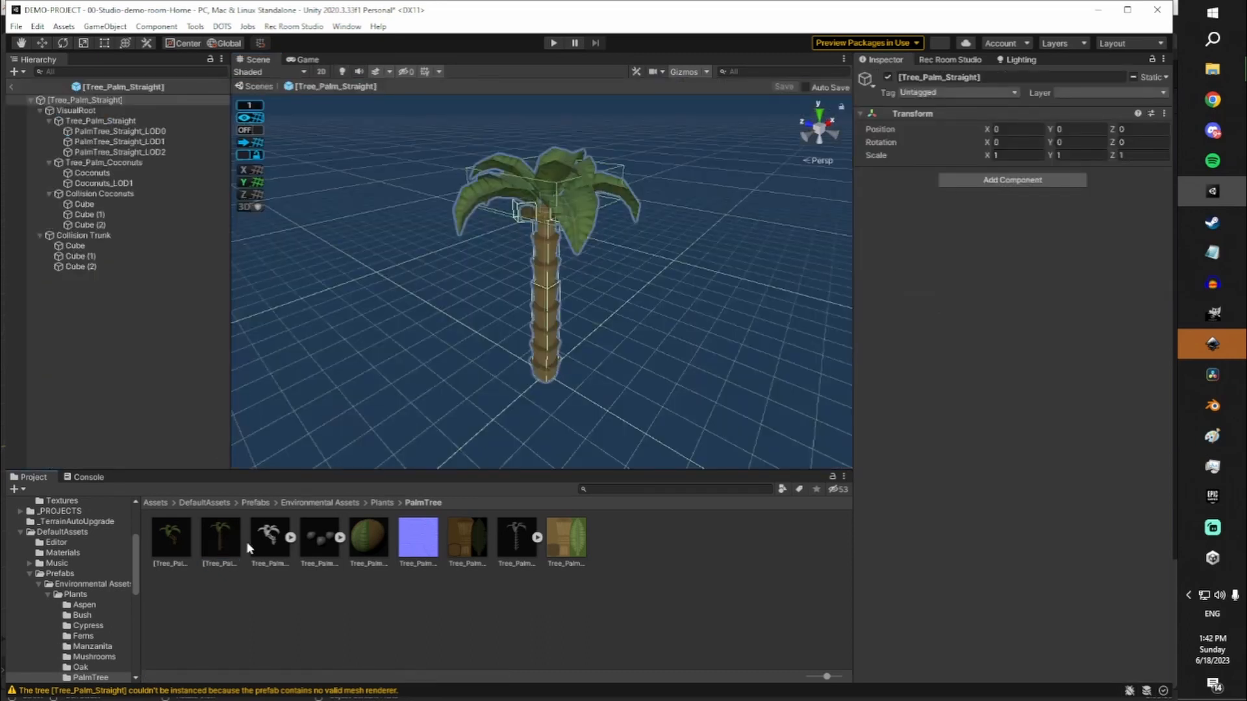
right_click_drag(554, 255, 255, 225)
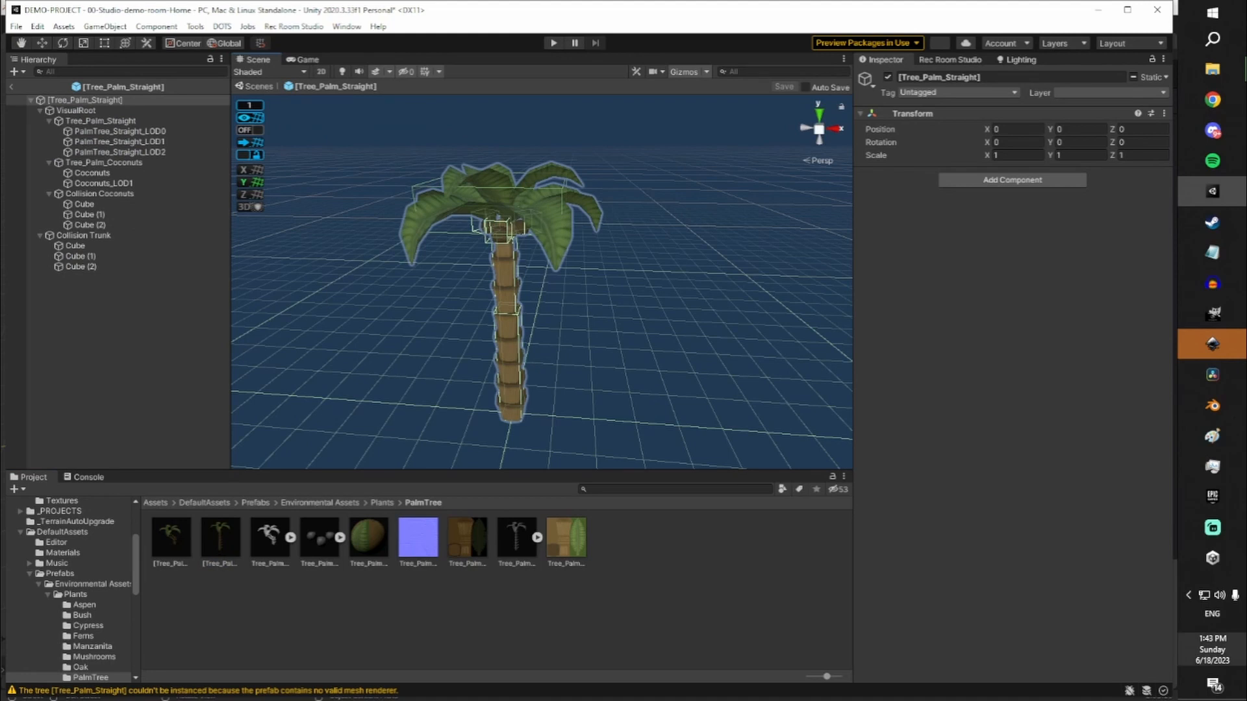
right_click_drag(471, 397, 401, 399)
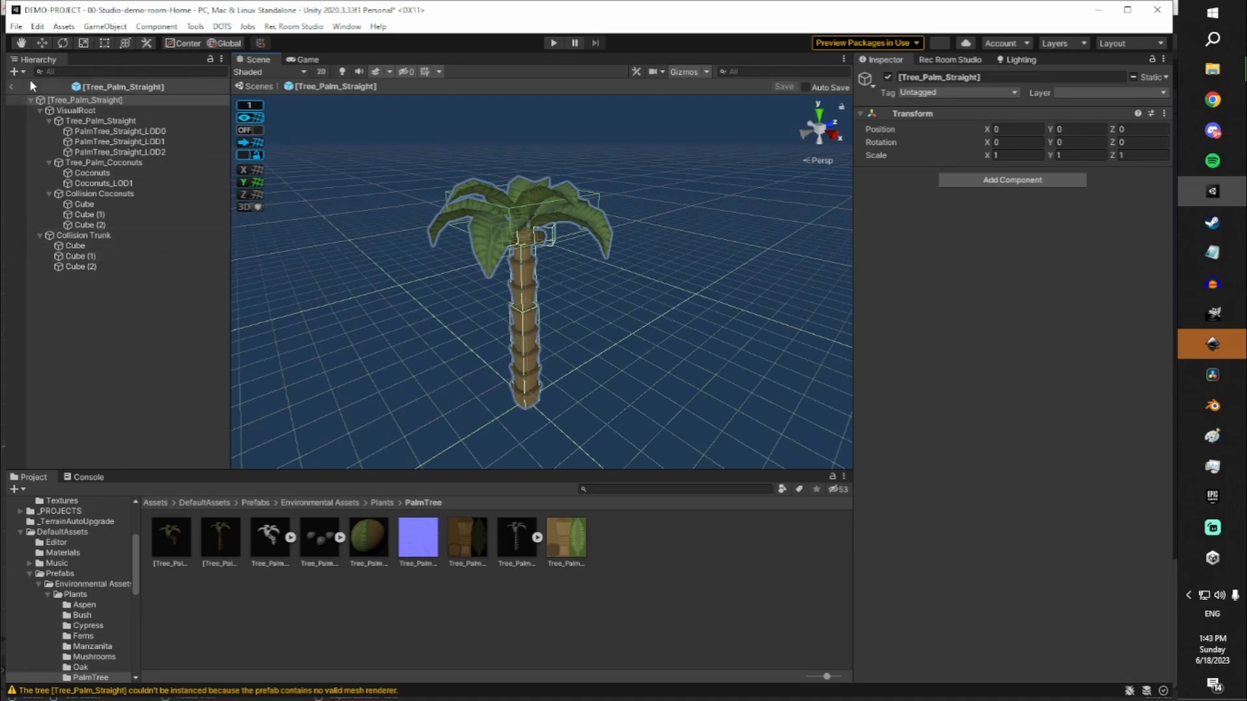
Return to the room scene, reopen the [Tree_Palm_Straight] prefab for editing and inspect the palm model from several angles
left_click(10, 89)
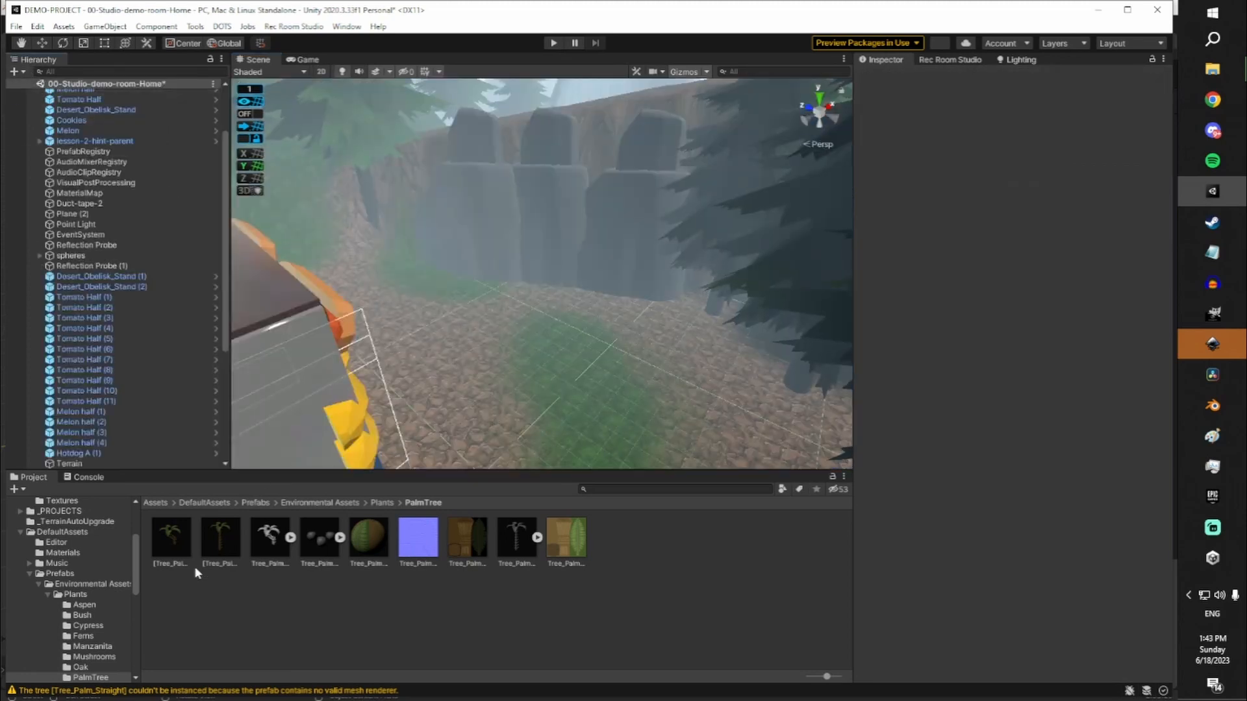
left_click(219, 547)
double_click(217, 550)
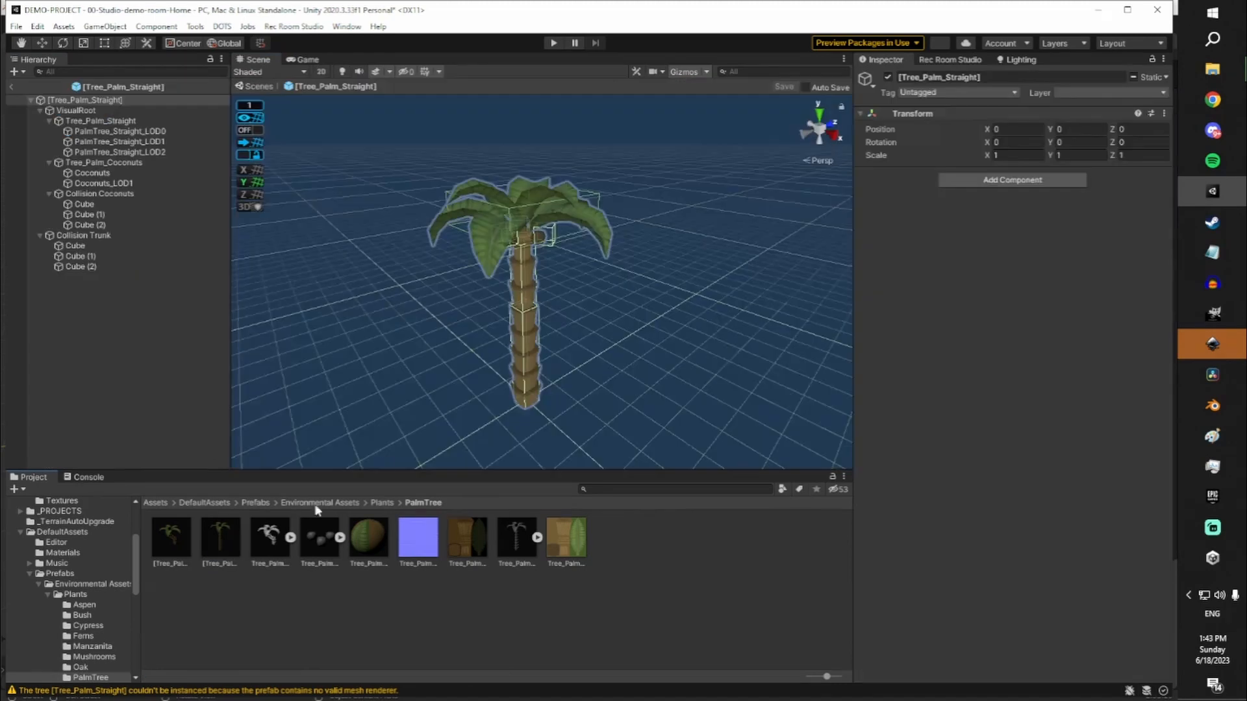
right_click_drag(562, 319, 513, 319)
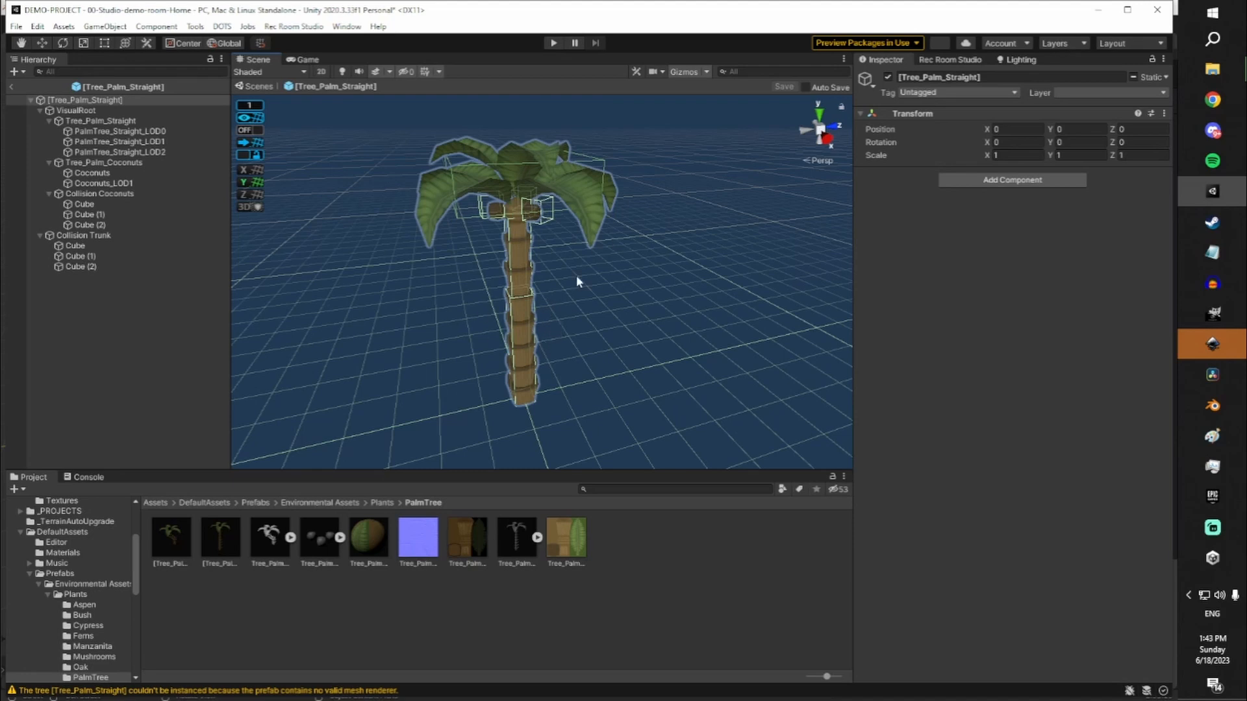
right_click_drag(583, 307, 611, 305)
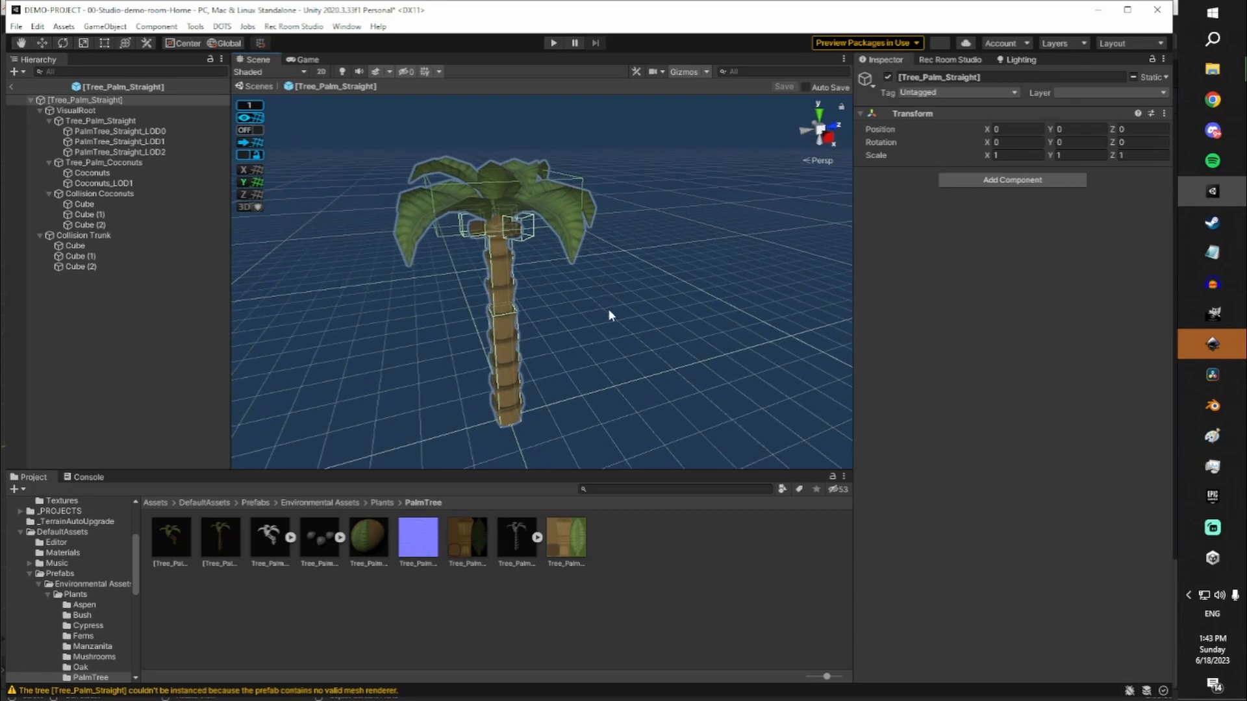
mouse_move(596, 334)
right_mouse_down()
mouse_move(607, 311)
mouse_move(592, 312)
right_mouse_up()
key("w")
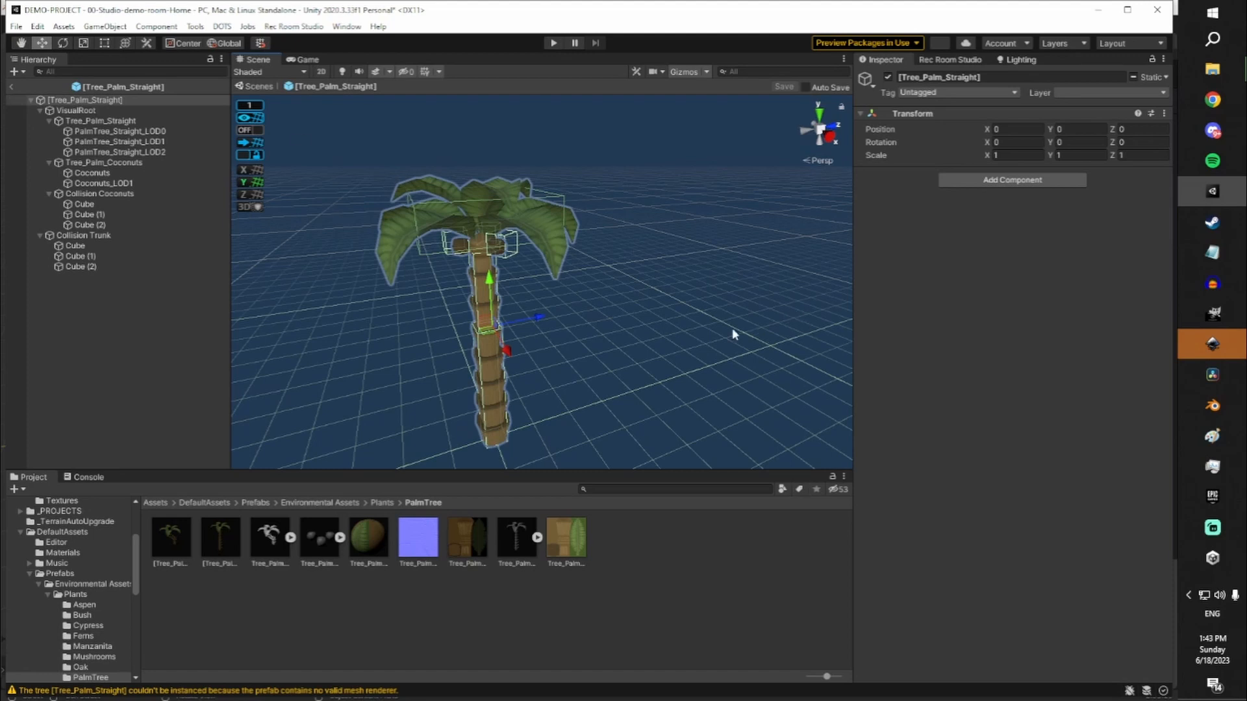
Add an LOD Group component to the root of the [Tree_Palm_Straight] prefab
left_click(1043, 181)
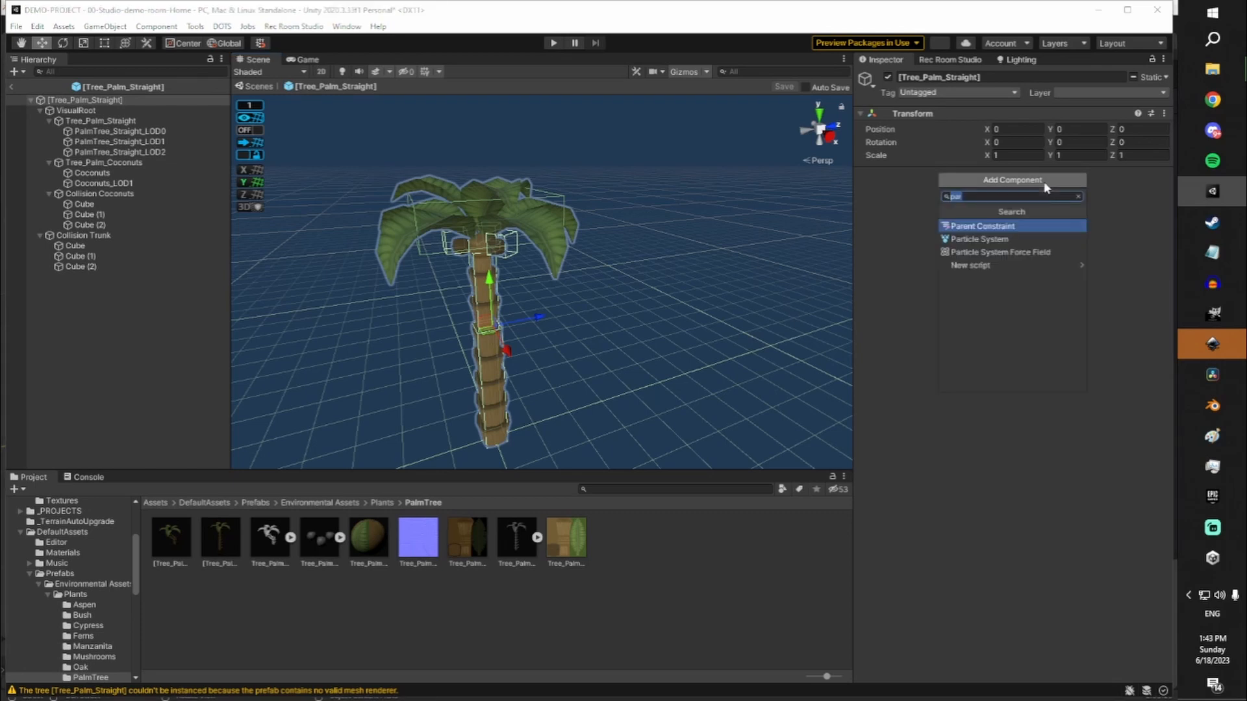
type("L")
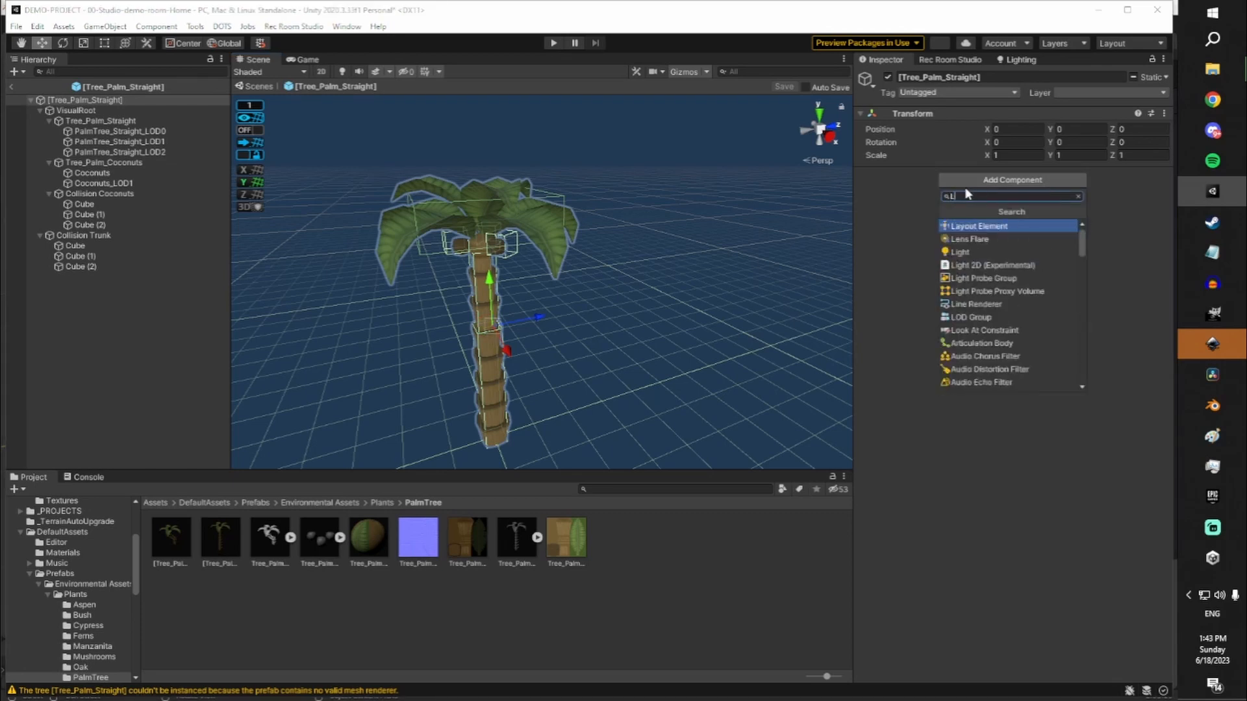
type("OD")
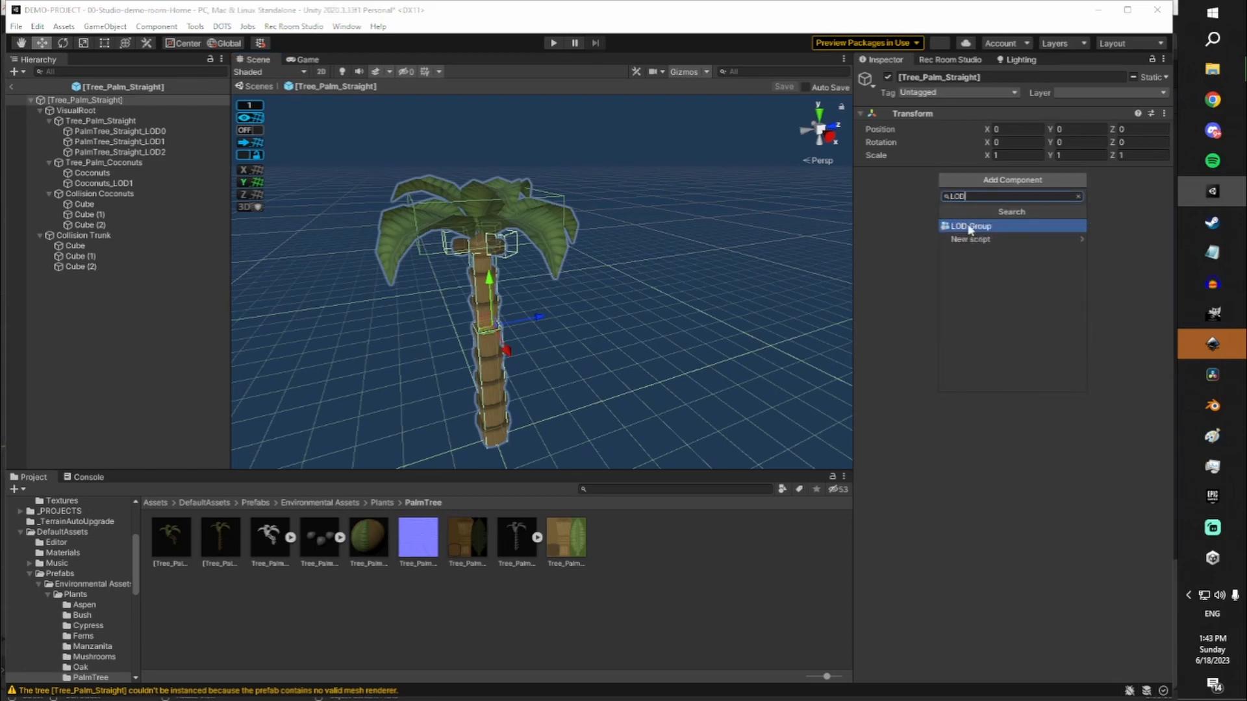
left_click(970, 228)
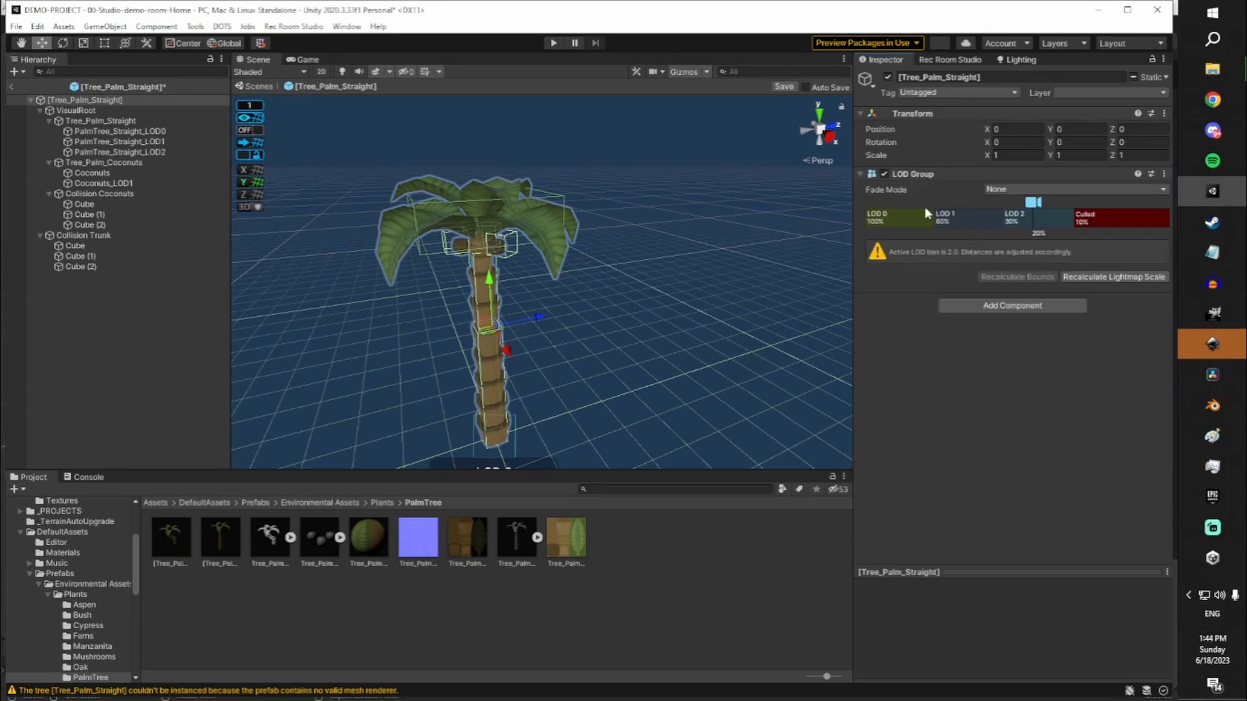
Examine how the palm's active LOD level changes with viewing distance, from close up to far away
scroll(643, 215, "down", 4)
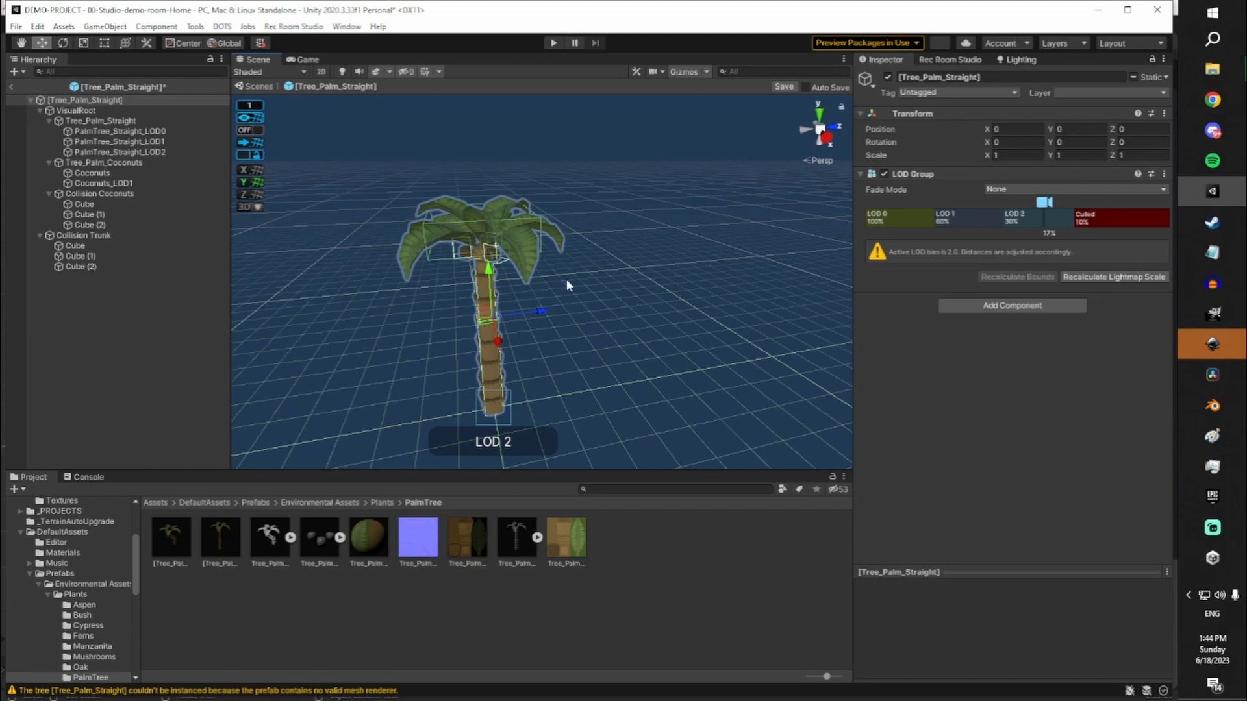
left_click_drag(566, 278, 549, 294, "alt")
key("w")
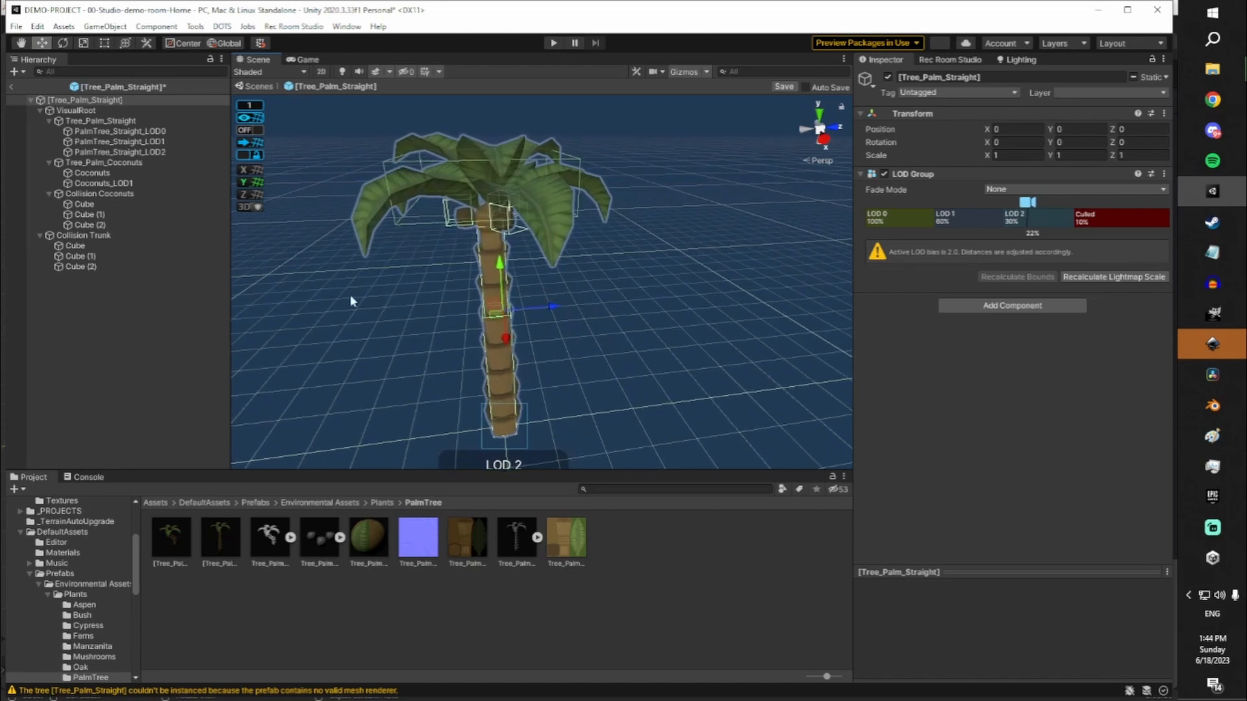
mouse_move(681, 267)
left_mouse_down("alt")
mouse_move(623, 264)
mouse_move(702, 275)
left_mouse_up("alt")
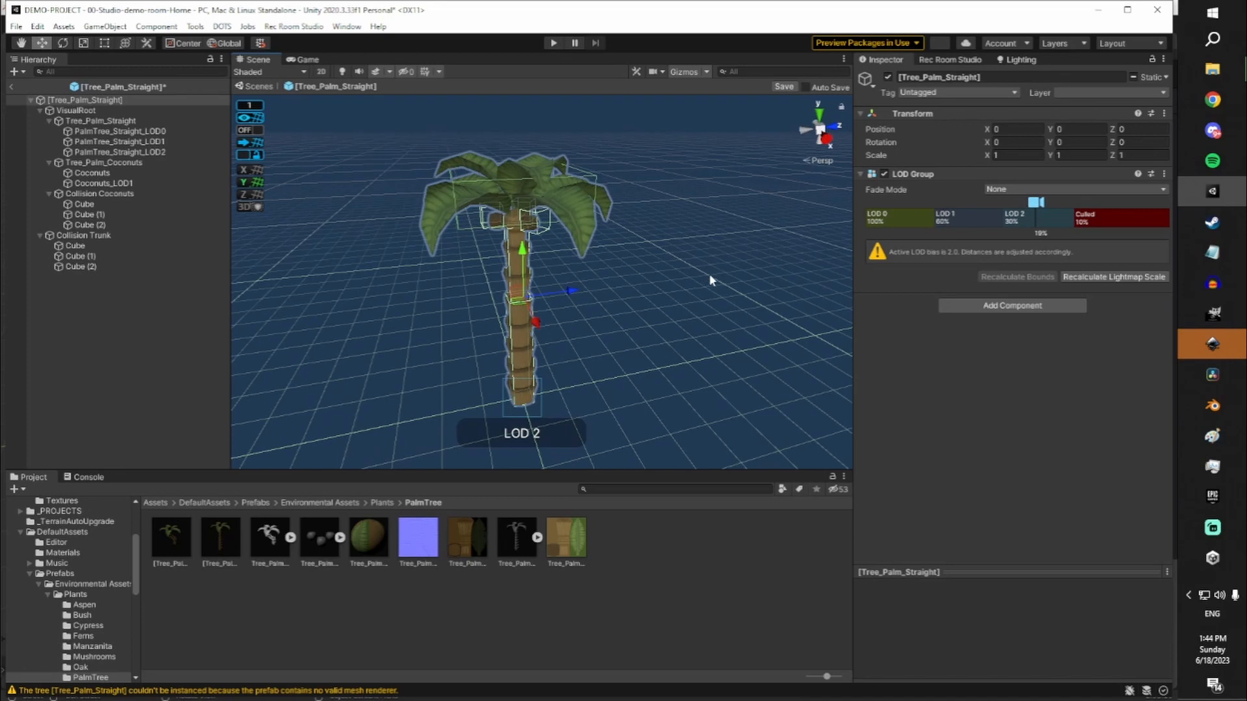
scroll(597, 282, "down", 8, "alt")
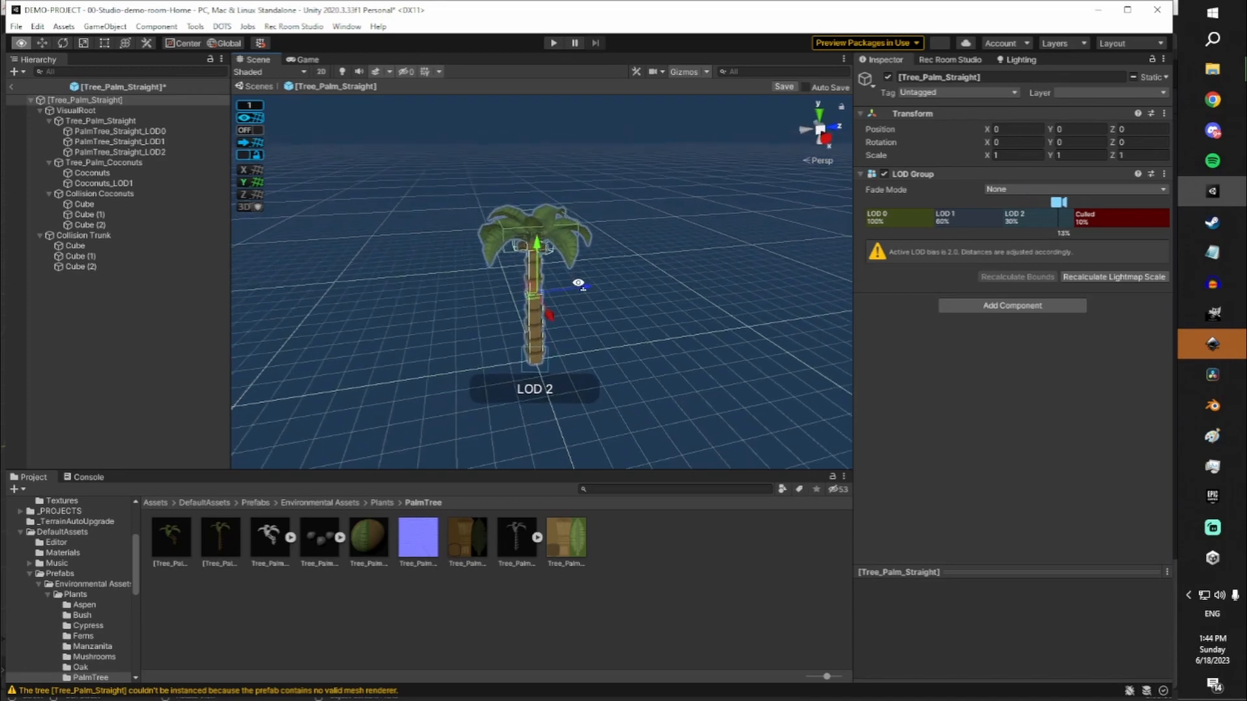
scroll(578, 283, "down", 5, "alt")
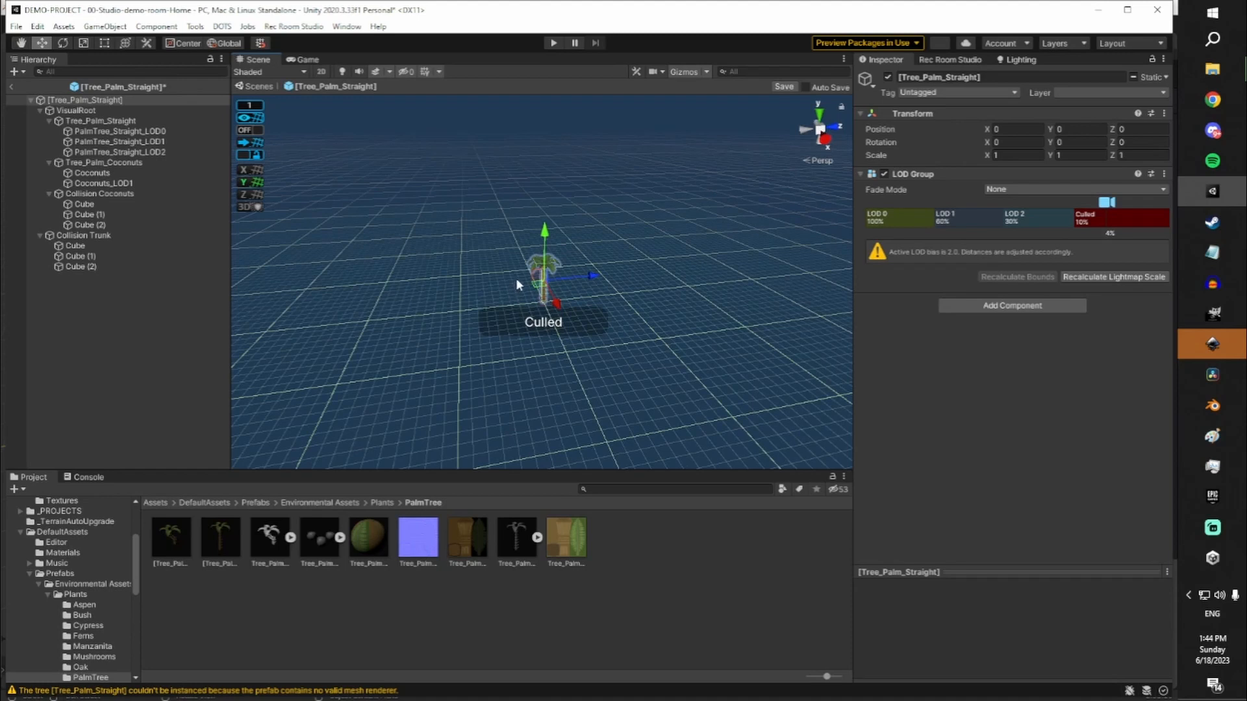
mouse_move(578, 263)
left_mouse_down("alt")
mouse_move(588, 240)
mouse_move(592, 250)
mouse_move(578, 242)
left_mouse_up("alt")
key("w")
right_click_drag(578, 242, 484, 211)
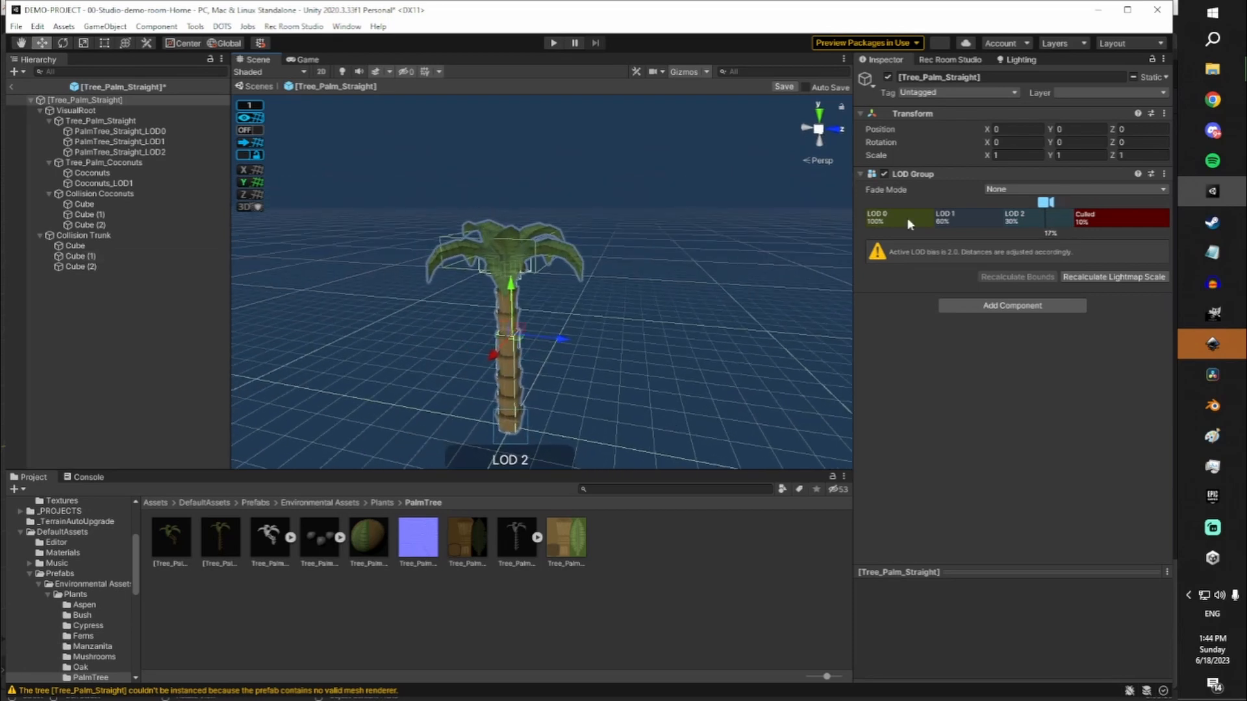
left_click(1020, 306)
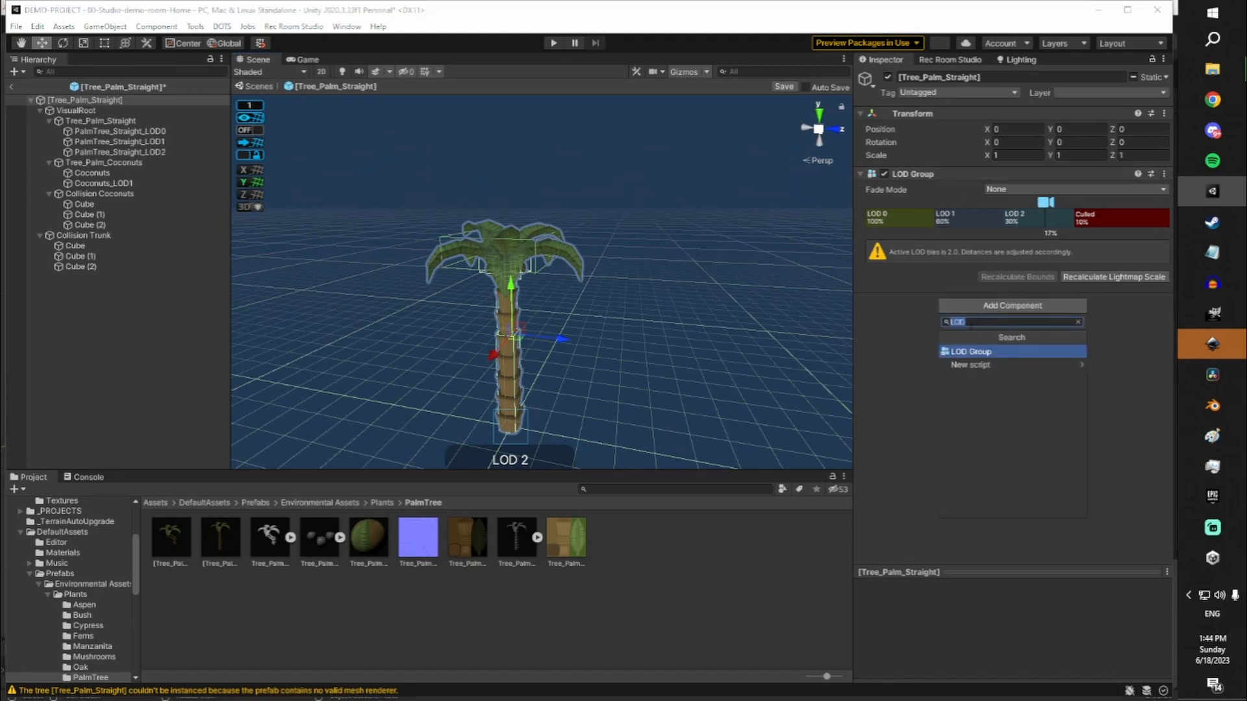
left_click(885, 343)
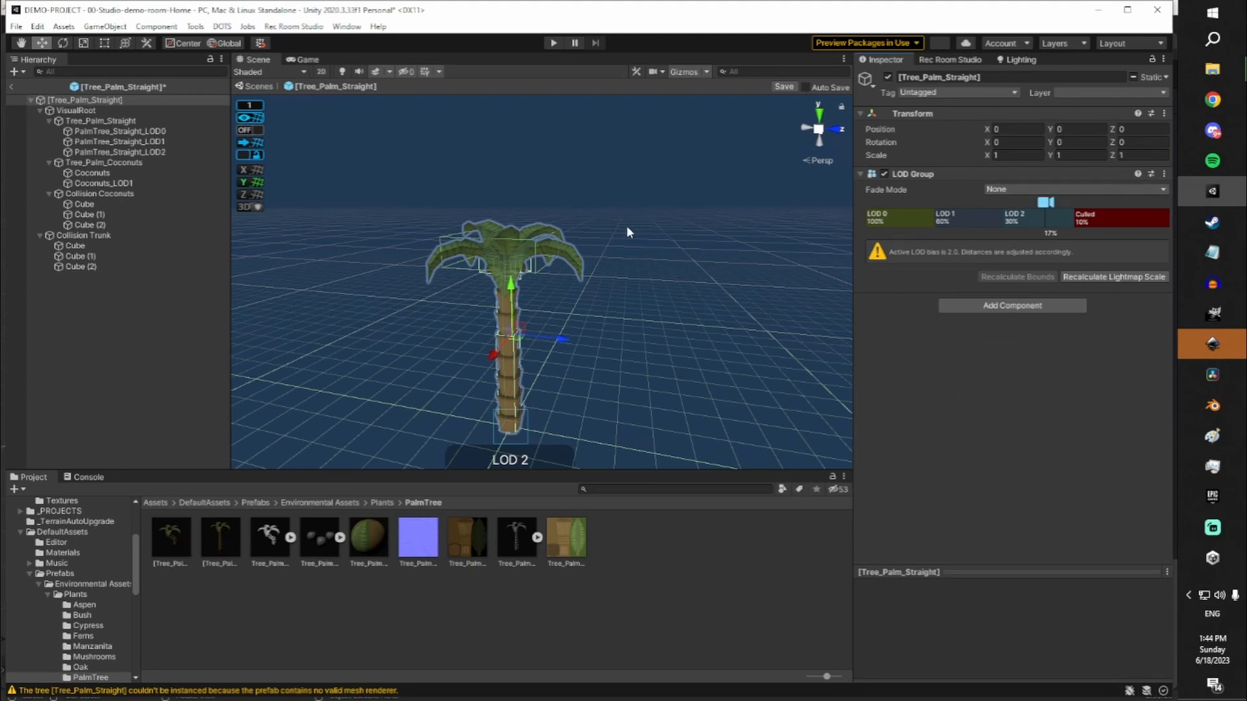
left_click_drag(626, 225, 619, 244, "alt")
key("w")
right_click_drag(619, 245, 744, 256)
key("w")
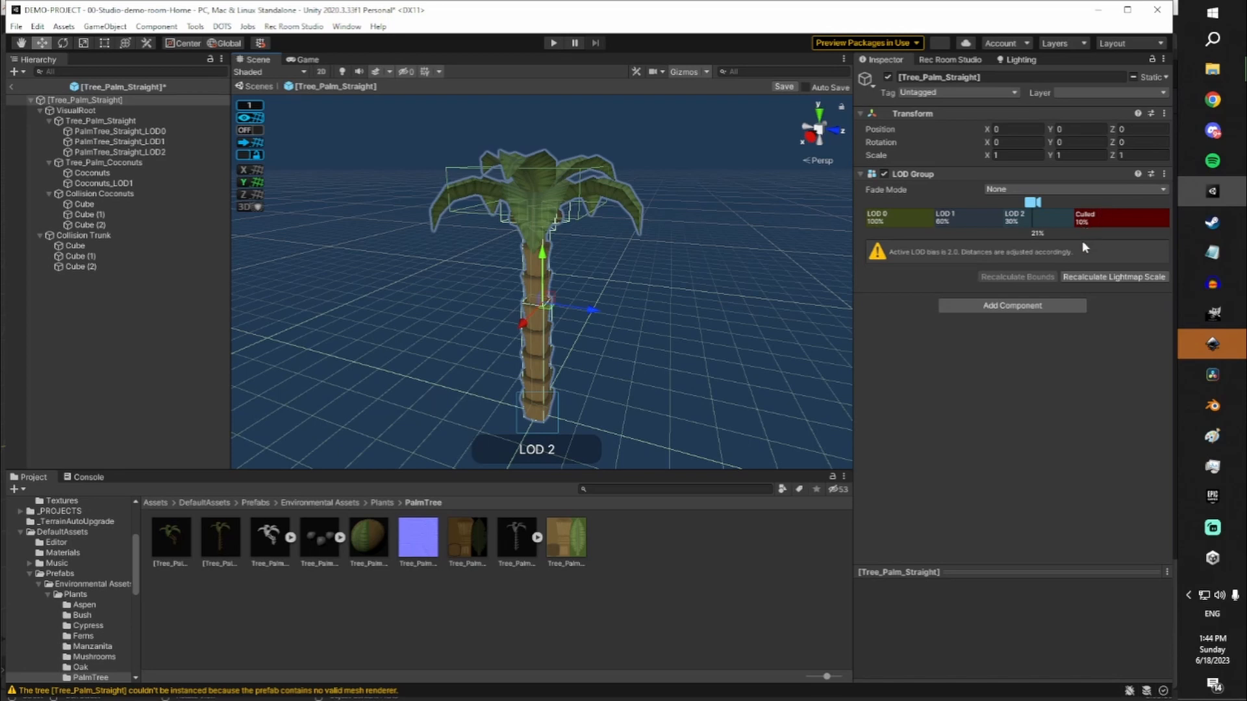
Assign the PalmTree_Straight_LOD0 renderer to the LOD 0 level of the root's LOD Group
left_click(895, 221)
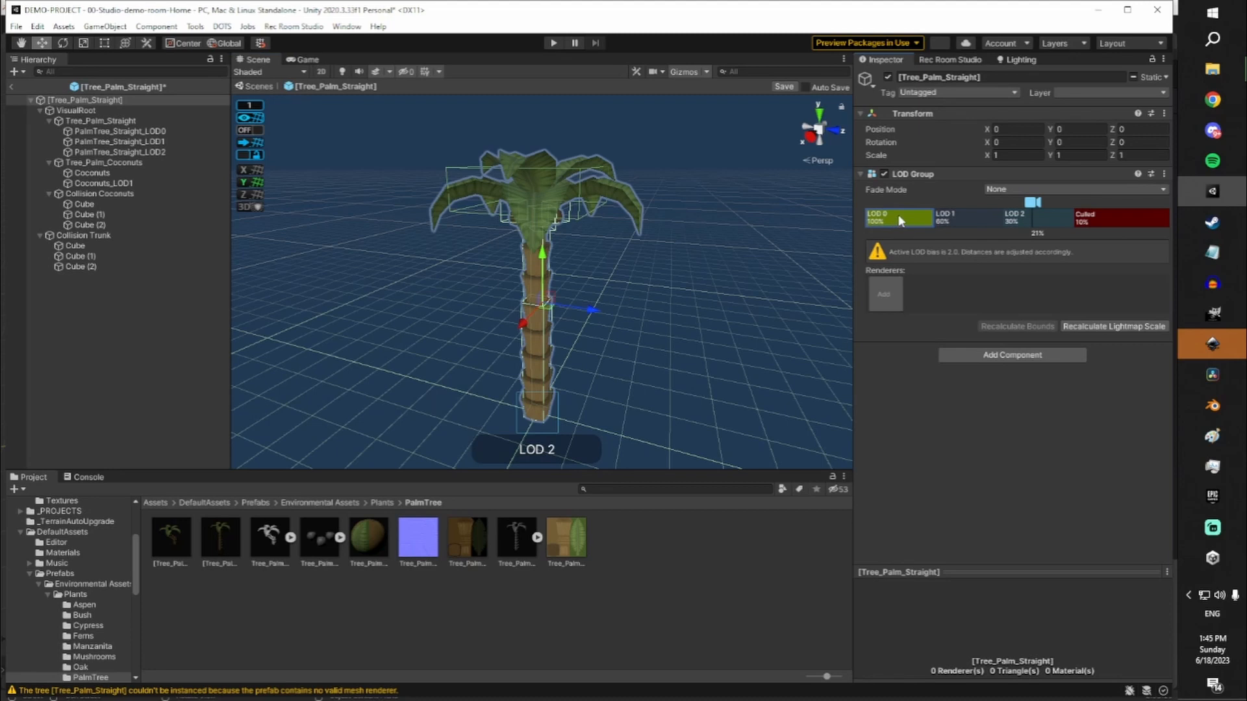
left_click(885, 294)
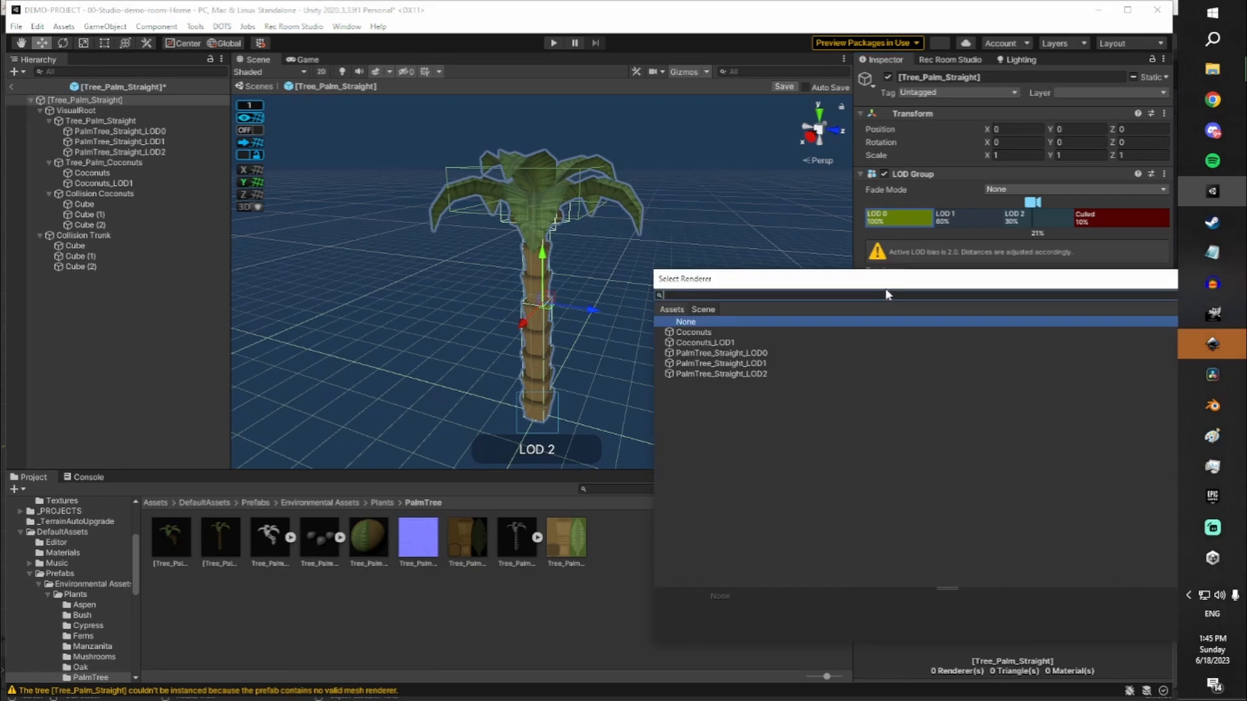
left_click_drag(883, 291, 480, 217)
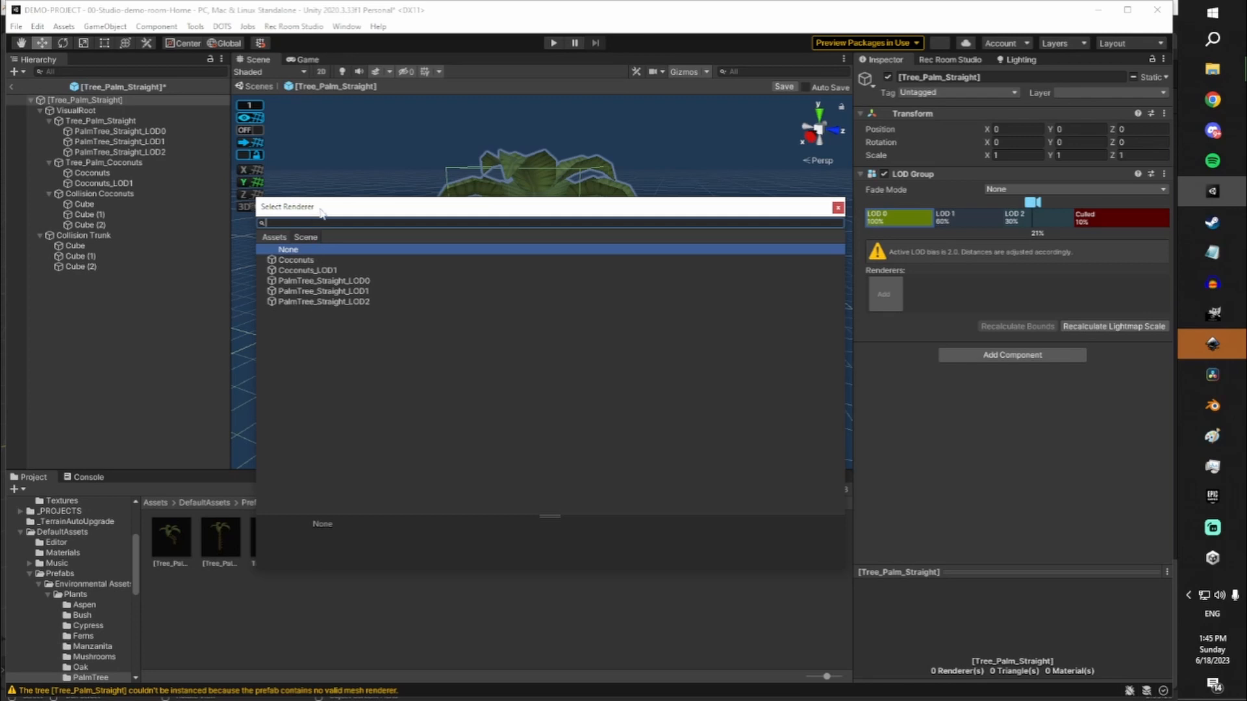
left_click_drag(322, 214, 313, 269)
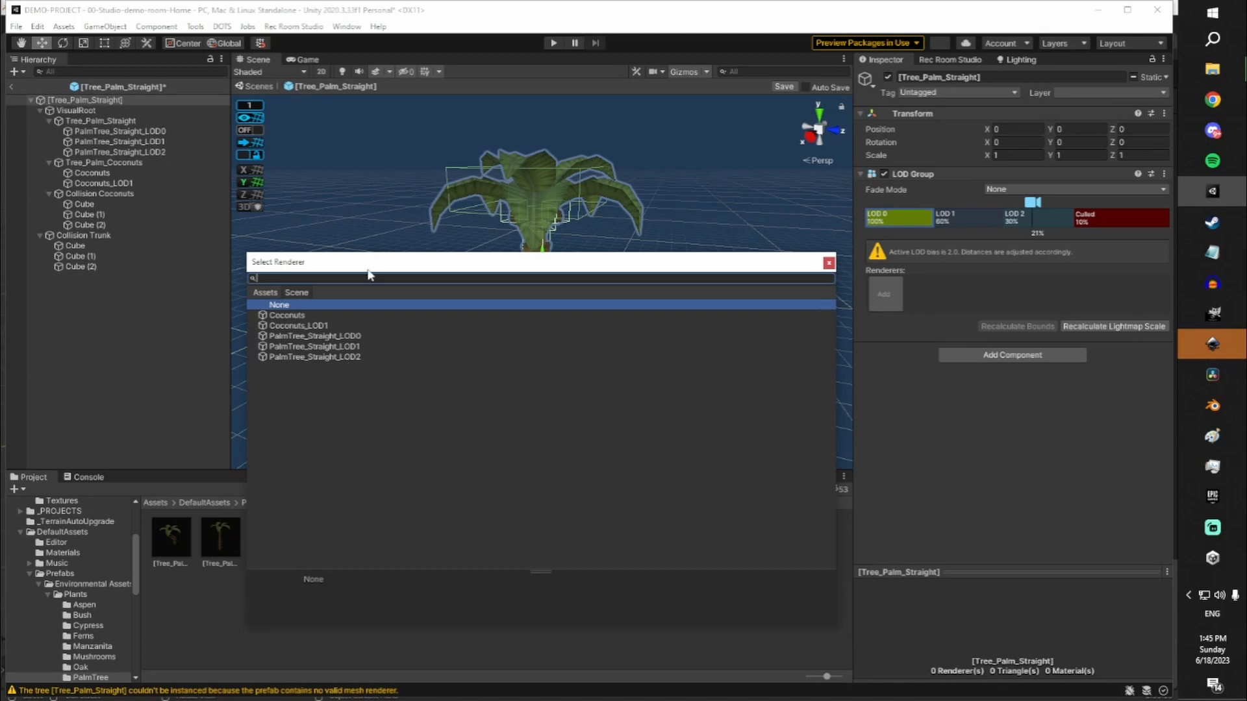
left_click_drag(371, 268, 339, 253)
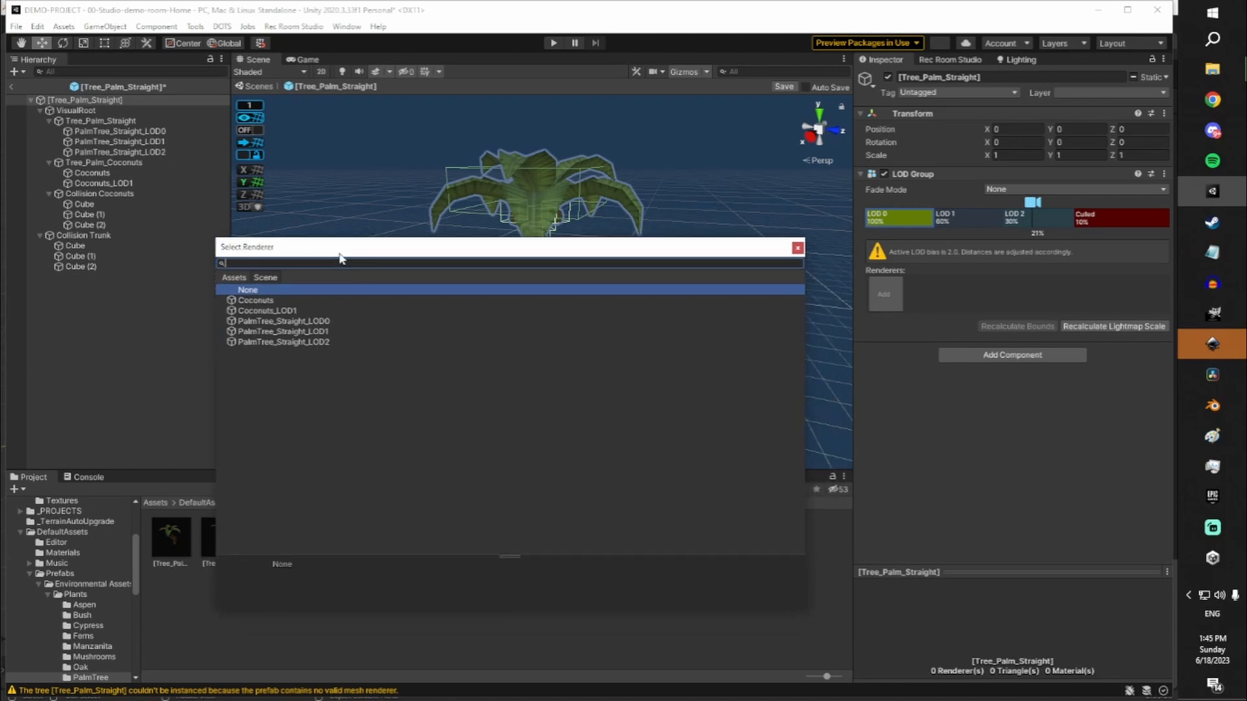
left_click(323, 322)
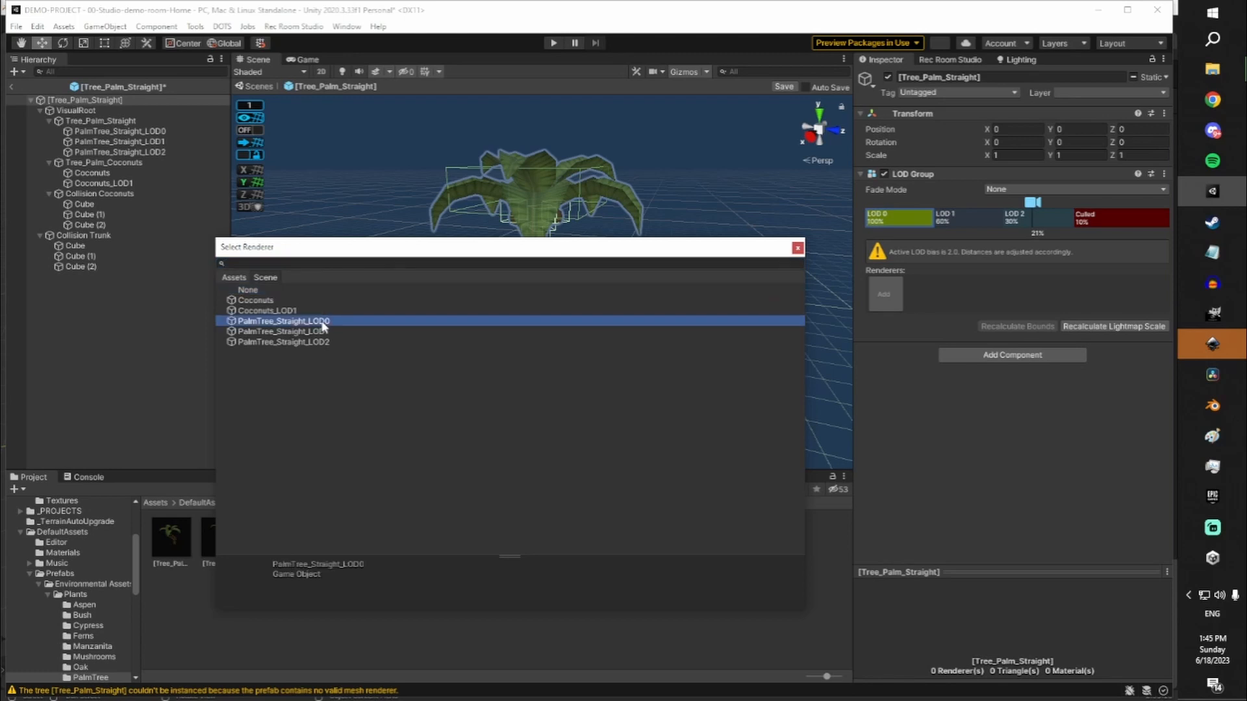
double_click(323, 321)
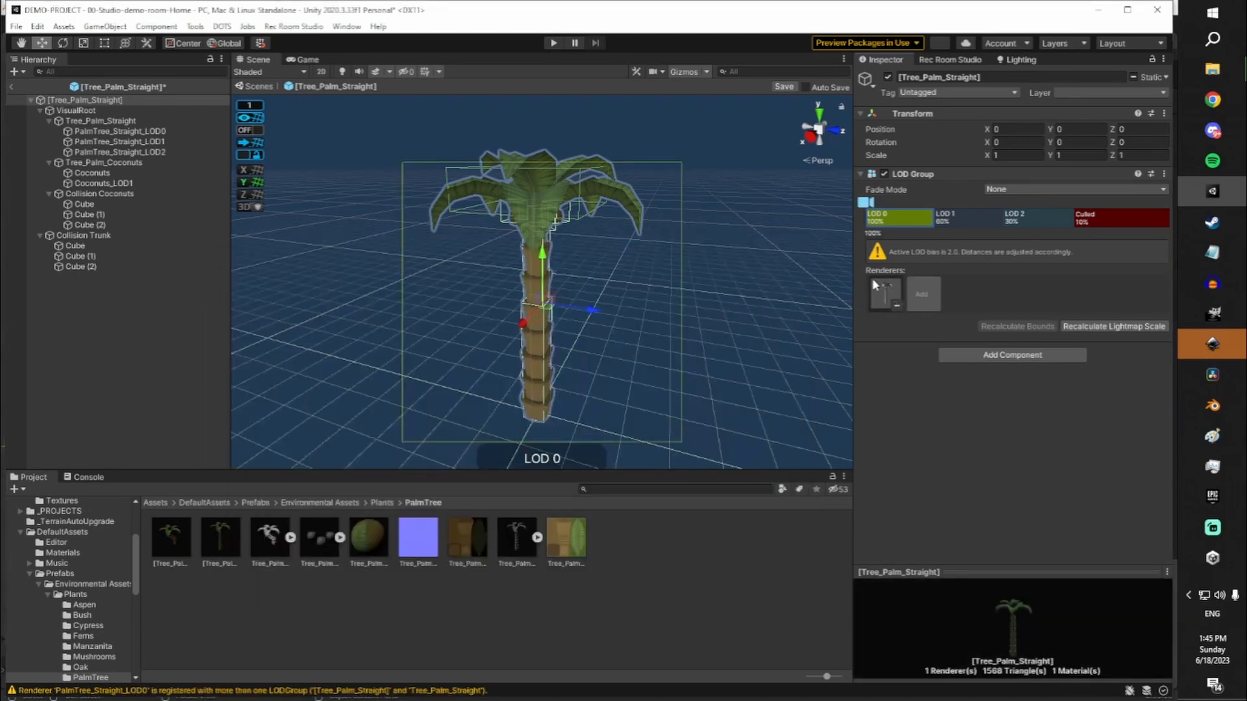
Assign the PalmTree_Straight_LOD1 renderer to the LOD 1 level of the root's LOD Group
left_click(955, 218)
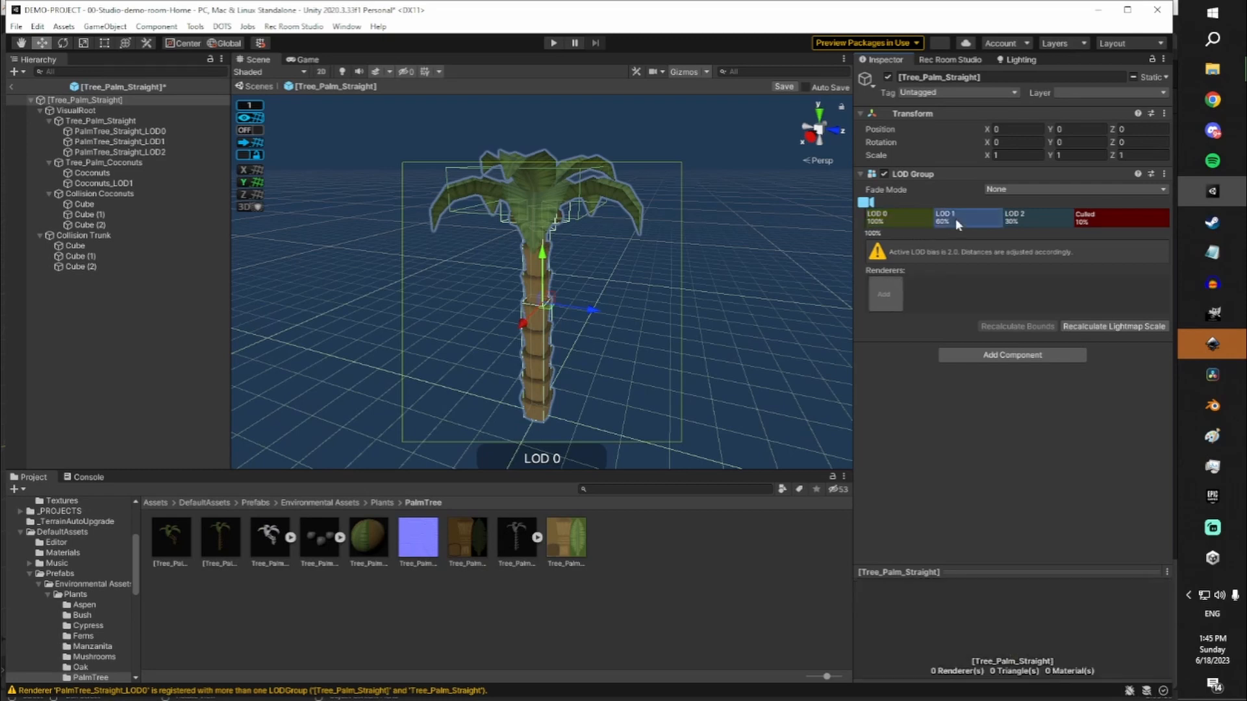
left_click(884, 299)
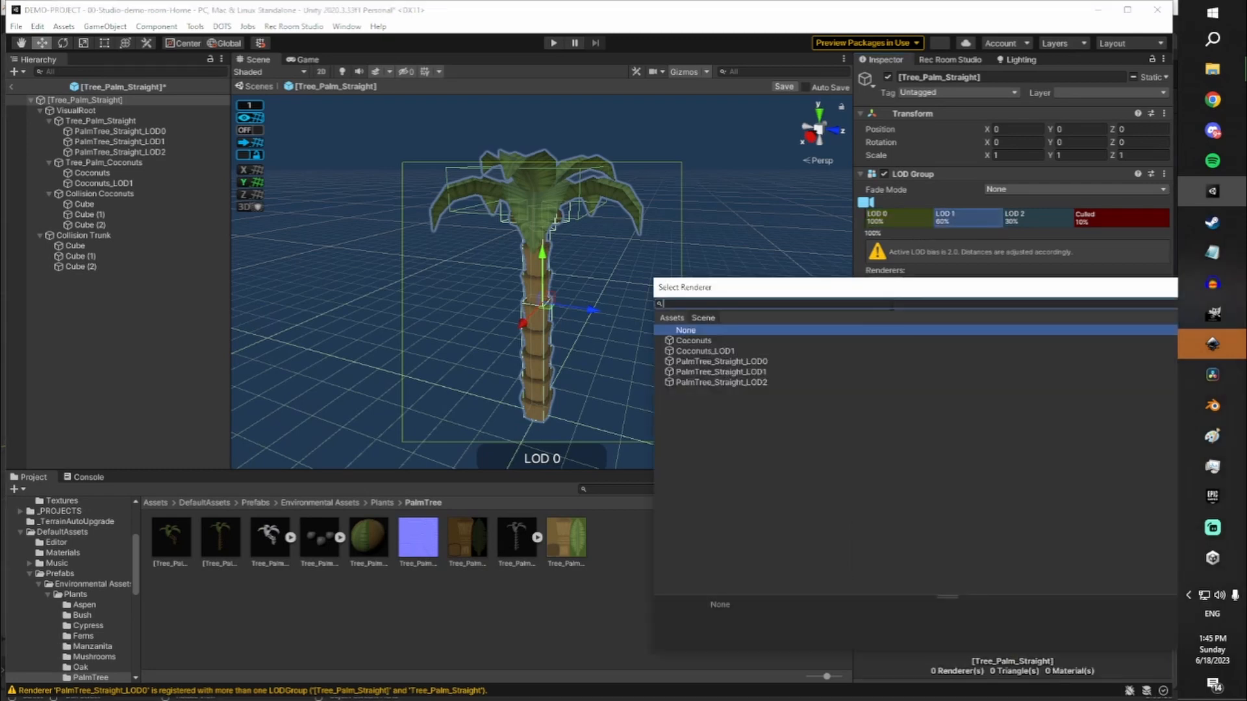
double_click(720, 371)
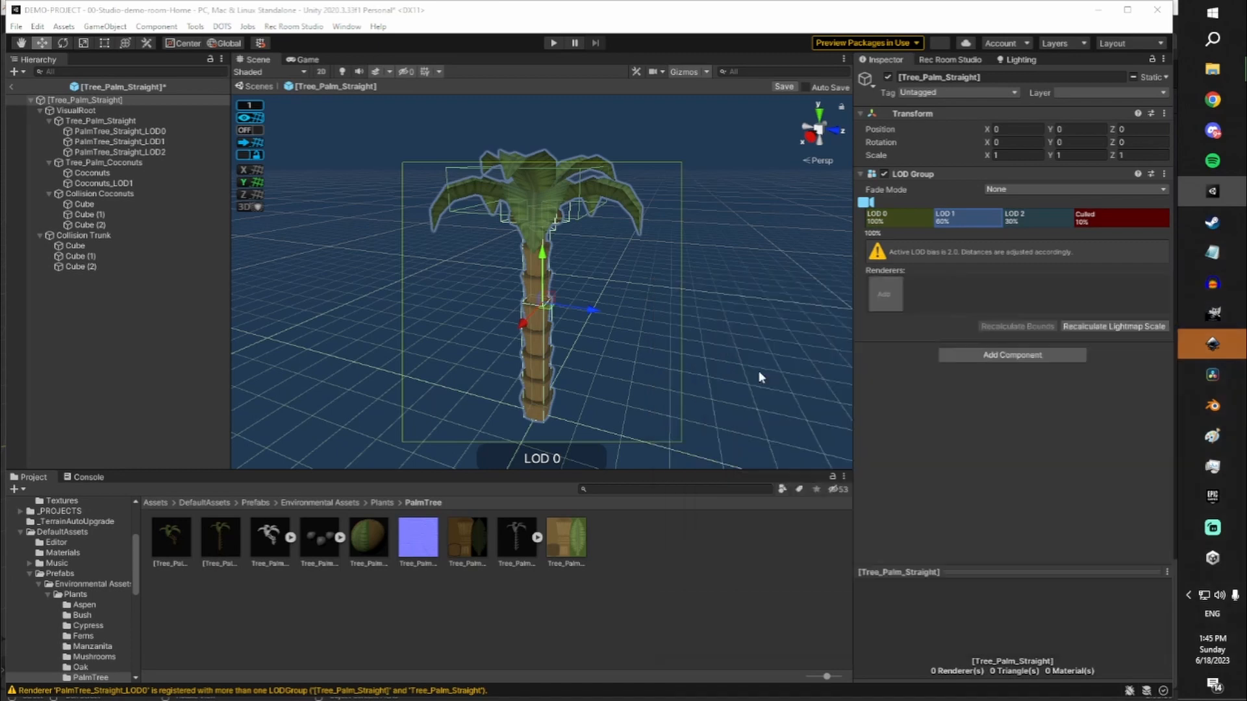
left_click(760, 371)
left_click(531, 220)
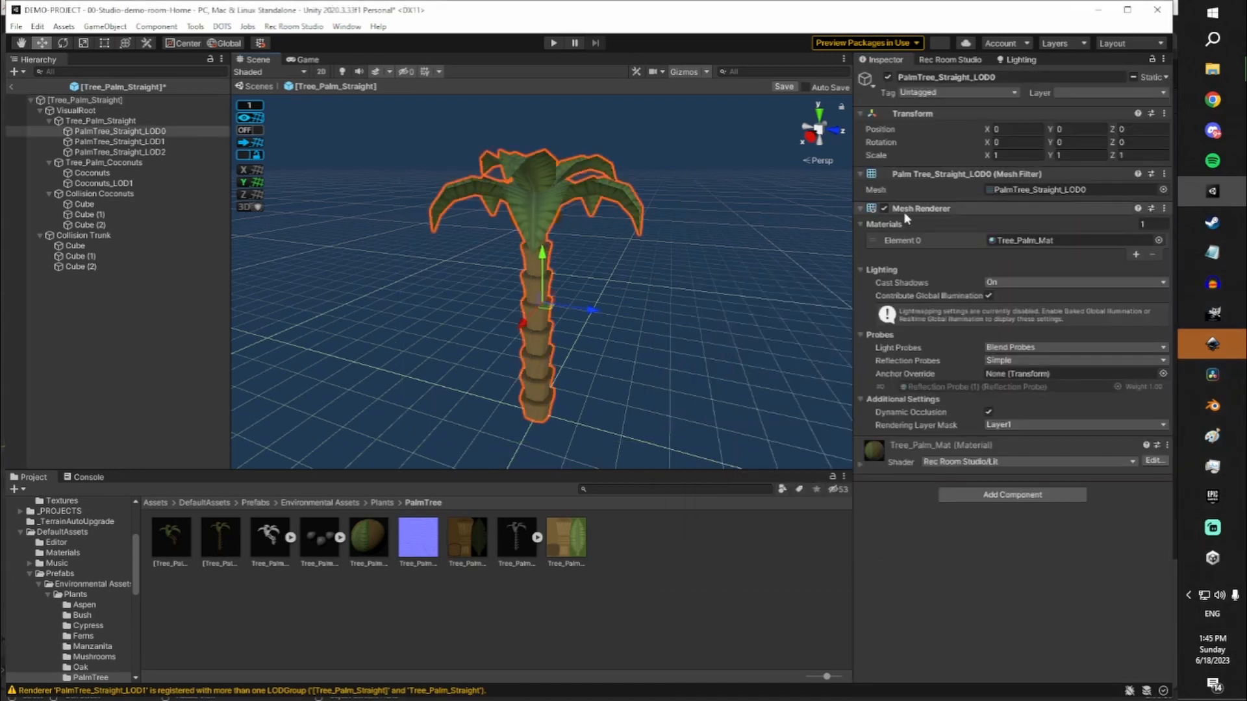
Assign the PalmTree_Straight_LOD2 renderer to the root's LOD 2 level and check the level changes at a distance
left_click(76, 102)
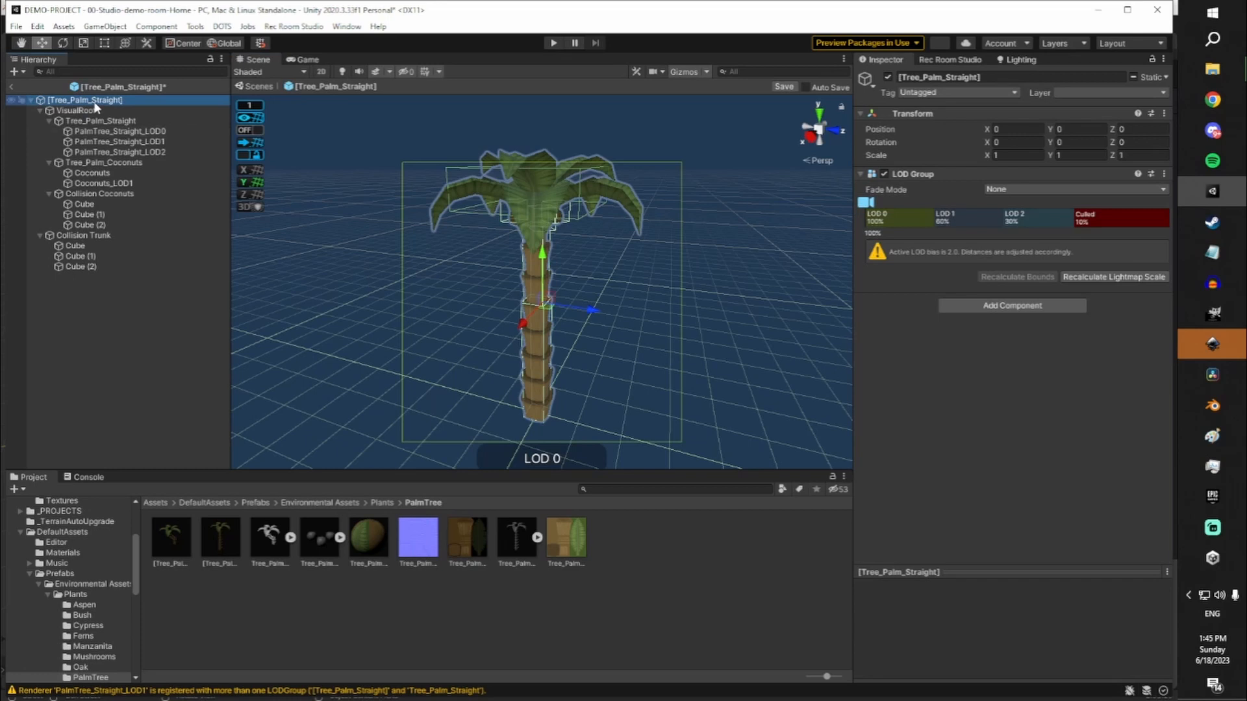
left_click(1039, 221)
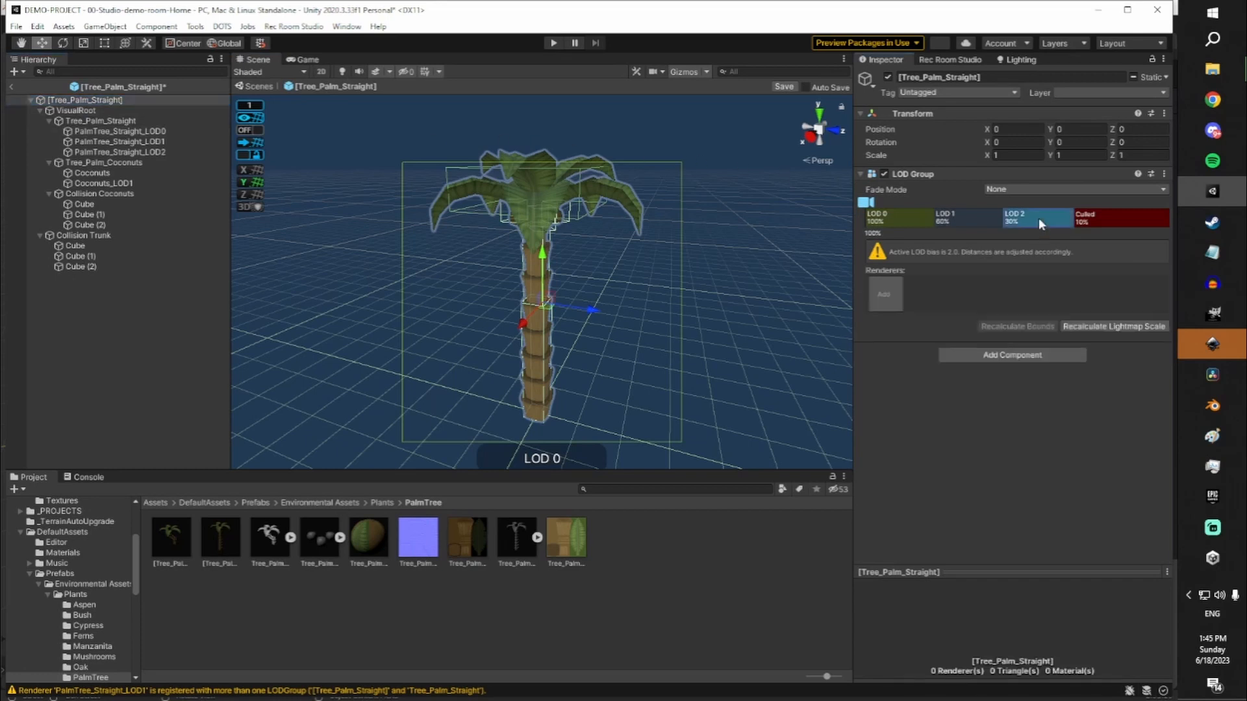
left_click(889, 295)
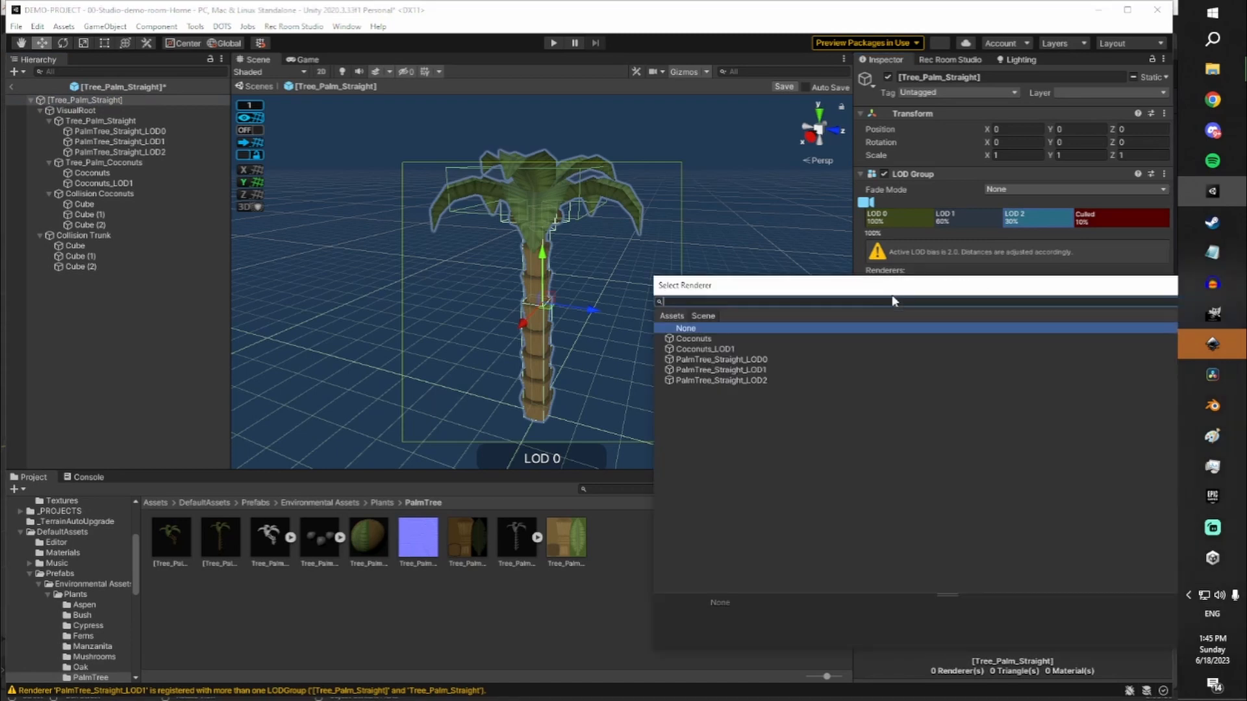
double_click(768, 382)
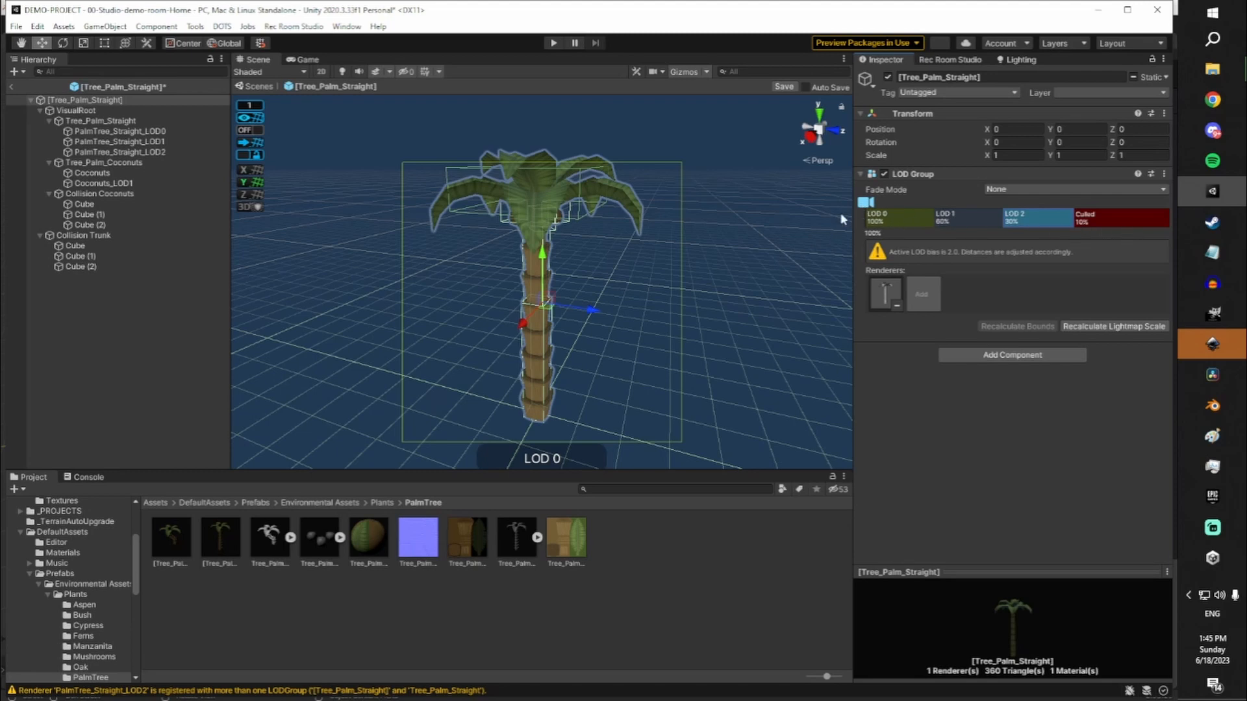
scroll(657, 235, "down", 8)
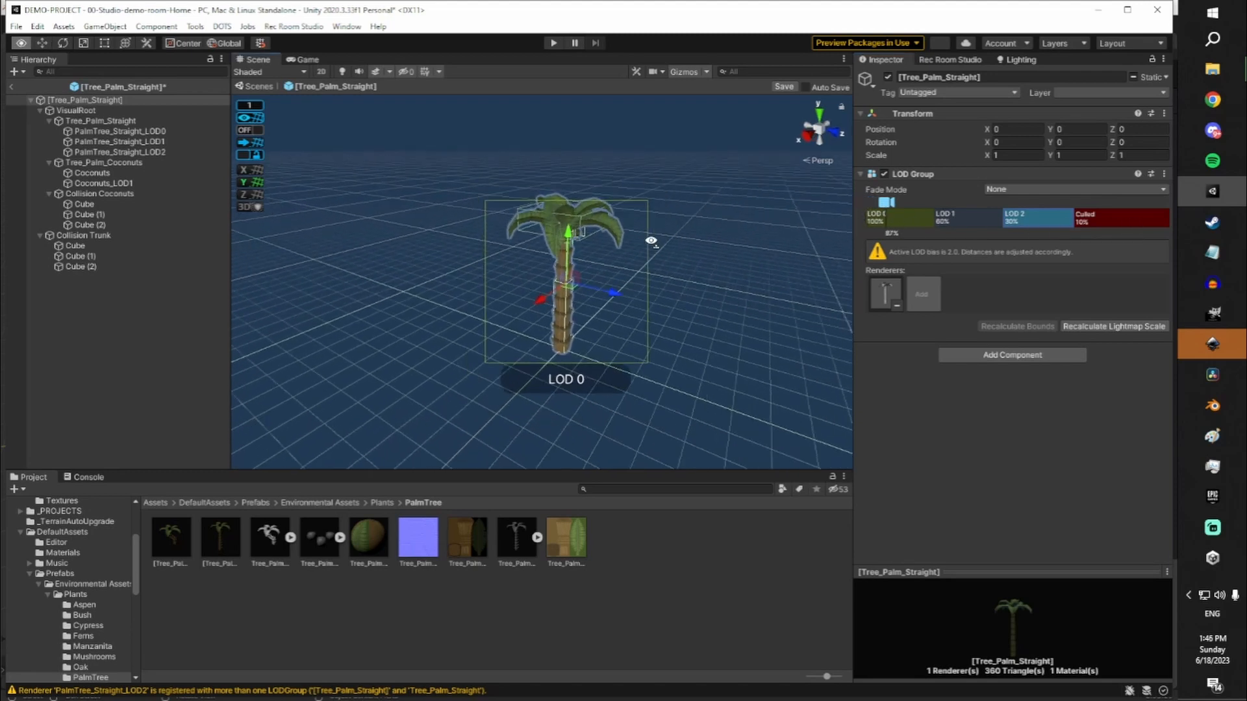
scroll(651, 242, "down", 8)
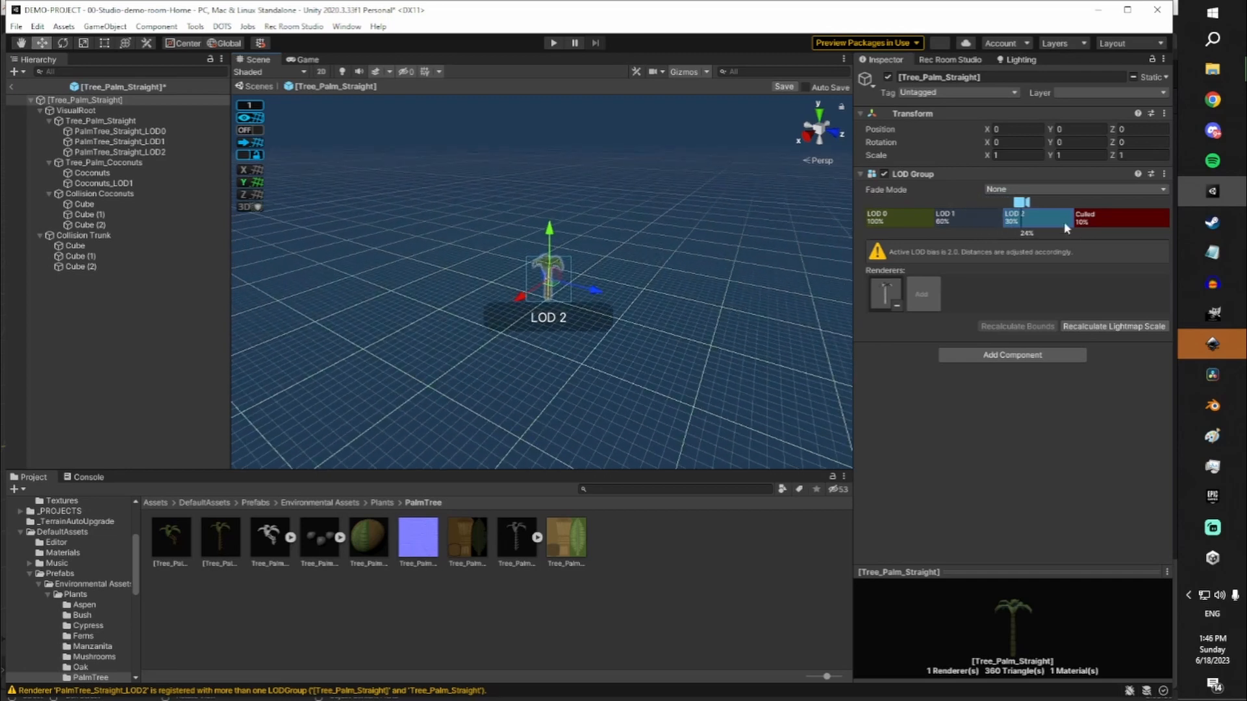
Check the palm prefab's LOD switching by viewing it from far away and from close up
scroll(676, 239, "up", 8)
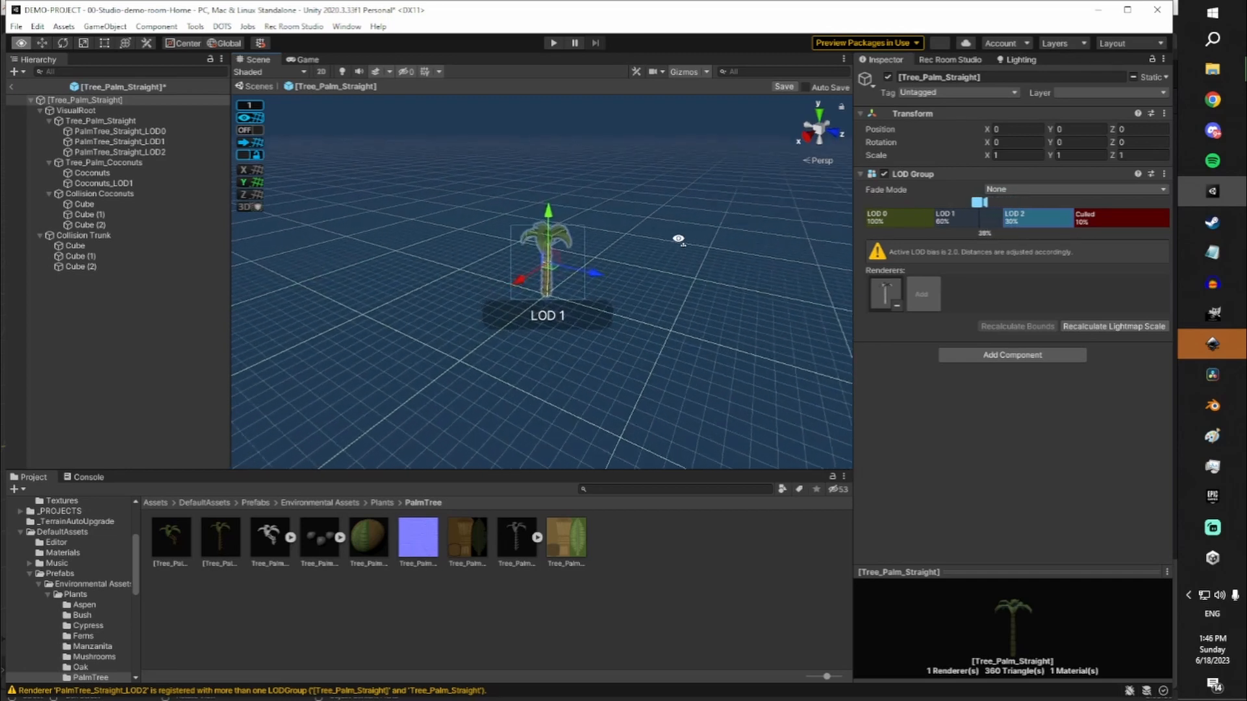
scroll(678, 240, "down", 8)
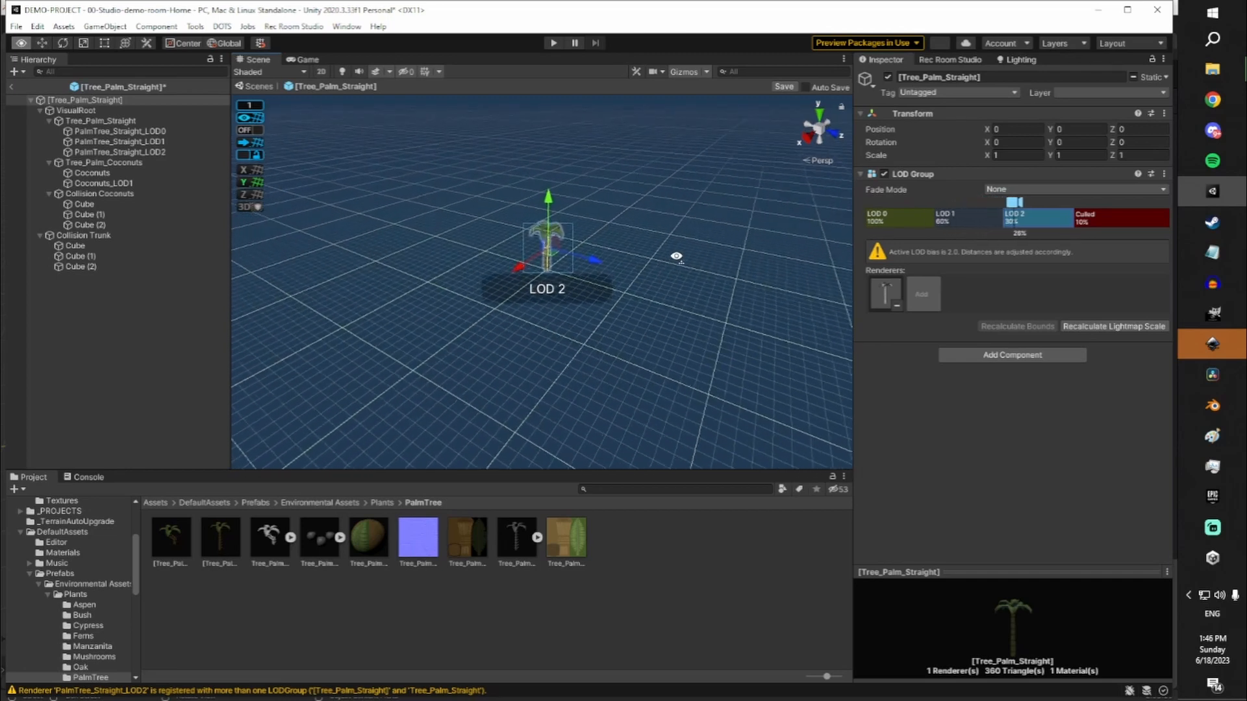
scroll(676, 257, "down", 1)
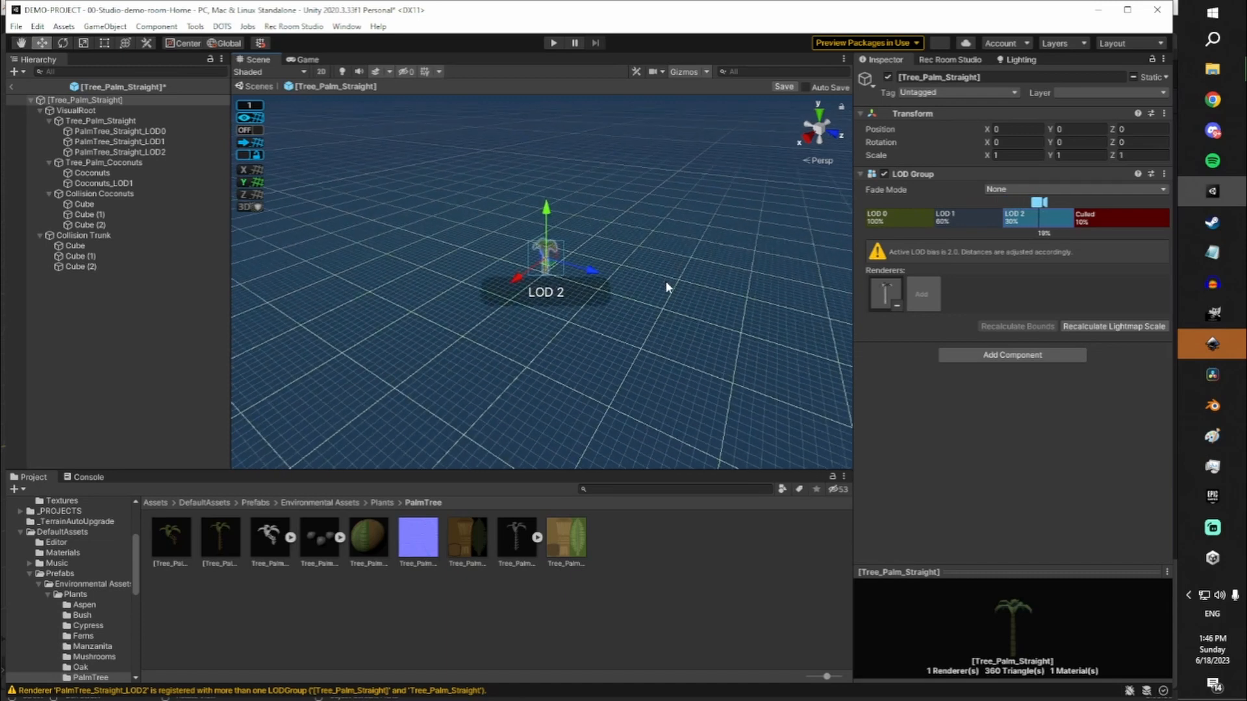
key("w")
mouse_move(678, 273)
right_mouse_down()
mouse_move(669, 277)
mouse_move(681, 250)
mouse_move(654, 248)
mouse_move(654, 262)
mouse_move(657, 247)
mouse_move(545, 244)
mouse_move(645, 226)
right_mouse_up()
key("s")
key("a")
key("s")
key("w")
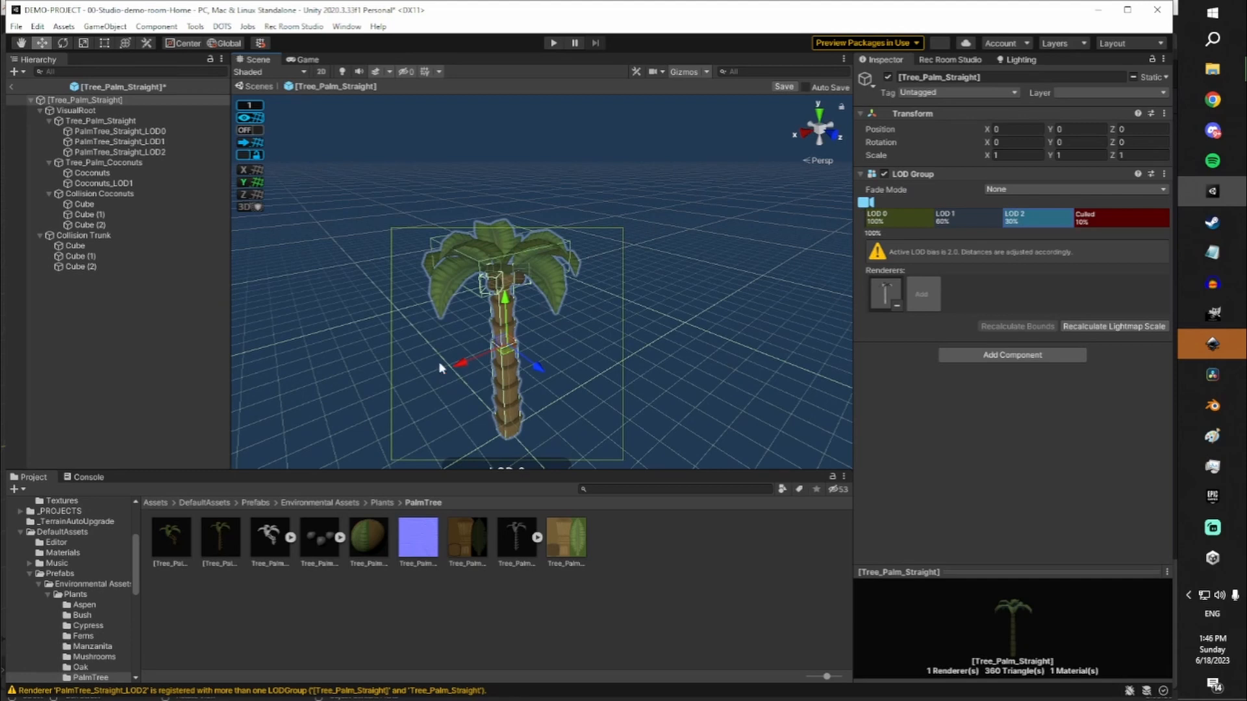
key("s")
mouse_move(572, 271)
right_mouse_down()
mouse_move(612, 270)
mouse_move(620, 285)
mouse_move(592, 255)
mouse_move(627, 276)
mouse_move(628, 259)
mouse_move(628, 275)
right_mouse_up()
key("w")
key("s")
key("w")
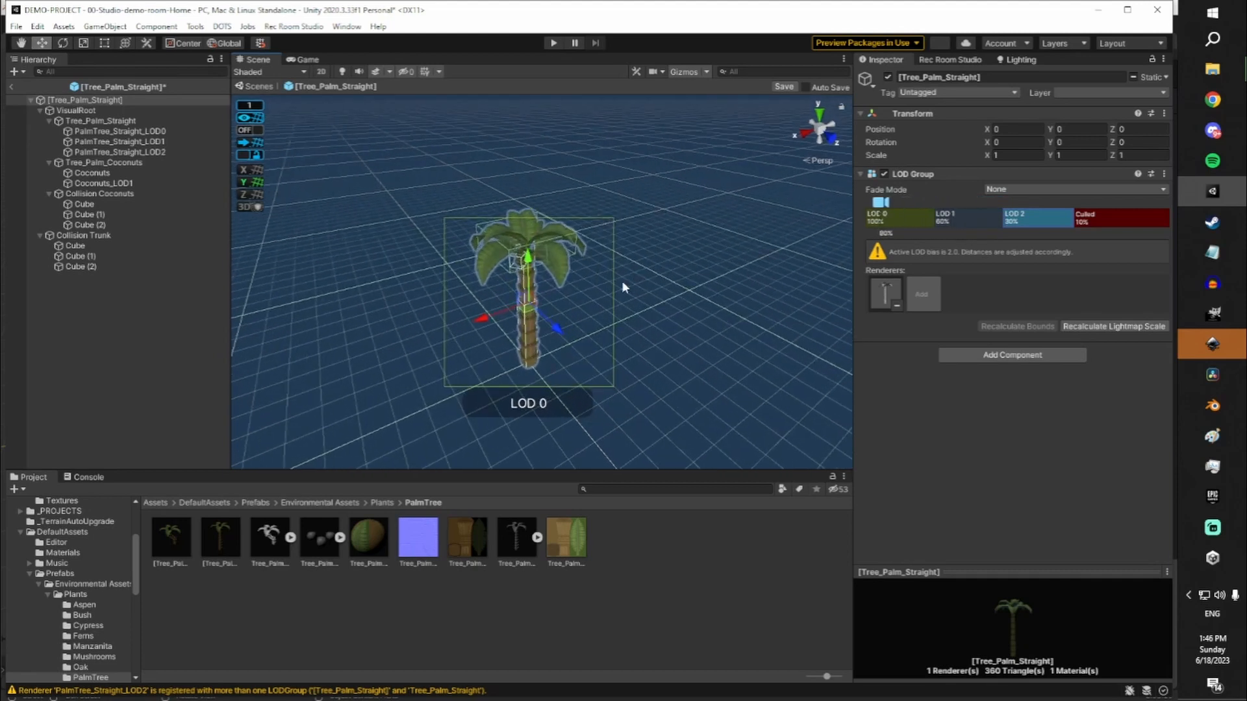
Save the palm prefab and return to the room scene
key("ctrl+s")
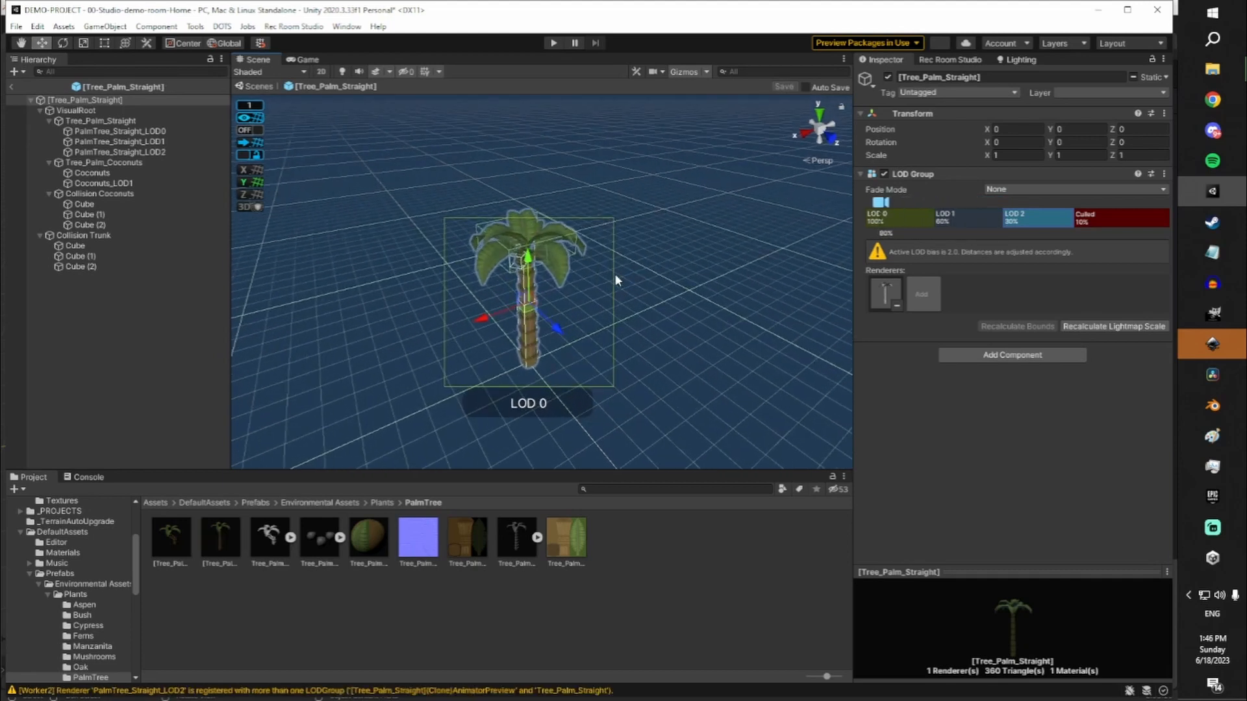
left_click(13, 87)
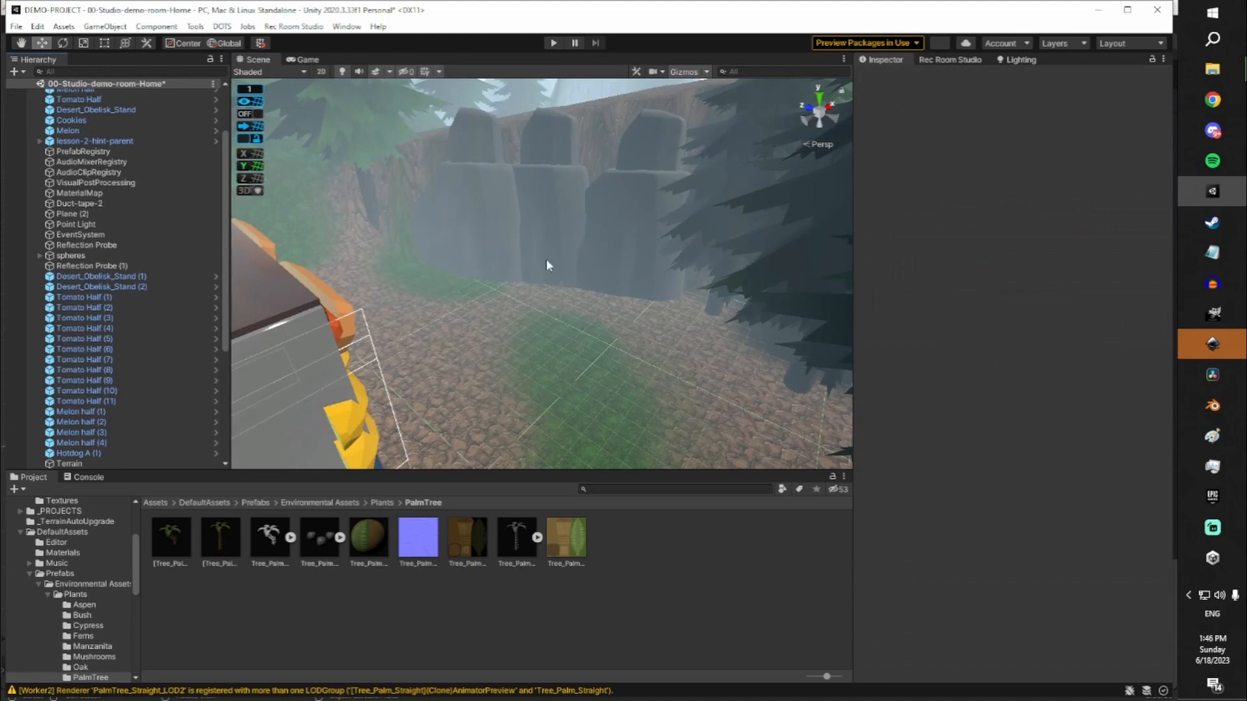
right_click_drag(547, 265, 307, 464)
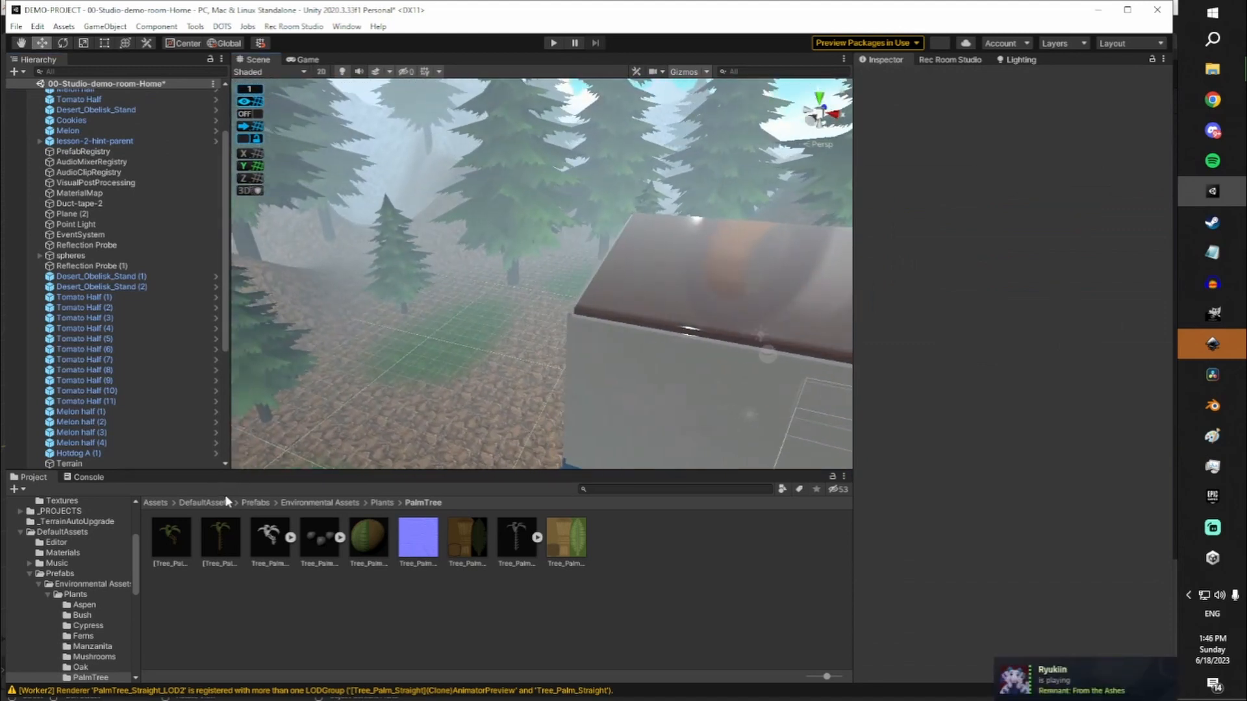
Paint straight palm trees on the terrain around the grass patches, using the tree brush at size 5
left_click(474, 352)
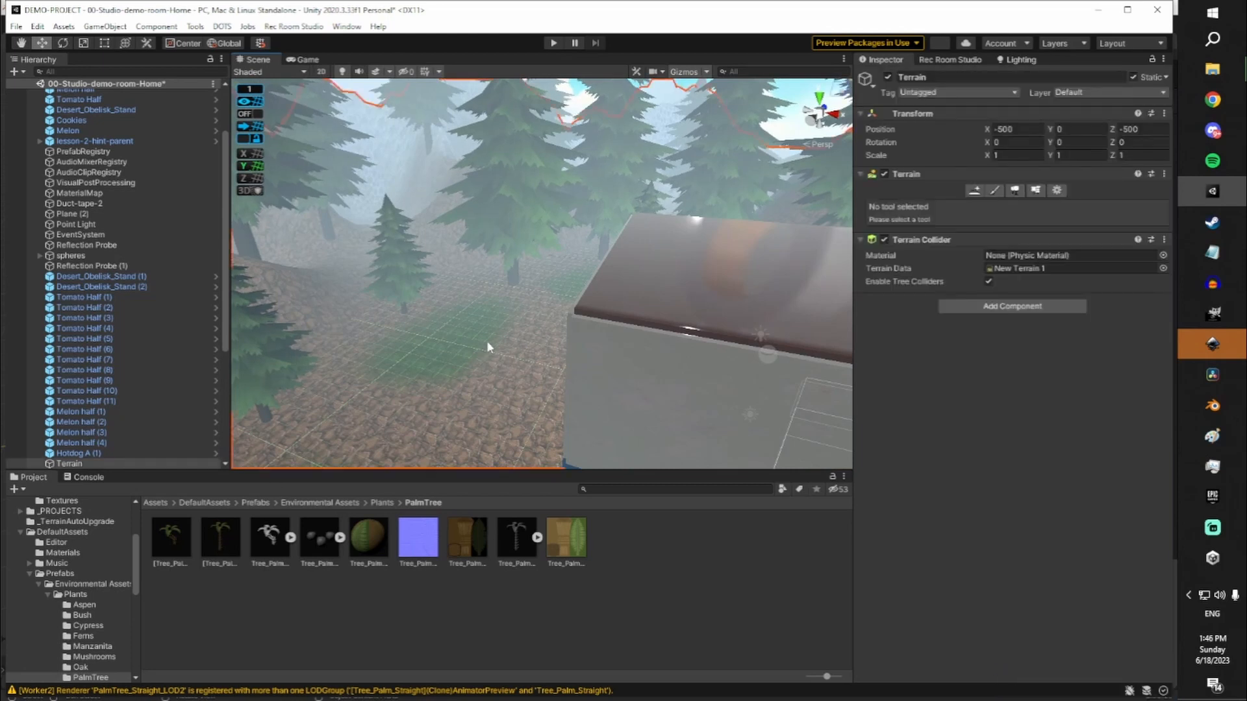
left_click(1021, 188)
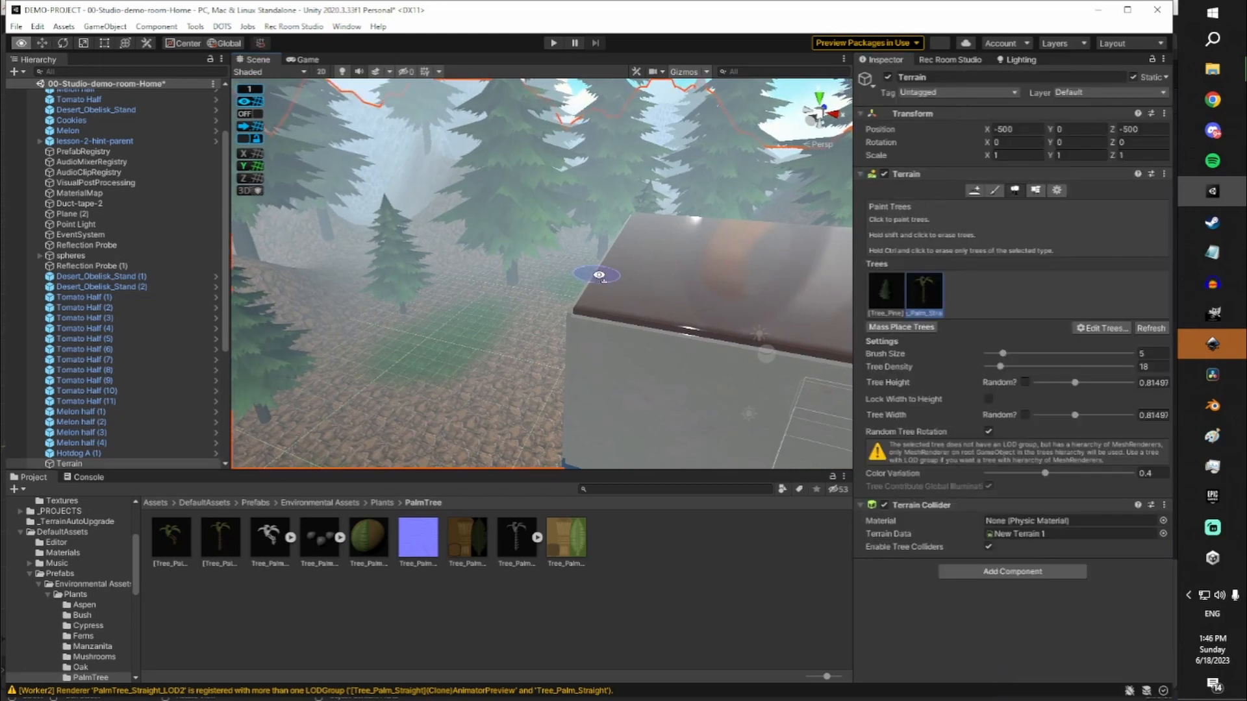
mouse_move(584, 270)
right_mouse_down()
mouse_move(509, 381)
mouse_move(474, 273)
mouse_move(473, 286)
mouse_move(602, 330)
mouse_move(641, 306)
mouse_move(523, 351)
right_mouse_up()
left_click(601, 333)
left_click(434, 337)
right_click_drag(419, 340, 279, 361)
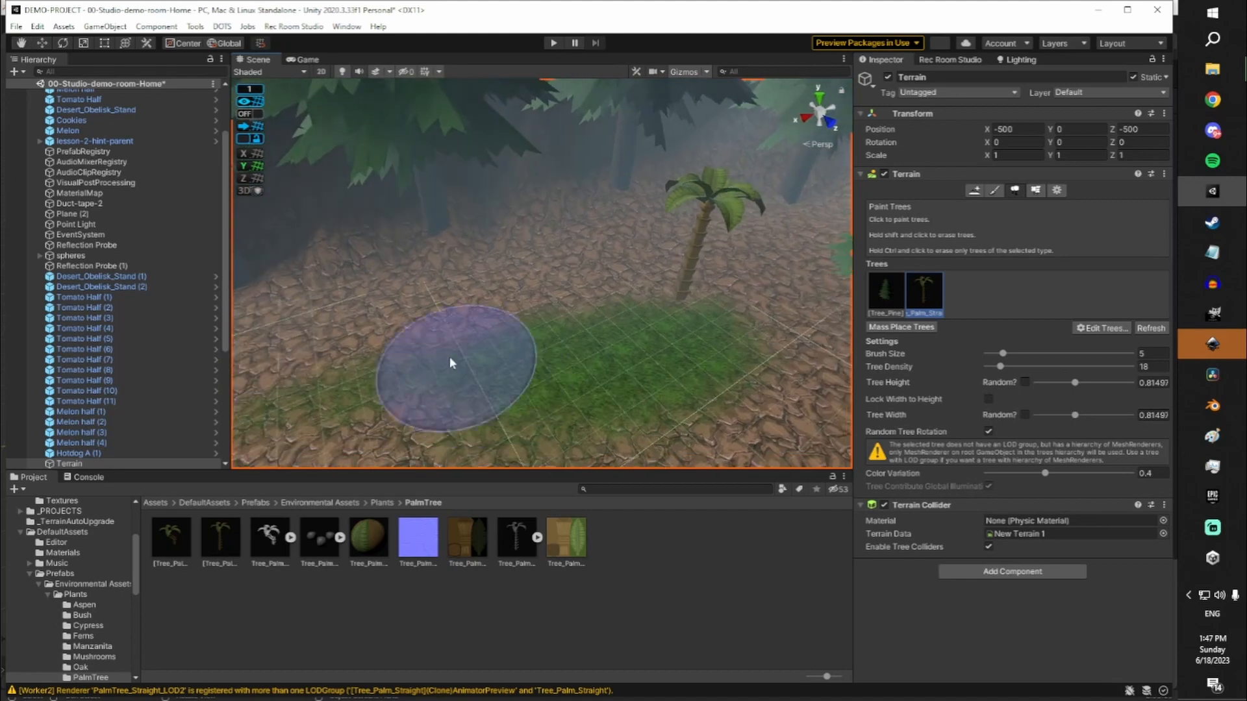
left_click(440, 357)
mouse_move(448, 356)
right_mouse_down()
mouse_move(383, 342)
mouse_move(312, 289)
mouse_move(289, 296)
mouse_move(385, 338)
mouse_move(357, 331)
mouse_move(431, 410)
right_mouse_up()
left_click(414, 346)
left_click(432, 356)
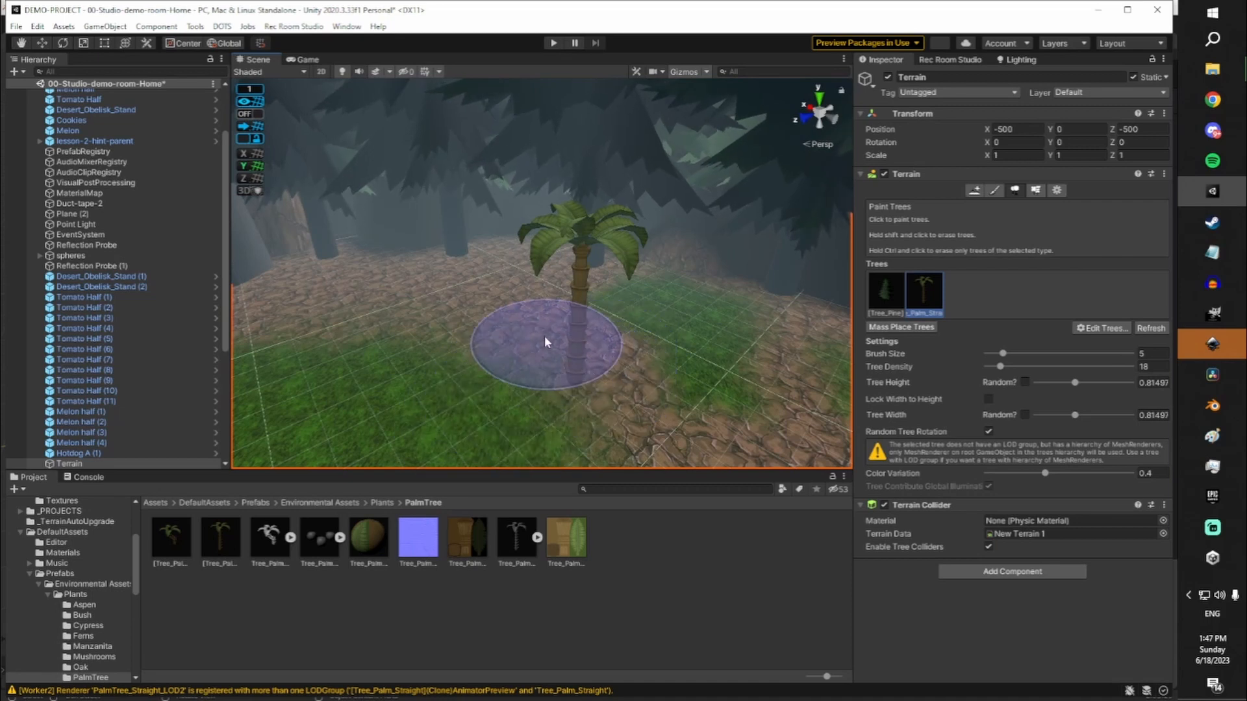
Paint more straight palms on the ground in front of the rock wall
right_click_drag(545, 337, 374, 330)
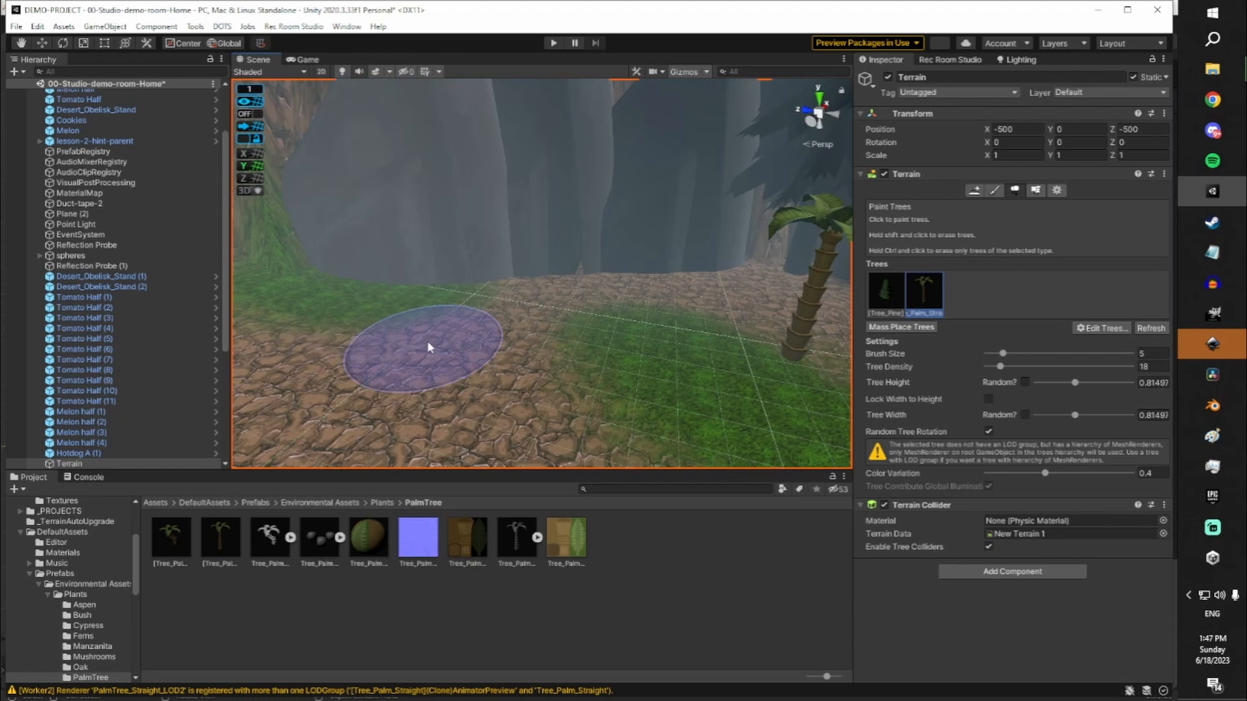
right_click_drag(552, 356, 409, 329)
left_click(552, 357)
left_click(483, 333)
right_click_drag(484, 333, 419, 239)
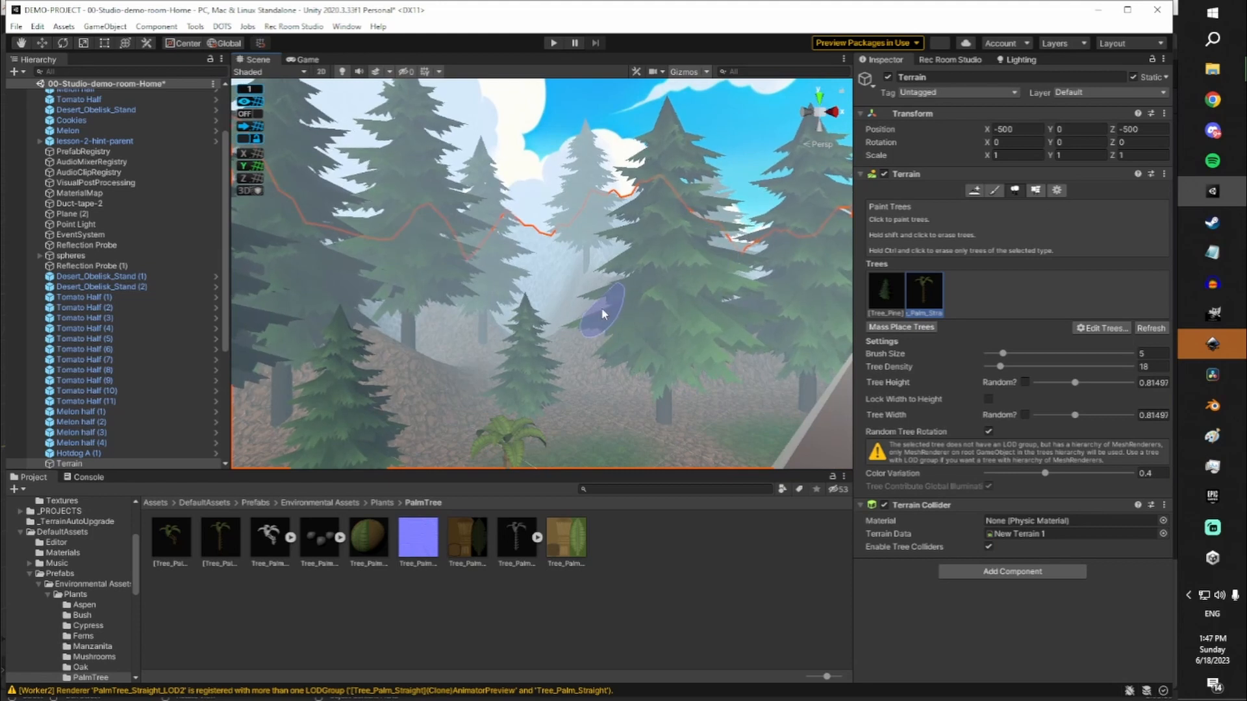
Review the terrain settings, especially the tree and detail distances, billboard start and maximum mesh trees
left_click(1058, 193)
scroll(1058, 259, "down", 10)
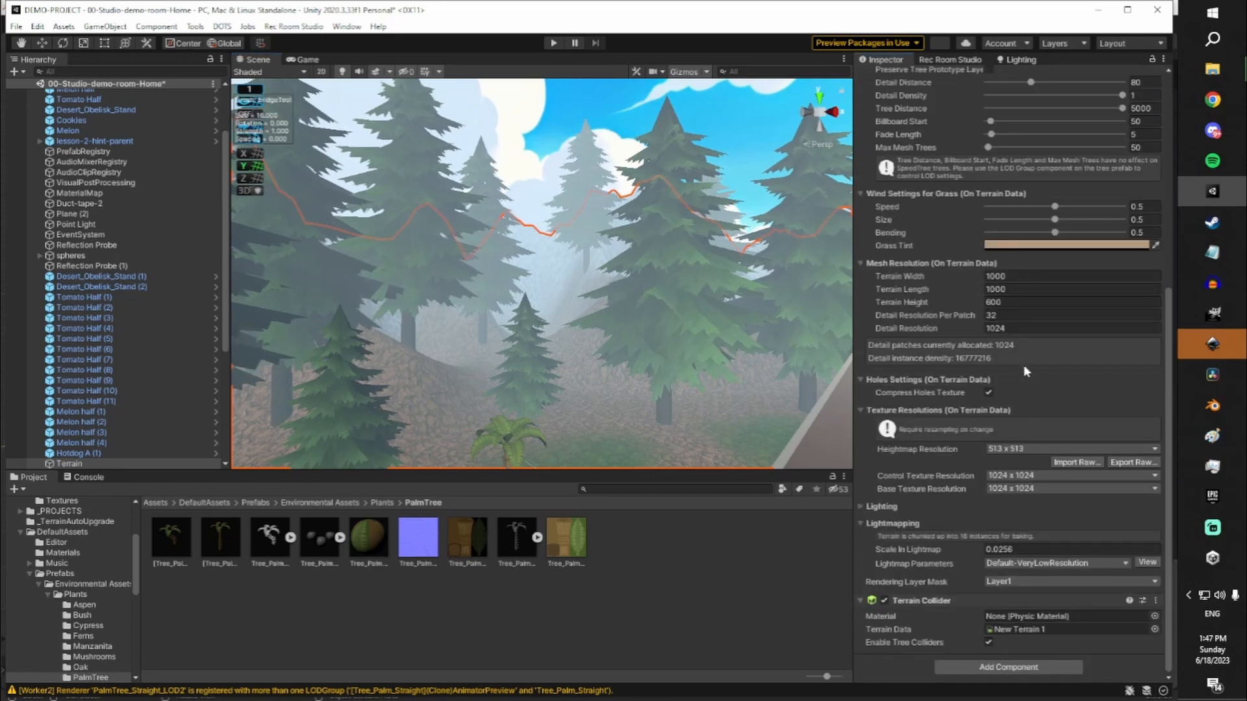
scroll(1110, 369, "up", 3)
scroll(1099, 416, "up", 3)
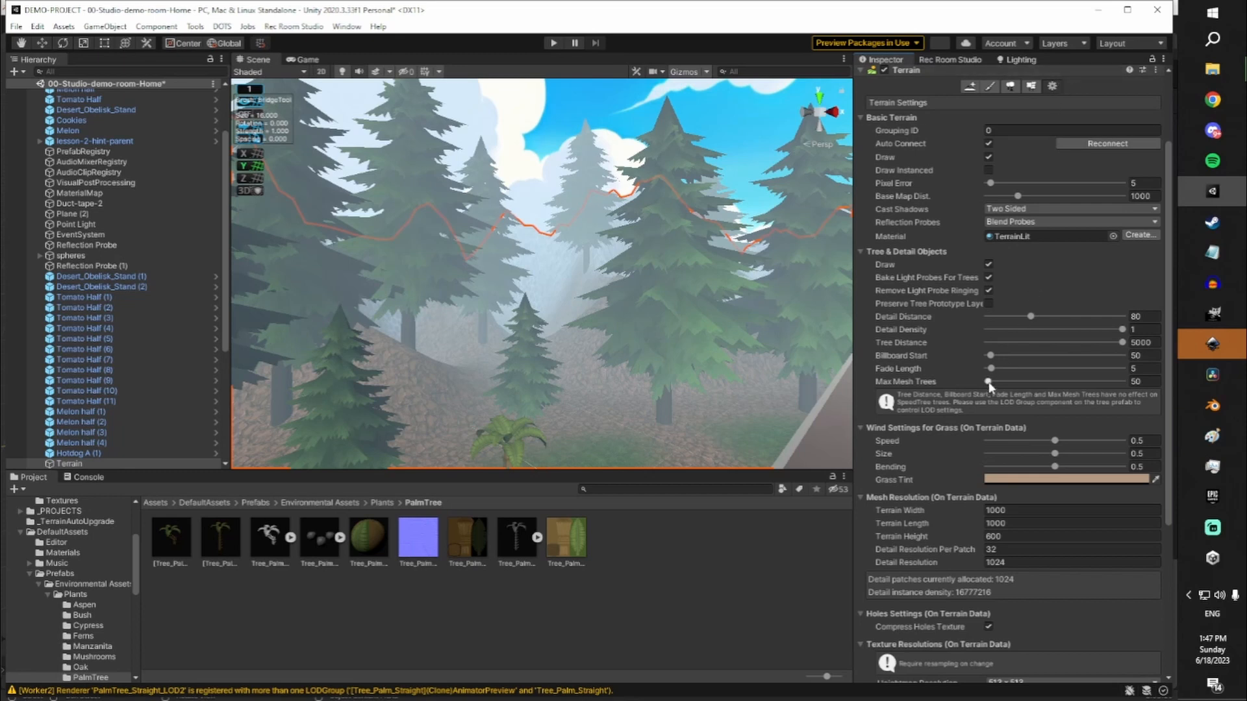
Inspect the painted palms among the pines from several viewpoints, keeping the terrain selected
right_click_drag(577, 257, 750, 164)
key("s")
left_click(746, 167)
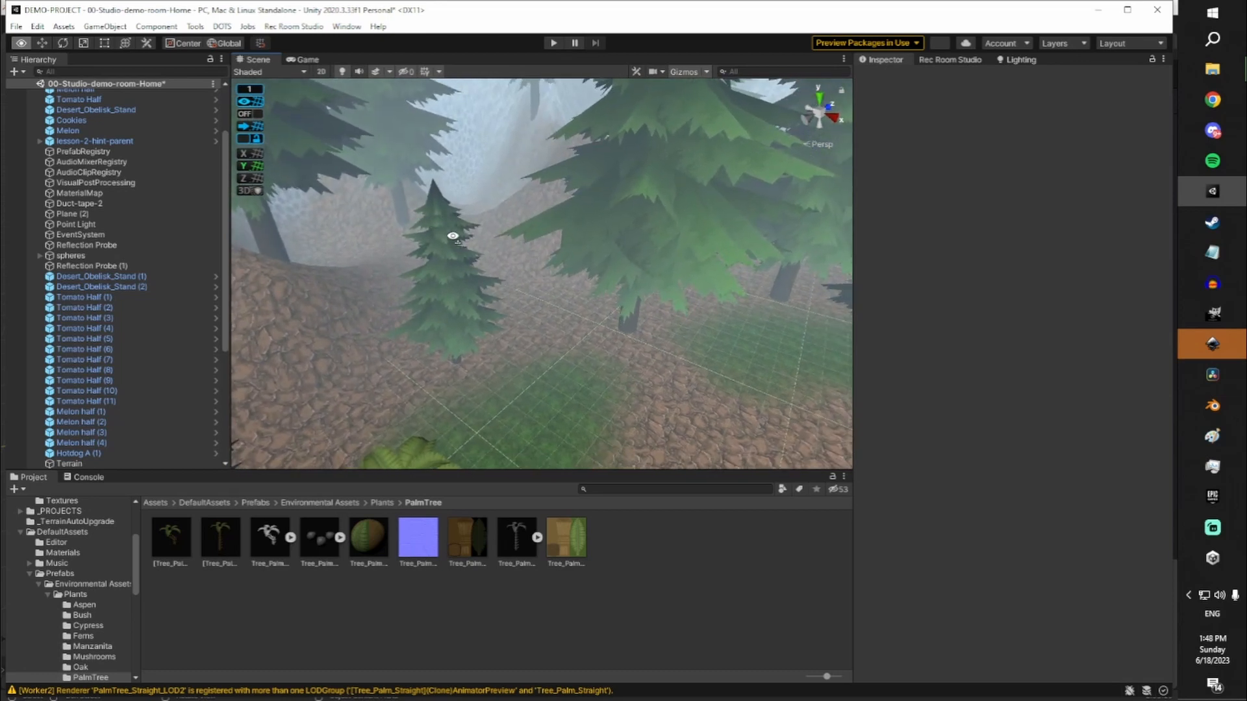
right_click_drag(475, 230, 584, 325)
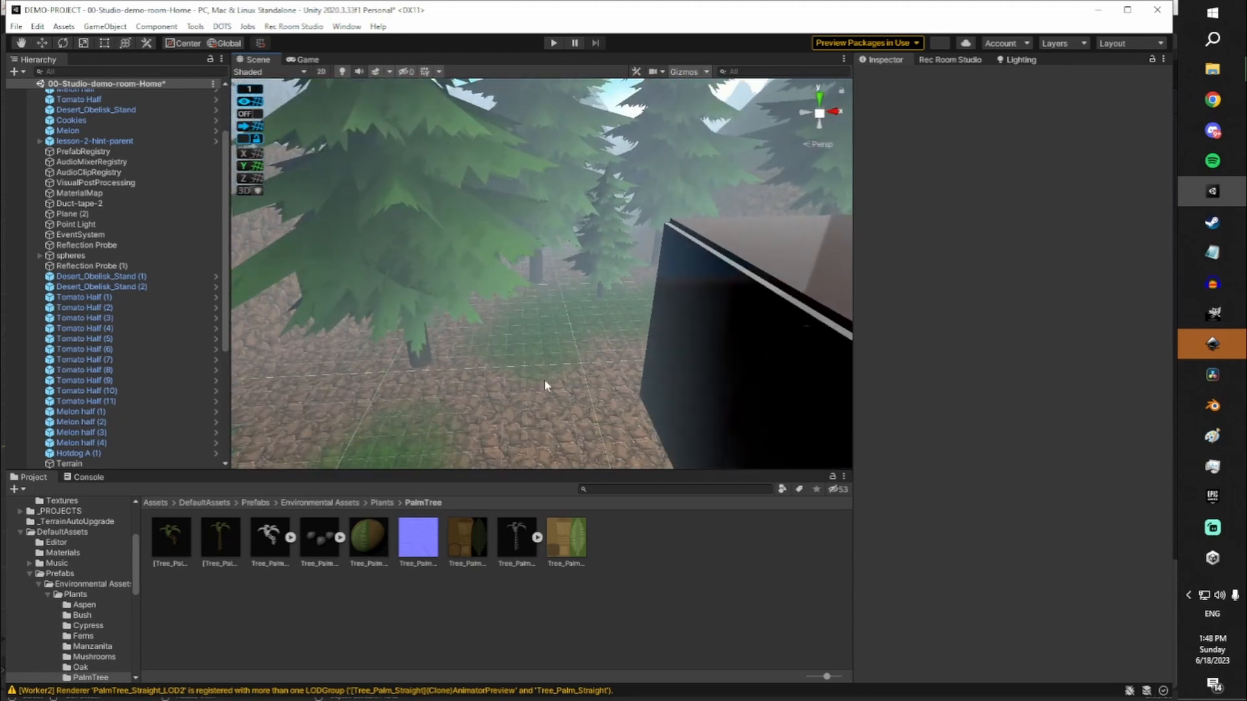
left_click(588, 334)
right_click_drag(663, 211, 335, 210)
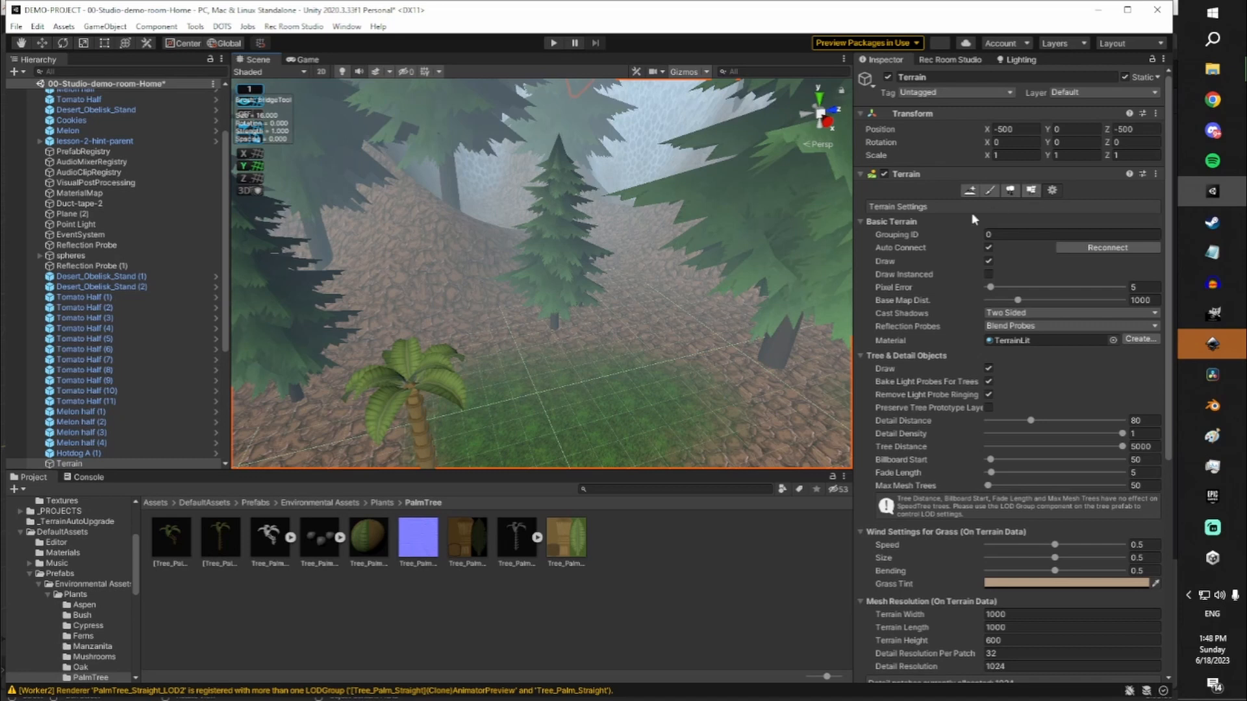
right_click_drag(617, 253, 78, 214)
right_click_drag(513, 231, 721, 241)
key("w")
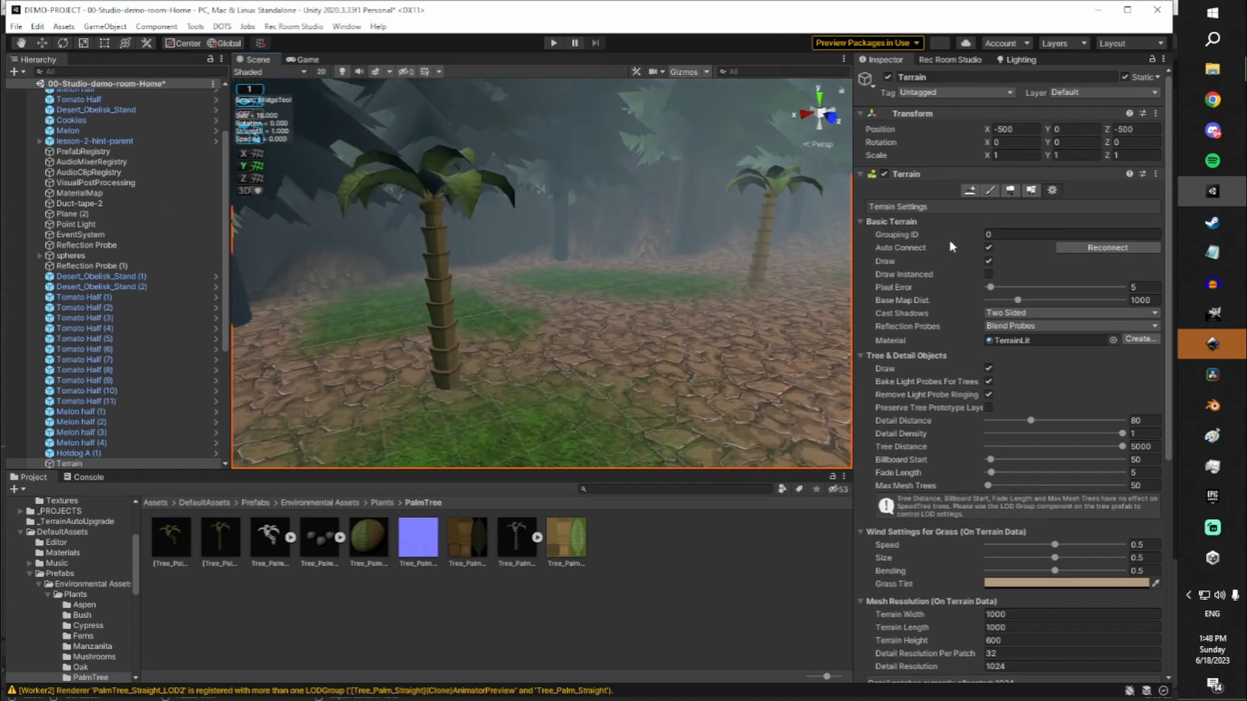
Open the terrain's Paint Details mode and examine its brush coverage over the palms
left_click(1030, 190)
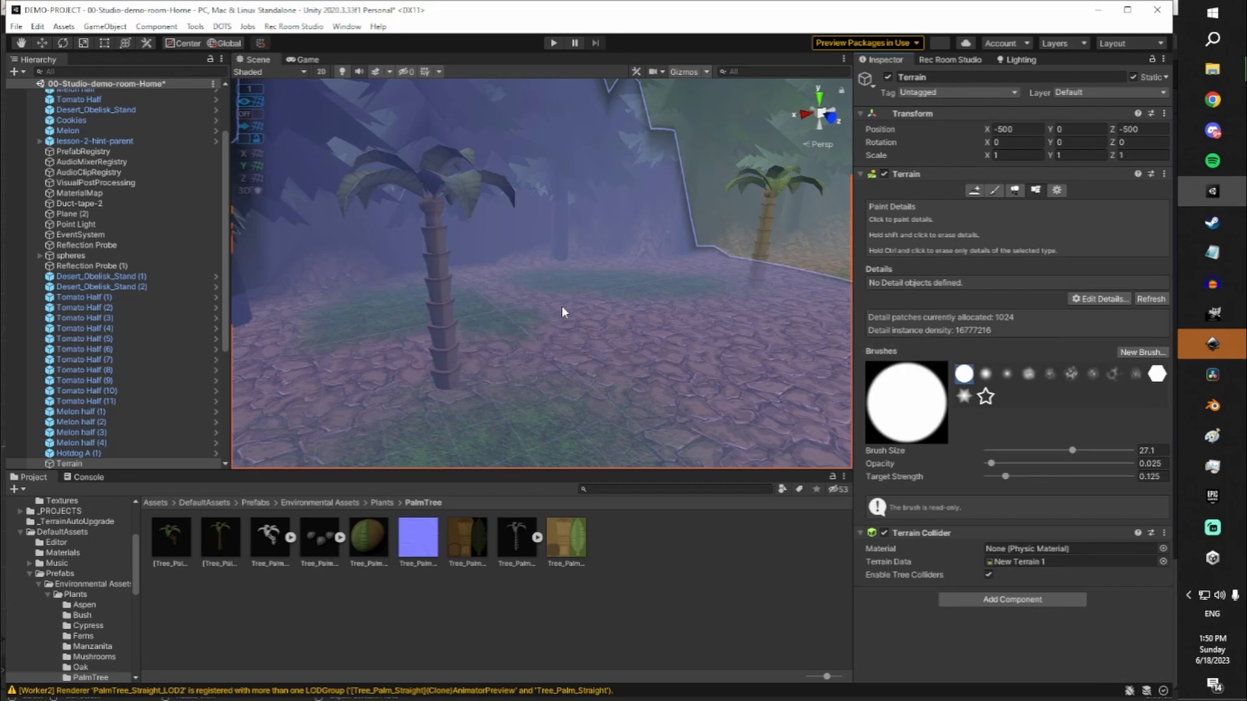
right_click_drag(668, 247, 576, 195)
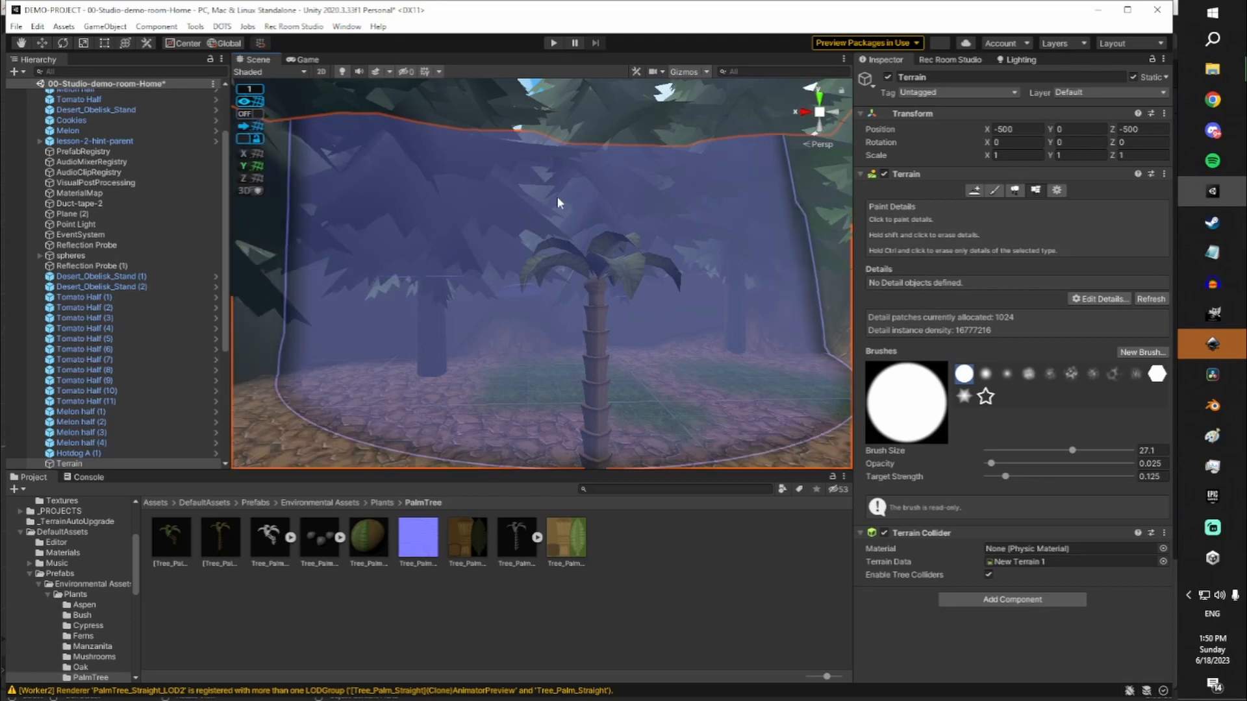
mouse_move(565, 206)
right_mouse_down()
mouse_move(732, 174)
mouse_move(698, 325)
mouse_move(766, 298)
mouse_move(766, 273)
mouse_move(839, 263)
mouse_move(640, 276)
mouse_move(624, 357)
mouse_move(645, 354)
right_mouse_up()
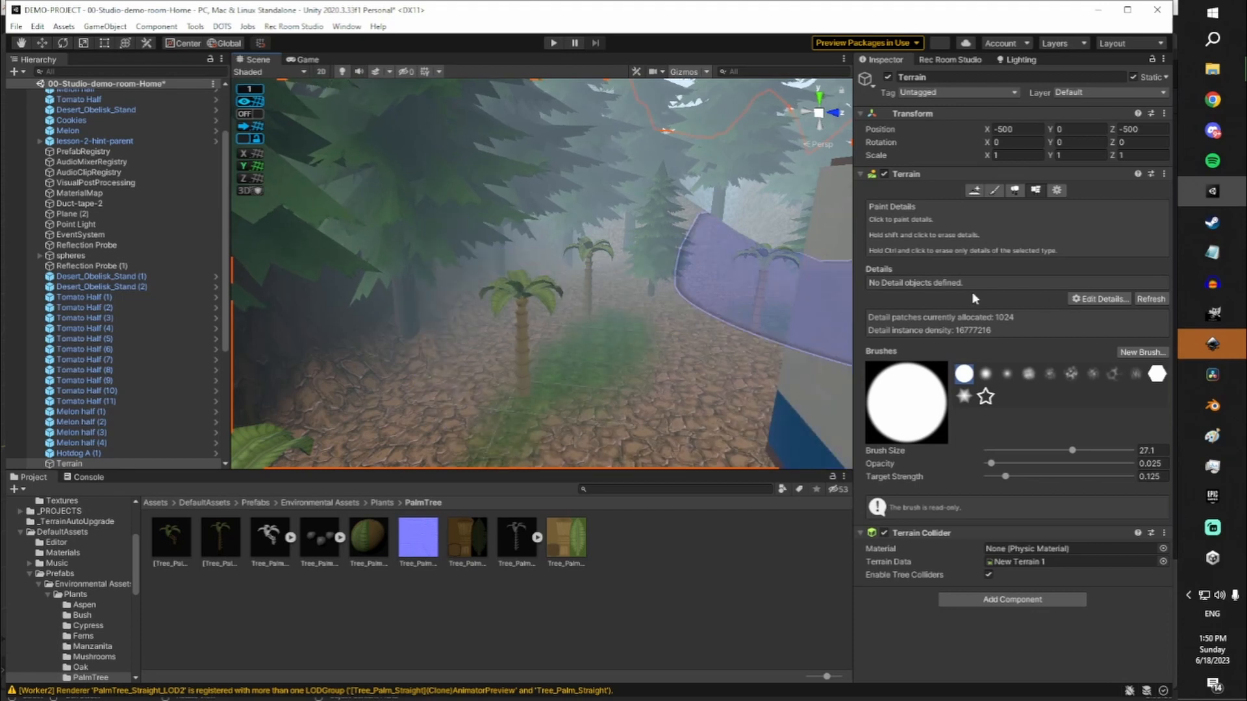
Erase the palm trees standing on the elongated grass patch with the tree brush
key("w")
mouse_move(681, 319)
right_mouse_down()
mouse_move(680, 361)
mouse_move(650, 315)
mouse_move(487, 328)
mouse_move(458, 292)
mouse_move(597, 325)
right_mouse_up()
left_click(1016, 190)
key("w")
left_click(697, 315)
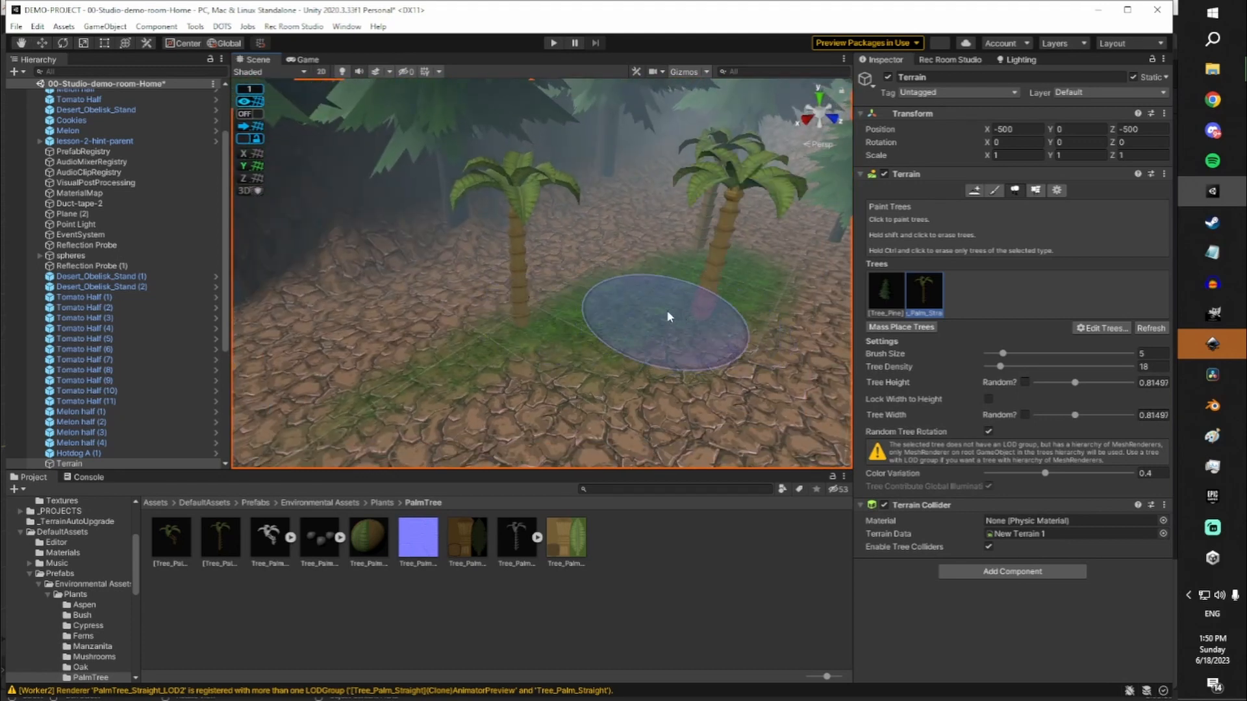
left_click(701, 301, "shift")
left_click(525, 309, "shift")
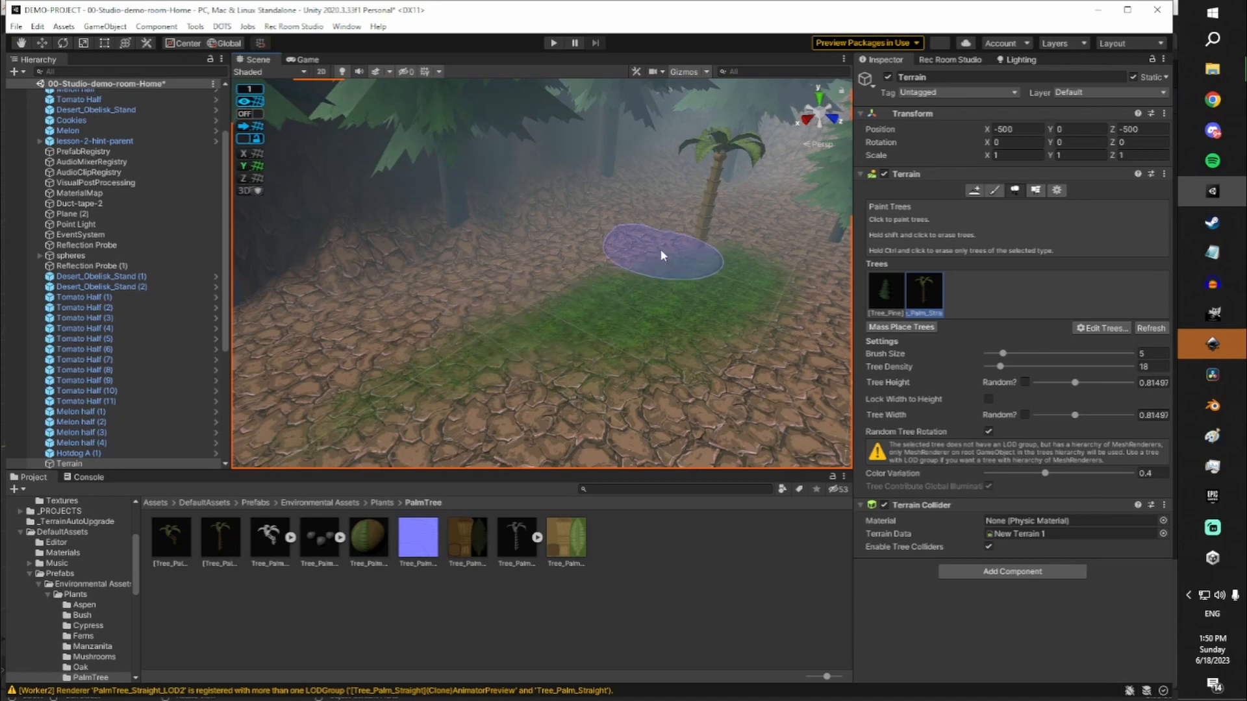
left_click(669, 238, "shift")
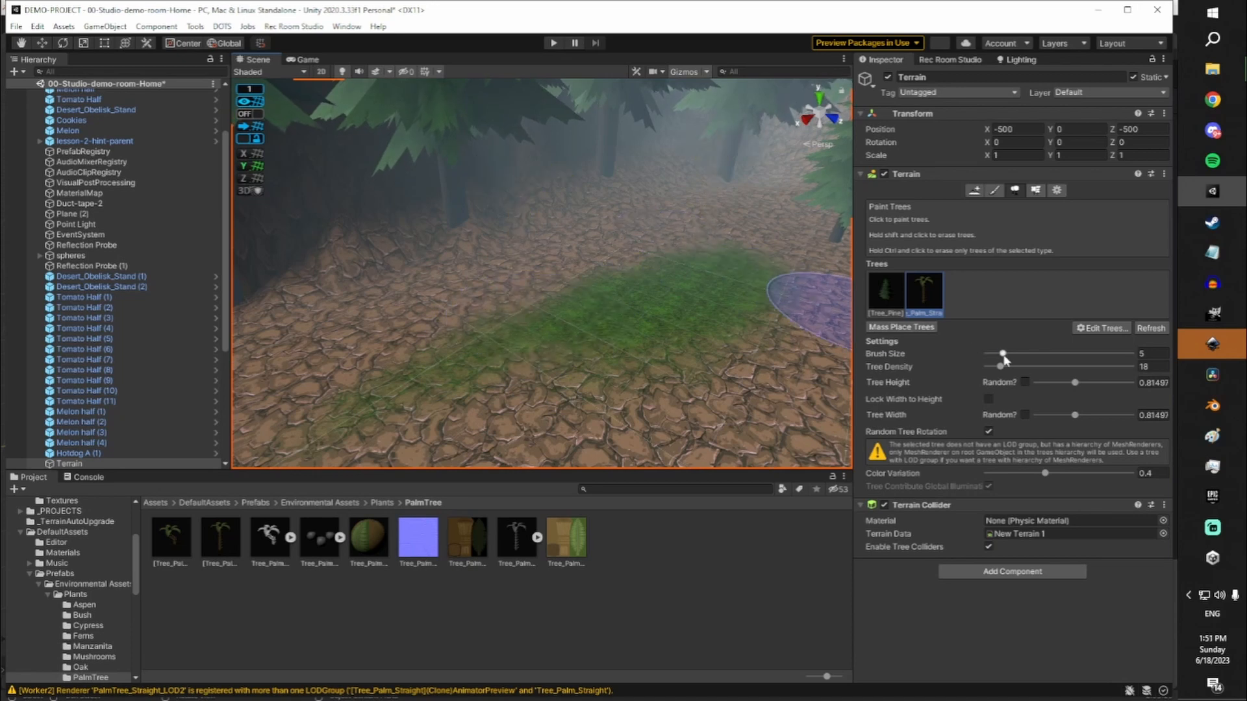
Set the tree brush size to 293 and select the pine as the active tree
left_click_drag(1003, 354, 1063, 356)
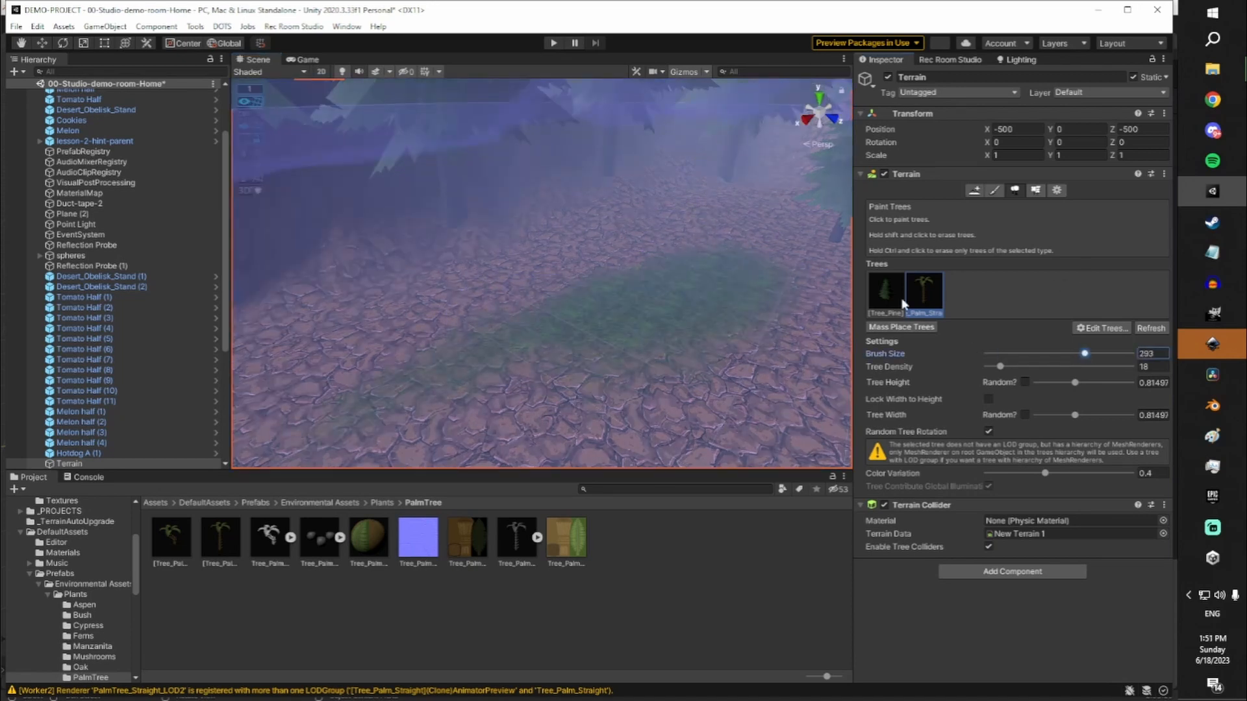
right_click_drag(632, 274, 563, 256)
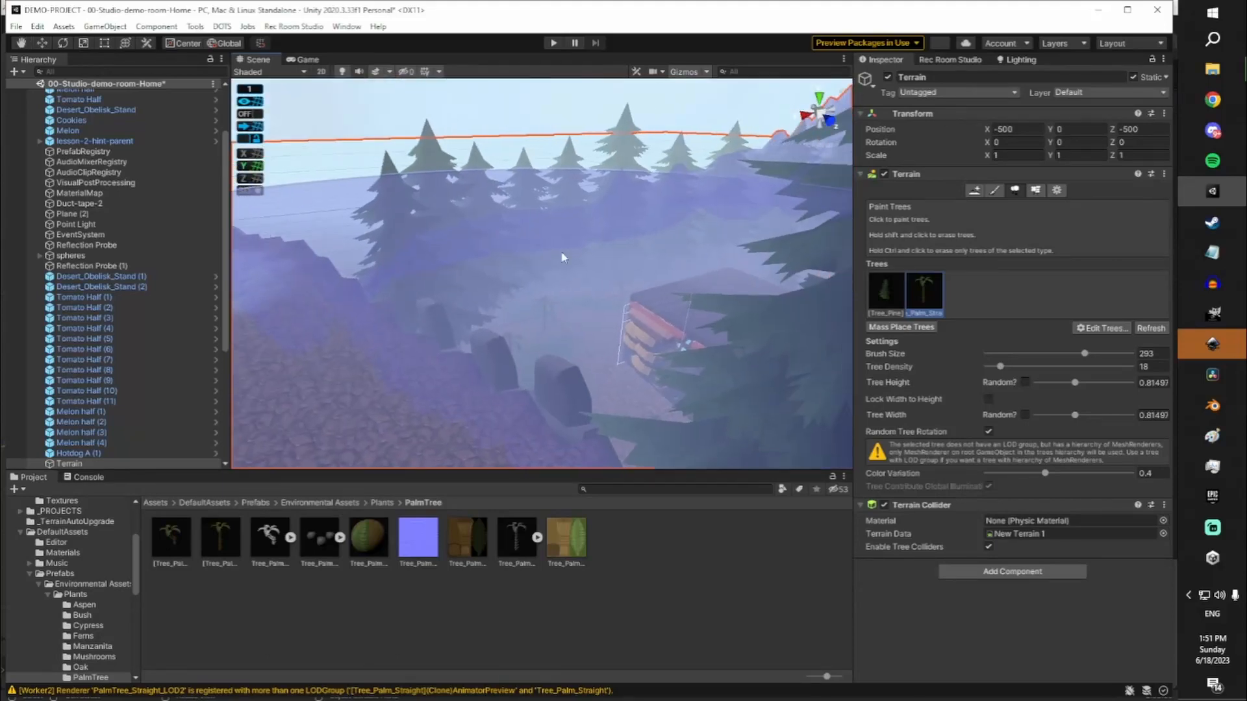
left_click(886, 291)
right_click_drag(693, 245, 687, 212)
left_click(933, 286)
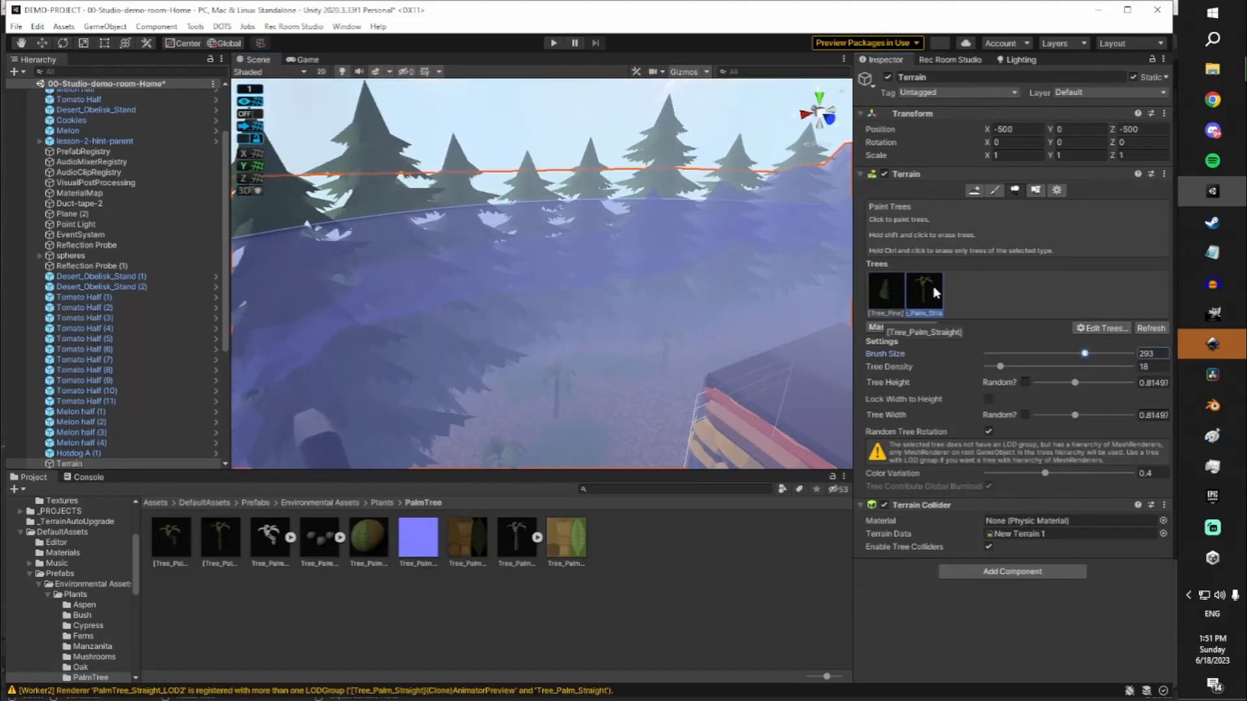
left_click(887, 292)
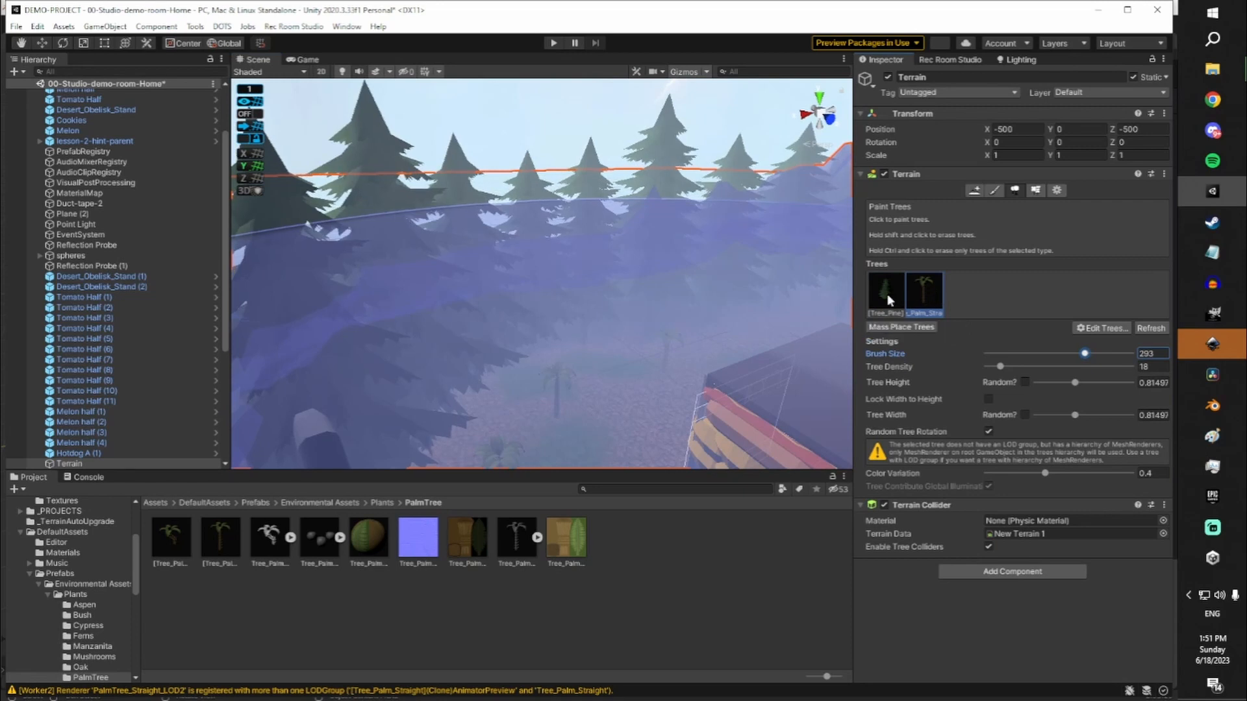
mouse_move(551, 237)
right_mouse_down()
mouse_move(614, 262)
mouse_move(794, 259)
mouse_move(793, 246)
mouse_move(805, 349)
mouse_move(831, 263)
right_mouse_up()
left_click(562, 242, "shift")
left_click(610, 262)
key("w")
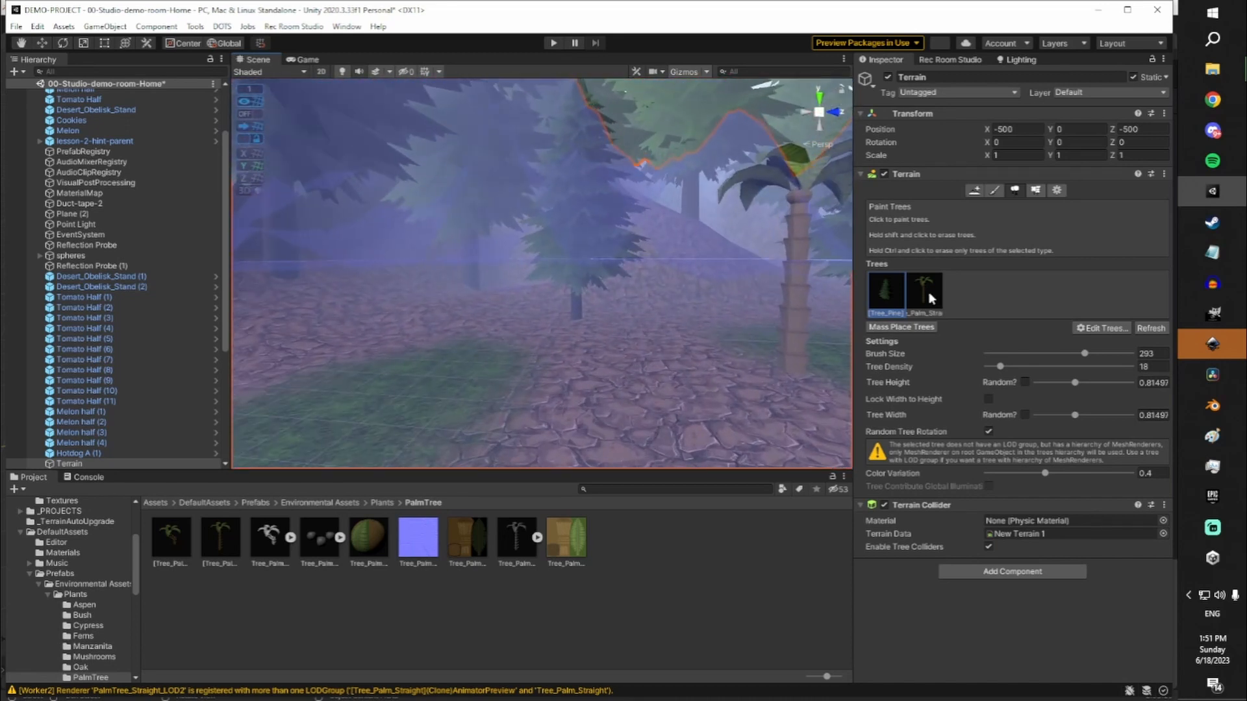
Reselect the straight palm, view the options for editing the tree list, and look around the forest
left_click(939, 297)
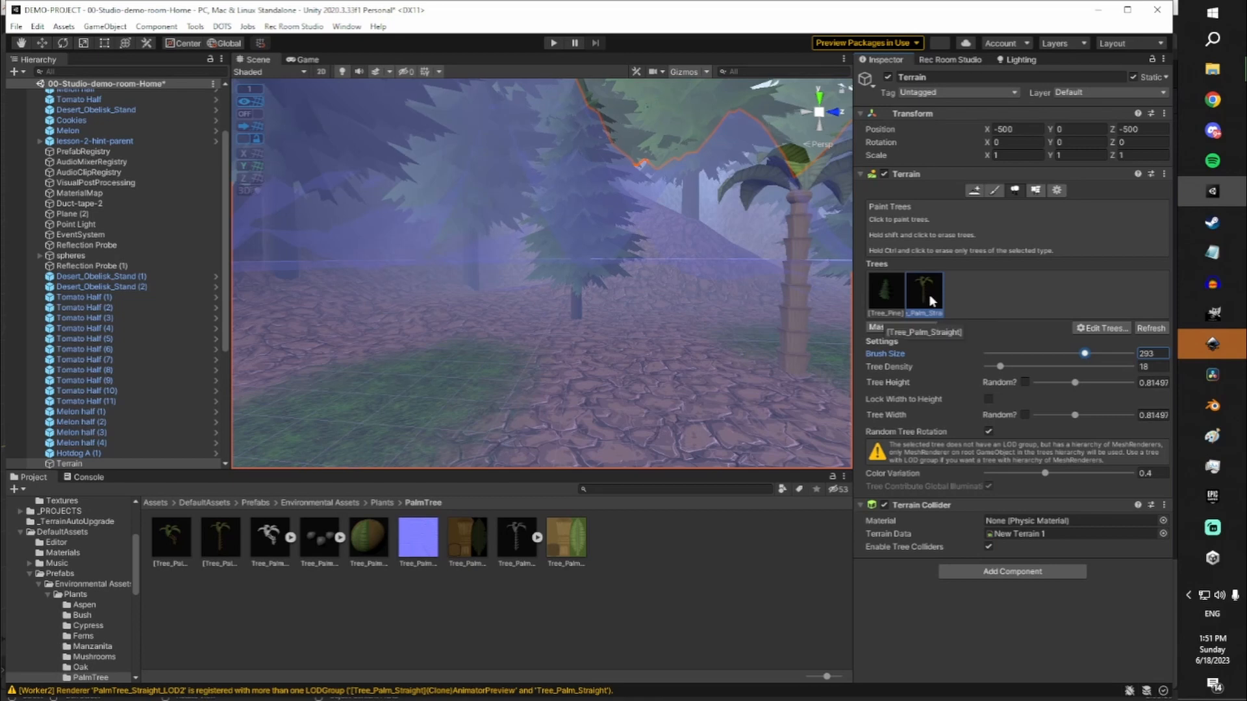
left_click(1104, 328)
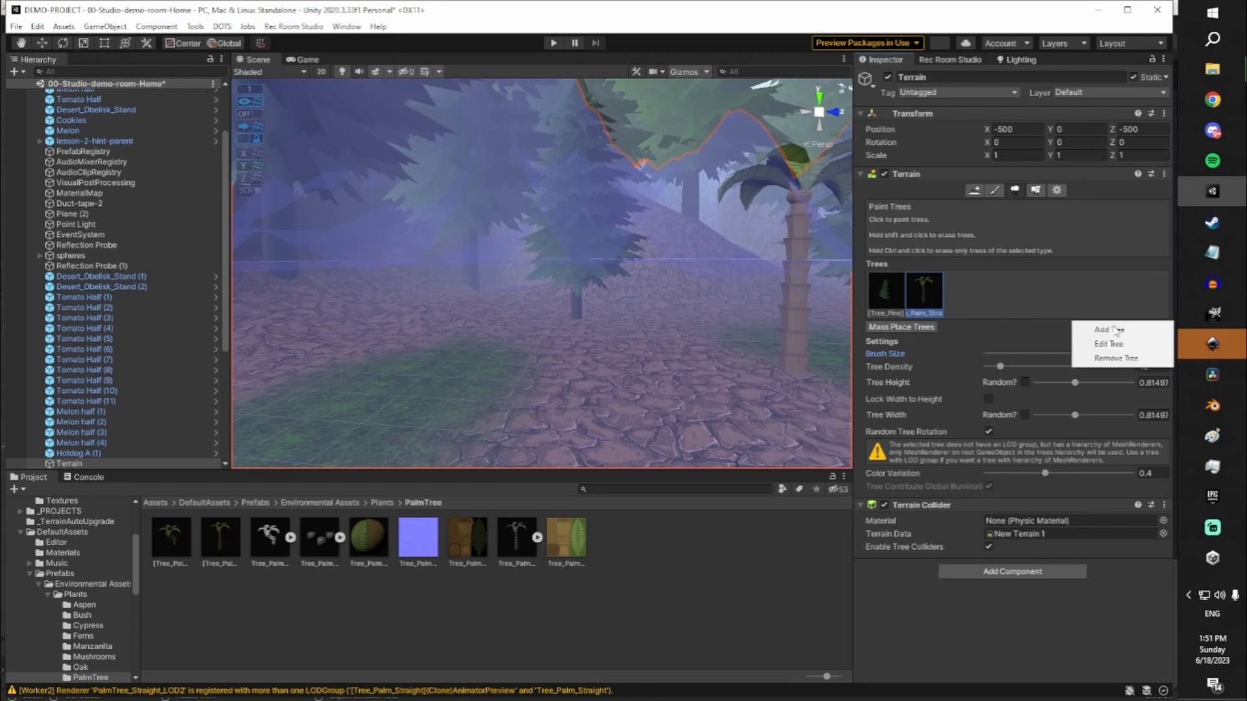
left_click(1038, 300)
right_click_drag(579, 287, 327, 211)
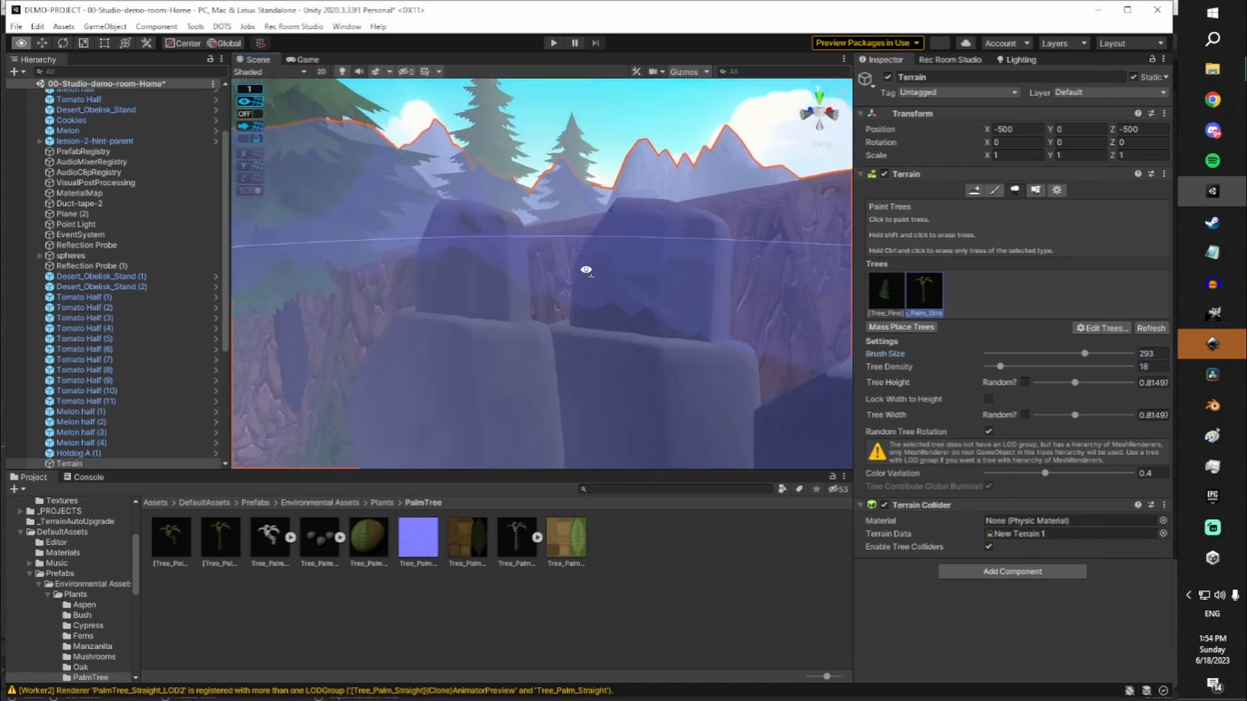
right_click_drag(585, 270, 617, 262)
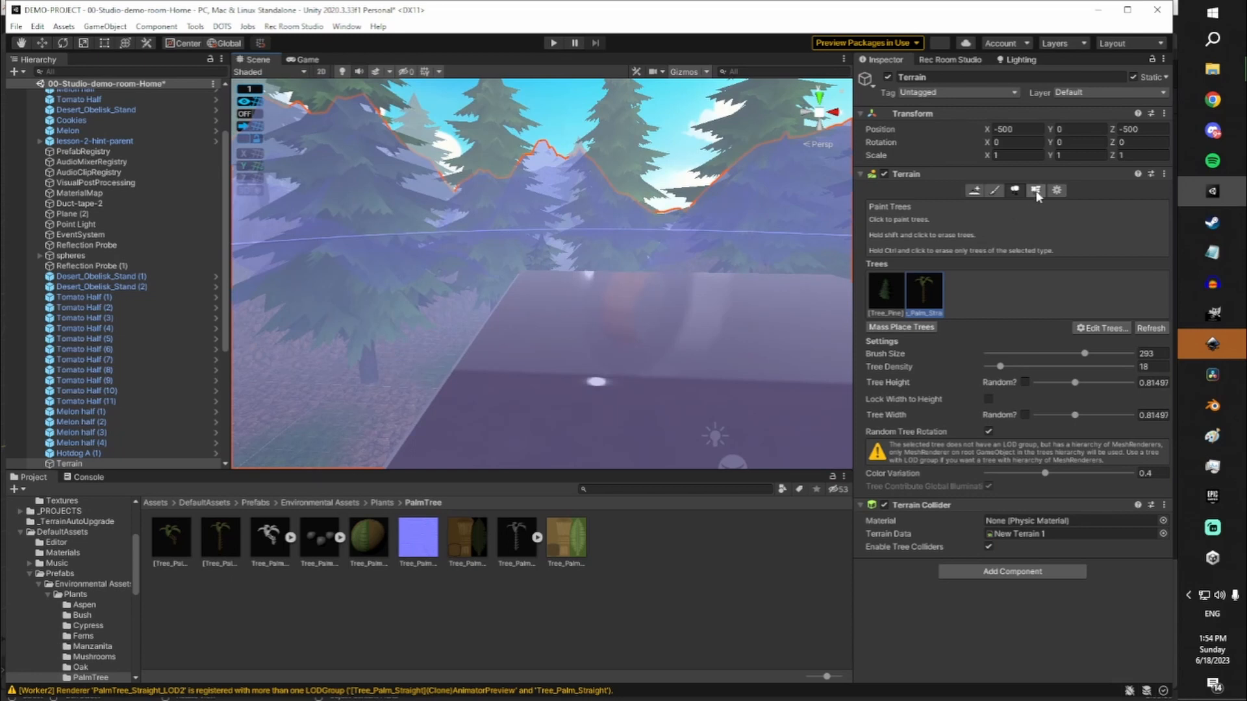
Switch the terrain to Paint Details mode and start adding a new grass texture detail
left_click(1036, 193)
mouse_move(679, 235)
right_mouse_down()
mouse_move(662, 220)
mouse_move(565, 208)
mouse_move(445, 297)
mouse_move(426, 331)
mouse_move(487, 350)
mouse_move(556, 342)
mouse_move(604, 300)
right_mouse_up()
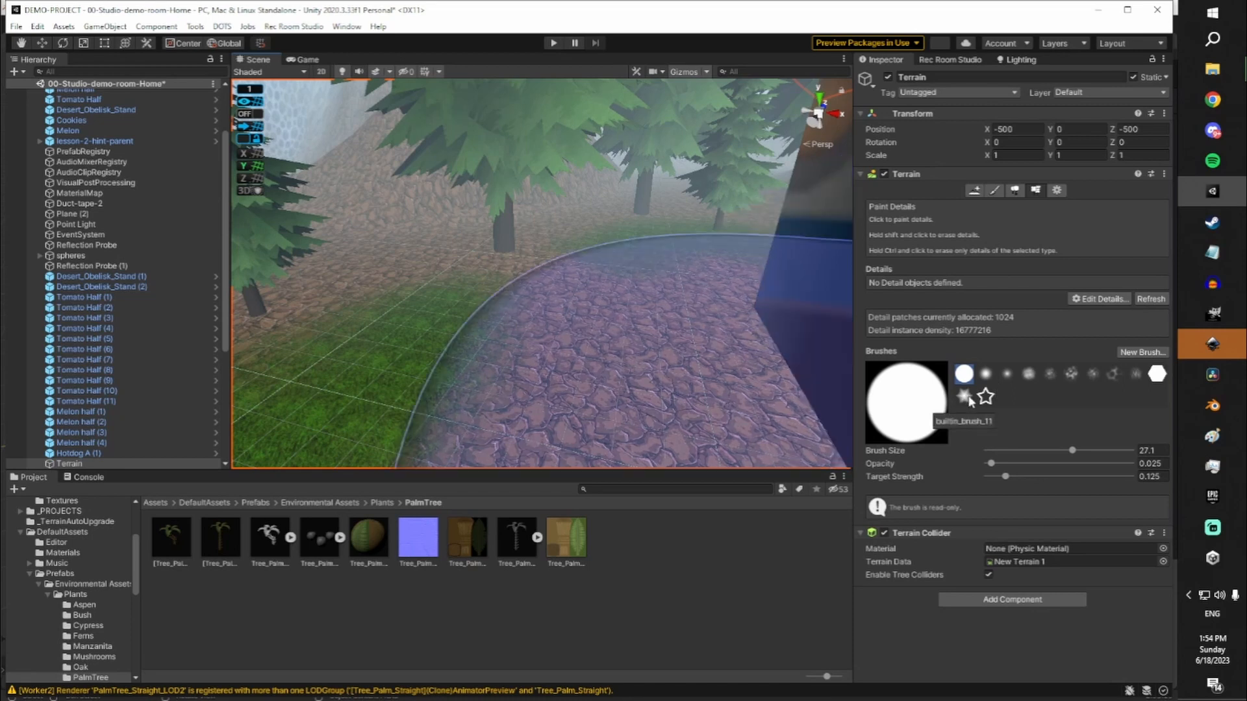
mouse_move(552, 258)
right_mouse_down()
mouse_move(507, 248)
mouse_move(559, 242)
mouse_move(468, 220)
mouse_move(564, 250)
mouse_move(593, 234)
right_mouse_up()
key("w")
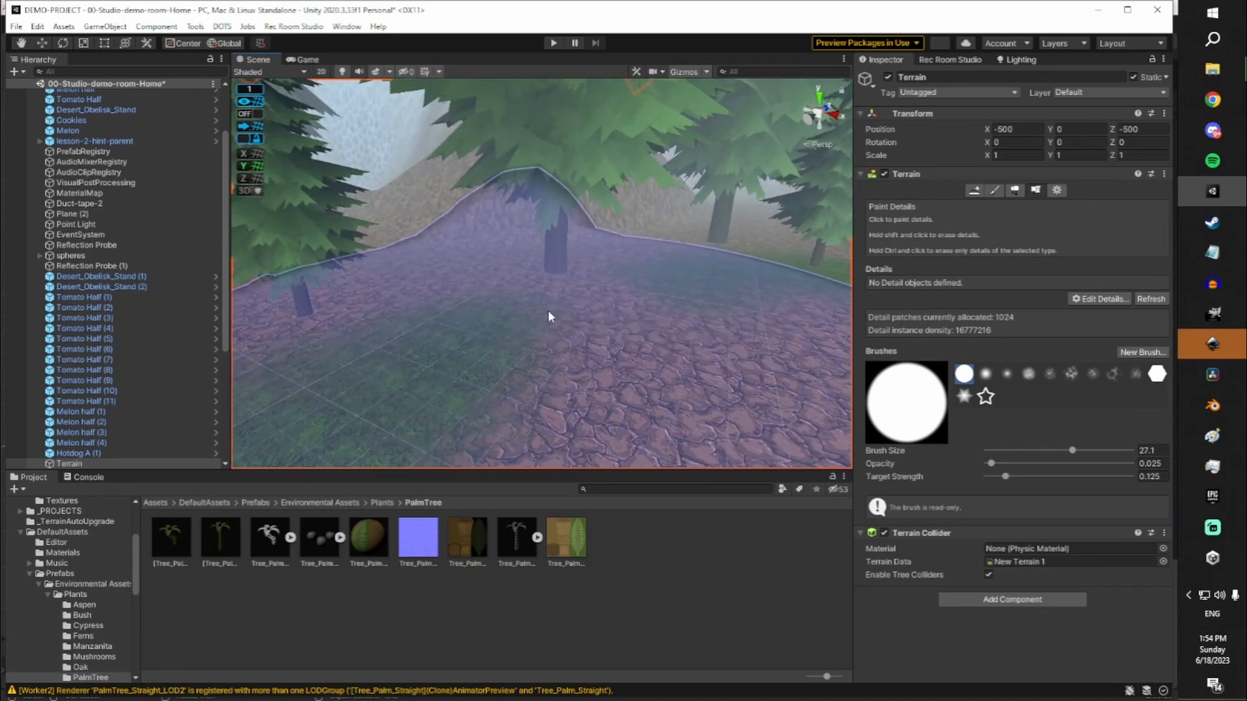
left_click(1094, 299)
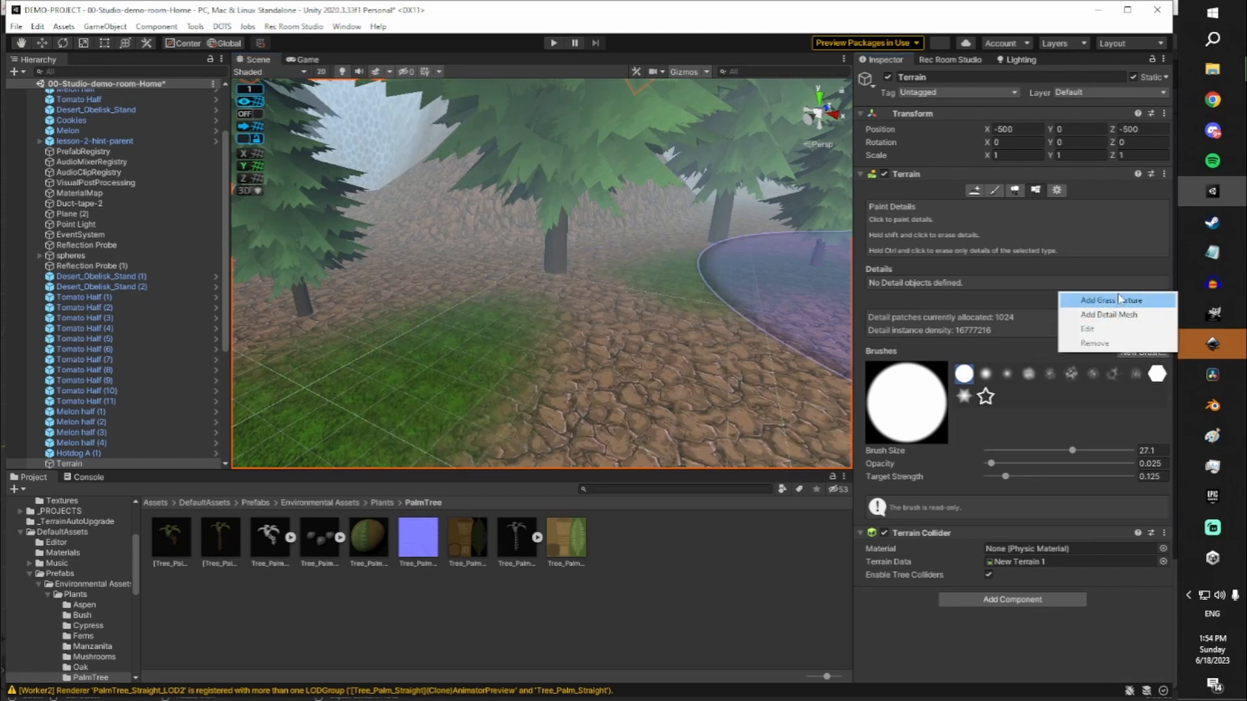
left_click(1117, 300)
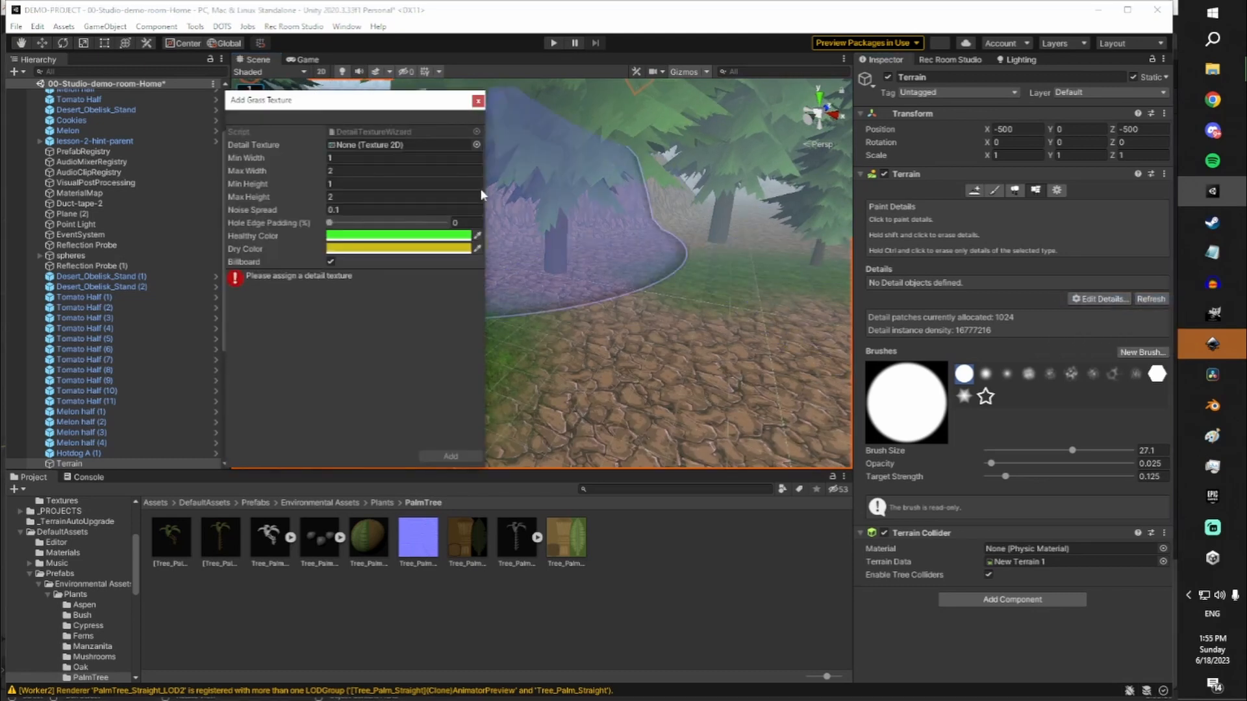
left_click_drag(392, 110, 504, 205)
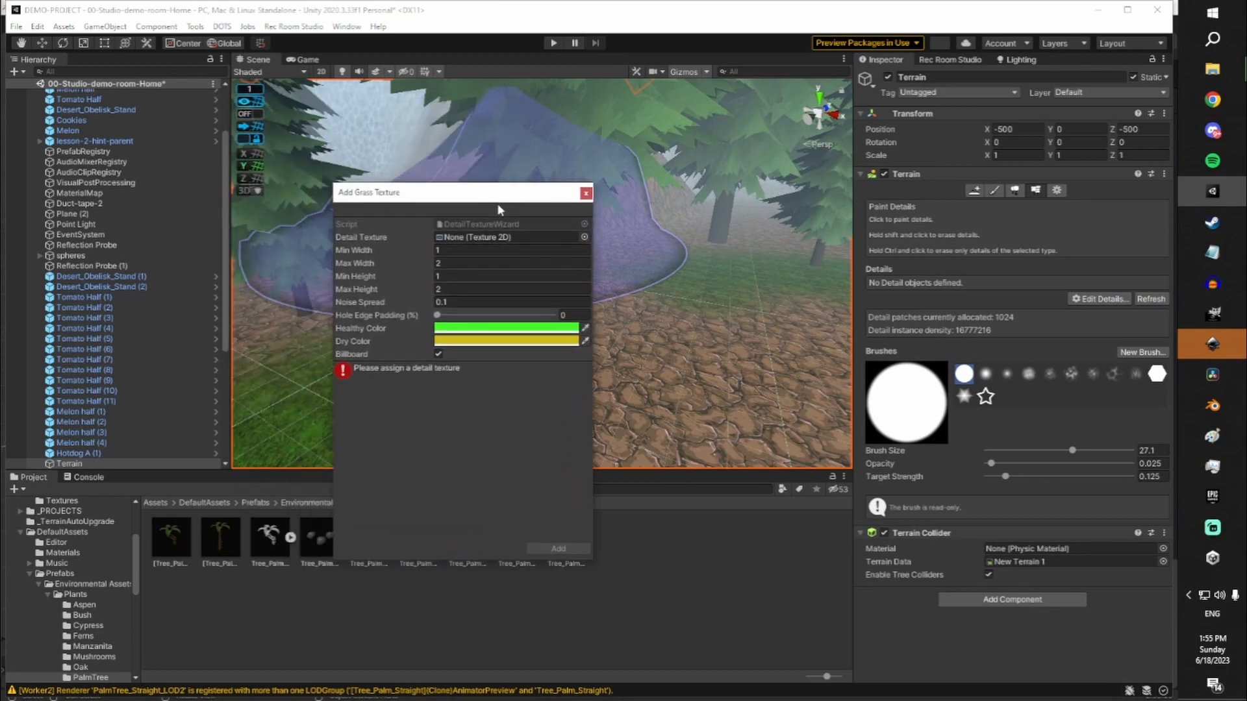
Search the textures for "grass" and assign Grass_landscape03 as the detail texture
left_click(584, 238)
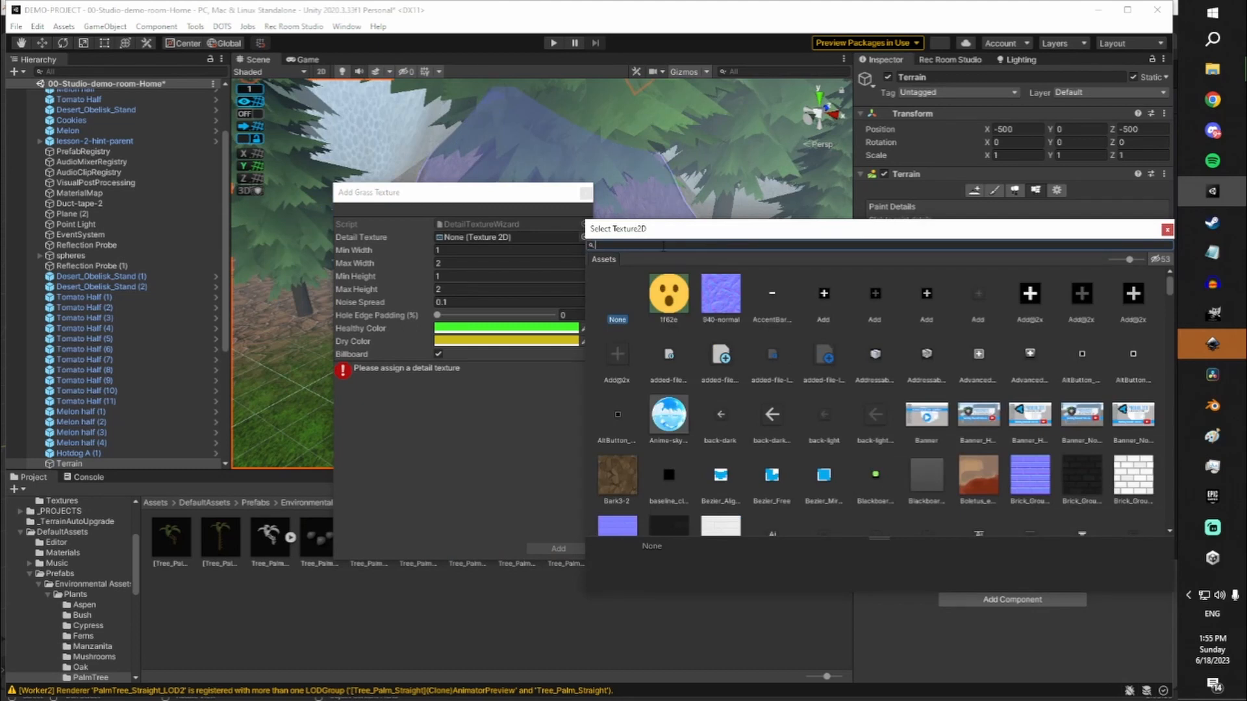
type("gr")
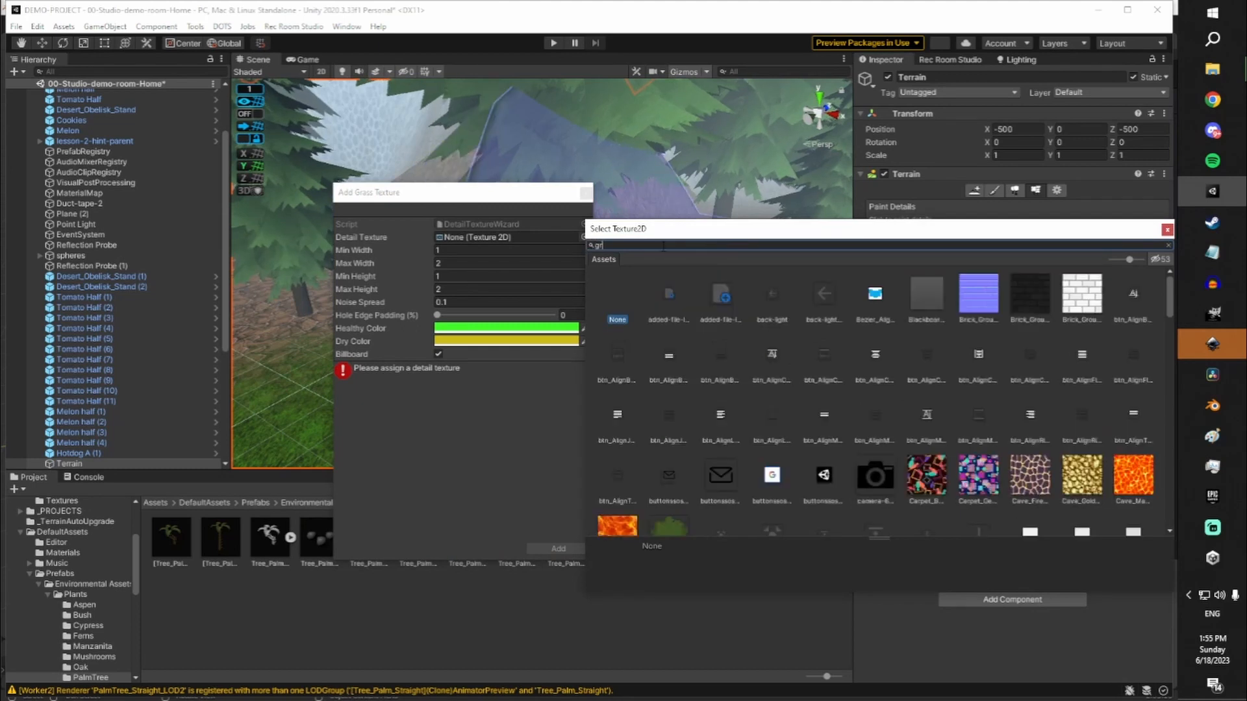
type("ass")
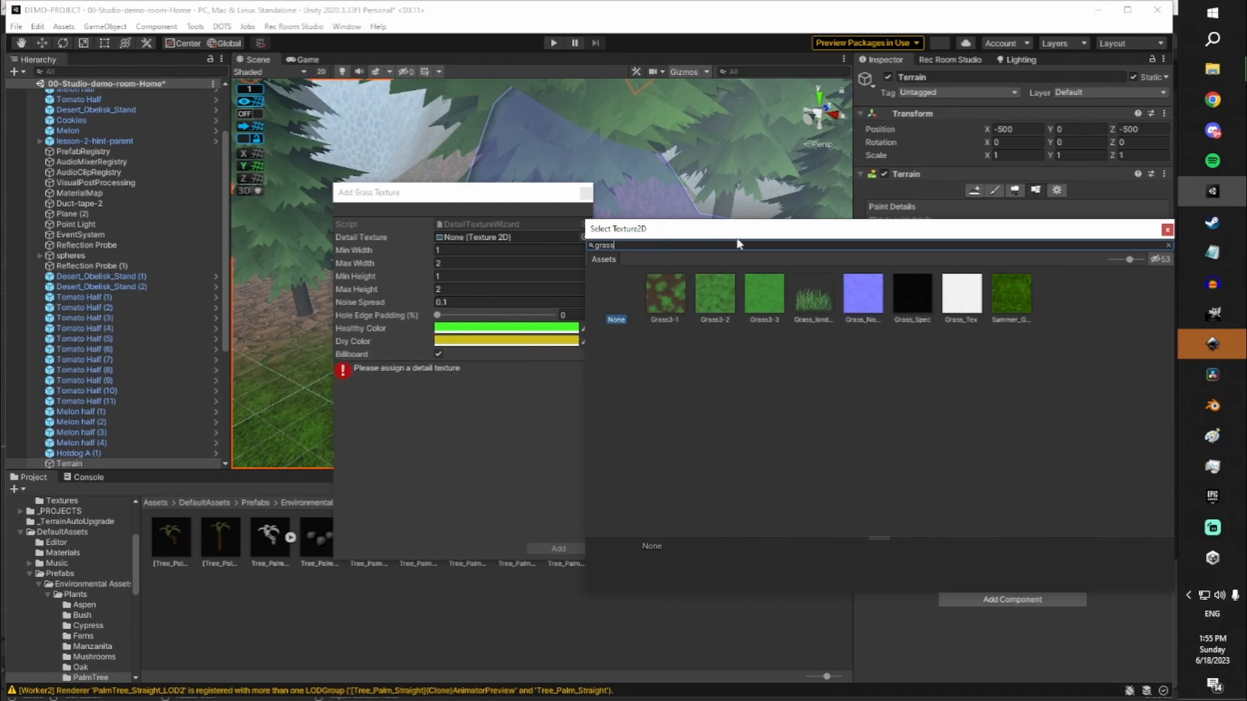
left_click(813, 298)
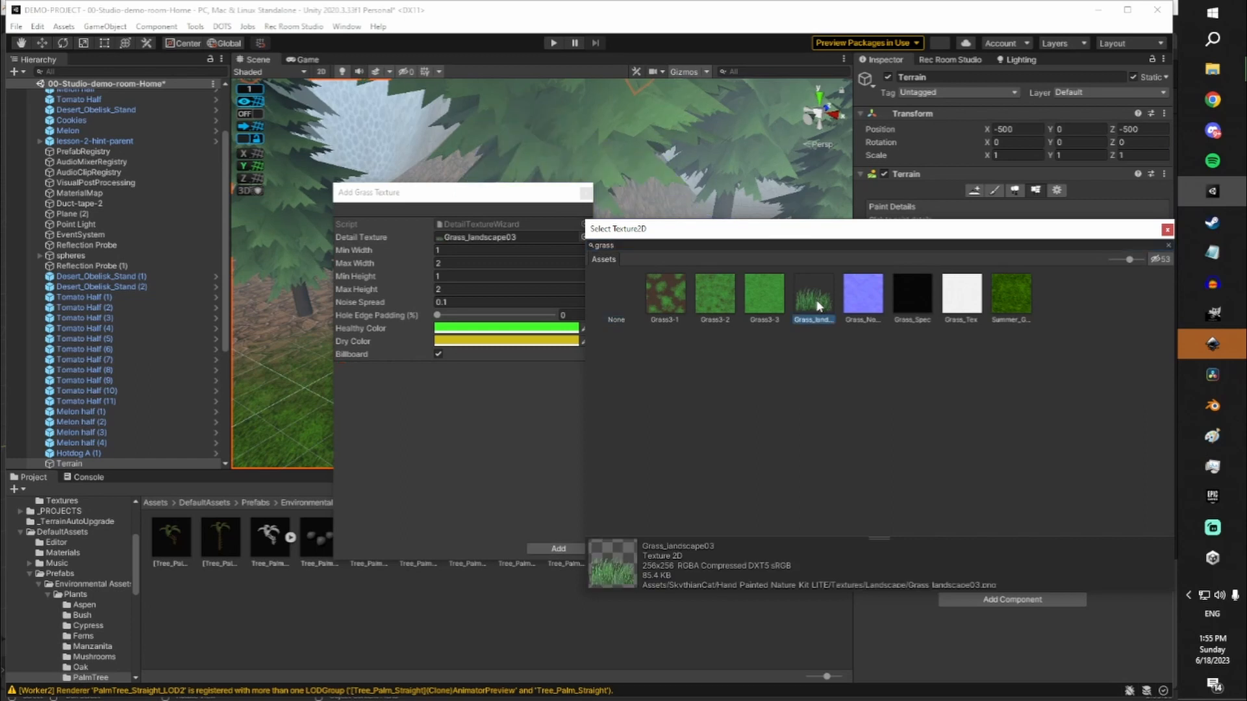
double_click(815, 299)
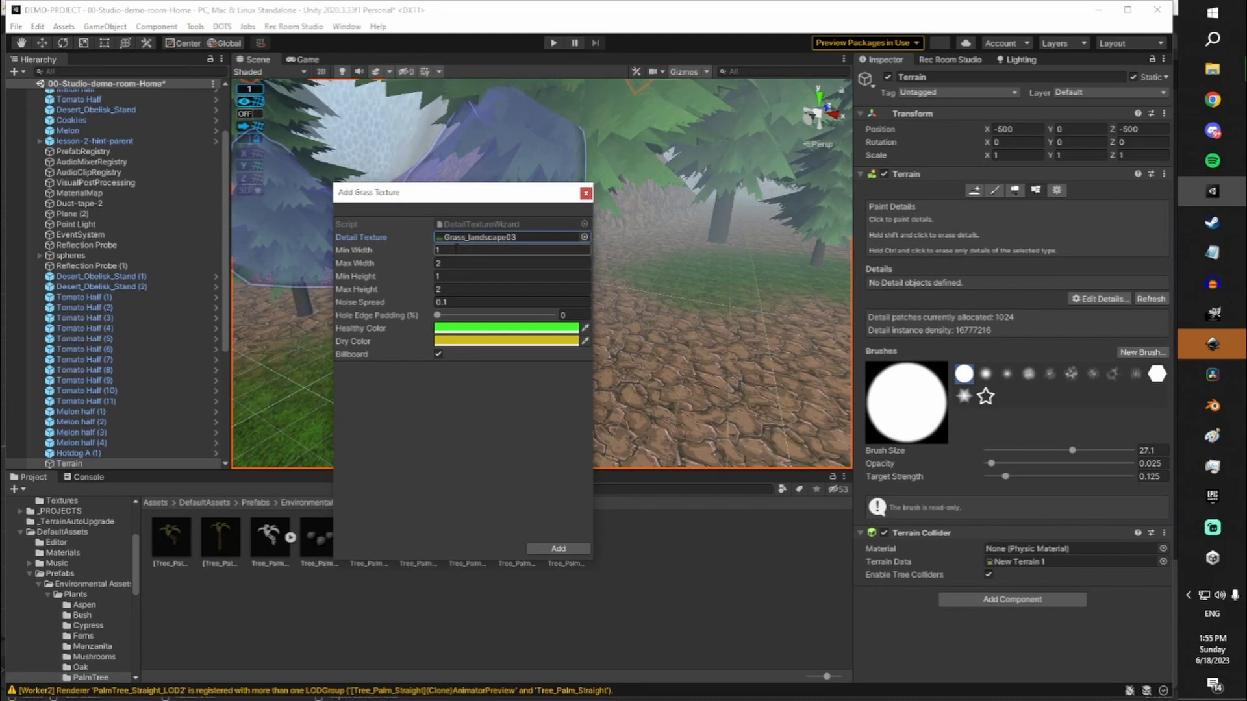
left_click(451, 262)
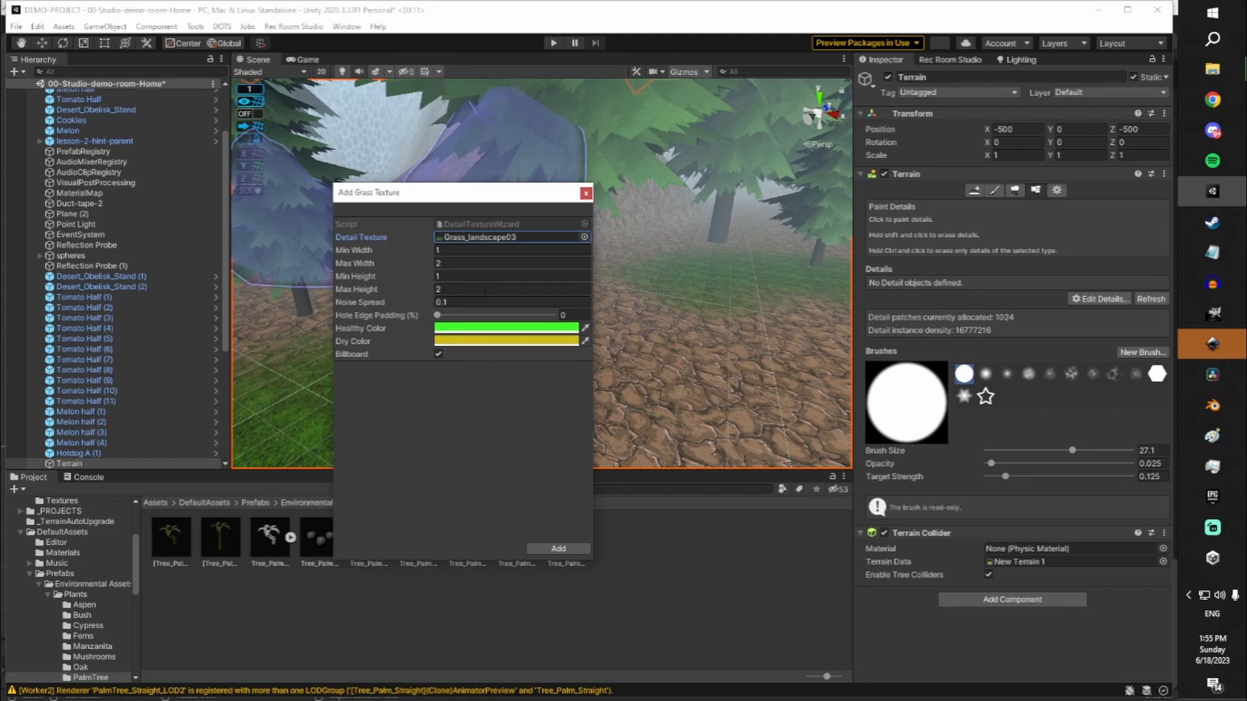
Locate the Grass_landscape03 texture in the project, set its Wrap Mode to Clamp and apply the import settings
left_click_drag(468, 191, 413, 109)
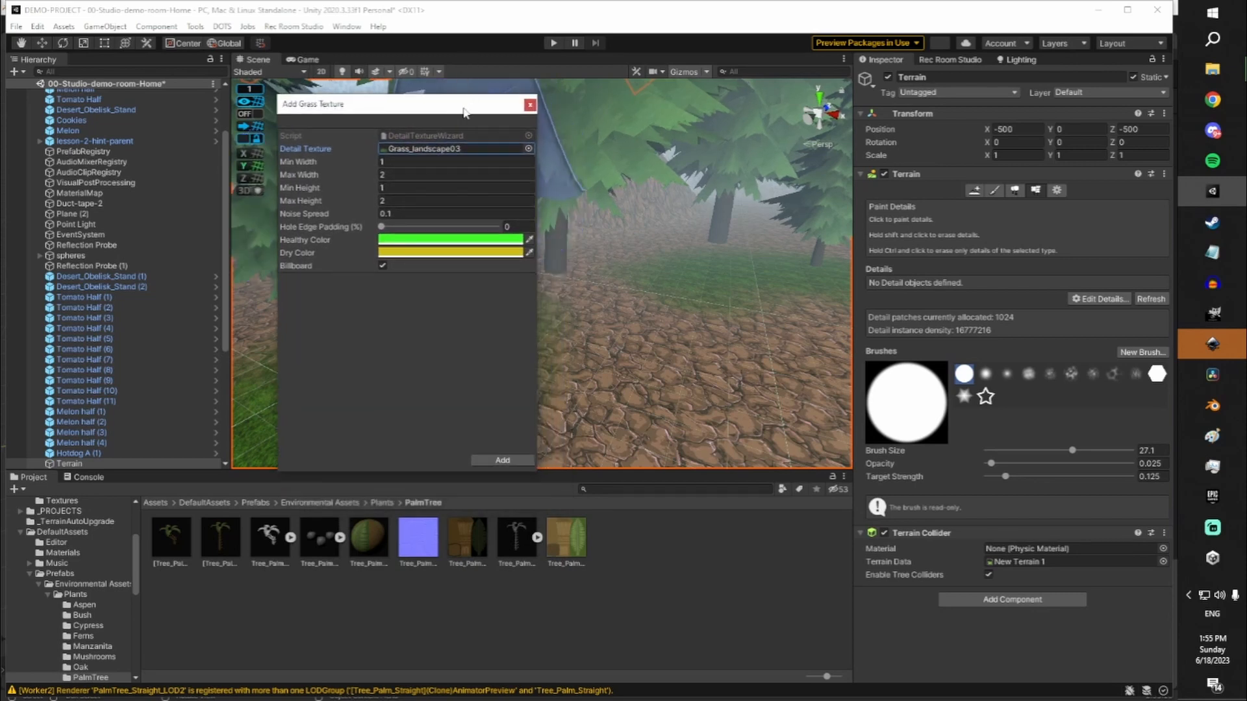
left_click_drag(467, 113, 420, 84)
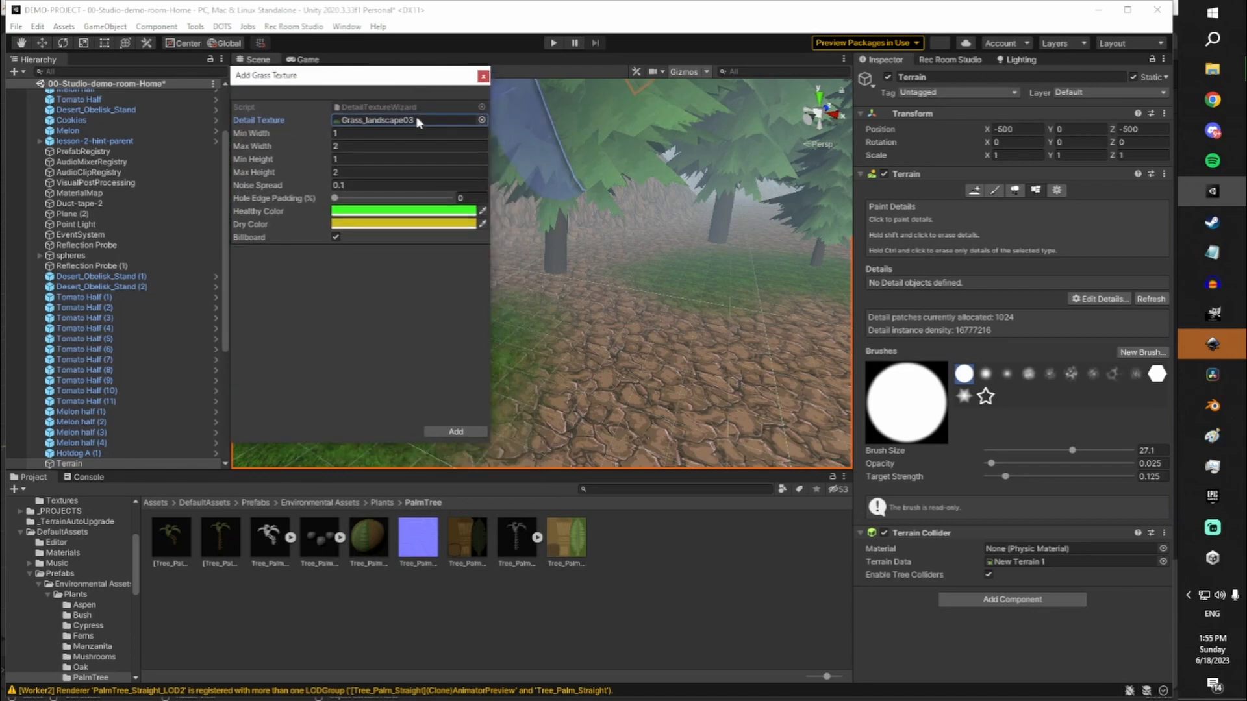
left_click_drag(401, 80, 366, 64)
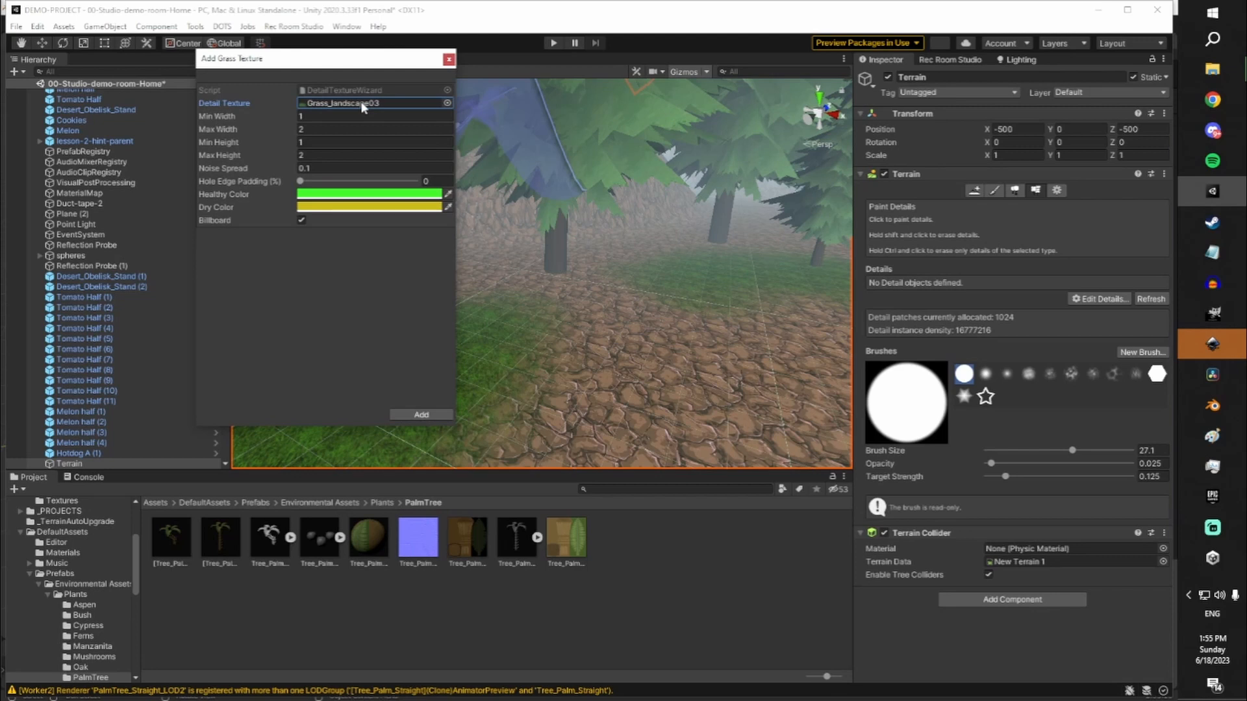
left_click(360, 105)
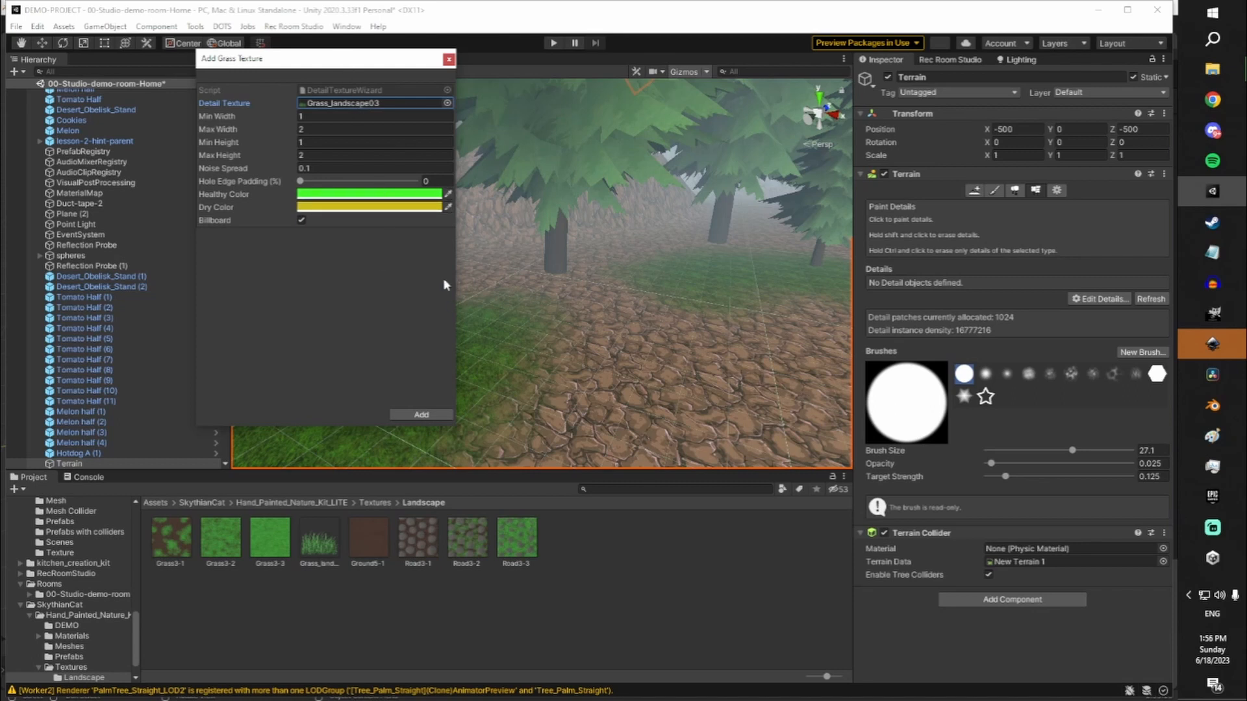
left_click_drag(396, 60, 373, 59)
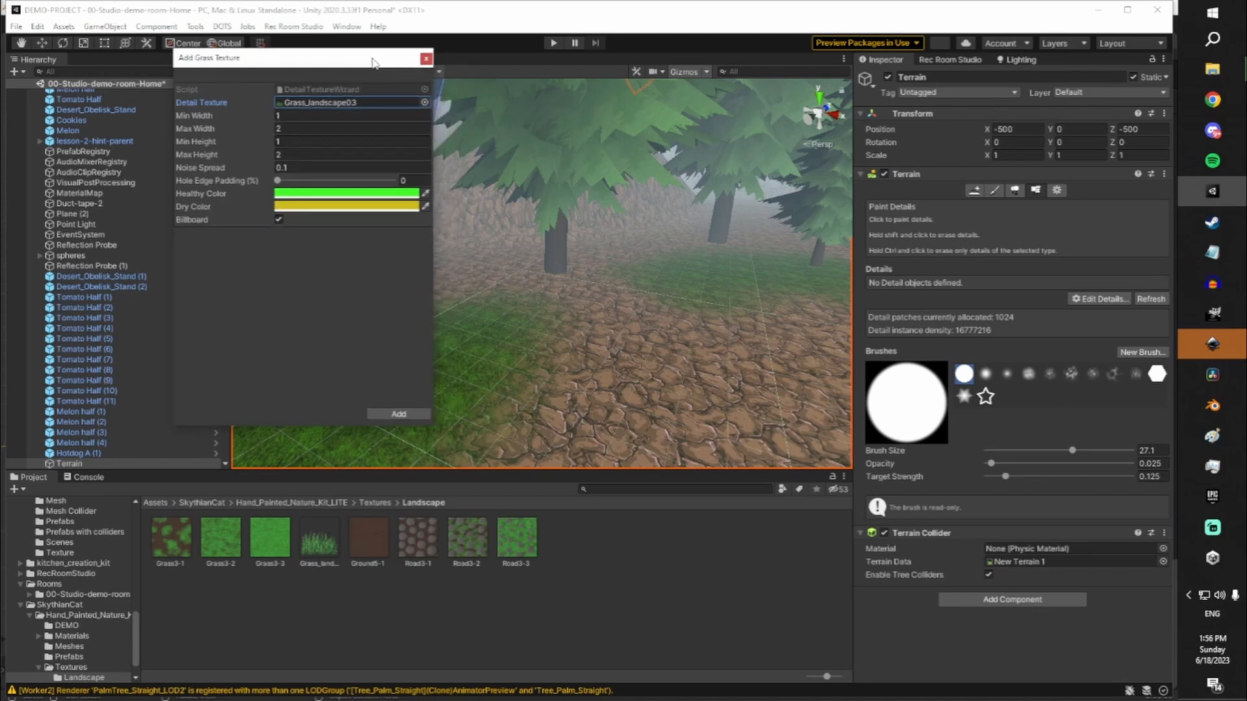
left_click(324, 557)
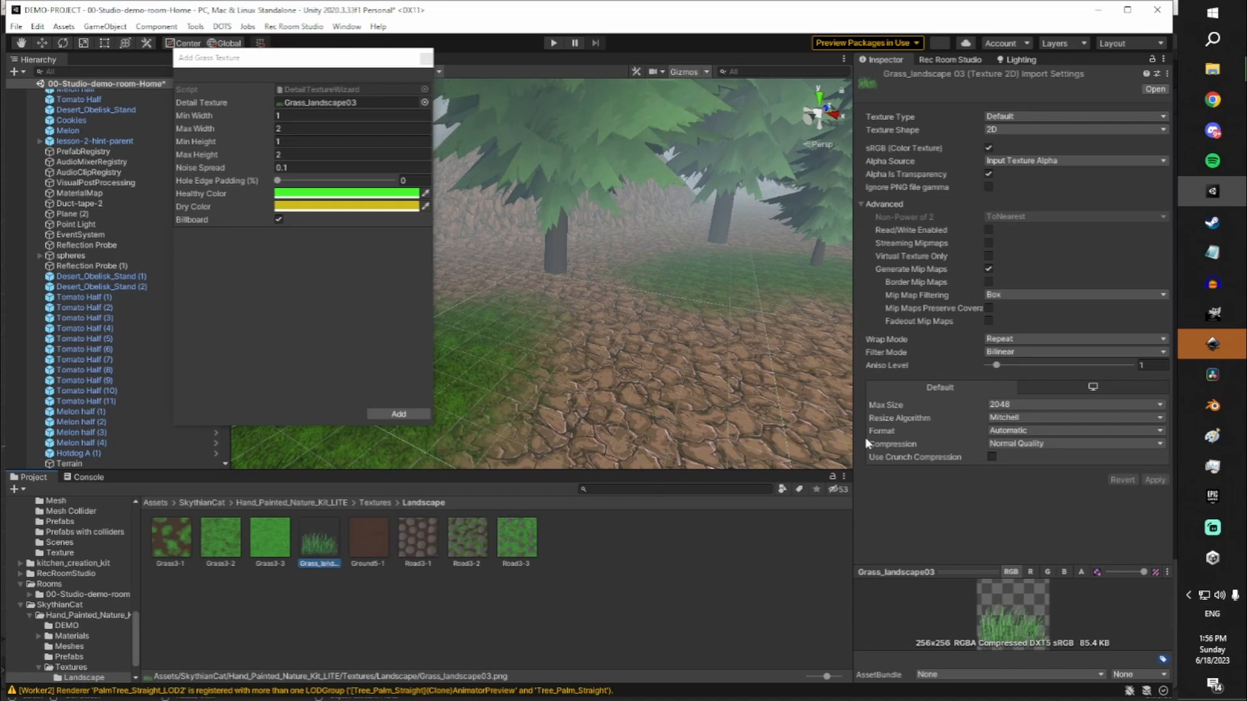
left_click(1035, 339)
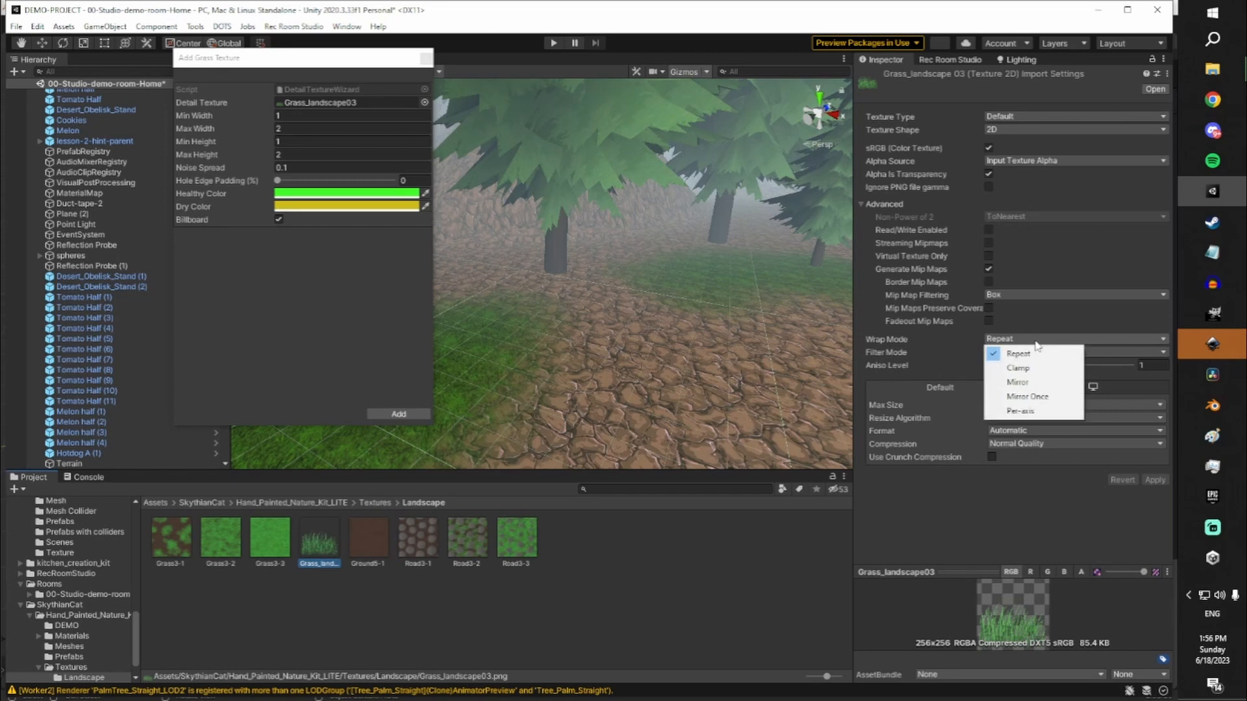
left_click(1024, 368)
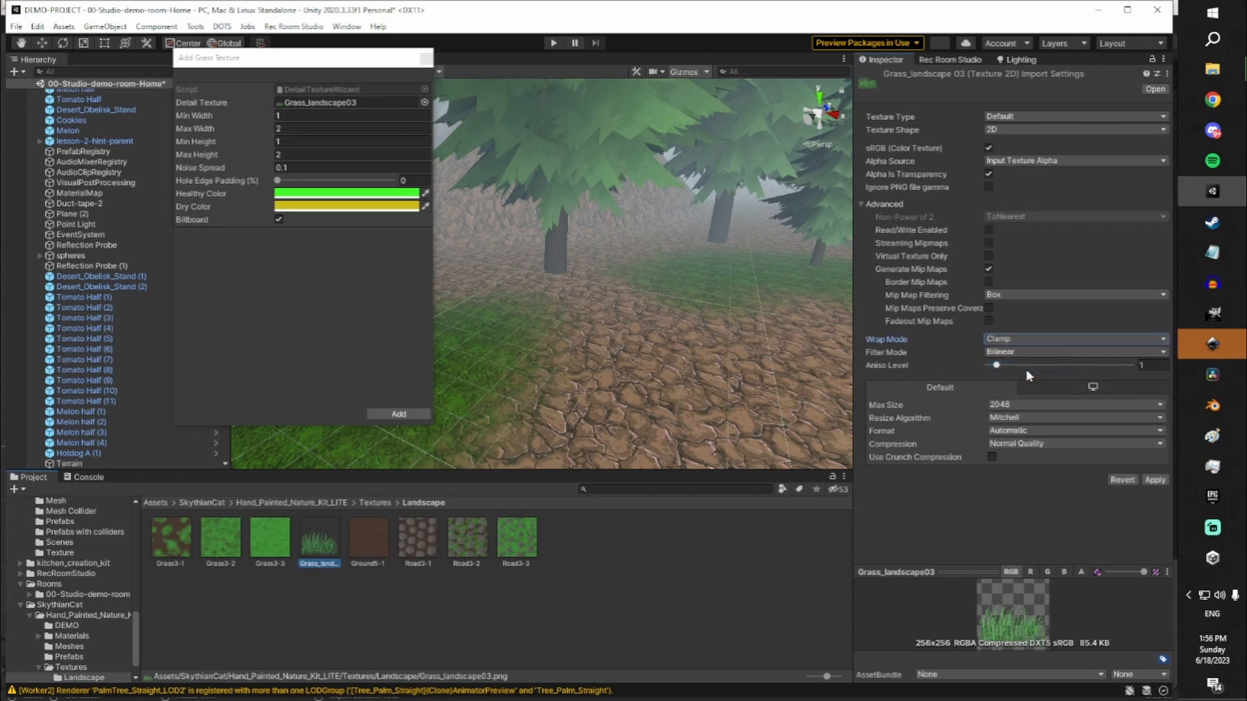
left_click(1162, 480)
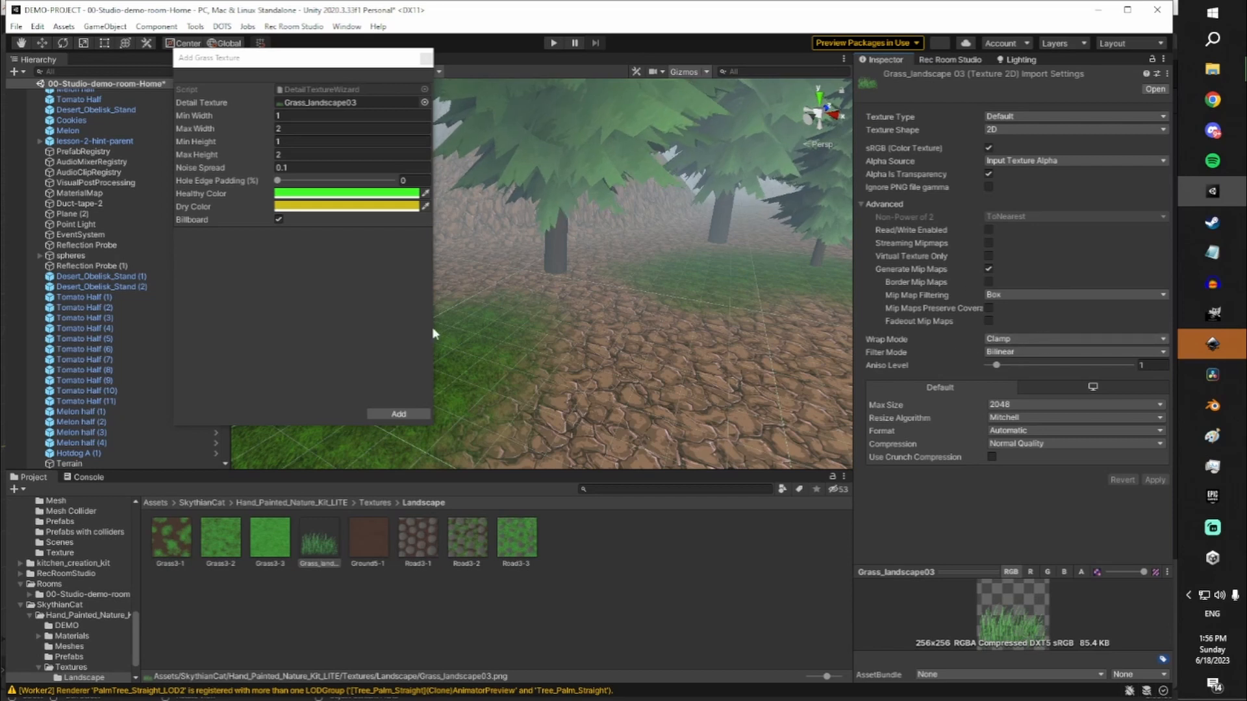
Add the Grass_landscape03 detail to the terrain and set the detail brush size to 5.6
left_click(328, 537)
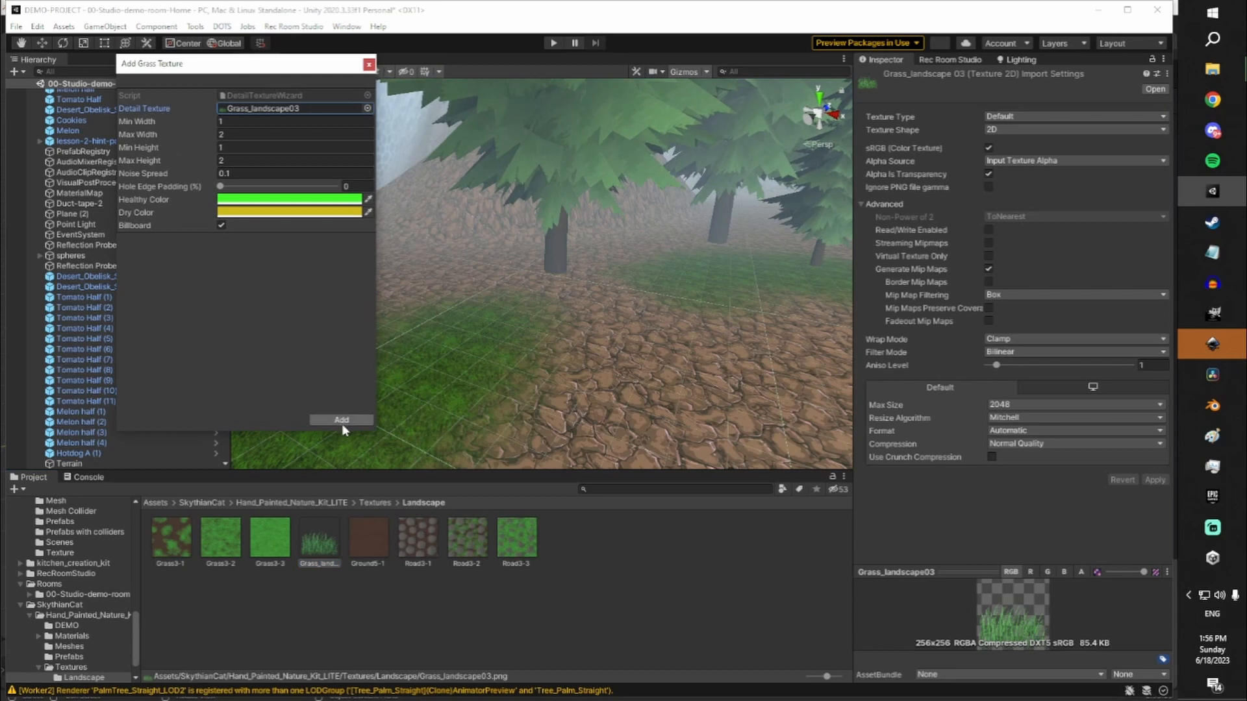
left_click(349, 420)
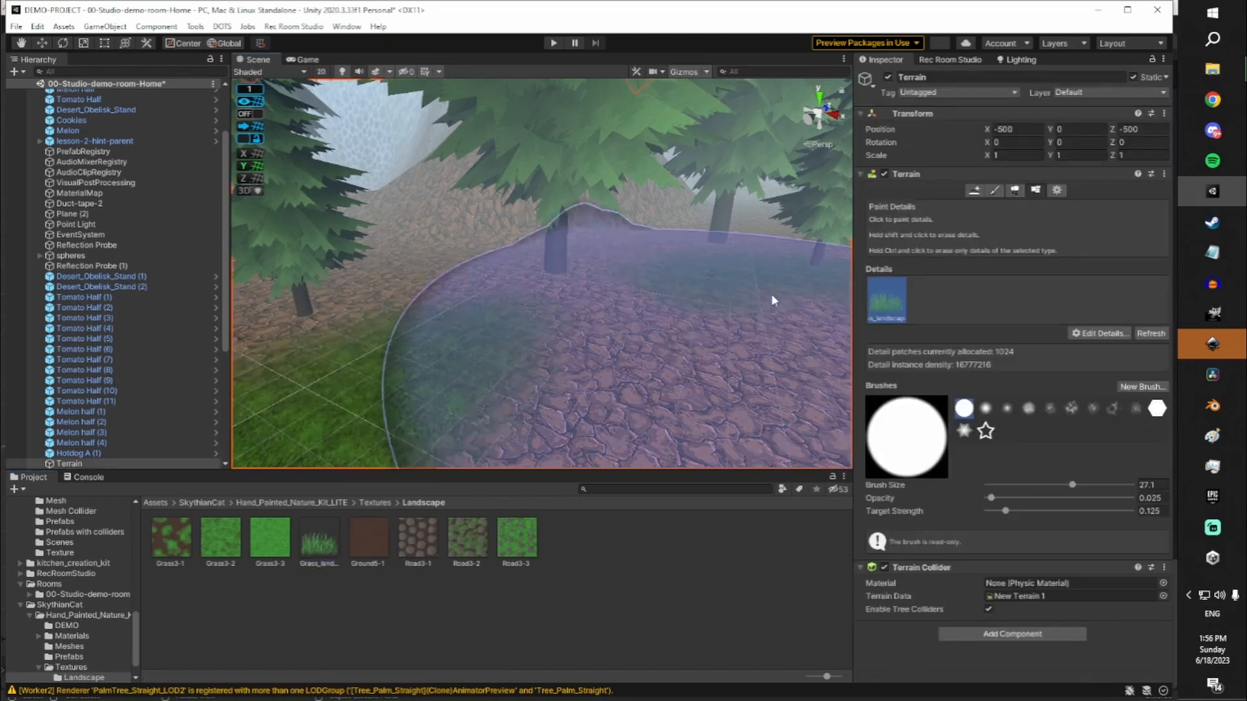
right_click_drag(551, 309, 637, 340)
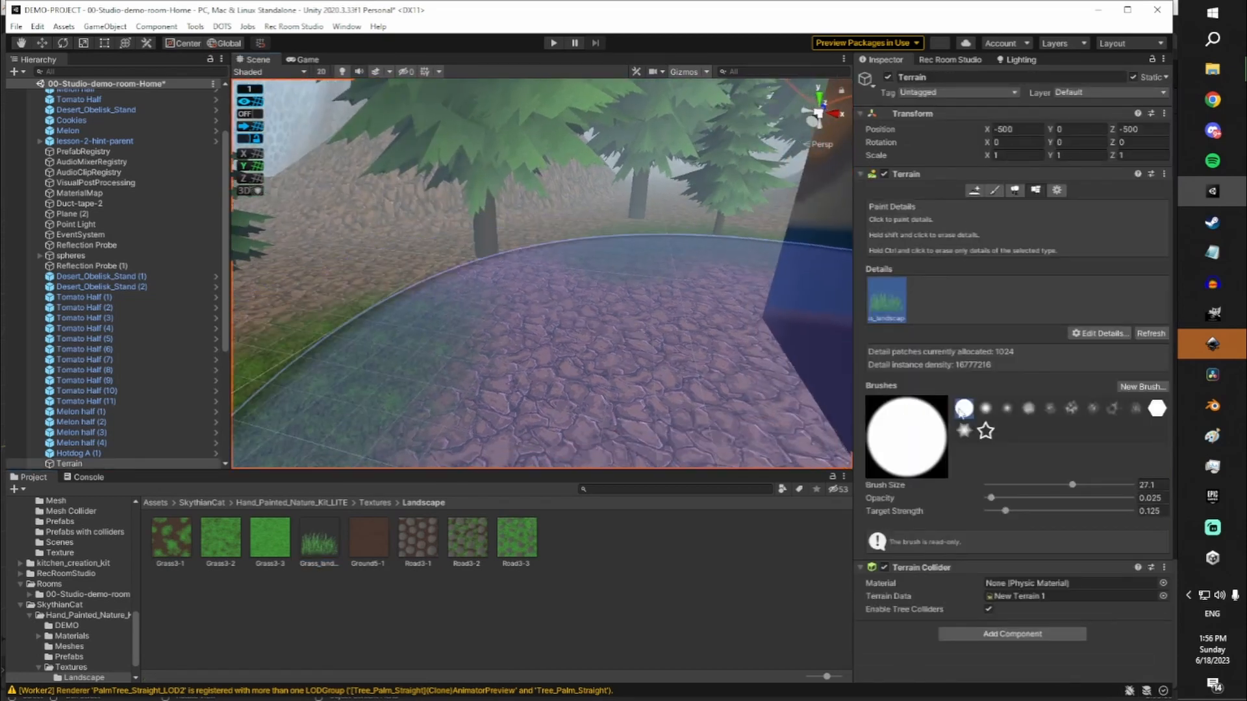
left_click_drag(1072, 485, 1023, 485)
Paint grass details over the green ground patches around the palm and the nearby pines
mouse_move(459, 333)
left_mouse_down()
mouse_move(596, 380)
mouse_move(570, 293)
mouse_move(361, 312)
left_mouse_up()
right_click_drag(496, 295, 487, 331)
mouse_move(487, 332)
left_mouse_down()
mouse_move(479, 404)
mouse_move(622, 318)
left_mouse_up()
right_click_drag(621, 318, 531, 342)
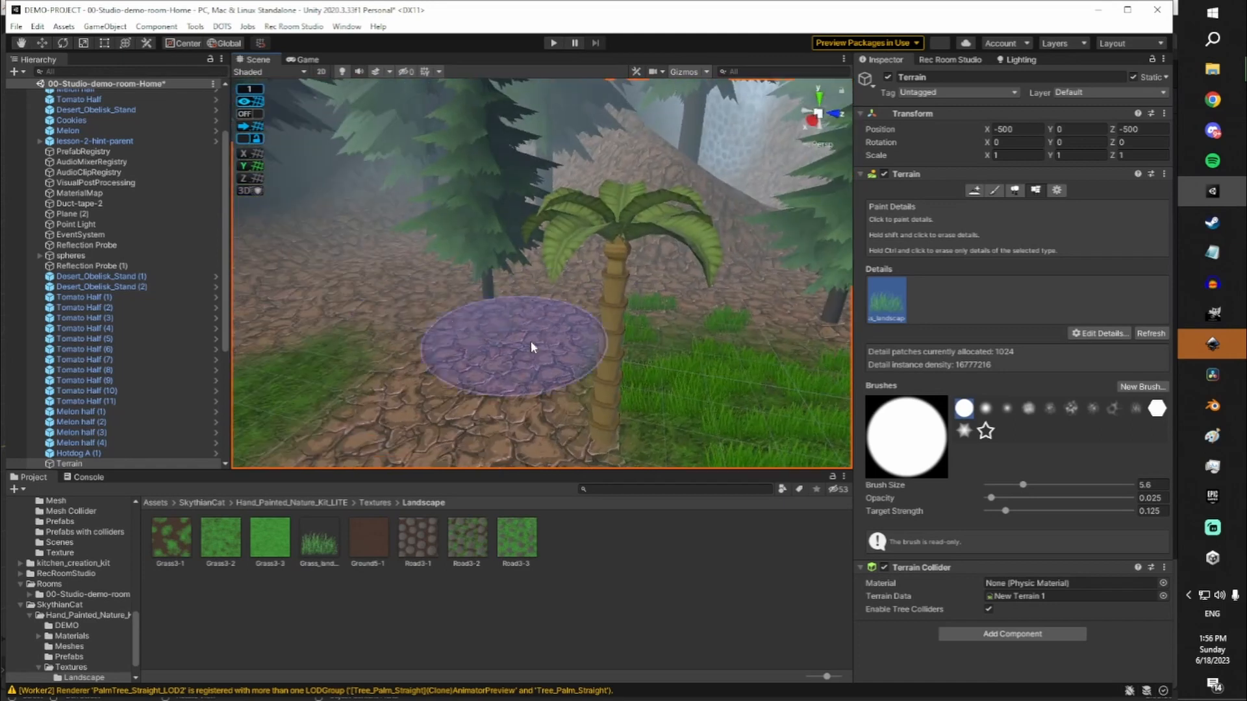
mouse_move(531, 342)
left_mouse_down()
mouse_move(438, 334)
mouse_move(607, 339)
left_mouse_up()
right_click_drag(607, 335, 470, 386)
mouse_move(470, 386)
left_mouse_down()
mouse_move(388, 372)
mouse_move(614, 349)
left_mouse_up()
mouse_move(615, 350)
right_mouse_down()
mouse_move(439, 344)
mouse_move(464, 342)
right_mouse_up()
left_click_drag(465, 343, 651, 315)
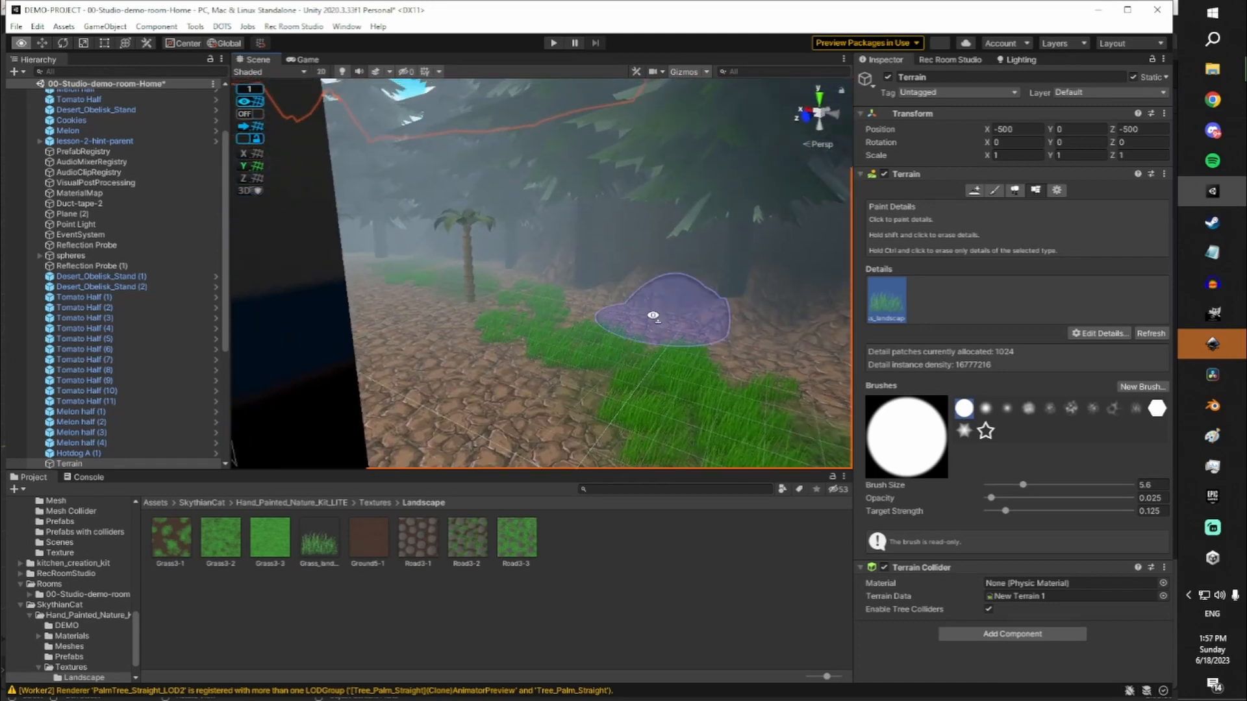
Paint grass details over the green patch among the palms and up the grassy slope beneath the pines
mouse_move(651, 314)
right_mouse_down()
mouse_move(578, 314)
mouse_move(350, 229)
mouse_move(526, 448)
mouse_move(575, 332)
right_mouse_up()
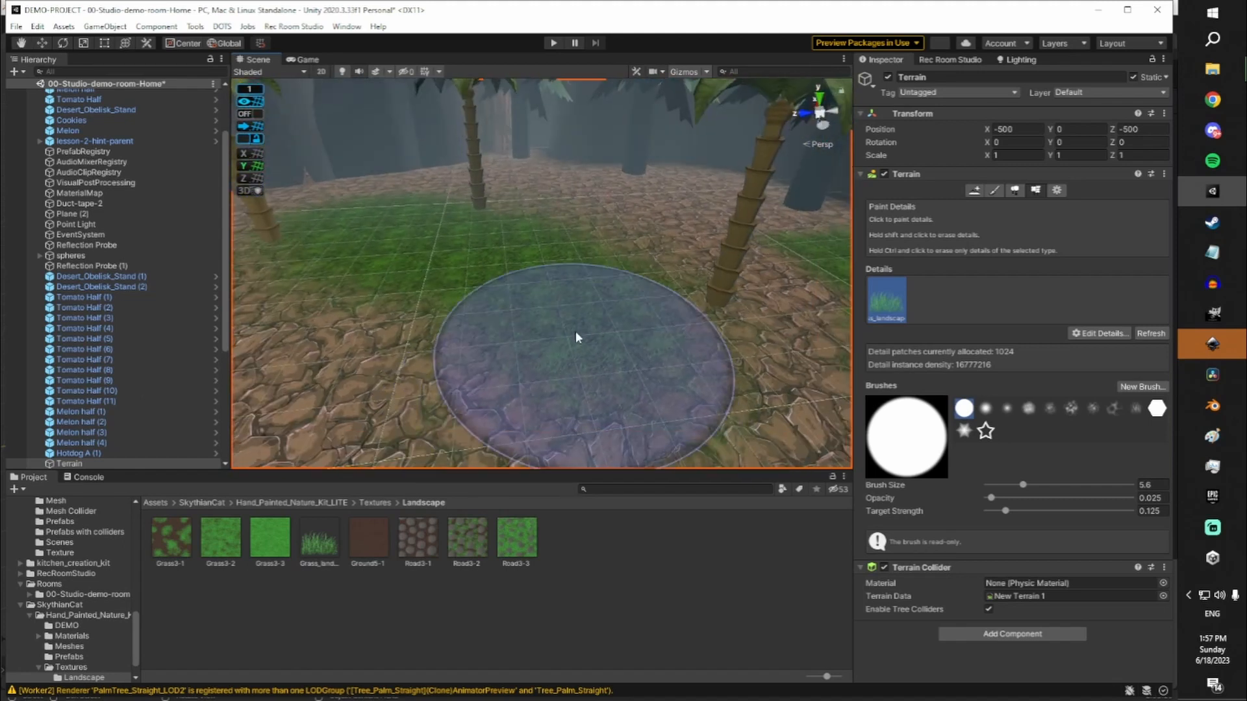
mouse_move(575, 332)
left_mouse_down()
mouse_move(383, 239)
mouse_move(542, 334)
mouse_move(520, 317)
mouse_move(634, 337)
left_mouse_up()
mouse_move(634, 337)
right_mouse_down()
mouse_move(570, 238)
mouse_move(288, 172)
mouse_move(235, 217)
mouse_move(489, 319)
right_mouse_up()
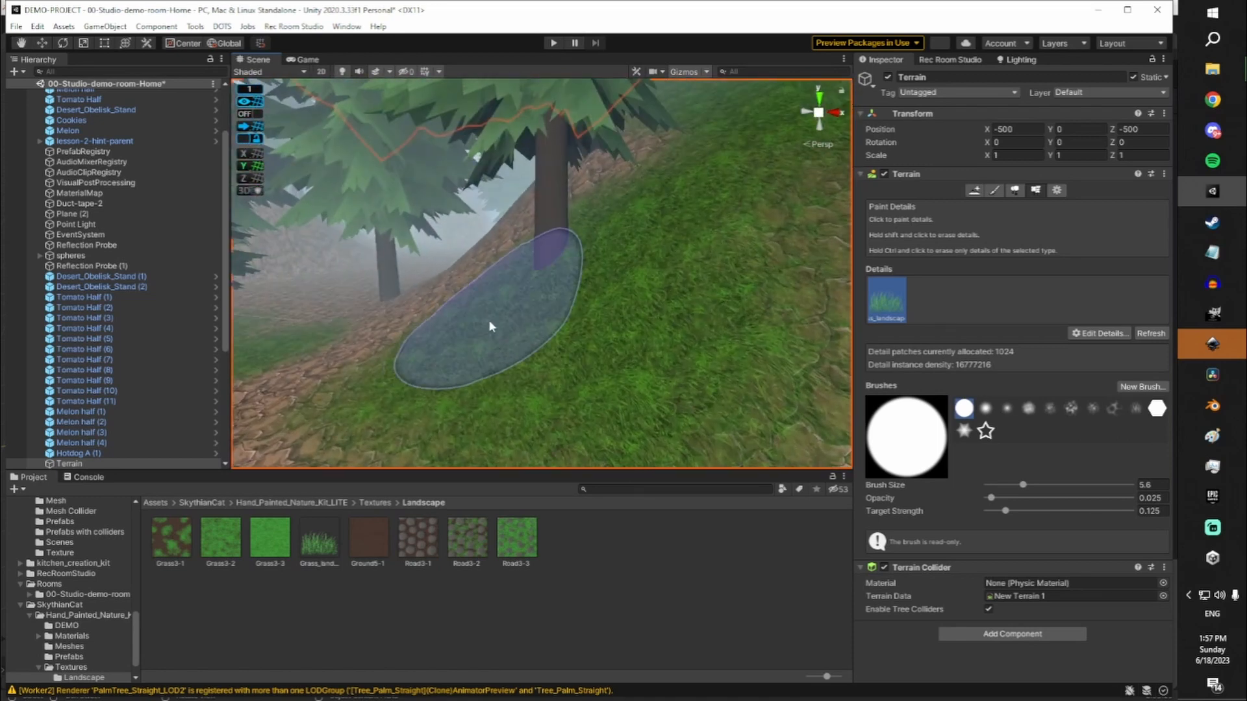
mouse_move(488, 320)
left_mouse_down()
mouse_move(563, 344)
mouse_move(508, 323)
left_mouse_up()
right_click_drag(508, 328, 478, 292)
left_click_drag(477, 292, 453, 231)
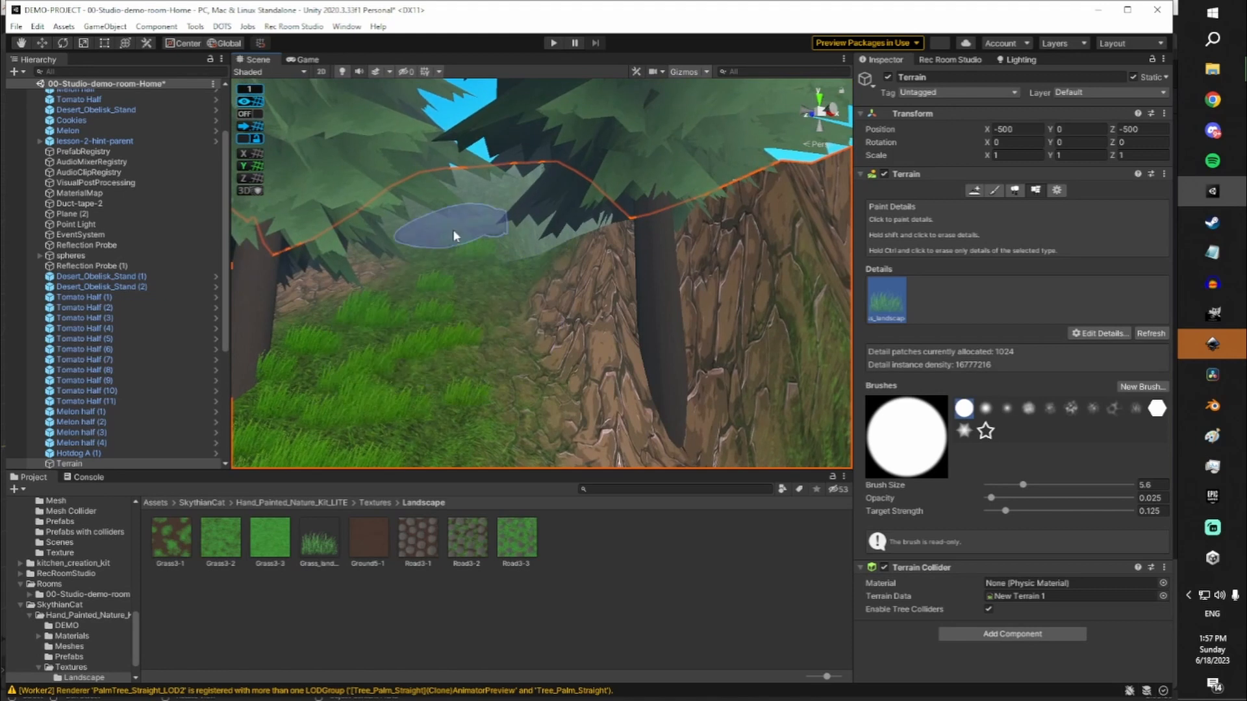
Paint grass details over the top of the green hill and view the Terrain Settings for trees and detail objects
mouse_move(454, 231)
right_mouse_down()
mouse_move(431, 162)
mouse_move(585, 393)
mouse_move(562, 340)
right_mouse_up()
right_click_drag(501, 256, 445, 251)
right_click_drag(565, 250, 496, 278)
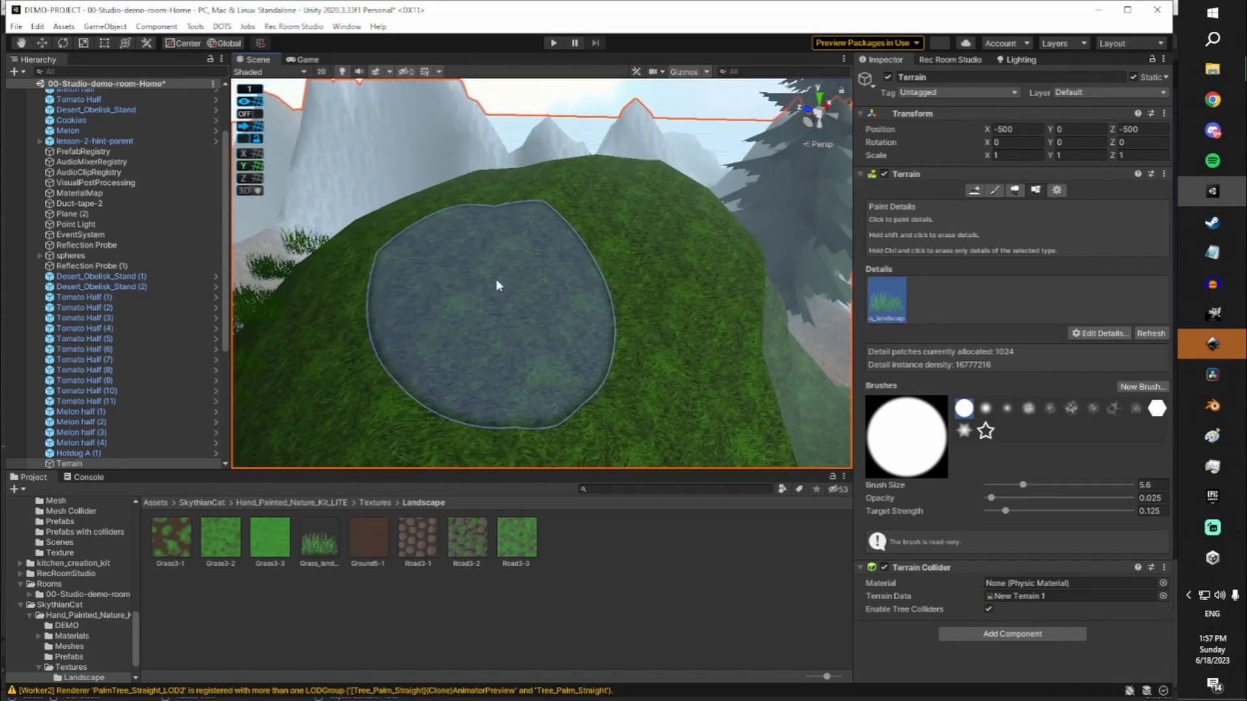
left_click(1056, 191)
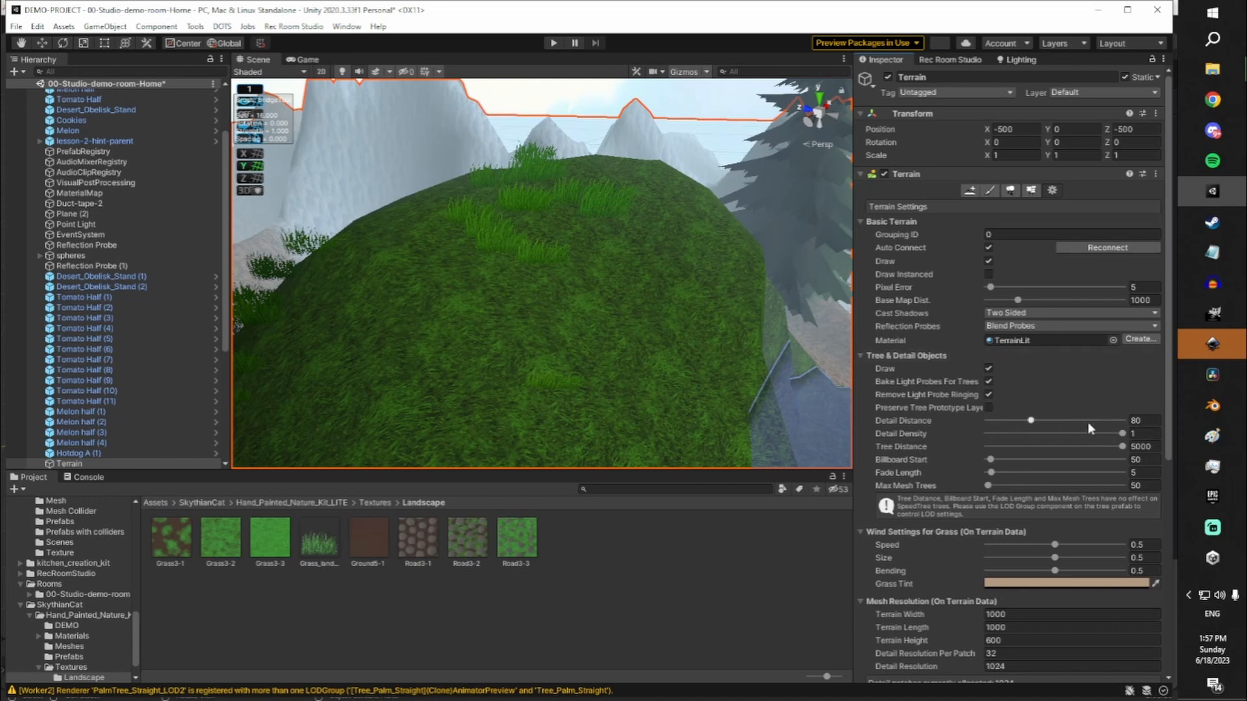
left_click(1033, 192)
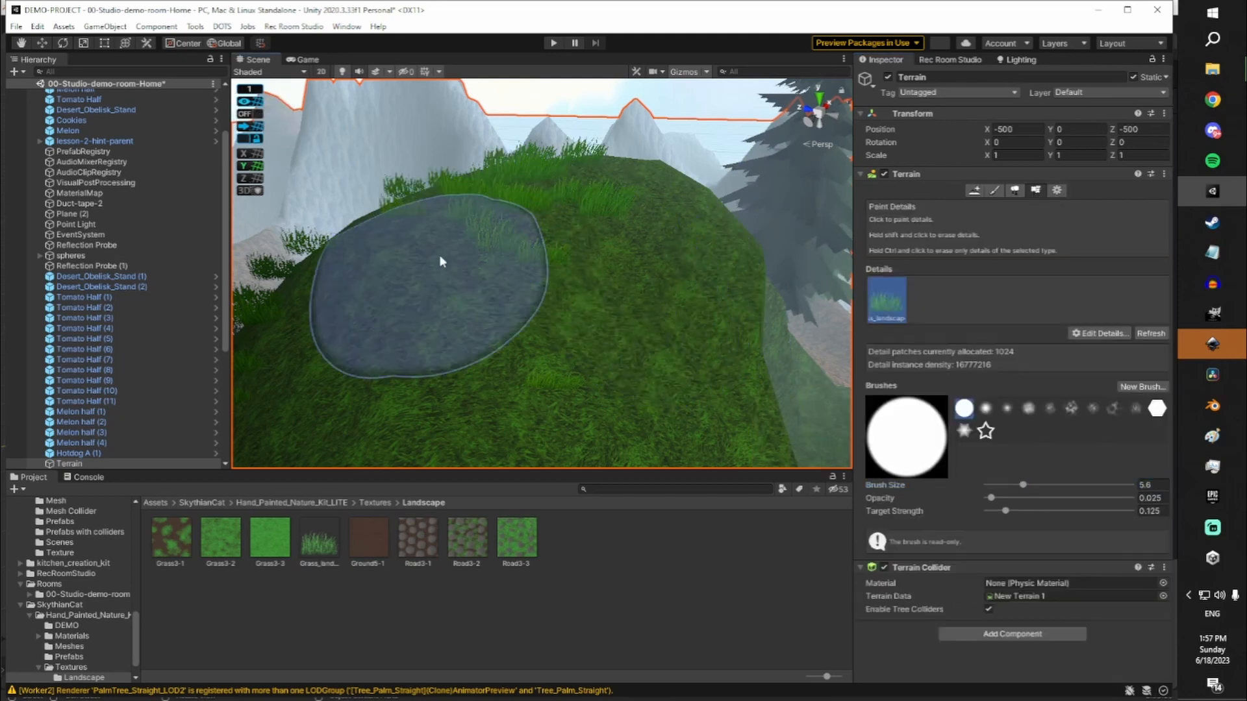
mouse_move(439, 255)
right_mouse_down()
mouse_move(541, 160)
mouse_move(751, 236)
mouse_move(746, 320)
mouse_move(730, 313)
right_mouse_up()
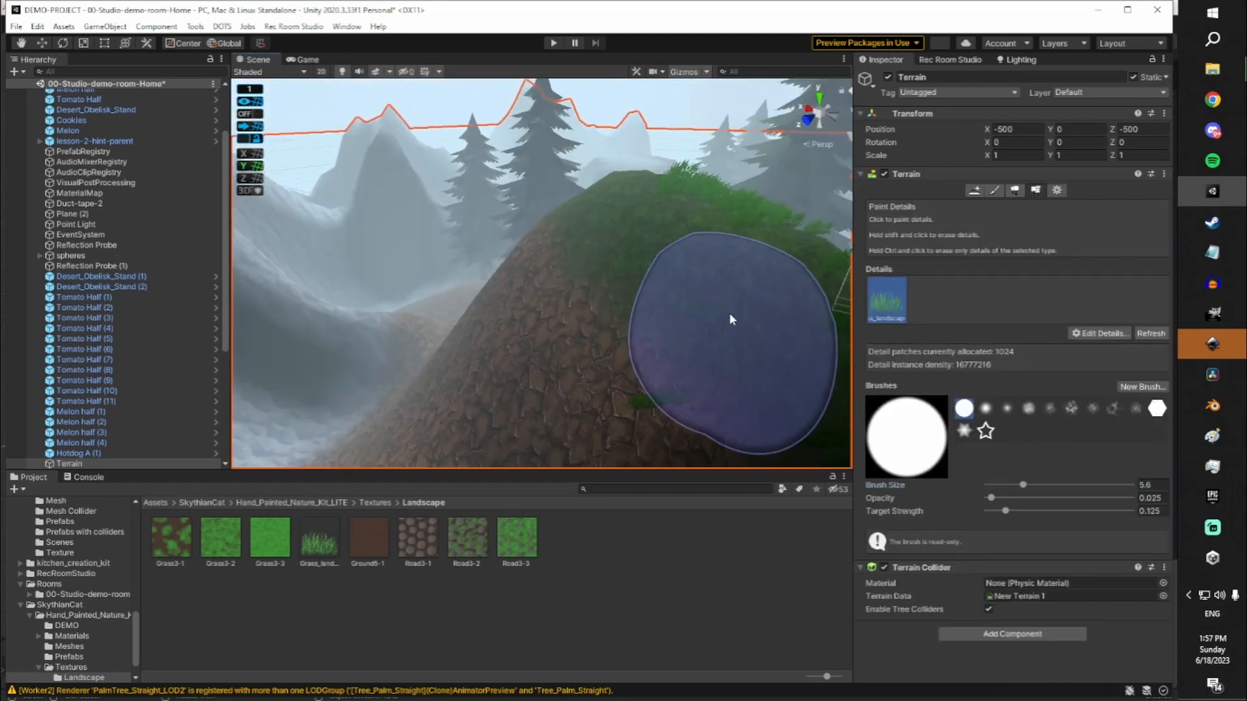
Paint grass details along the green ground at the foot of the grey cliff and dismiss the shortcut conflict
mouse_move(727, 263)
right_mouse_down()
mouse_move(932, 243)
mouse_move(933, 208)
mouse_move(1081, 204)
mouse_move(1103, 239)
mouse_move(842, 262)
mouse_move(816, 236)
mouse_move(887, 189)
mouse_move(732, 225)
mouse_move(660, 203)
mouse_move(585, 124)
mouse_move(497, 159)
mouse_move(417, 220)
mouse_move(365, 222)
mouse_move(367, 345)
mouse_move(294, 139)
mouse_move(325, 300)
right_mouse_up()
mouse_move(325, 300)
left_mouse_down()
mouse_move(454, 292)
mouse_move(587, 323)
left_mouse_up()
key("s")
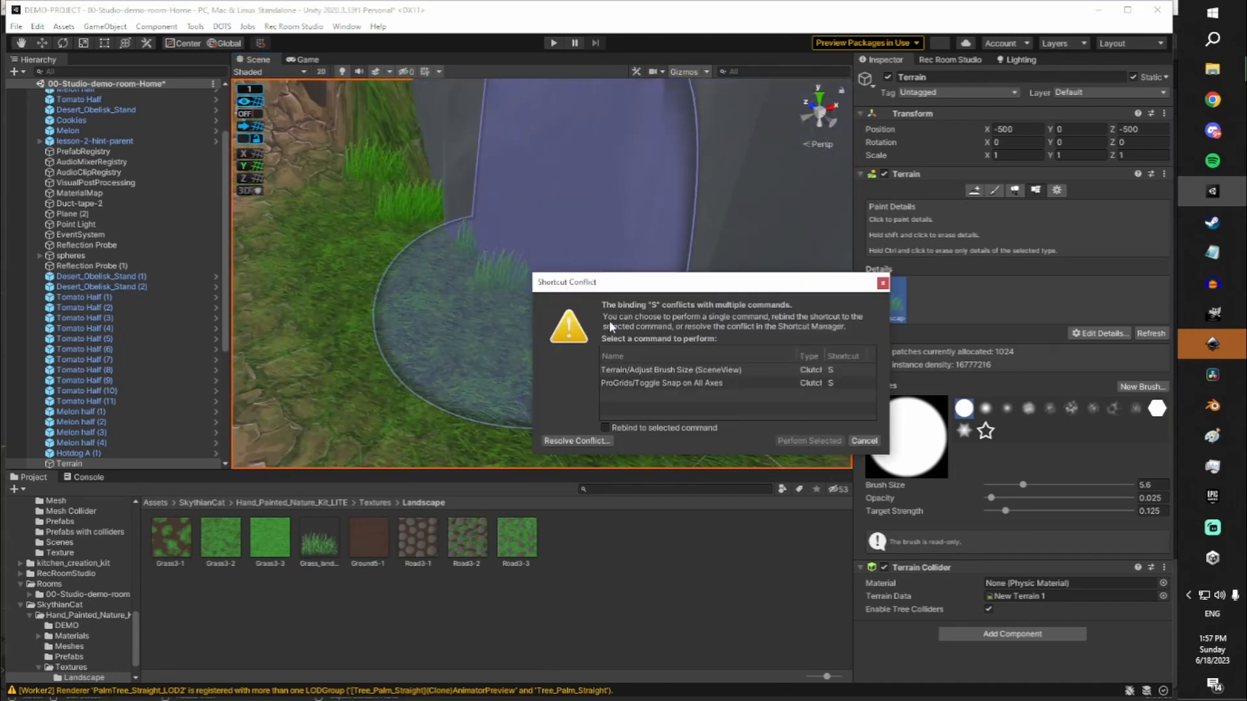
left_click(882, 283)
mouse_move(623, 231)
right_mouse_down()
mouse_move(548, 227)
mouse_move(532, 337)
right_mouse_up()
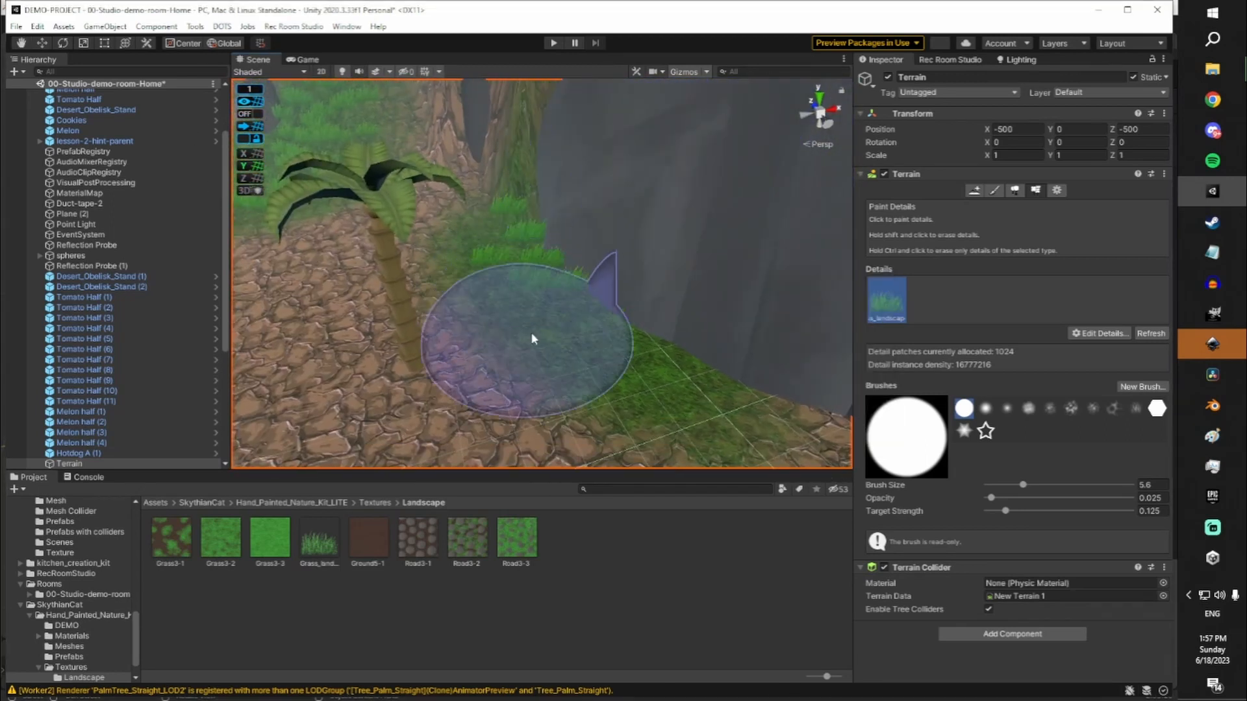
mouse_move(563, 414)
right_mouse_down()
mouse_move(529, 193)
mouse_move(668, 376)
right_mouse_up()
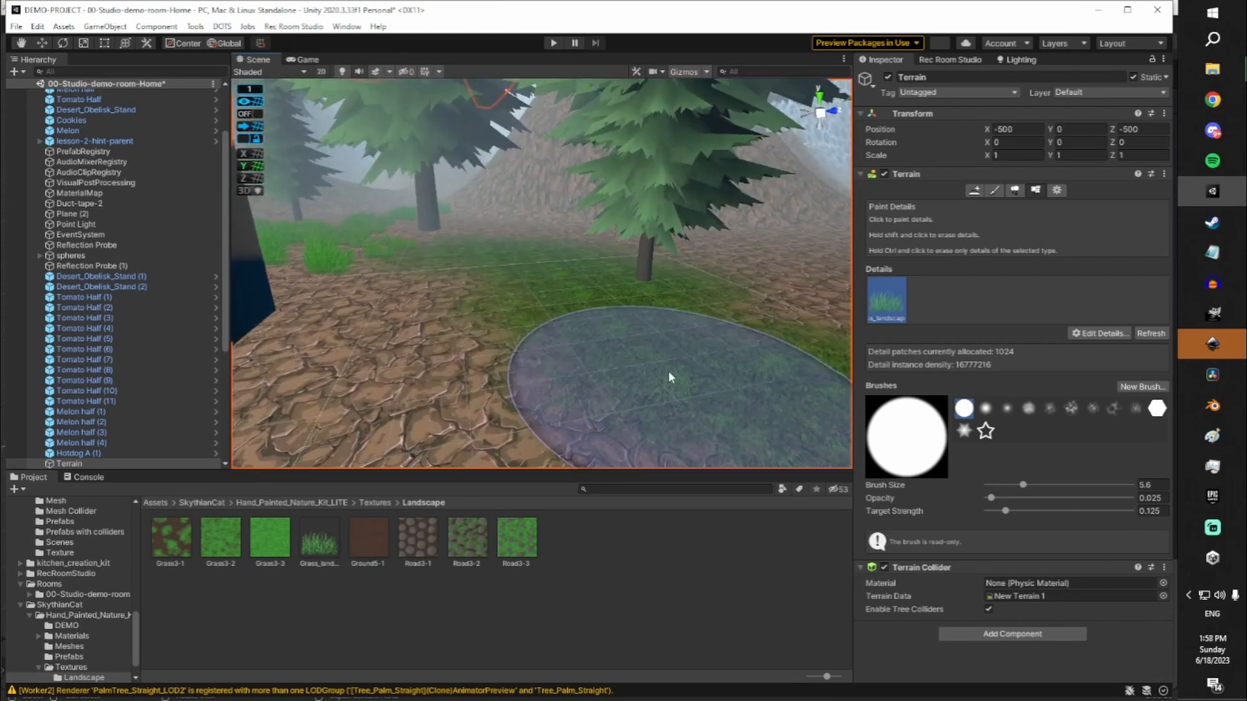
Paint grass details over the green ground patch beneath the pine beside the stone path
left_click_drag(617, 324, 504, 253)
mouse_move(503, 253)
right_mouse_down()
mouse_move(398, 200)
mouse_move(578, 387)
right_mouse_up()
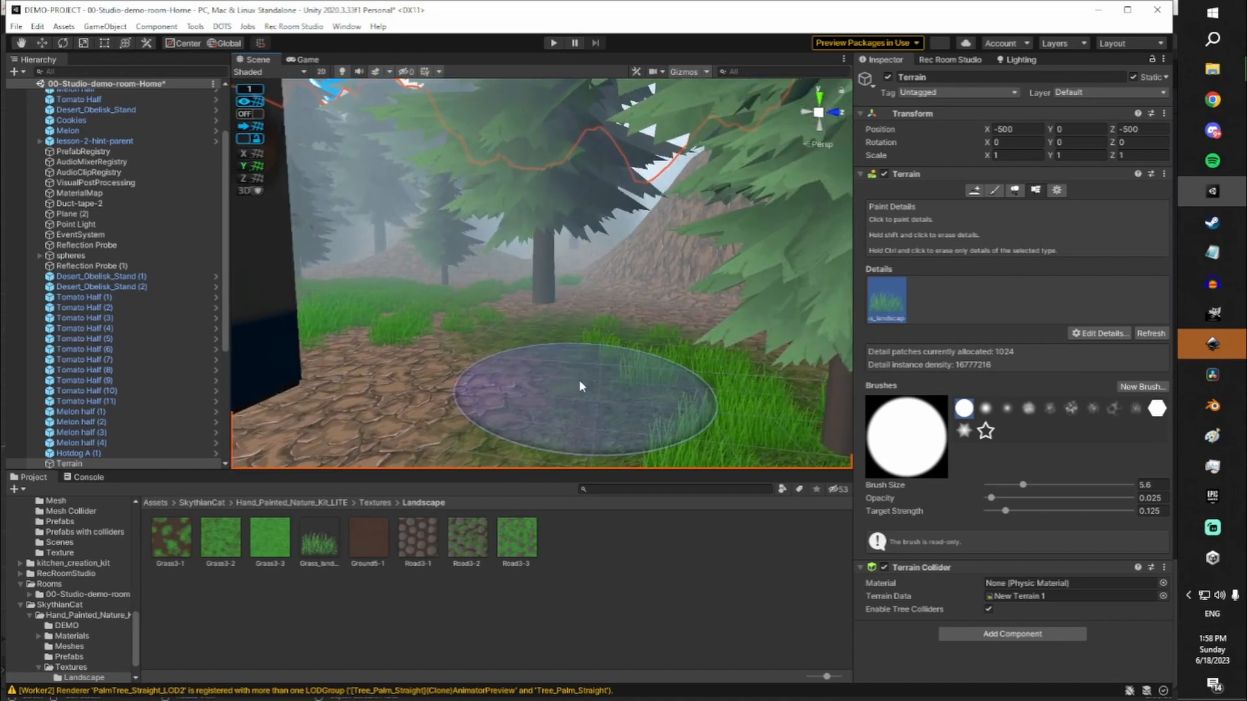
right_click_drag(459, 310, 1162, 181)
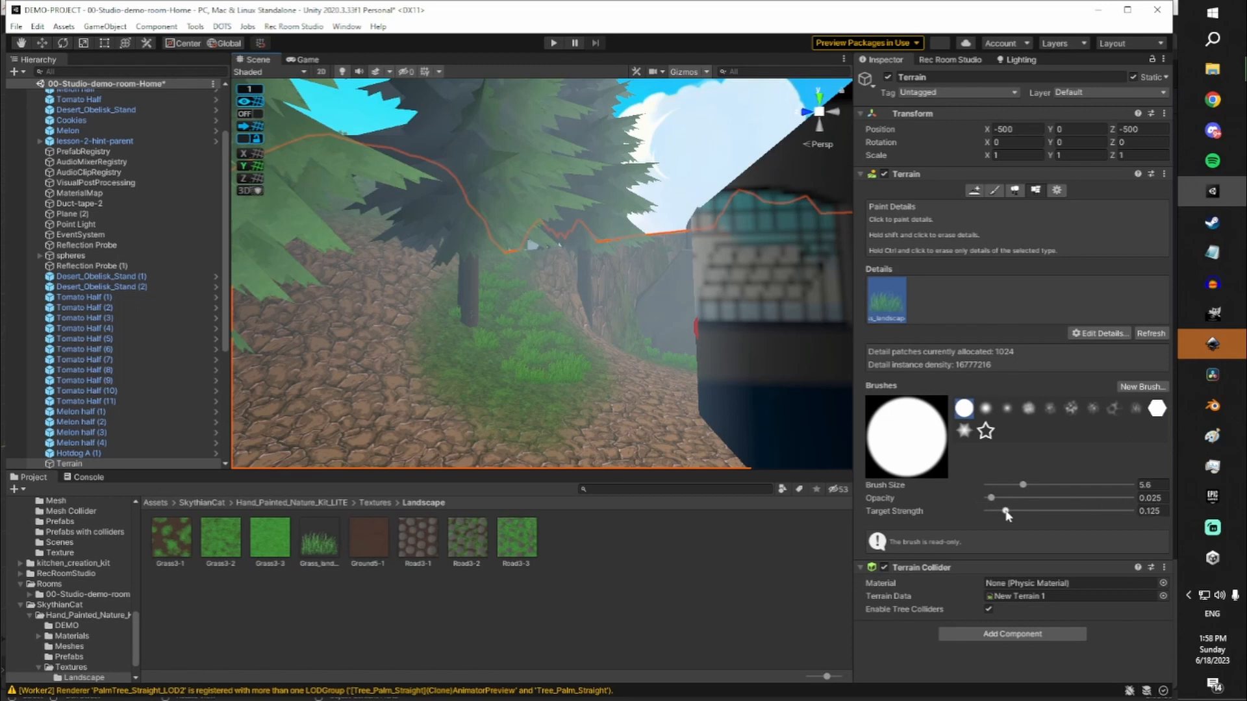
key("w")
mouse_move(651, 303)
right_mouse_down()
mouse_move(671, 252)
mouse_move(626, 316)
mouse_move(690, 331)
mouse_move(559, 389)
mouse_move(637, 359)
mouse_move(620, 372)
right_mouse_up()
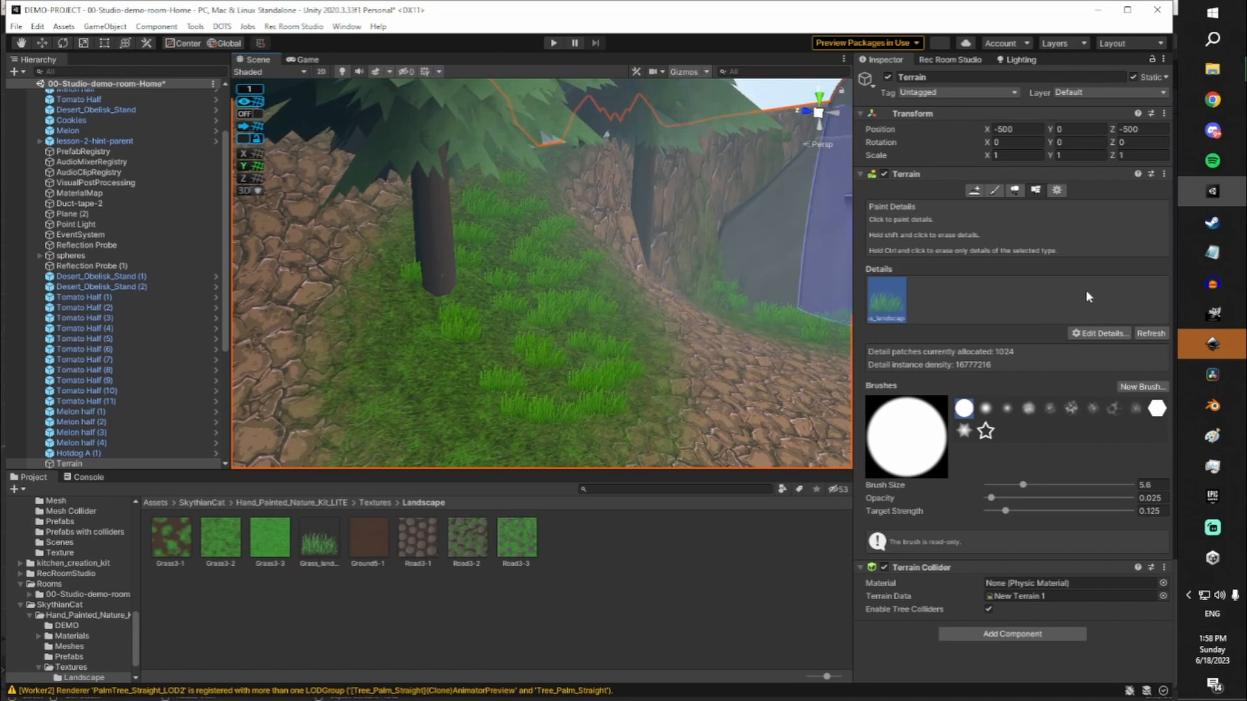
Start adding a detail mesh to the terrain and browse the game objects available for its detail prefab
left_click(1083, 334)
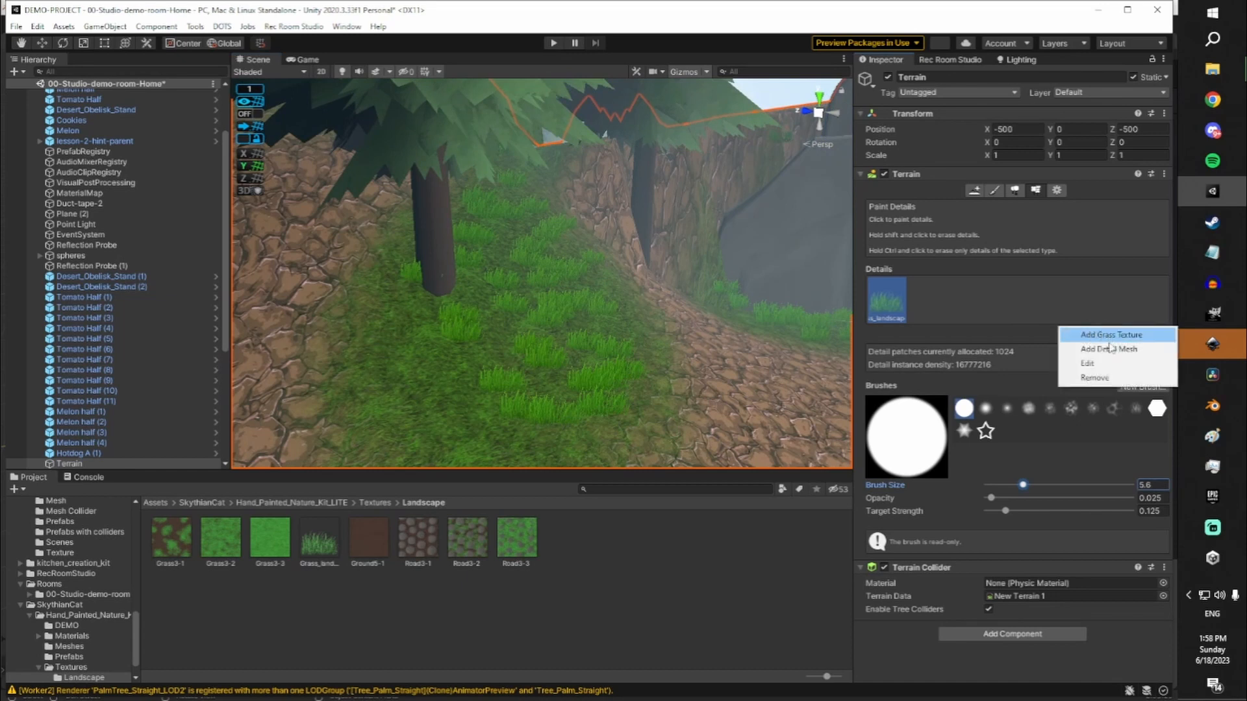
left_click(1109, 348)
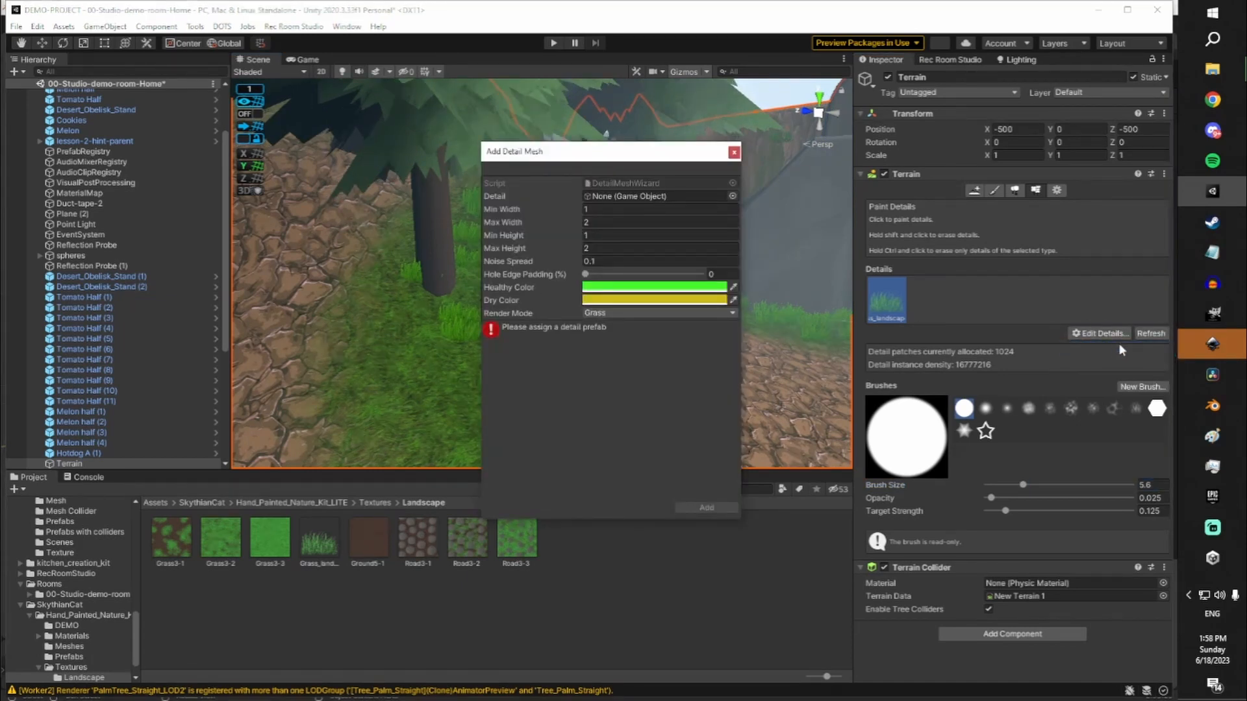
left_click_drag(637, 161, 328, 124)
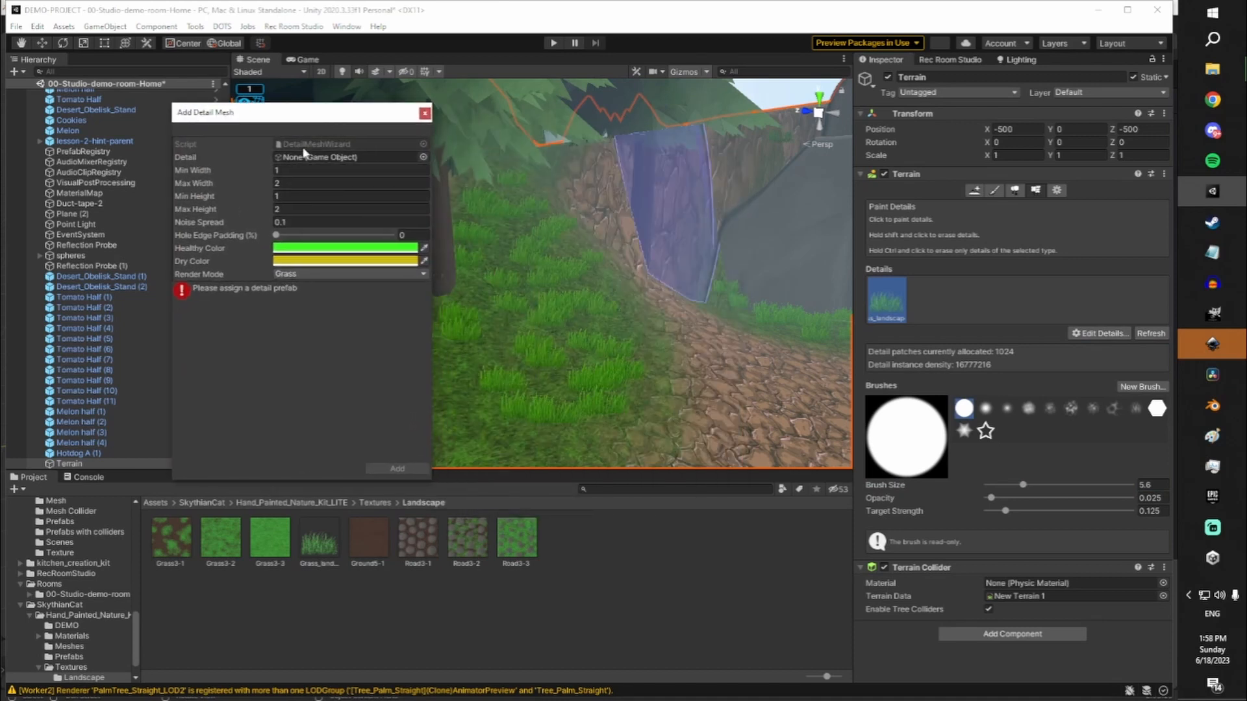
left_click(424, 158)
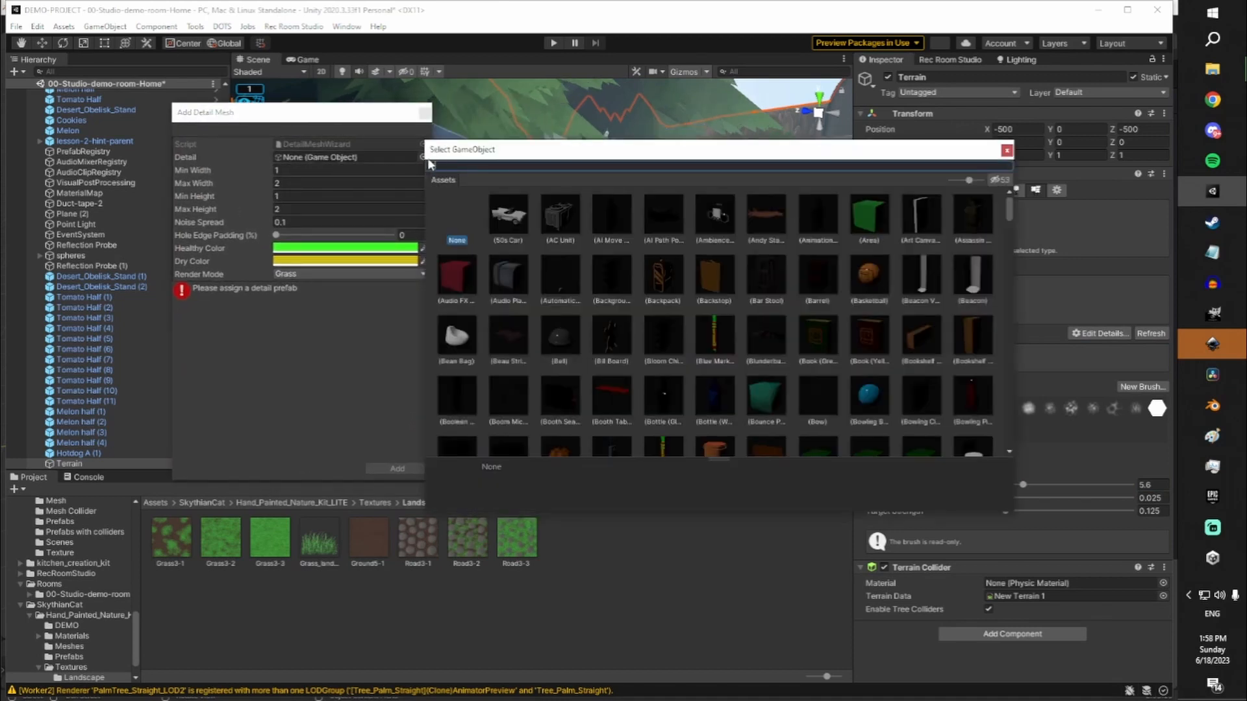
left_click_drag(656, 161, 406, 162)
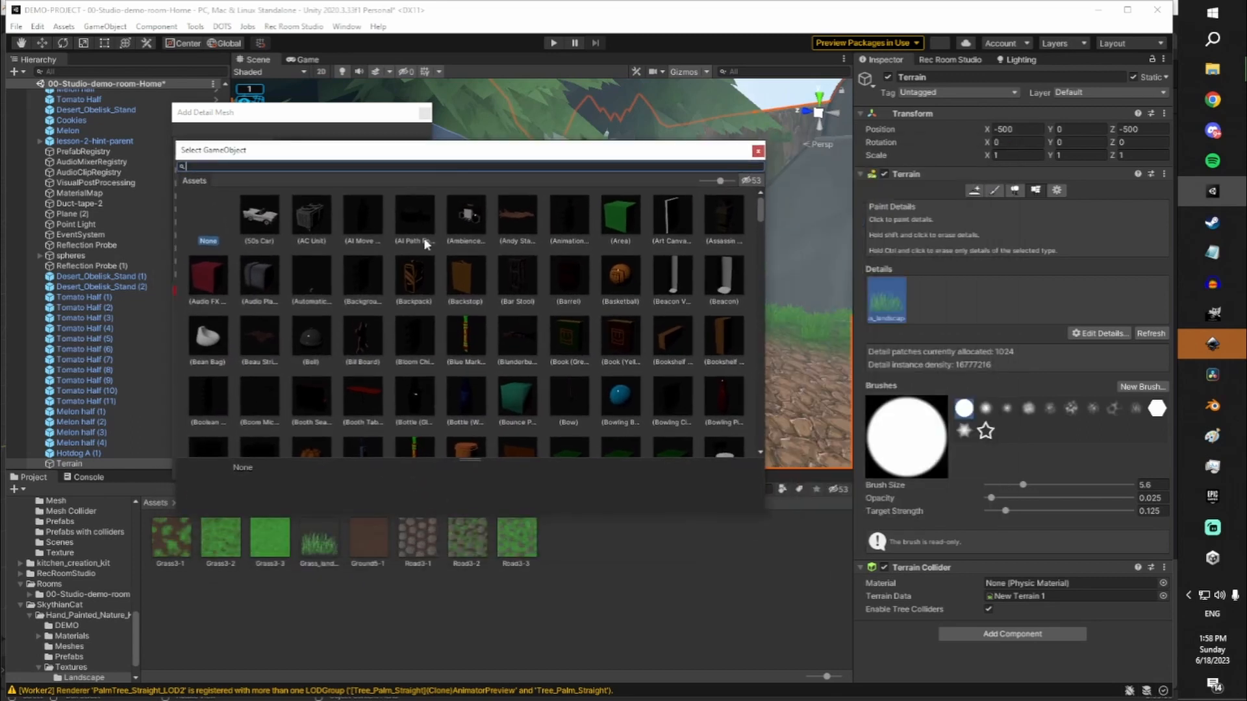
scroll(667, 310, "down", 10)
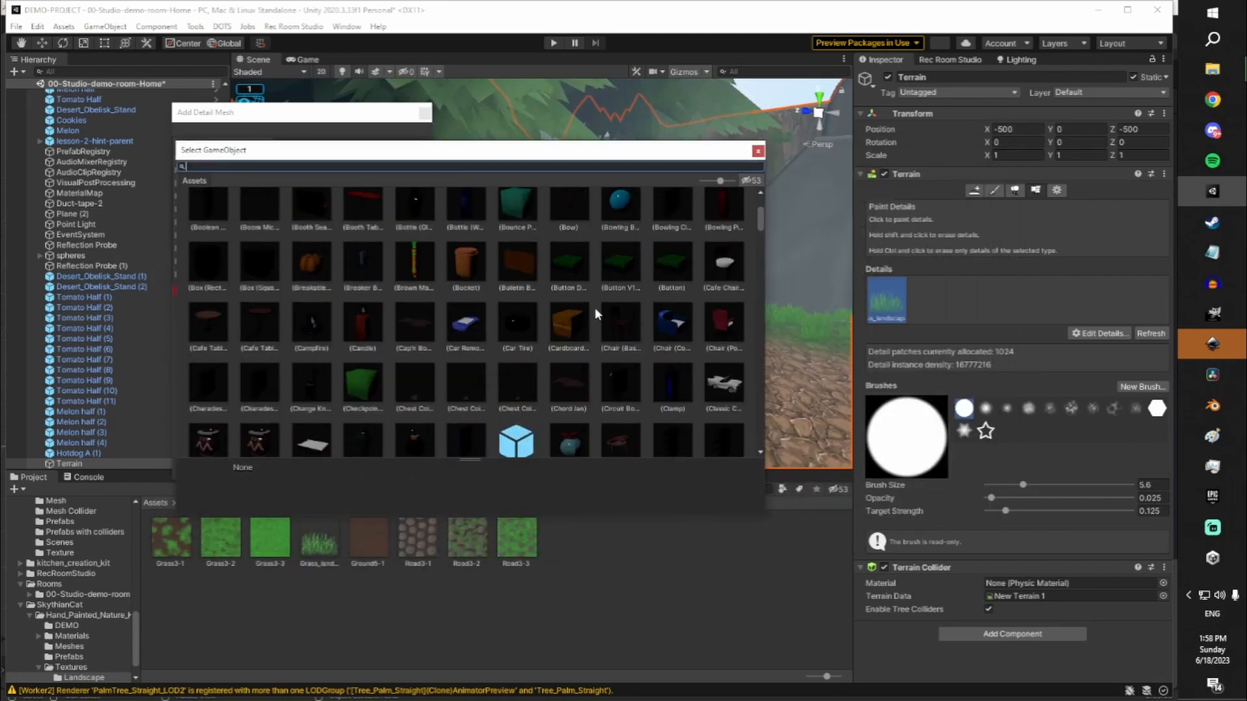
scroll(552, 379, "down", 5)
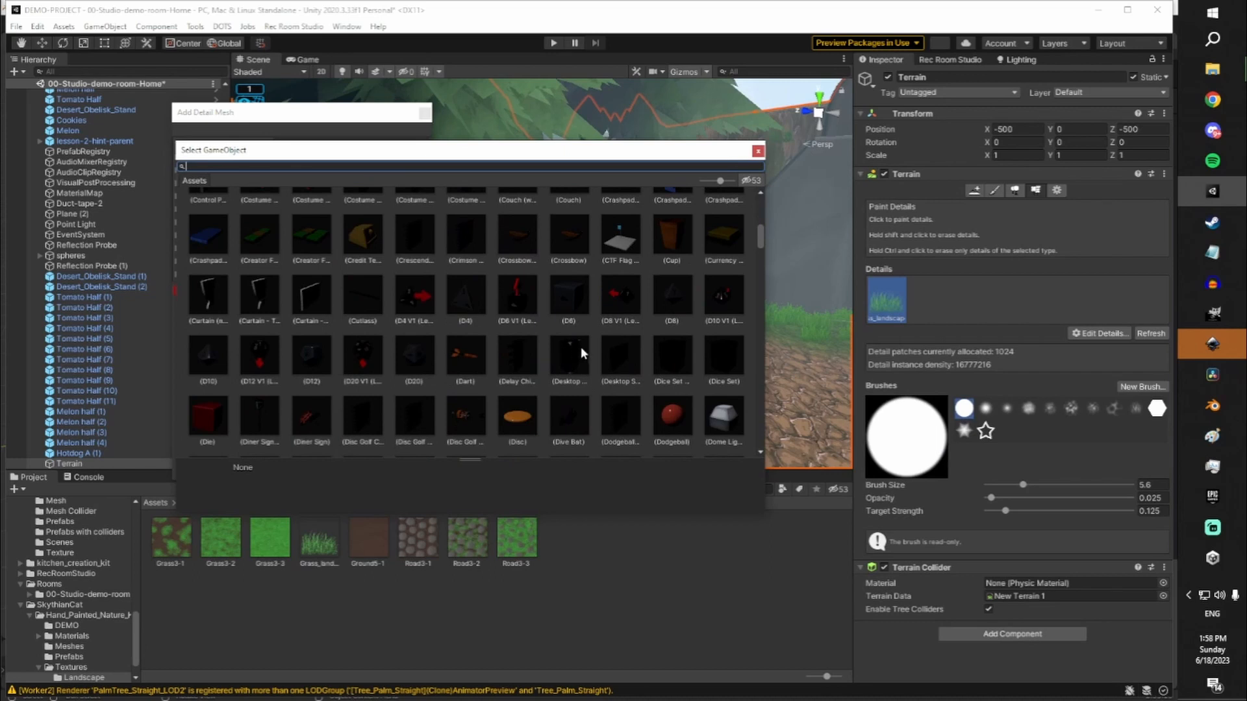
scroll(584, 347, "up", 15)
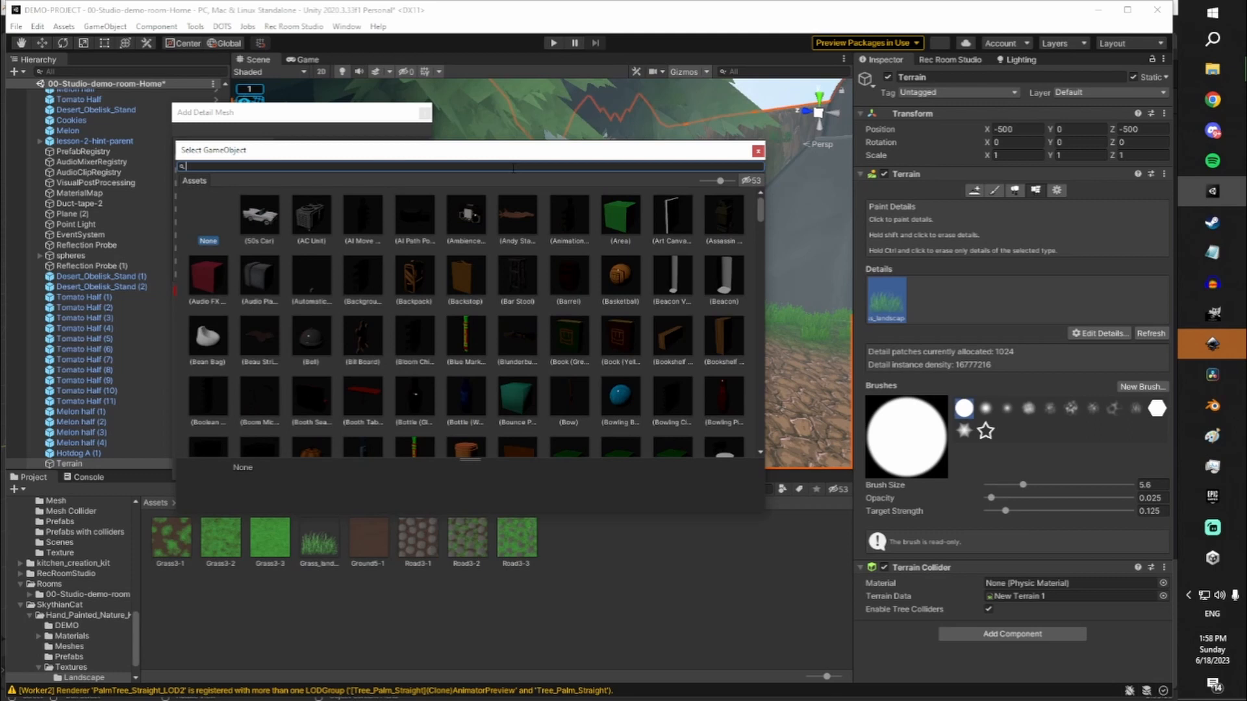
Search the game objects for "tomato", assign the red Tomato prefab as the detail and add it to the terrain
type("tomato")
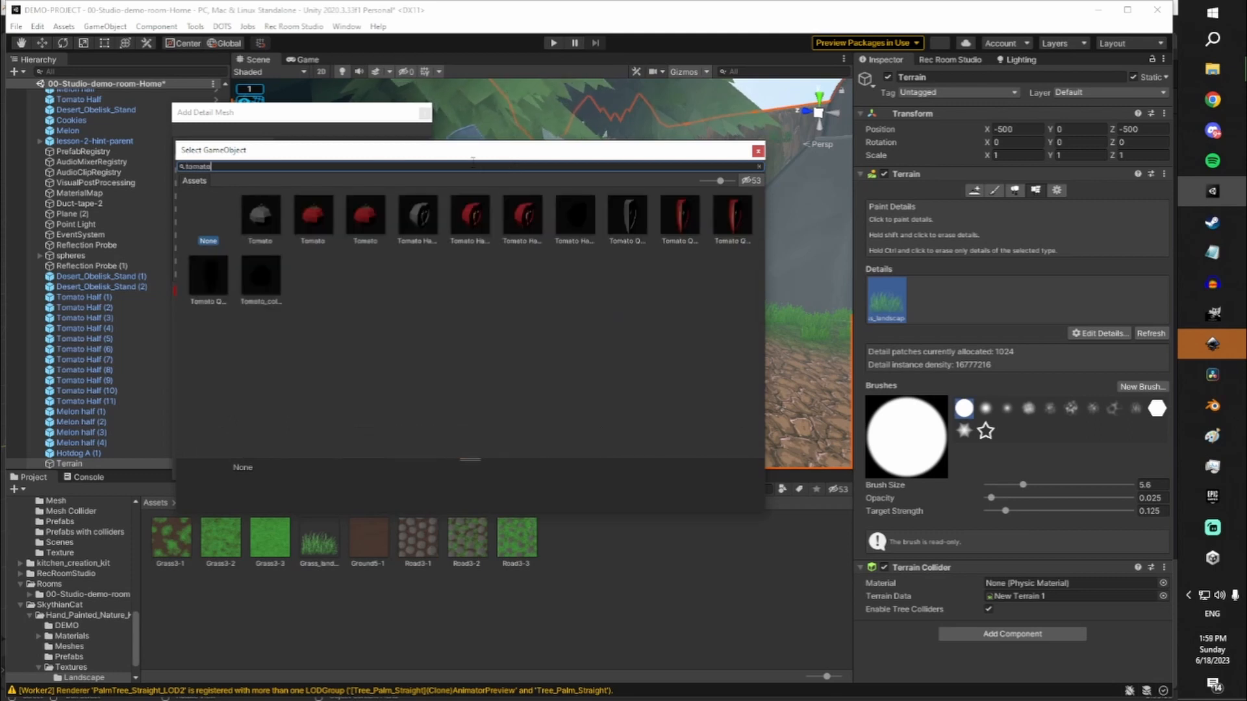
left_click_drag(475, 161, 461, 136)
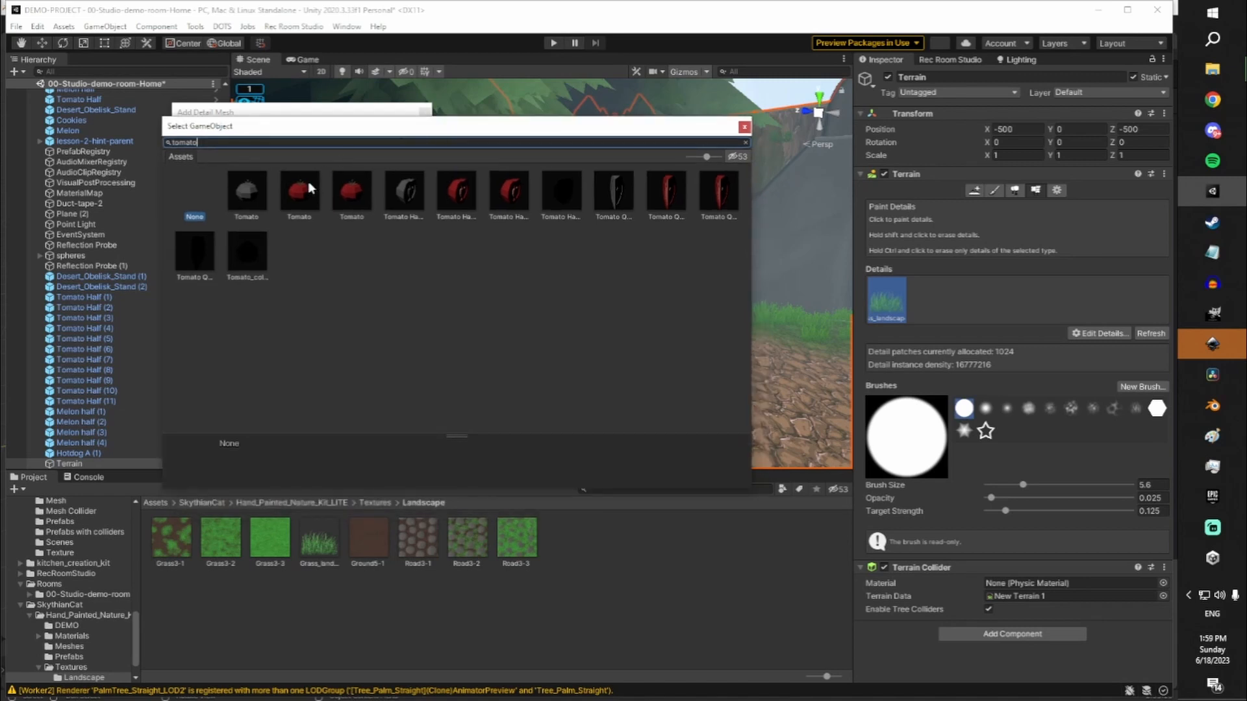
left_click(294, 193)
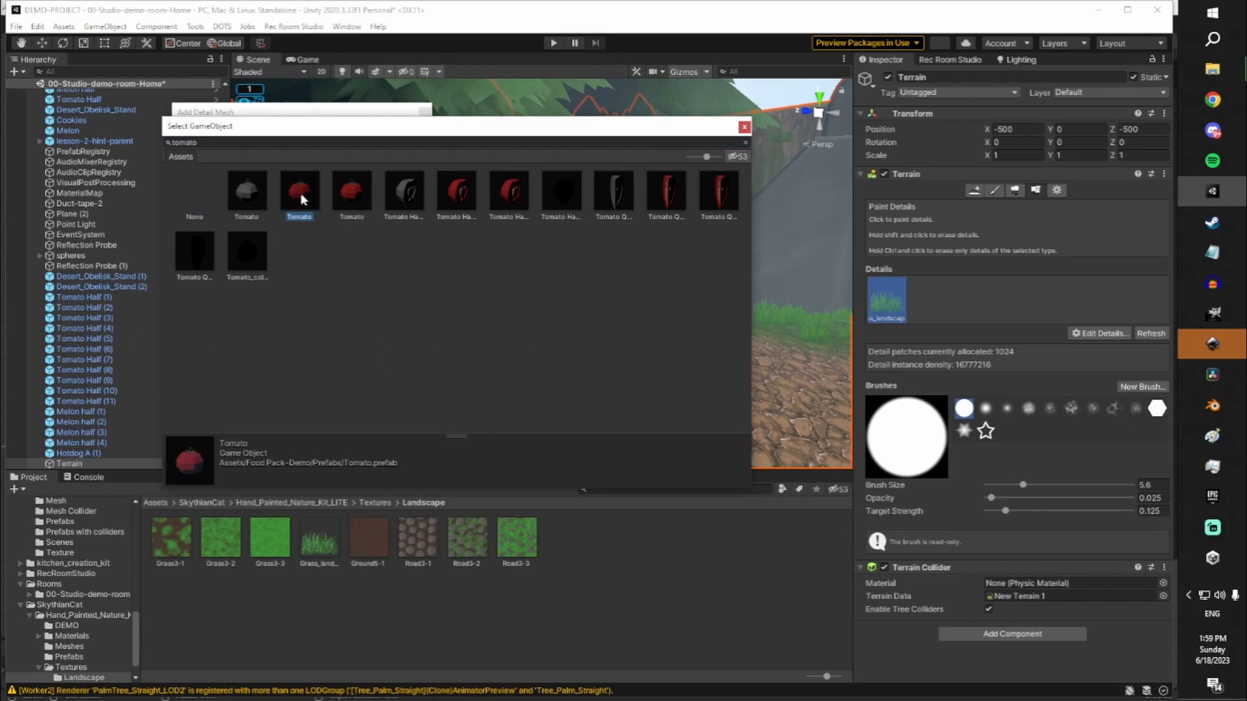
double_click(304, 186)
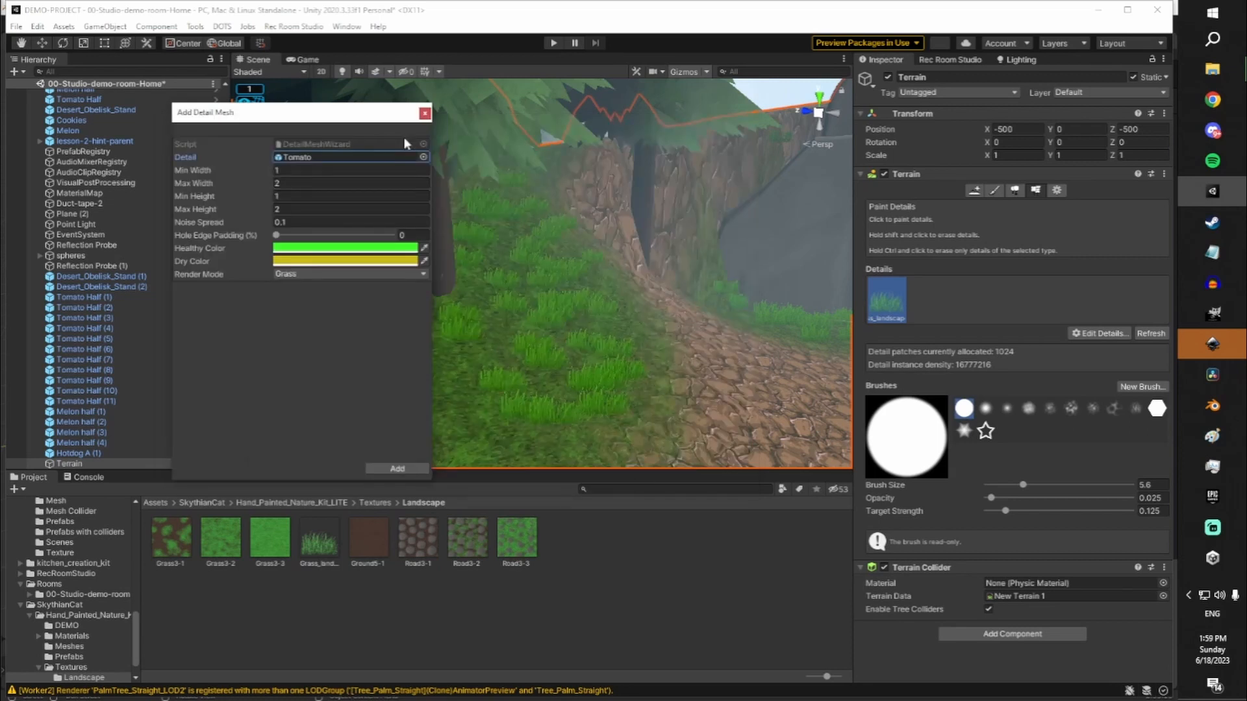
left_click(404, 471)
Choose the Tomato detail and paint a few tomatoes in the grass beside the pine on the green patch
mouse_move(655, 266)
right_mouse_down()
mouse_move(550, 309)
mouse_move(601, 287)
mouse_move(545, 298)
right_mouse_up()
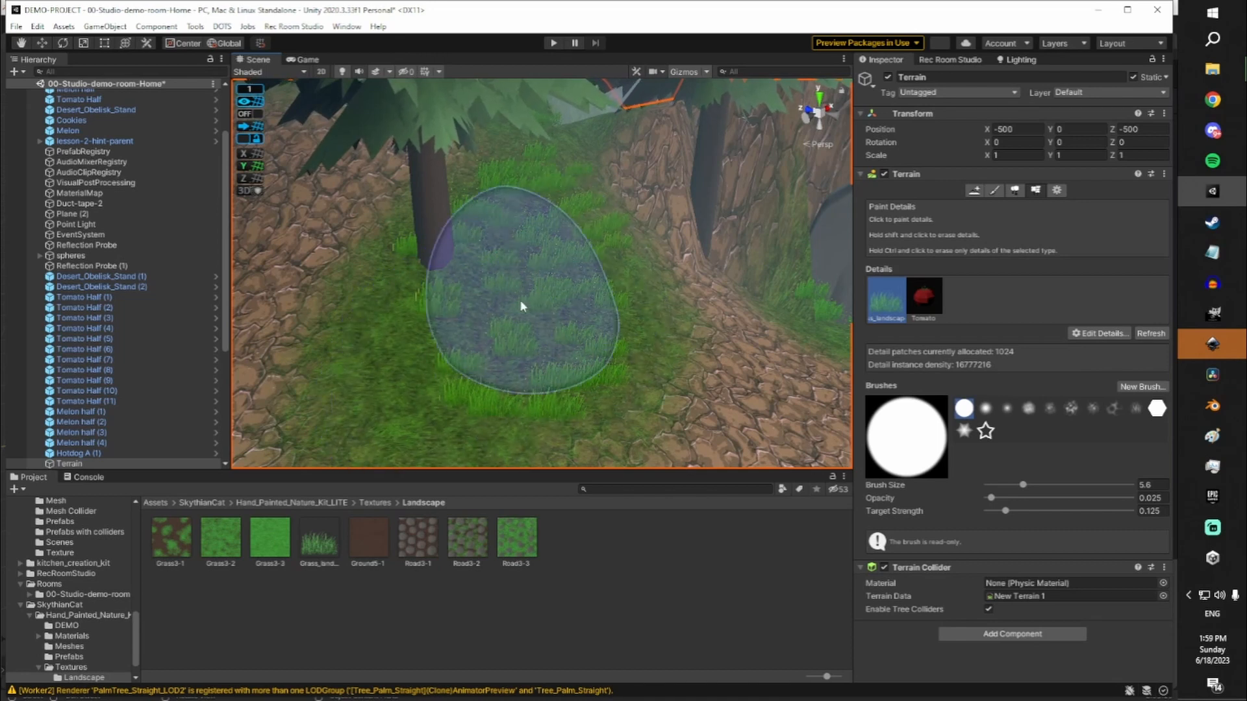
mouse_move(584, 344)
right_mouse_down()
mouse_move(617, 297)
mouse_move(754, 289)
mouse_move(777, 277)
mouse_move(860, 321)
mouse_move(826, 318)
right_mouse_up()
key("w")
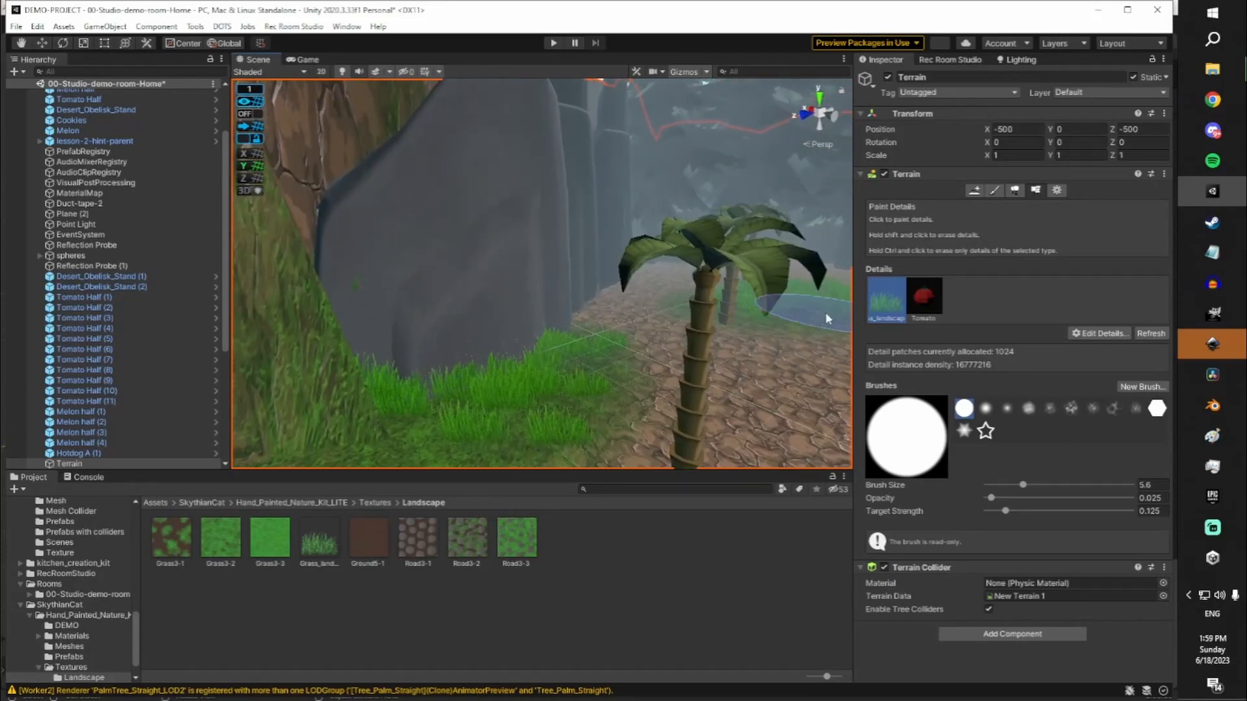
left_click(932, 301)
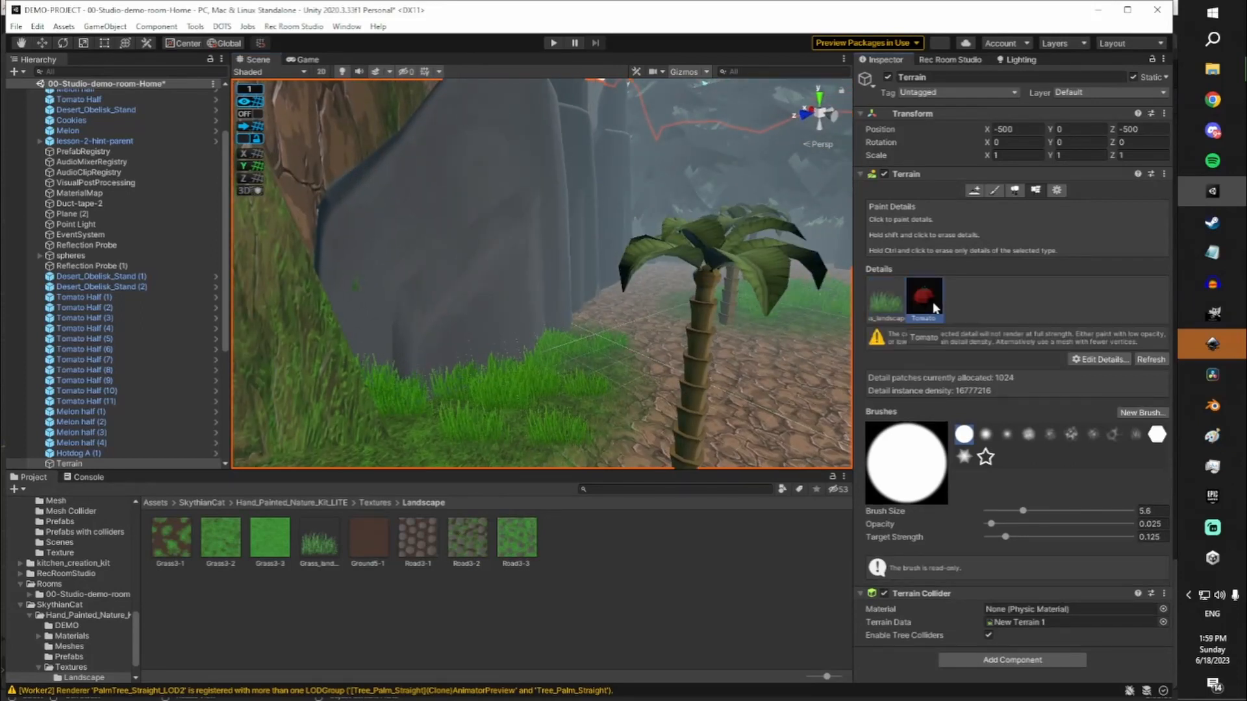
right_click_drag(710, 257, 552, 237)
key("w")
key("s")
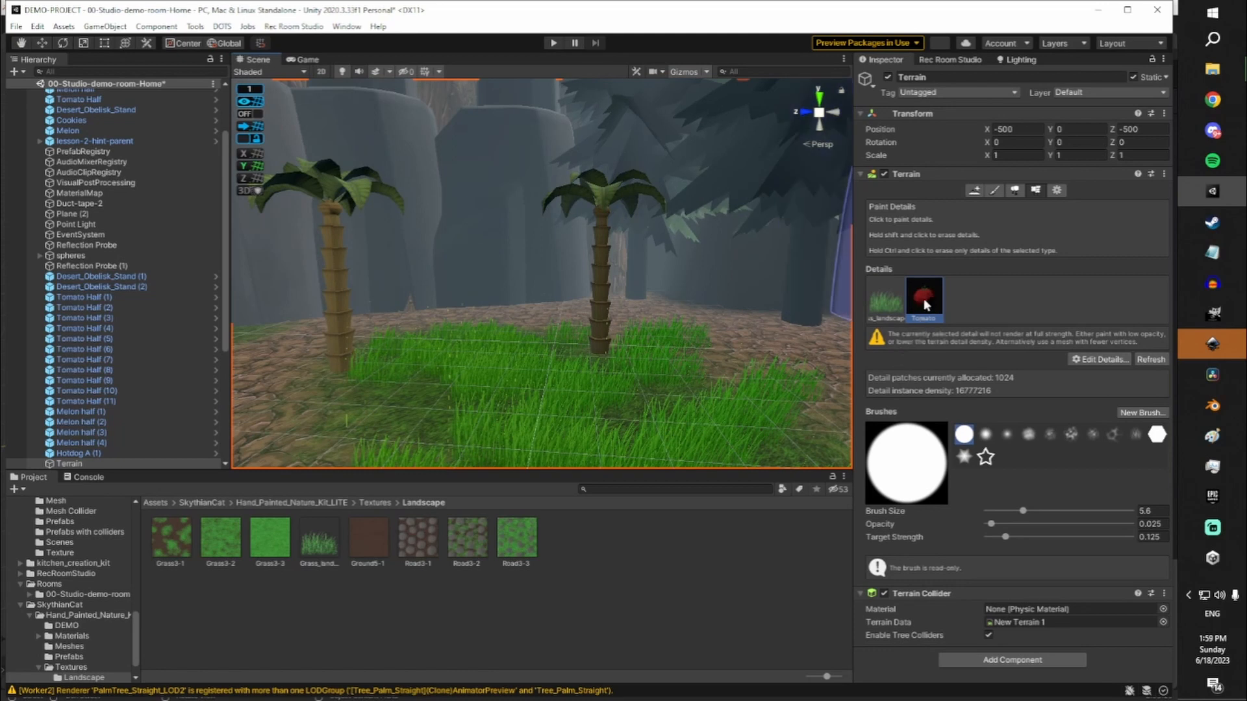
right_click_drag(554, 299, 188, 276)
key("w")
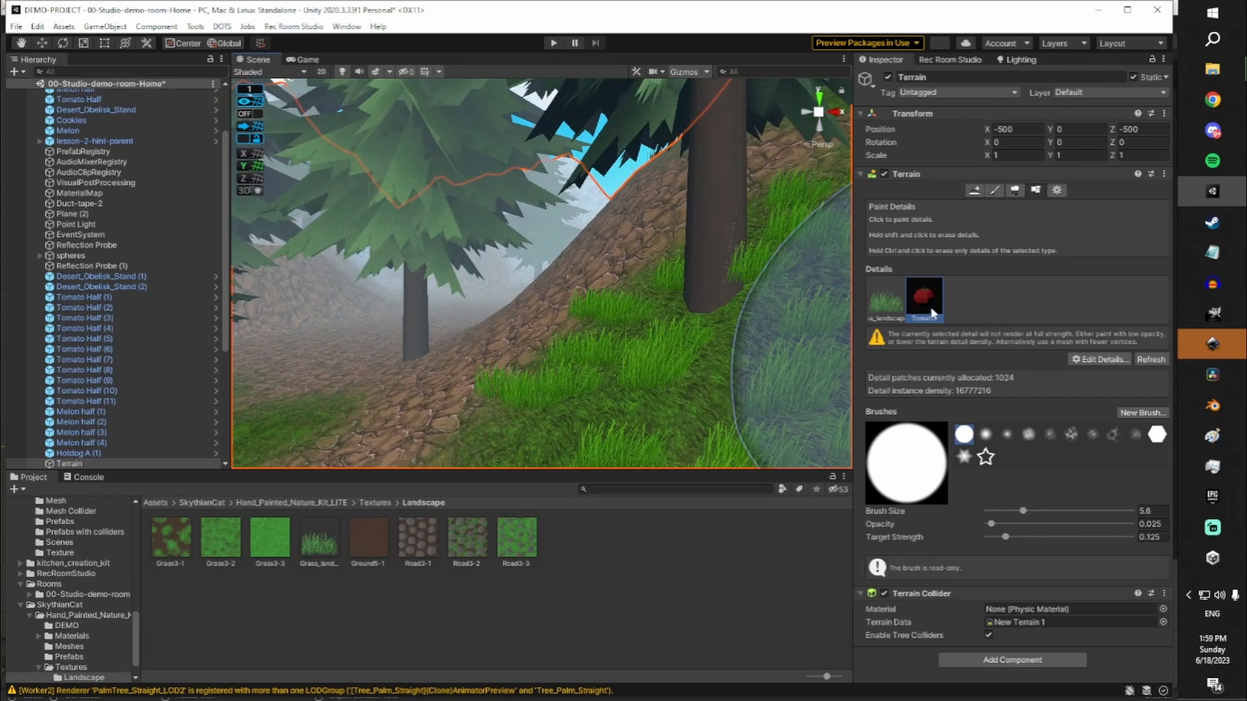
mouse_move(676, 357)
right_mouse_down()
mouse_move(478, 292)
mouse_move(437, 321)
mouse_move(513, 423)
mouse_move(640, 381)
mouse_move(640, 412)
mouse_move(652, 274)
right_mouse_up()
key("w")
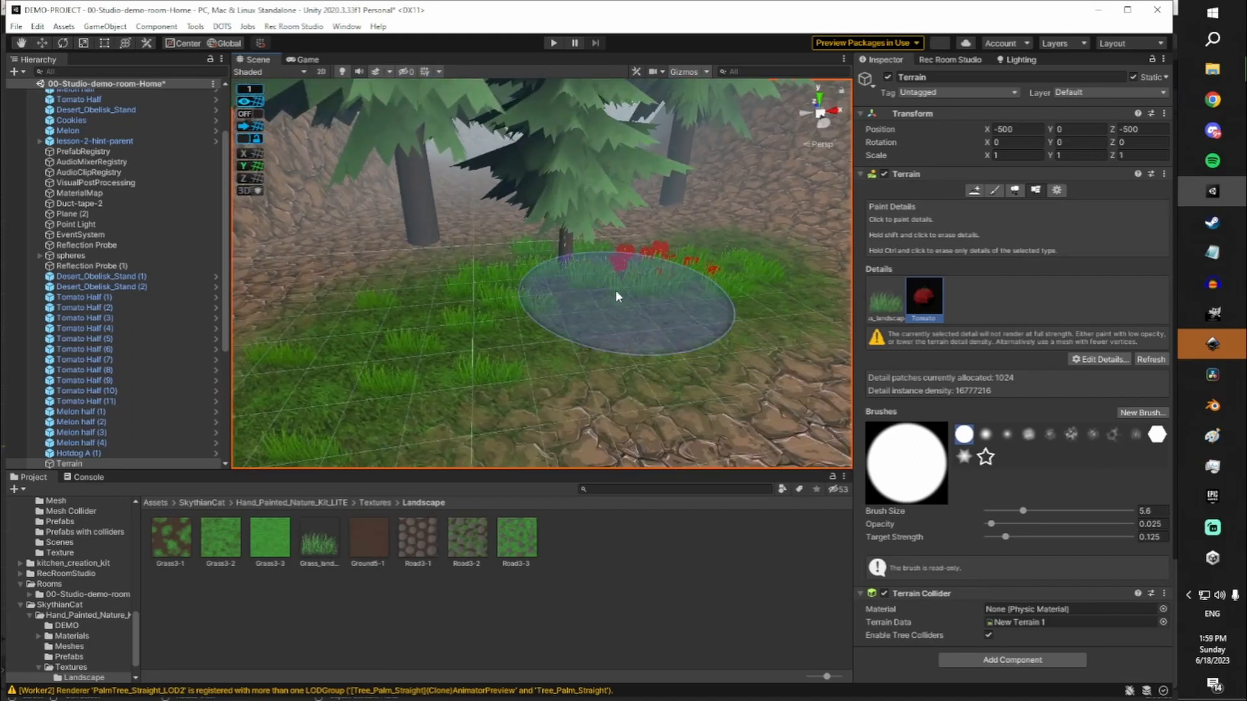
Paint tomato details across the grass patches and stony ground between the pines
left_click_drag(615, 292, 372, 351)
right_click_drag(617, 324, 383, 300)
left_click_drag(596, 342, 365, 283)
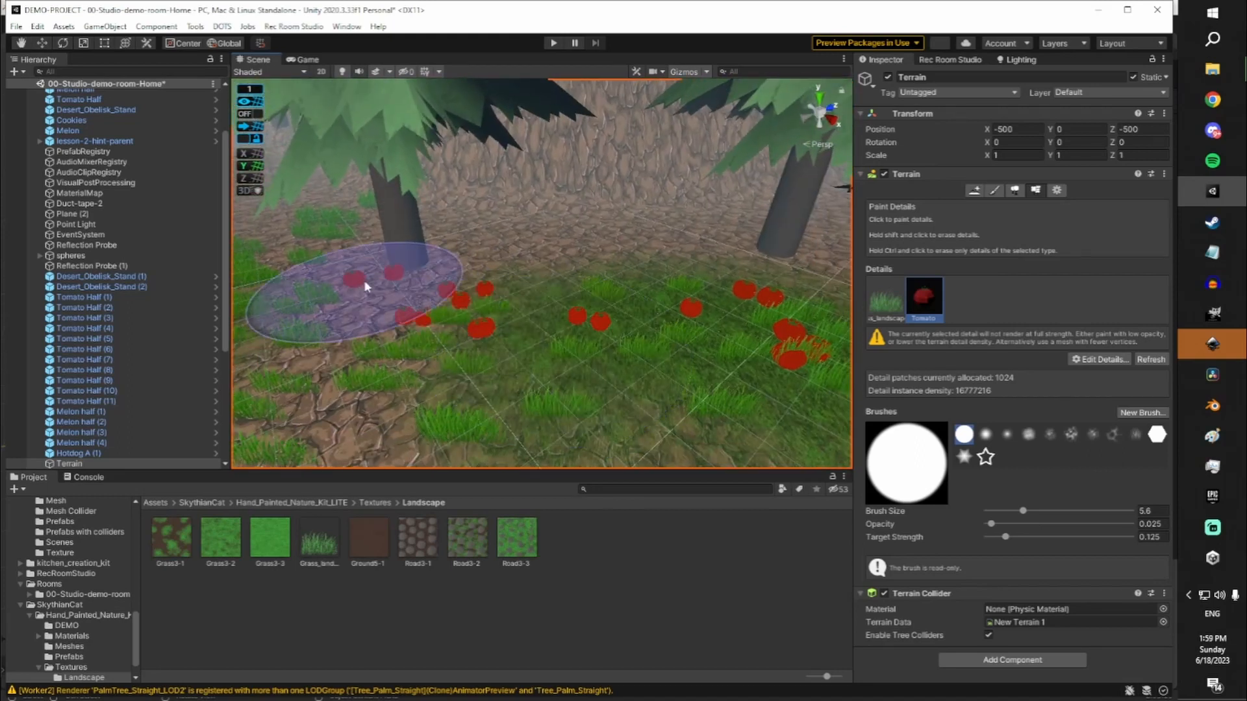
right_click_drag(572, 292, 402, 224)
left_click_drag(544, 317, 353, 306)
mouse_move(513, 286)
right_mouse_down()
mouse_move(447, 261)
mouse_move(358, 285)
right_mouse_up()
mouse_move(599, 384)
left_mouse_down()
mouse_move(360, 317)
mouse_move(280, 334)
left_mouse_up()
mouse_move(464, 318)
right_mouse_down()
mouse_move(504, 307)
mouse_move(738, 345)
mouse_move(772, 373)
mouse_move(833, 354)
right_mouse_up()
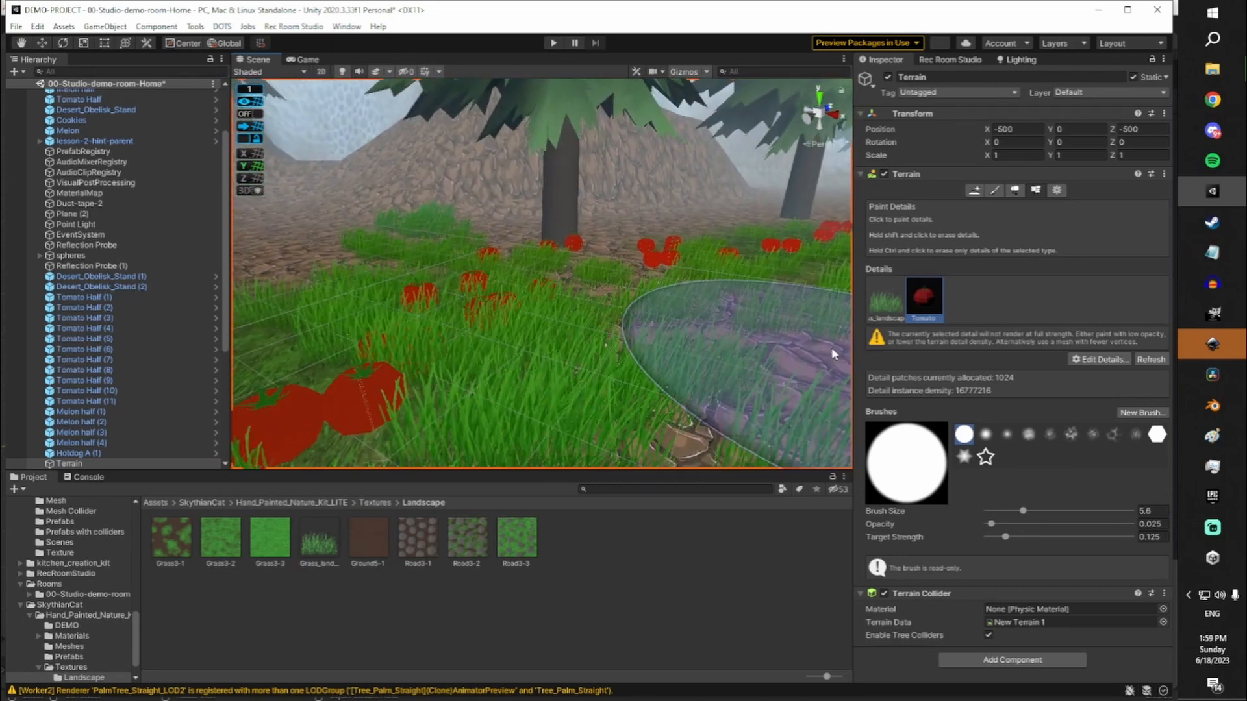
Start another detail mesh for the terrain and browse the whole list of game objects for a prefab
left_click(1110, 361)
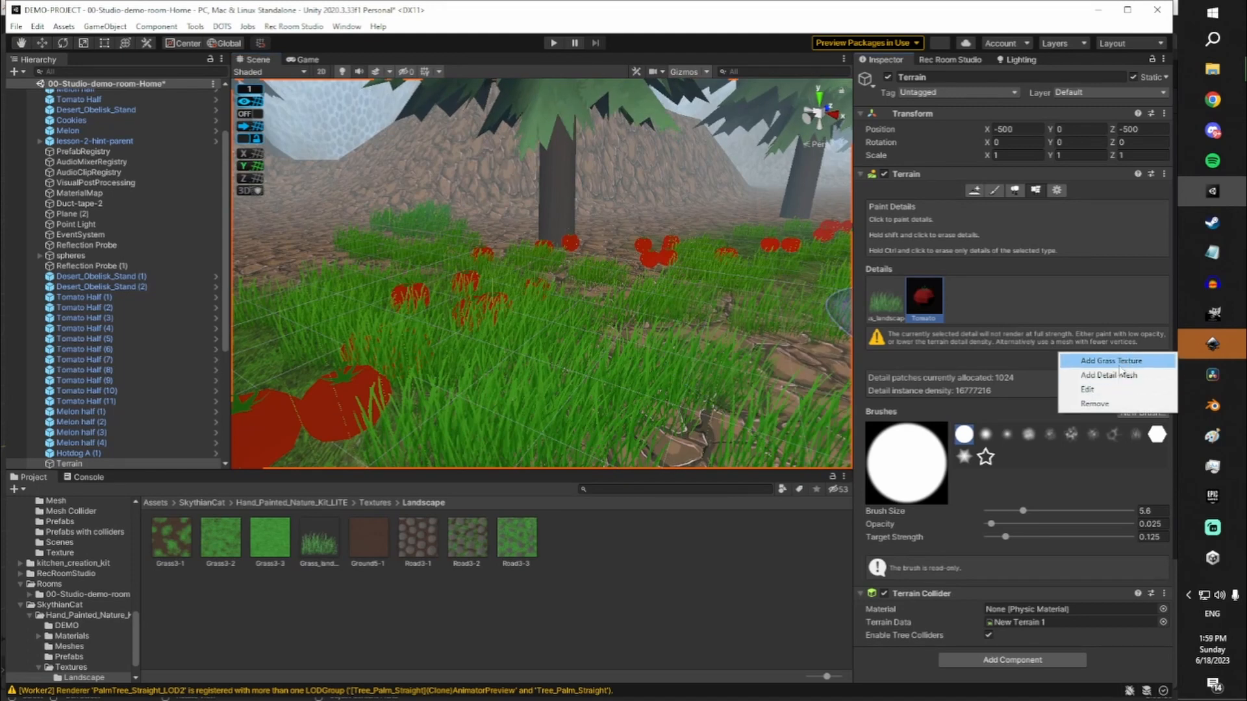
left_click(1121, 377)
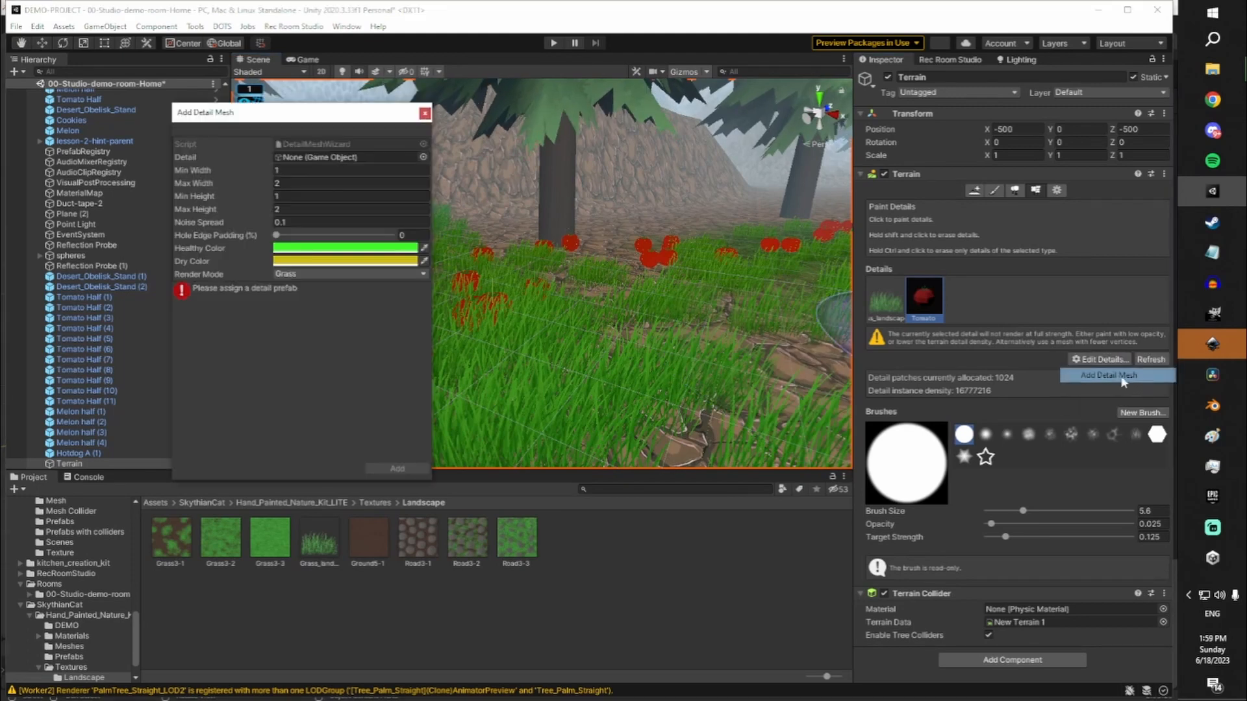
left_click(423, 158)
scroll(724, 318, "down", 3)
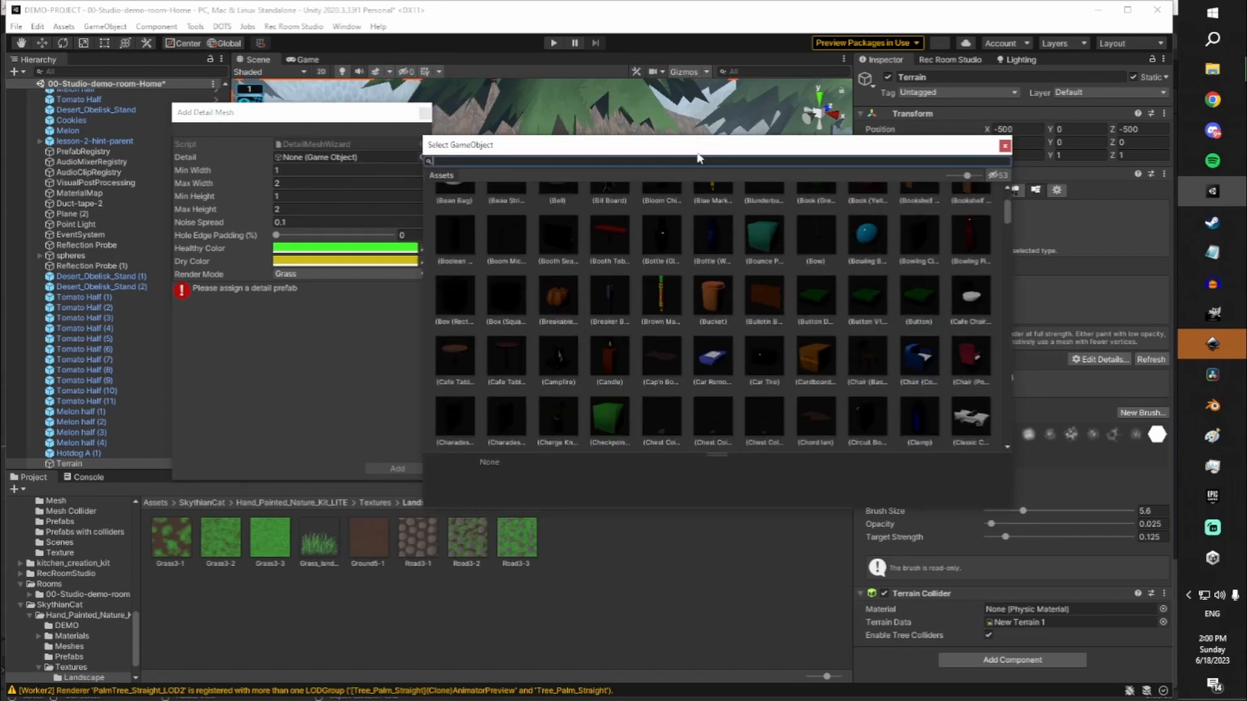
left_click_drag(699, 144, 657, 117)
scroll(687, 211, "down", 2)
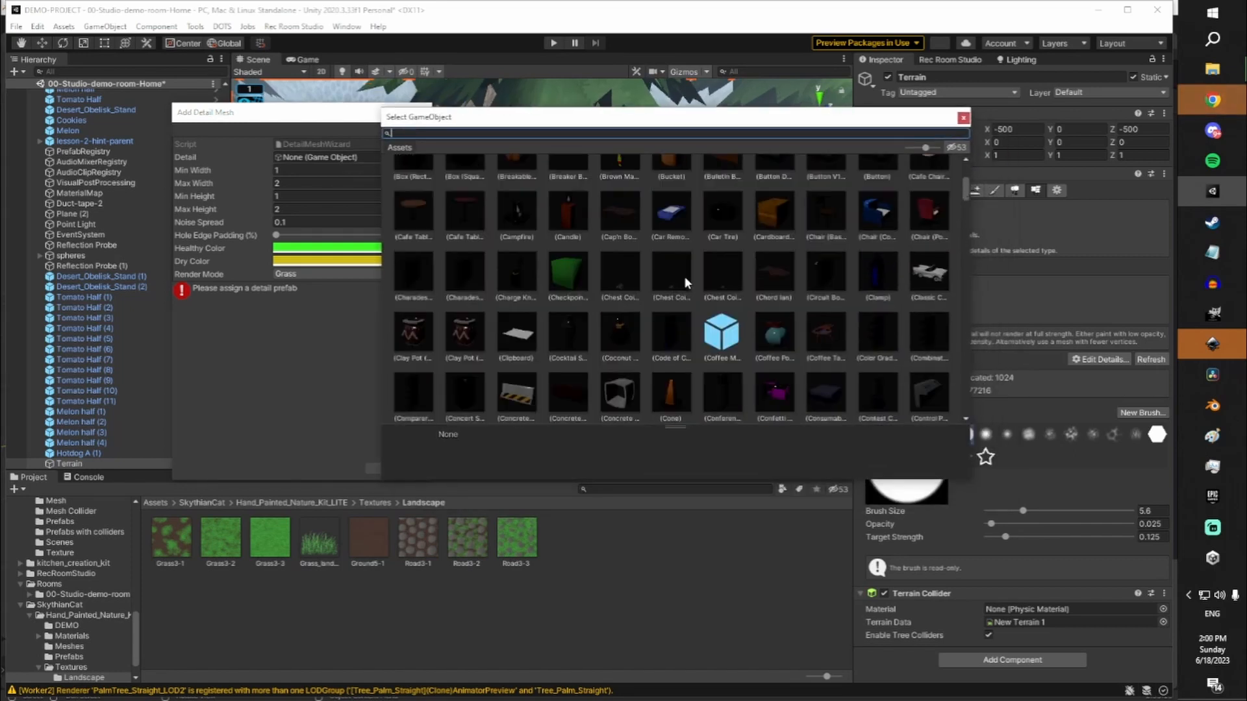
scroll(686, 282, "down", 10)
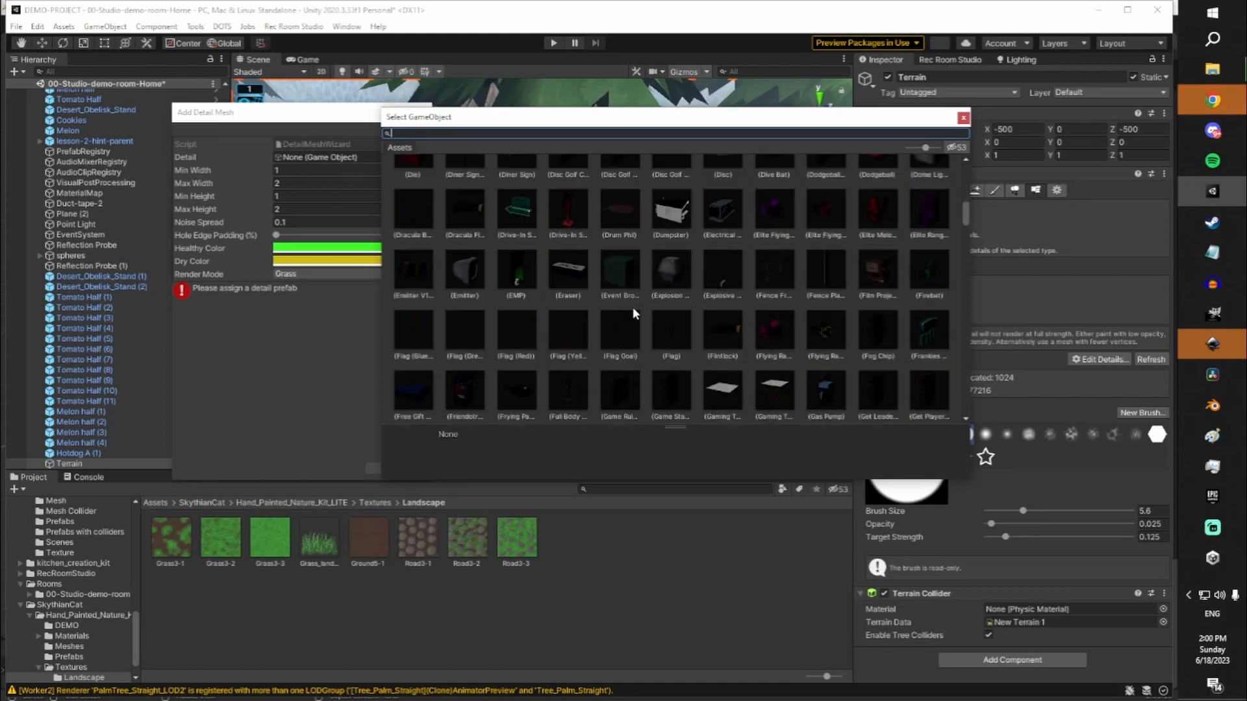
scroll(689, 341, "down", 3)
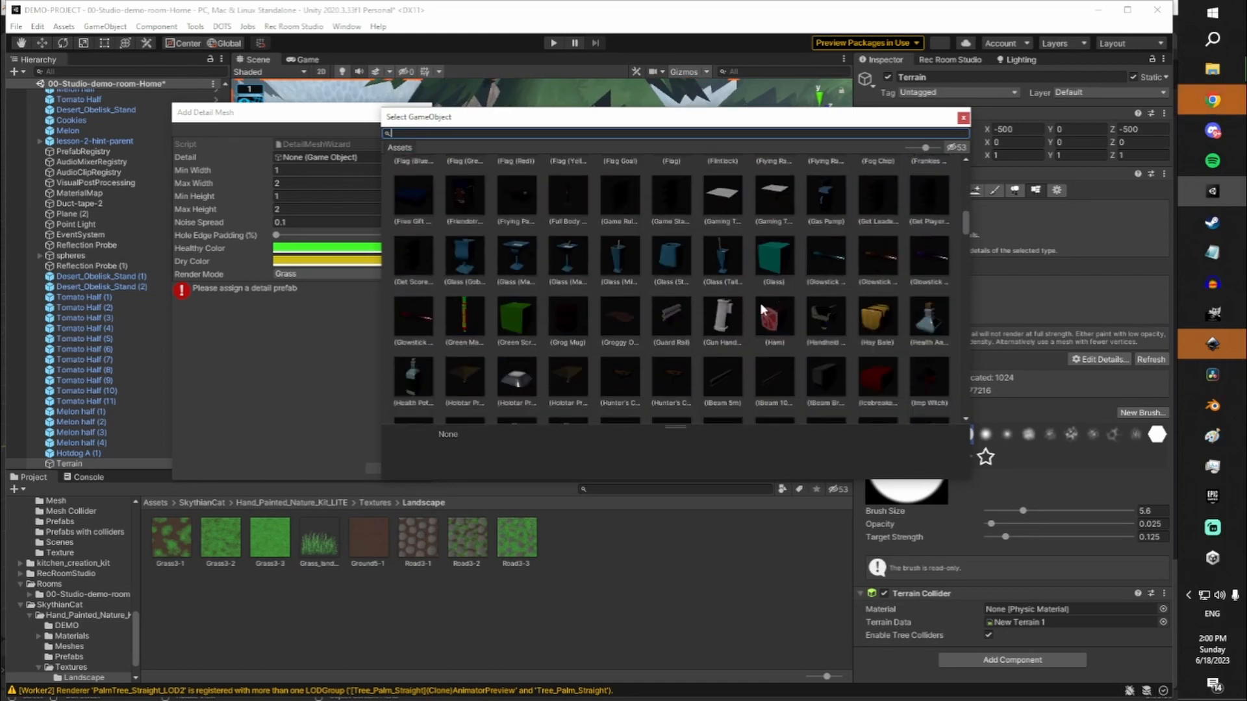
scroll(759, 302, "down", 7)
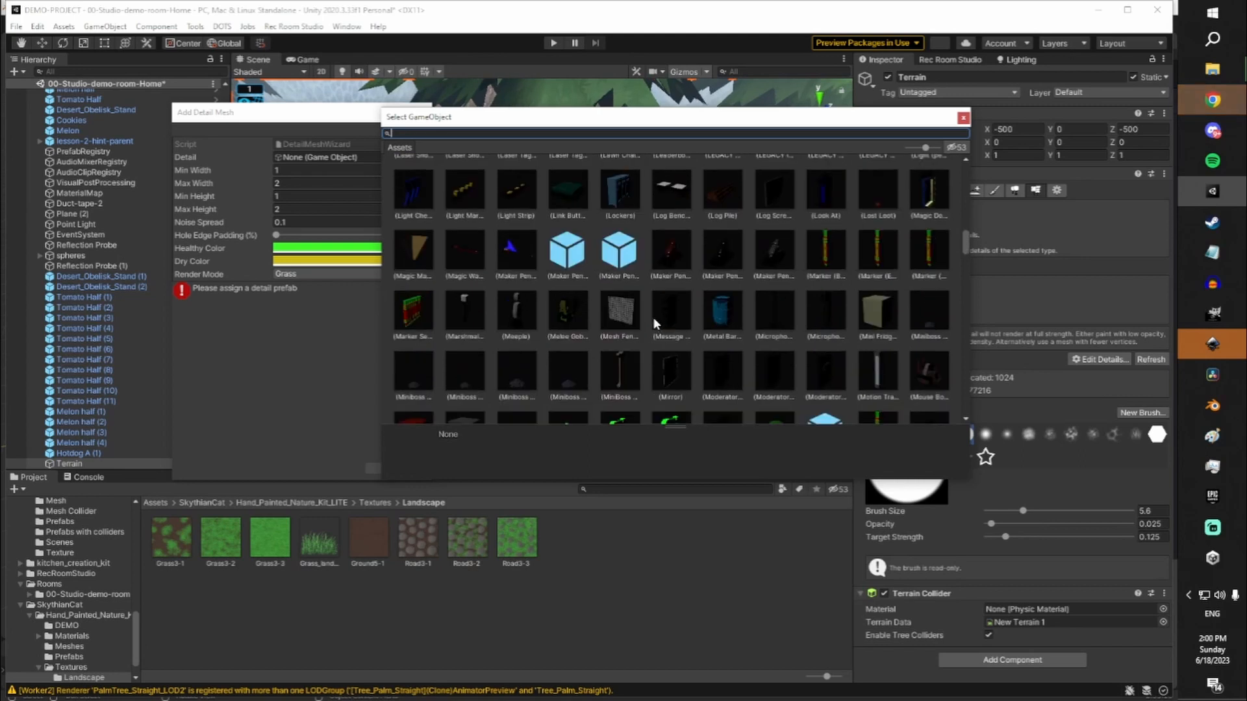
scroll(704, 309, "down", 10)
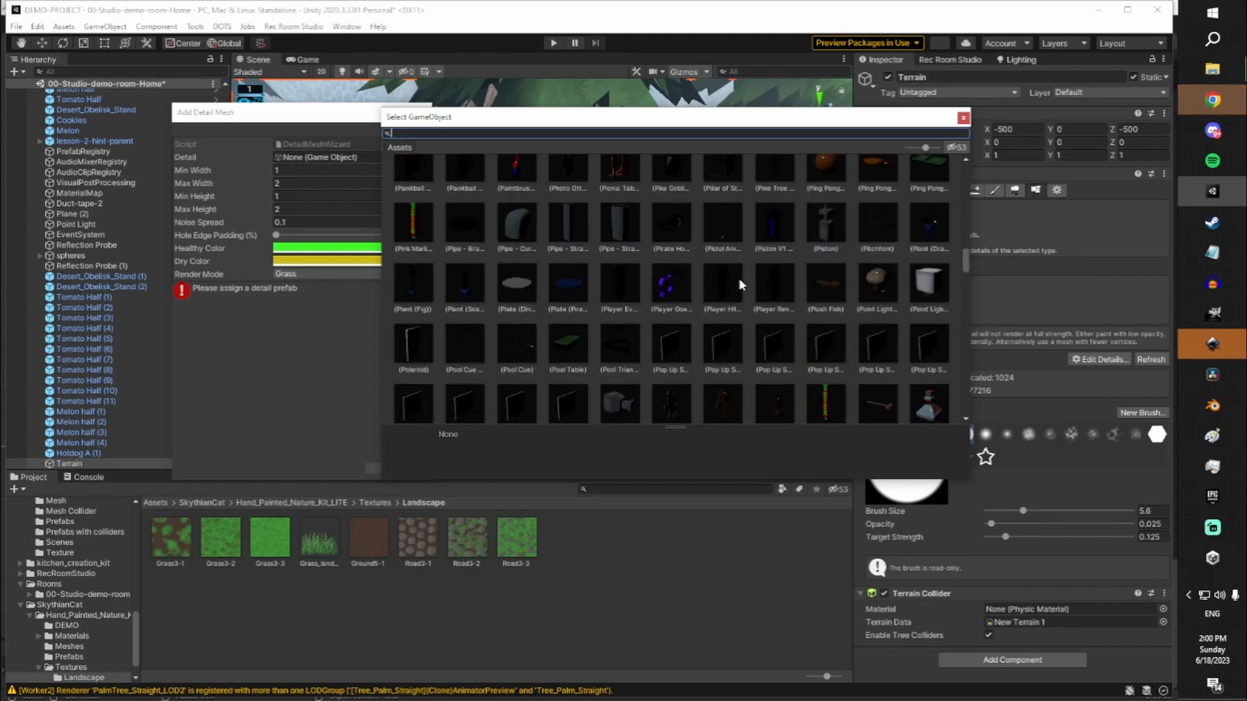
left_click_drag(966, 264, 970, 434)
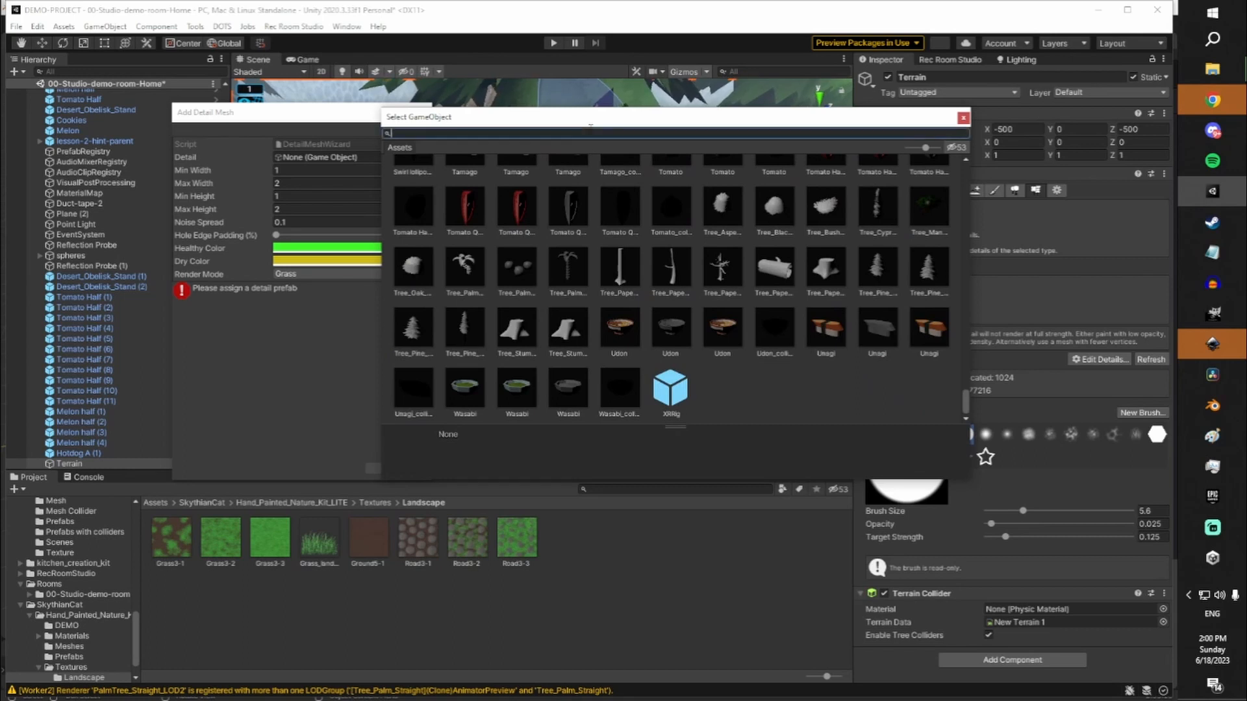
type("rocks")
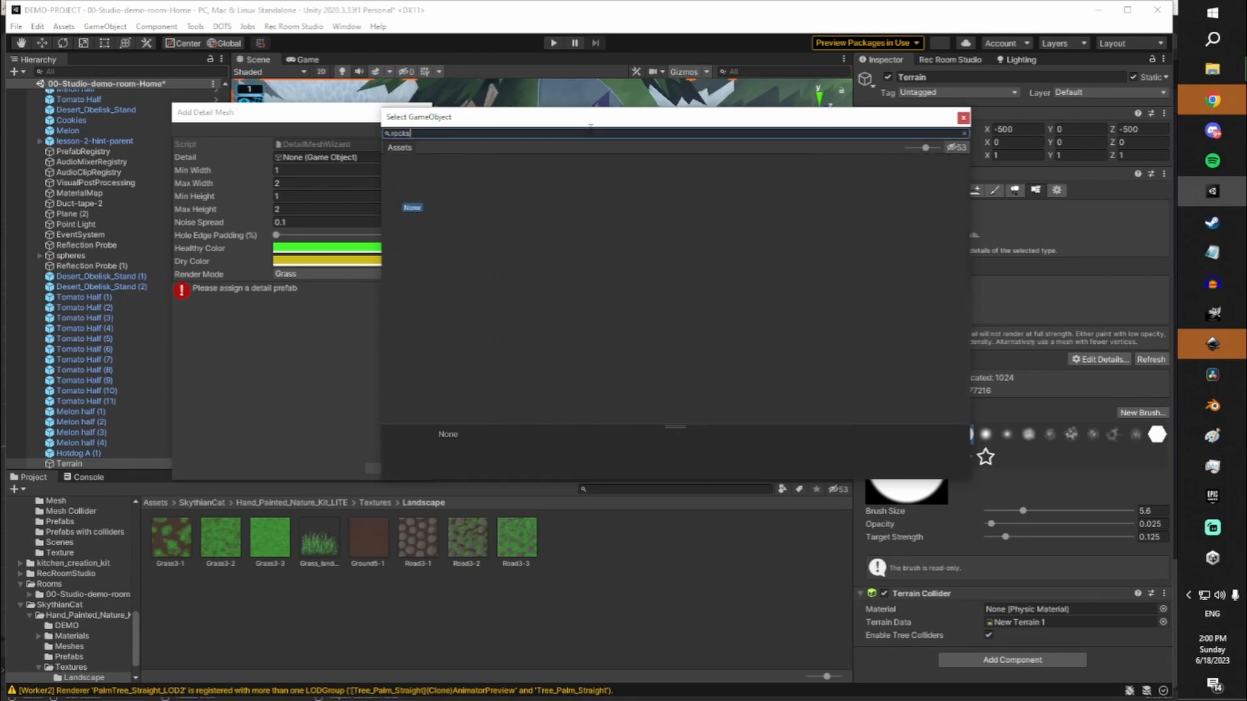
key("BackSpace")
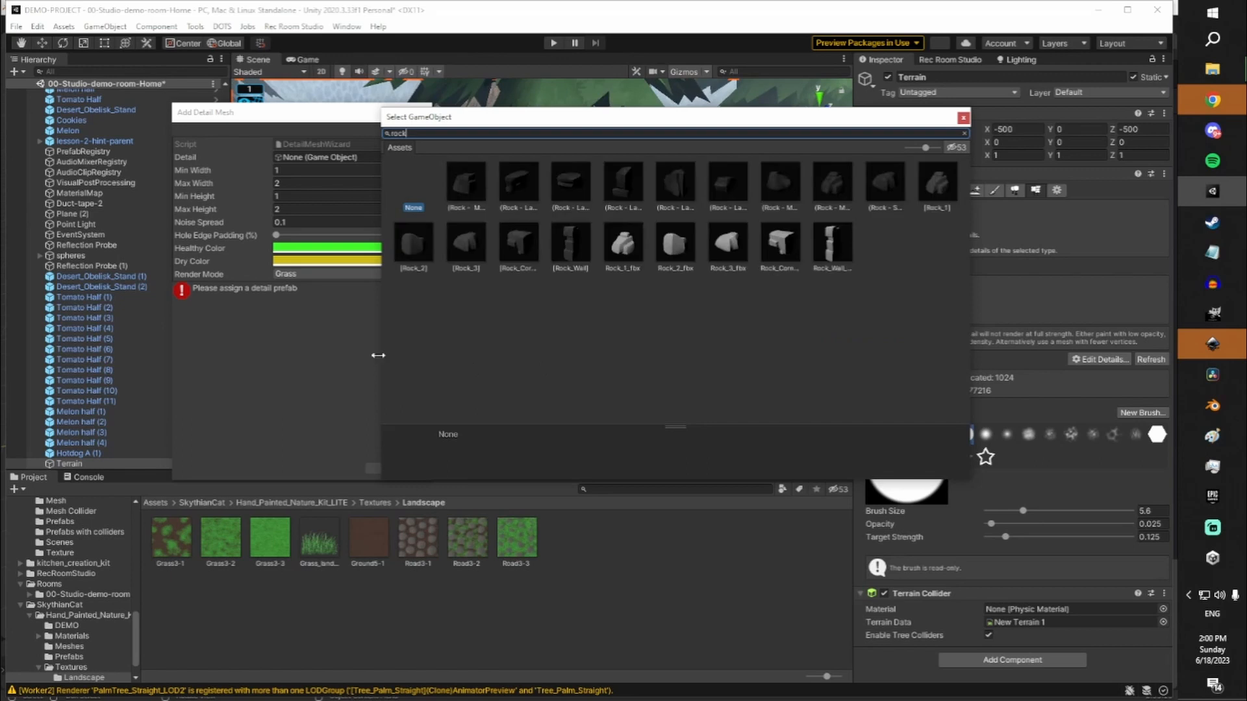
left_click(624, 245)
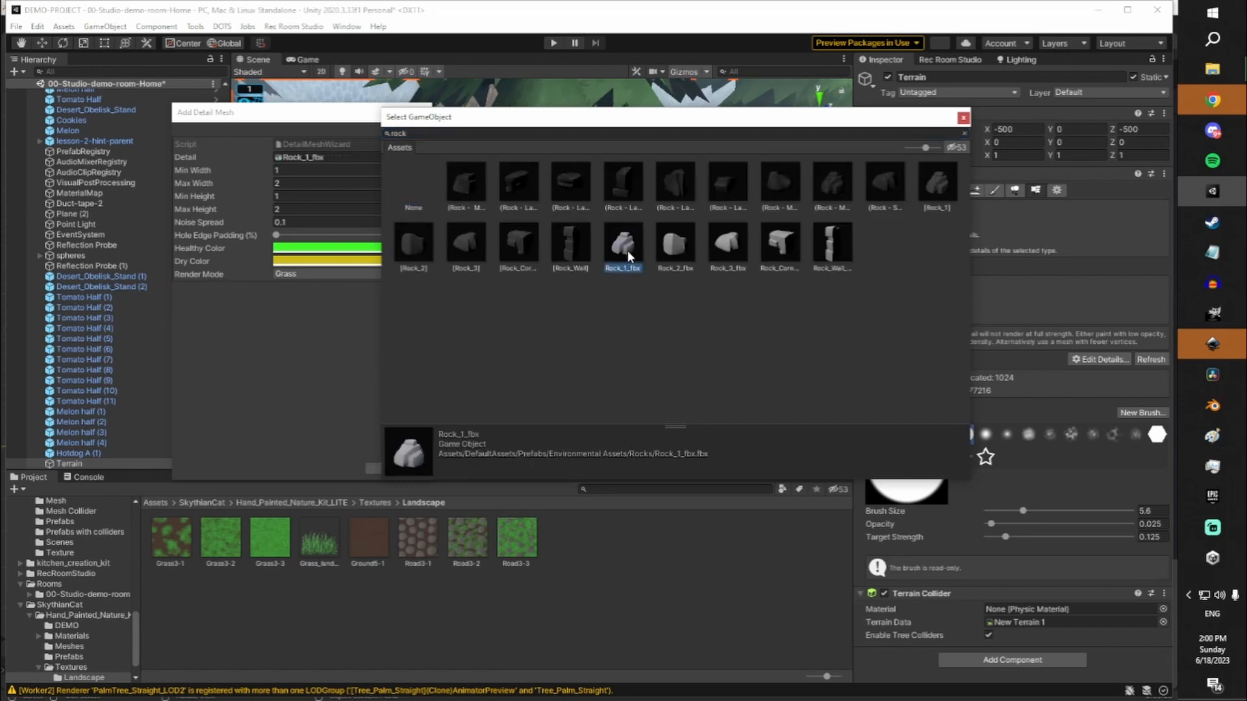
double_click(627, 250)
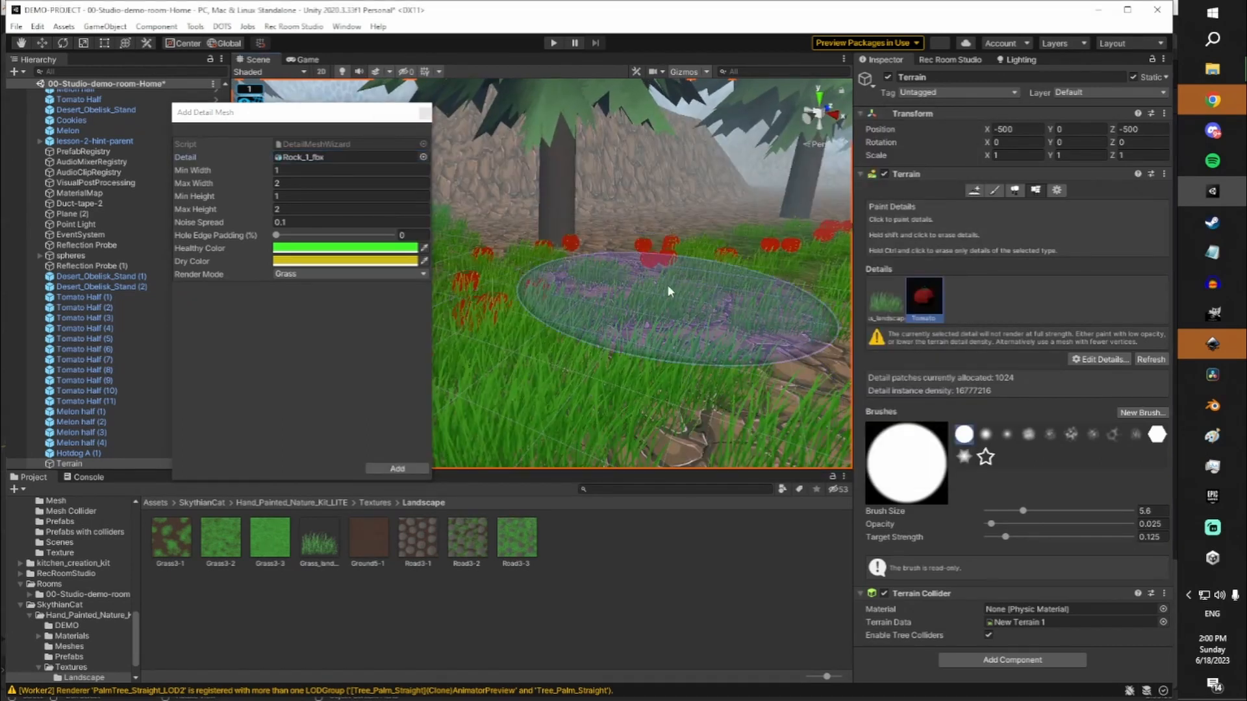
right_click_drag(668, 285, 737, 312)
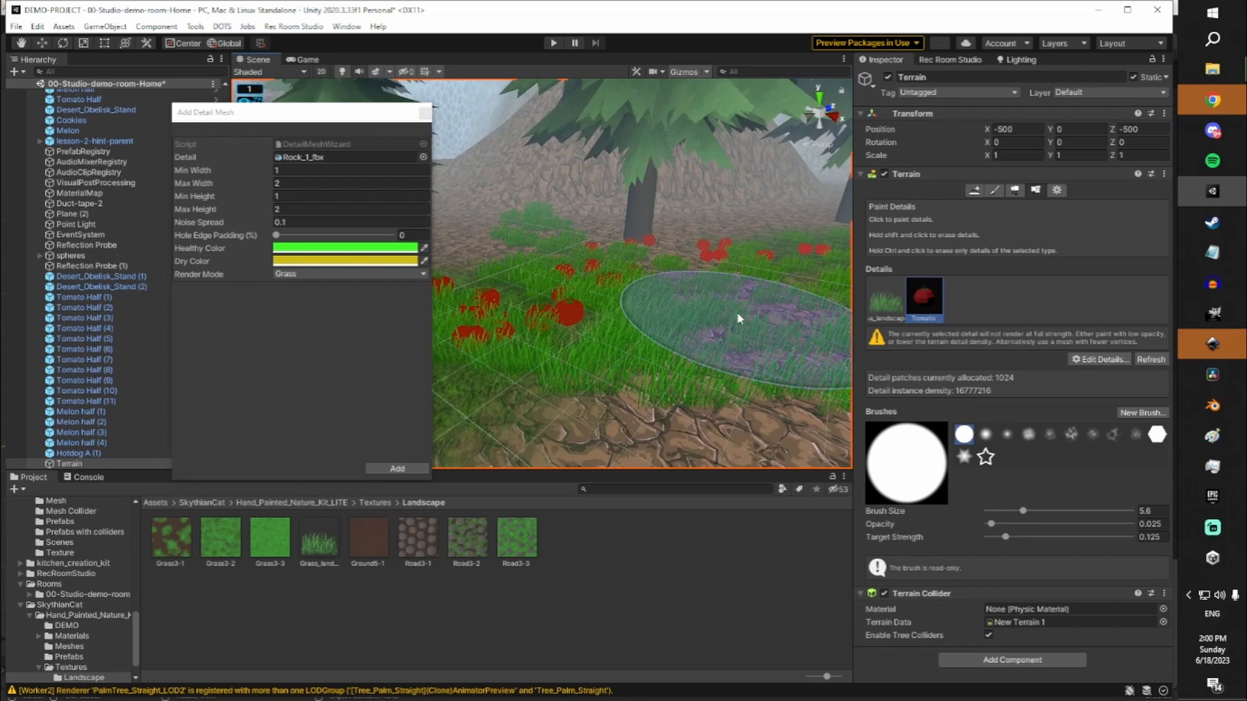
Start a new detail mesh, search the game objects for "rock", assign Rock_1_fbx as the detail and add it to the terrain
left_click(1091, 362)
left_click(1099, 372)
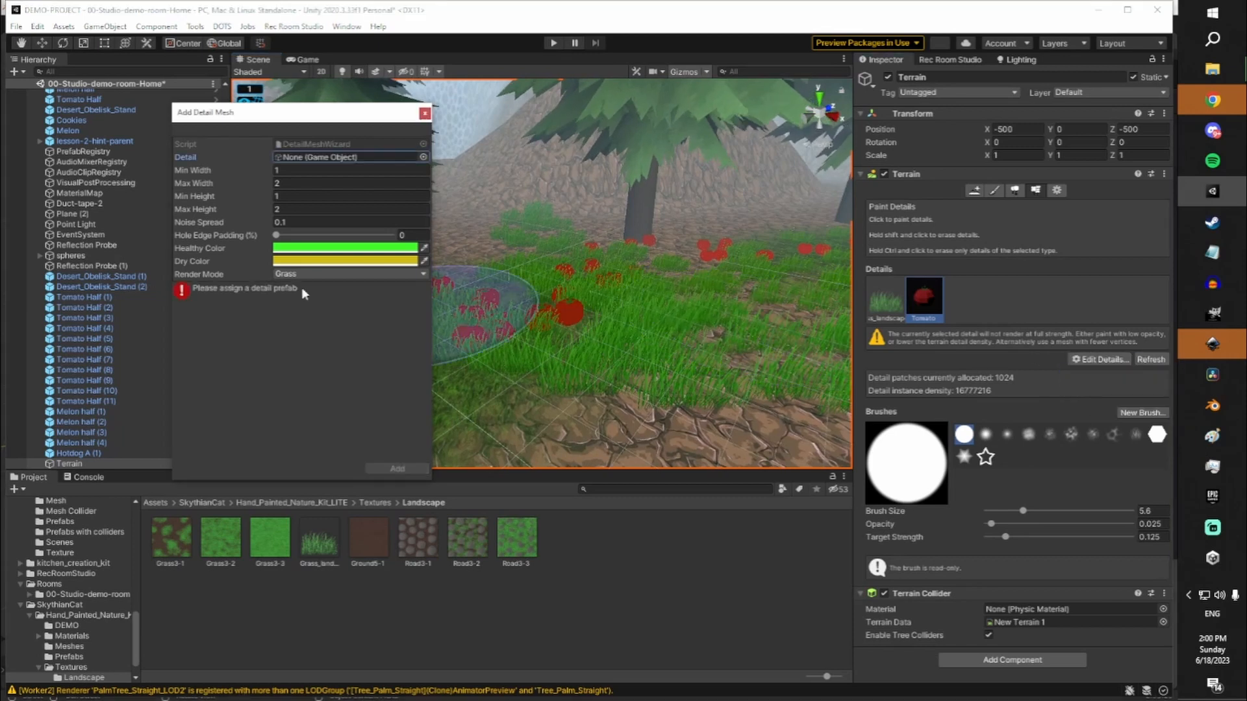
left_click(422, 157)
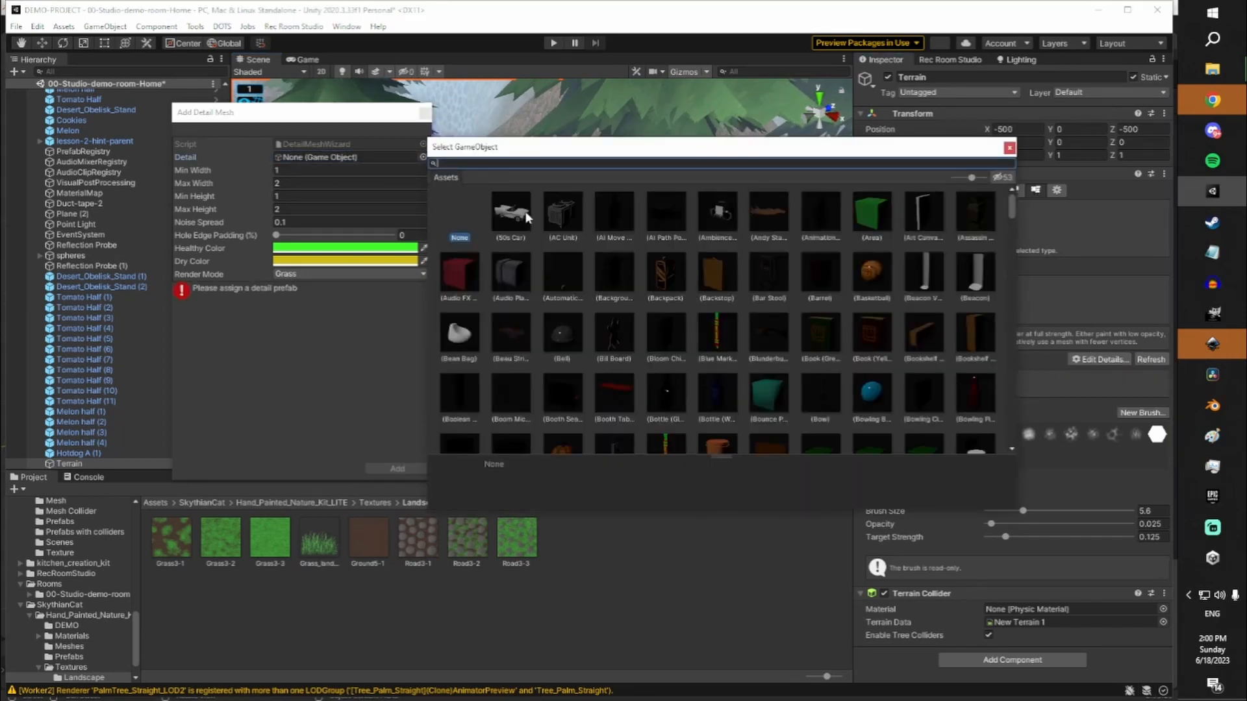
type("rock")
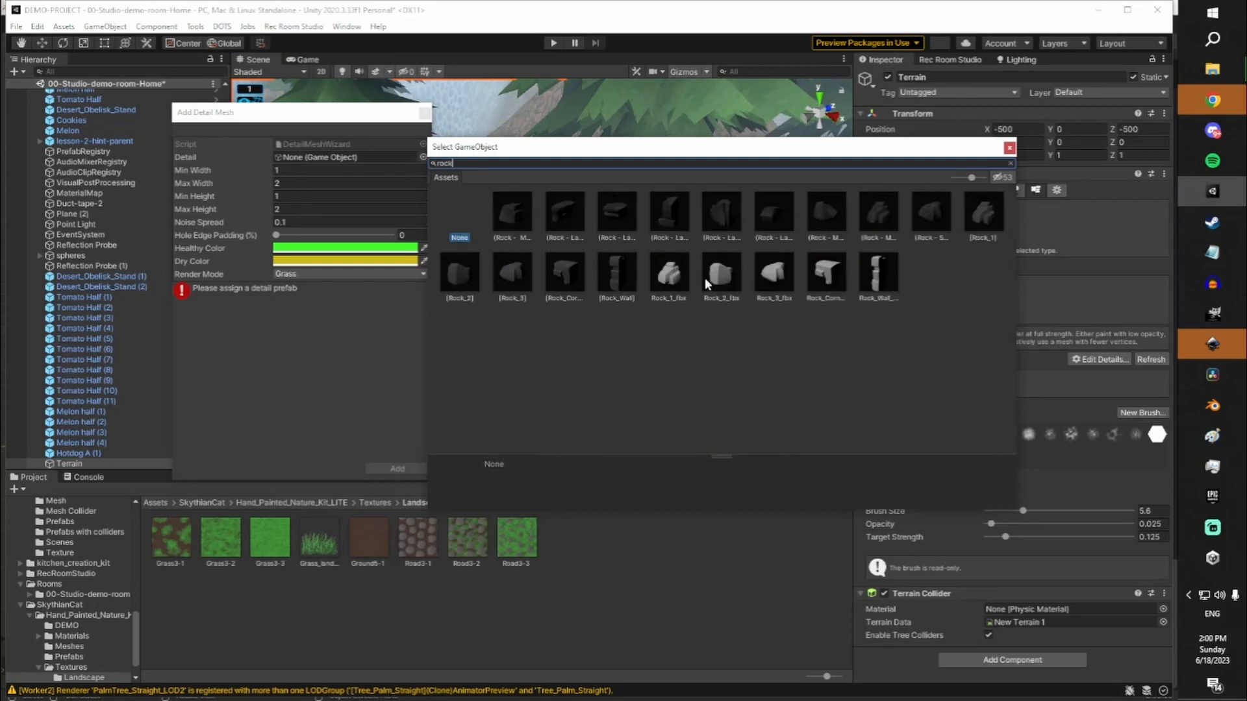
left_click(675, 281)
double_click(675, 281)
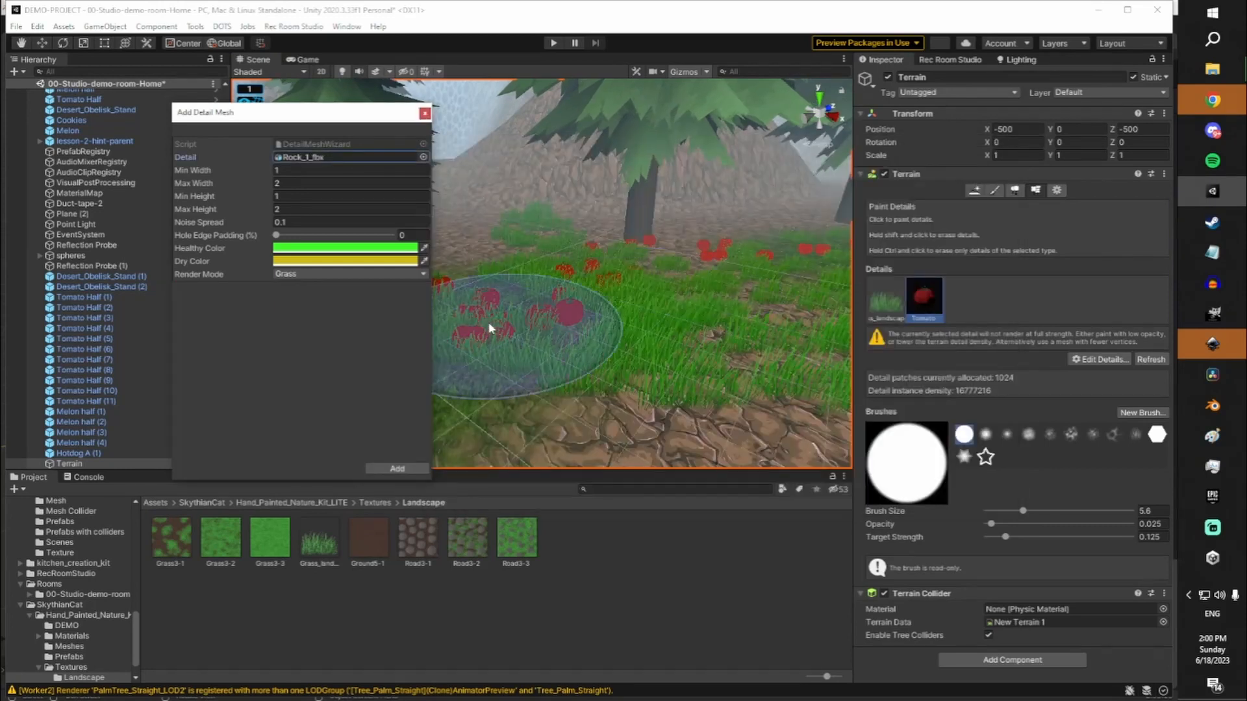
left_click(397, 468)
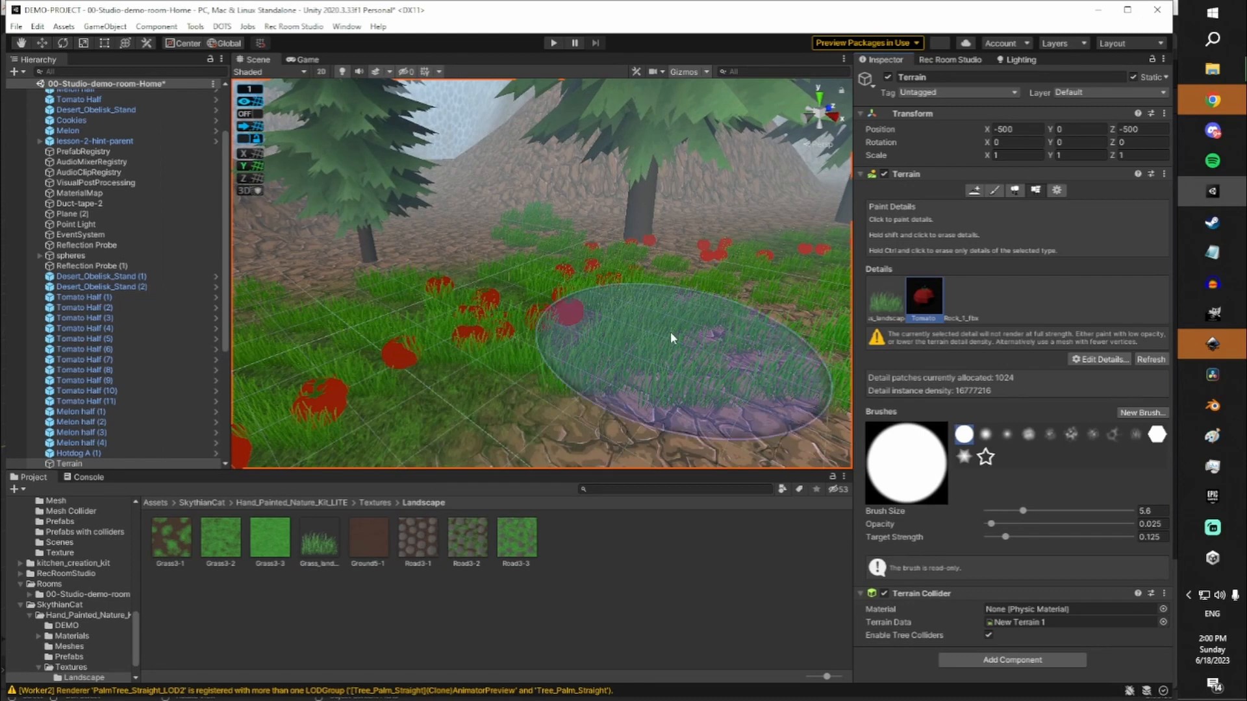
Choose the Rock_1_fbx detail and paint a cluster of rocks on the grass patch beside the tomatoes
left_click(962, 298)
left_click(675, 335)
left_click(675, 336)
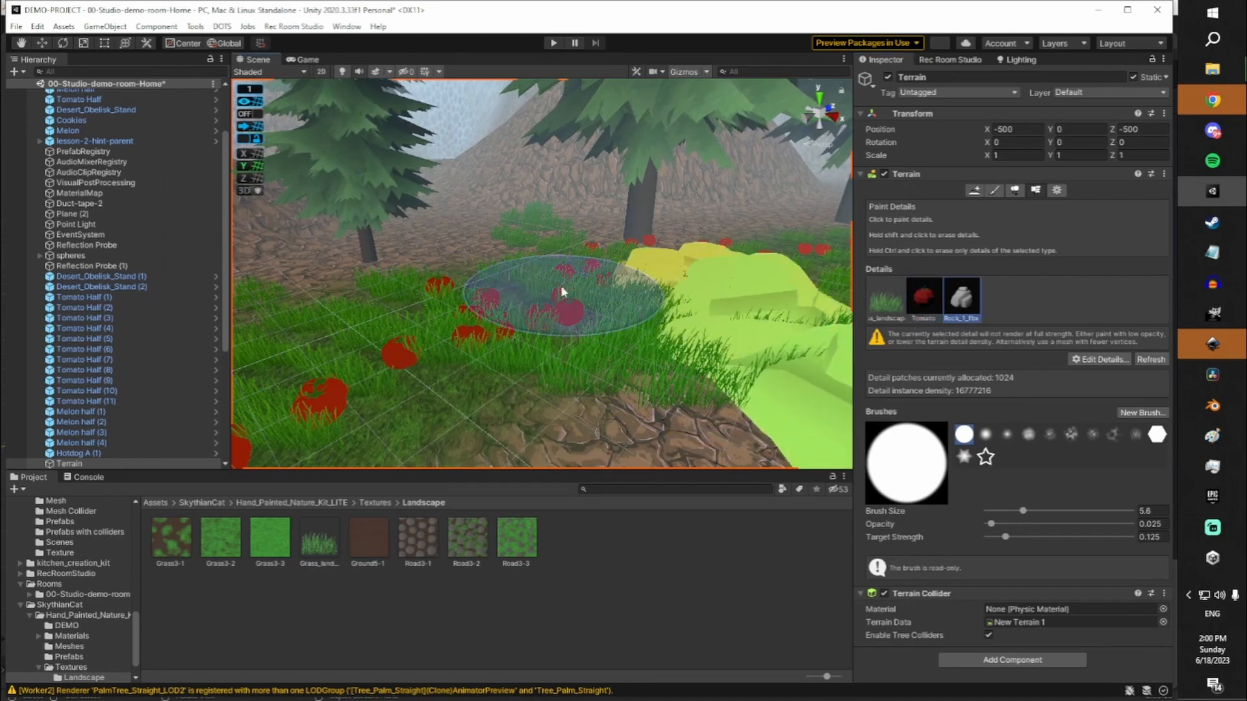
mouse_move(559, 286)
right_mouse_down()
mouse_move(782, 279)
mouse_move(792, 220)
mouse_move(817, 336)
right_mouse_up()
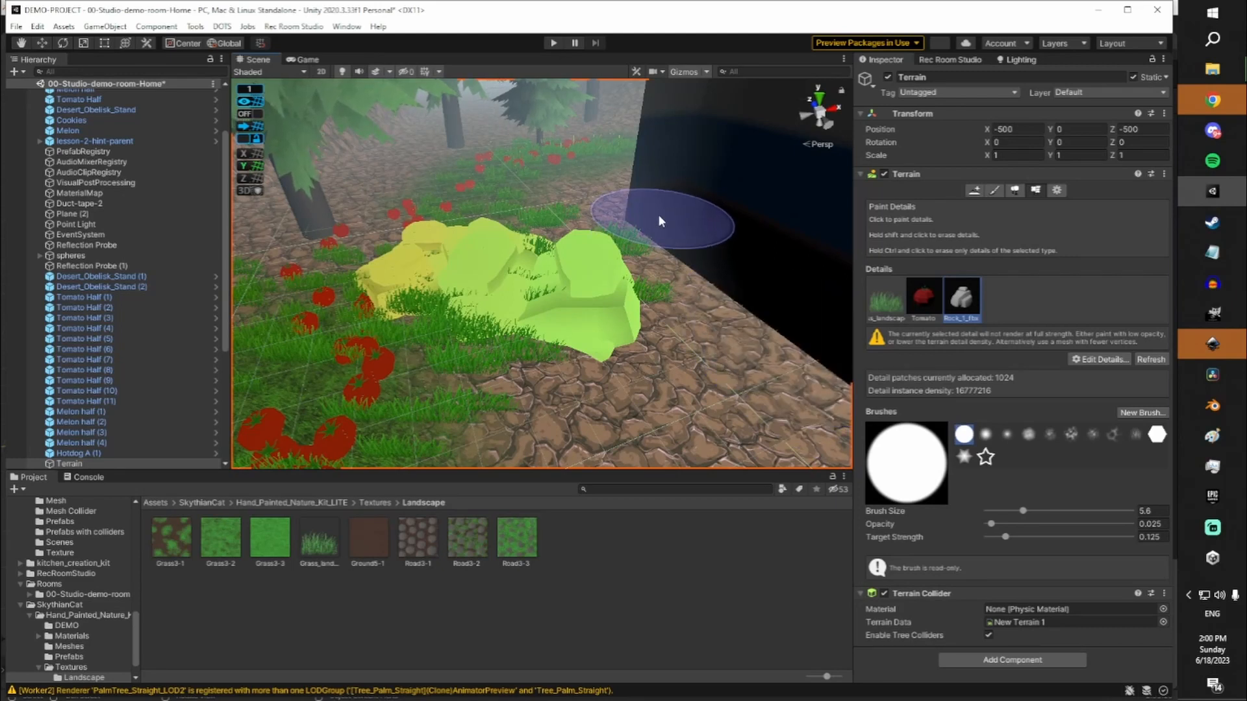
mouse_move(585, 208)
right_mouse_down()
mouse_move(583, 173)
mouse_move(891, 276)
mouse_move(798, 193)
mouse_move(649, 162)
right_mouse_up()
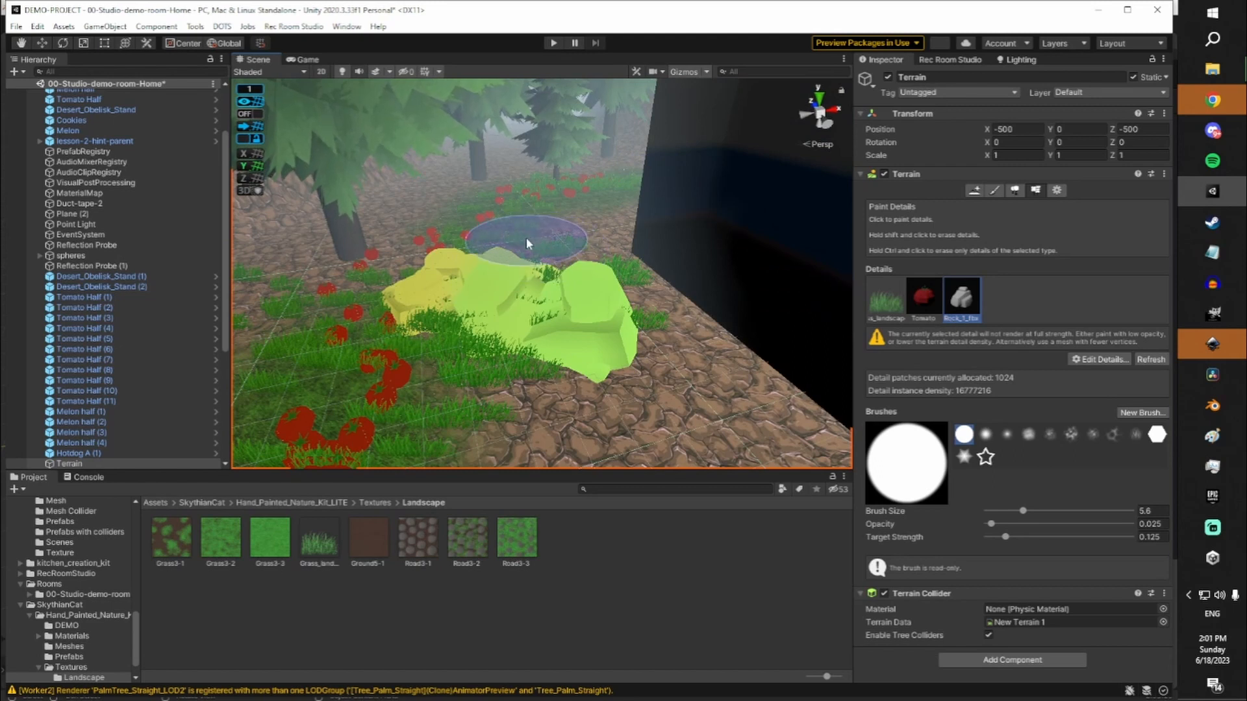
Edit the Rock_1_fbx detail and set its healthy color to a dark grey, hex 24282C
left_click(1104, 359)
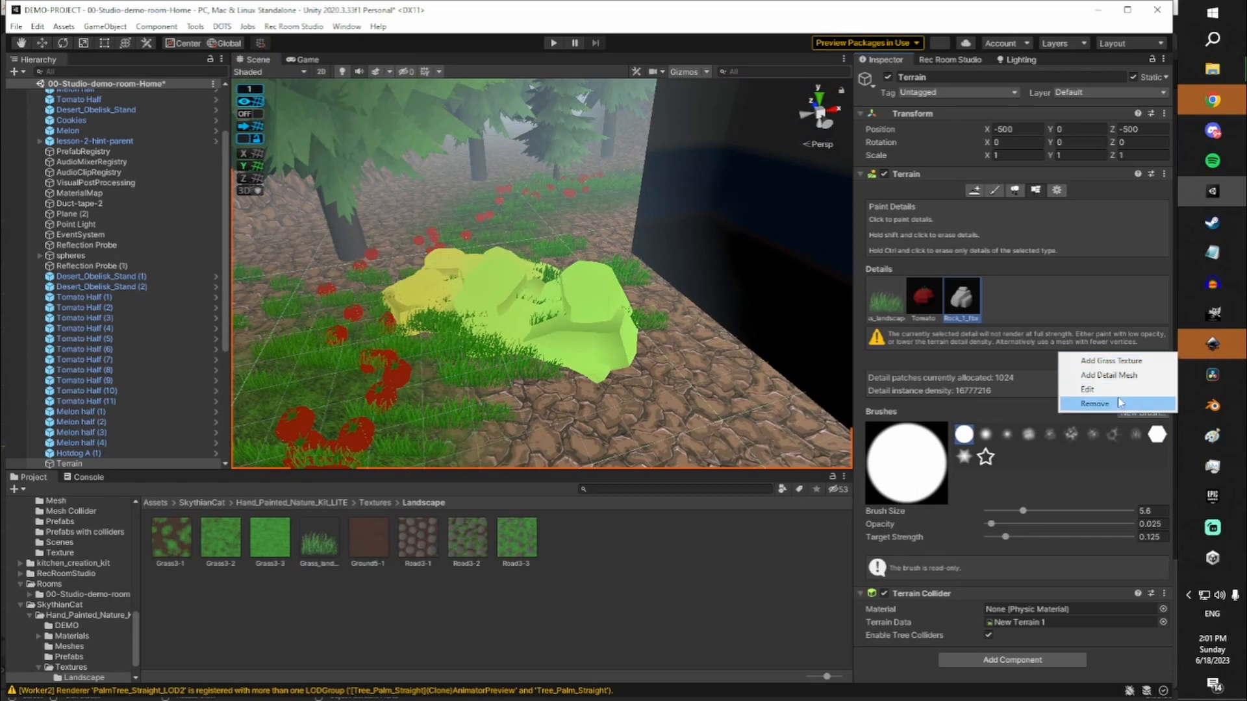
left_click(1116, 392)
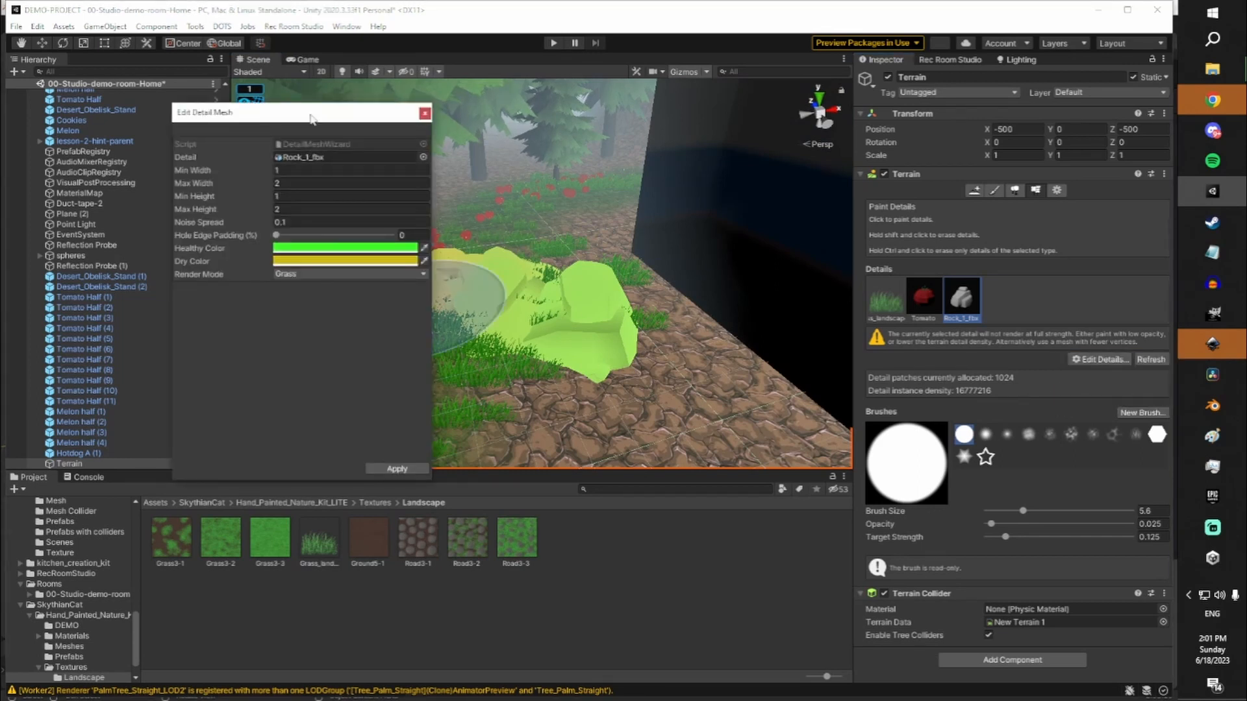
left_click_drag(310, 114, 156, 78)
left_click(157, 216)
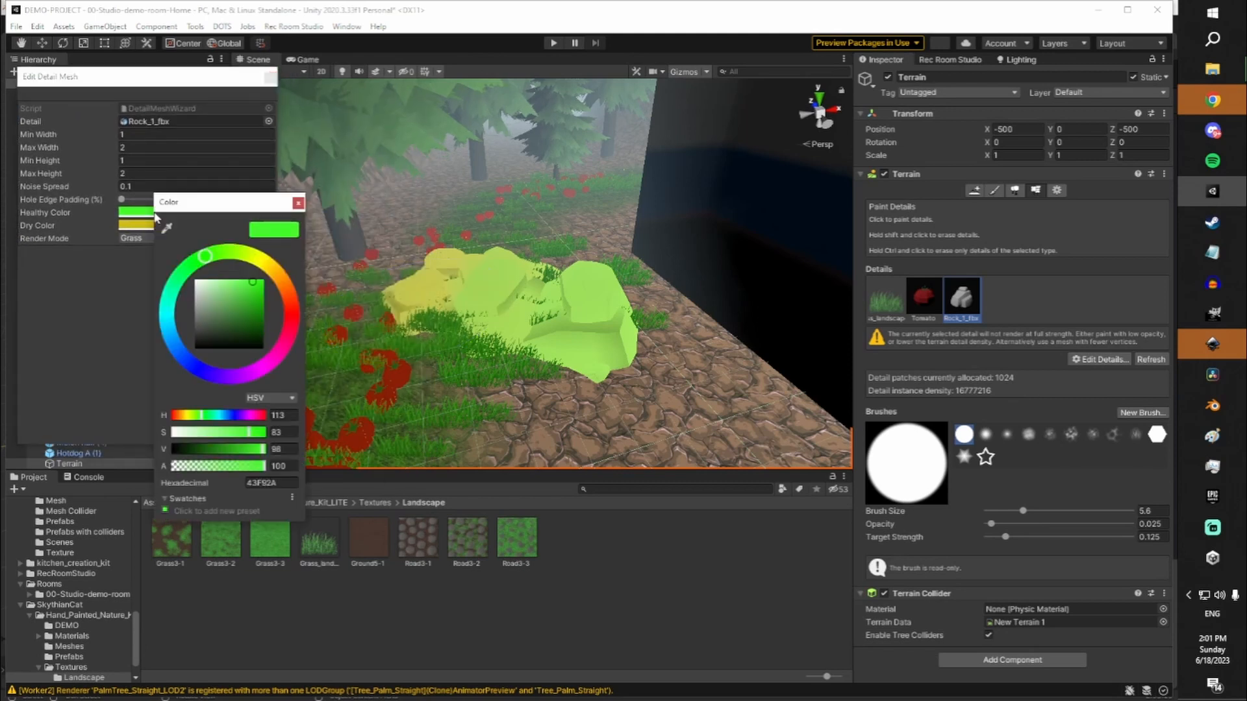
left_click_drag(174, 209, 249, 313)
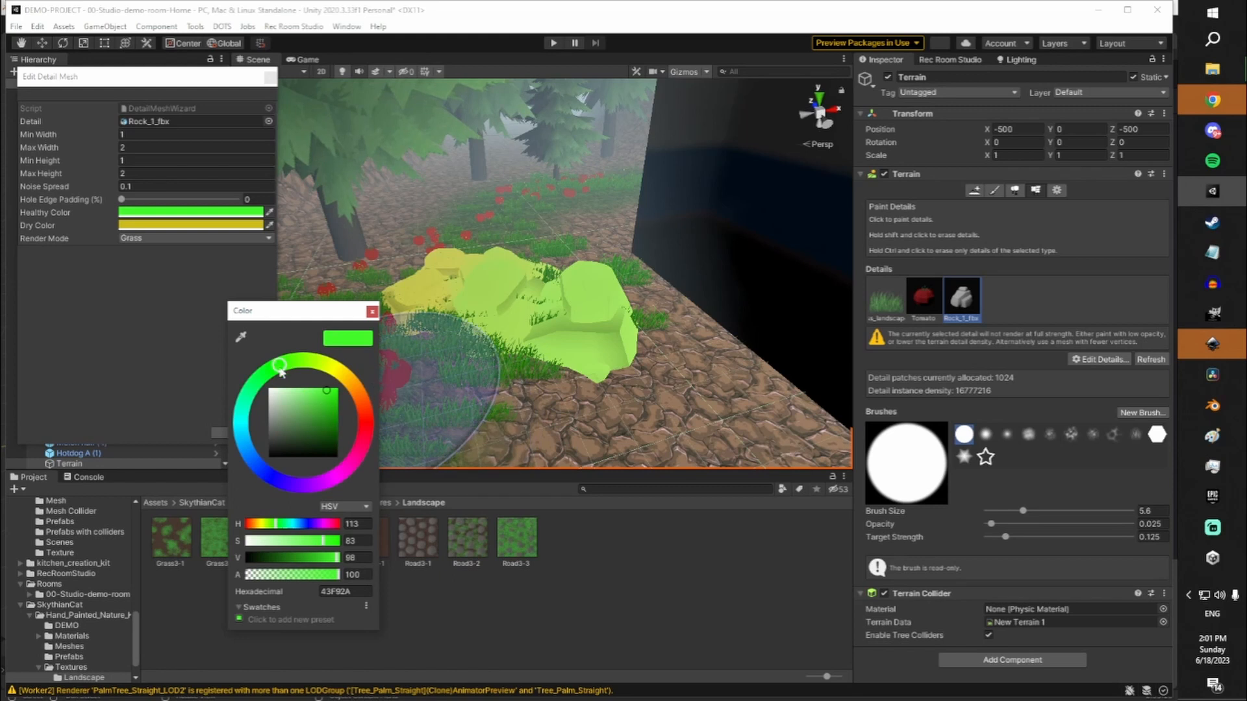
mouse_move(281, 372)
left_mouse_down()
mouse_move(237, 404)
mouse_move(239, 458)
left_mouse_up()
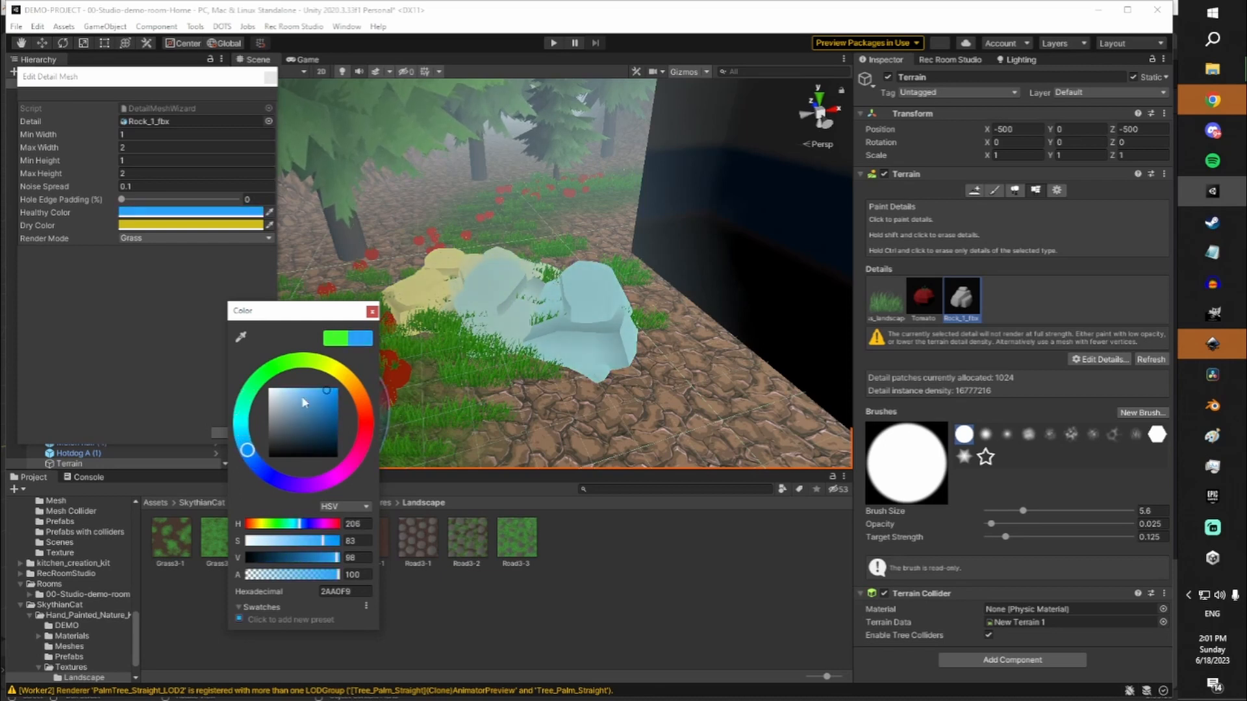
left_click_drag(305, 402, 282, 450)
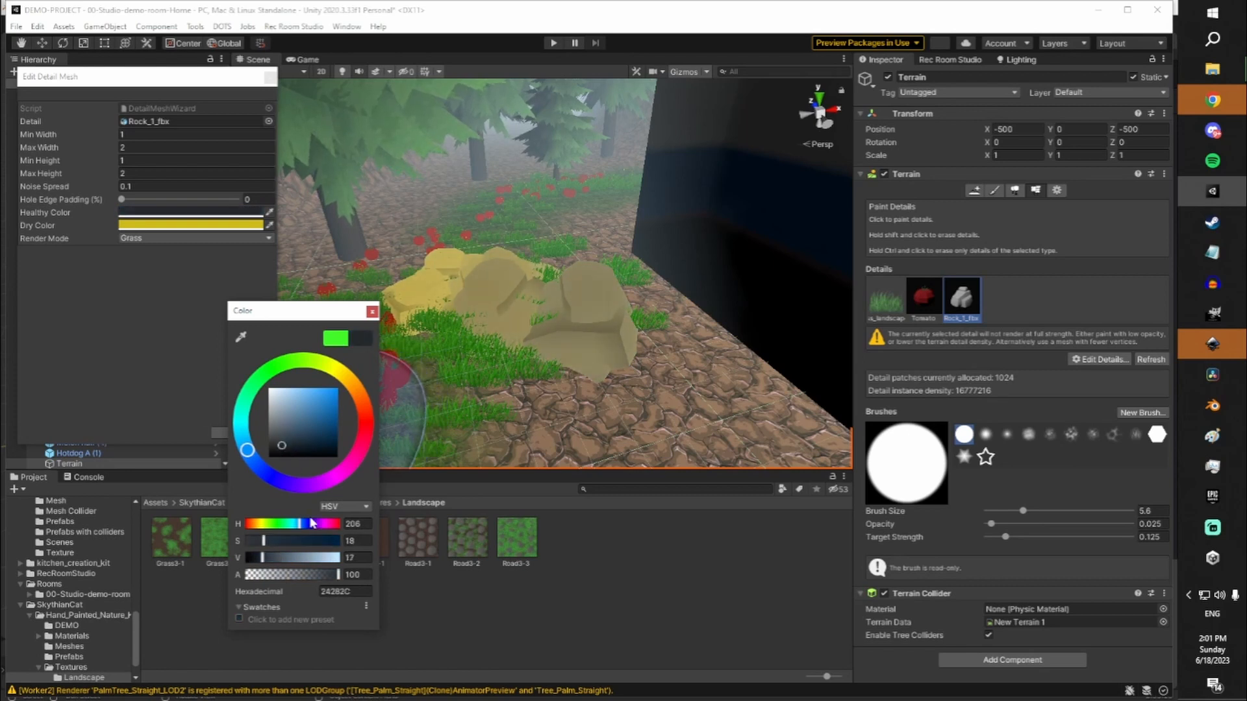
left_click(372, 313)
Set the rock detail's dry color to a neutral mid grey, hex 6F6F6F
left_click(231, 226)
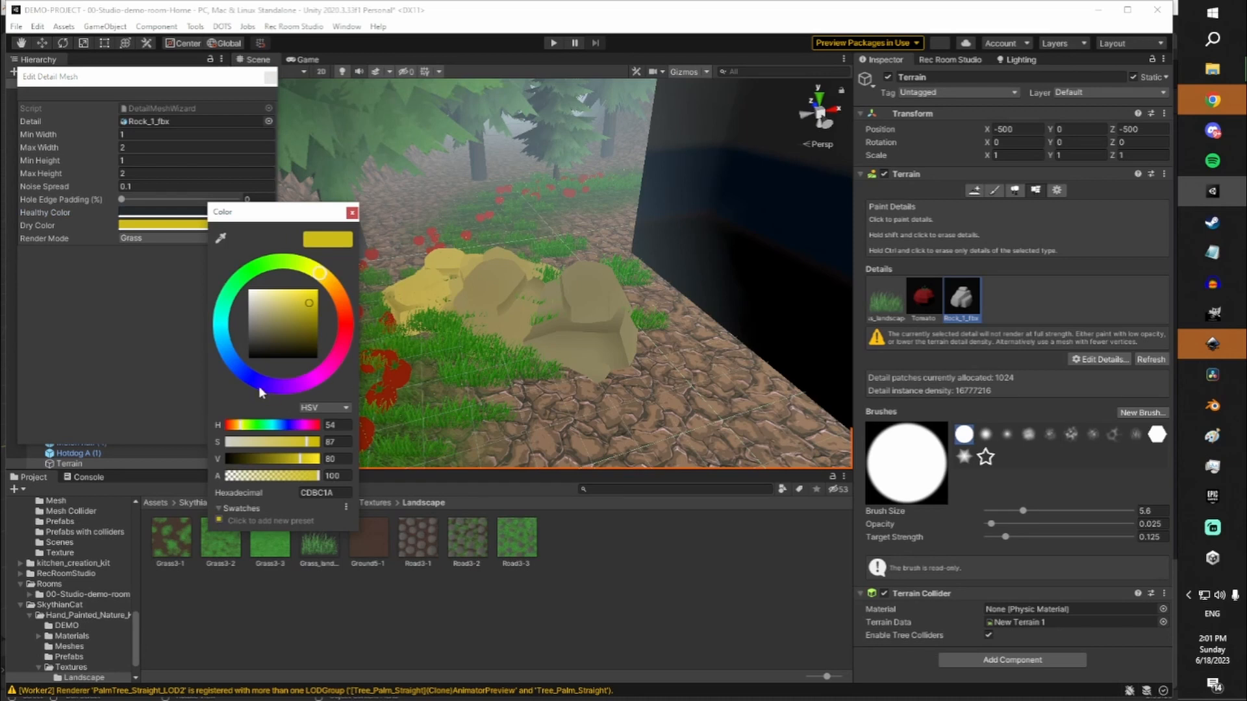
mouse_move(245, 370)
left_mouse_down()
mouse_move(221, 335)
mouse_move(251, 369)
left_mouse_up()
left_click_drag(310, 296, 247, 333)
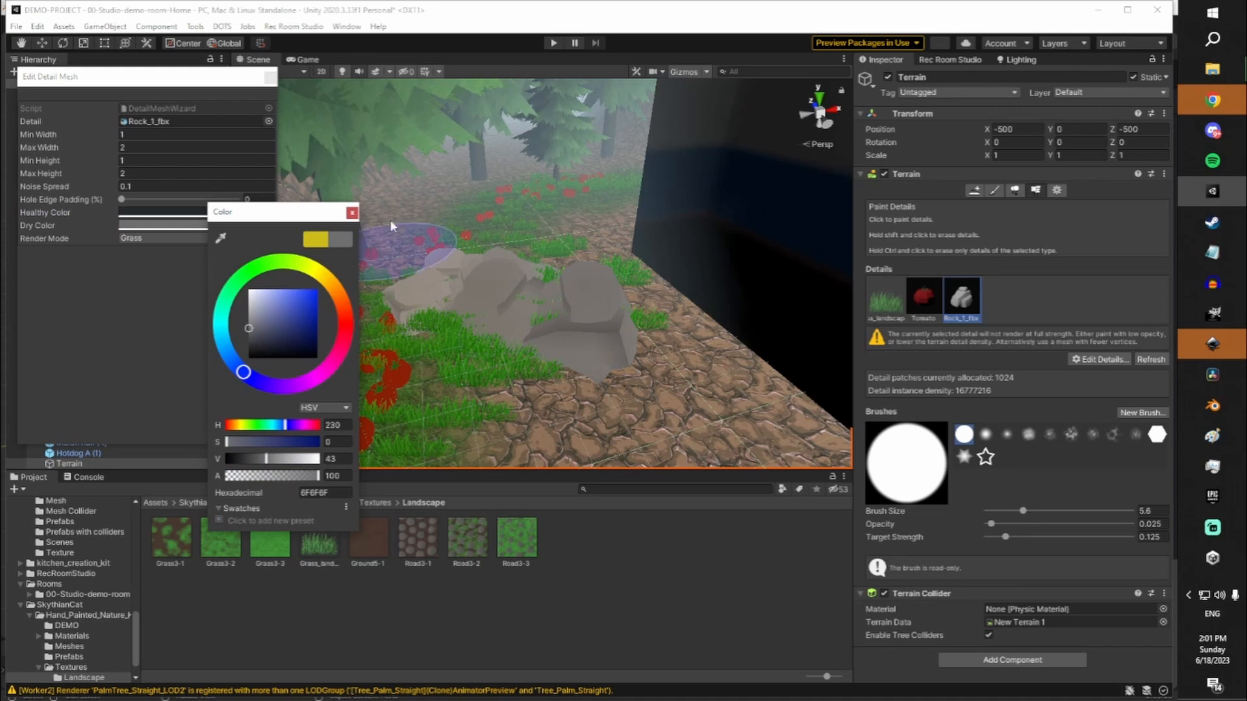
left_click(351, 213)
Examine the recolored rocks and the tomato and grass details around the palm and pines from several sides
scroll(469, 211, "down", 3)
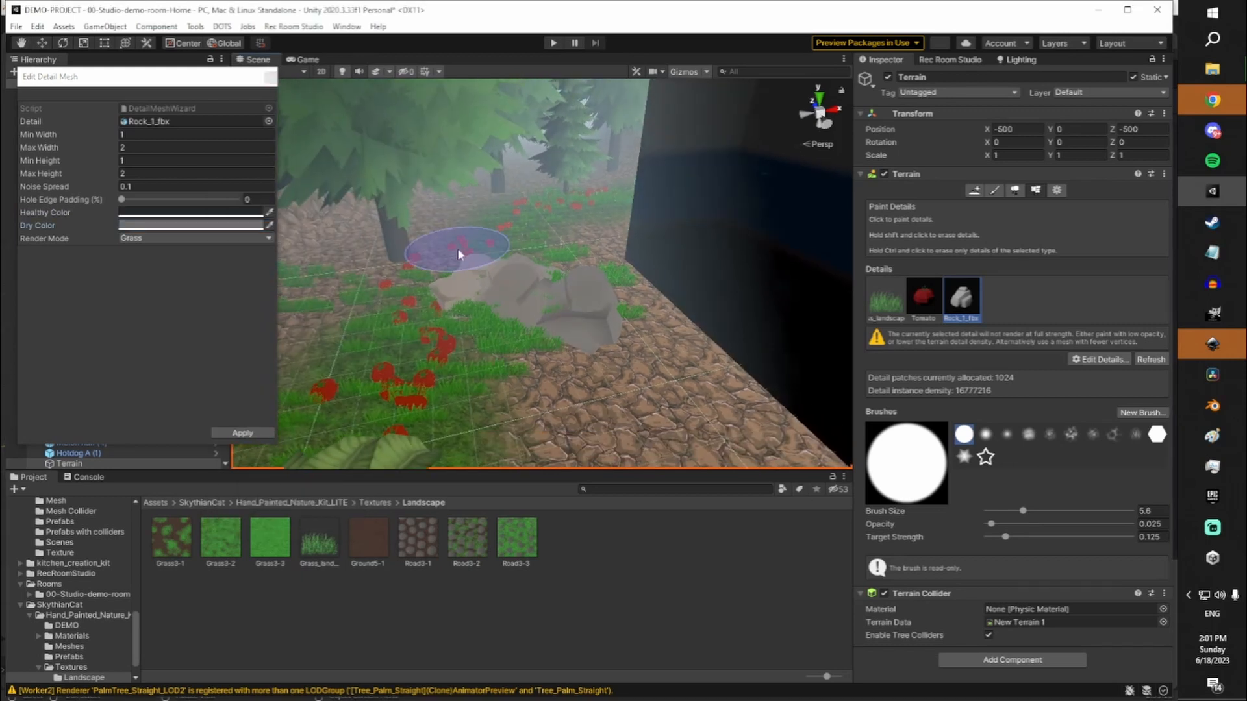
key("w")
right_click_drag(559, 245, 499, 237)
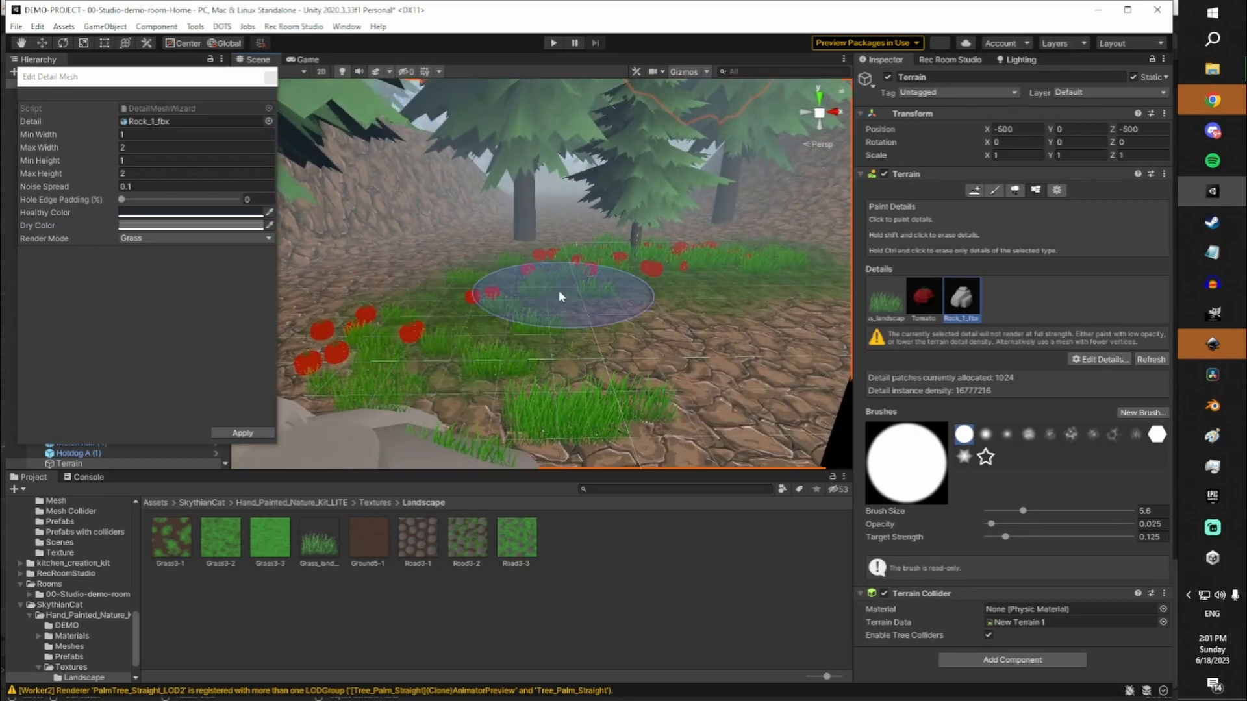
left_click_drag(560, 293, 689, 289)
key("d")
mouse_move(774, 246)
right_mouse_down()
mouse_move(795, 187)
mouse_move(586, 259)
mouse_move(591, 239)
mouse_move(542, 230)
mouse_move(472, 239)
mouse_move(575, 277)
mouse_move(975, 359)
mouse_move(789, 319)
mouse_move(746, 254)
mouse_move(620, 252)
right_mouse_up()
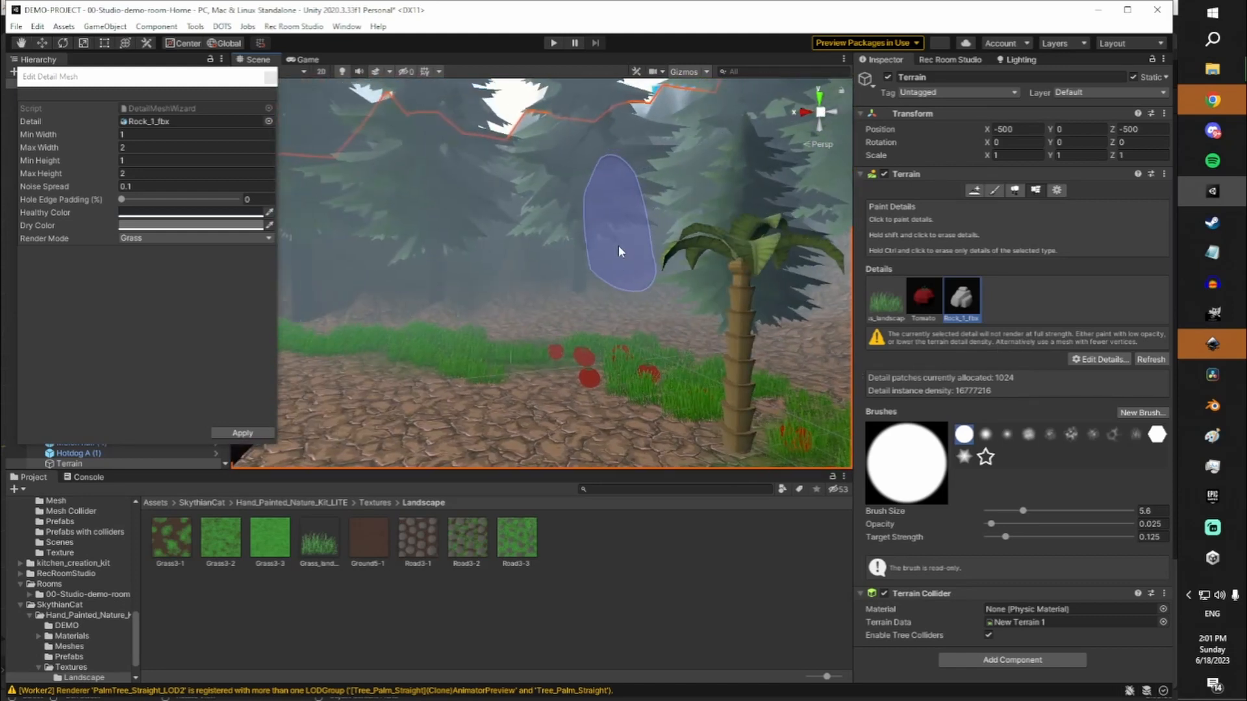
mouse_move(398, 313)
right_mouse_down()
mouse_move(754, 311)
mouse_move(779, 333)
right_mouse_up()
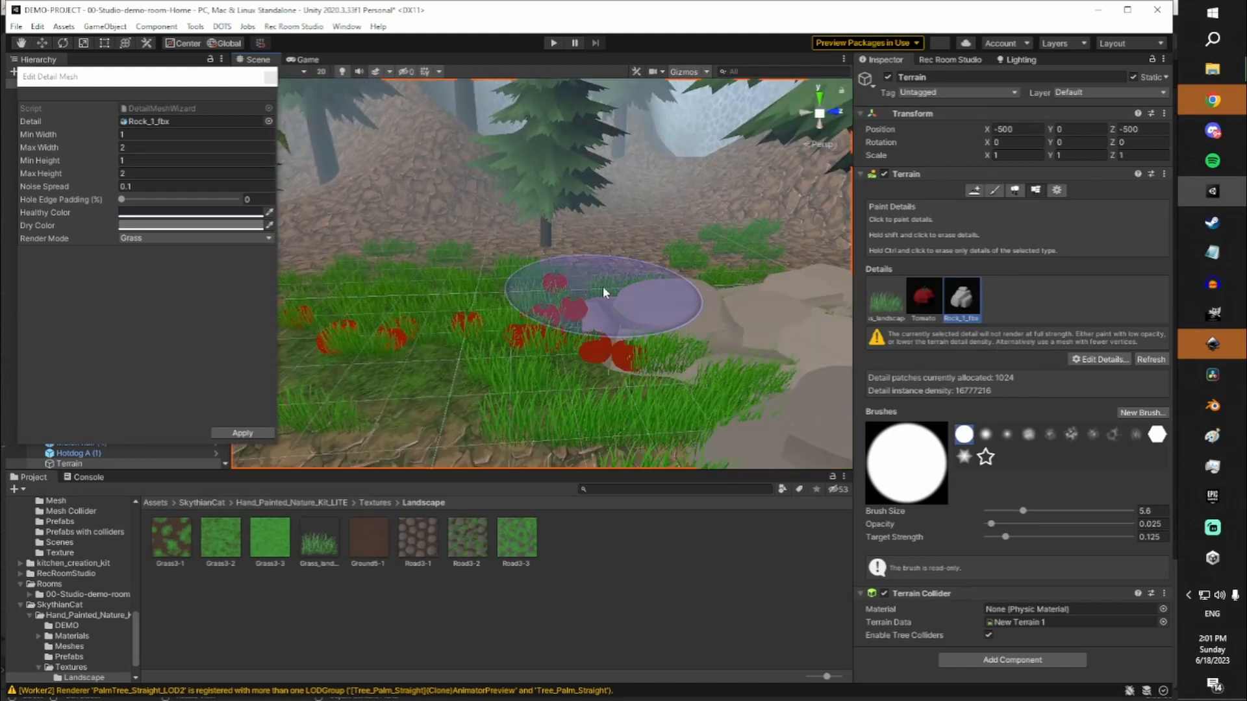
right_click_drag(653, 263, 611, 244)
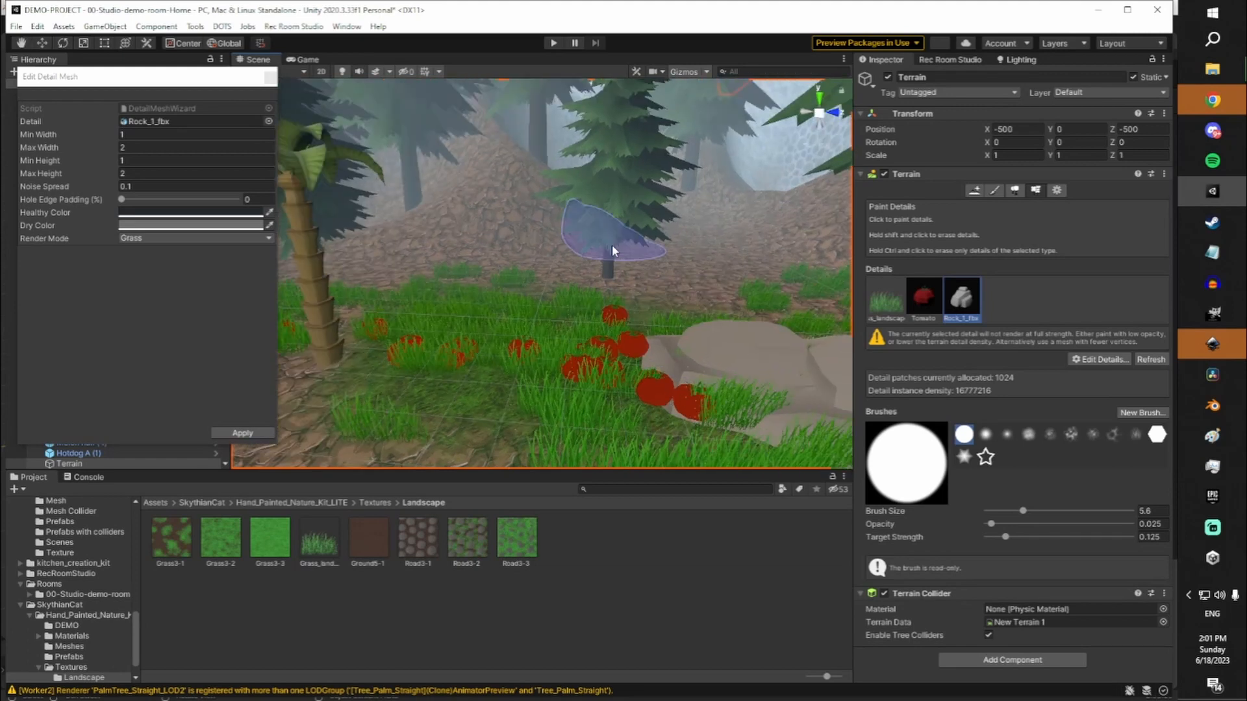
right_click_drag(630, 305, 645, 294)
key("s")
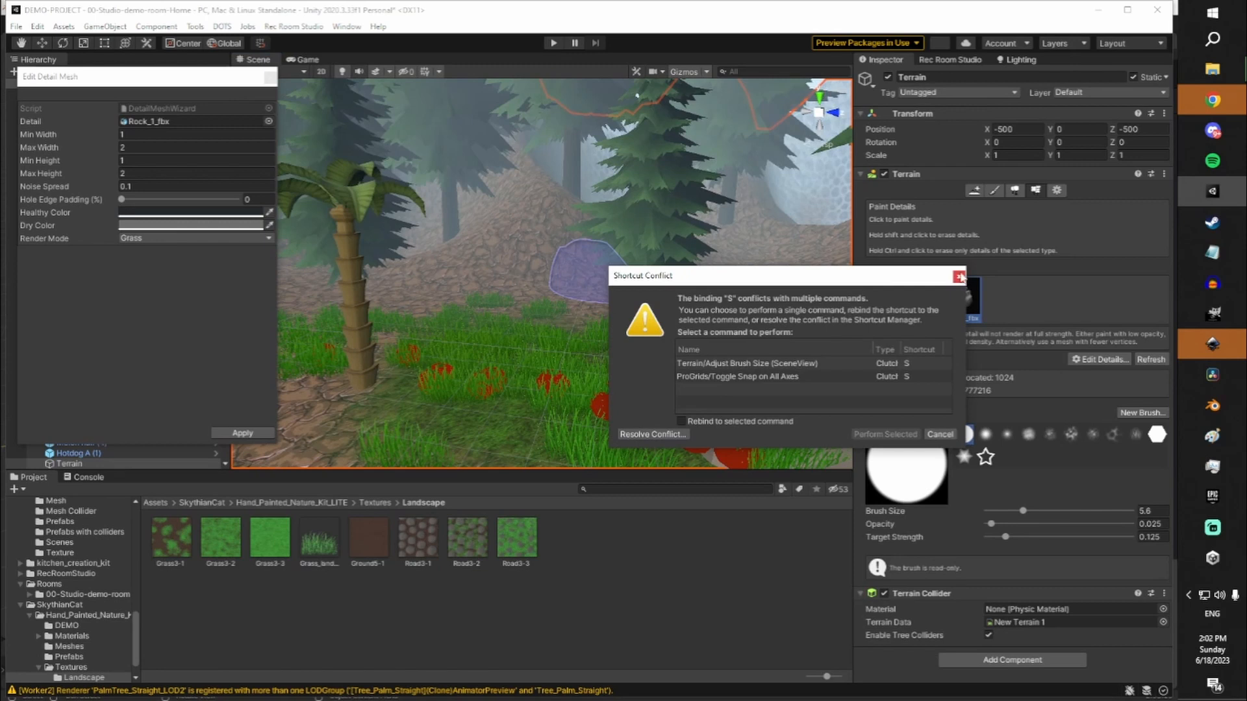
left_click(959, 276)
right_click_drag(676, 326, 542, 322)
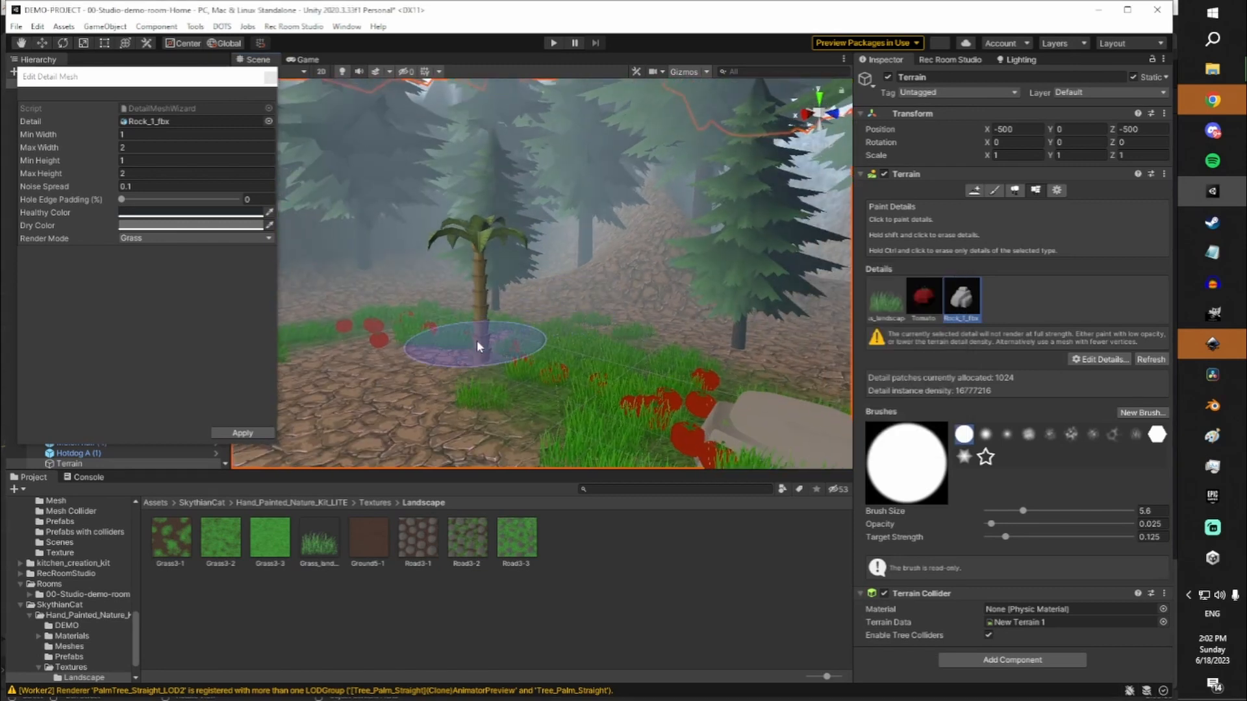
right_click_drag(507, 366, 763, 411)
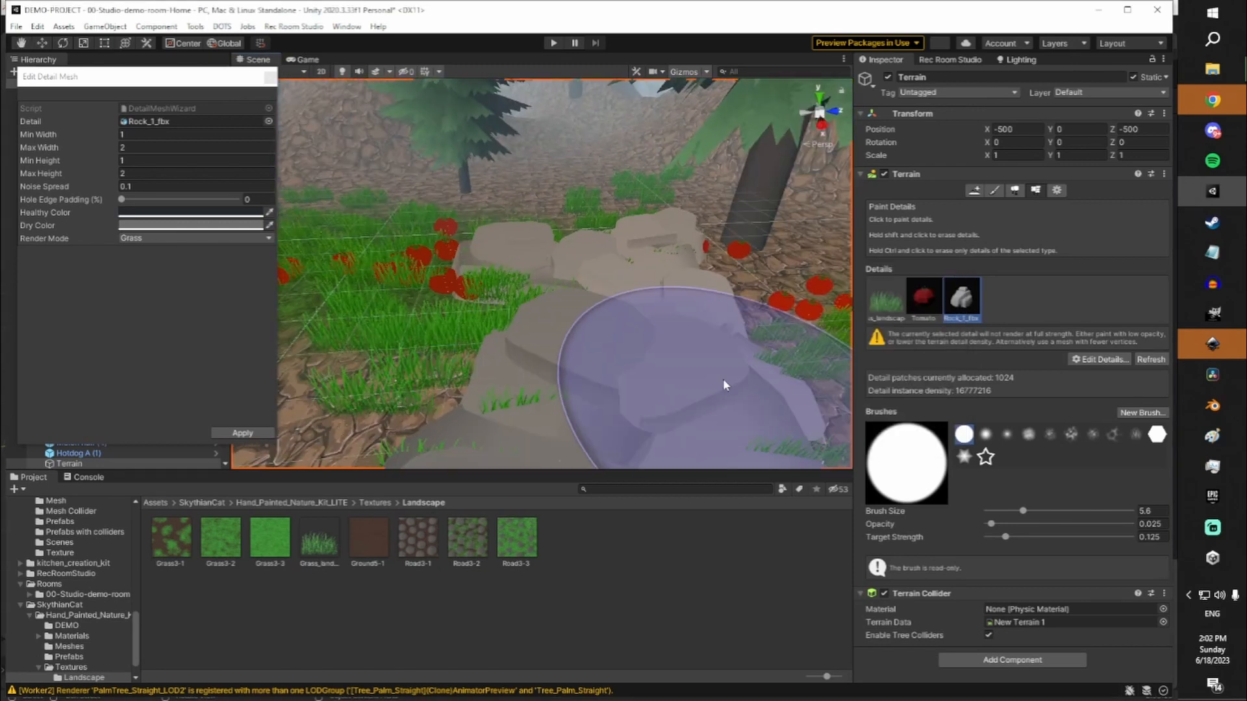
Survey the decorated forest terrain from above the large dark flat surface
right_click_drag(512, 241, 186, 75)
key("s")
key("w")
mouse_move(527, 236)
right_mouse_down()
mouse_move(271, 225)
mouse_move(235, 242)
mouse_move(390, 311)
mouse_move(617, 348)
mouse_move(670, 389)
mouse_move(664, 419)
mouse_move(410, 307)
mouse_move(295, 276)
mouse_move(252, 224)
mouse_move(216, 221)
mouse_move(467, 411)
right_mouse_up()
key("w")
key("w")
key("s")
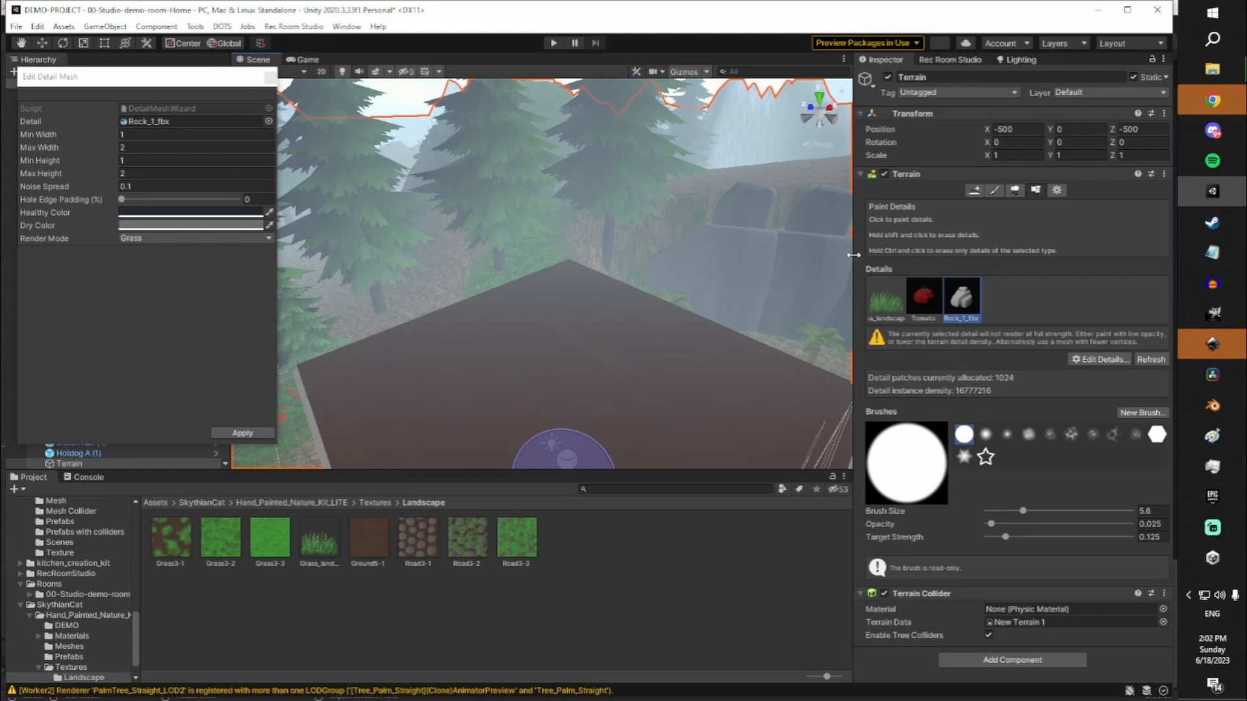
right_click_drag(722, 255, 531, 215)
key("w")
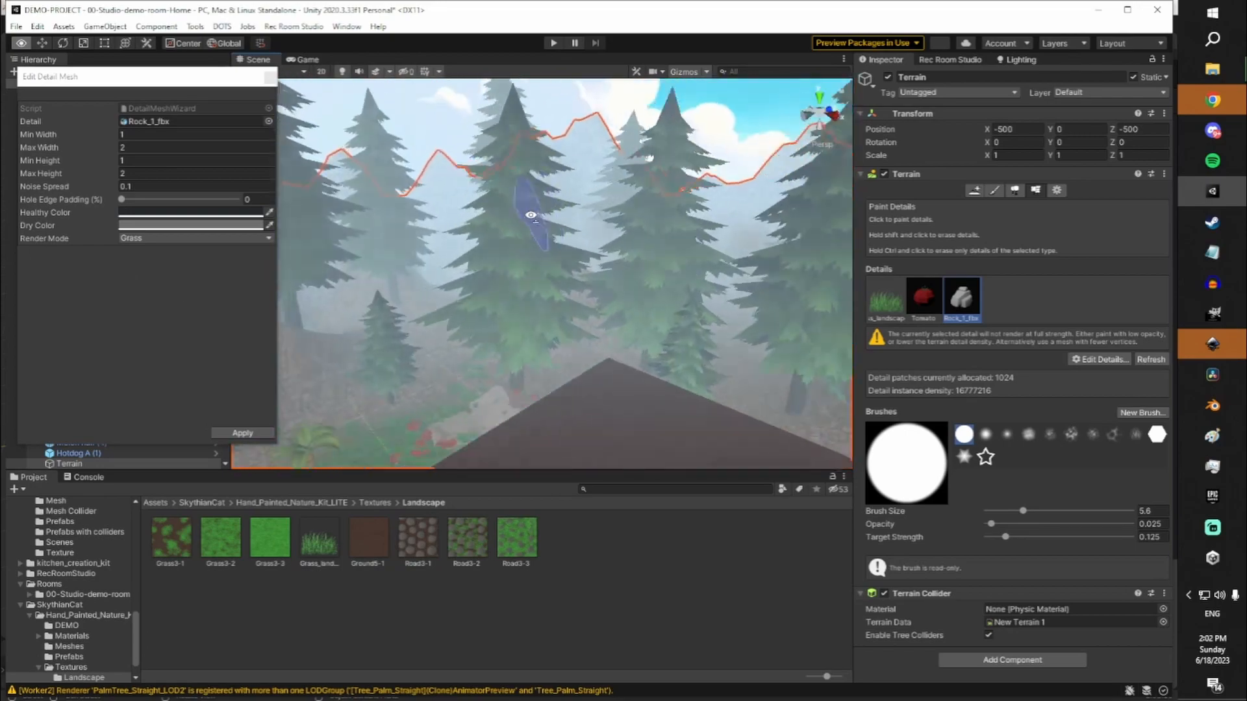